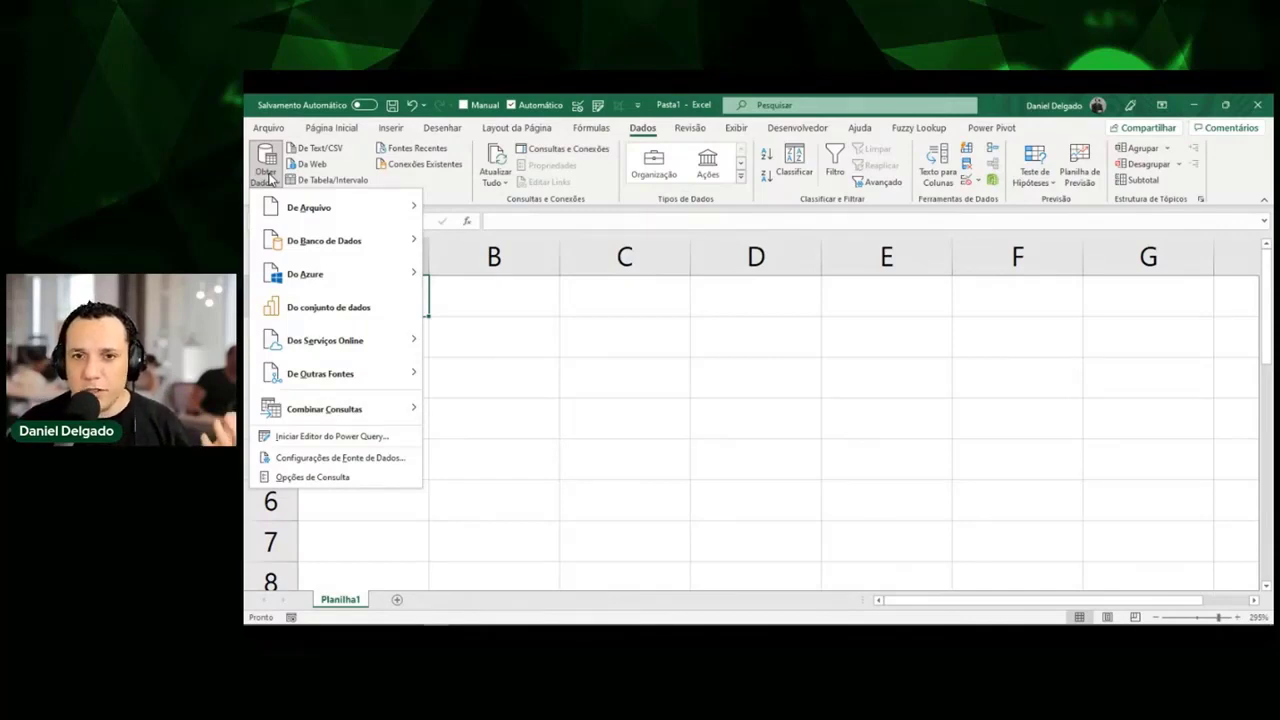
Close the Obter Dados menu, browse the Desenhar, Layout da Página, Fórmulas and Página Inicial tabs, and end on Inserir.
left_click(268, 176)
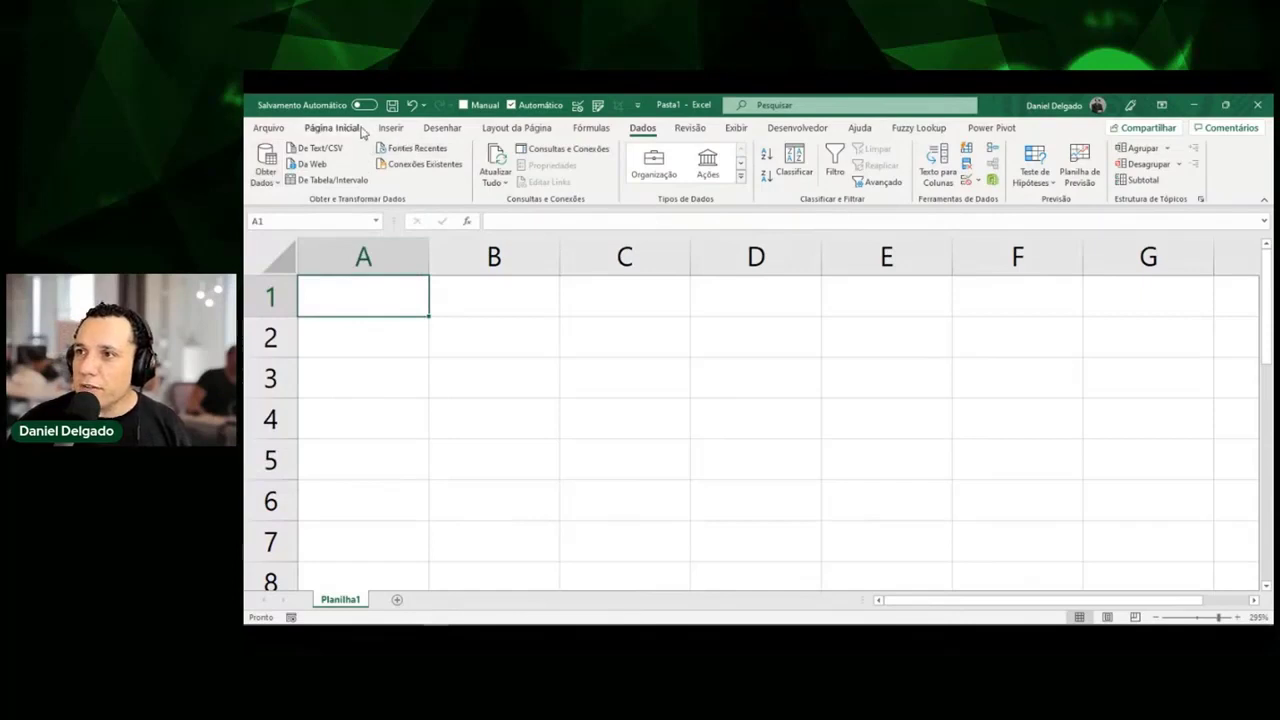
left_click(390, 128)
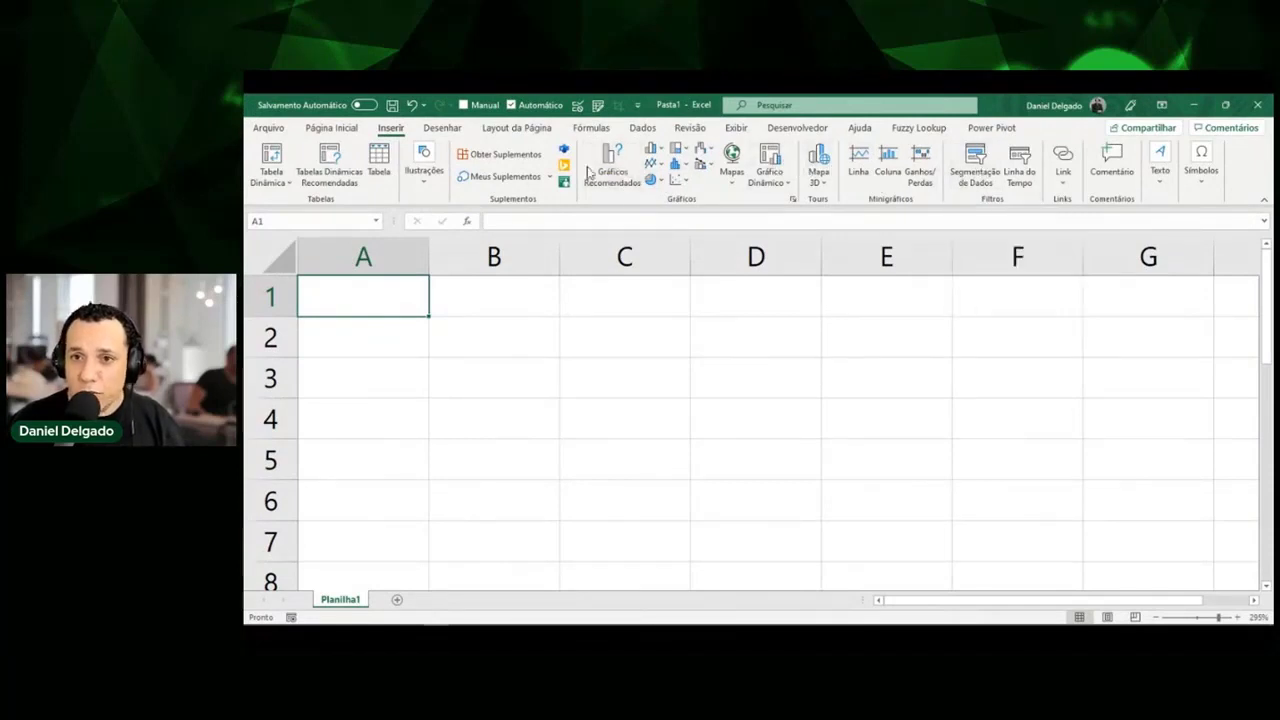
left_click(440, 129)
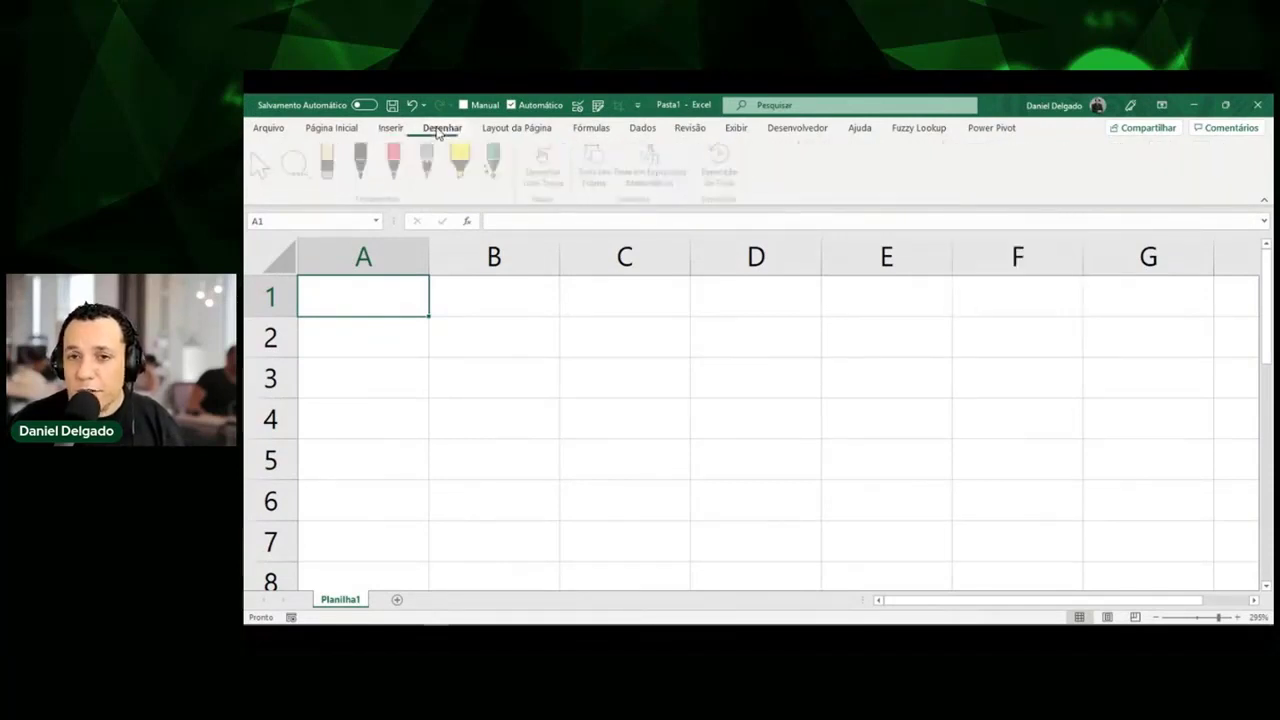
left_click(495, 132)
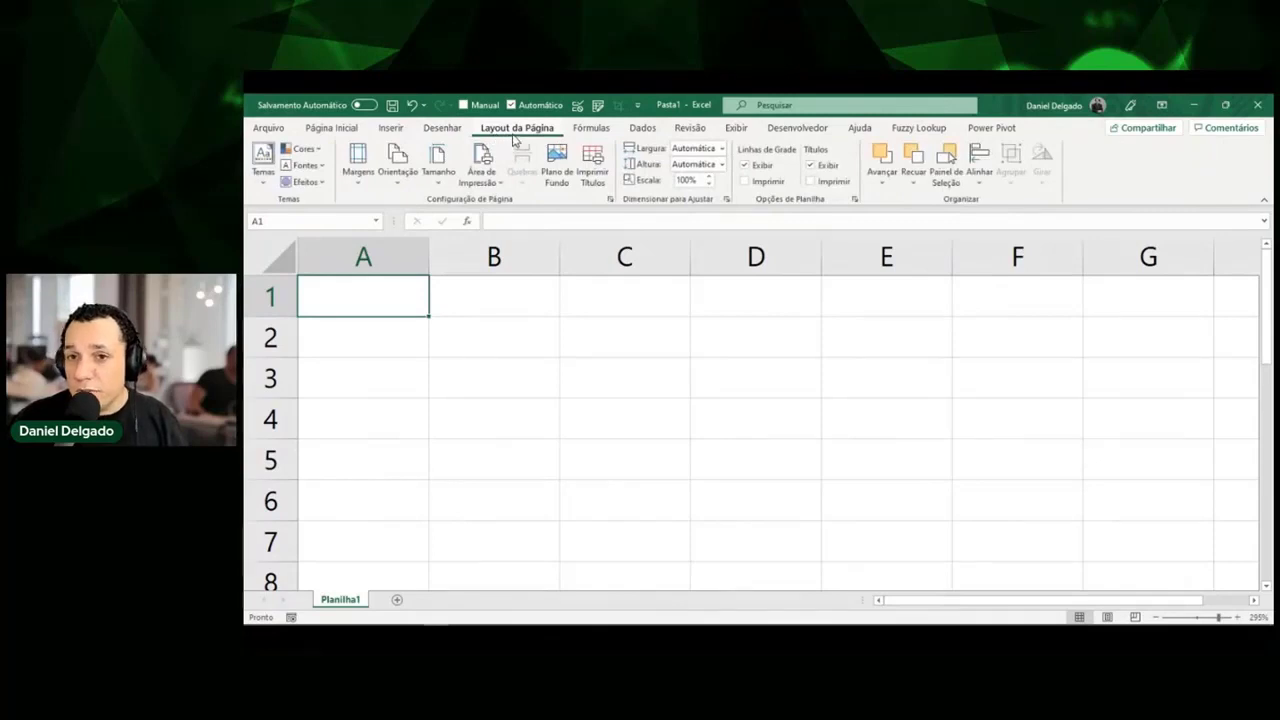
left_click(595, 134)
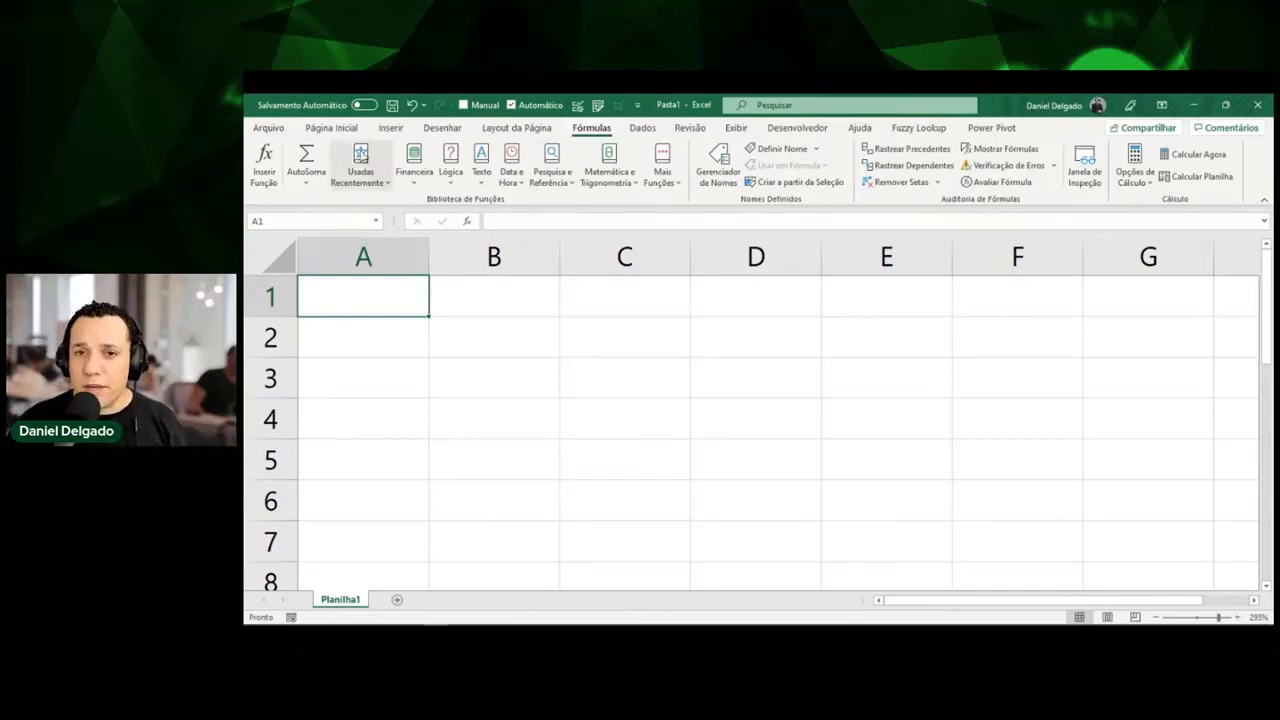
left_click(333, 127)
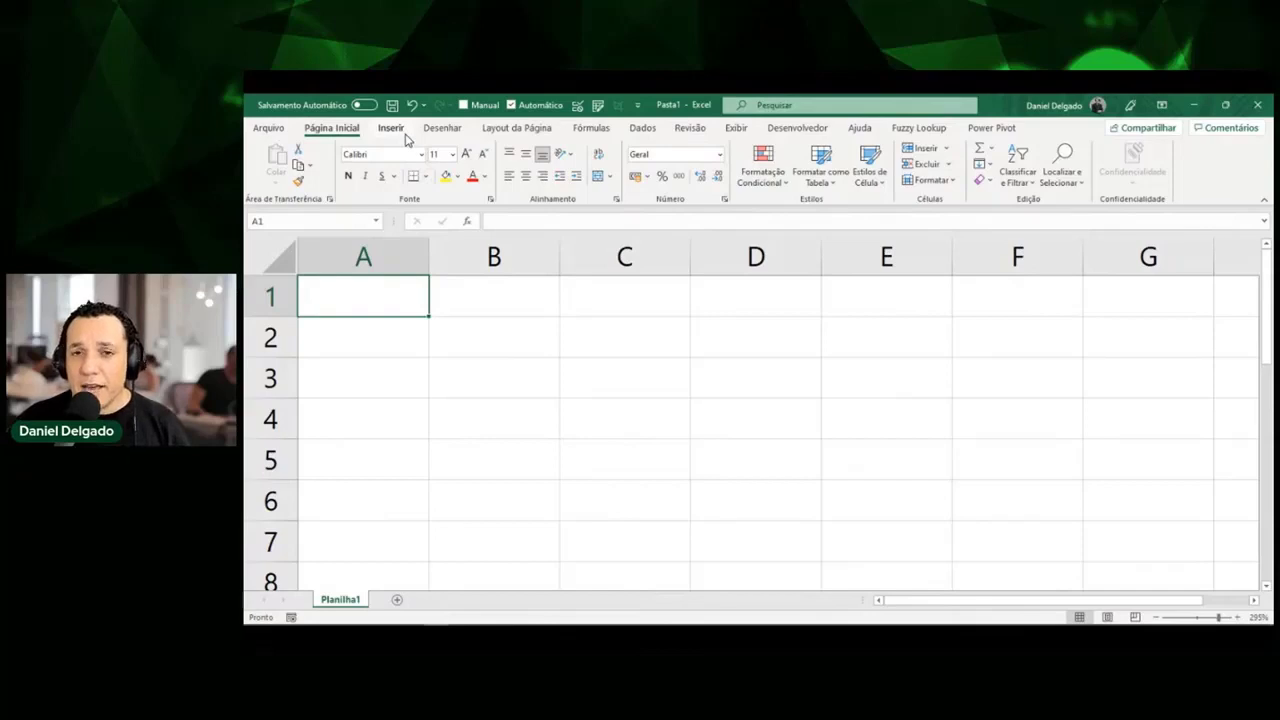
left_click(402, 132)
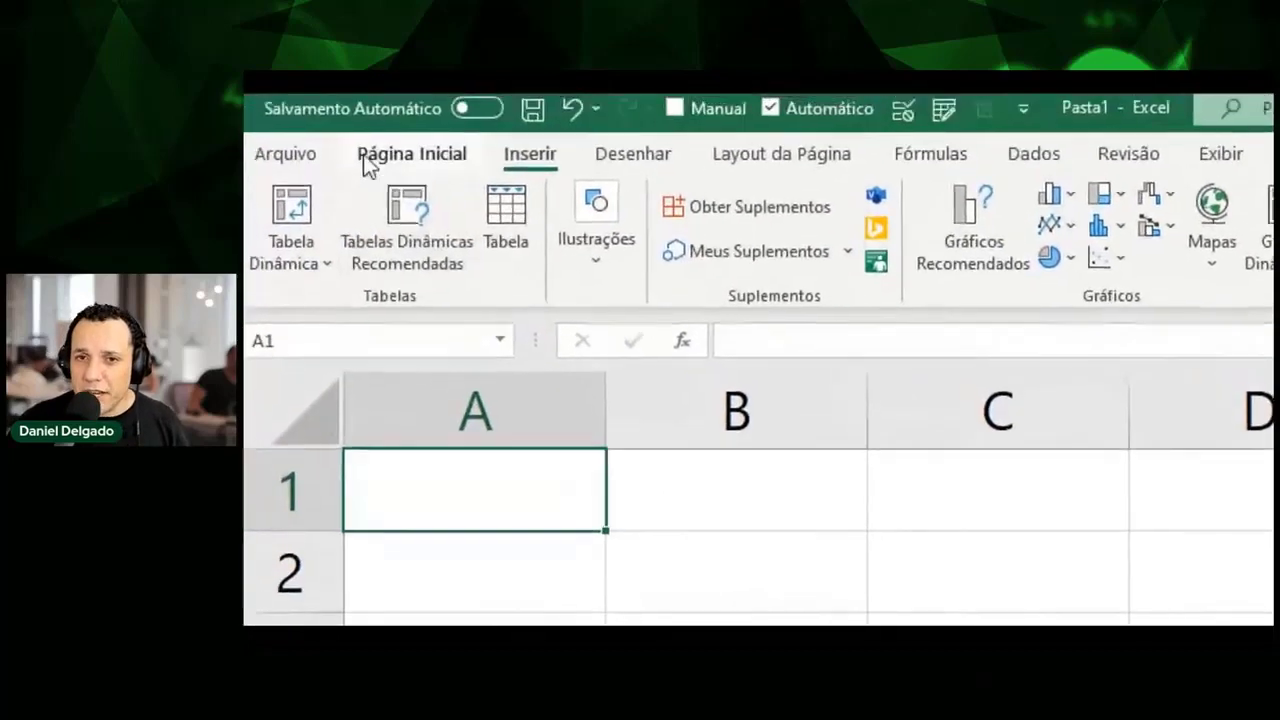
key("ctrl+2")
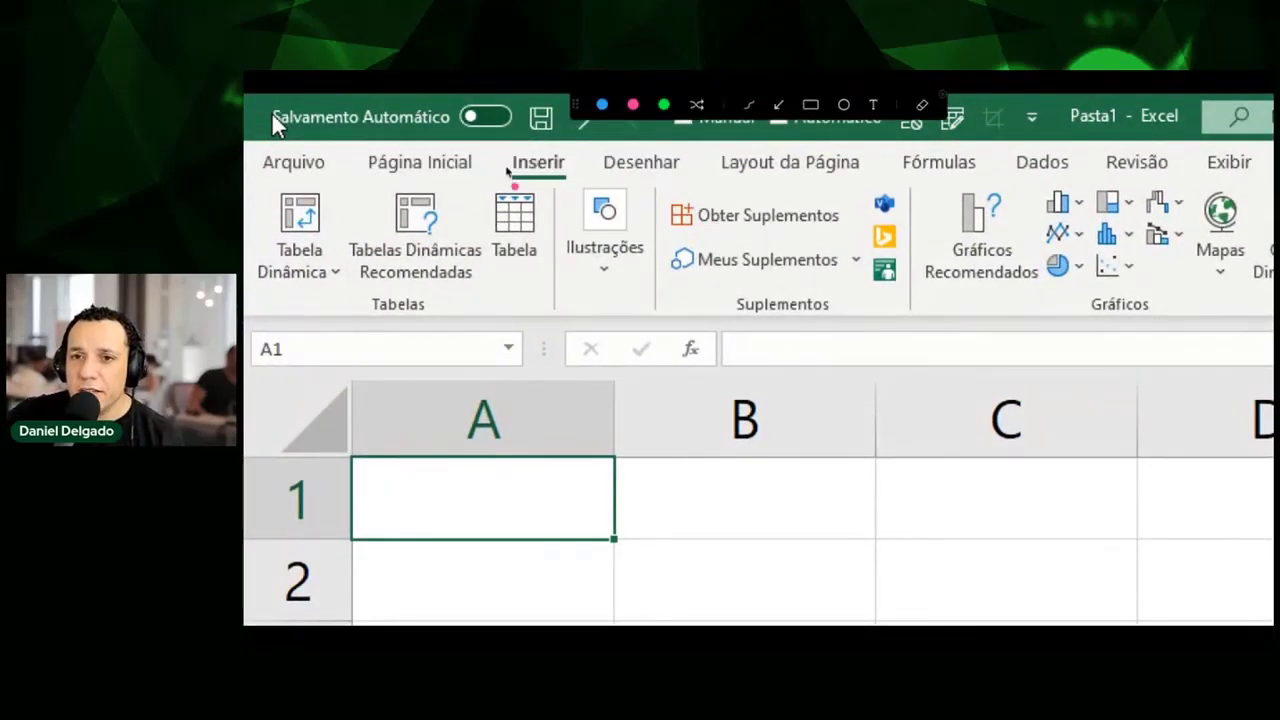
mouse_move(507, 172)
left_mouse_down()
mouse_move(566, 152)
mouse_move(500, 162)
left_mouse_up()
mouse_move(475, 307)
left_mouse_down()
mouse_move(502, 270)
mouse_move(517, 285)
left_mouse_up()
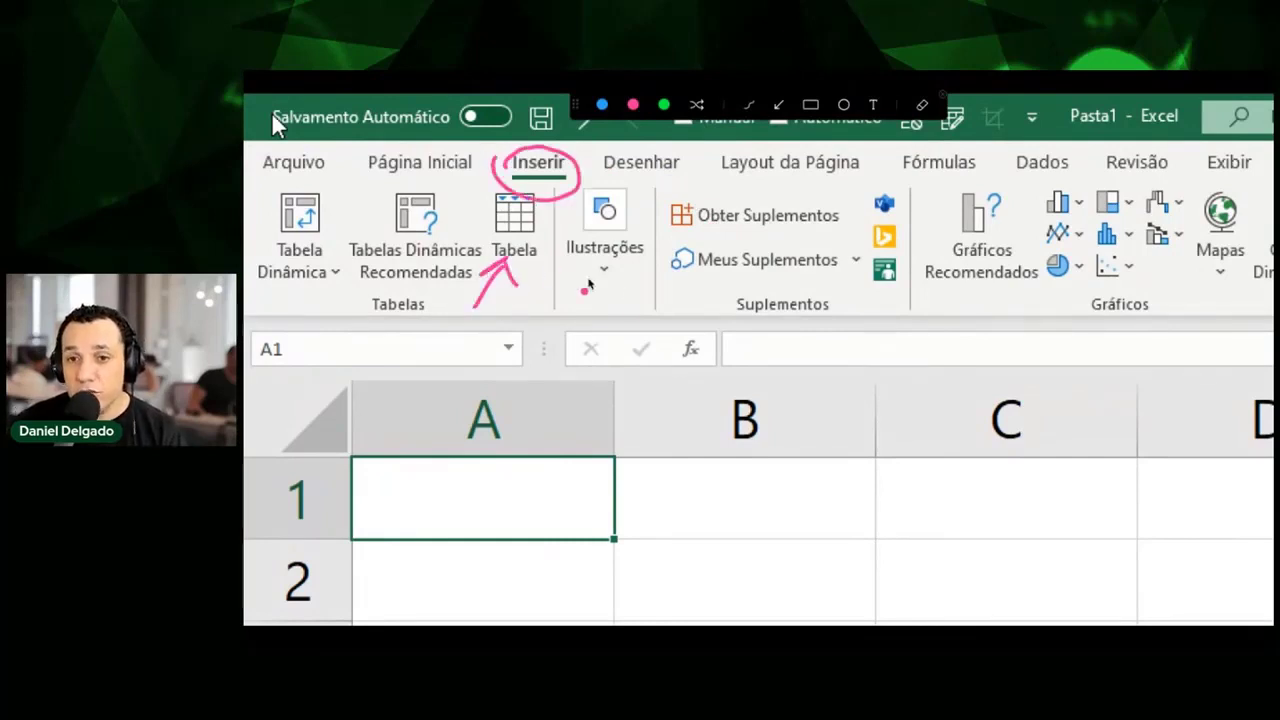
mouse_move(667, 488)
left_mouse_down()
mouse_move(655, 524)
mouse_move(688, 521)
left_mouse_up()
mouse_move(712, 492)
left_mouse_down()
mouse_move(697, 528)
mouse_move(757, 496)
mouse_move(797, 544)
mouse_move(818, 507)
left_mouse_up()
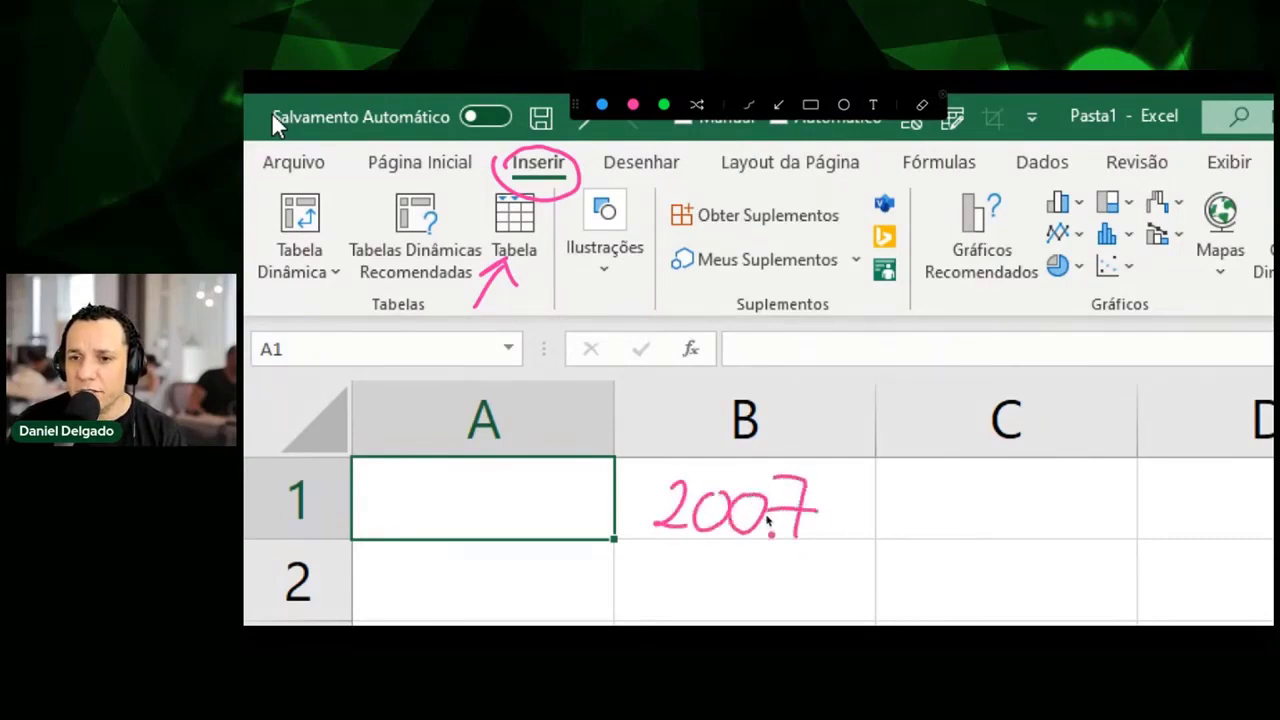
mouse_move(560, 307)
left_mouse_down()
mouse_move(527, 257)
mouse_move(551, 284)
left_mouse_up()
left_click_drag(434, 230, 476, 232)
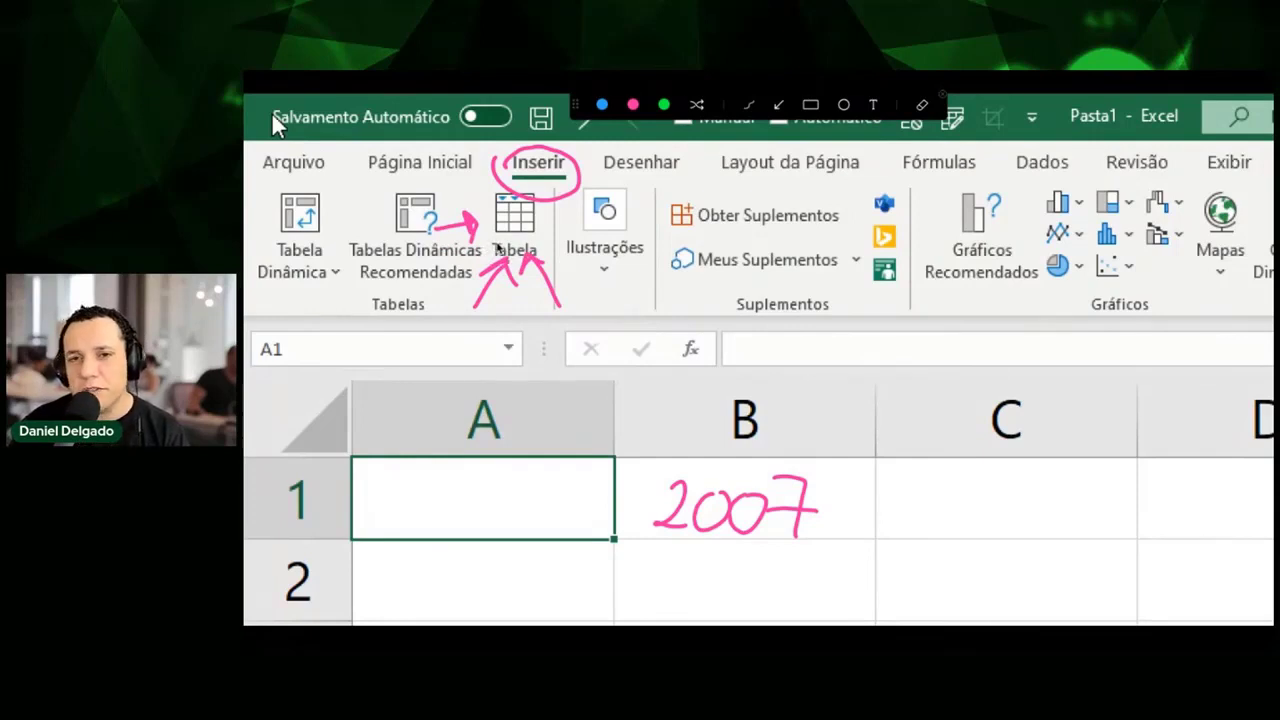
key("Escape")
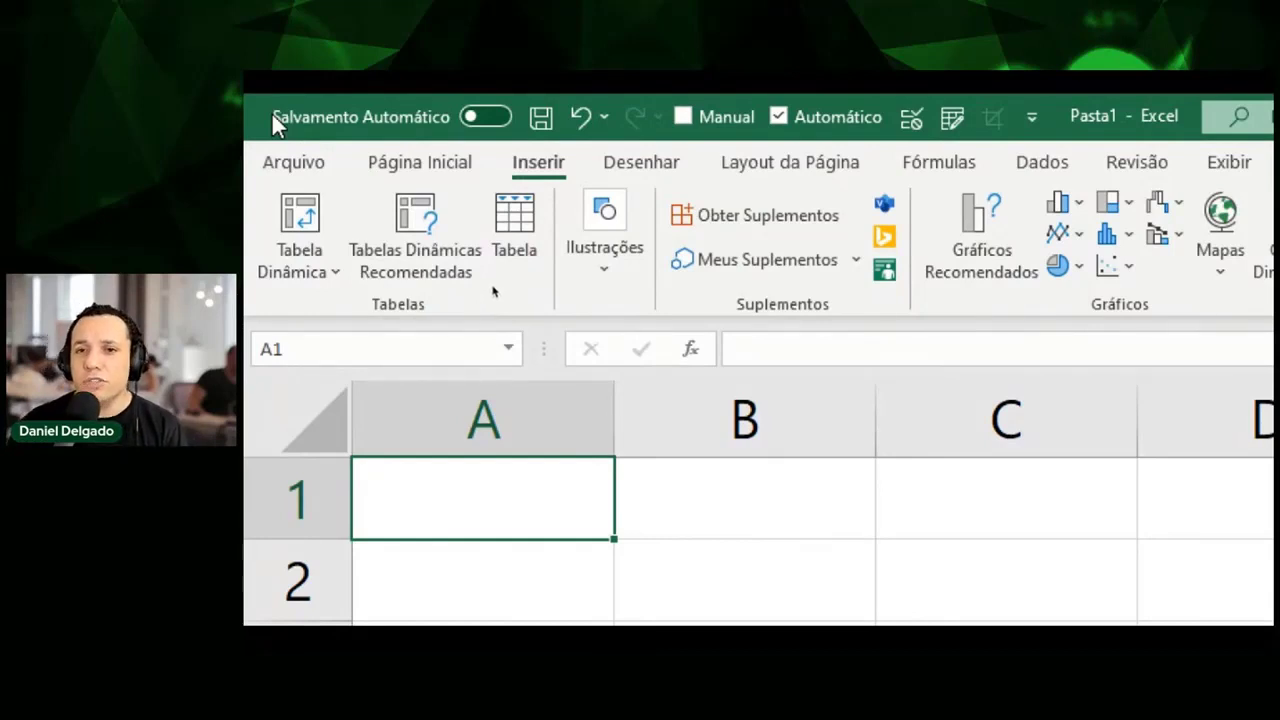
key("ctrl+alt+a")
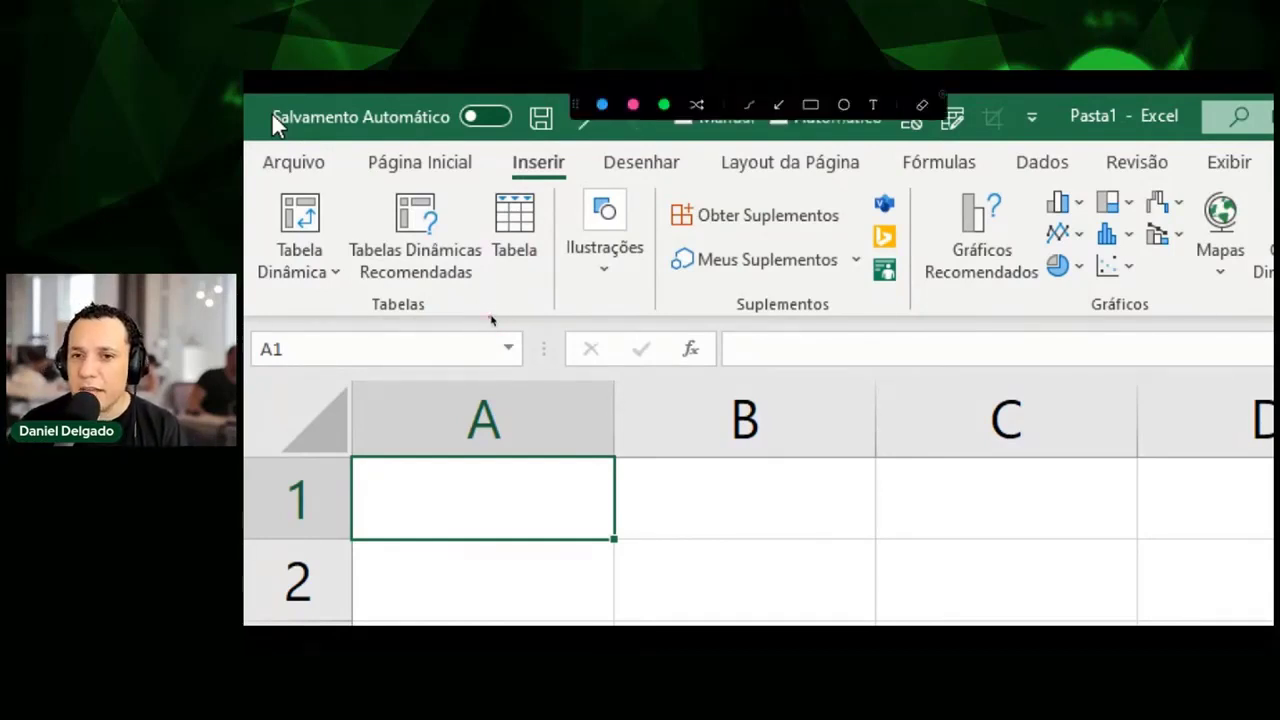
mouse_move(490, 318)
left_mouse_down()
mouse_move(511, 272)
mouse_move(515, 292)
left_mouse_up()
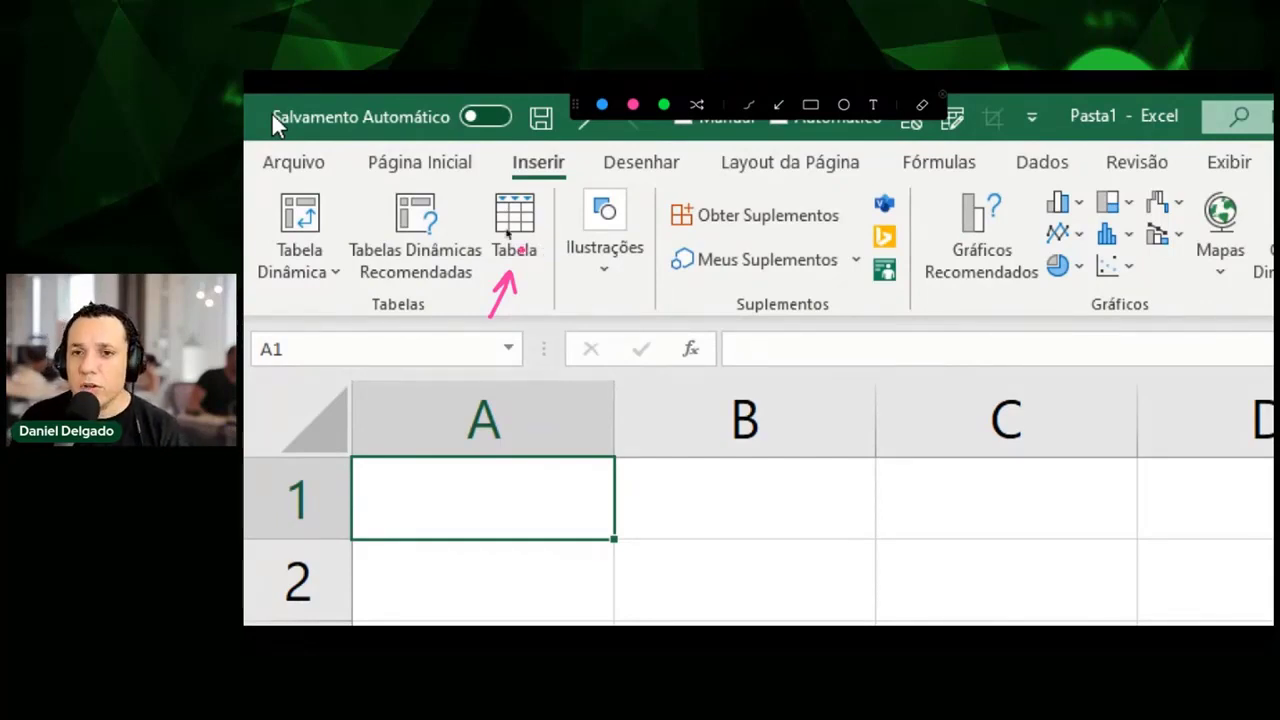
mouse_move(428, 226)
left_mouse_down()
mouse_move(484, 212)
mouse_move(478, 237)
left_mouse_up()
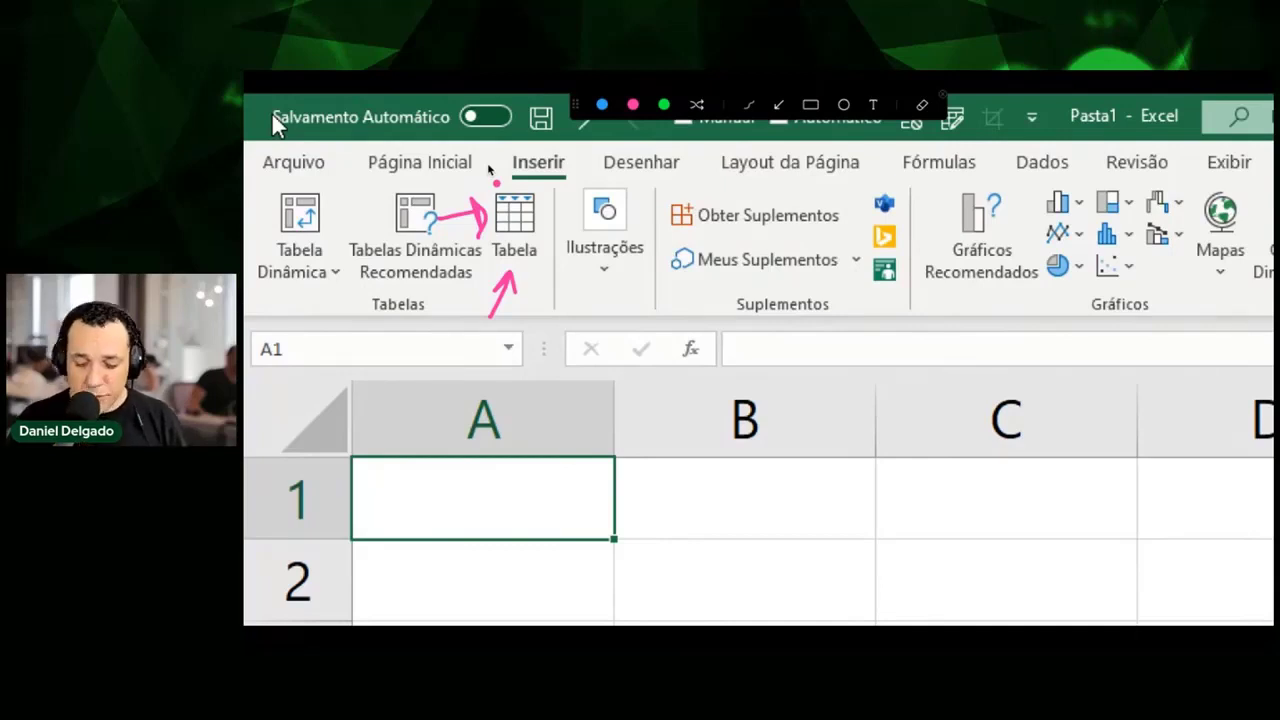
key("Escape")
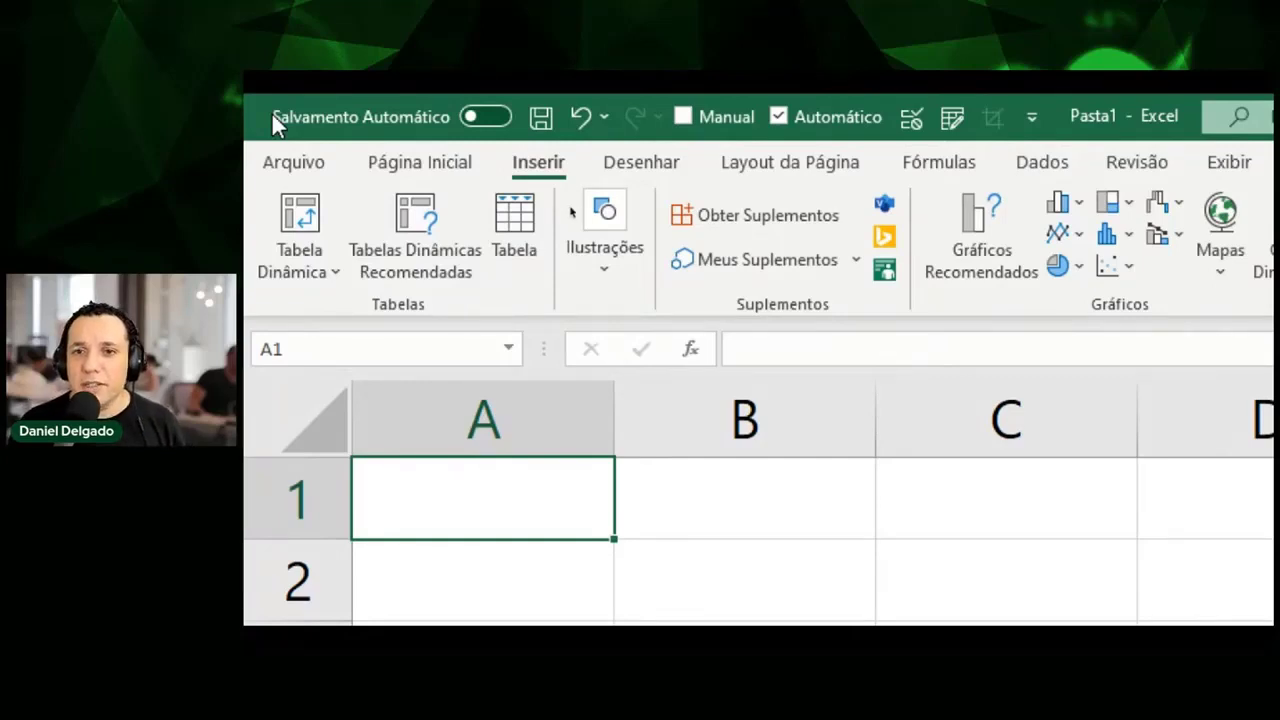
Select cell A1 and start a table from it, with range $A$1 proposed.
left_click(778, 560)
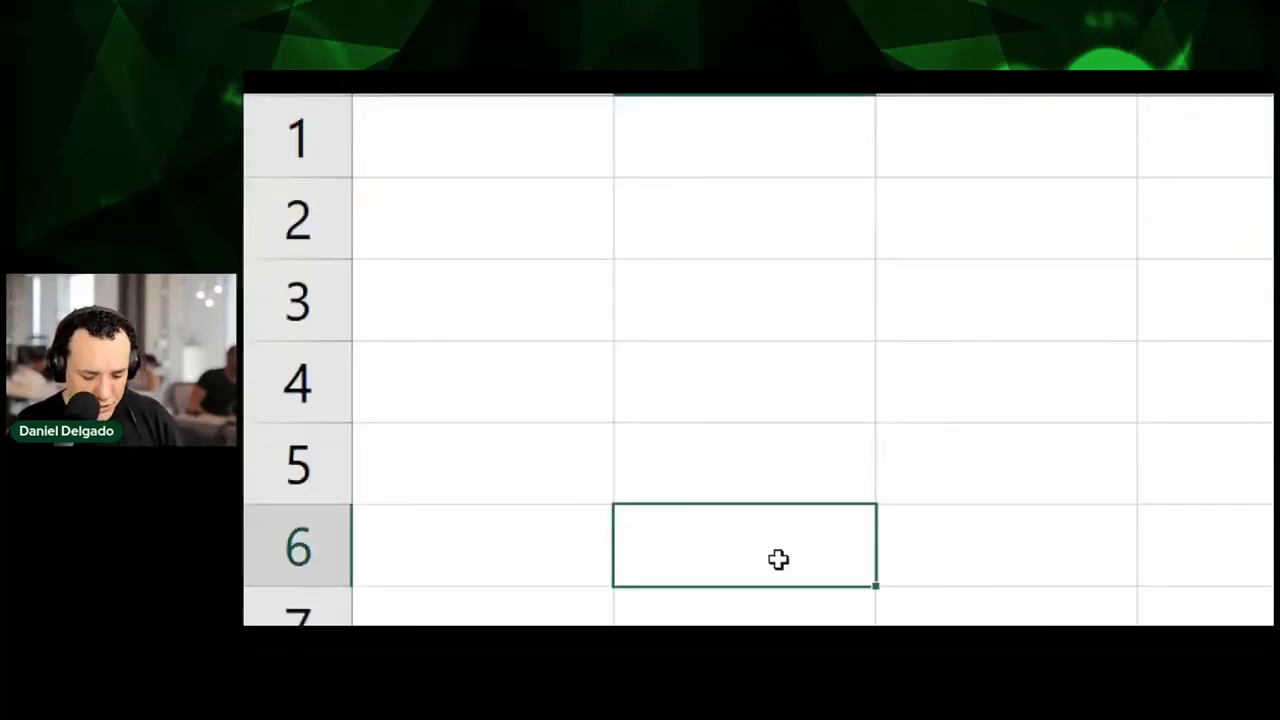
left_click(374, 316)
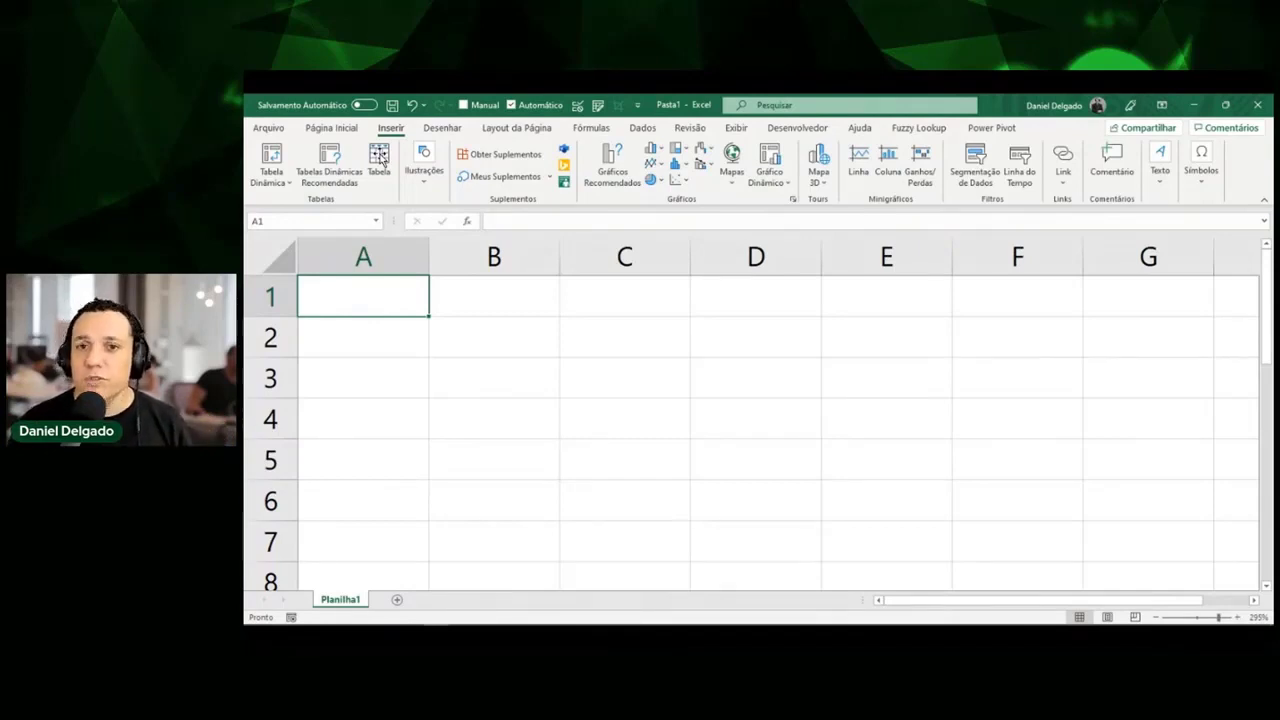
left_click(380, 158)
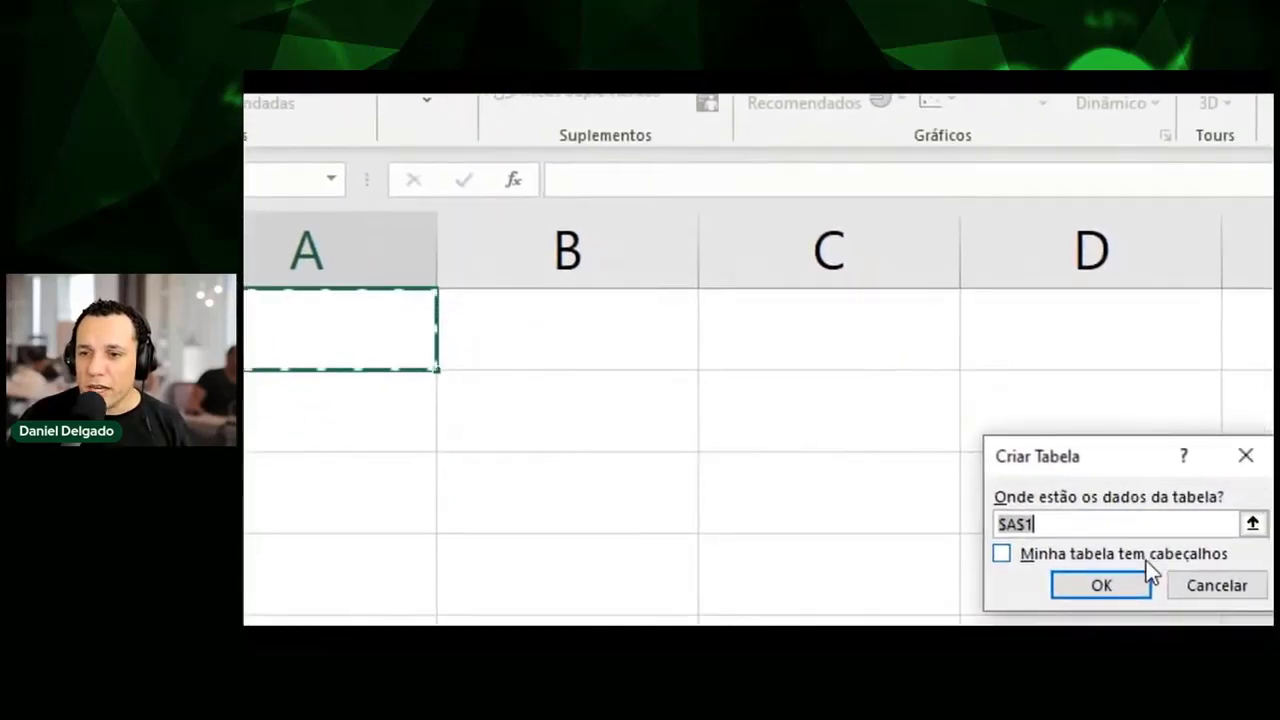
Confirm the one-column table and select its Coluna1 header cell.
left_click_drag(761, 314, 612, 238)
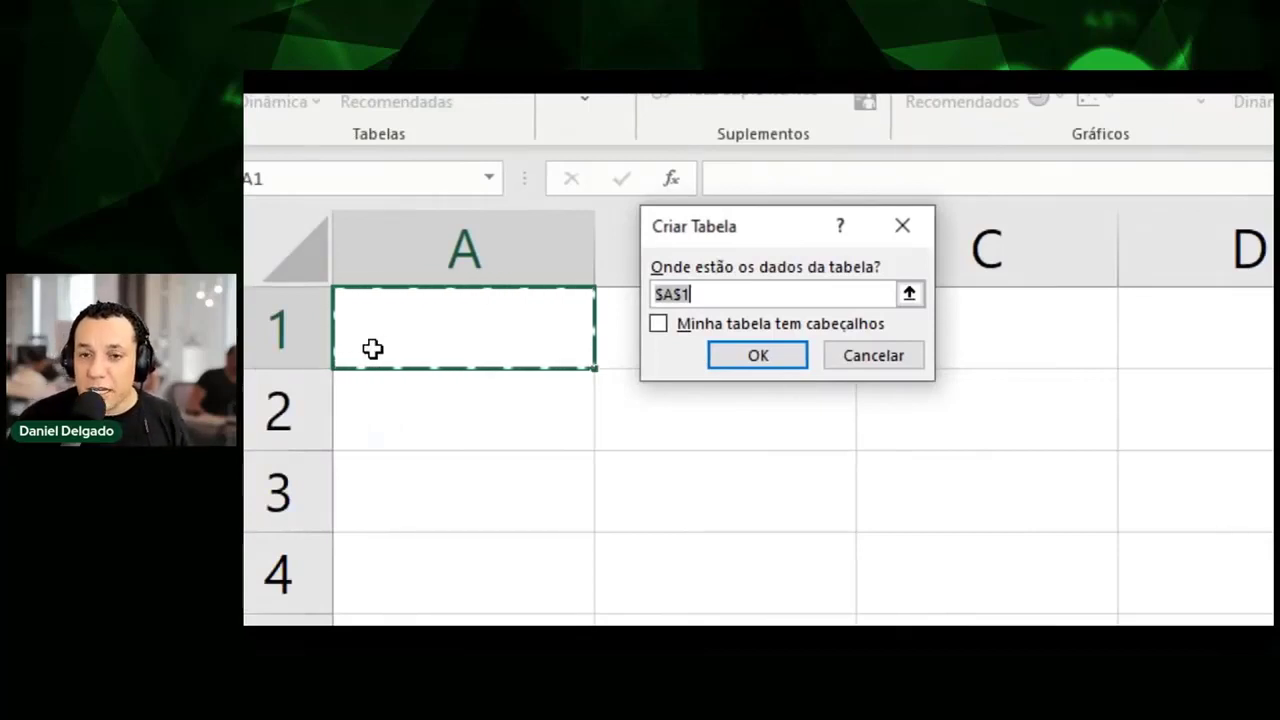
left_click(754, 365)
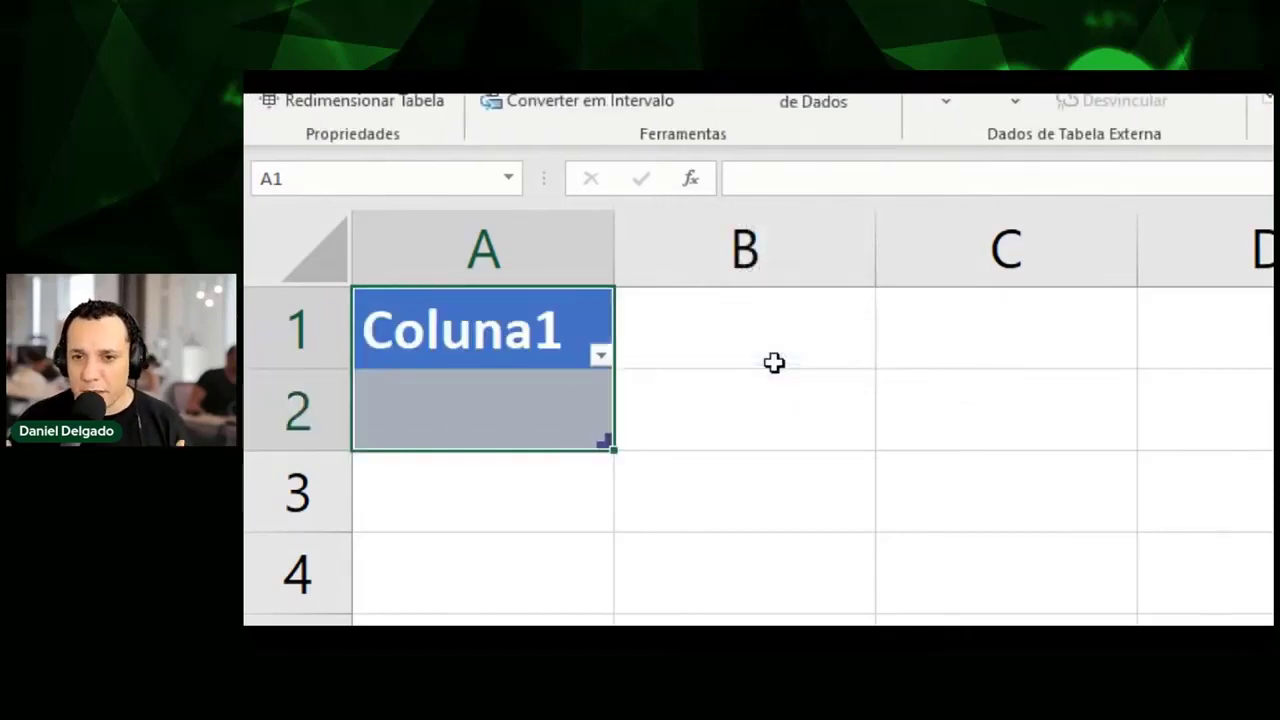
left_click(495, 374)
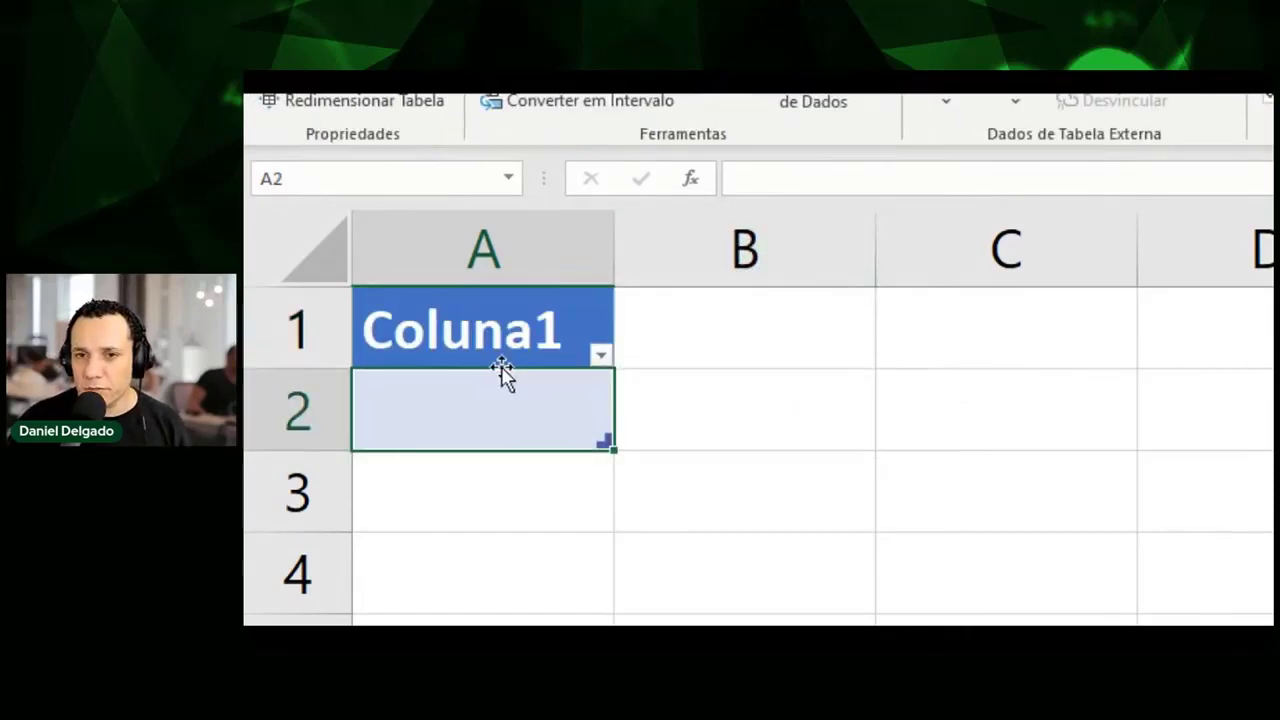
left_click(518, 344)
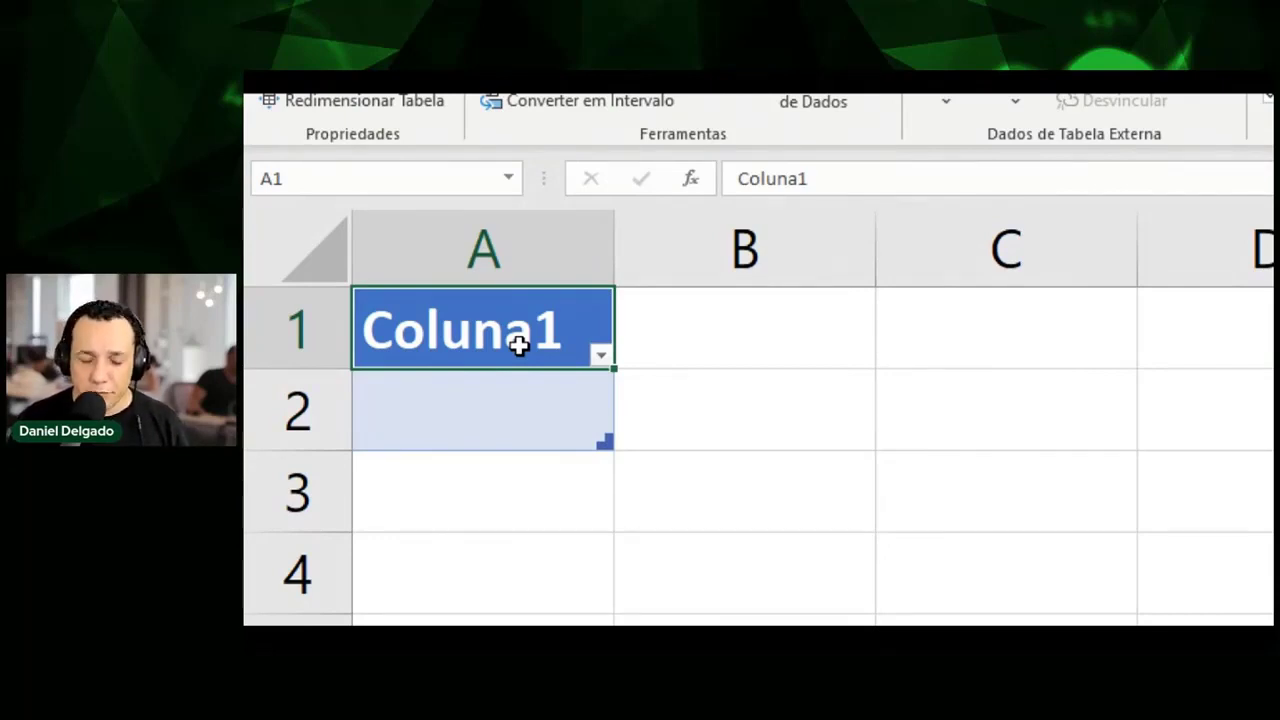
key("Right")
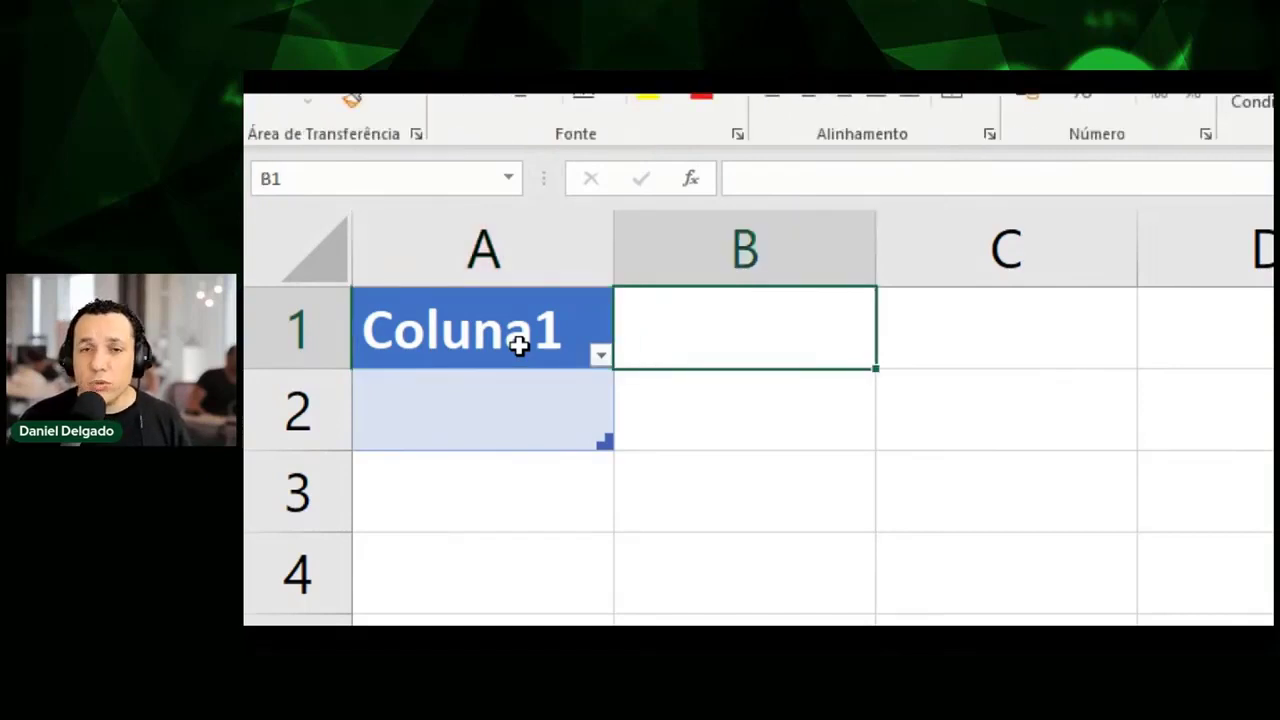
key("Left")
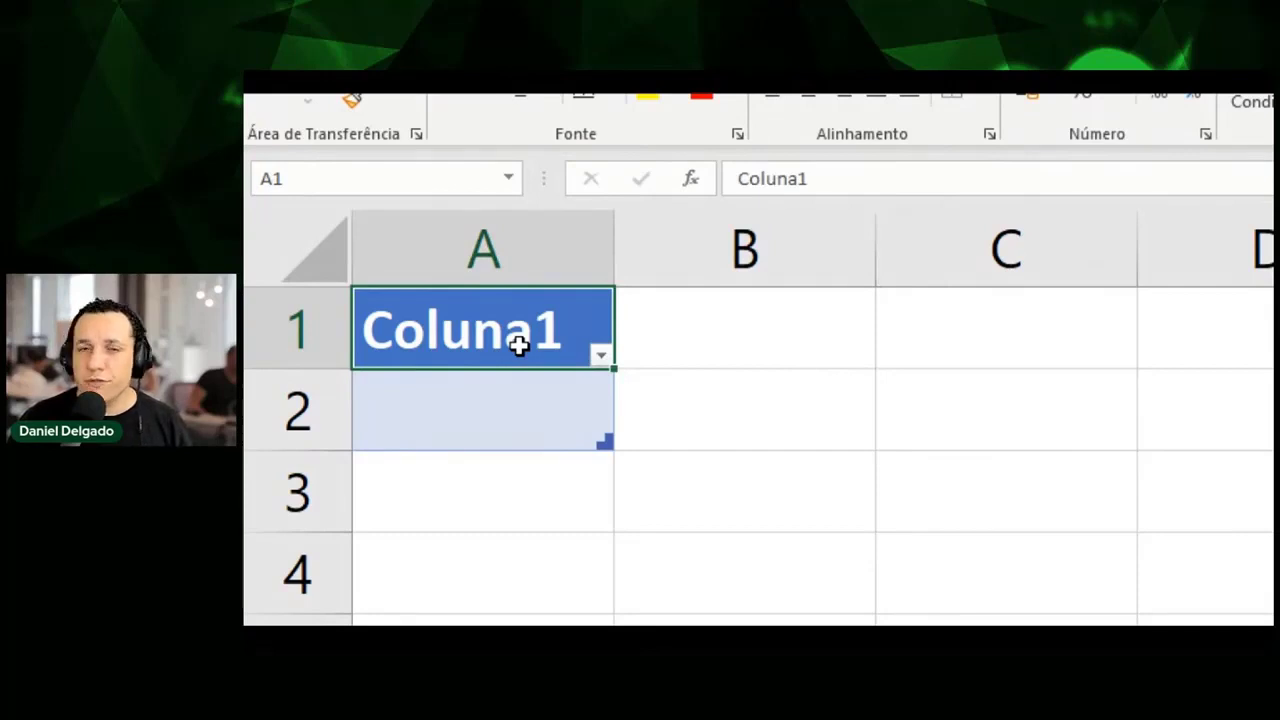
Enter headers Funcionário and Data, then widen column A to fit Funcionário.
type("Funcionário")
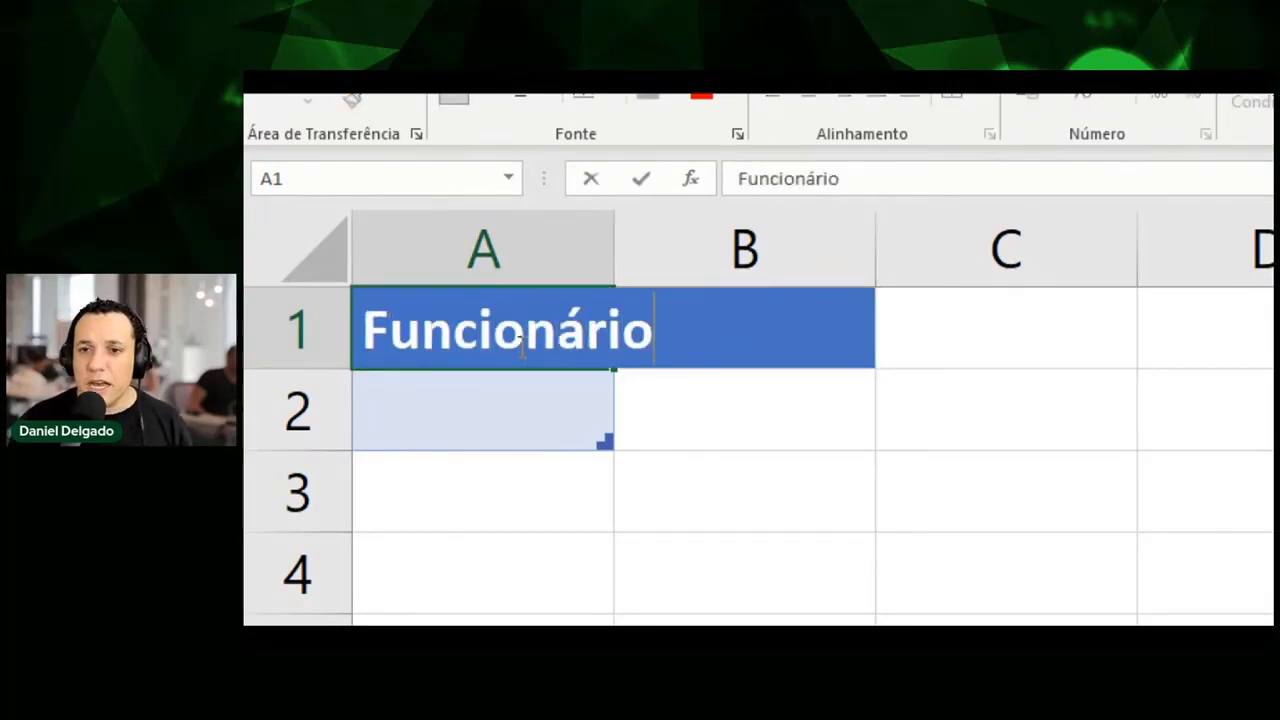
key("Return")
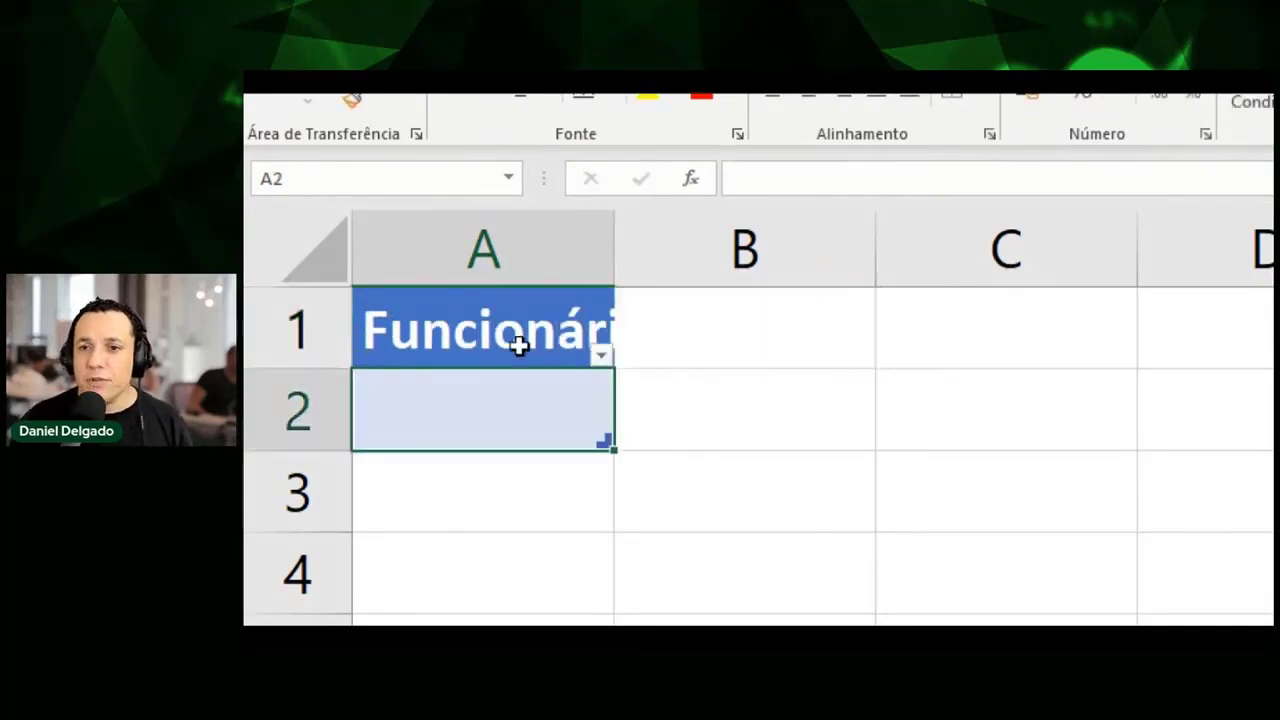
left_click(519, 345)
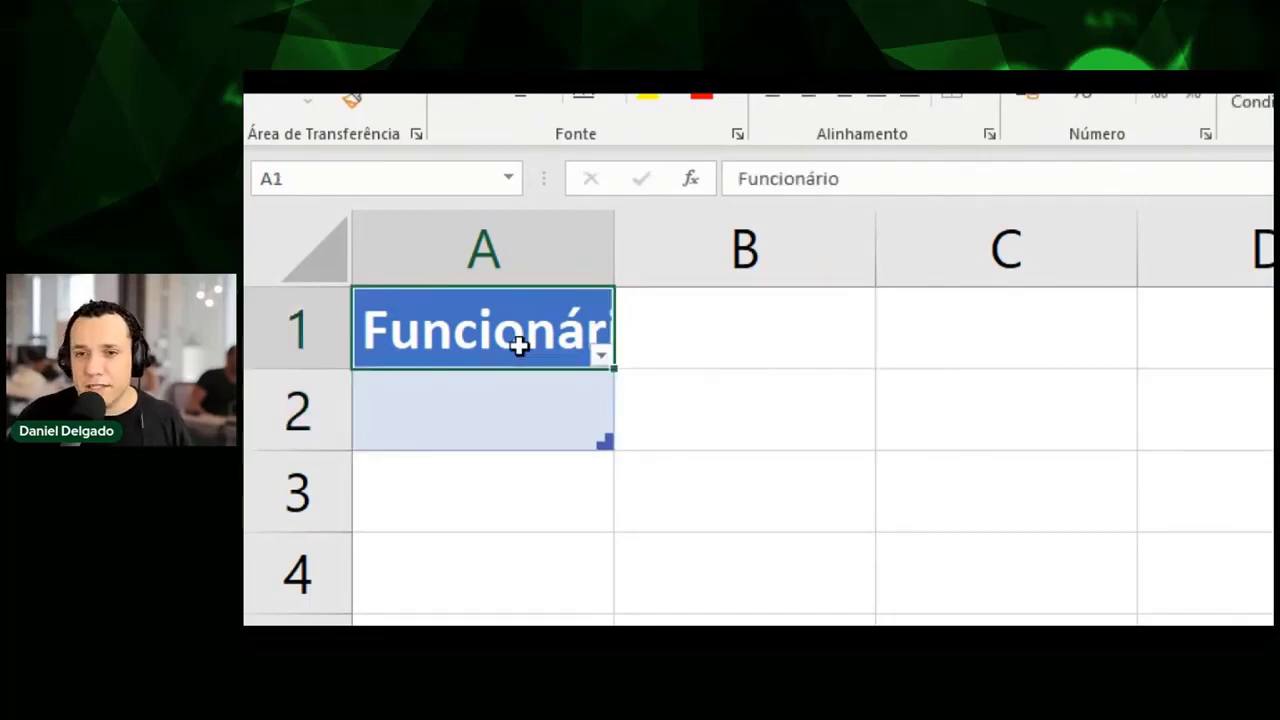
key("Tab")
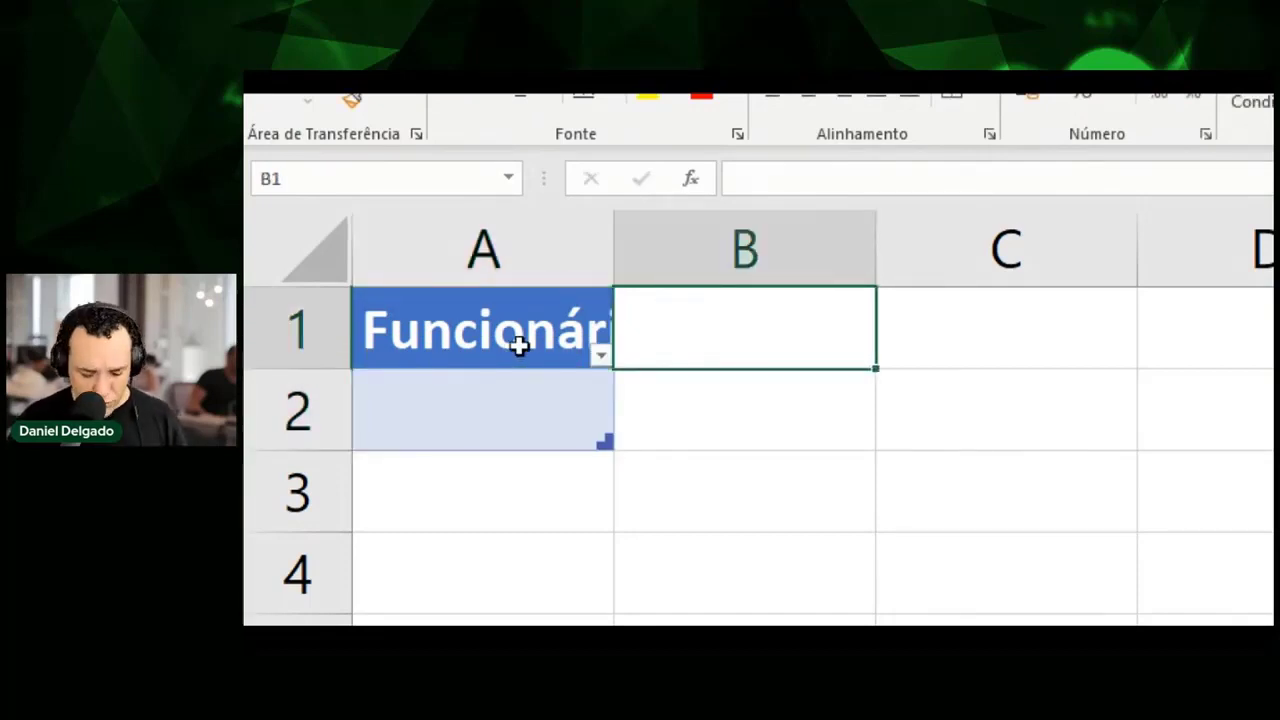
type("Data")
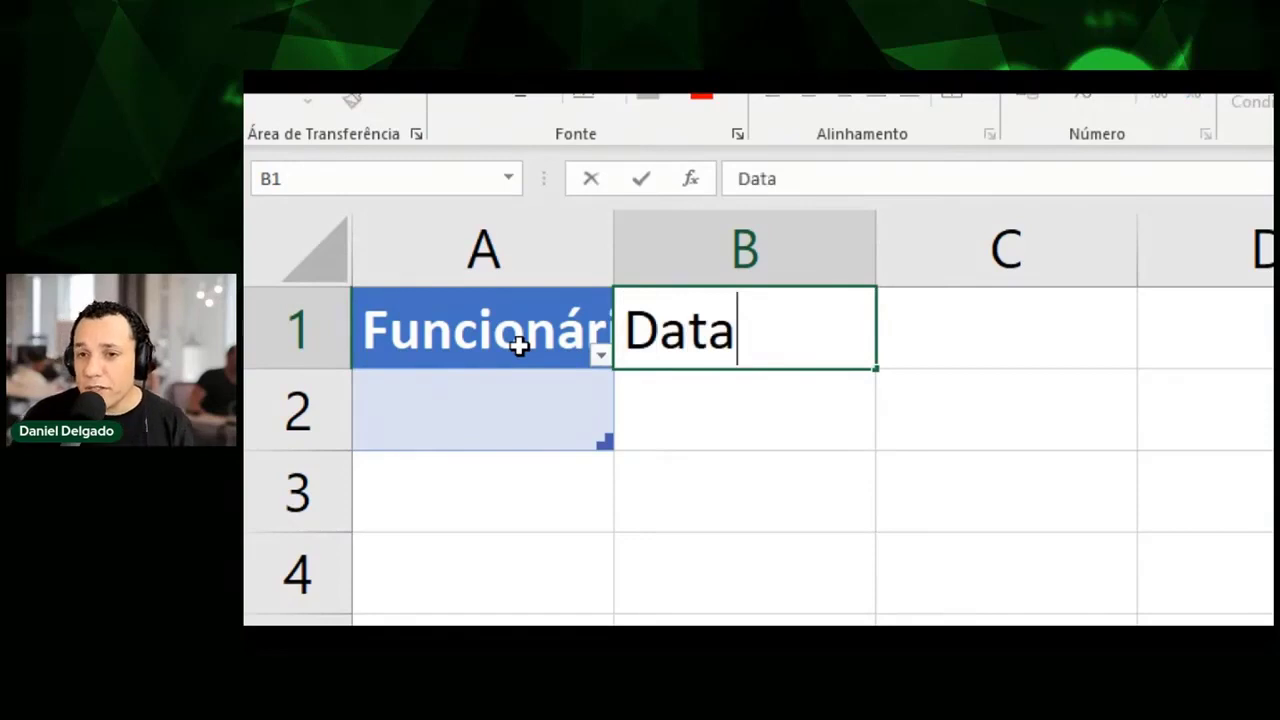
key("Return")
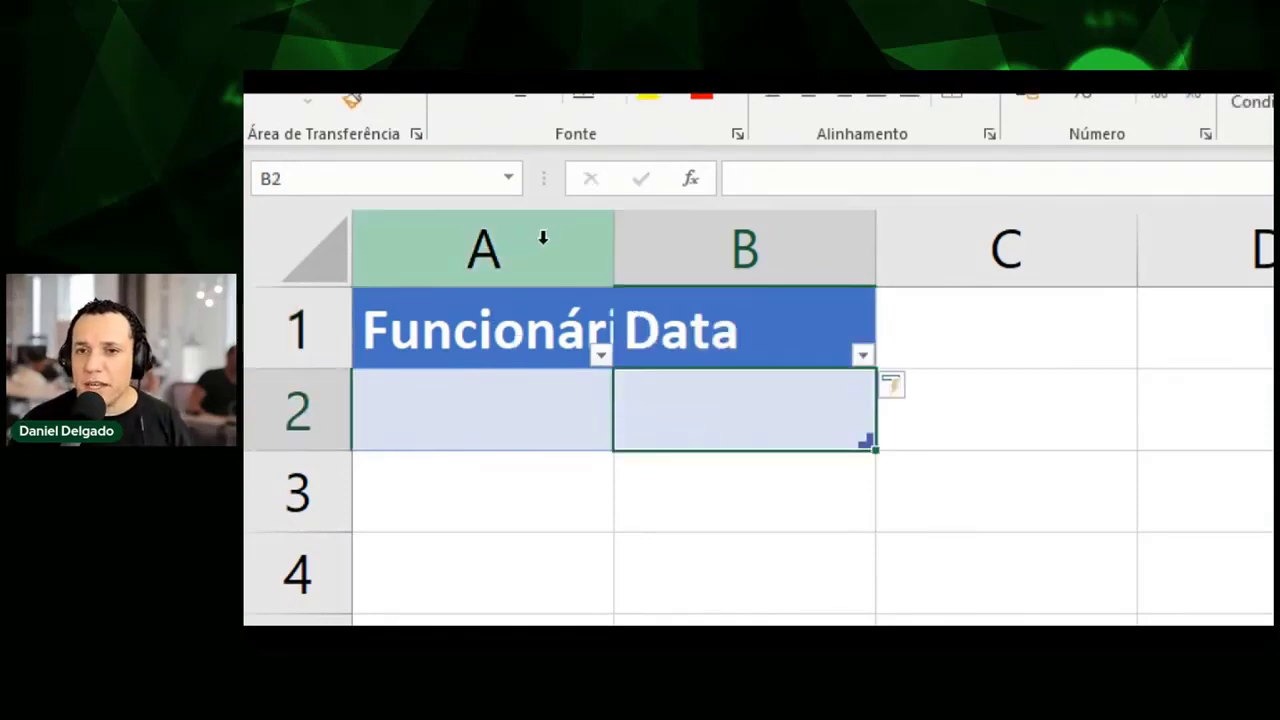
left_click_drag(612, 243, 689, 243)
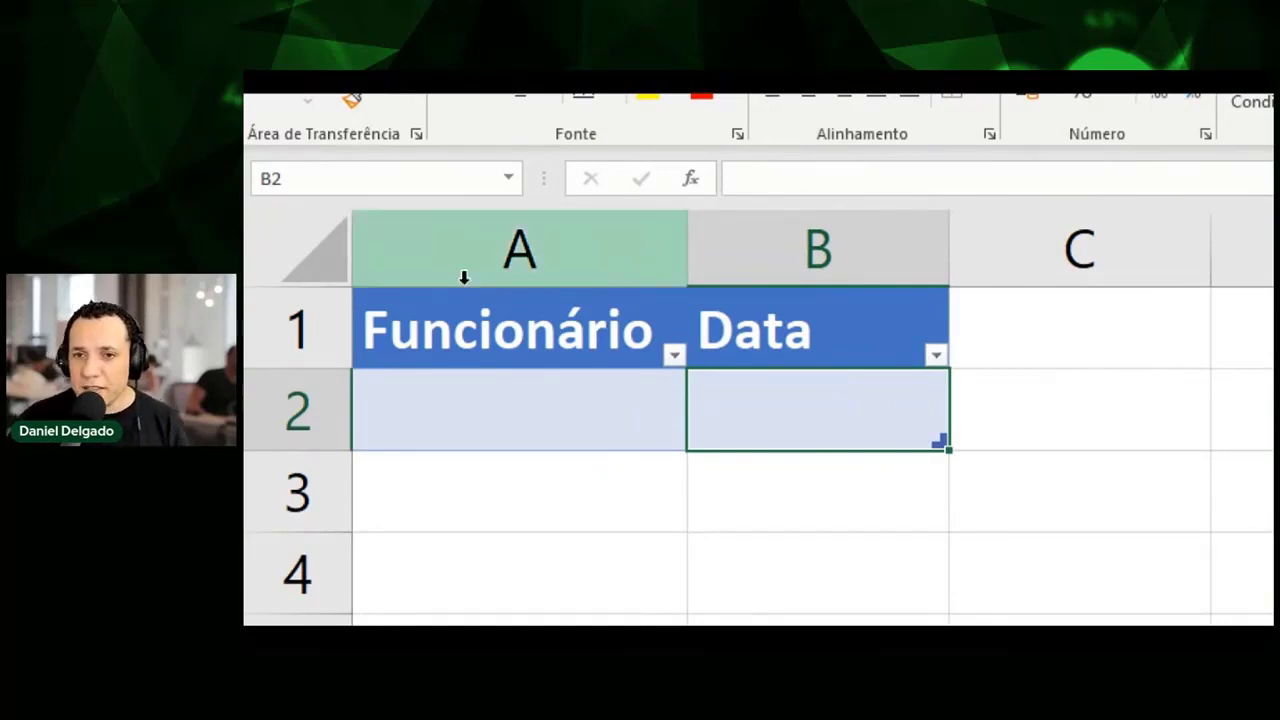
left_click(443, 243)
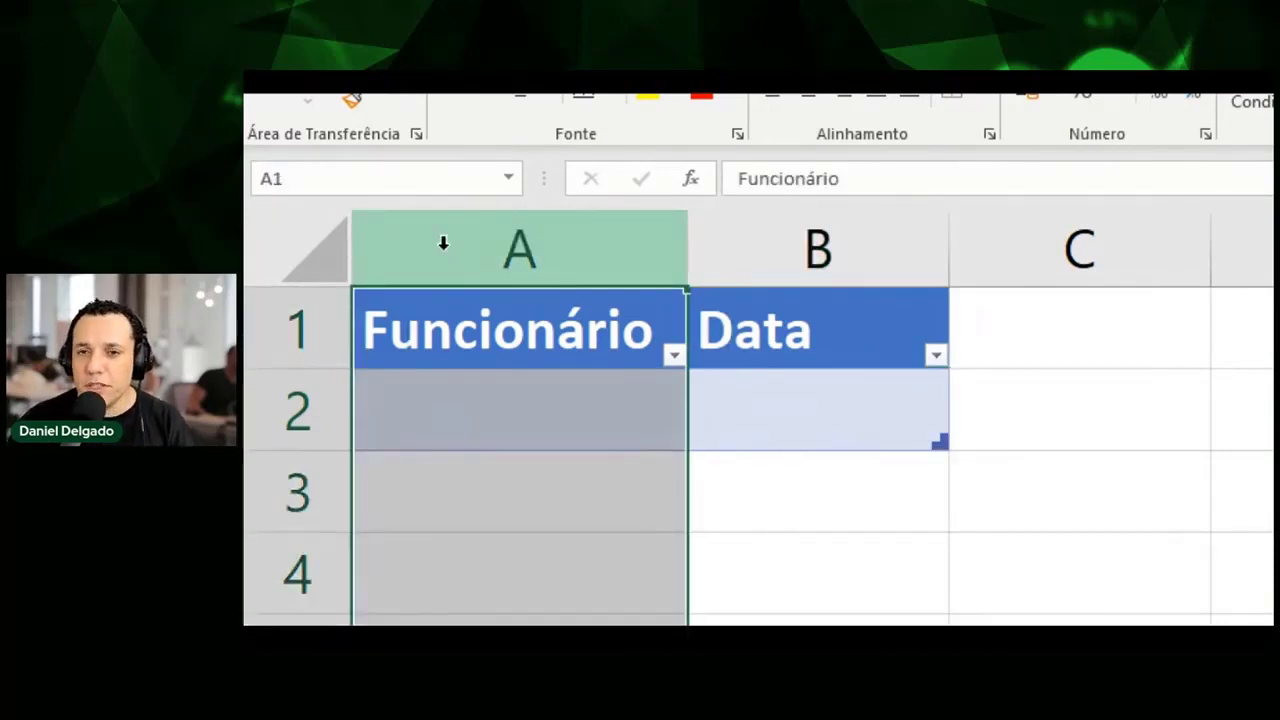
Insert a new column before the table and type placeholder text asfda in A1.
right_click(443, 243)
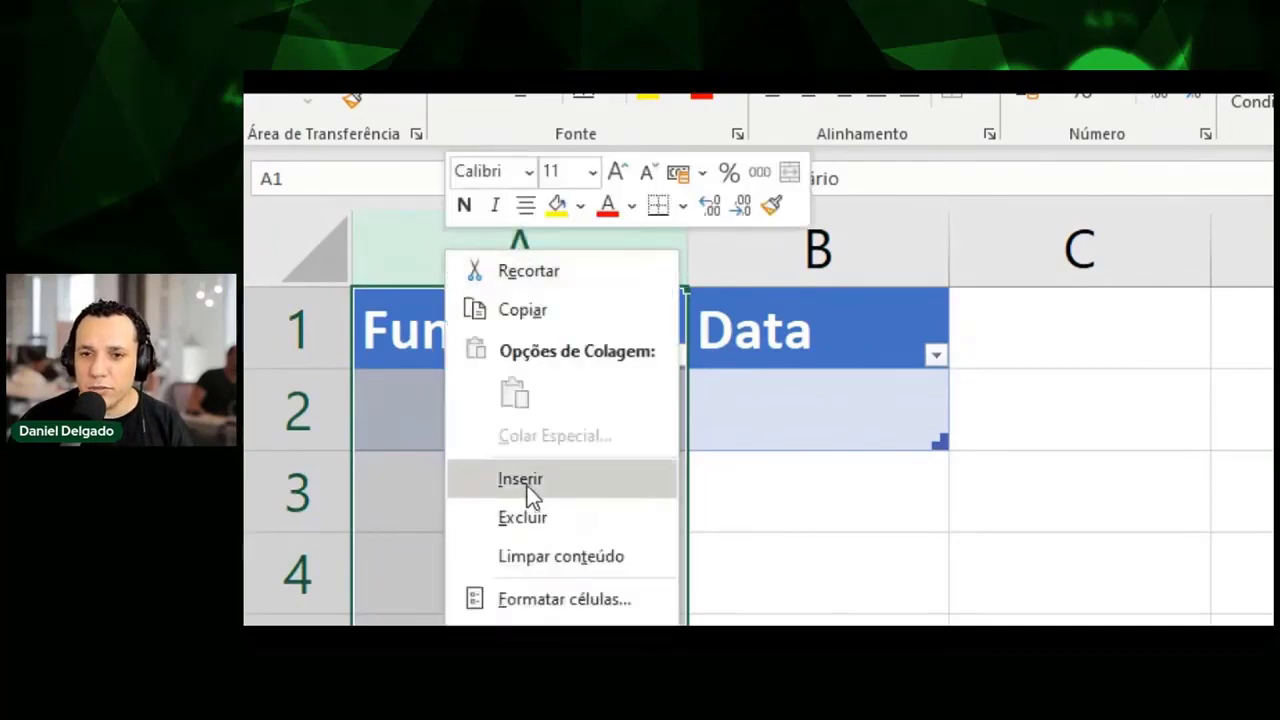
left_click(527, 484)
left_click(533, 291)
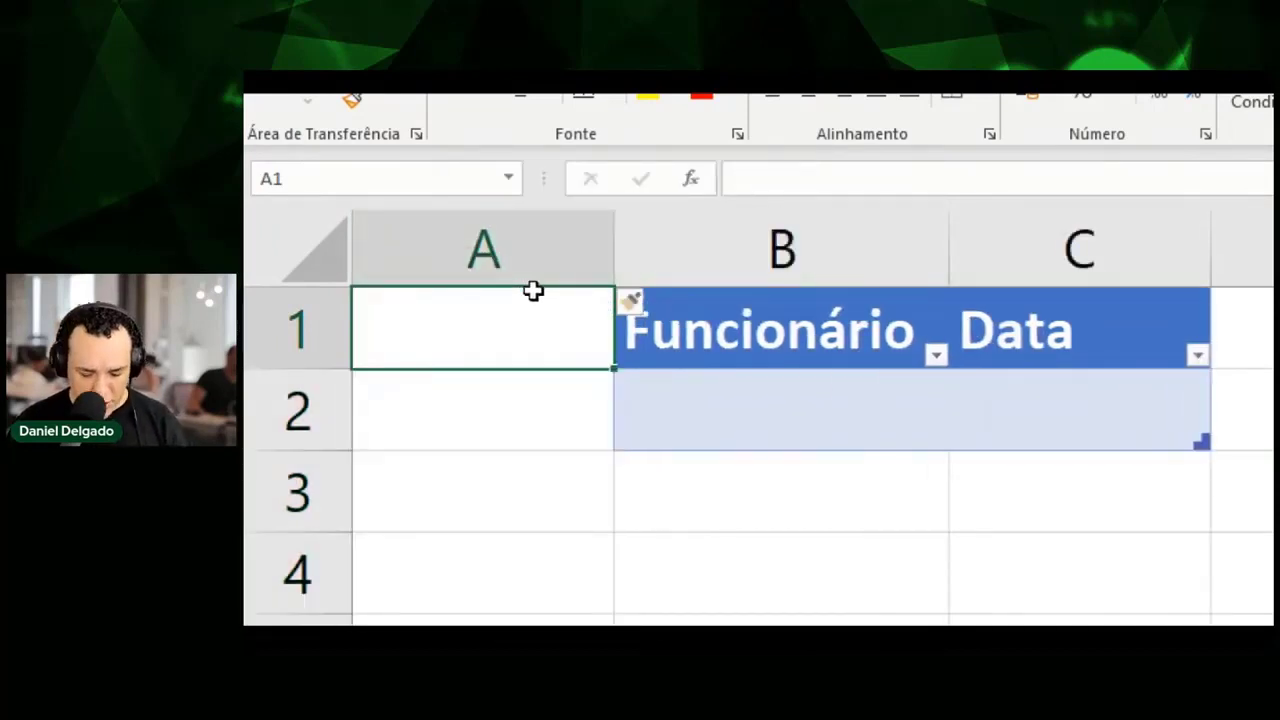
type("asfda")
key("Return")
Check the shifted headers Funcionário in B1 and Data in C1, returning to A1.
left_click(666, 320)
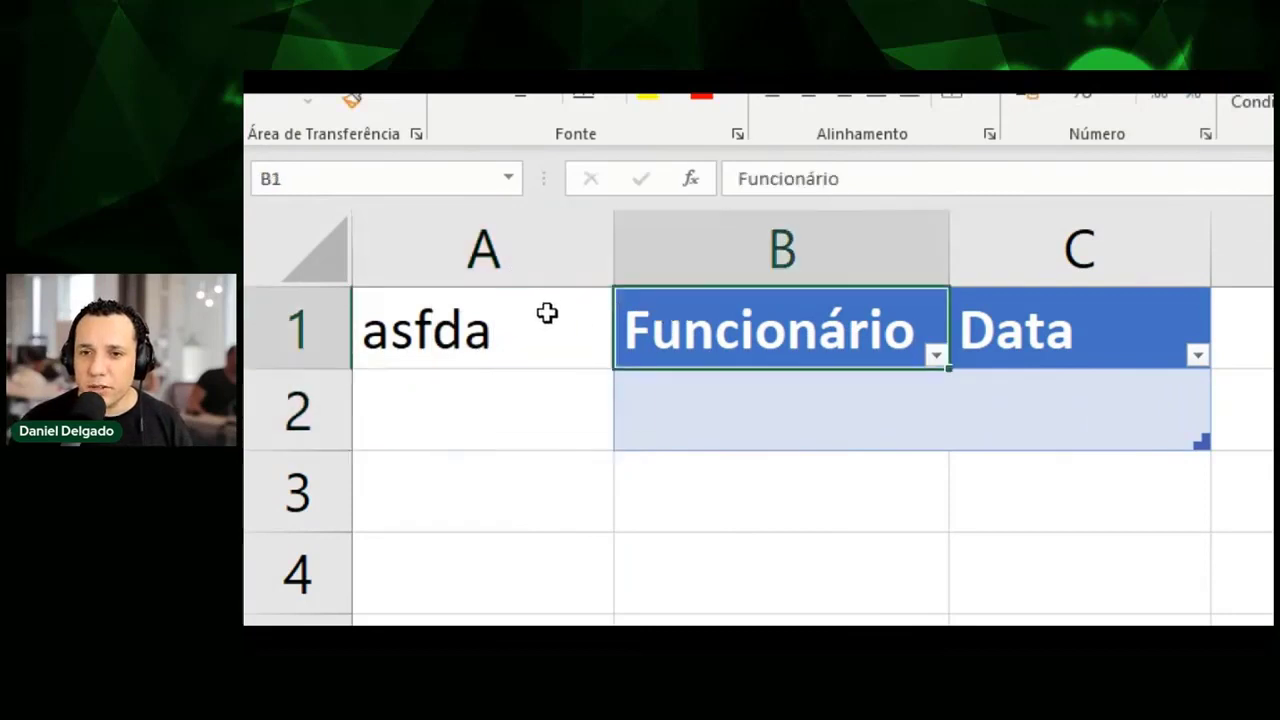
left_click(550, 313)
left_click(749, 322)
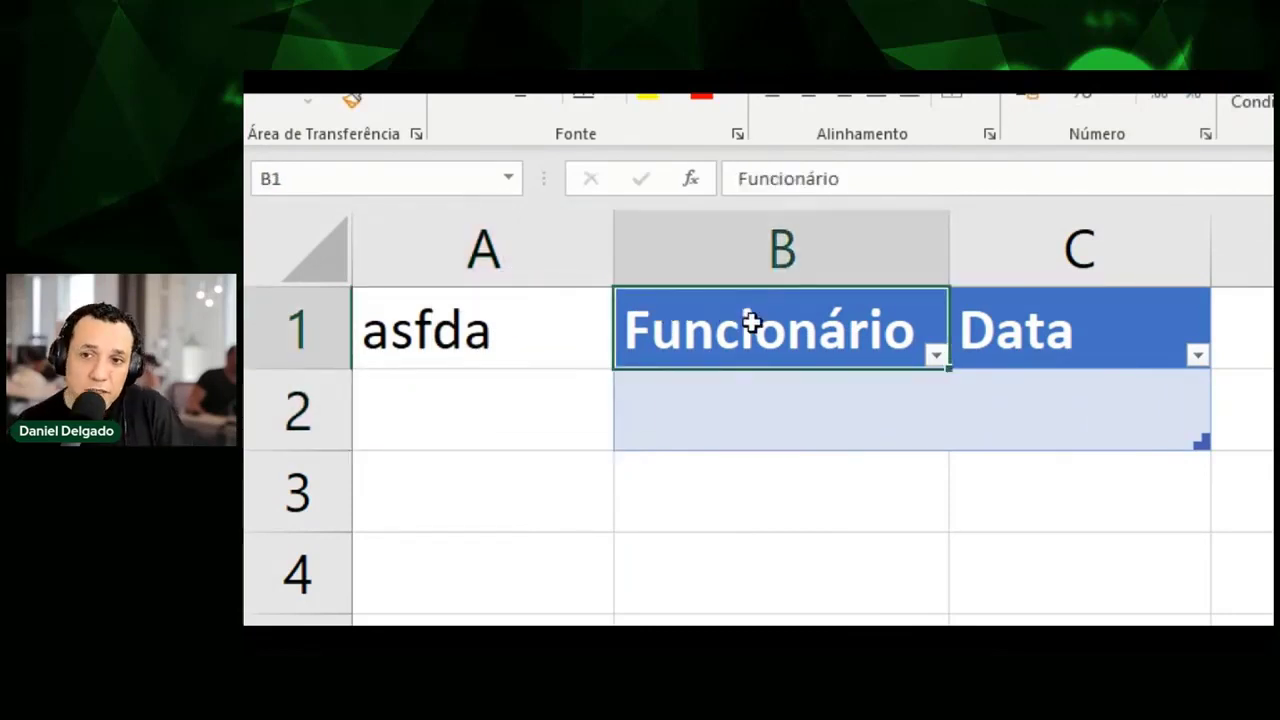
key("Right")
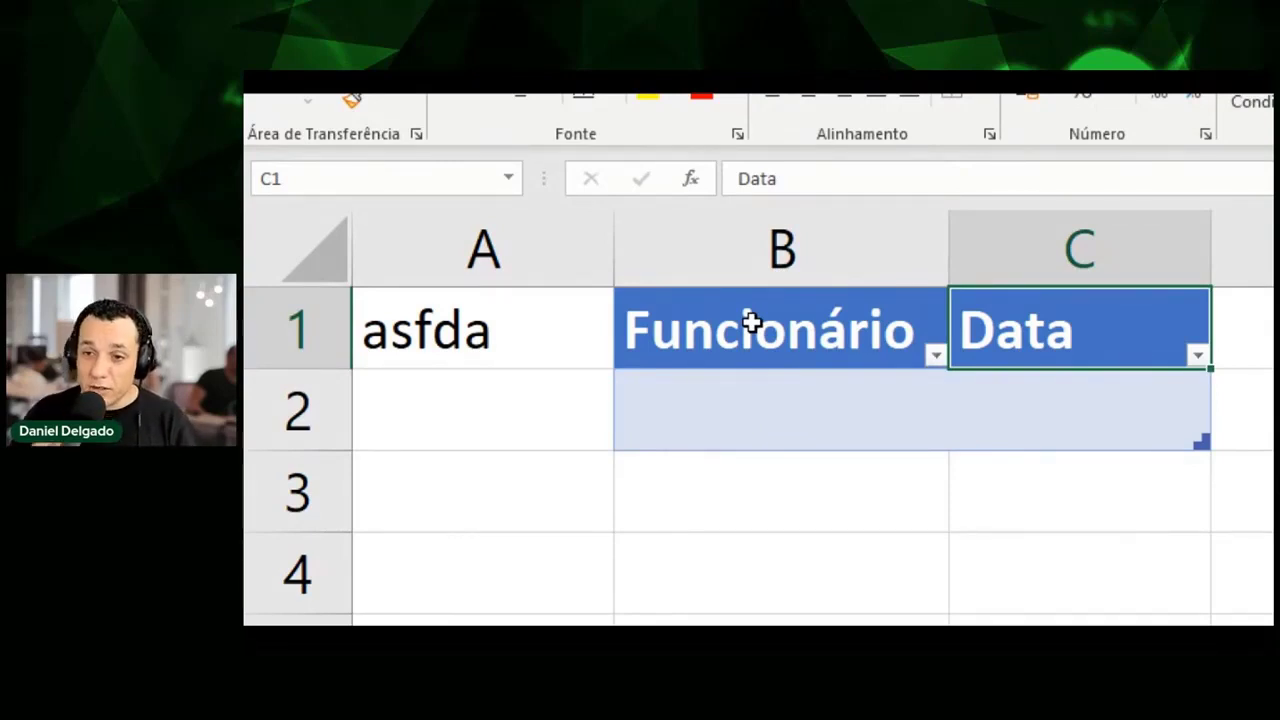
key("Right")
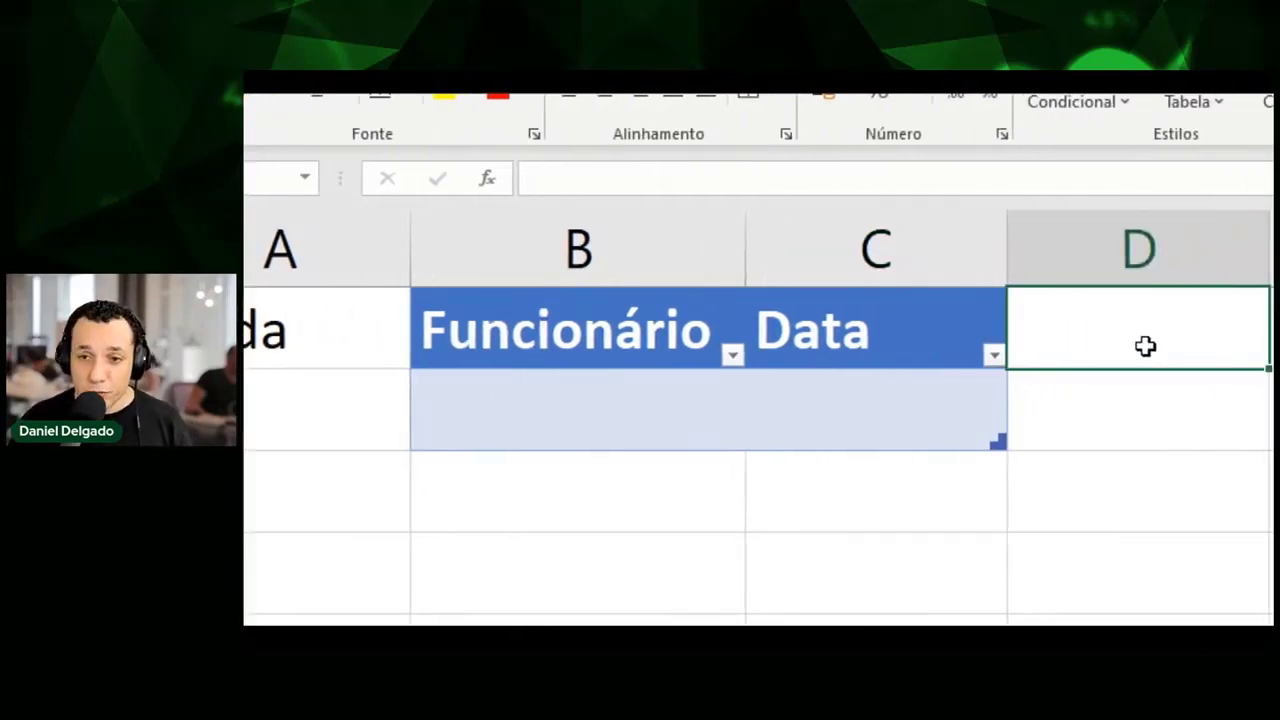
key("Home")
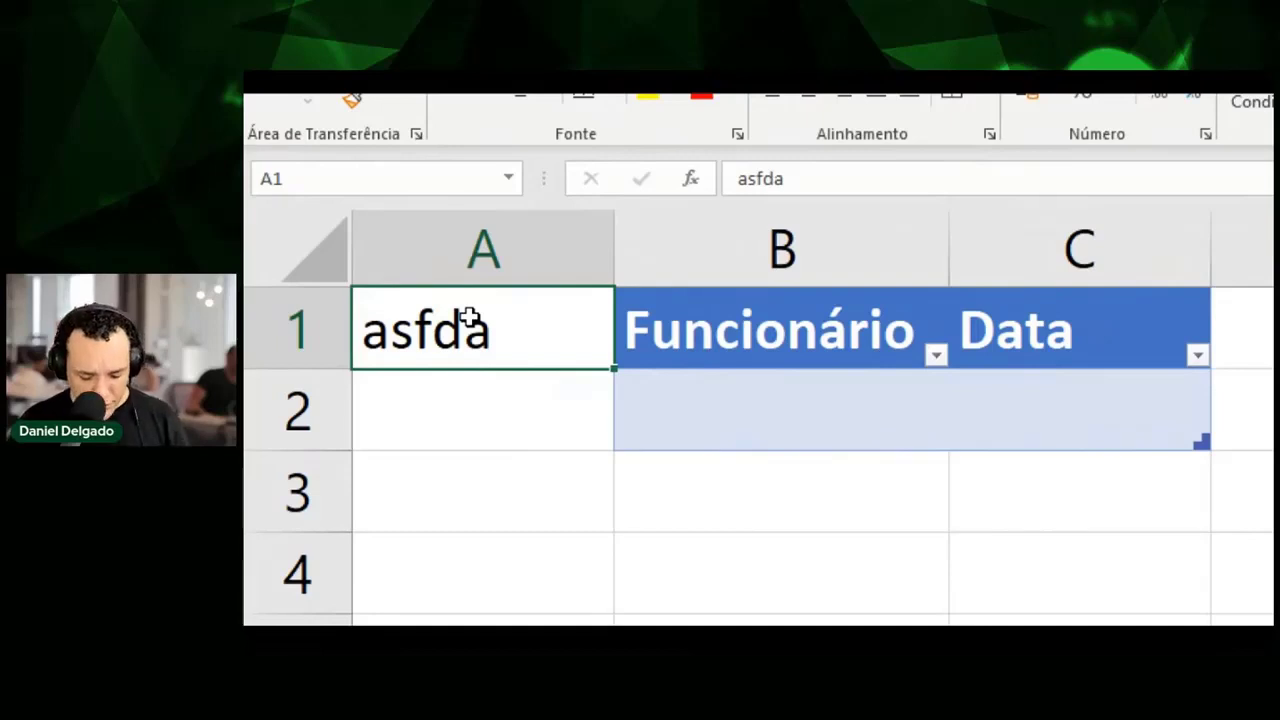
Replace the A1 text with Dpto and circle the Funcionário header with an on-screen annotation.
type("Dpto")
key("Return")
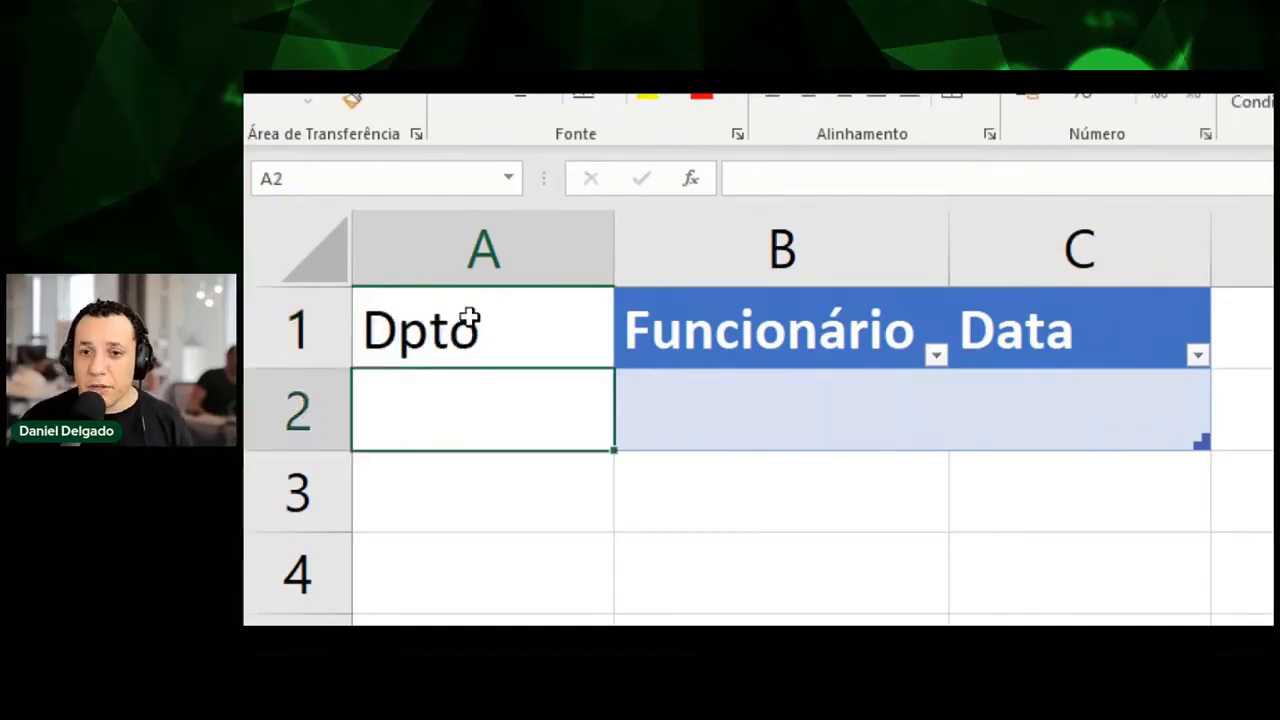
left_click(470, 320)
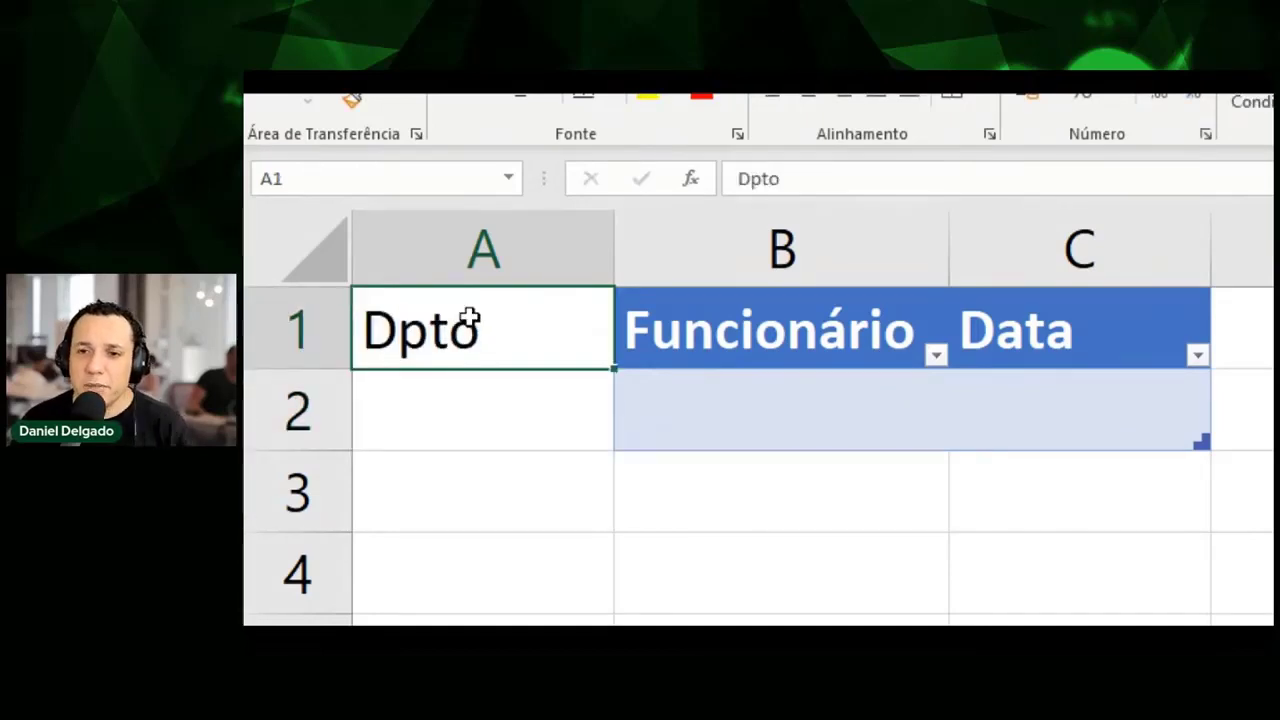
key("Right")
left_click(470, 320)
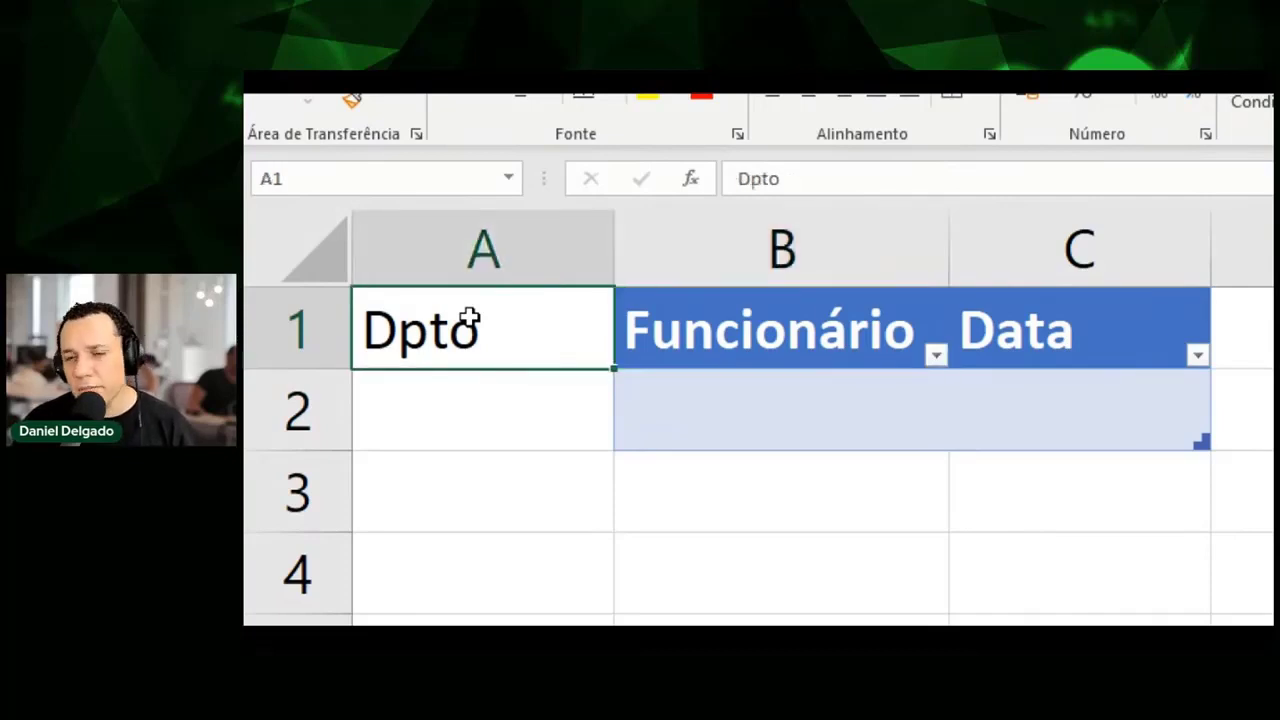
left_click(722, 345)
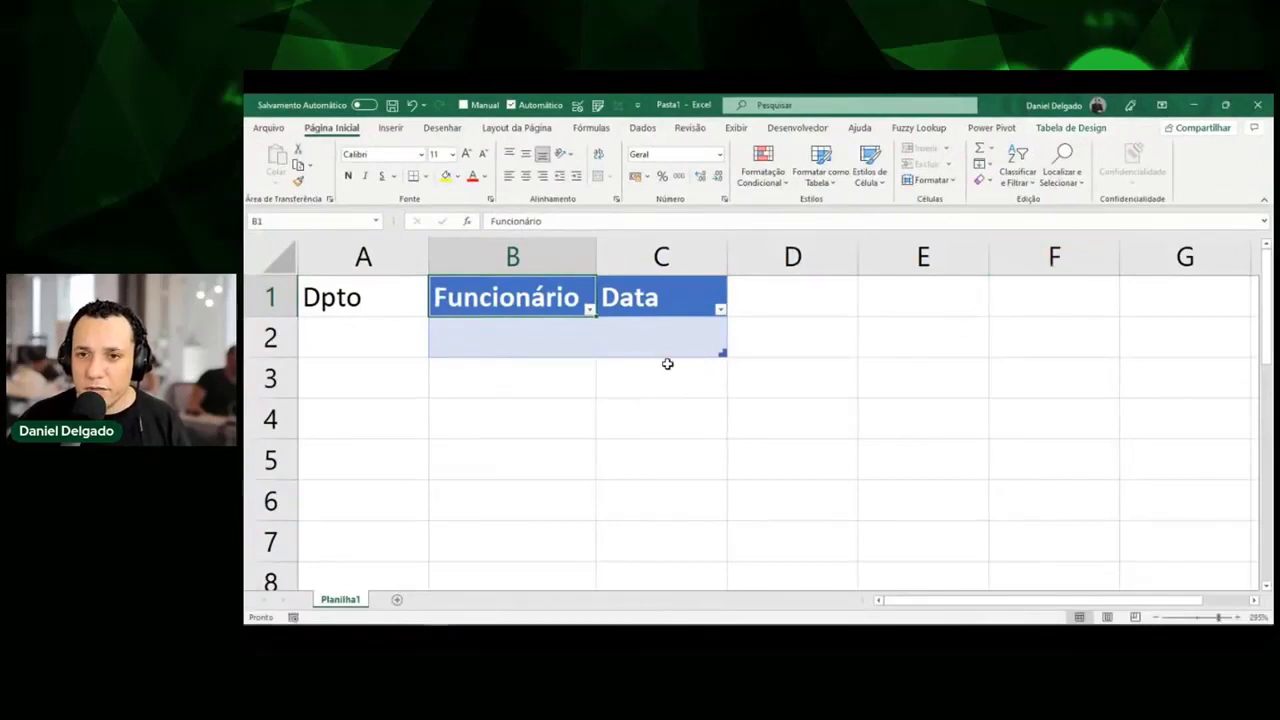
key("ctrl+shift+a")
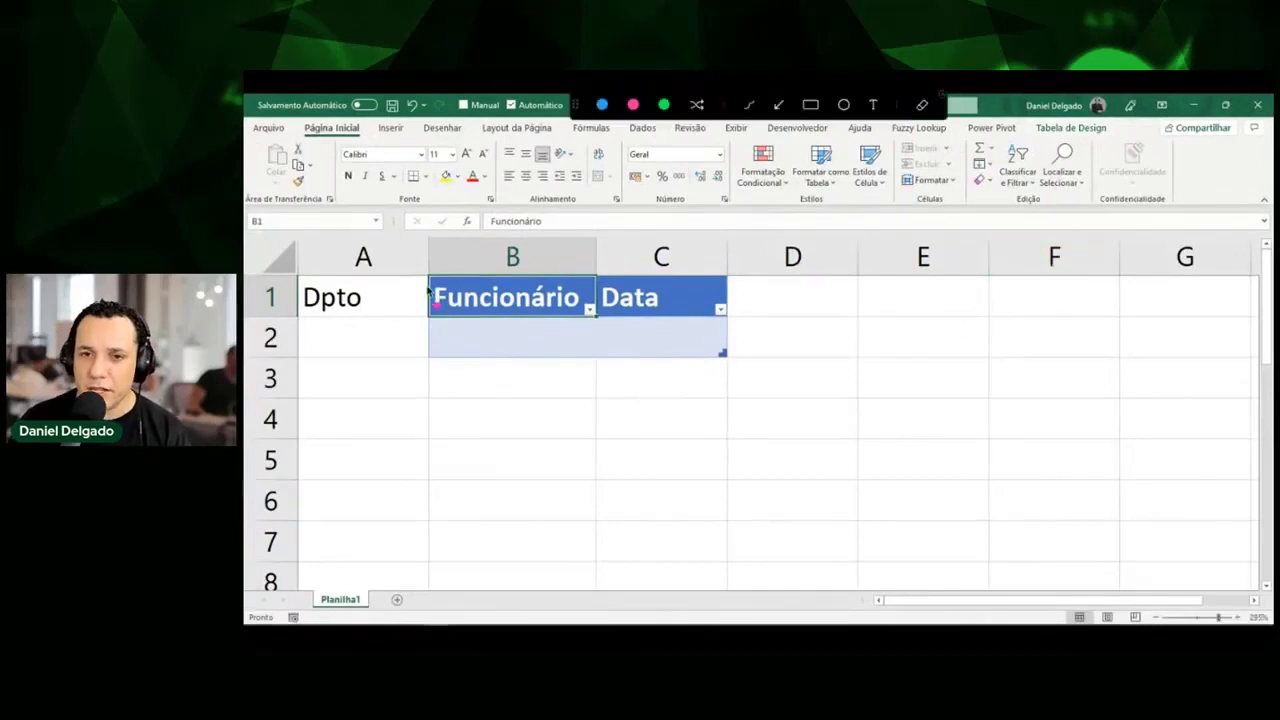
mouse_move(423, 270)
left_mouse_down()
mouse_move(414, 309)
mouse_move(489, 331)
mouse_move(607, 328)
mouse_move(421, 243)
left_mouse_up()
Finish and clear the on-screen annotations around the Funcionário header.
mouse_move(1025, 134)
left_mouse_down()
mouse_move(1052, 120)
mouse_move(1100, 136)
mouse_move(1034, 128)
left_mouse_up()
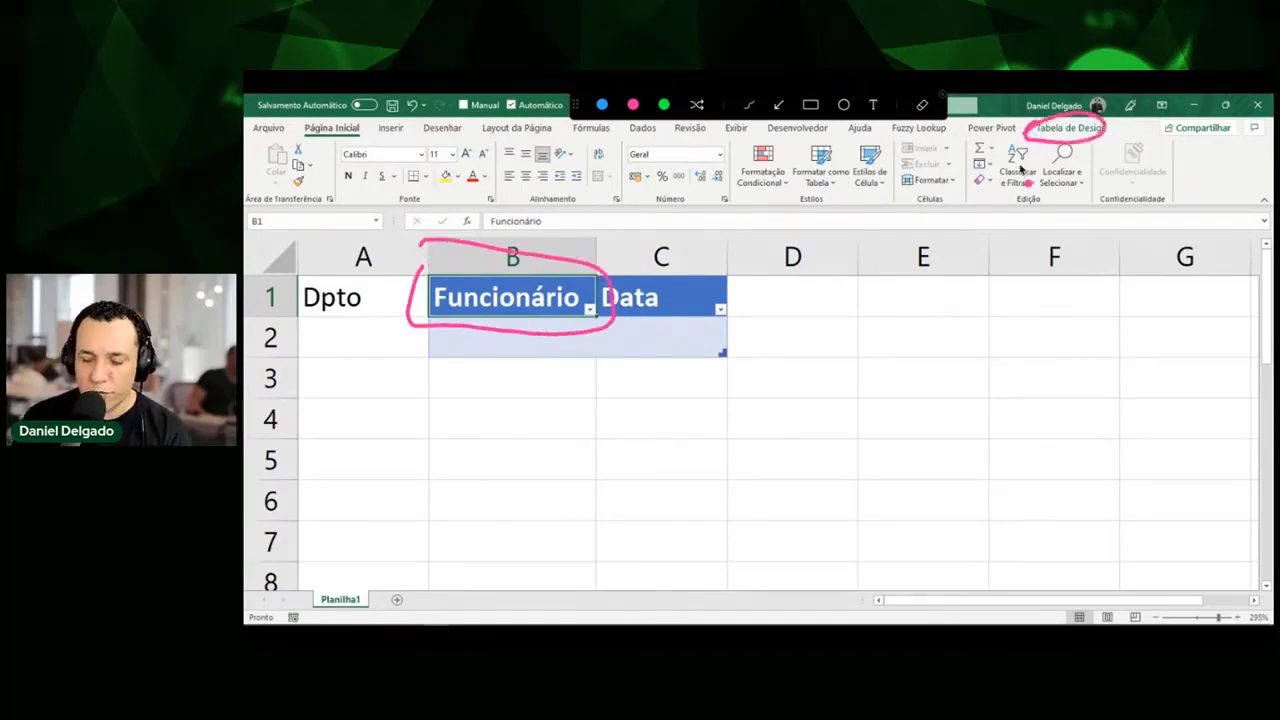
key("Escape")
left_click(937, 346)
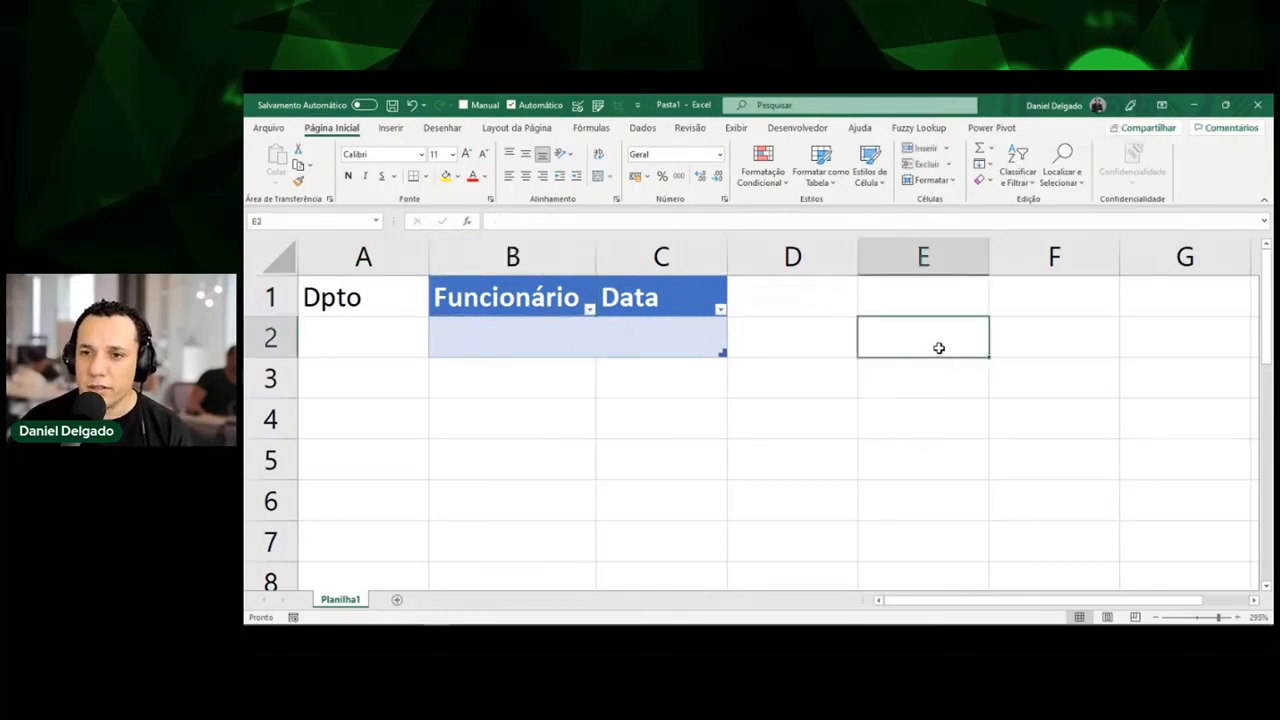
key("ctrl+shift+a")
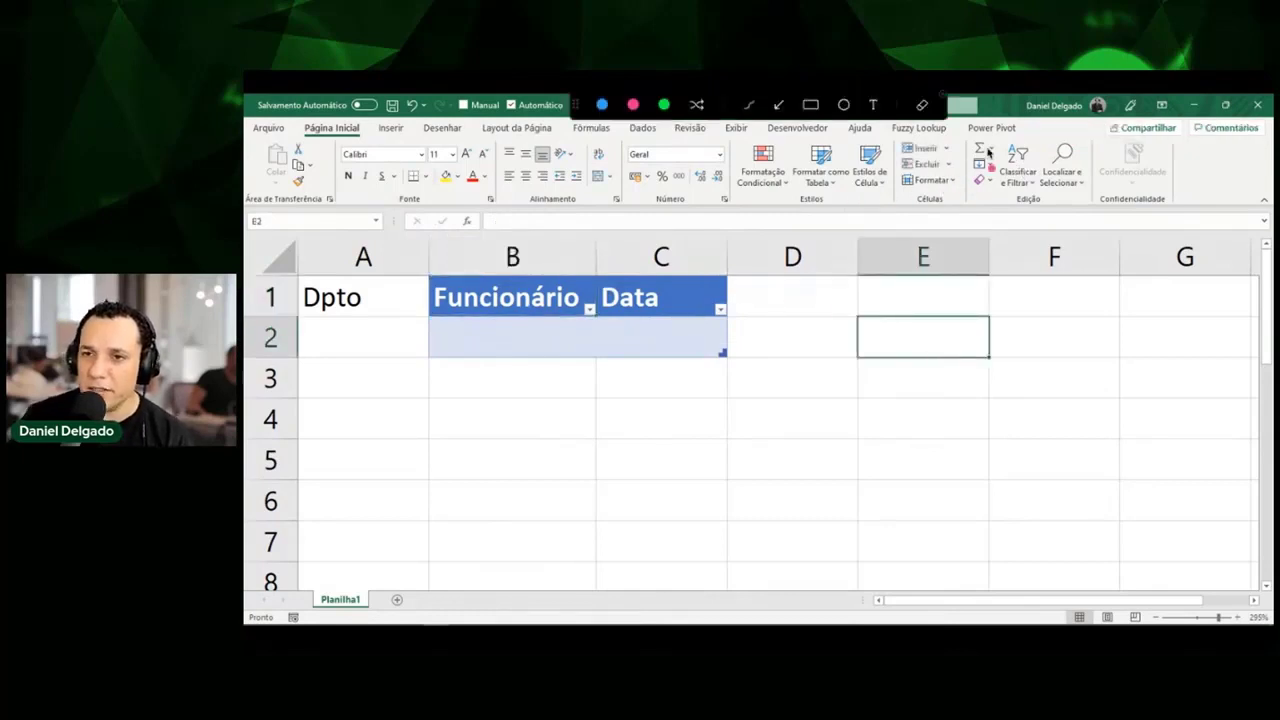
left_click_drag(1020, 124, 1088, 128)
key("ctrl+shift+a")
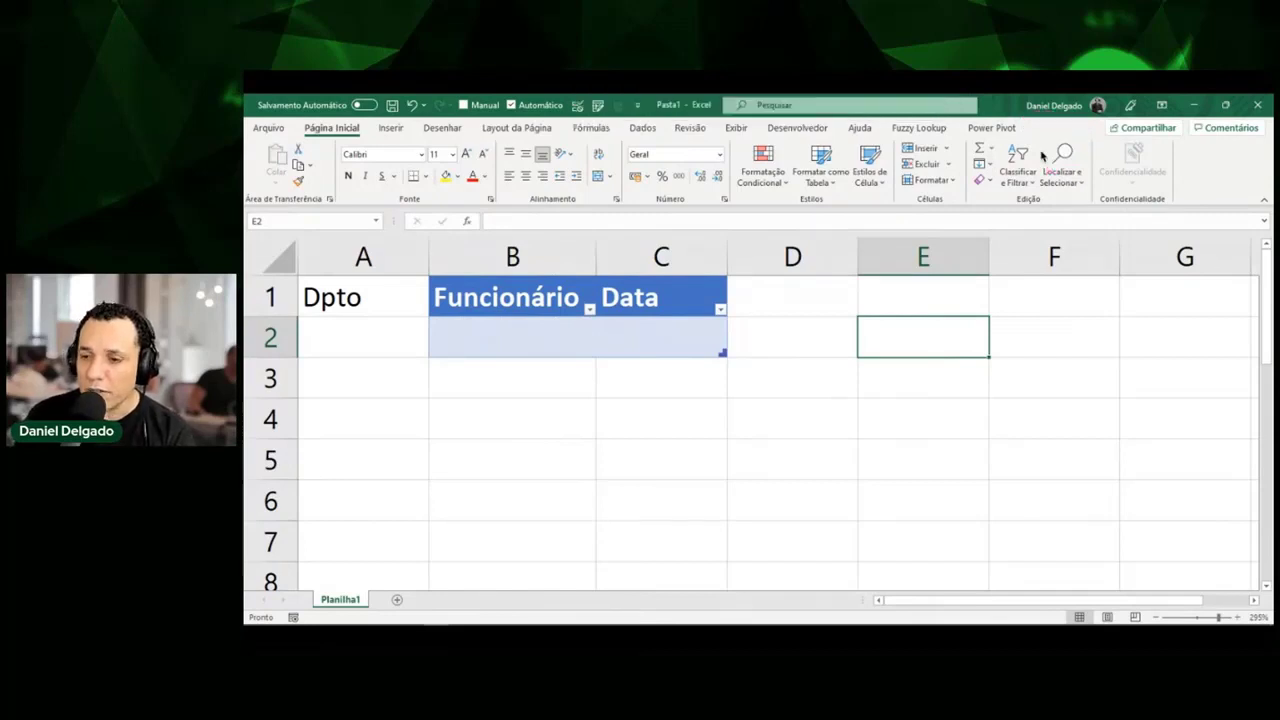
Select cell B2 inside the table and show the Tabela de Design tab.
left_click(629, 365)
left_click(622, 343)
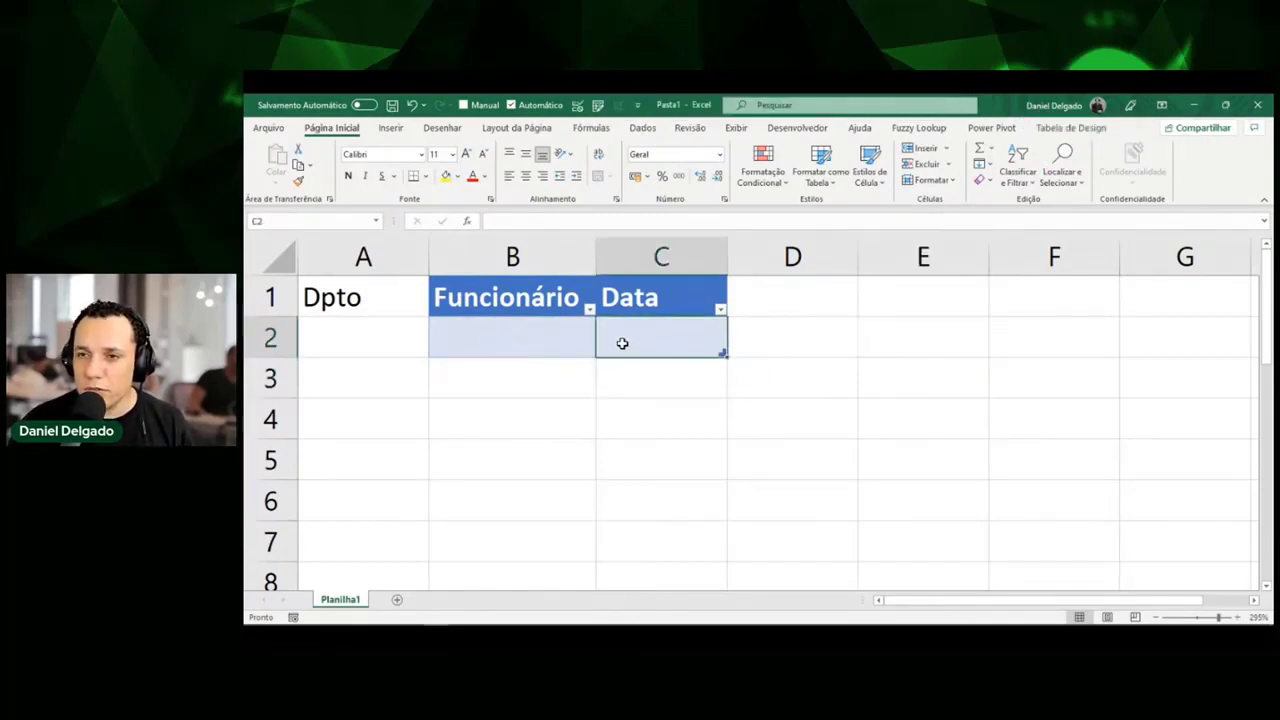
left_click(570, 338)
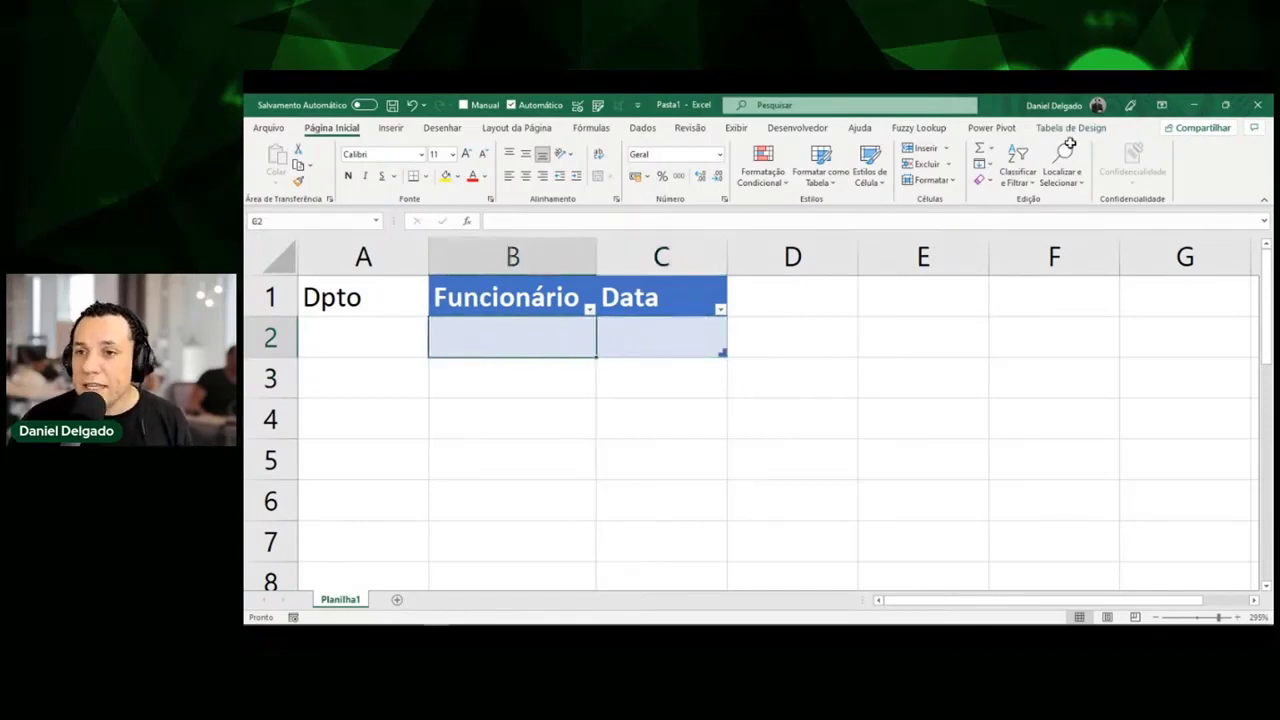
left_click(1072, 129)
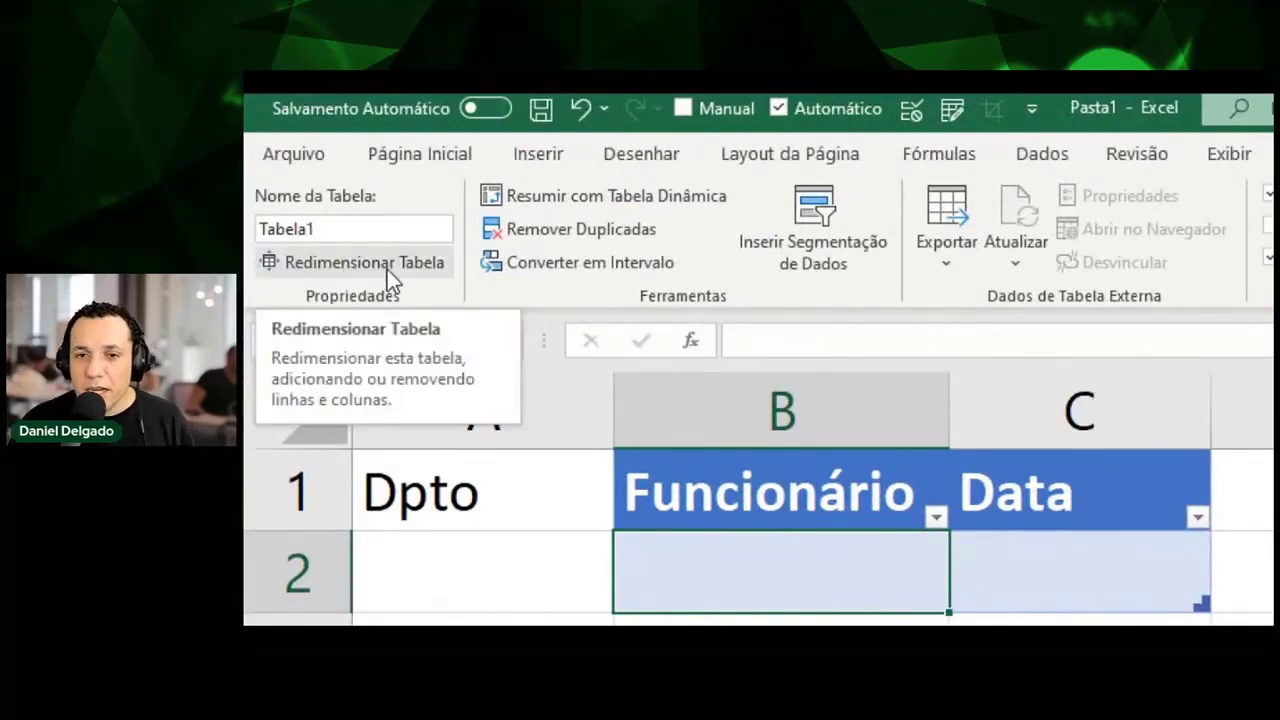
left_click(387, 262)
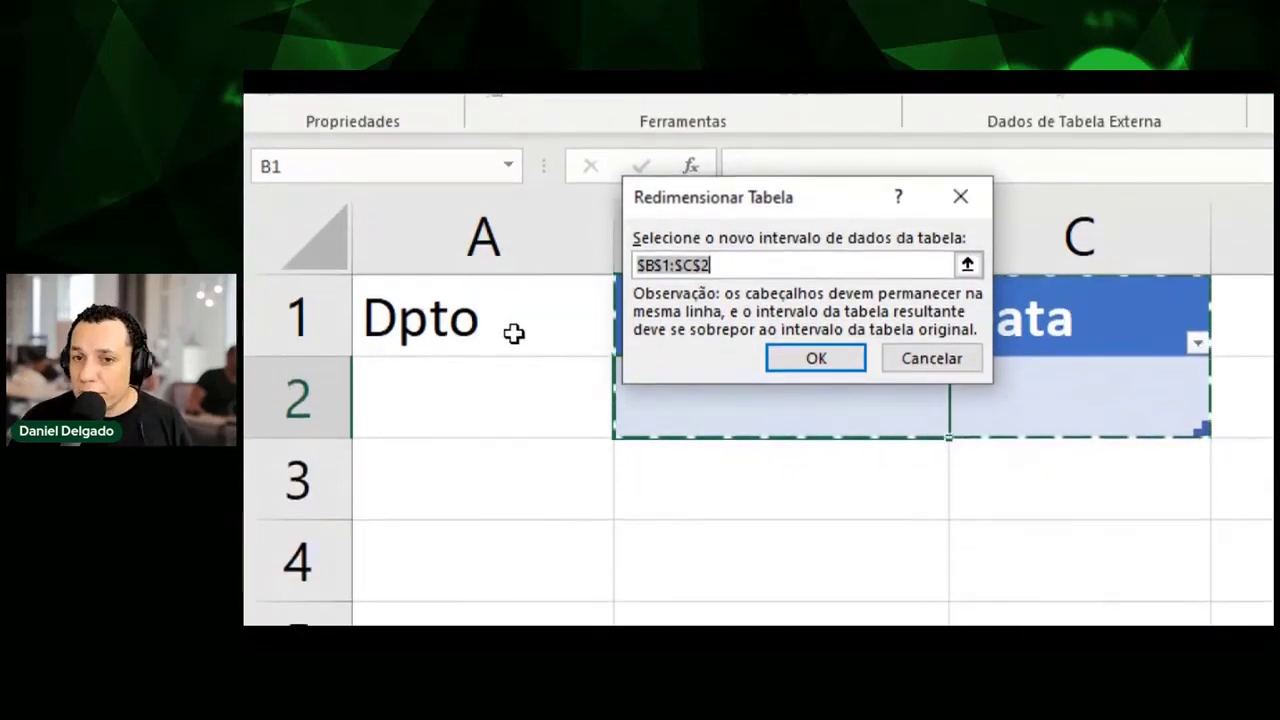
left_click(655, 265)
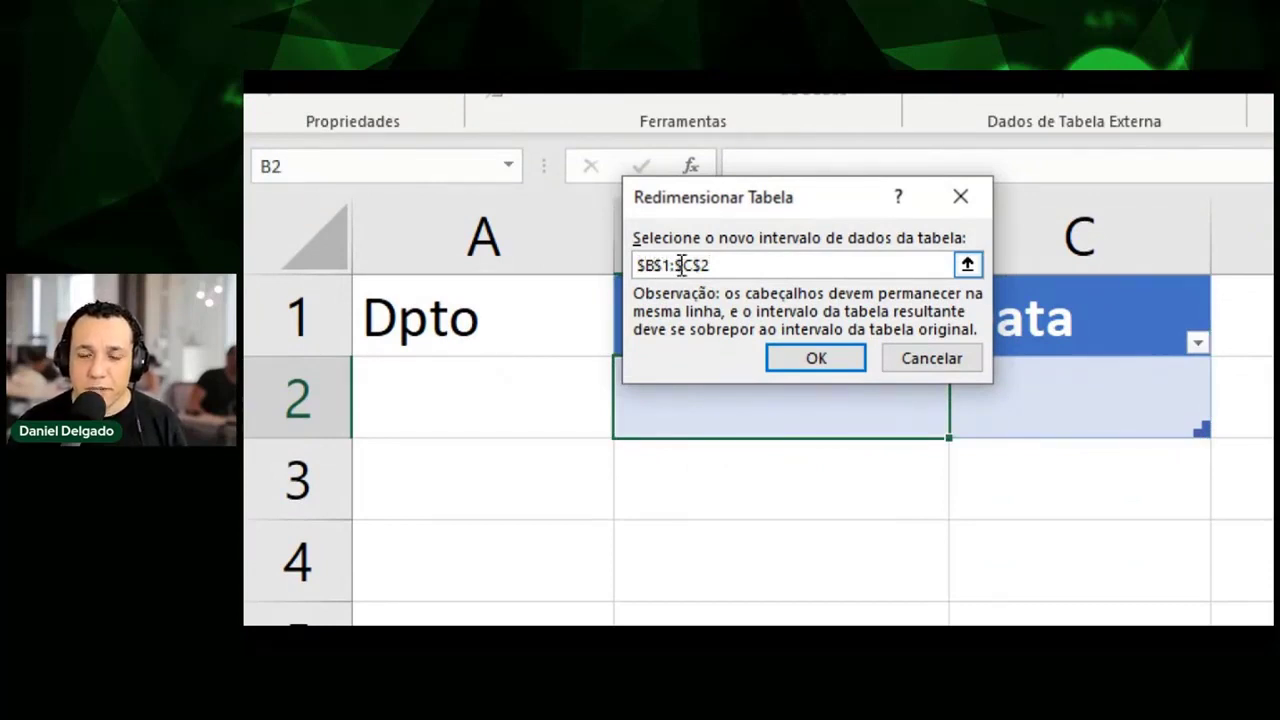
key("Right")
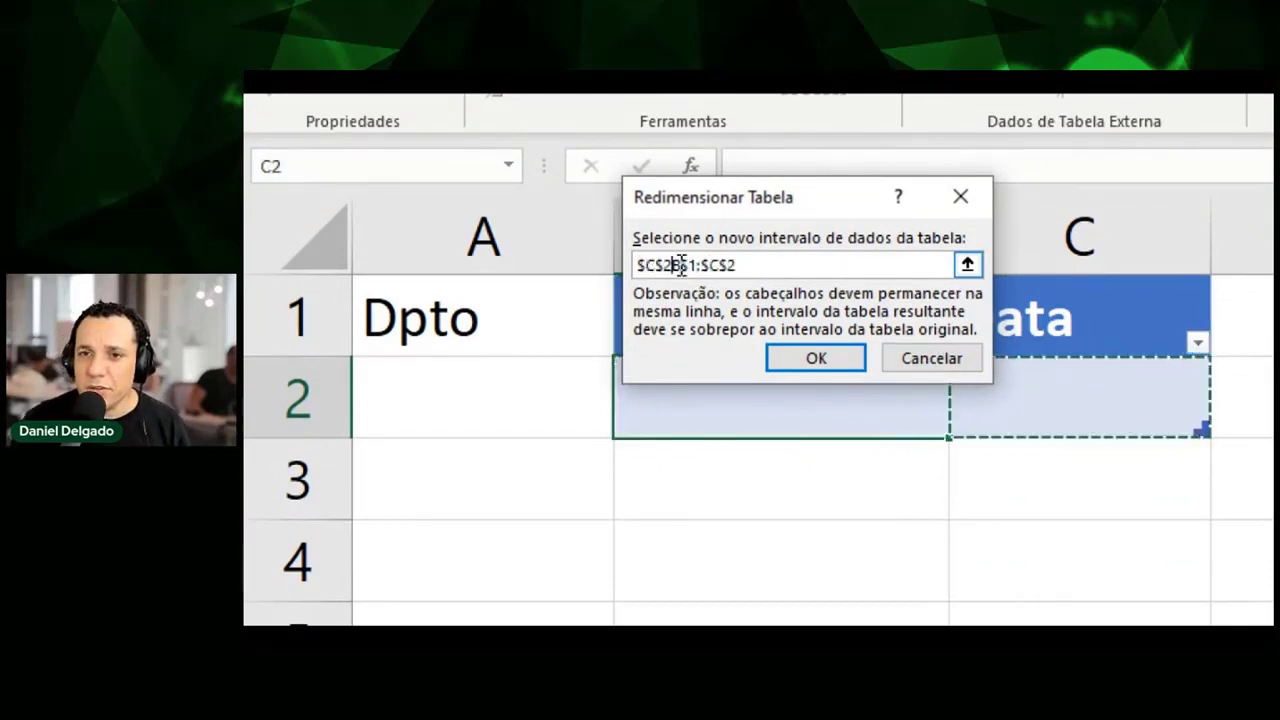
key("Left")
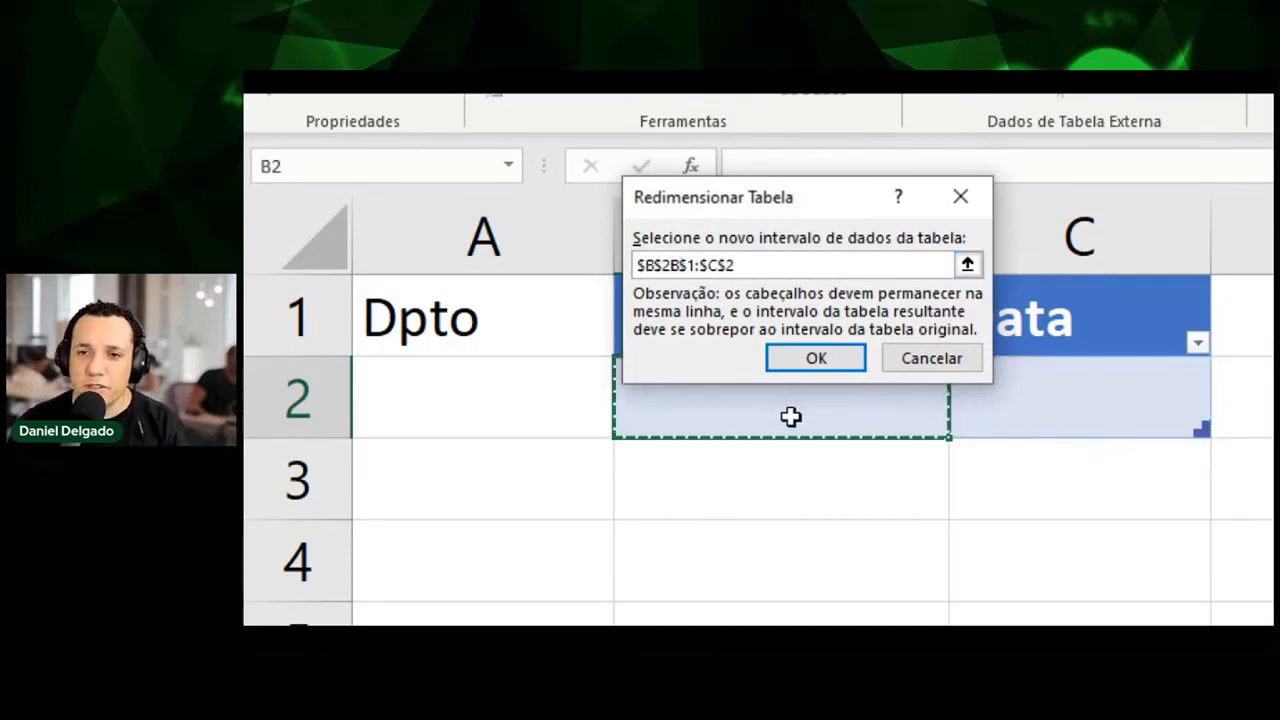
key("Right")
key("Left")
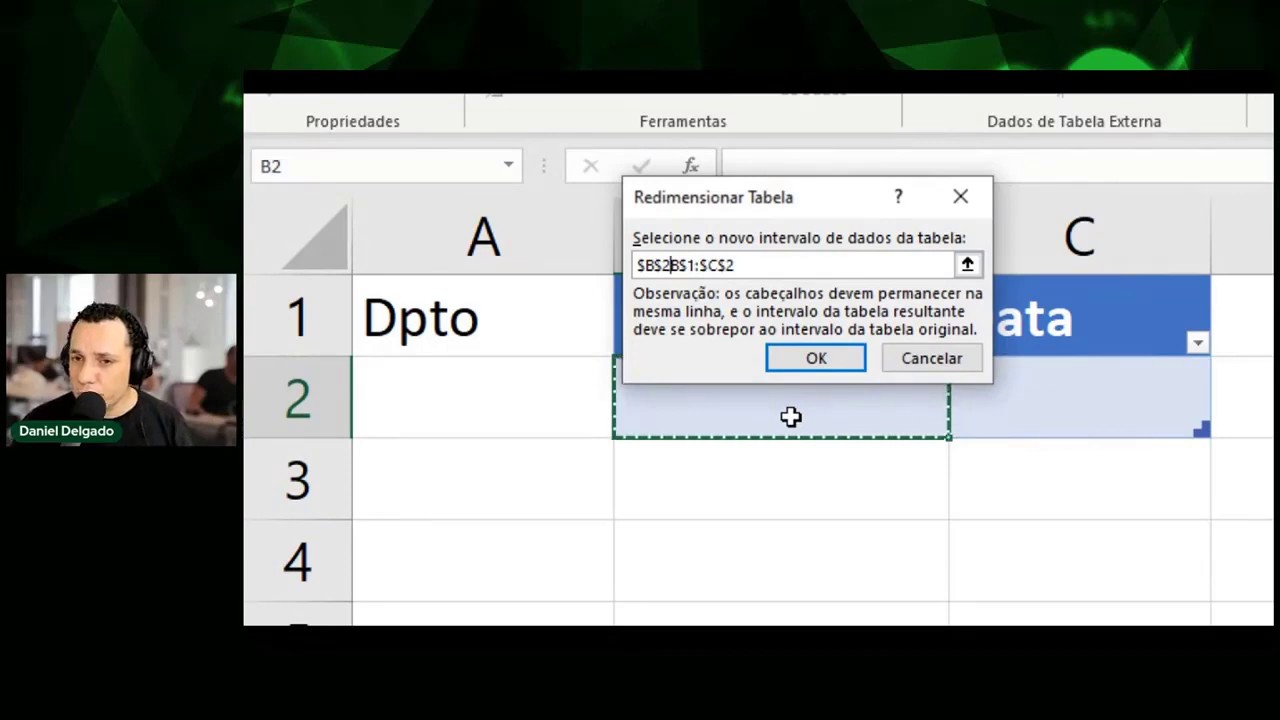
key("Escape")
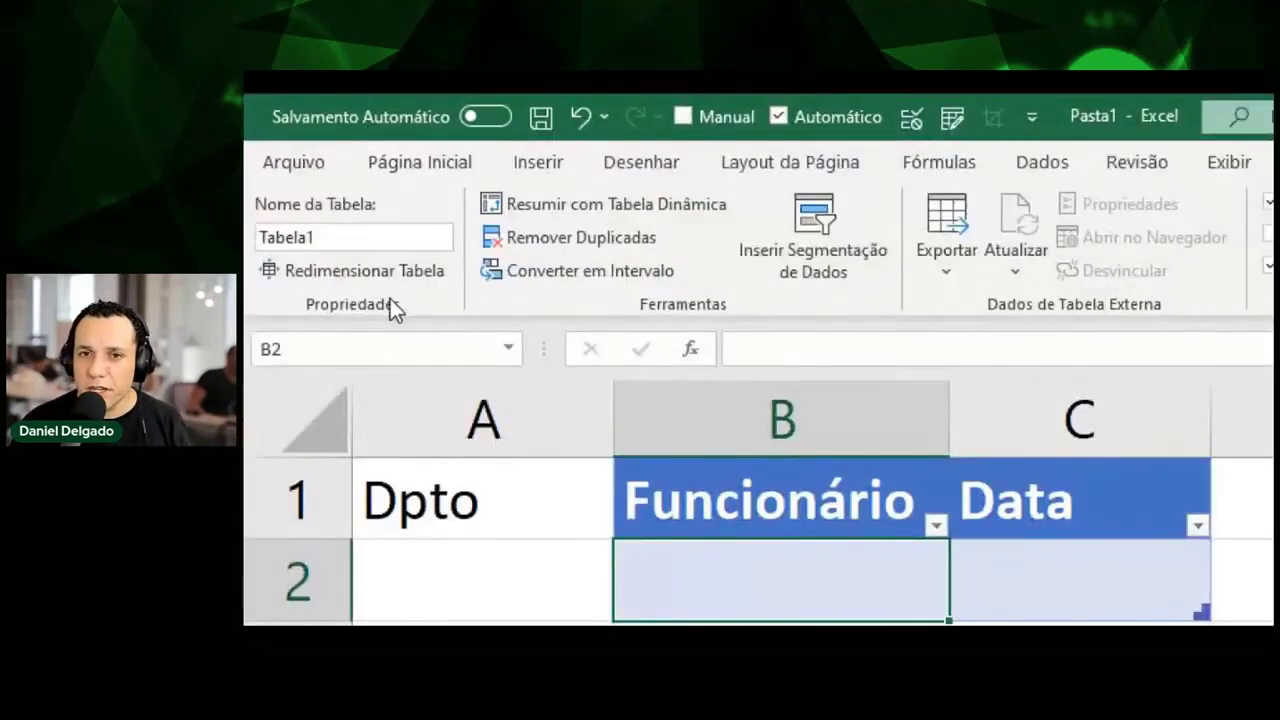
left_click(387, 274)
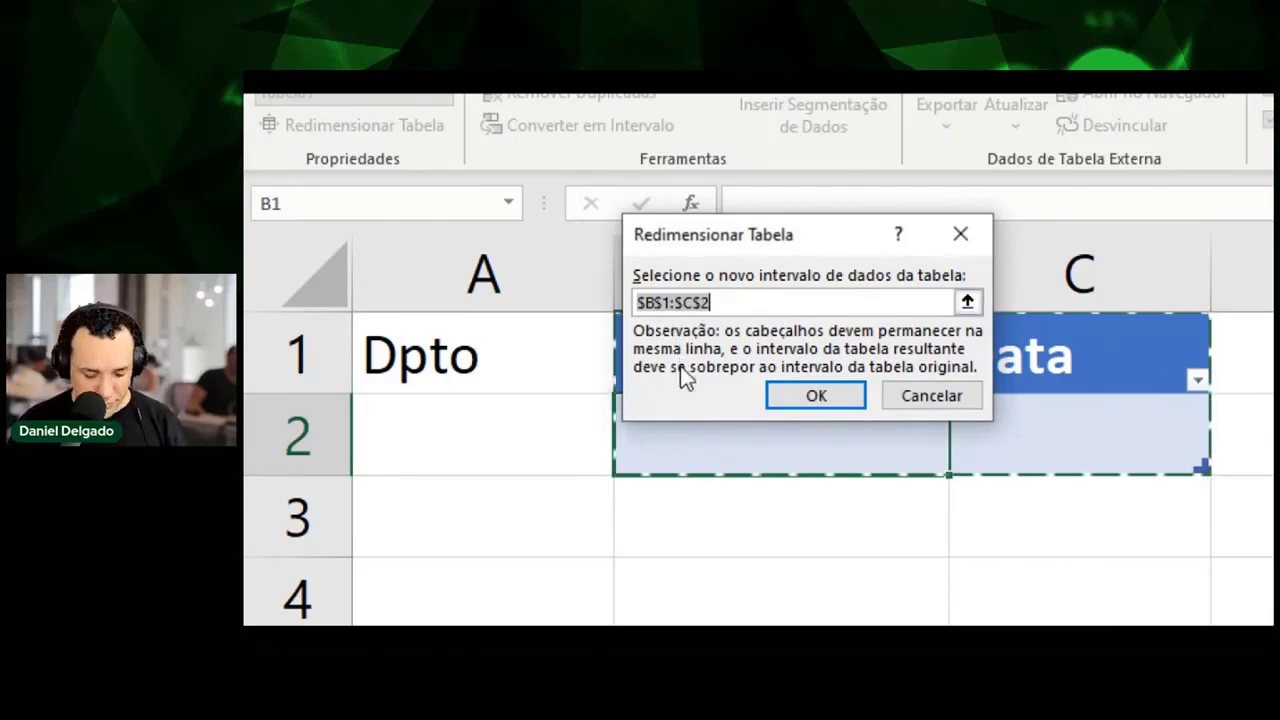
Edit the range reference text in the Redimensionar Tabela dialog.
key("Escape")
key("Right")
key("Left")
key("Left")
key("Left")
key("Left")
key("Left")
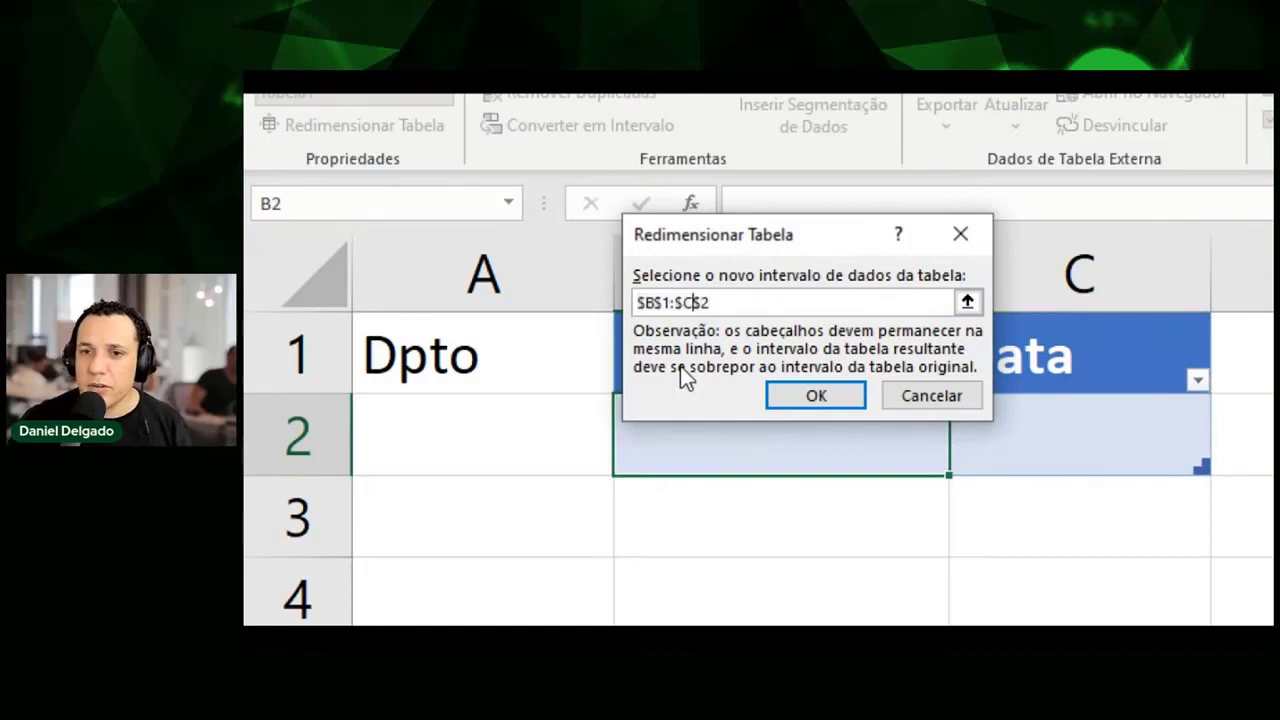
key("Left")
key("Left")
key("Left")
key("Right")
key("Right")
key("Right")
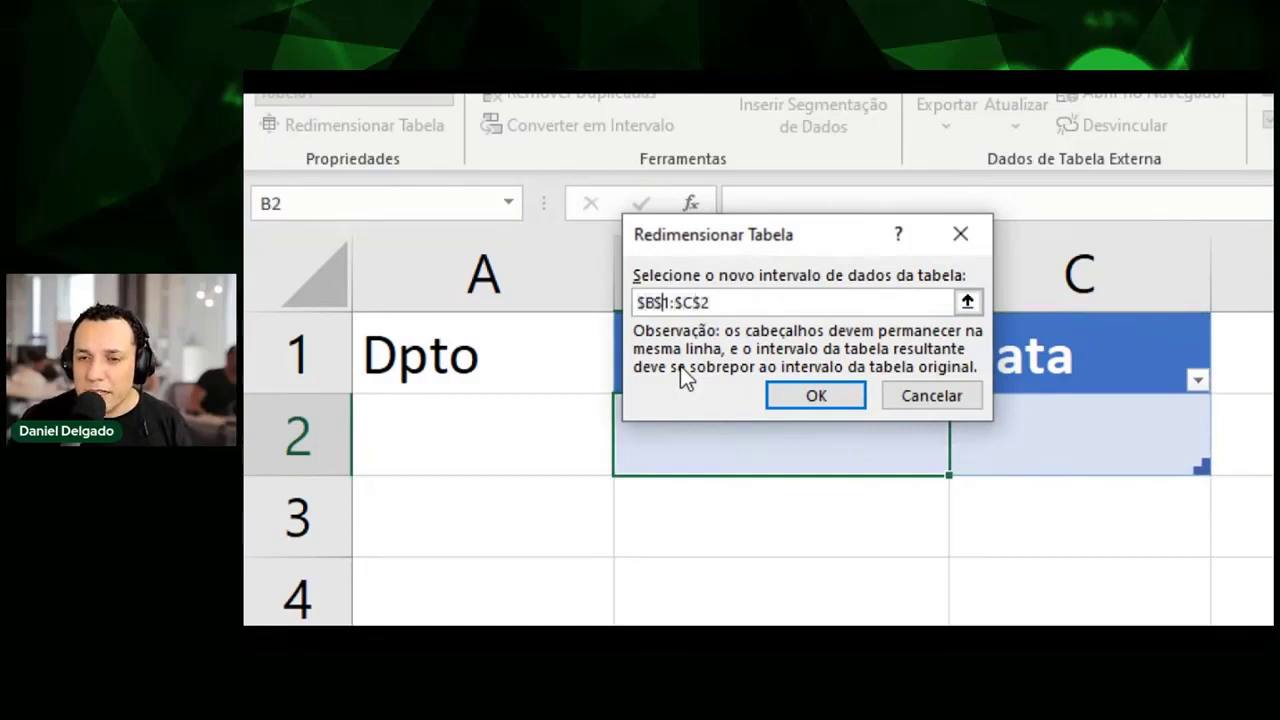
key("ctrl+a")
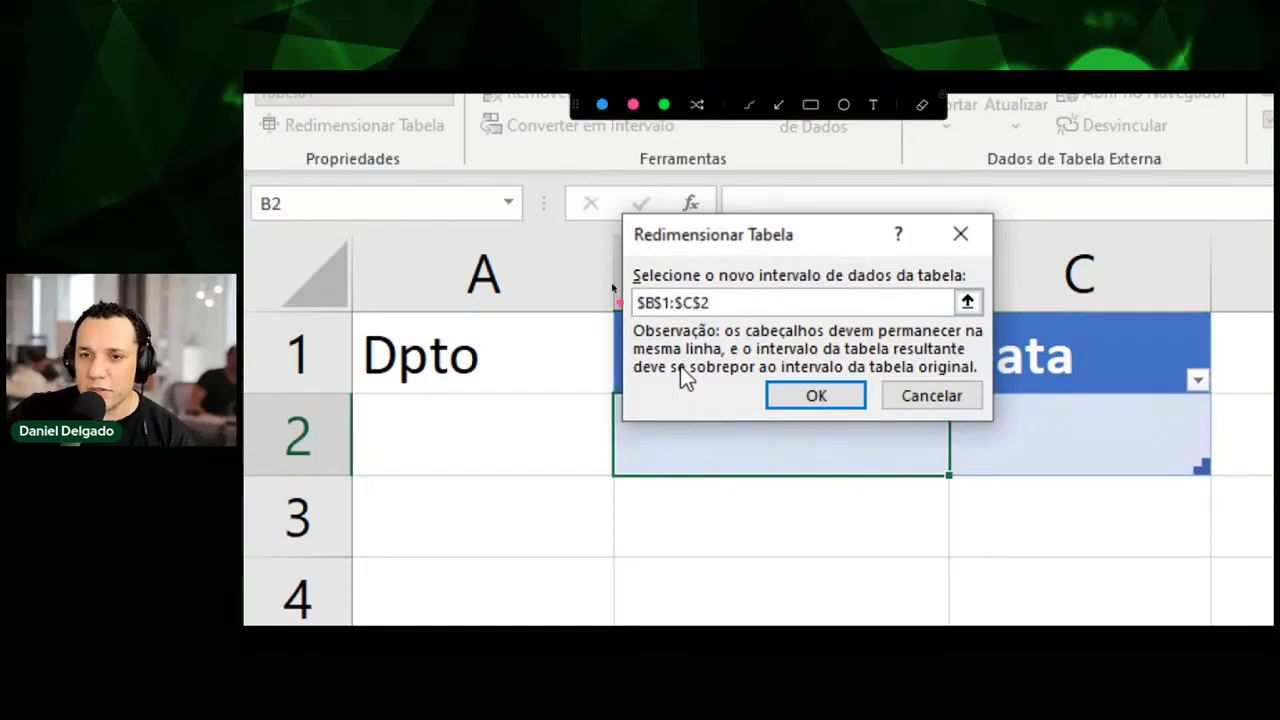
Add cell D1 to the range, then cancel the resize so the table stays on B–C.
mouse_move(614, 197)
left_mouse_down()
mouse_move(588, 430)
mouse_move(1005, 442)
mouse_move(1085, 255)
mouse_move(930, 195)
mouse_move(605, 208)
left_mouse_up()
mouse_move(962, 290)
left_mouse_down()
mouse_move(942, 312)
mouse_move(975, 318)
mouse_move(966, 292)
left_mouse_up()
mouse_move(765, 308)
left_mouse_down()
mouse_move(712, 307)
mouse_move(731, 292)
mouse_move(727, 326)
left_mouse_up()
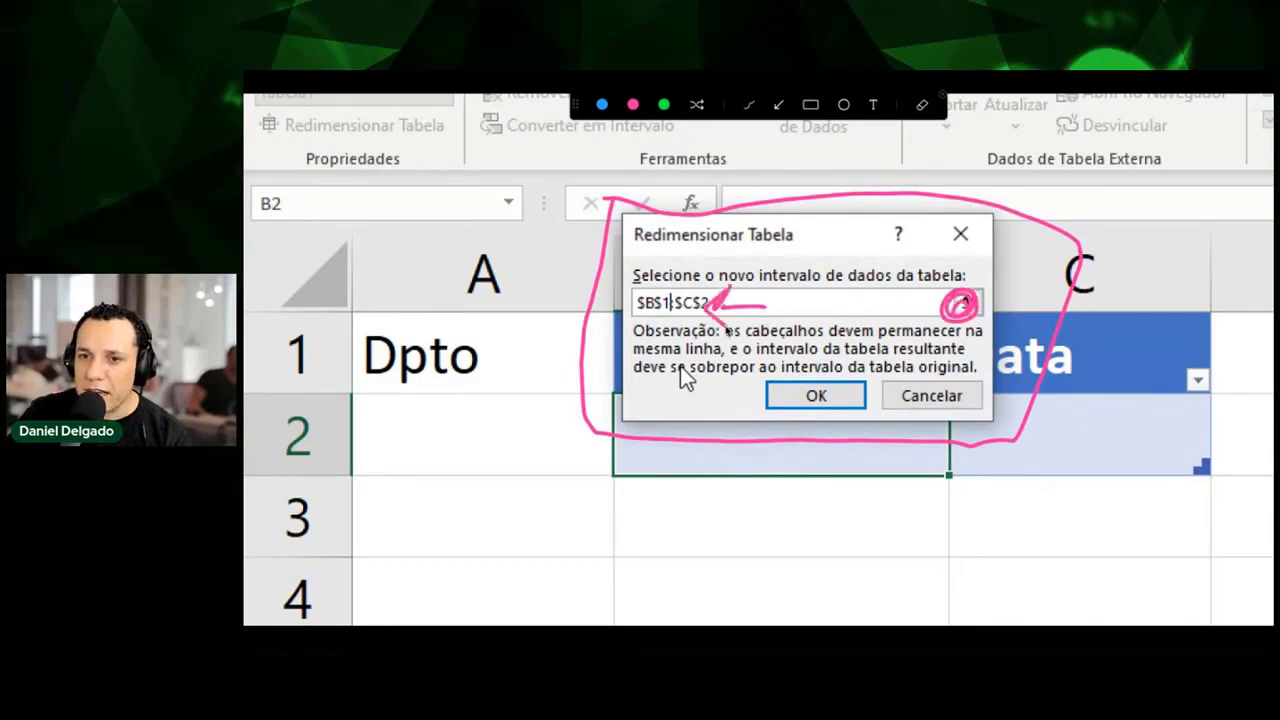
mouse_move(822, 286)
left_mouse_down()
mouse_move(808, 322)
mouse_move(826, 304)
mouse_move(862, 322)
left_mouse_up()
left_click(838, 314)
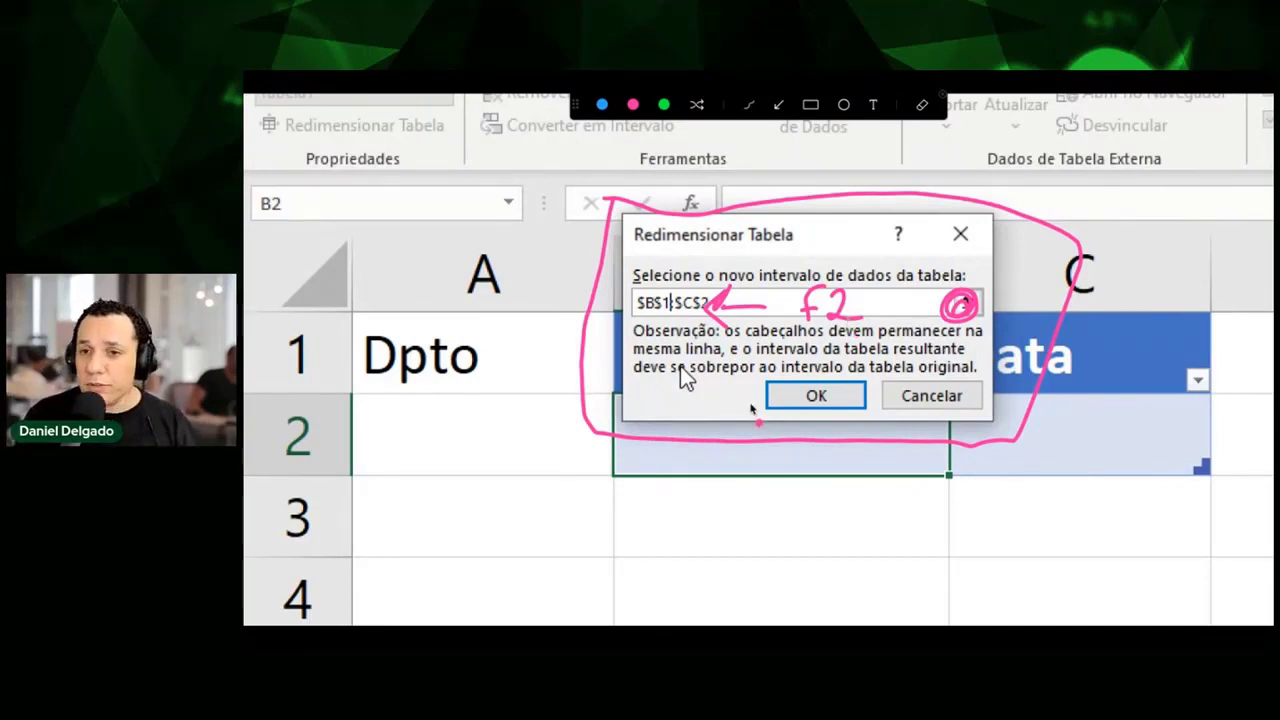
key("Escape")
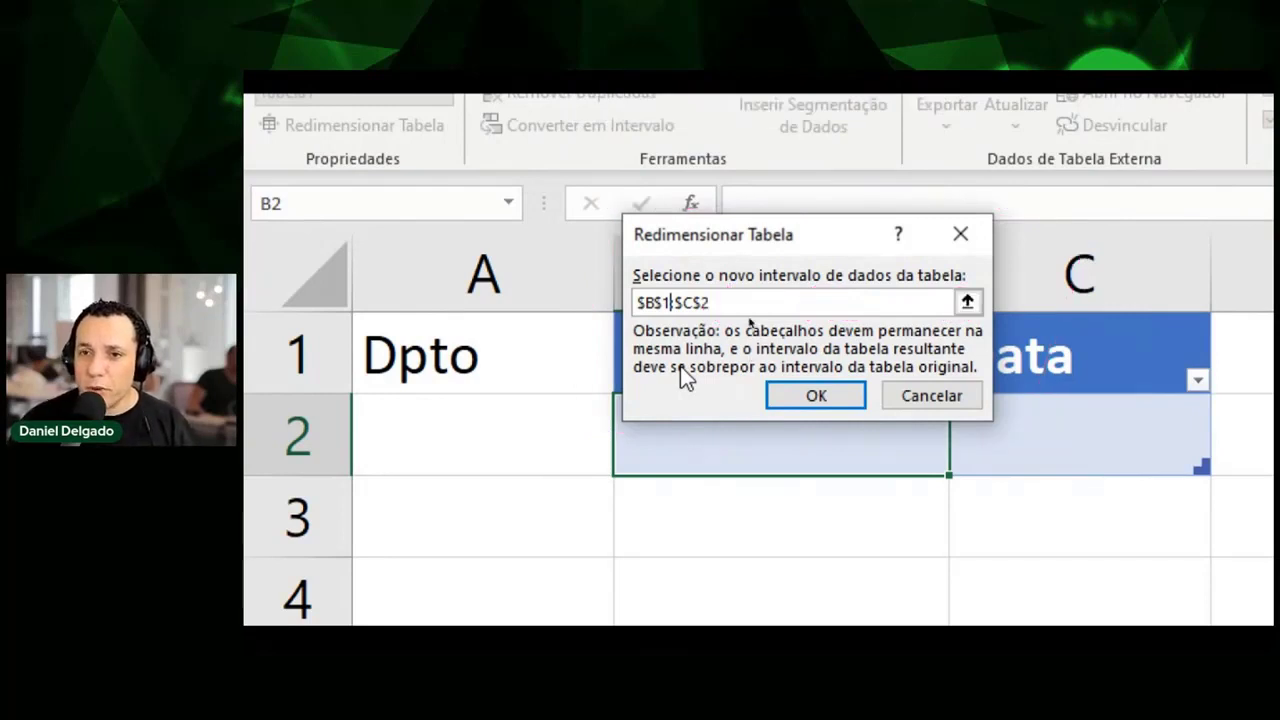
left_click(1145, 390)
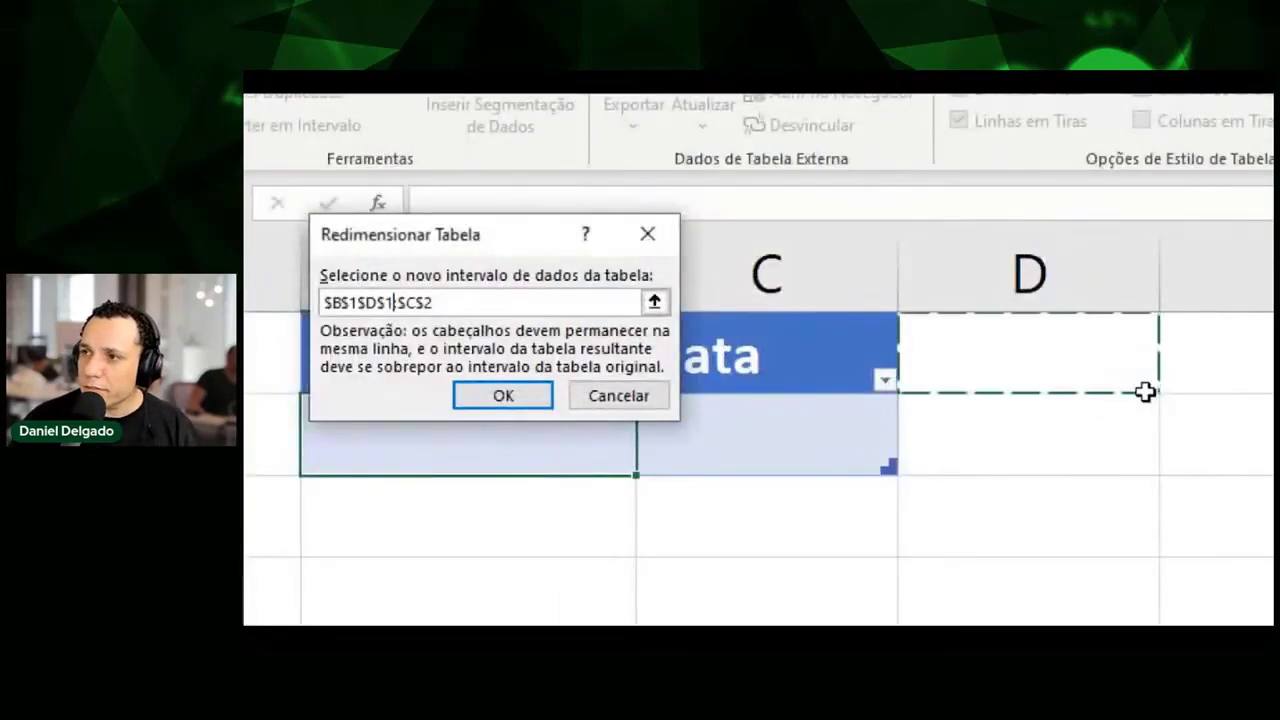
key("Escape")
key("Escape")
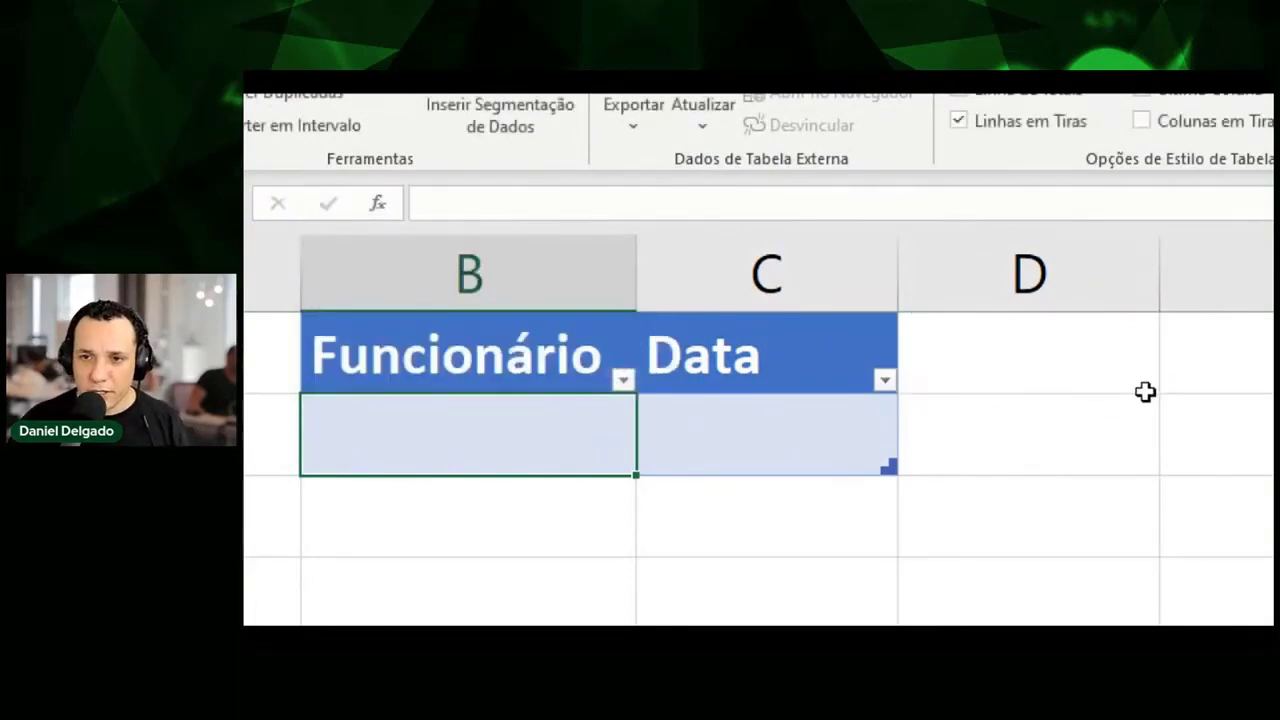
Resize the table from $B$1:$C$2 to $A$1:$C$2 so Dpto becomes a header.
left_click(880, 594)
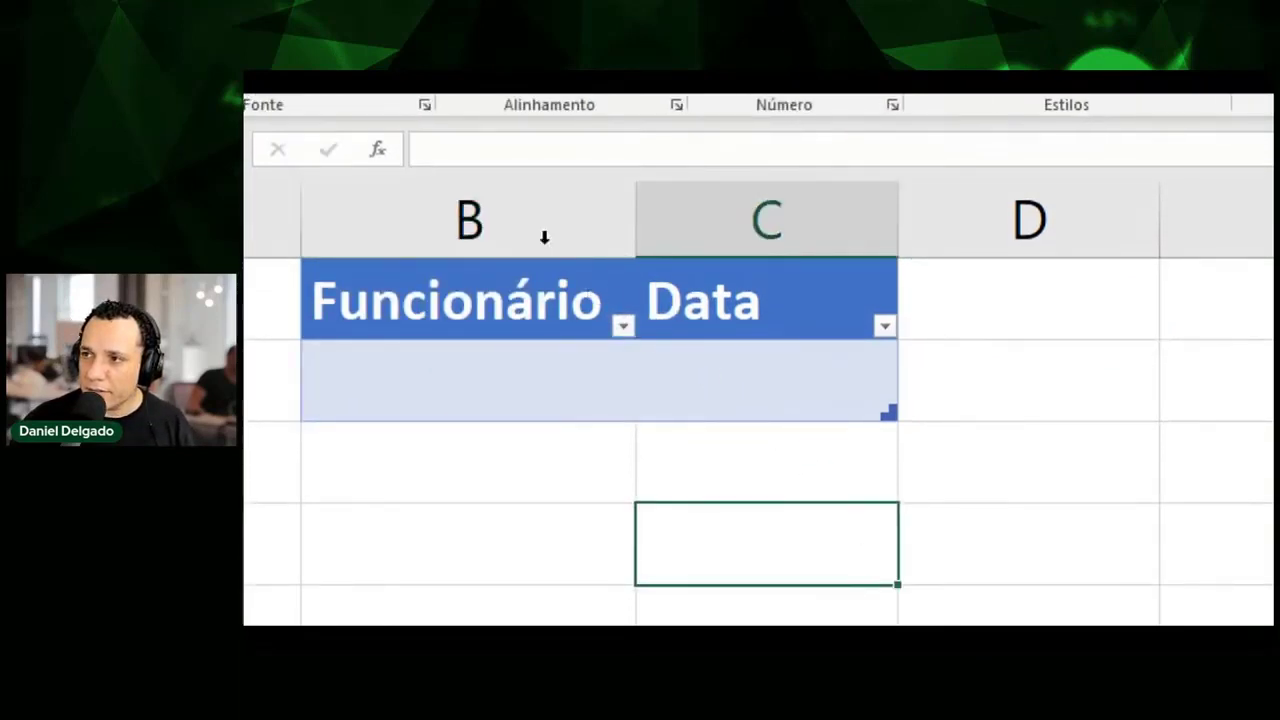
left_click(500, 345)
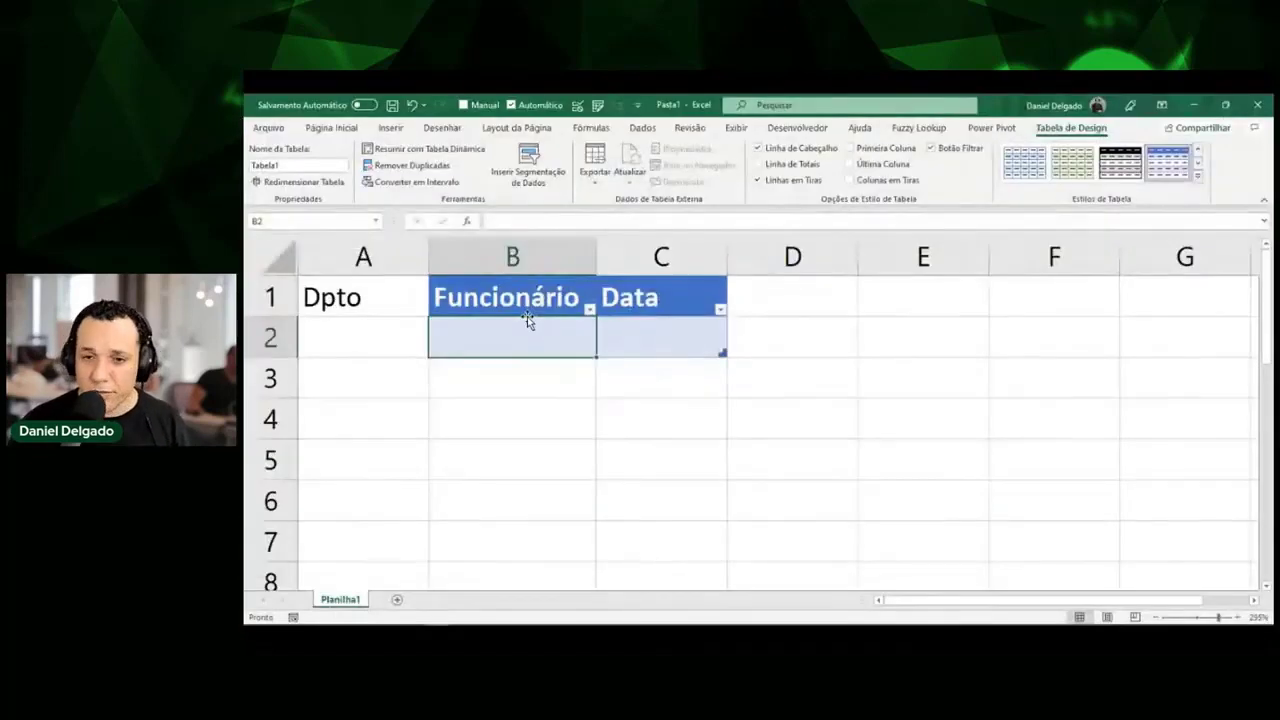
left_click(327, 186)
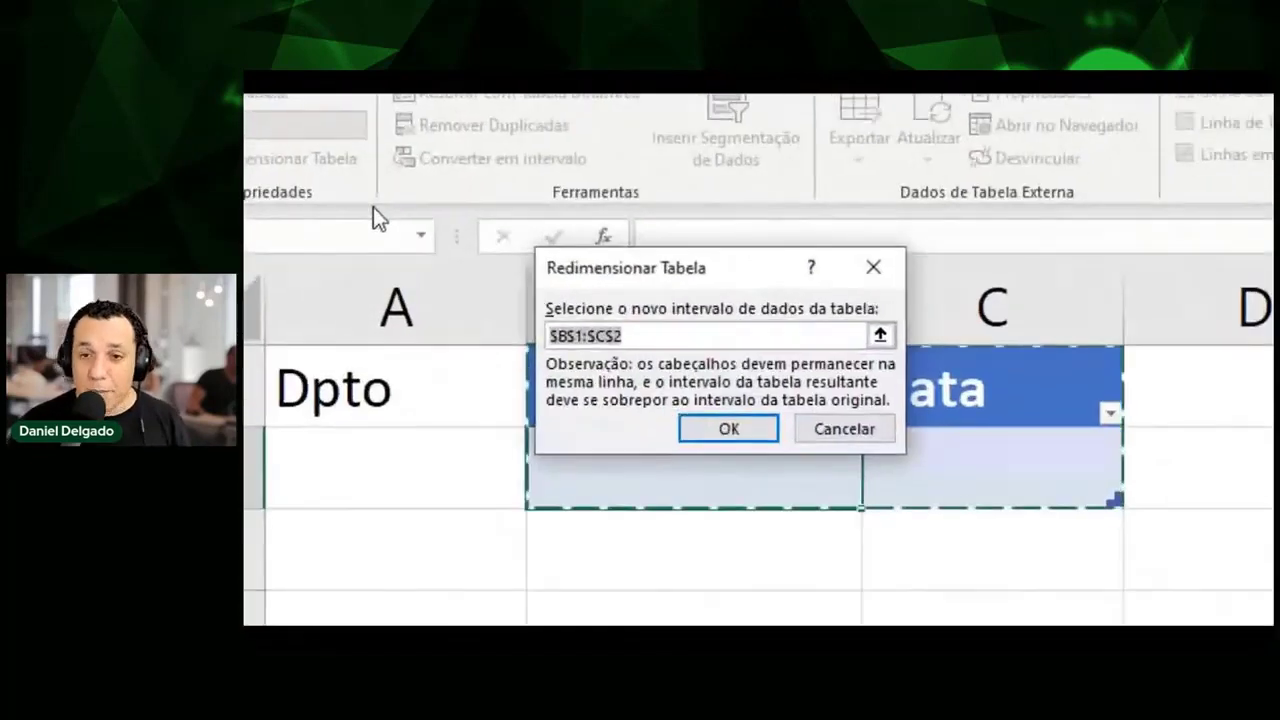
left_click(660, 335)
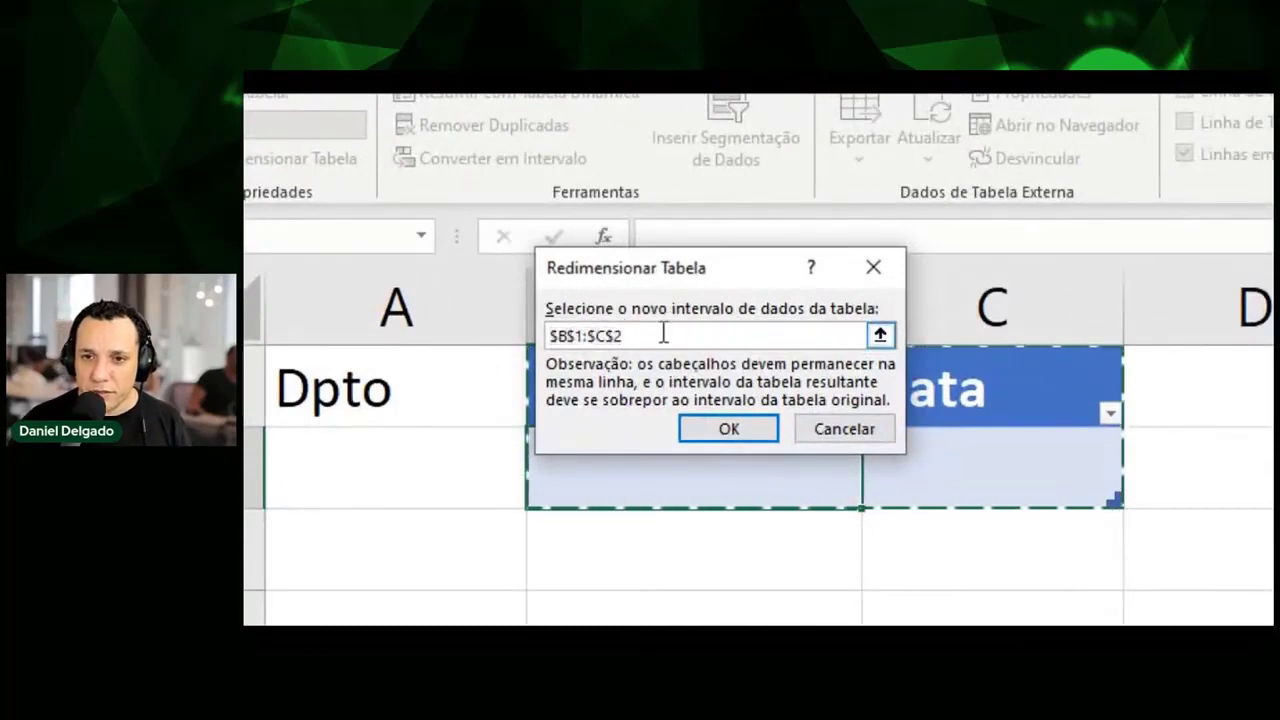
key("Left")
key("Left")
key("Left")
key("Left")
key("Left")
key("Left")
key("Left")
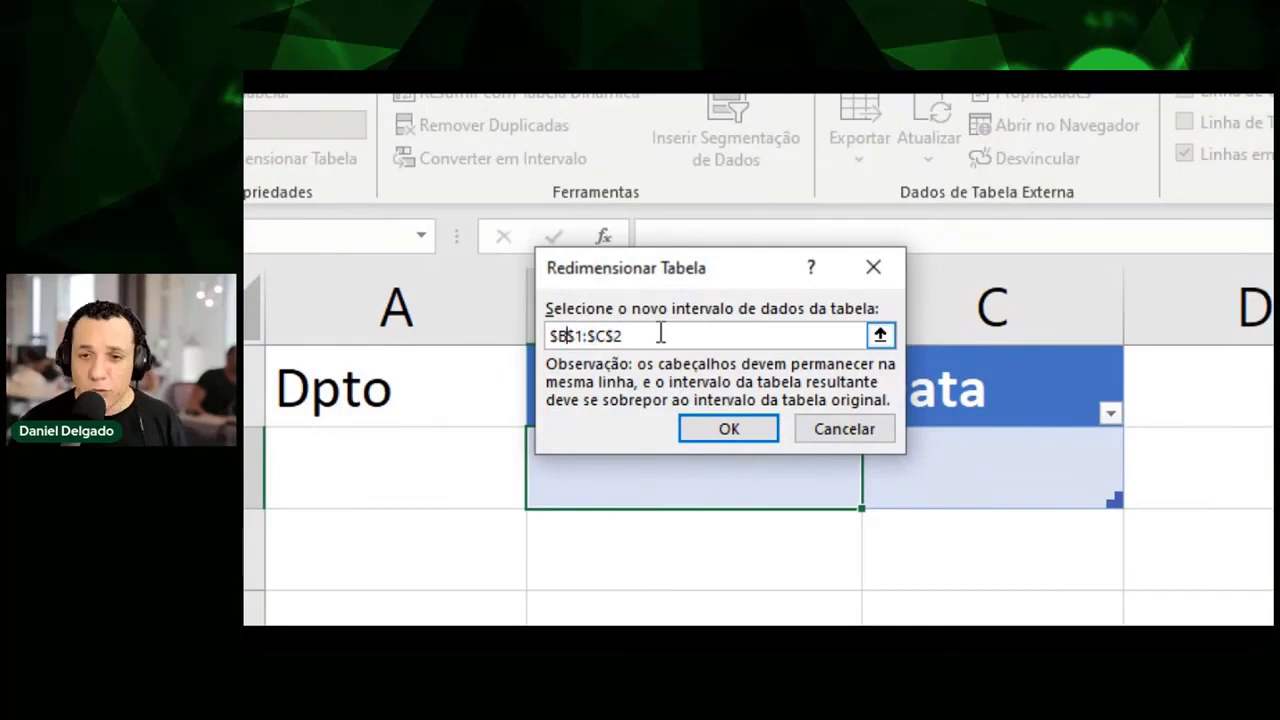
key("BackSpace")
type("a")
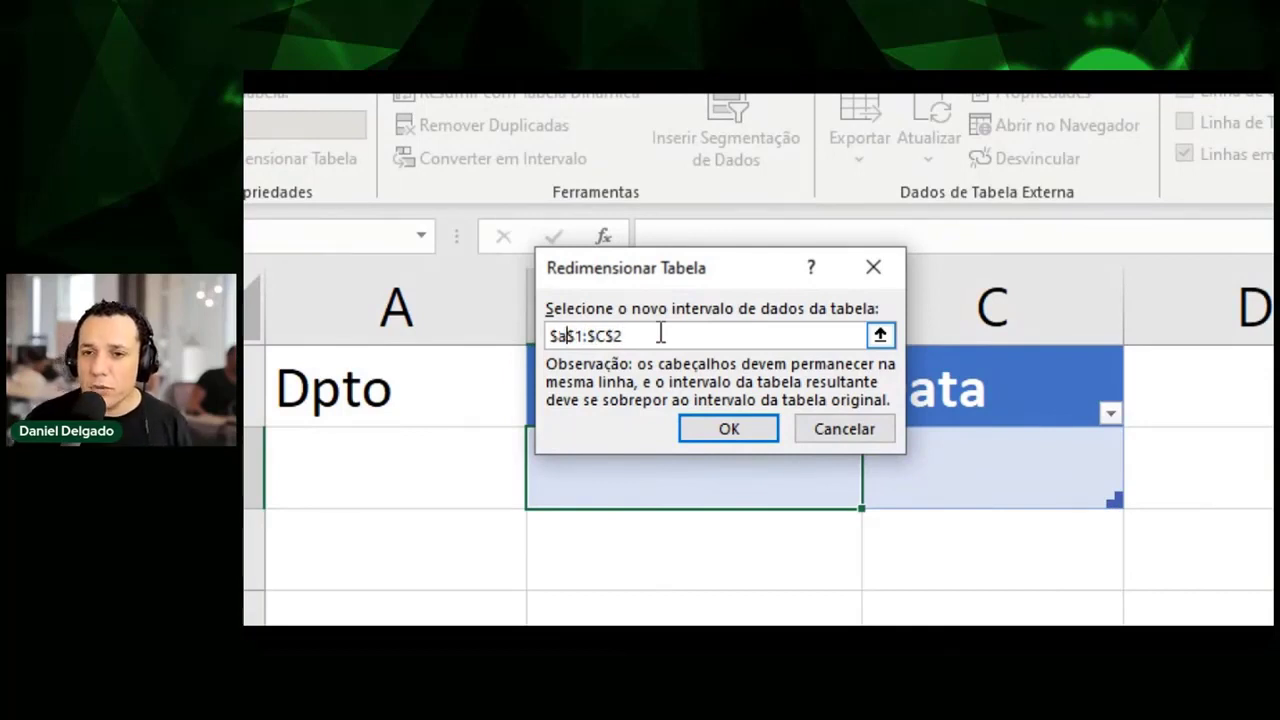
left_click(709, 428)
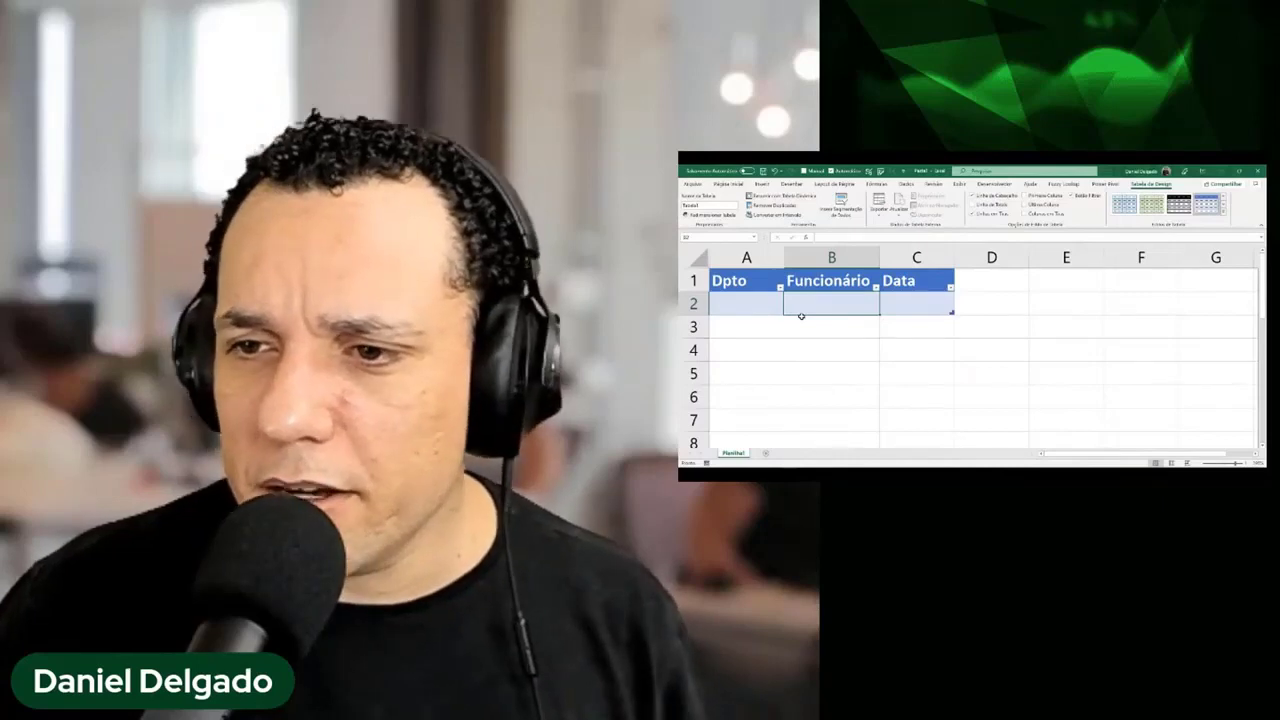
Select cell A2 in the table and highlight the name Tabela1 in the Nome da Tabela box.
left_click(763, 310)
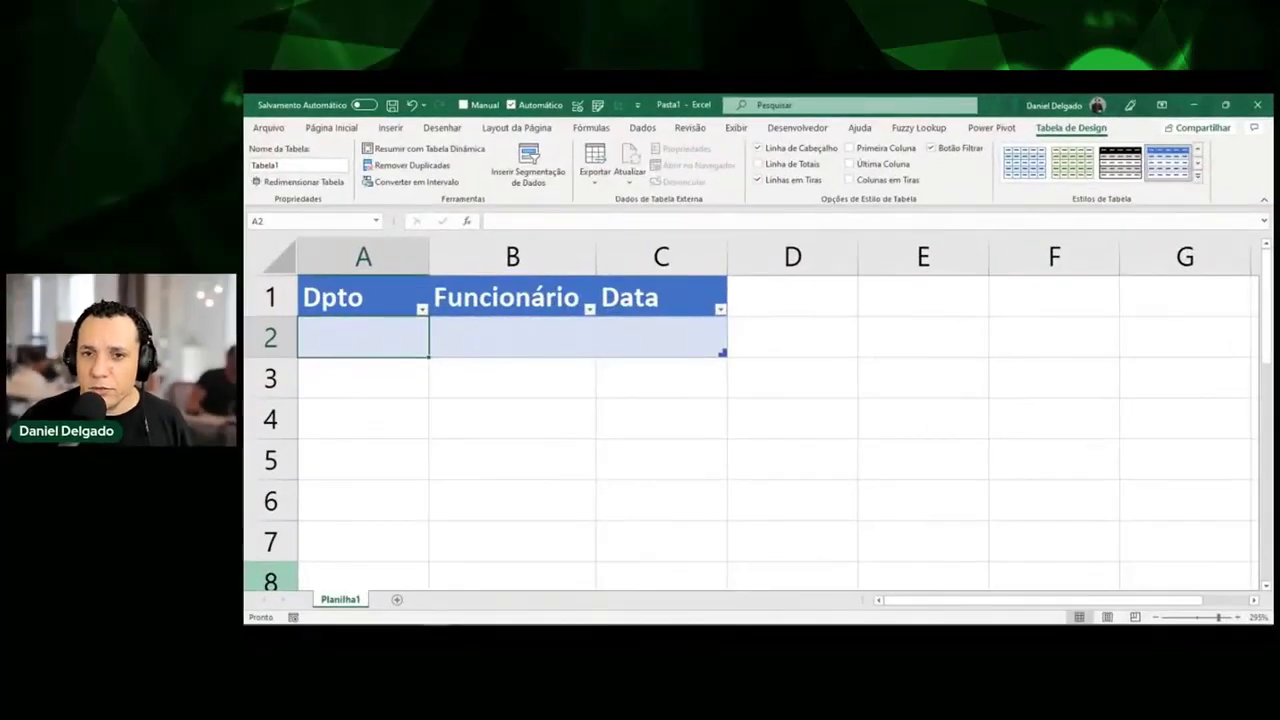
left_click(430, 321)
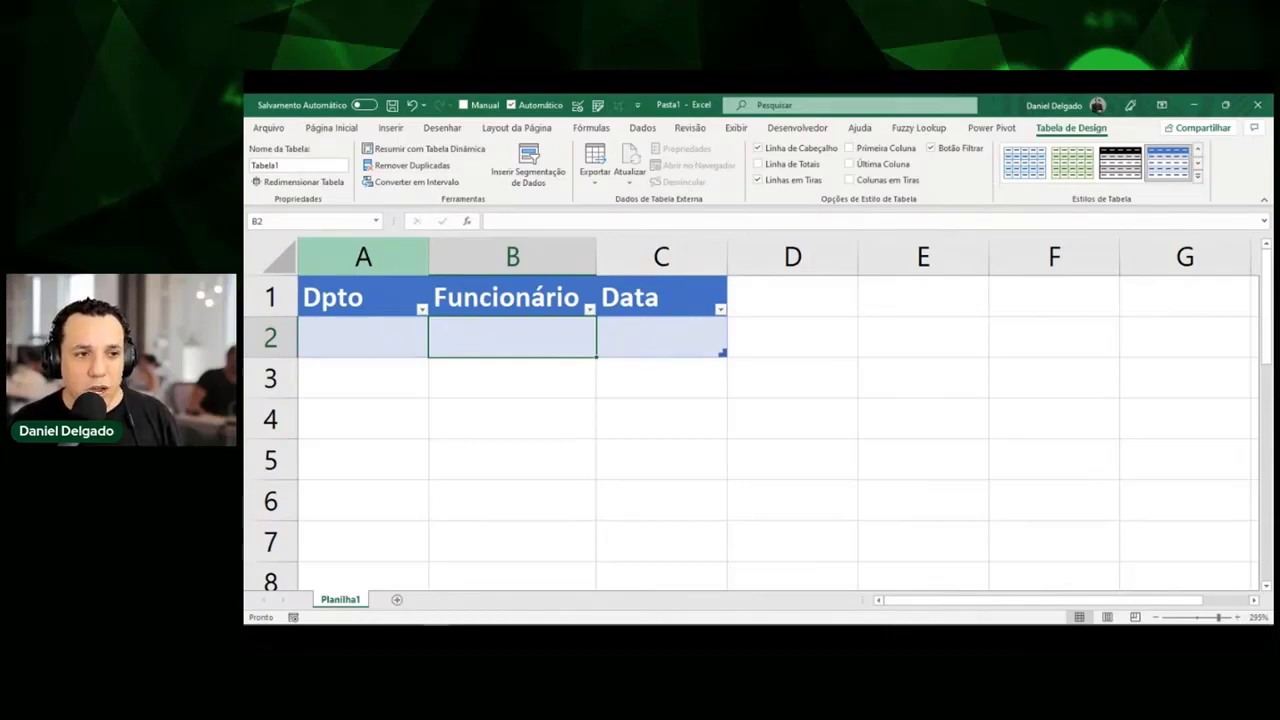
key("Left")
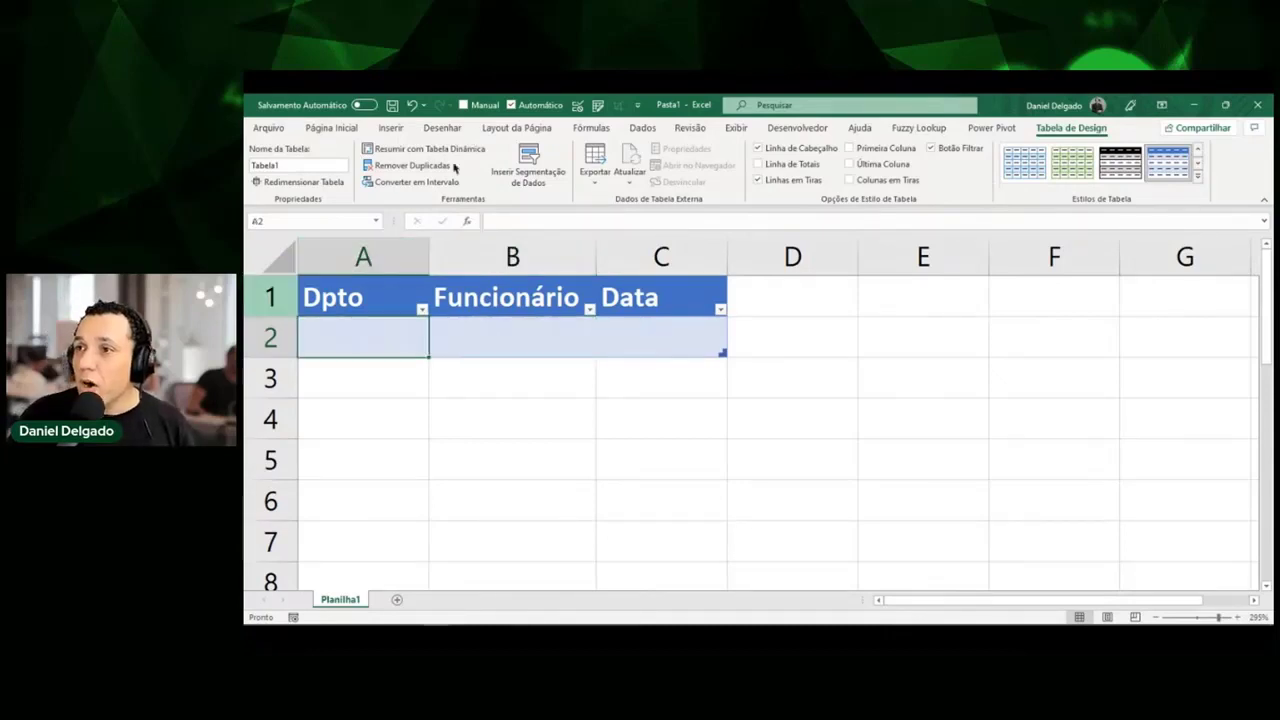
left_click(295, 165)
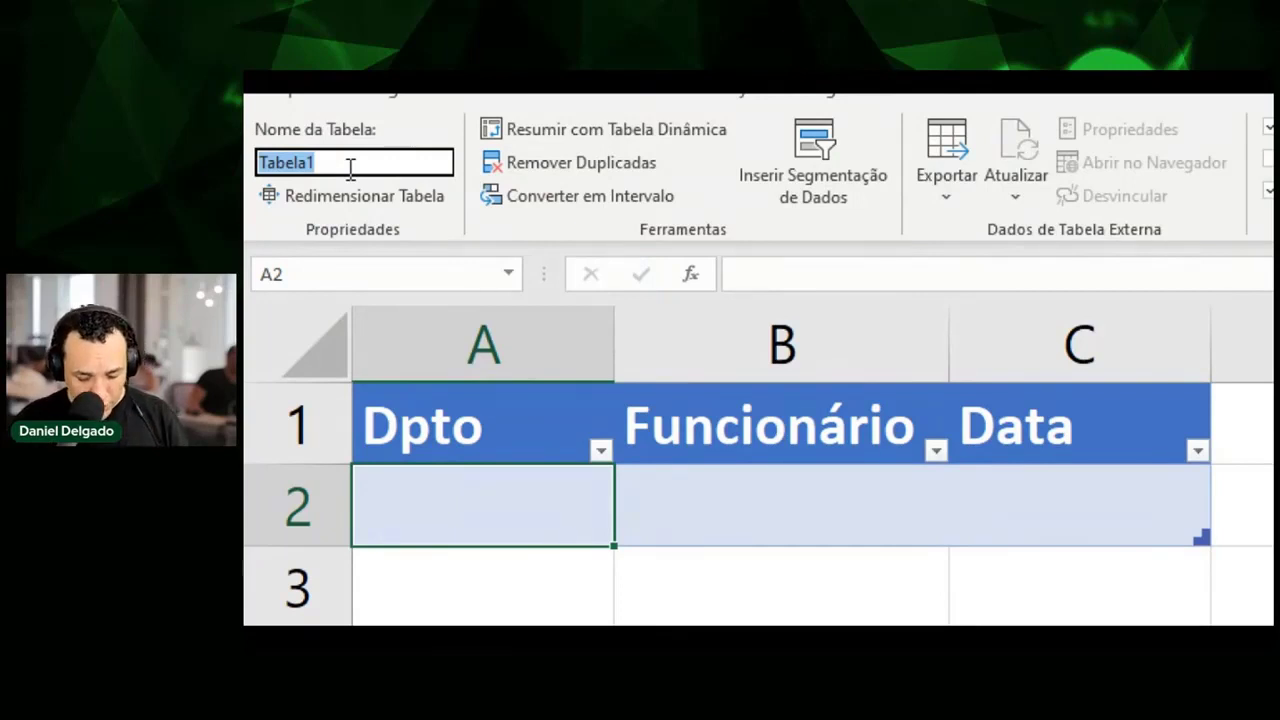
Type the table name TabFolgas, correcting typos, and confirm it.
type("TabFol")
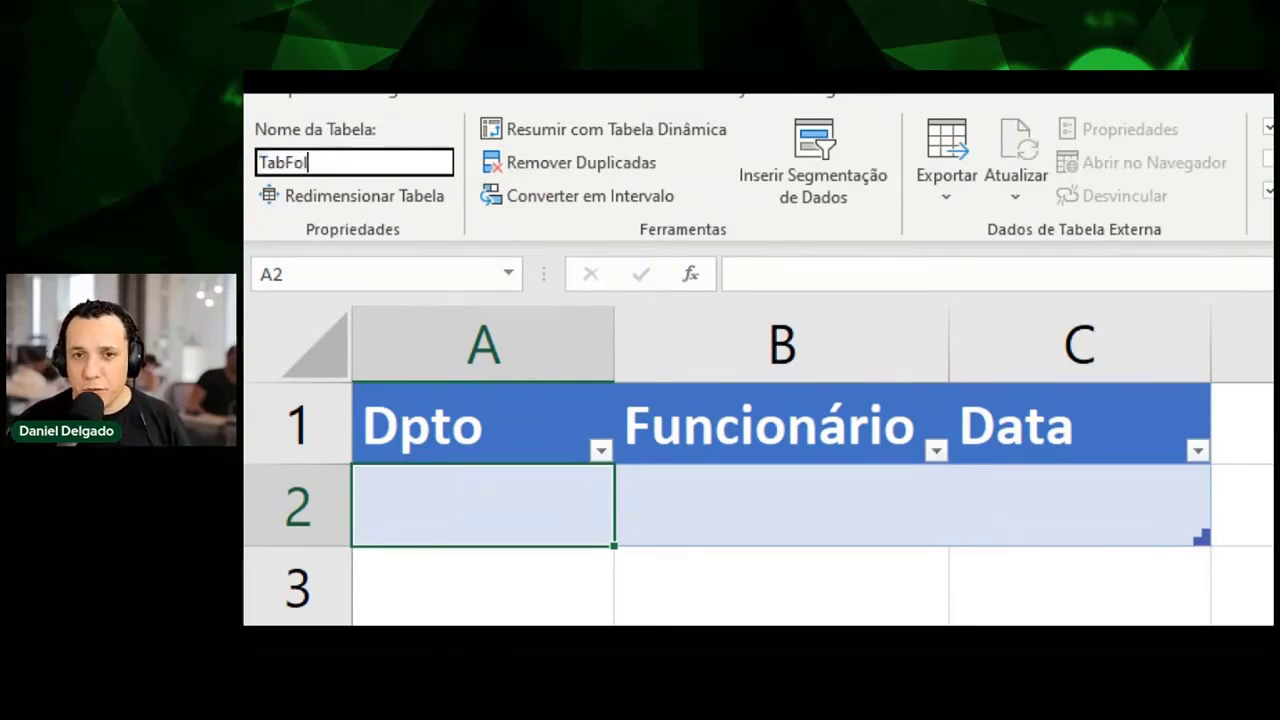
type("gas")
key("BackSpace")
key("BackSpace")
key("BackSpace")
key("BackSpace")
key("BackSpace")
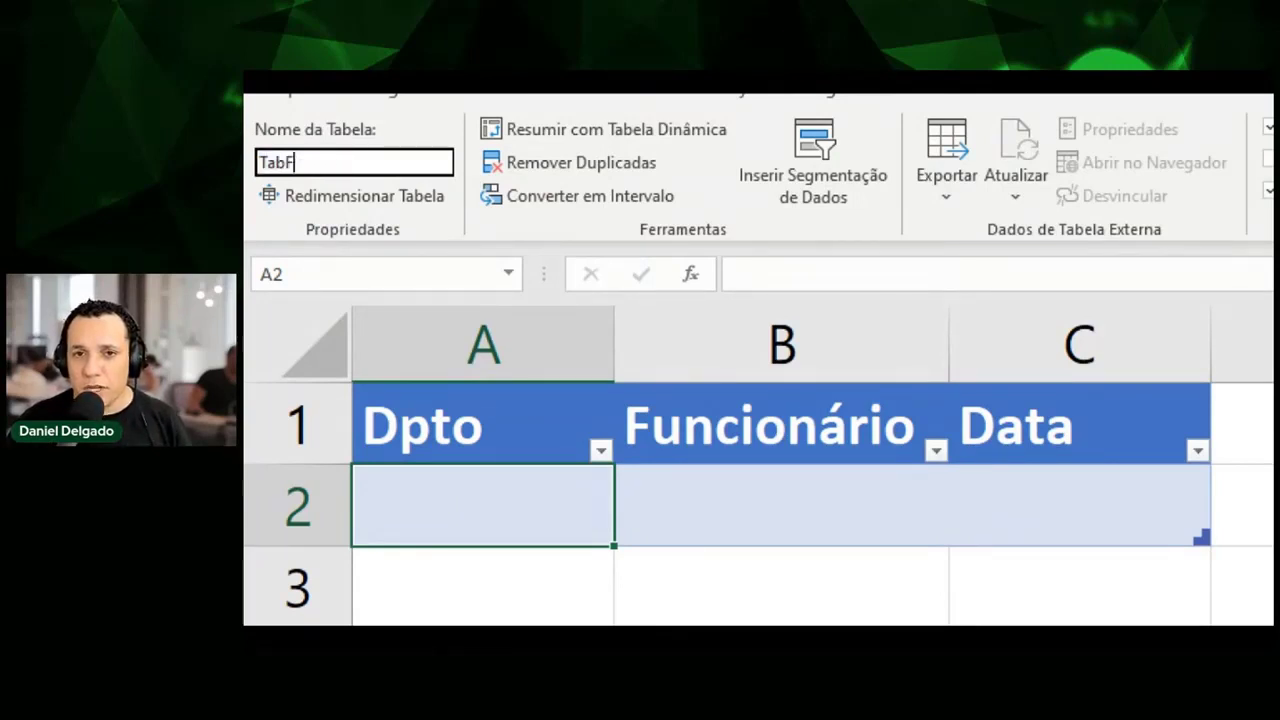
key("BackSpace")
type("ela")
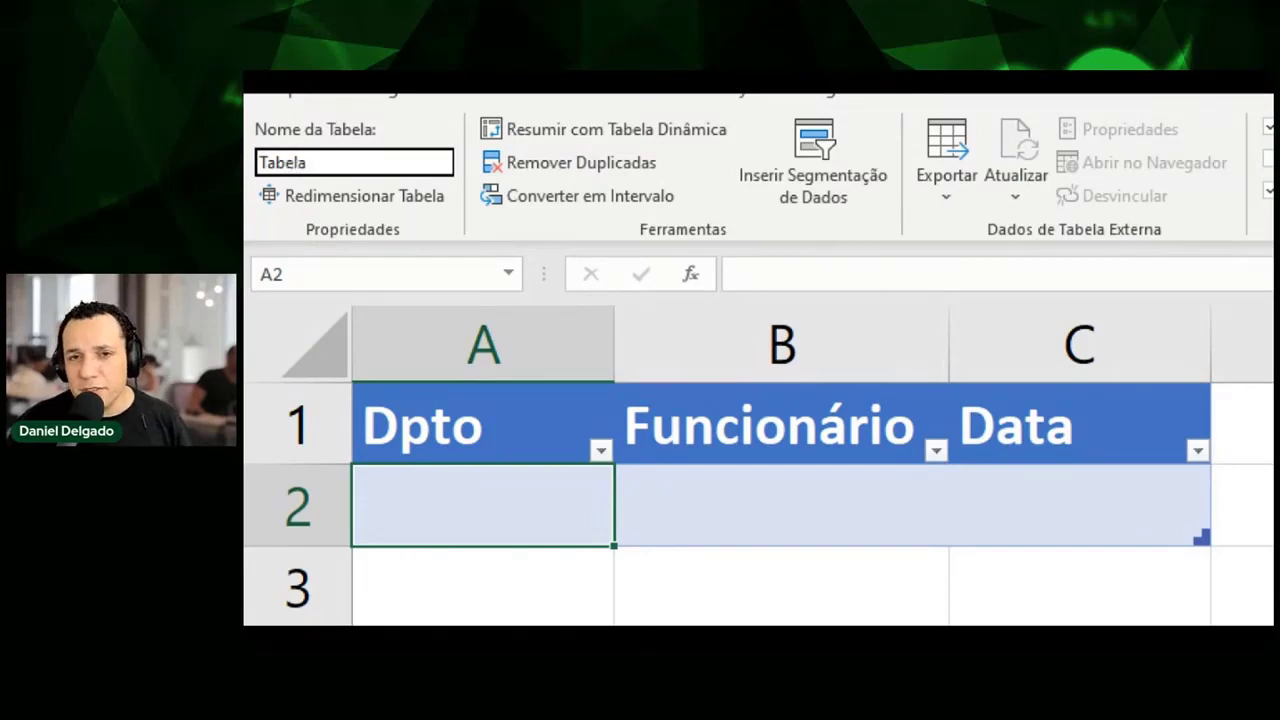
key("BackSpace")
key("BackSpace")
key("BackSpace")
key("BackSpace")
key("BackSpace")
type("bFo")
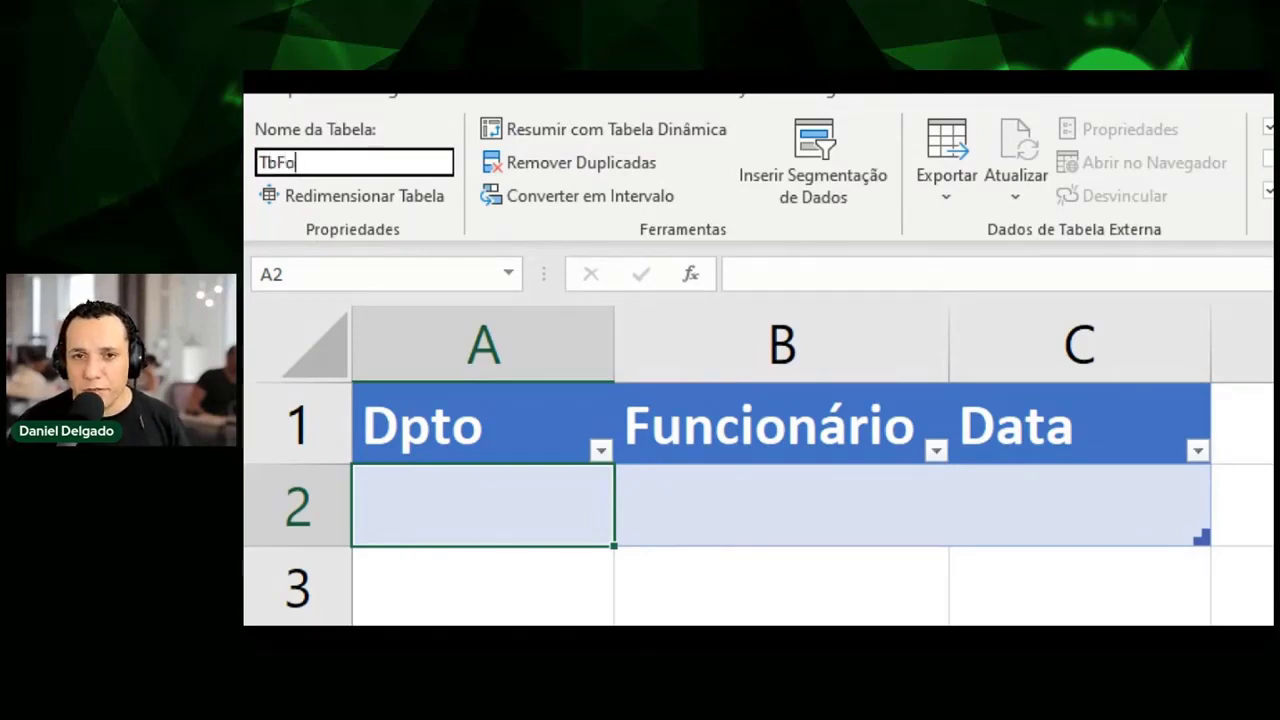
type("lga")
key("BackSpace")
key("BackSpace")
key("BackSpace")
key("BackSpace")
key("BackSpace")
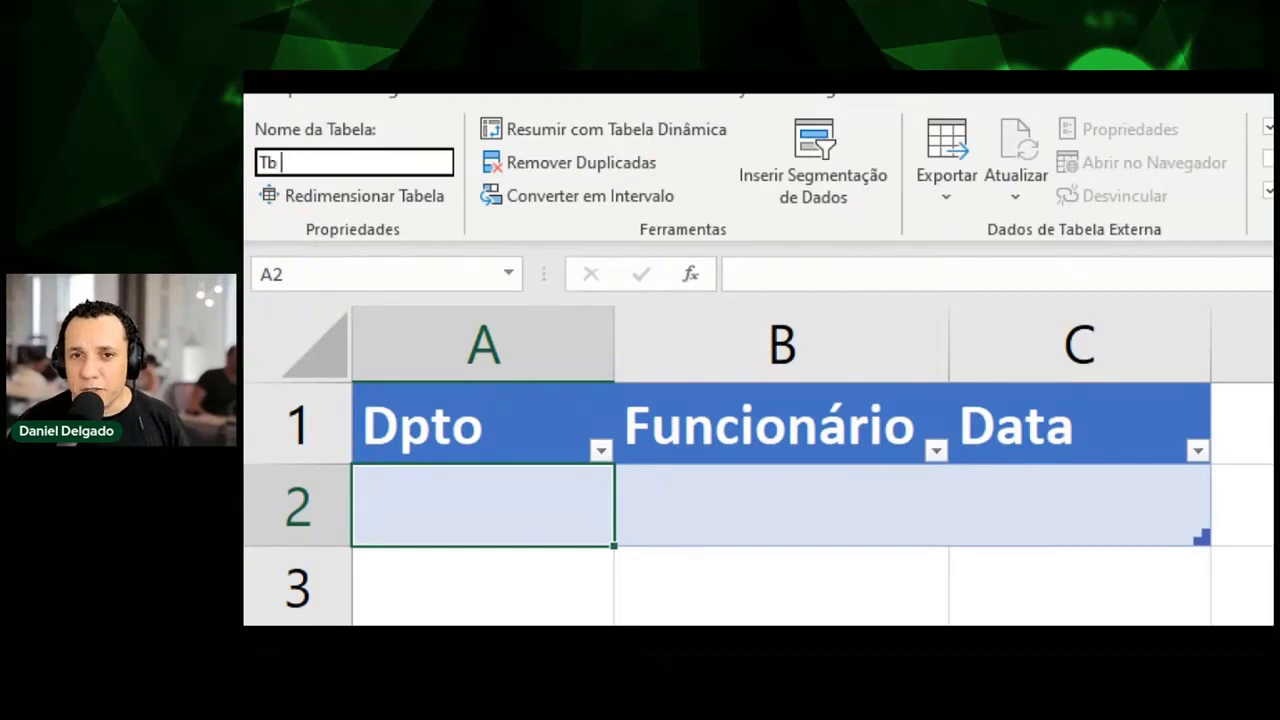
type("Gol")
key("BackSpace")
key("BackSpace")
key("BackSpace")
type("Fo")
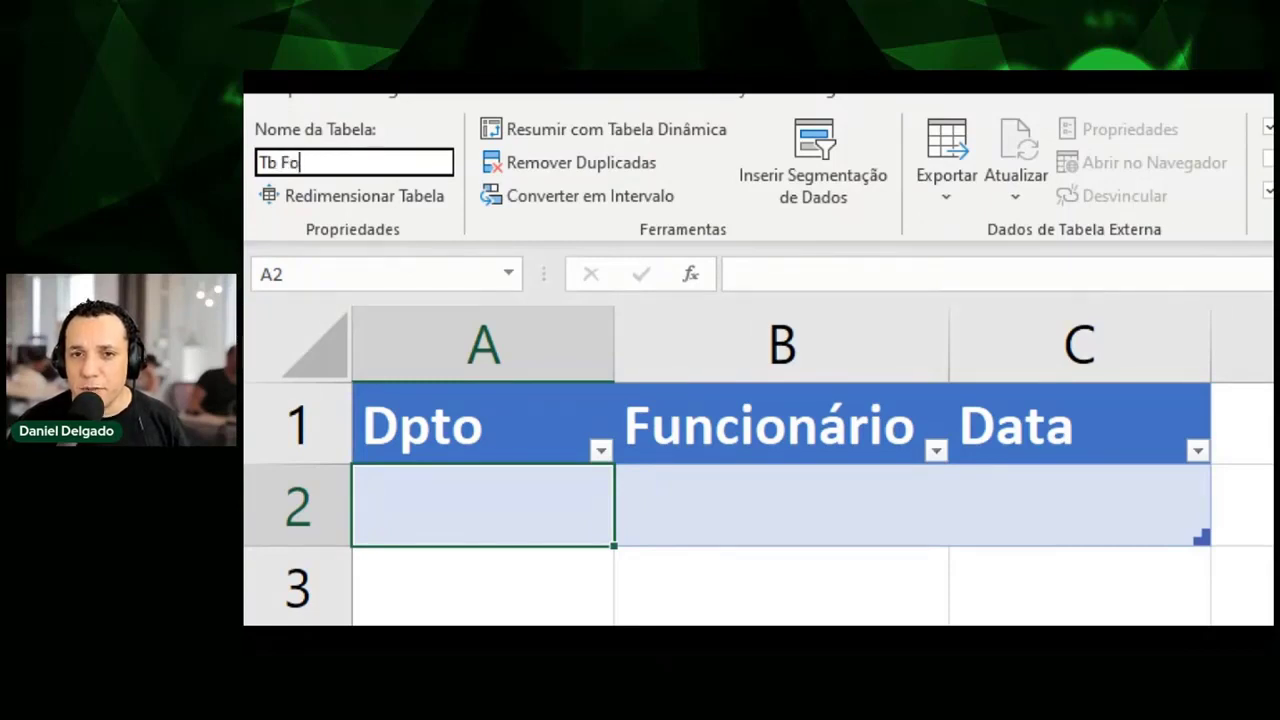
type("lga")
key("BackSpace")
key("BackSpace")
key("BackSpace")
key("BackSpace")
key("BackSpace")
key("BackSpace")
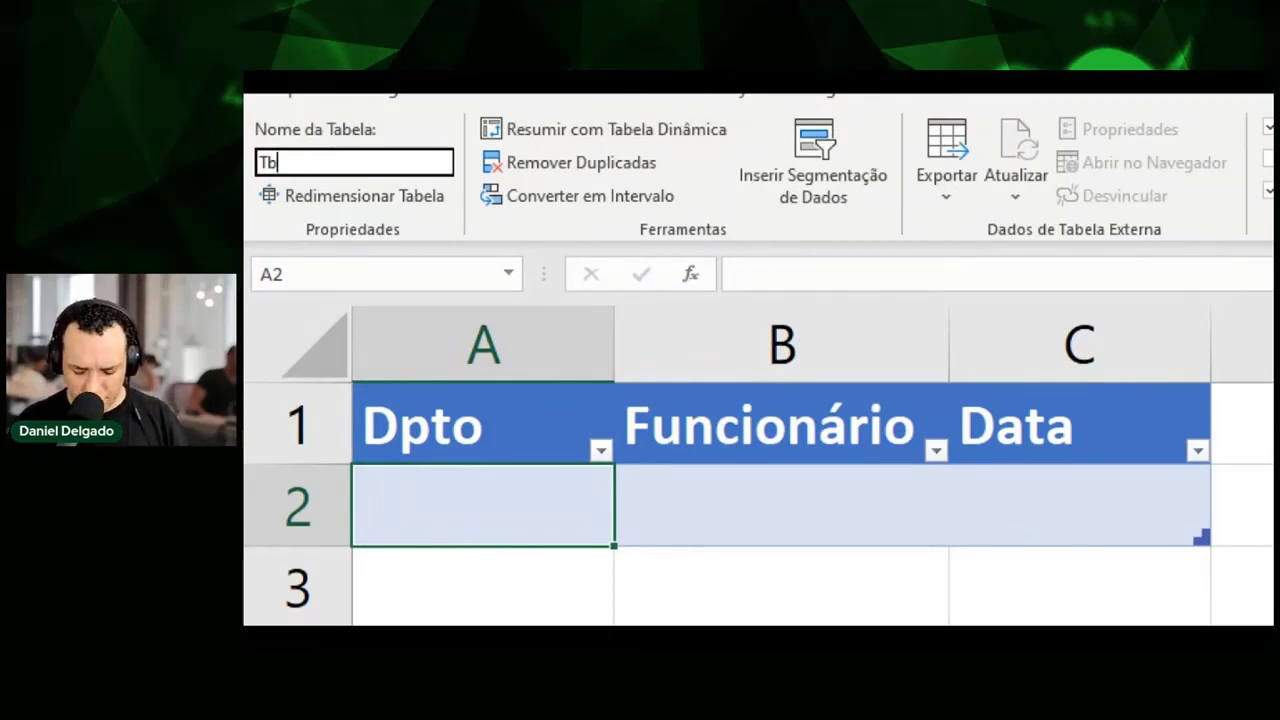
key("BackSpace")
key("BackSpace")
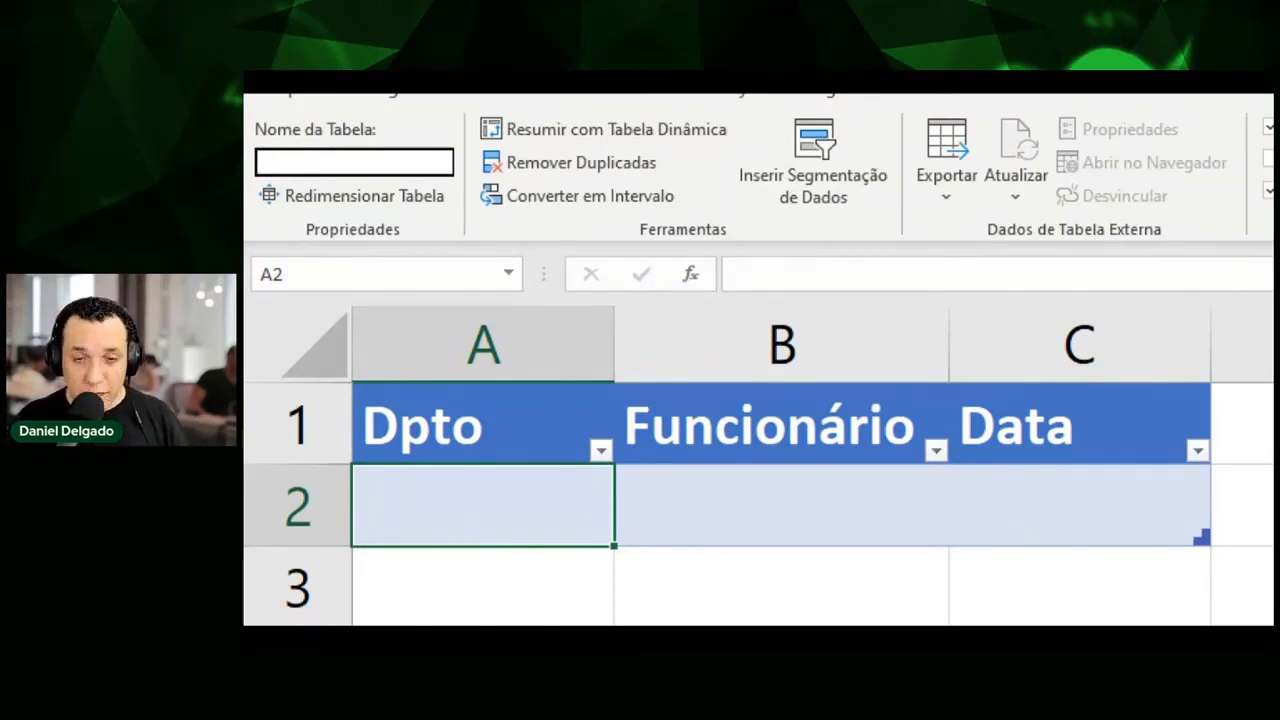
type("TabFolga")
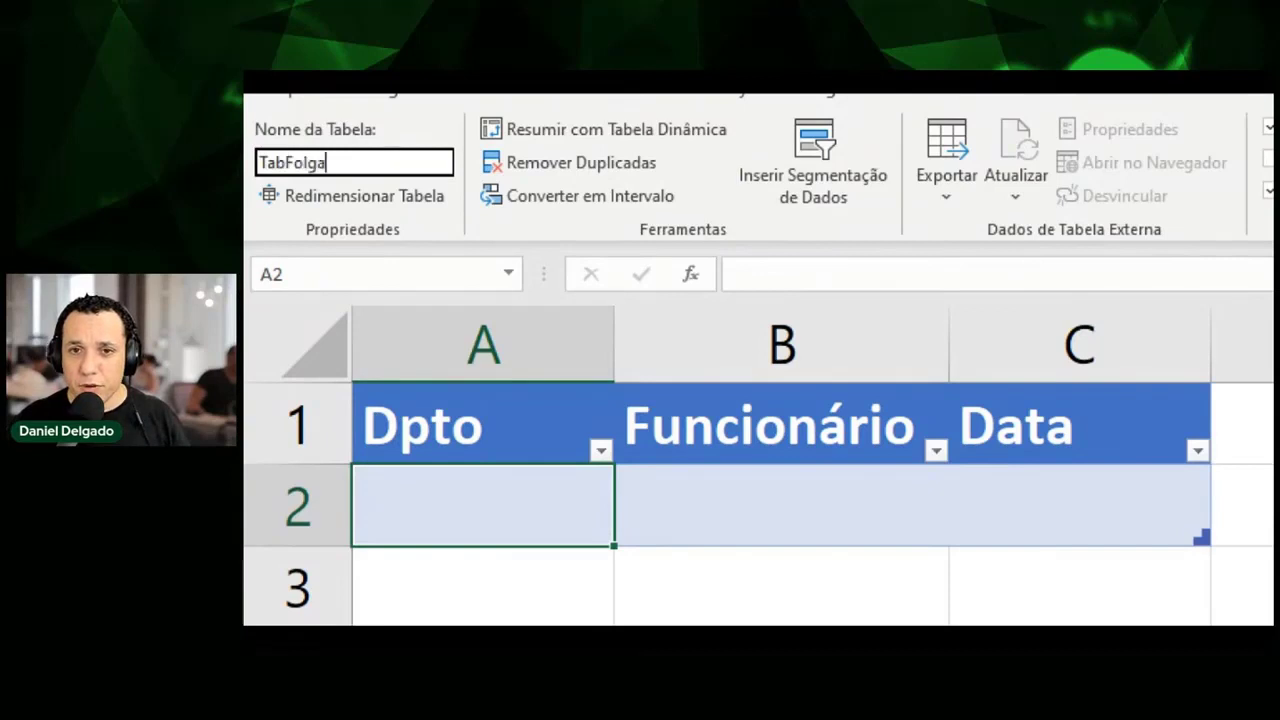
type("s")
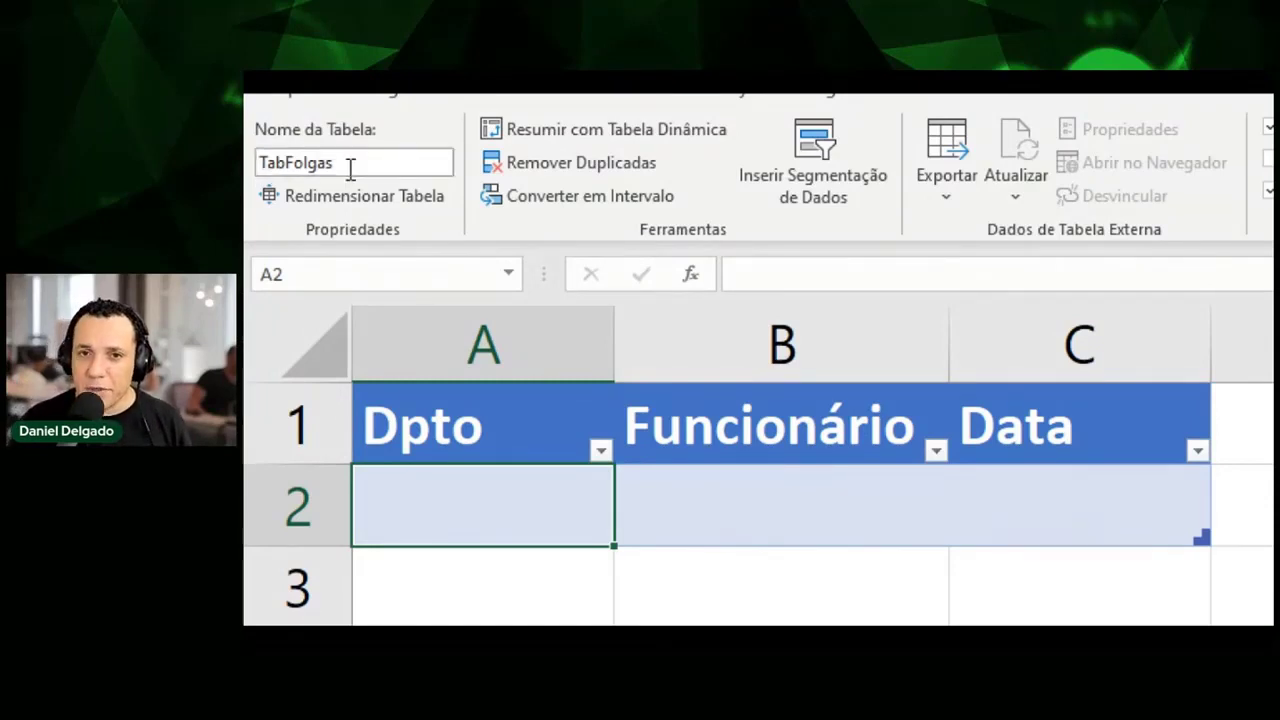
key("Return")
left_click(466, 446)
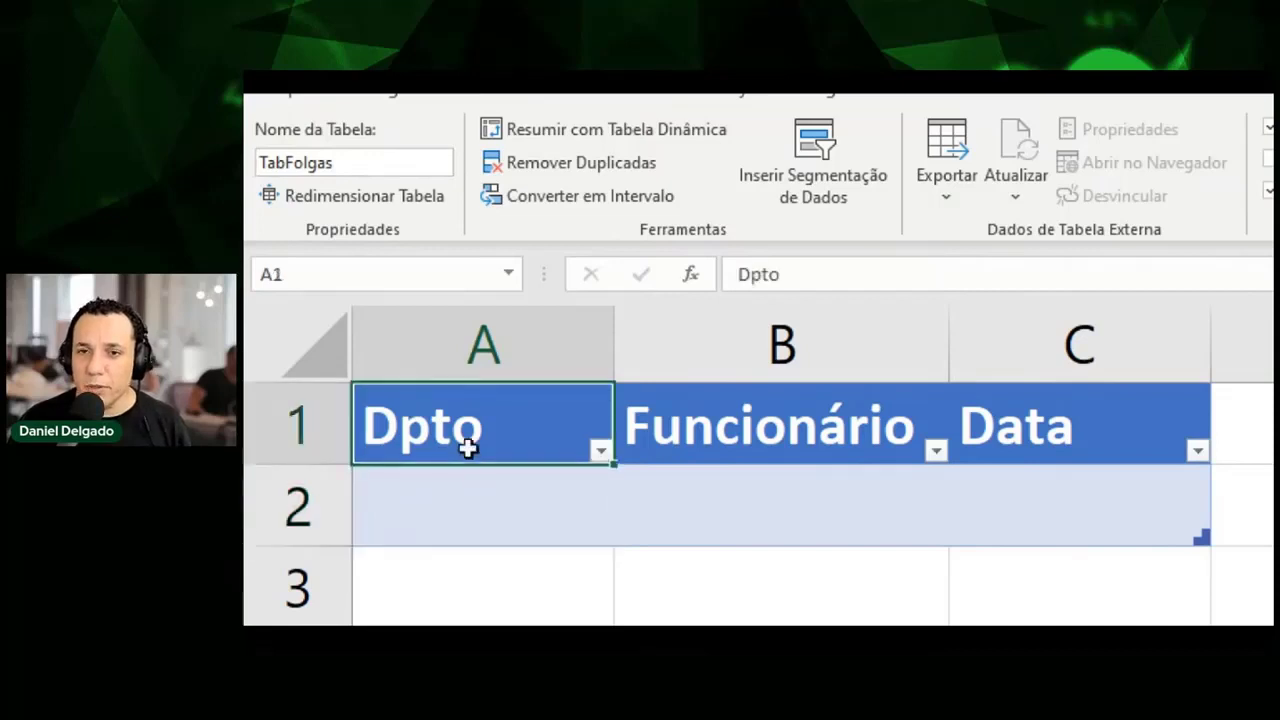
Switch the ribbon to Inserir and select empty cell F1 beside the TabFolgas table.
left_click(473, 516)
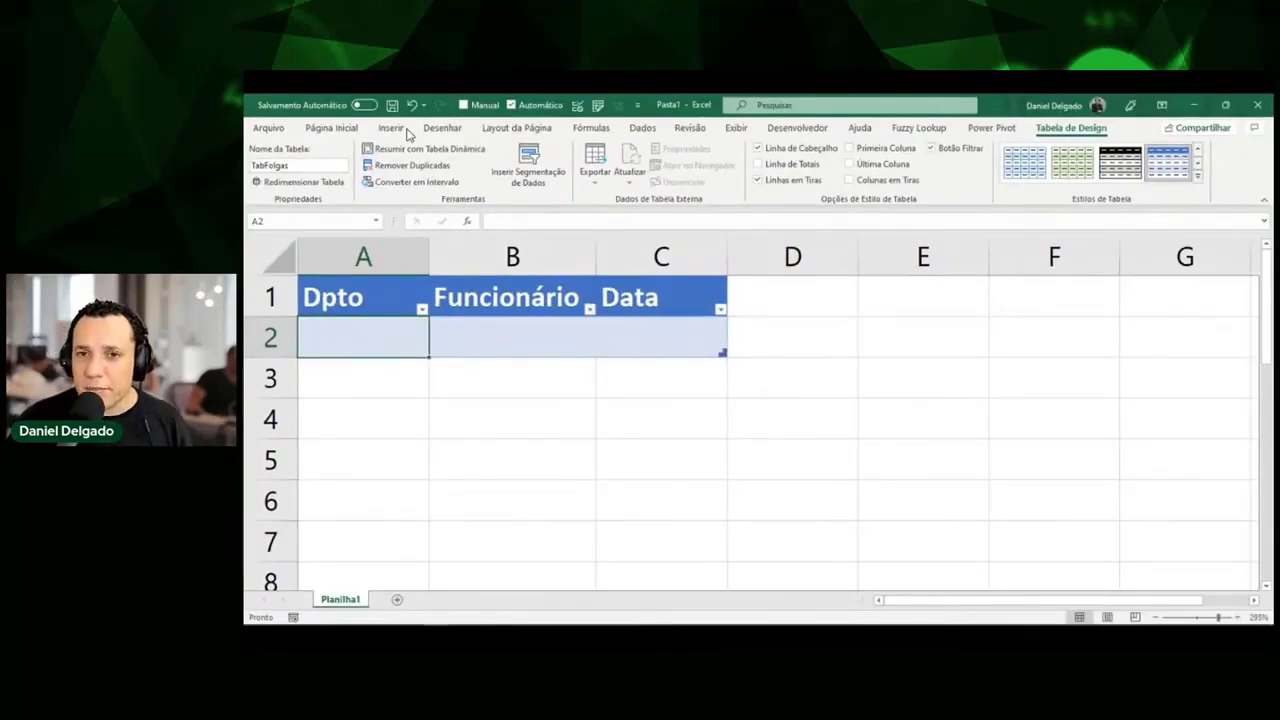
left_click(392, 128)
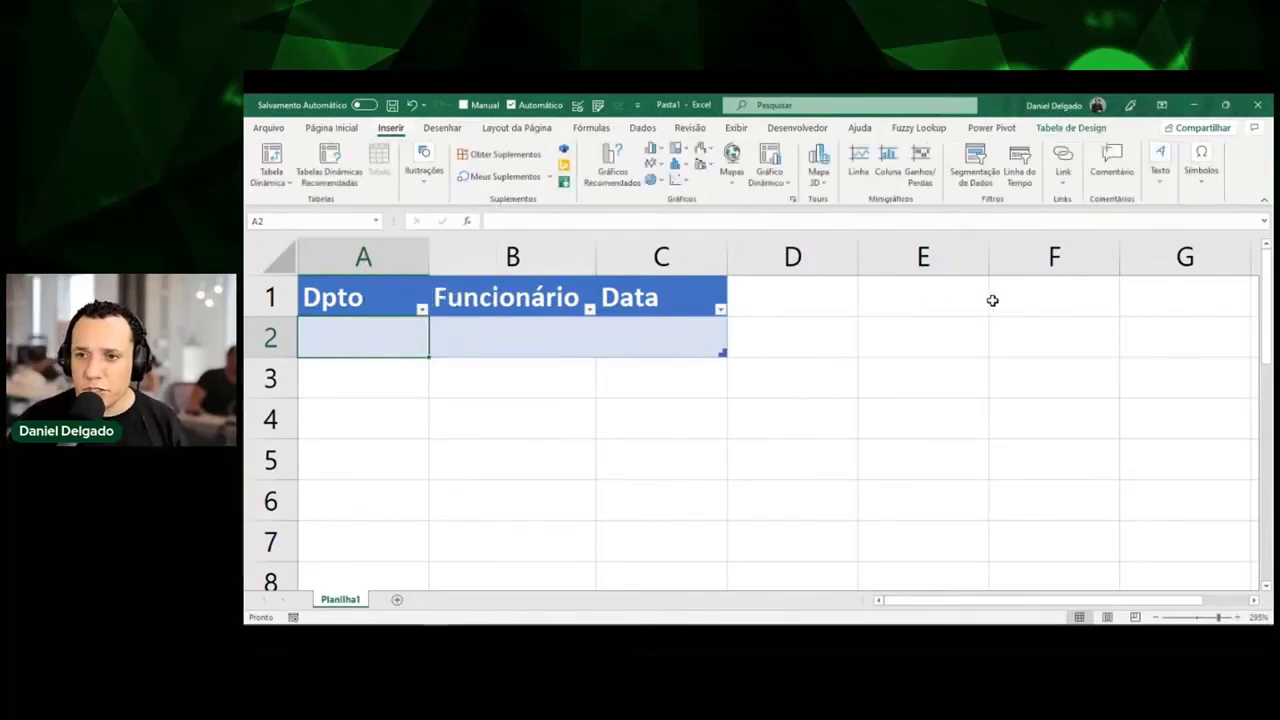
left_click(1054, 301)
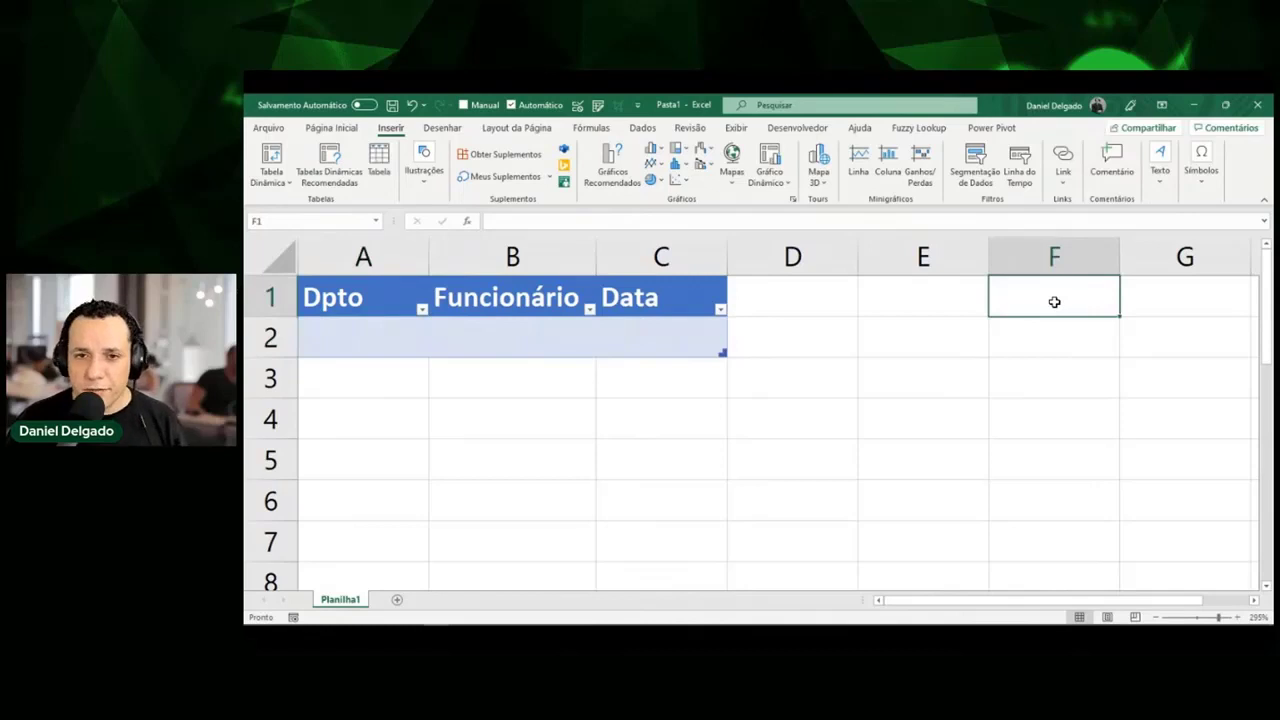
Enter the header Data in F1 and Produto in G1, then reselect F1.
type("Data")
key("Tab")
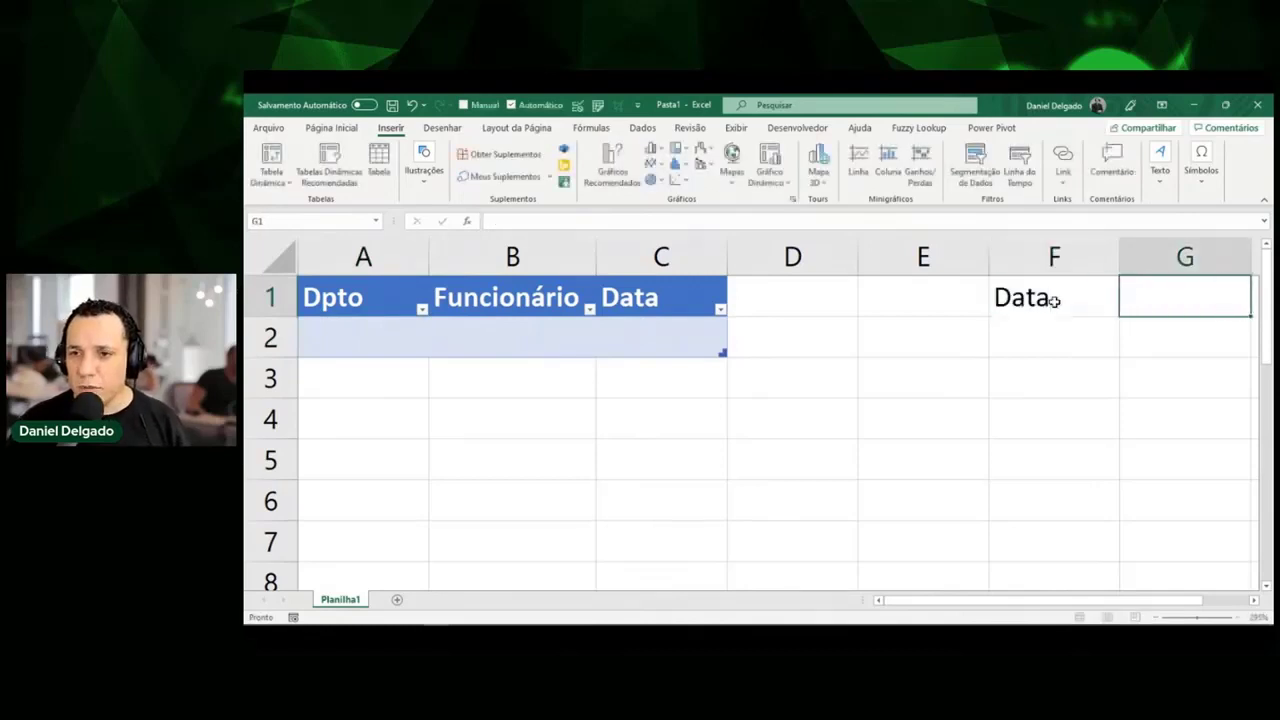
type("Produto")
key("BackSpace")
key("BackSpace")
key("BackSpace")
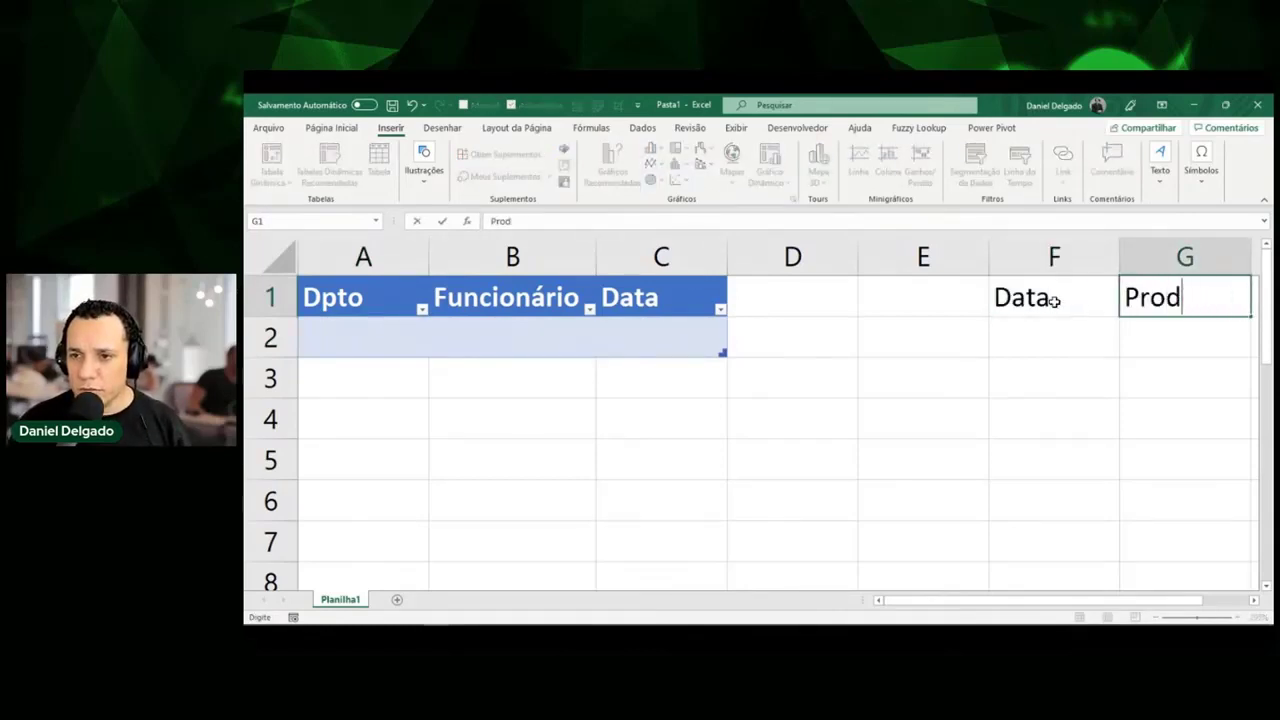
type("uto")
left_click(1053, 300)
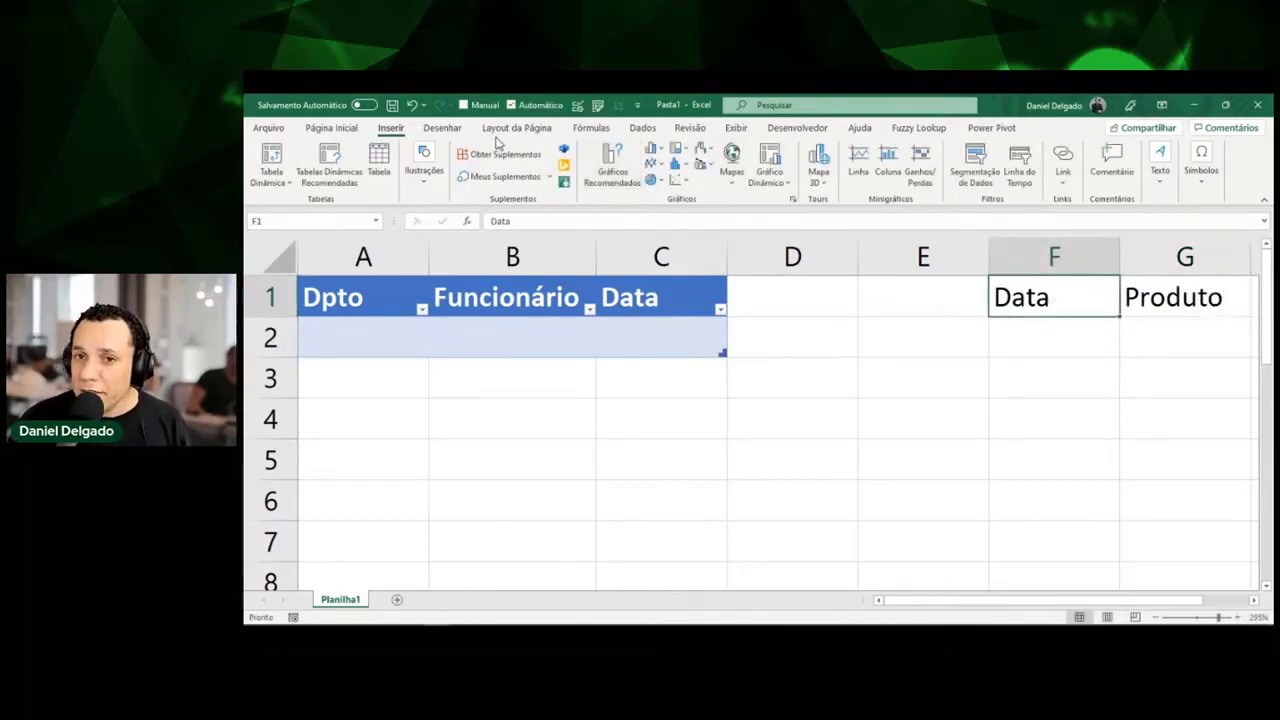
left_click(331, 128)
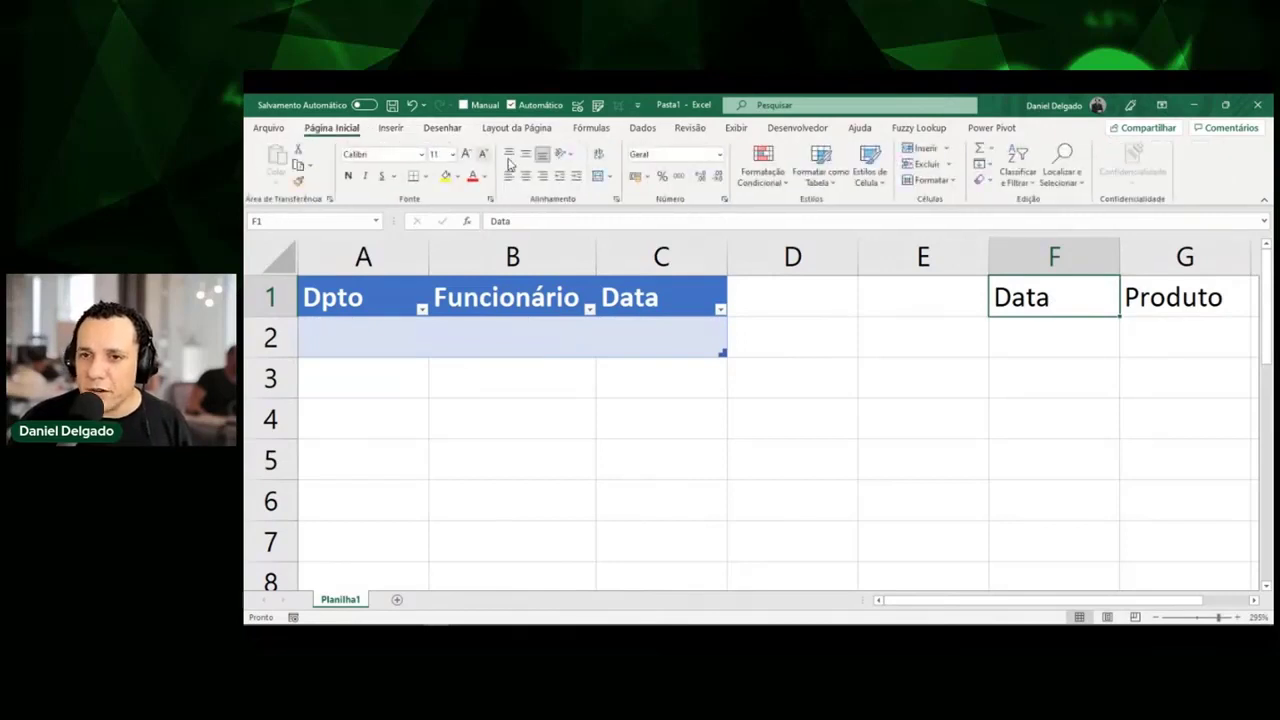
Apply the blue light style from Formatar como Tabela to the Data/Produto headers.
left_click(825, 180)
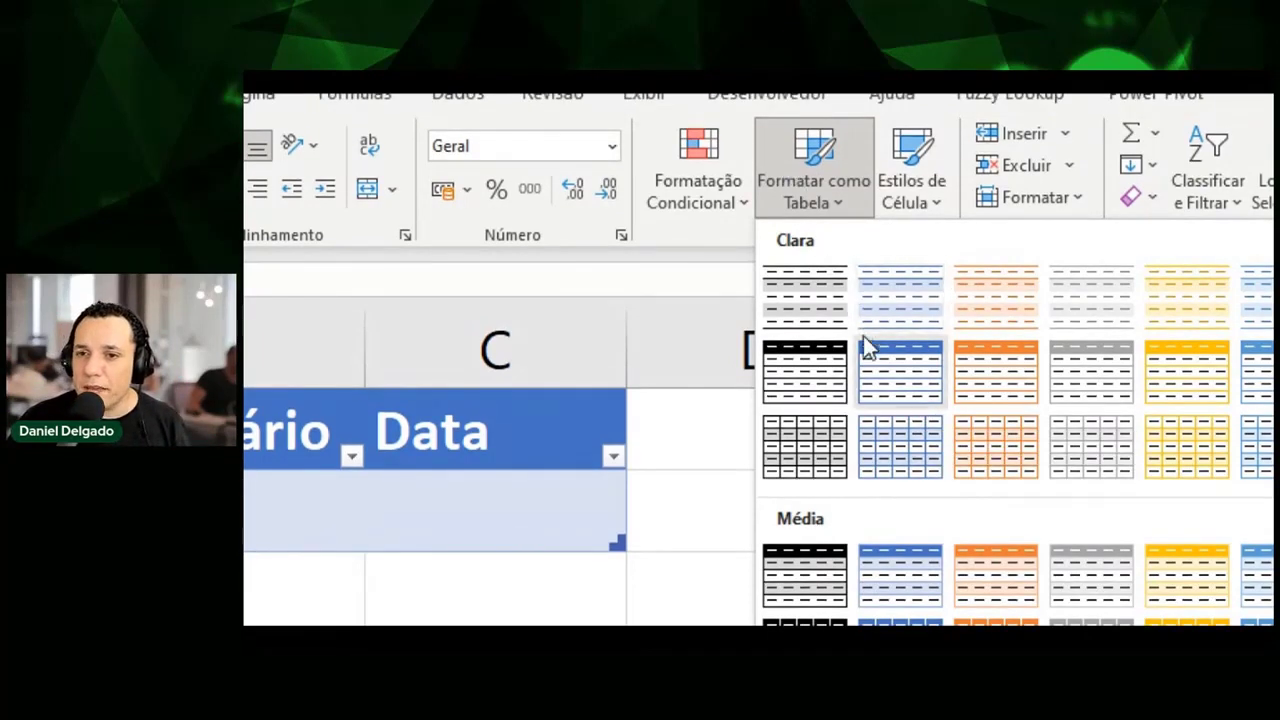
left_click(894, 377)
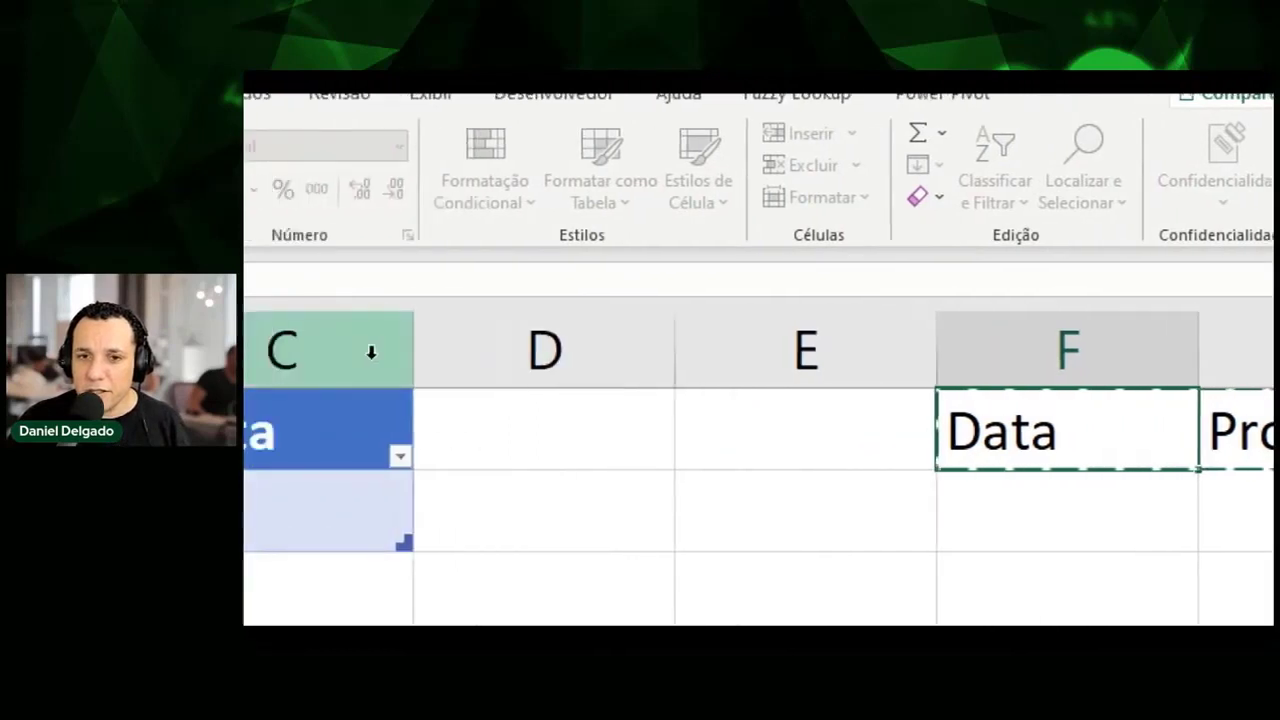
Confirm the F1:G2 range with 'Minha tabela tem cabeçalhos' ticked, creating Tabela2.
left_click_drag(371, 334, 1279, 171)
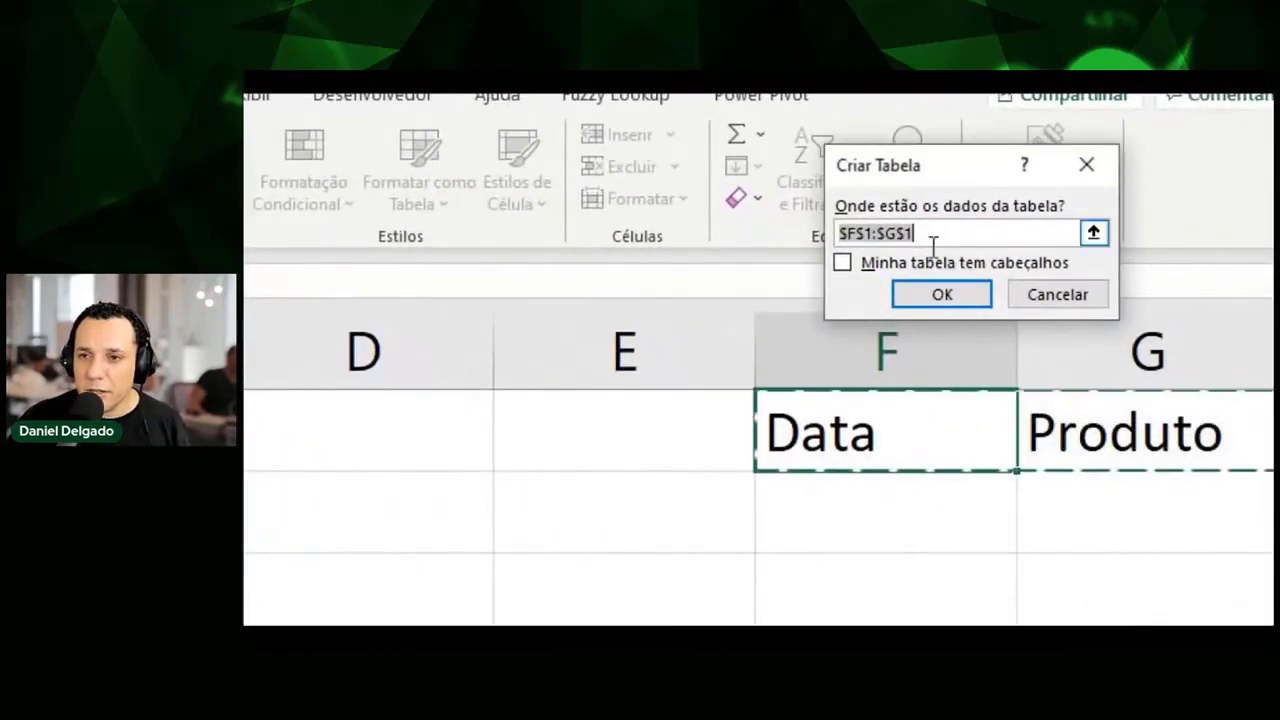
left_click(948, 260)
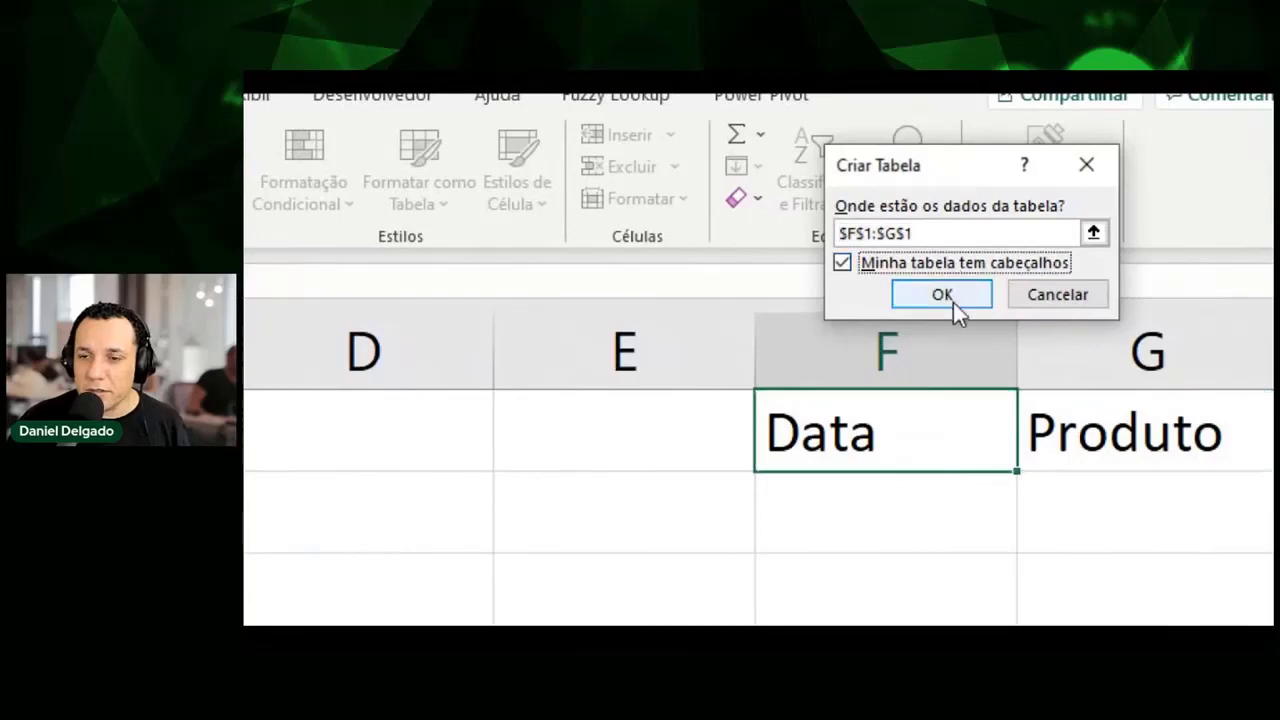
left_click(953, 300)
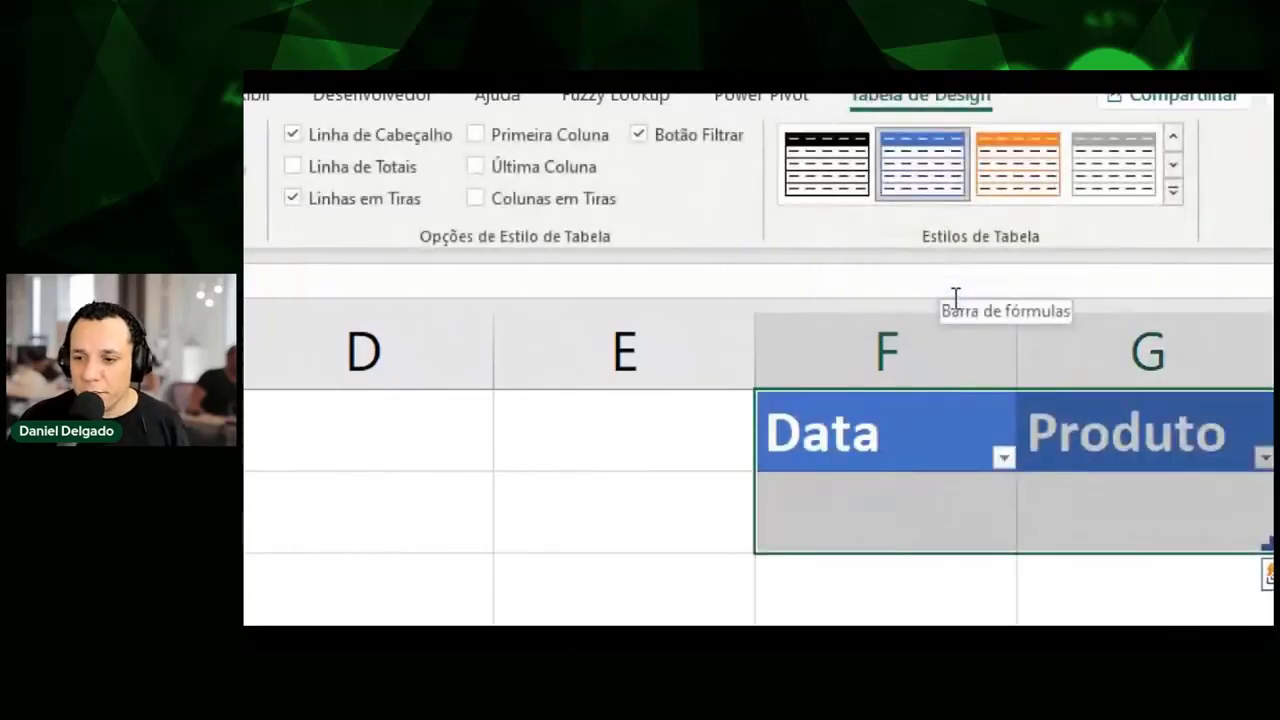
key("ctrl+q")
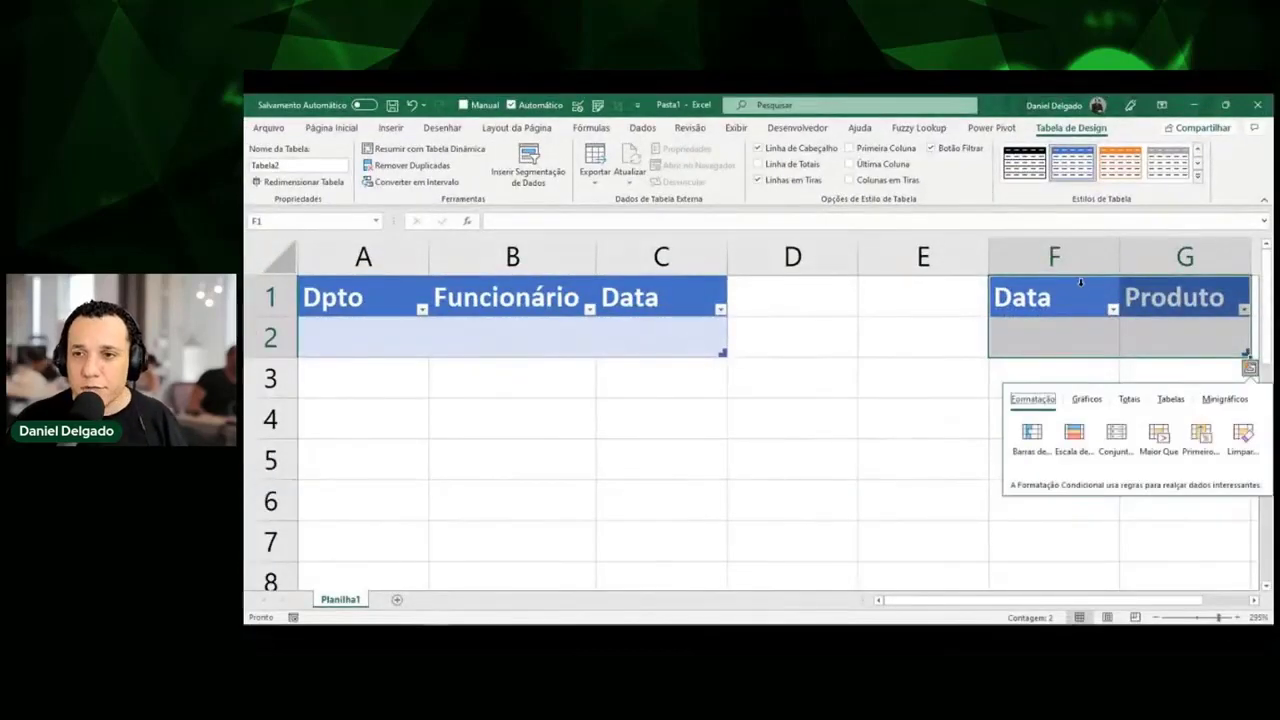
Apply the blue light style to Tabela2 and expand the full Estilos de Tabela gallery.
left_click(1071, 134)
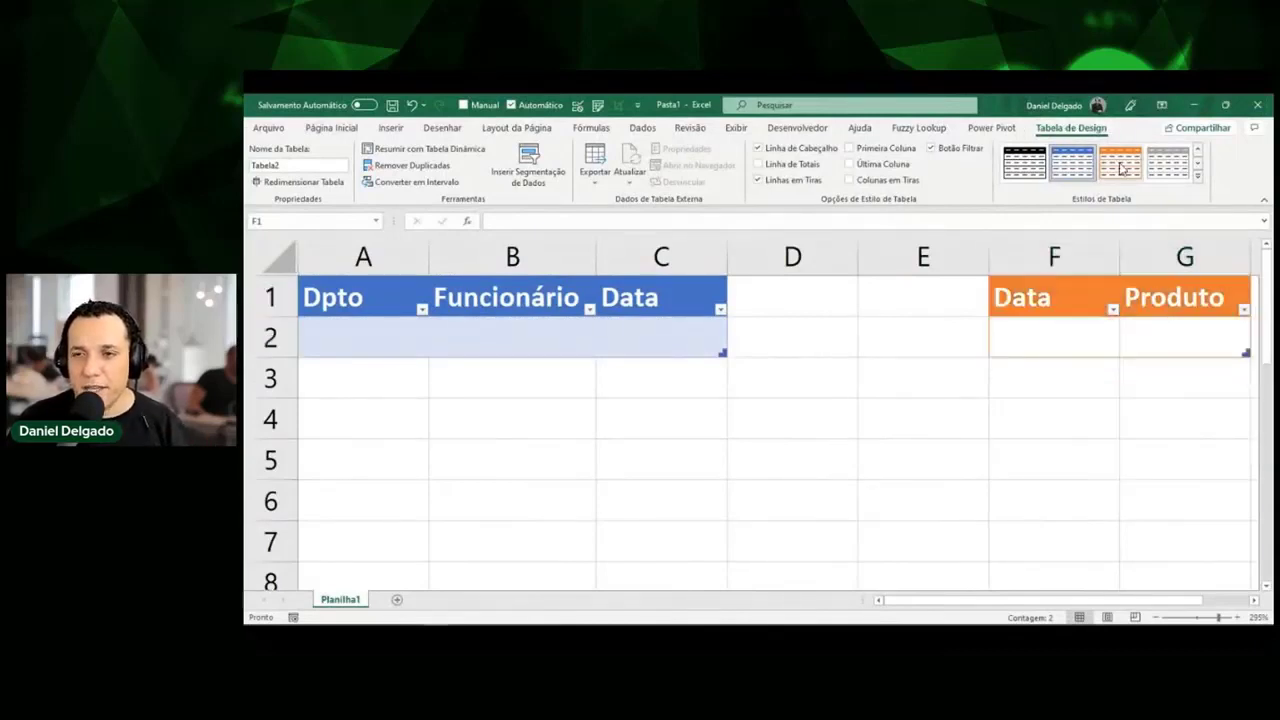
left_click(1066, 180)
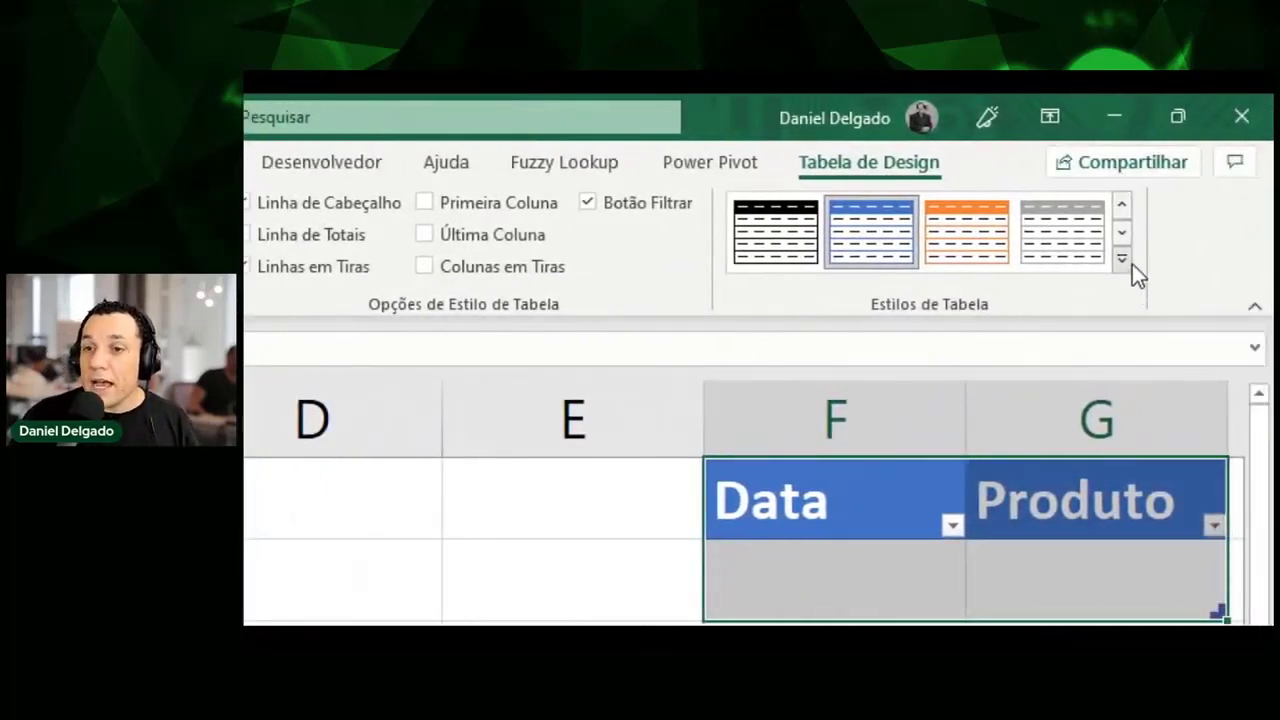
left_click(660, 525)
left_click(808, 511)
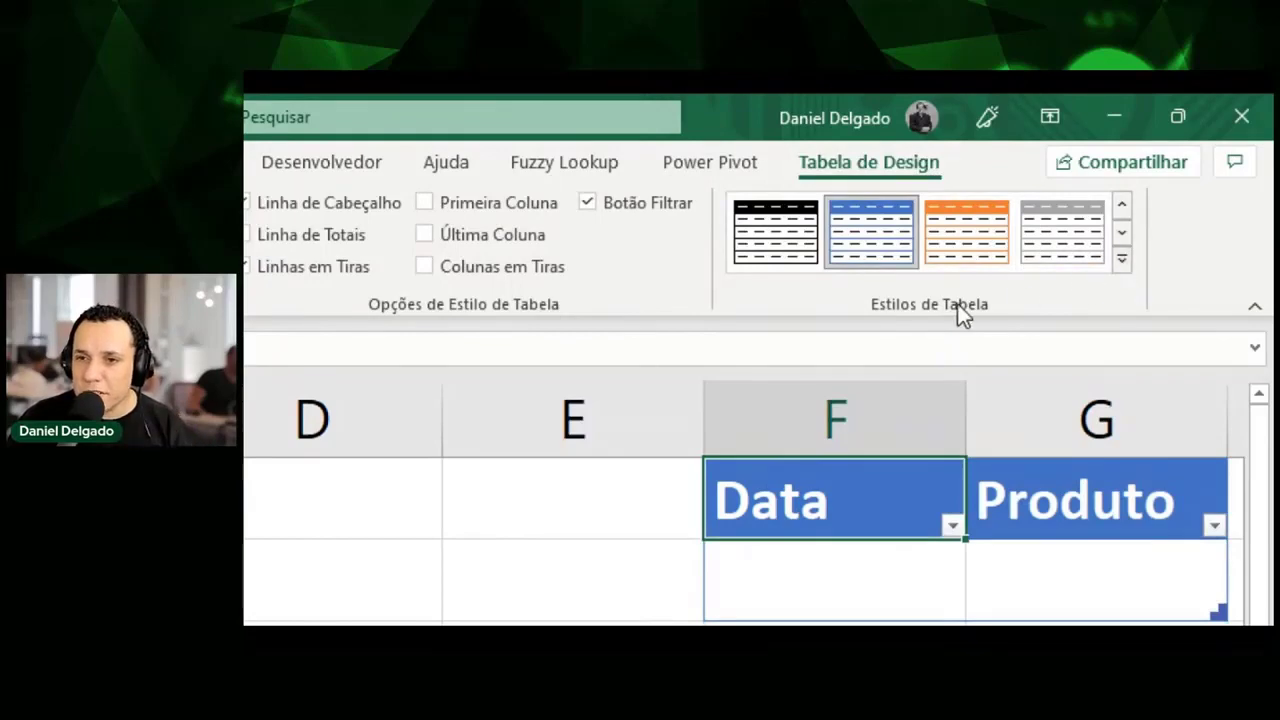
left_click(1120, 260)
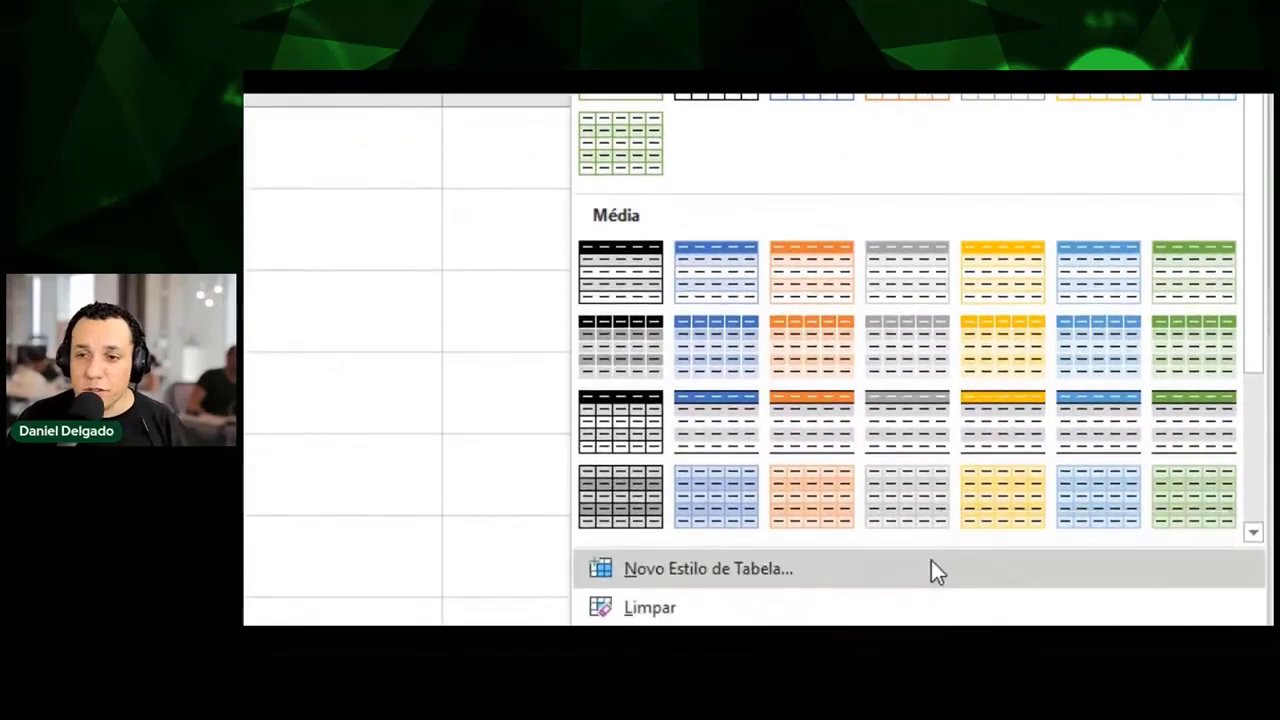
Mark the blue, orange, grey and yellow Média styles on screen, then close the gallery.
key("ctrl+shift+d")
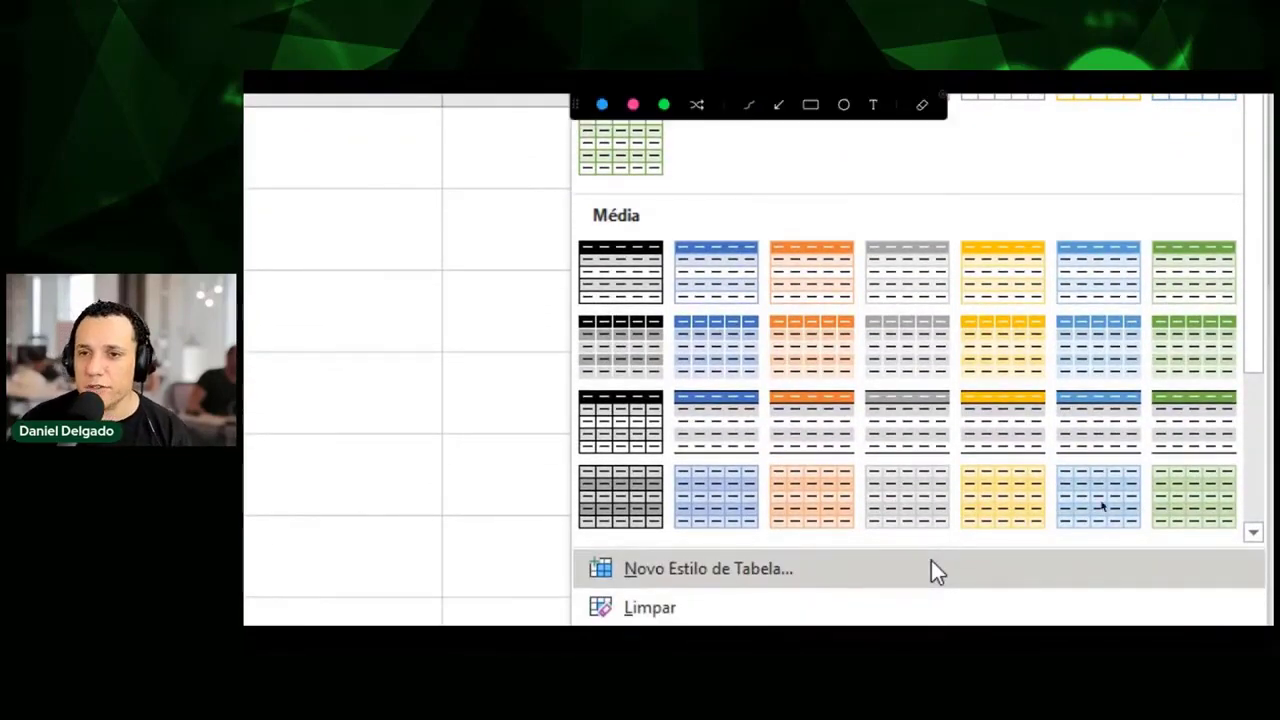
mouse_move(671, 186)
left_mouse_down()
mouse_move(682, 216)
mouse_move(698, 215)
mouse_move(667, 218)
left_mouse_up()
left_click_drag(808, 187, 801, 212)
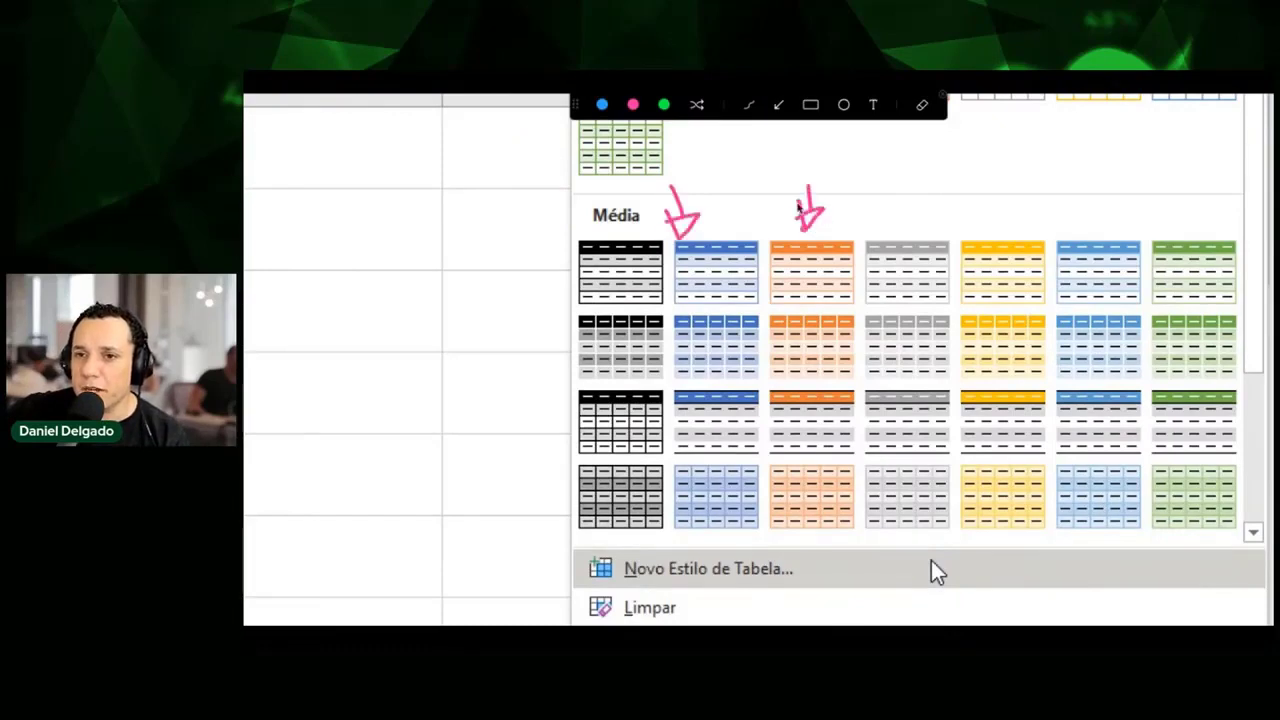
mouse_move(922, 182)
left_mouse_down()
mouse_move(924, 220)
mouse_move(944, 212)
left_mouse_up()
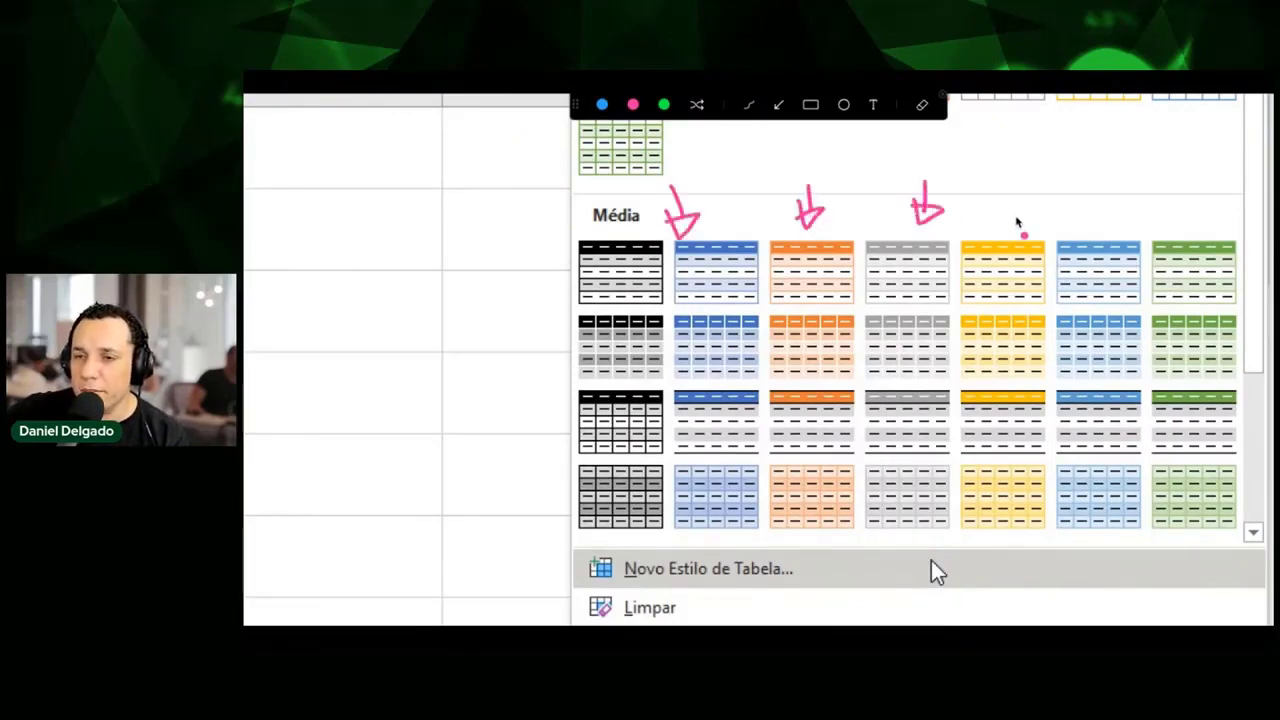
mouse_move(1013, 180)
left_mouse_down()
mouse_move(1012, 226)
mouse_move(1000, 210)
left_mouse_up()
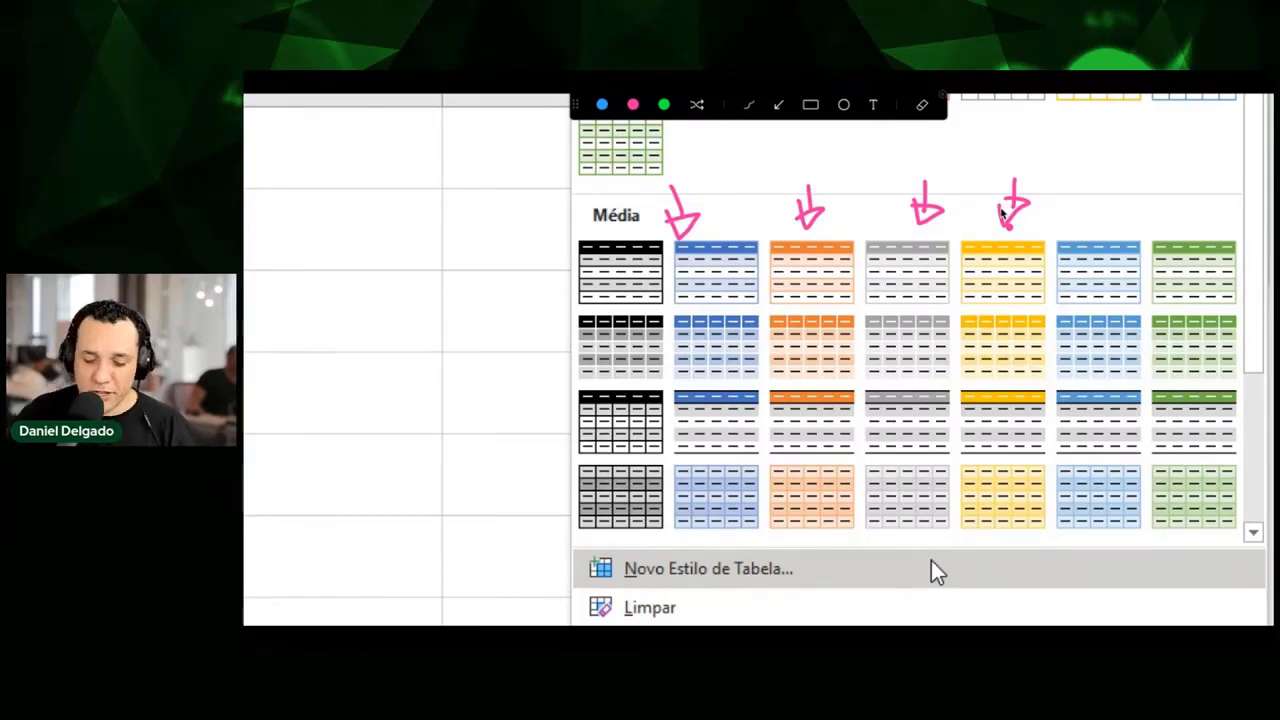
key("Escape")
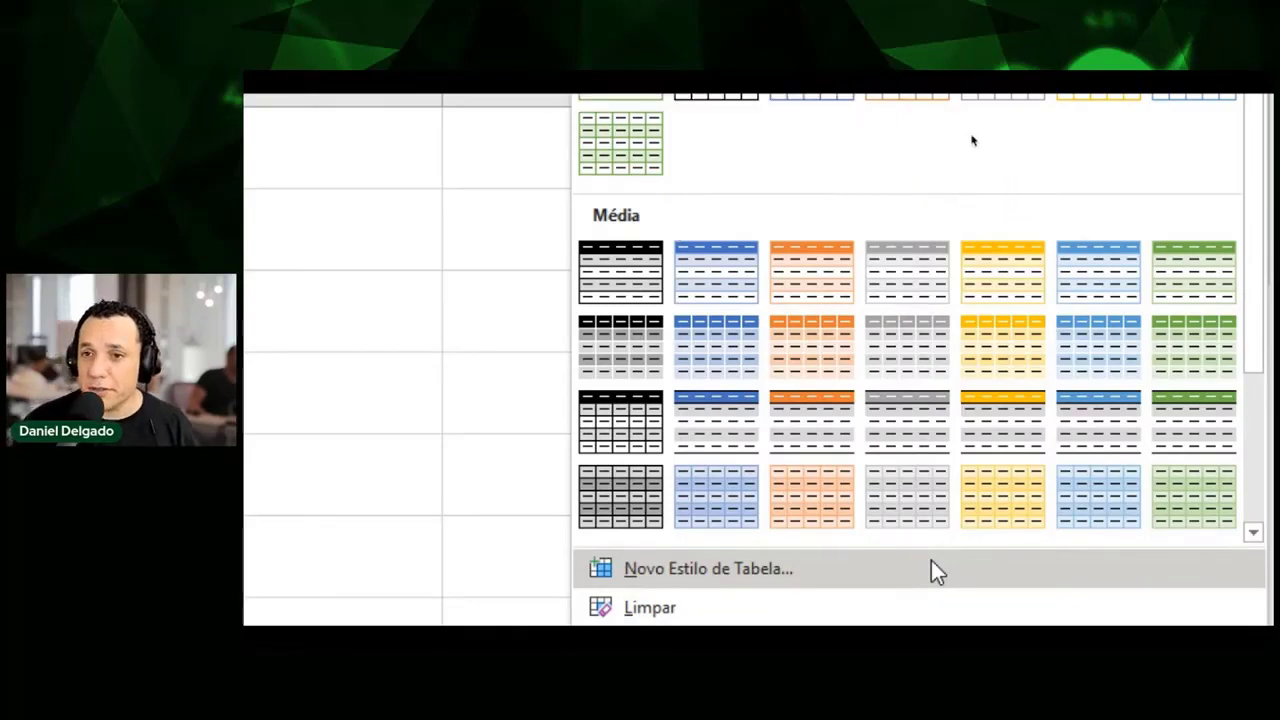
key("Escape")
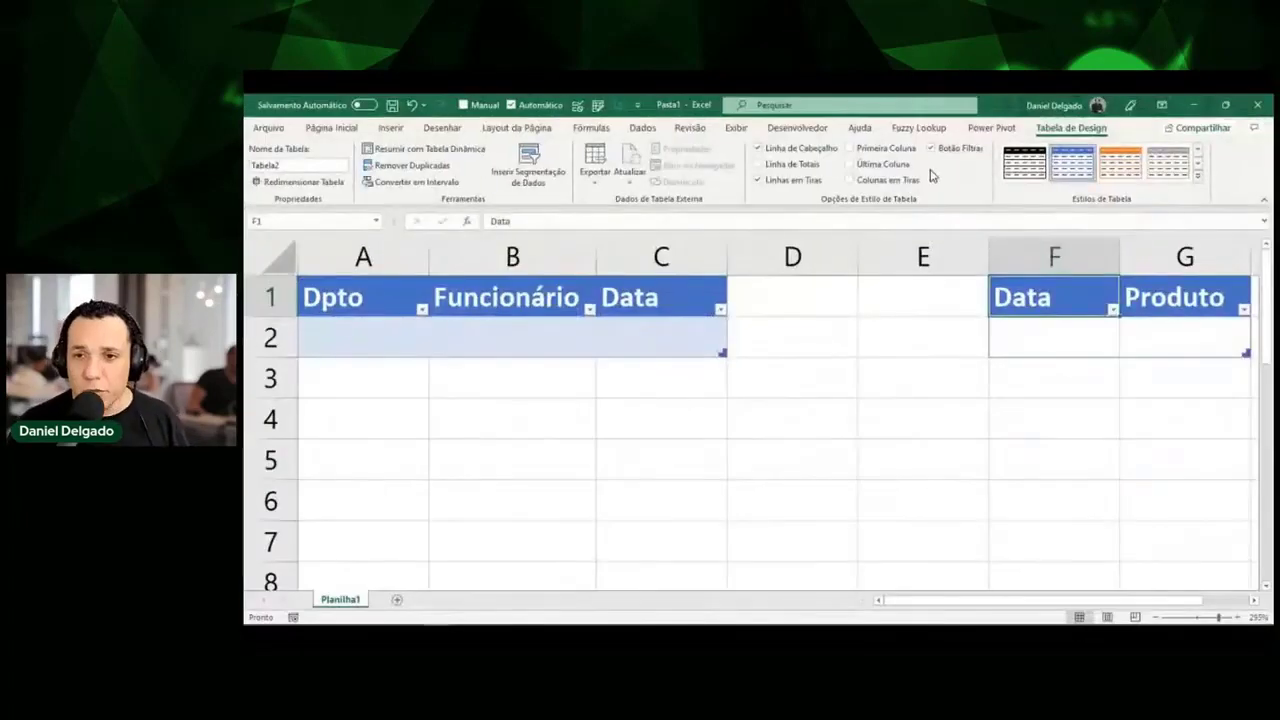
Change the workbook theme colours to Verde under Layout da Página > Cores.
left_click(525, 135)
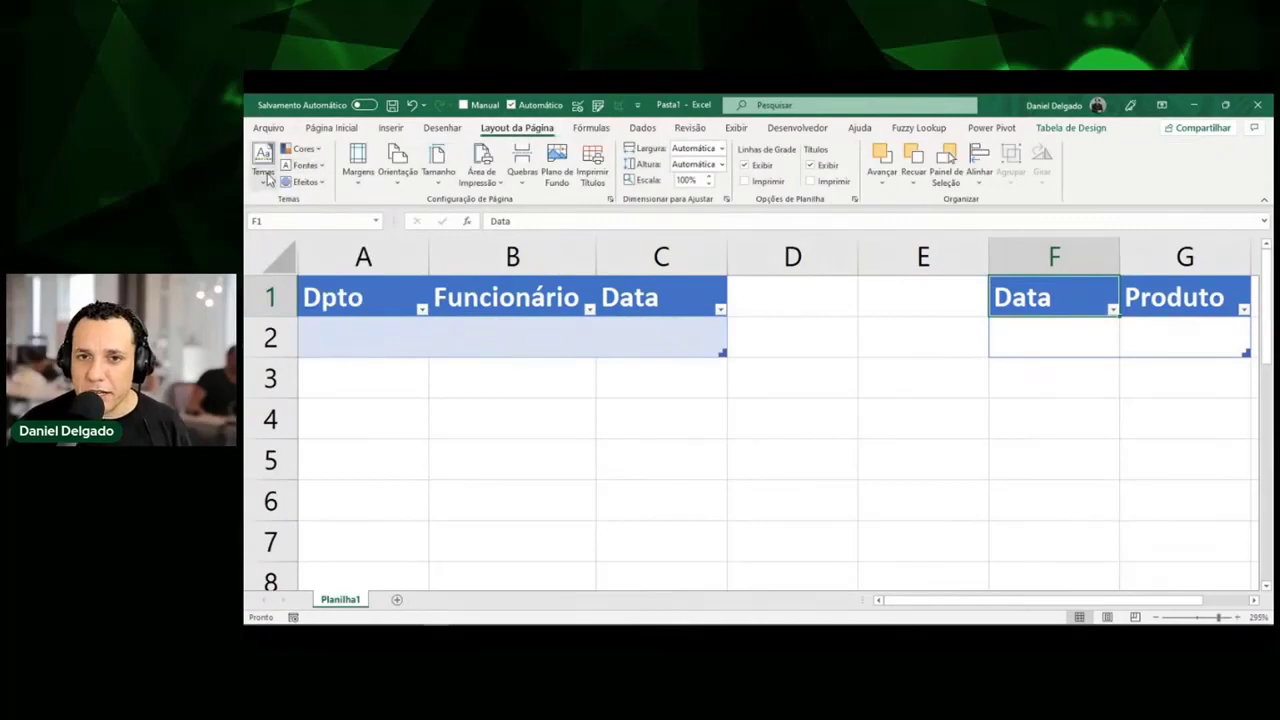
left_click(318, 150)
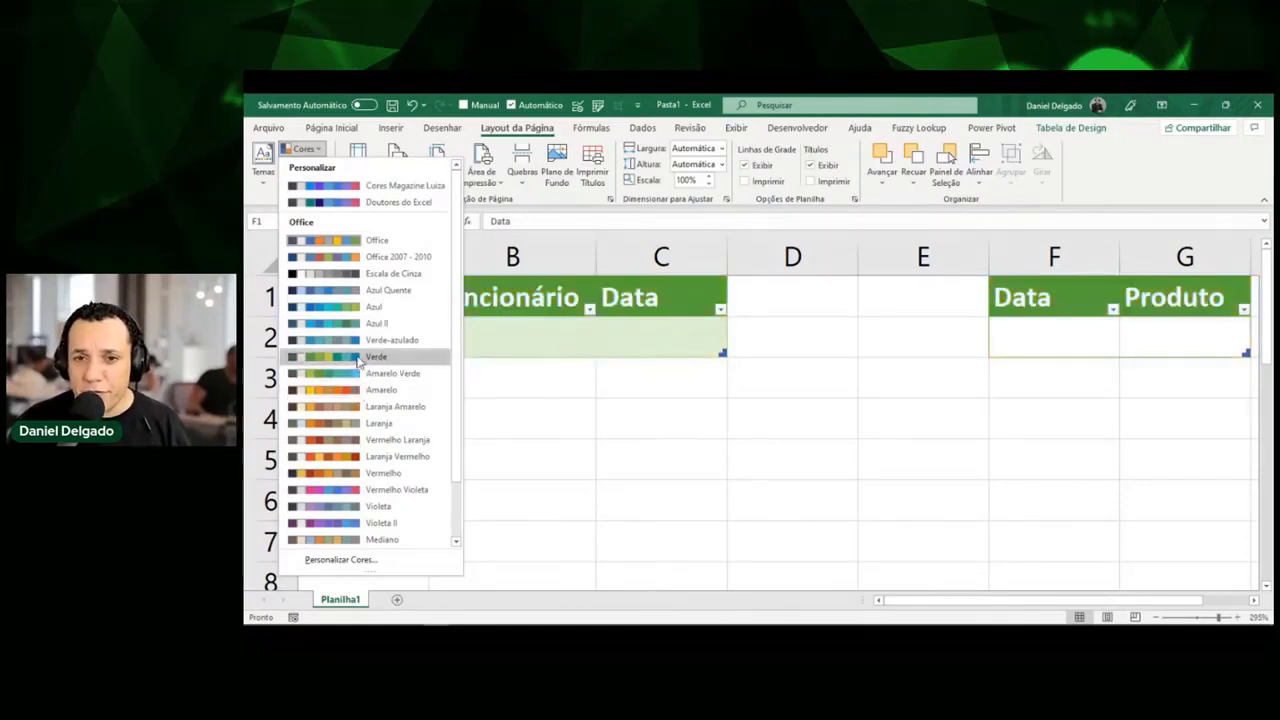
left_click(358, 359)
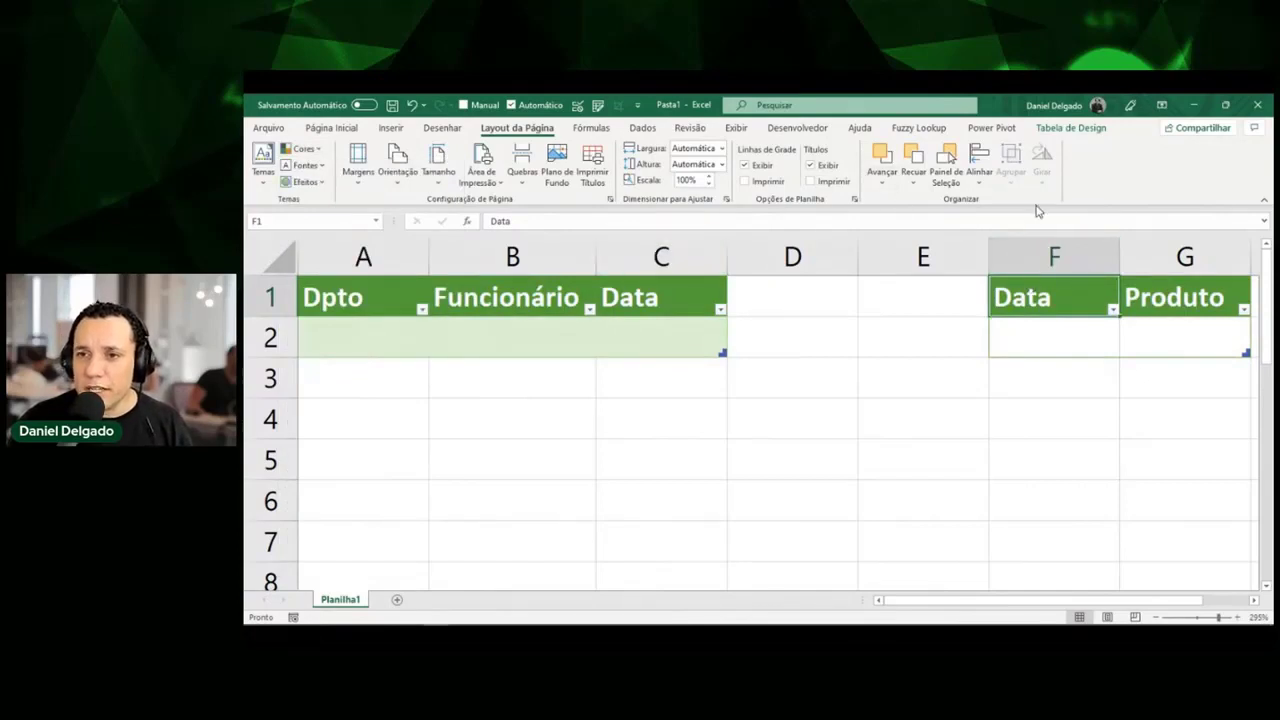
Switch the workbook theme colours to the Doutores do Excel palette.
left_click(1080, 128)
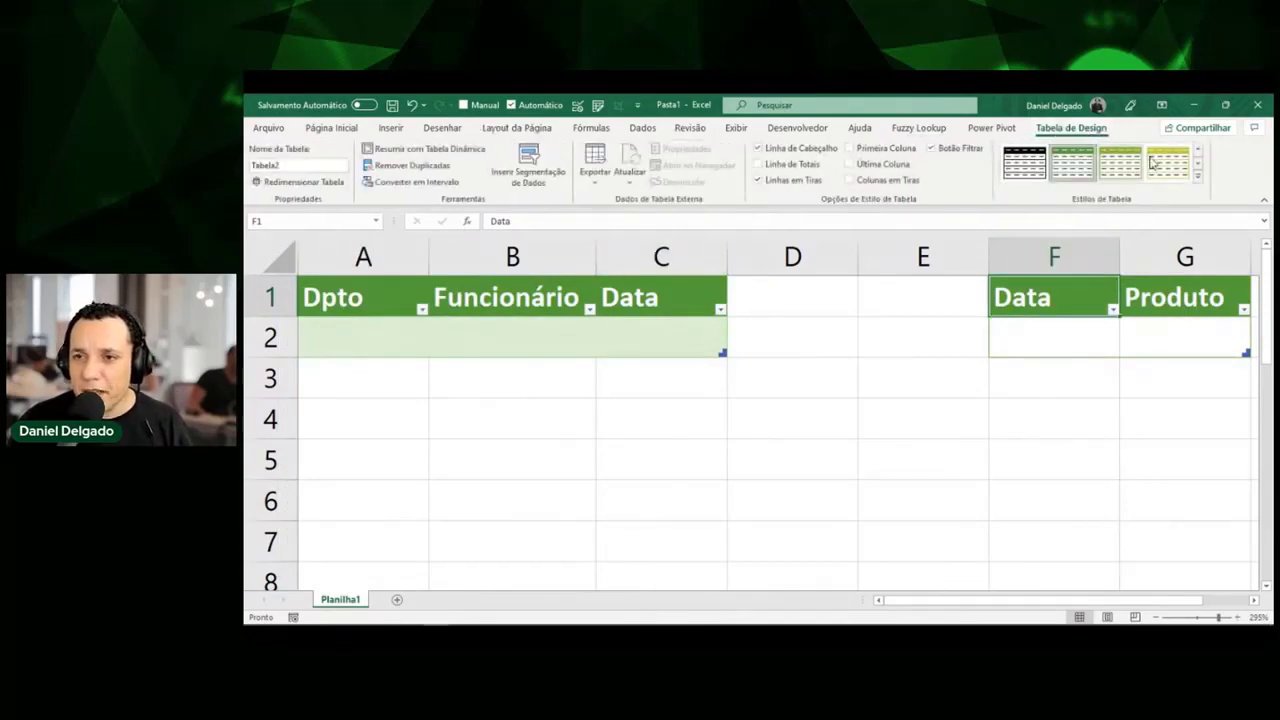
left_click(1198, 176)
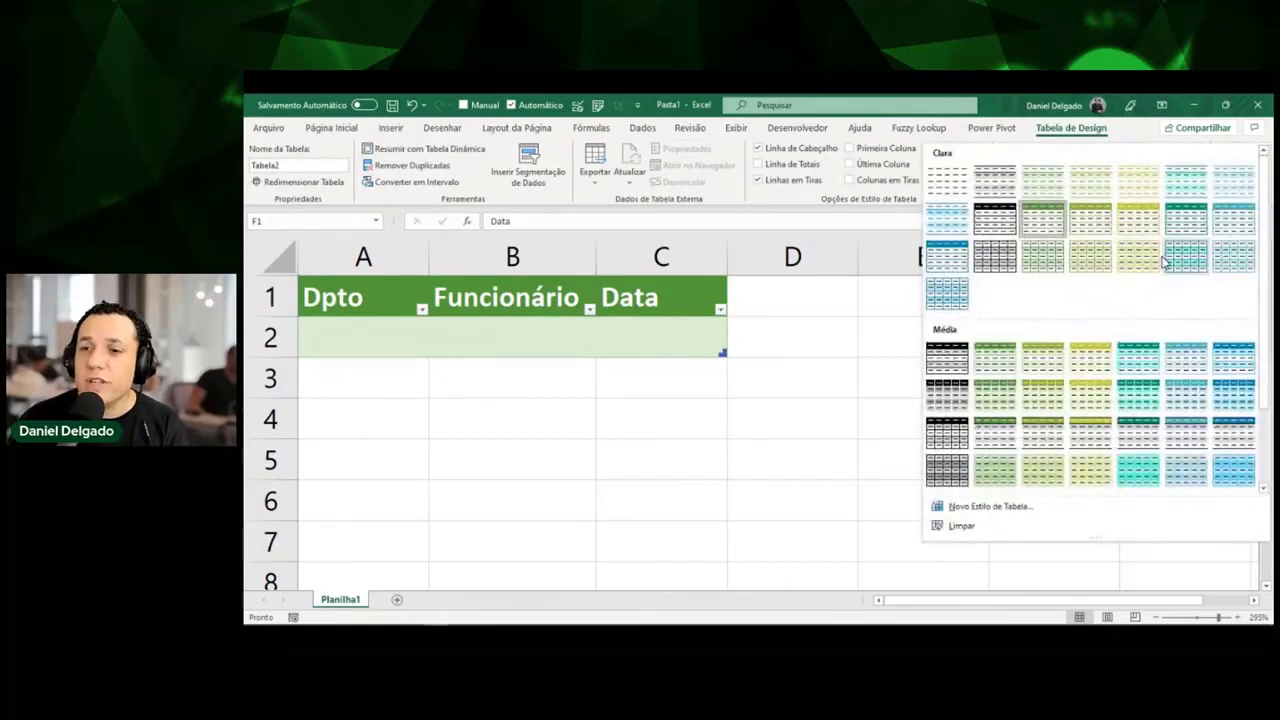
left_click(850, 320)
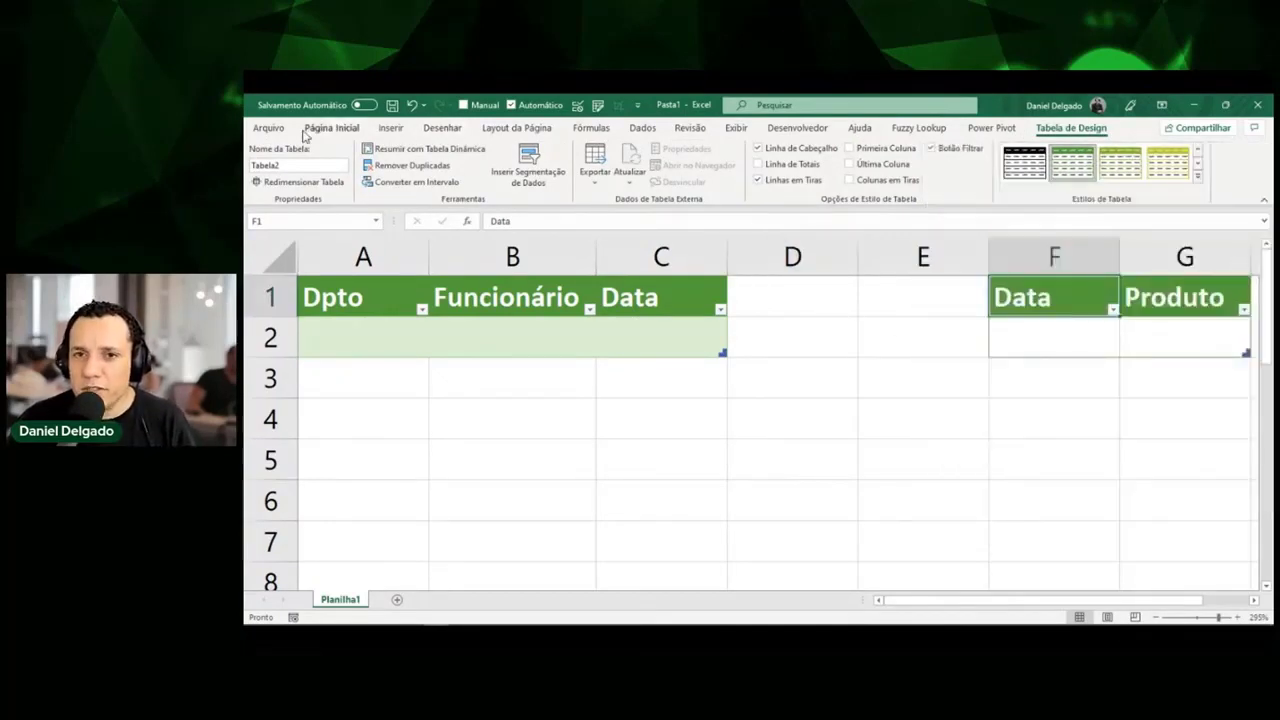
left_click(490, 130)
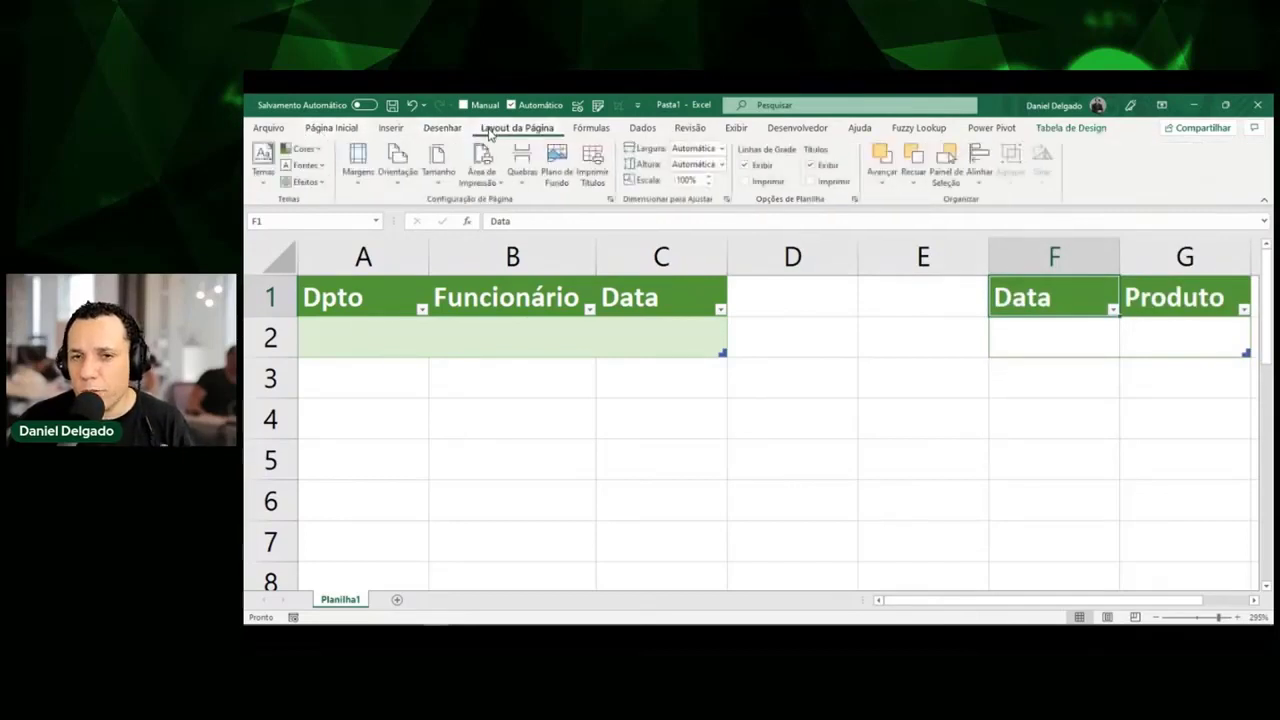
left_click(303, 149)
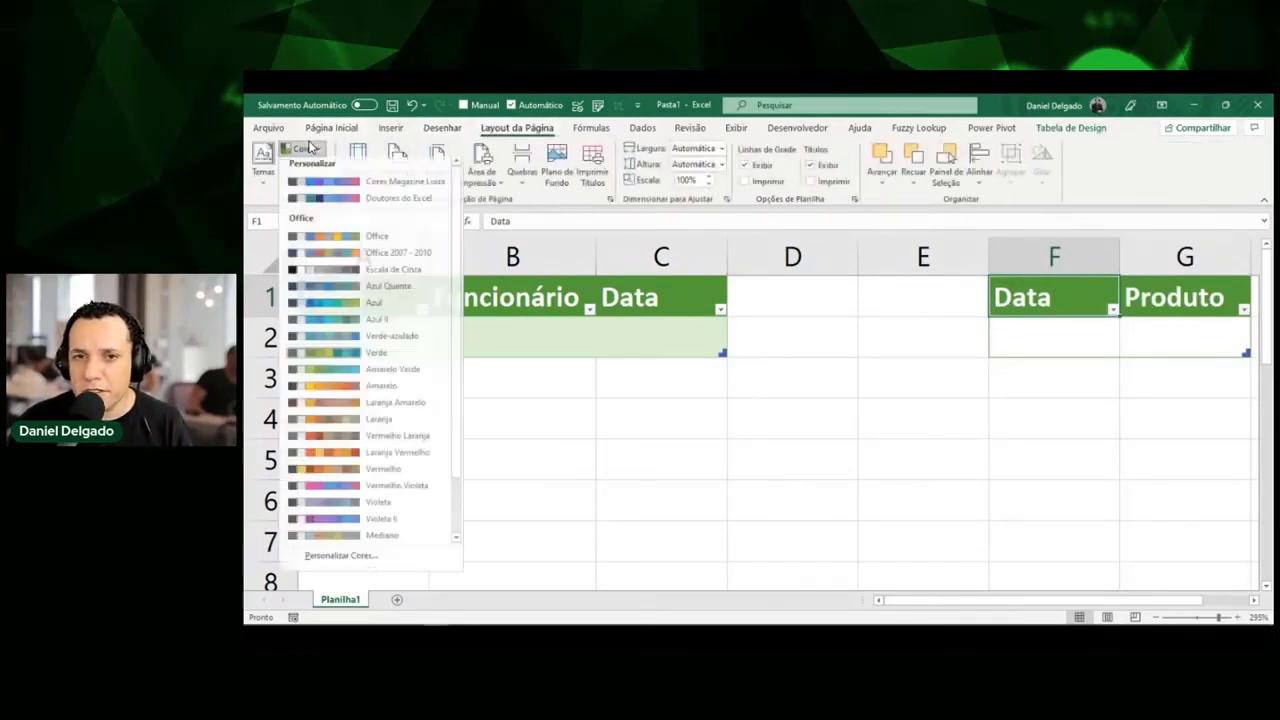
left_click(388, 204)
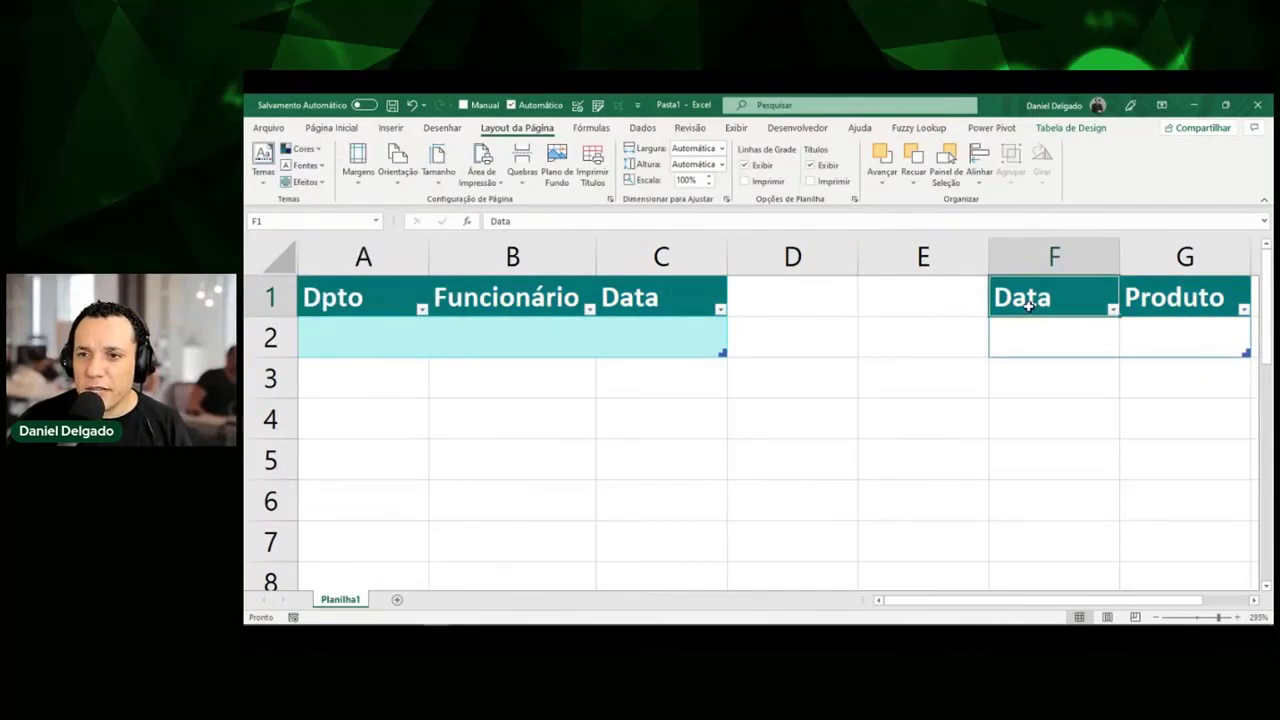
Give the Data/Produto table the teal Medium table style.
left_click(1090, 130)
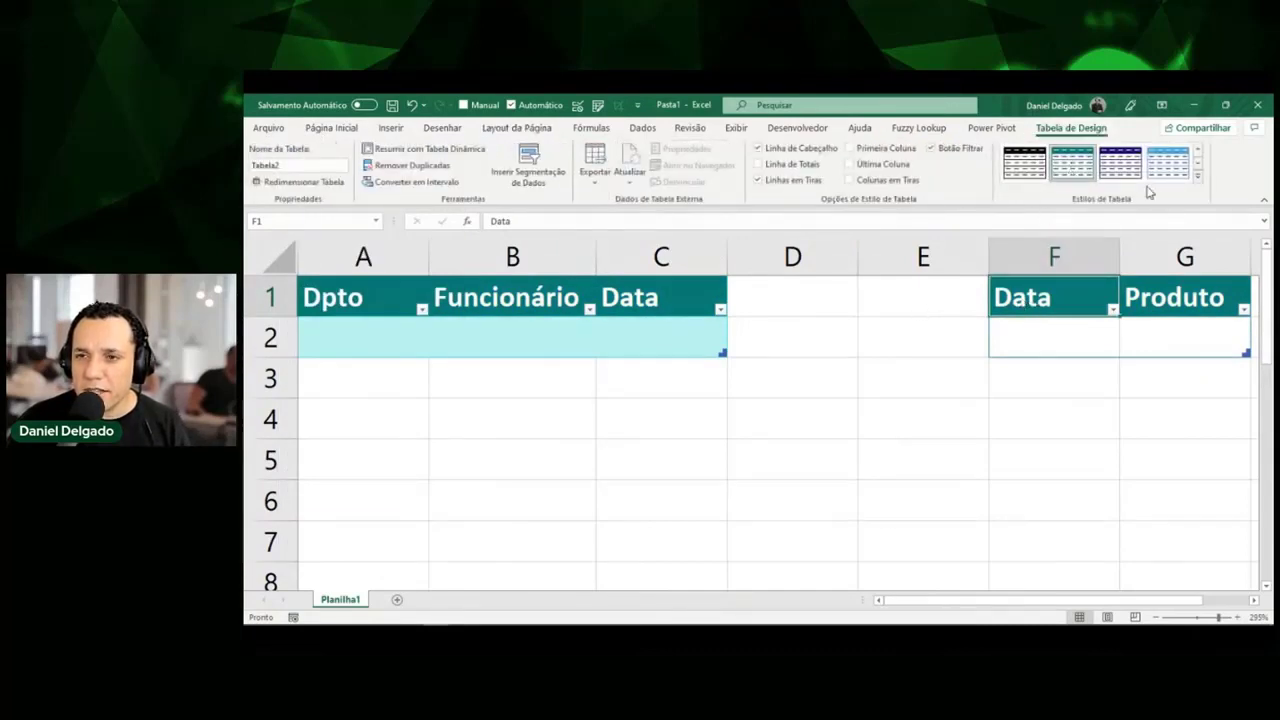
left_click(1196, 176)
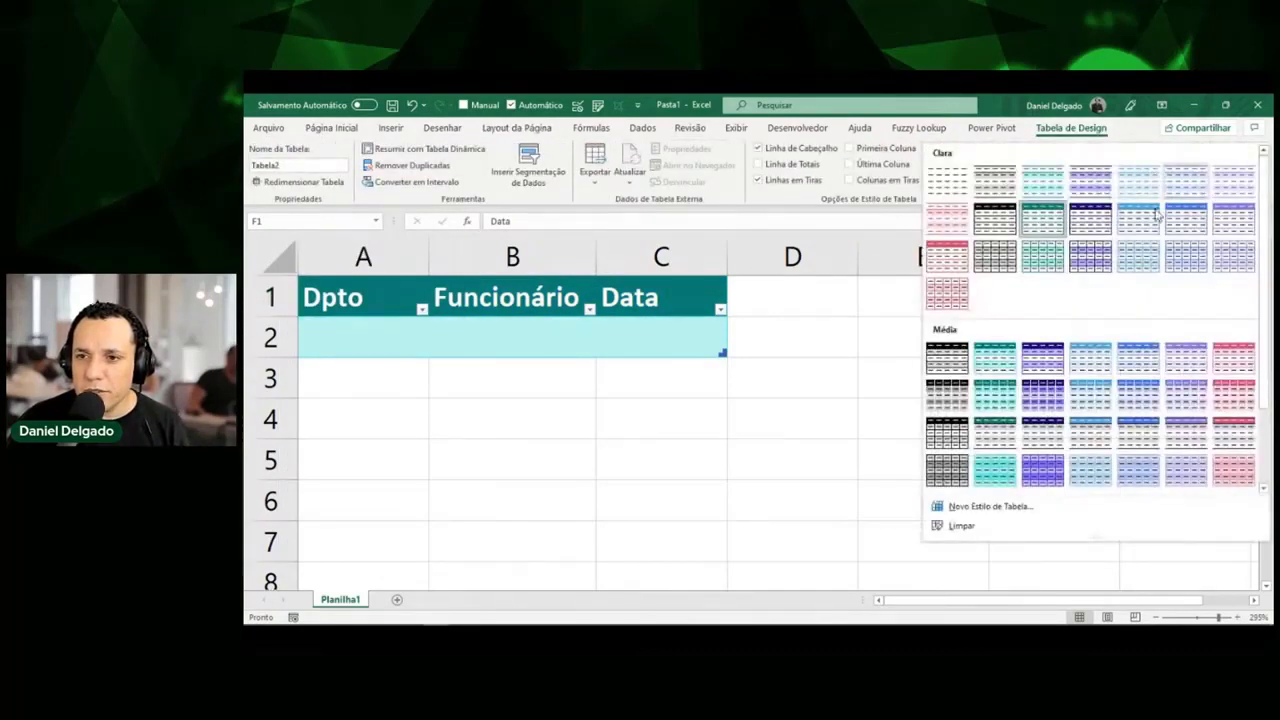
left_click(1048, 352)
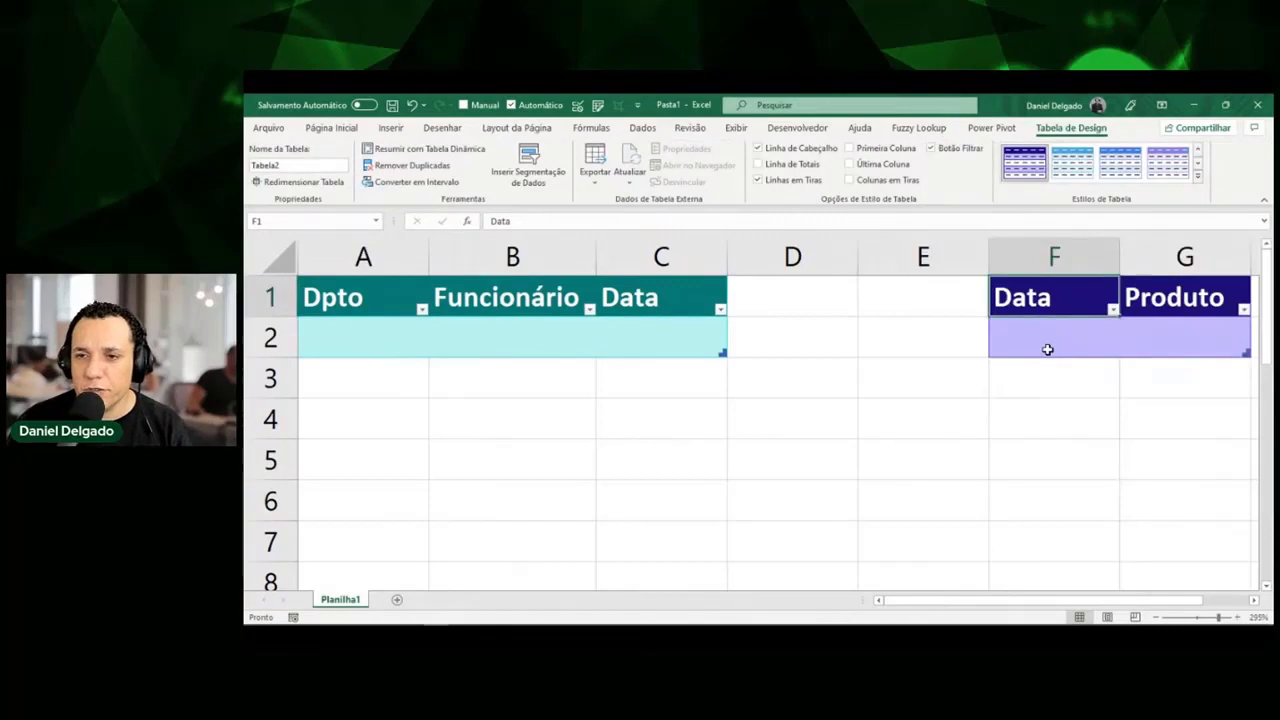
left_click(1196, 180)
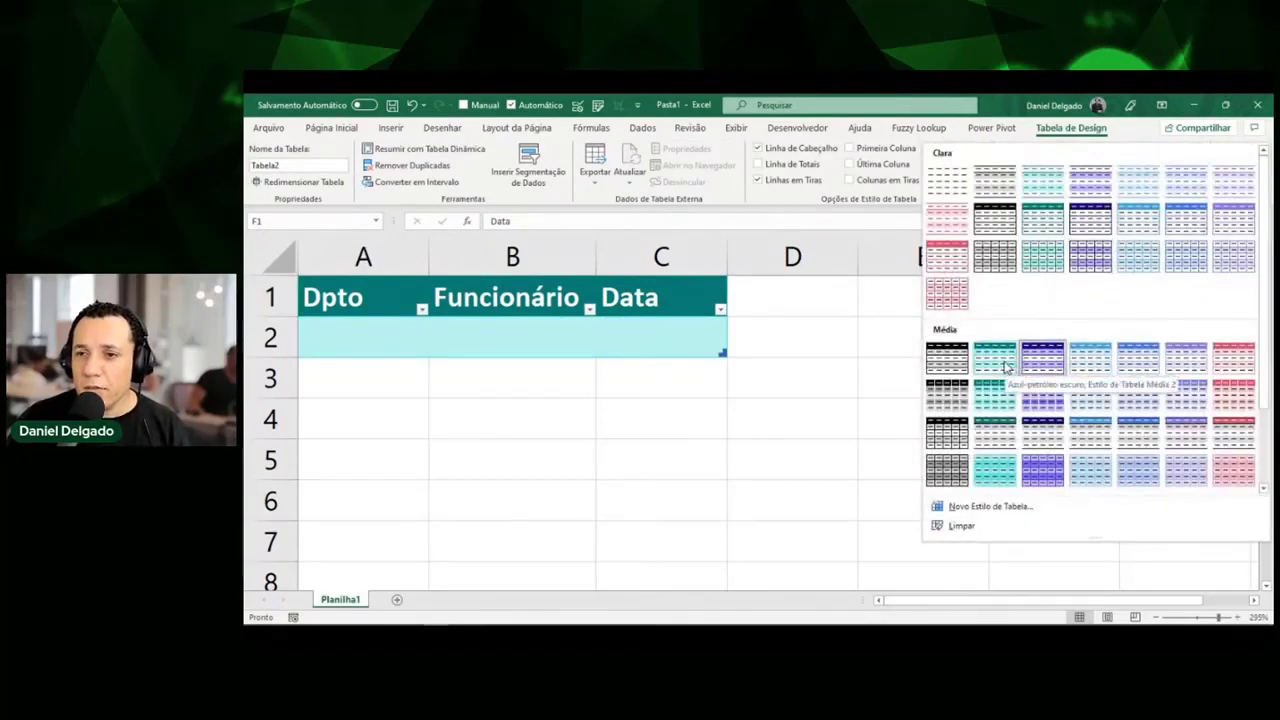
left_click(1004, 360)
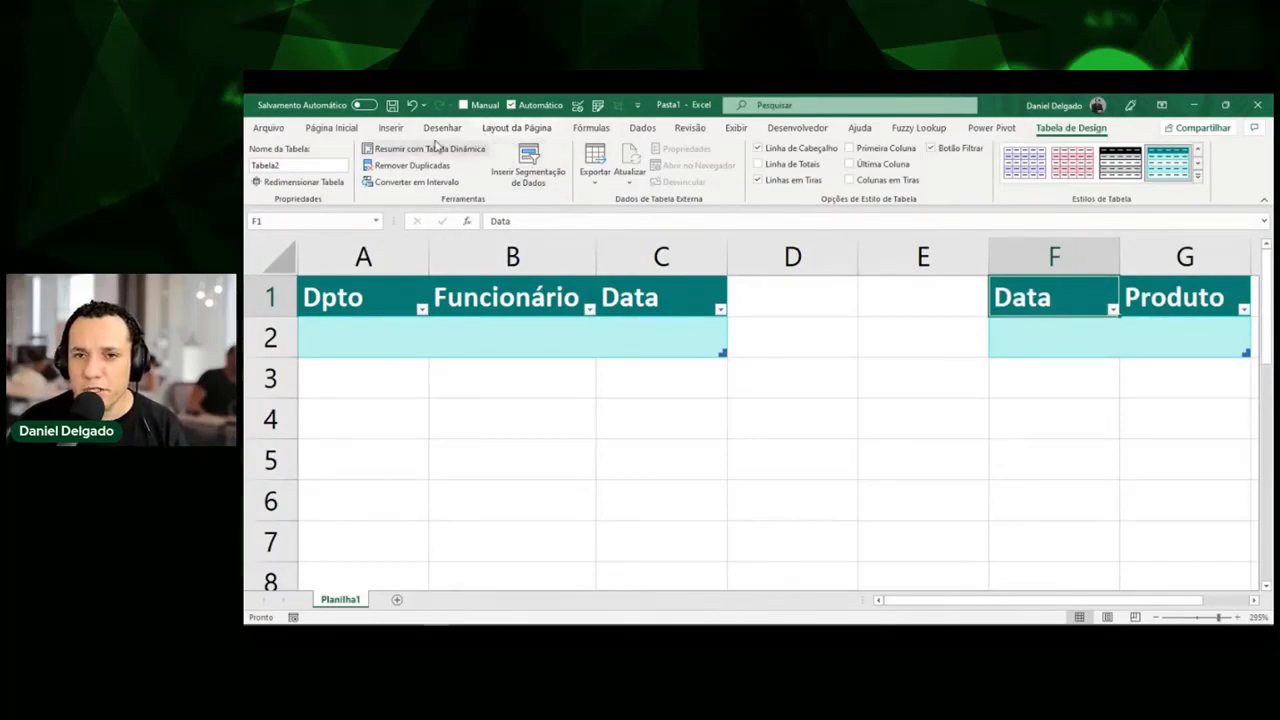
Set the workbook colours back to the Office palette and select cell F2 of Tabela2.
left_click(517, 130)
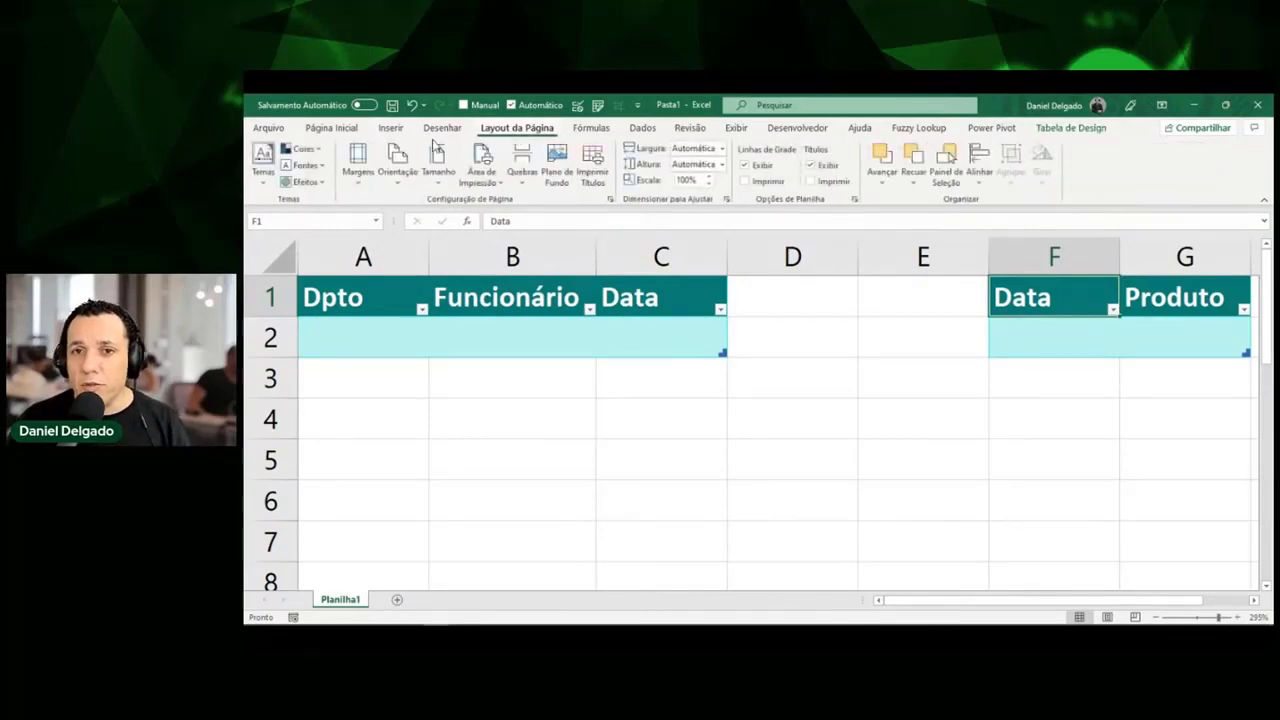
left_click(302, 149)
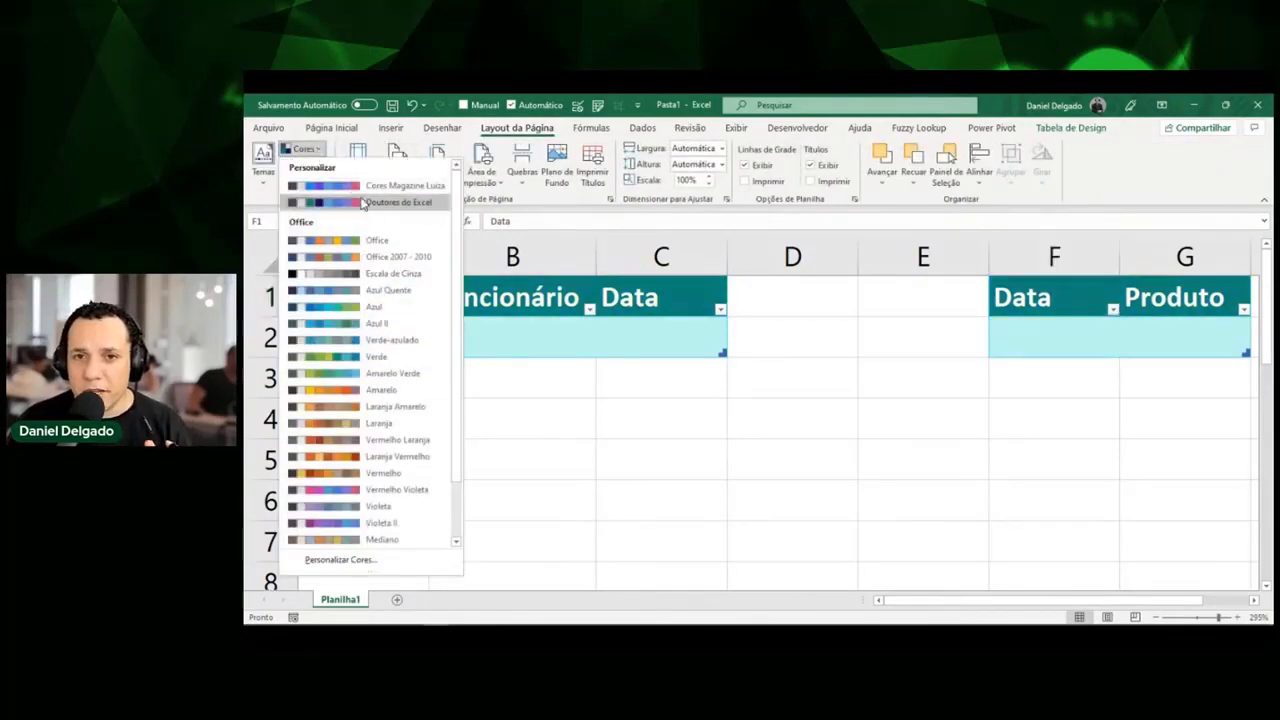
left_click(362, 240)
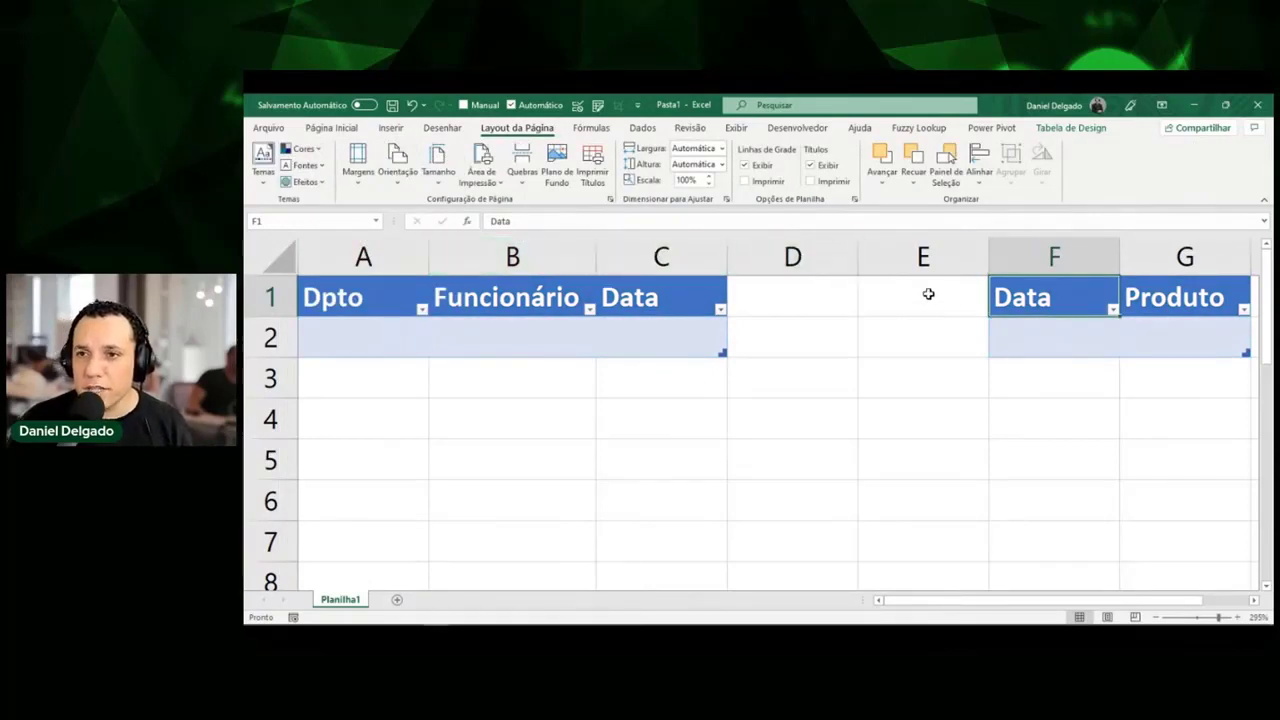
left_click(1070, 338)
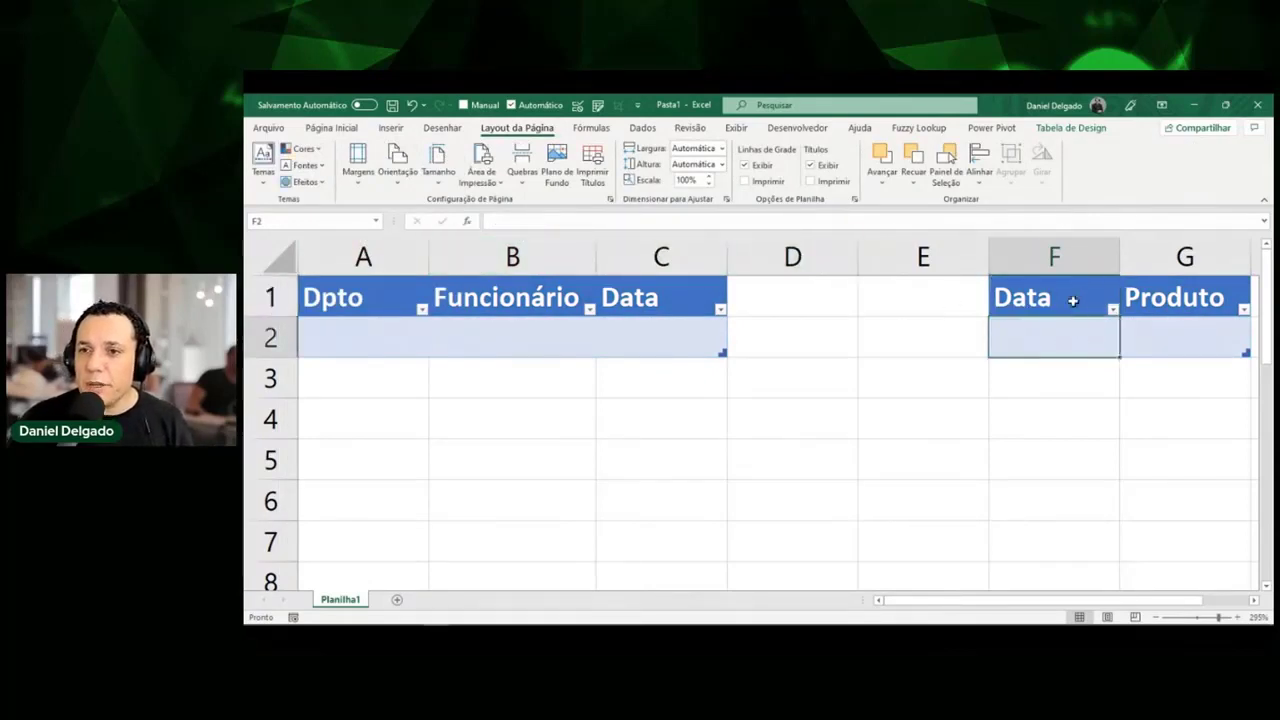
left_click(1070, 127)
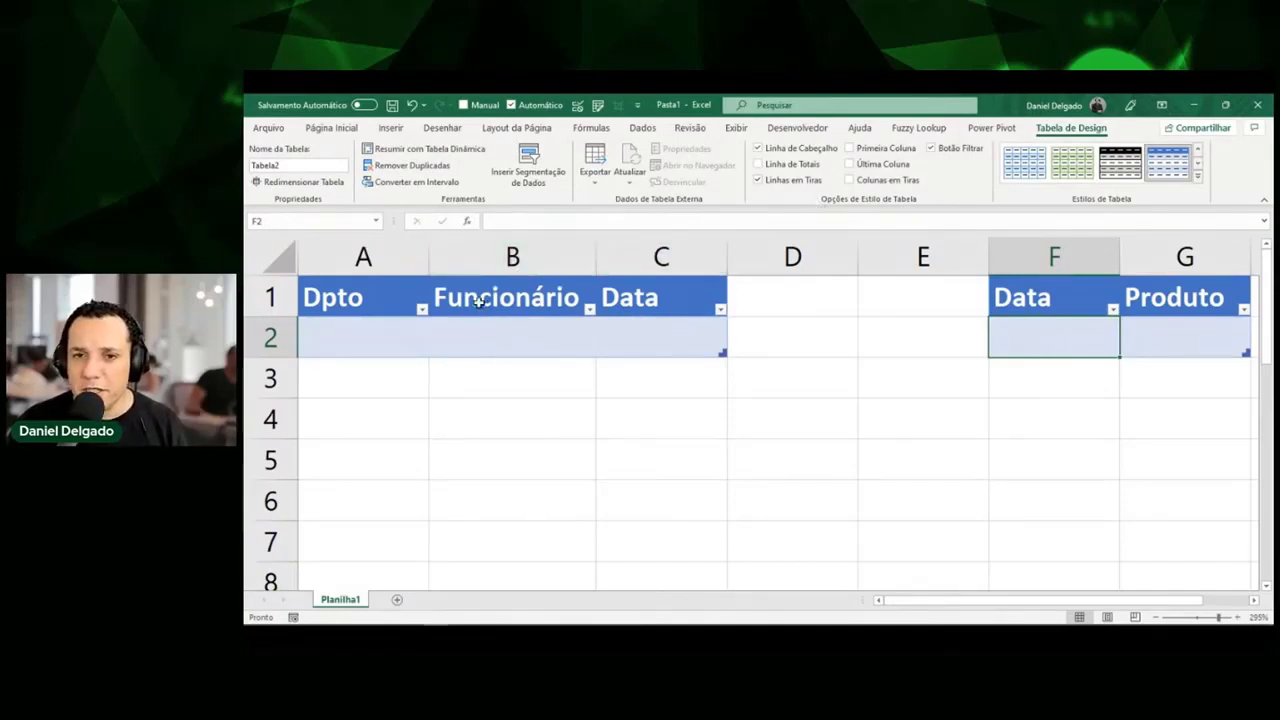
Enter departments RH, RH, Finanças, Finanças in A2:A5 of TabFolgas.
left_click(394, 338)
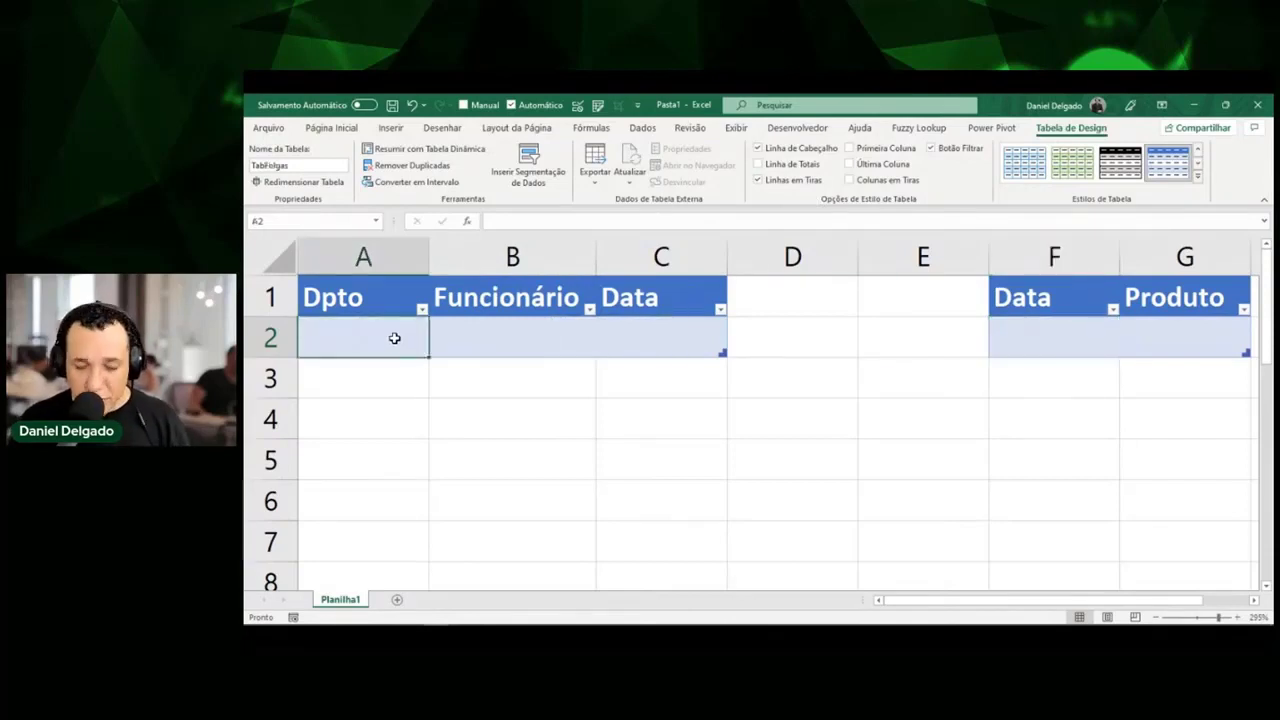
type("RH")
key("Return")
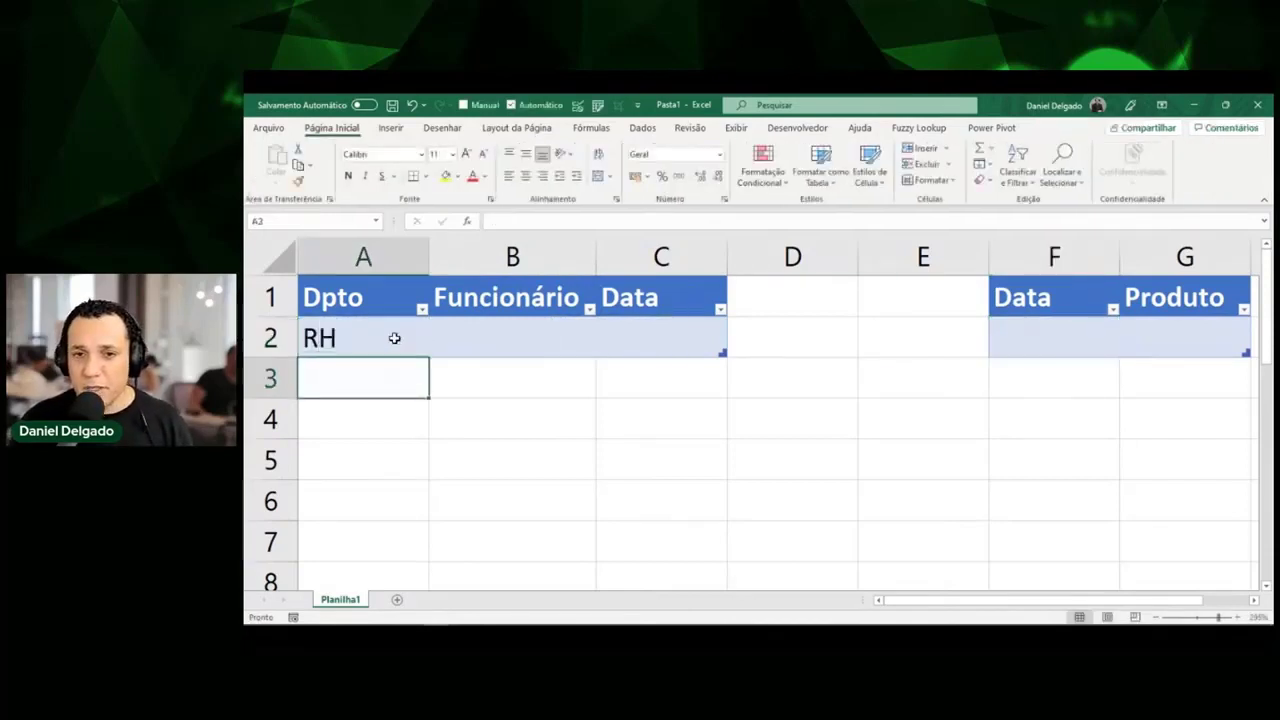
type("G")
key("BackSpace")
type("RH")
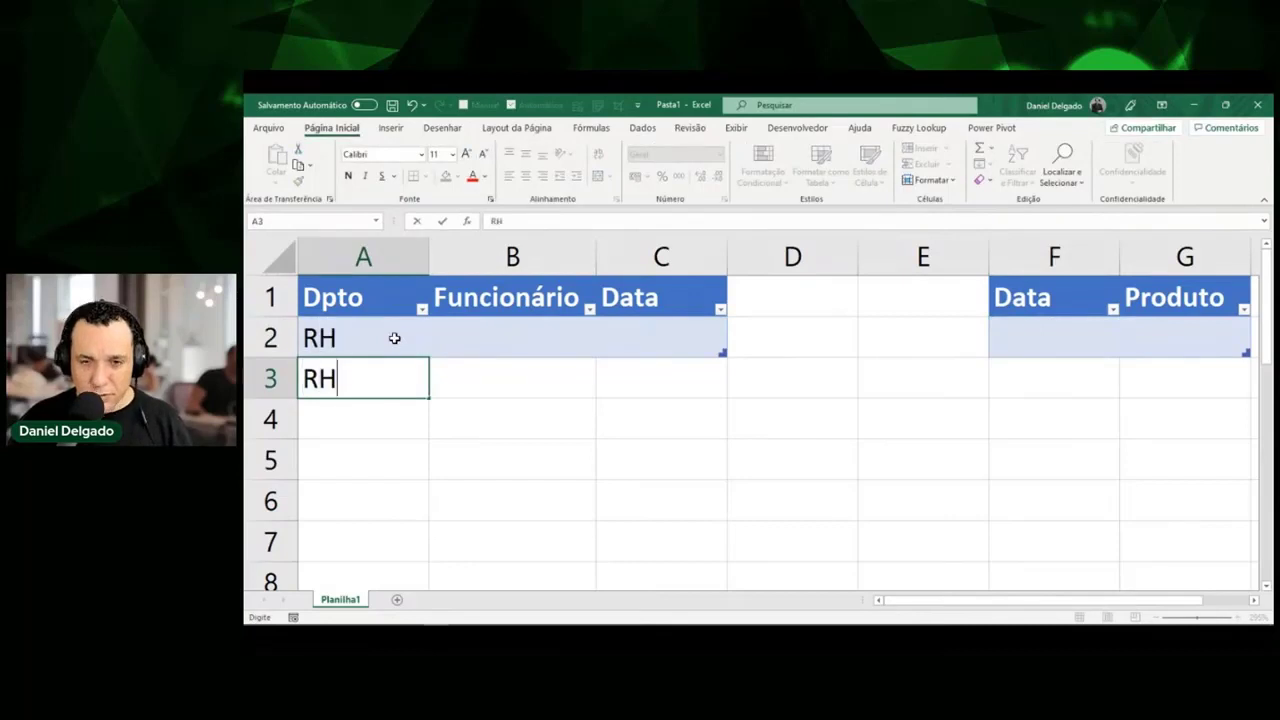
key("Return")
type("Finanças")
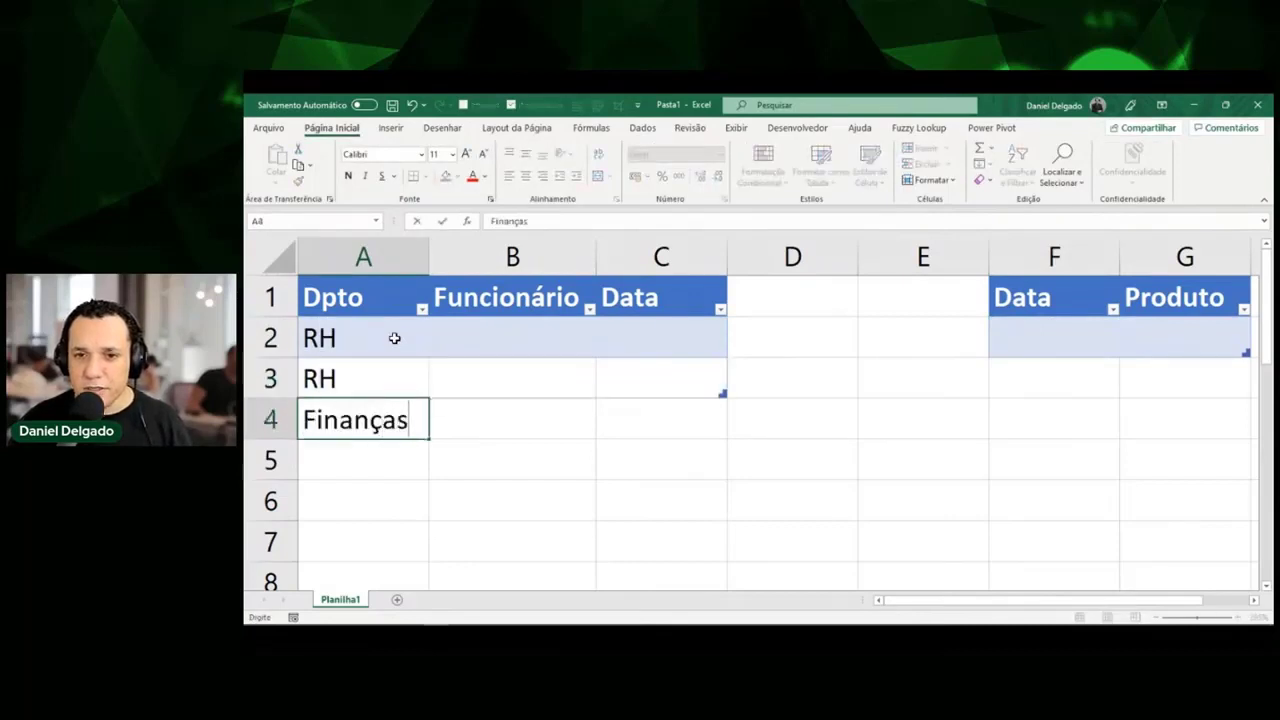
key("Return")
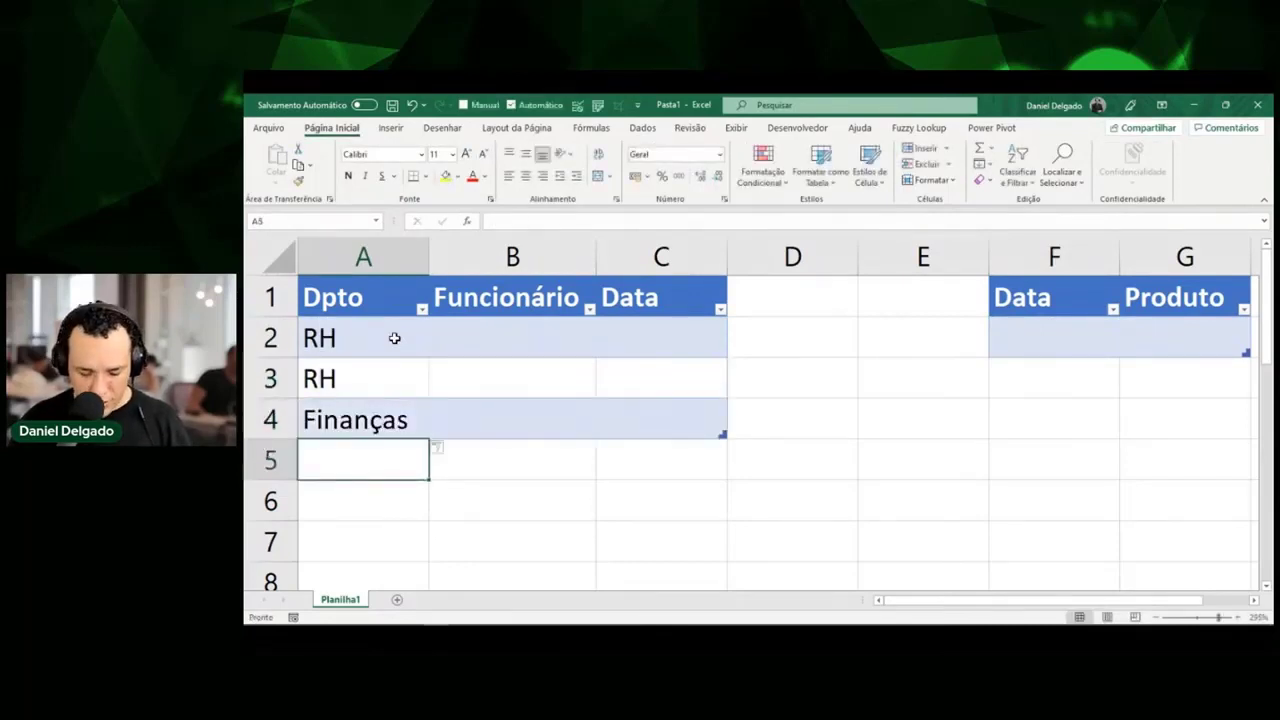
type("Finanças")
key("Return")
key("Up")
key("Up")
key("Up")
key("Up")
key("Right")
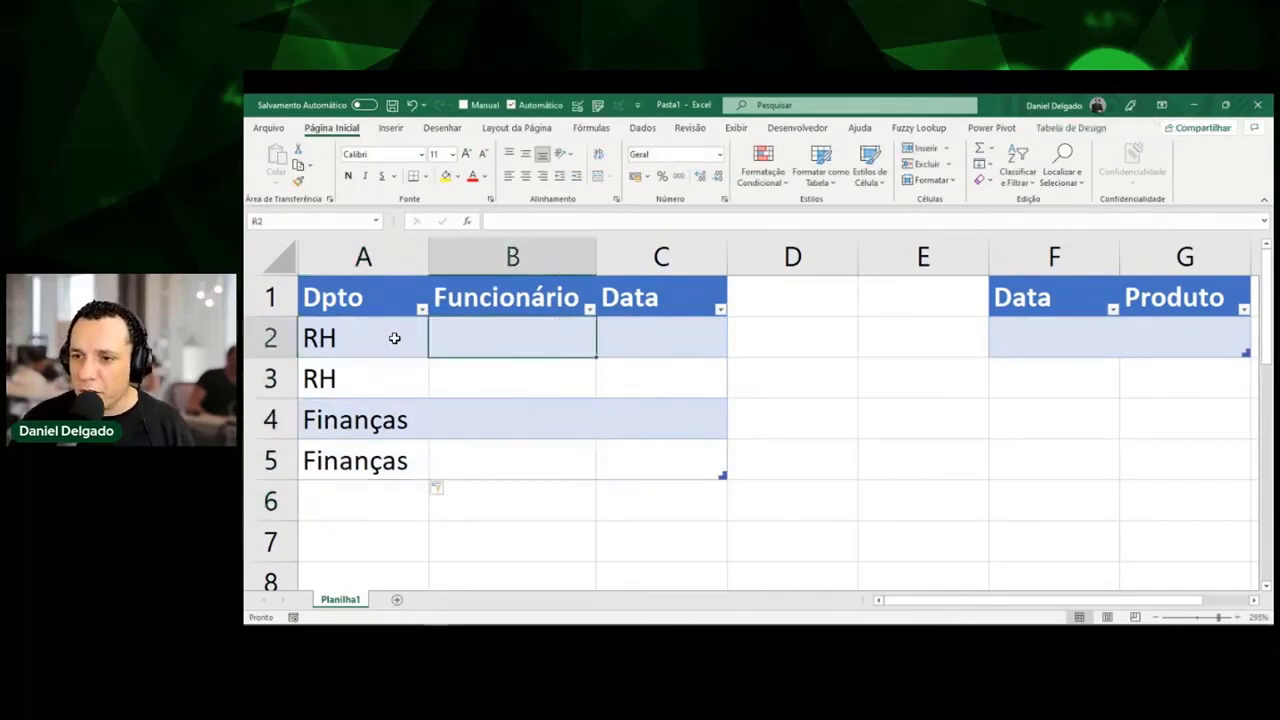
Enter the four employee names in B2:B5 under Funcionário.
type("Alessa")
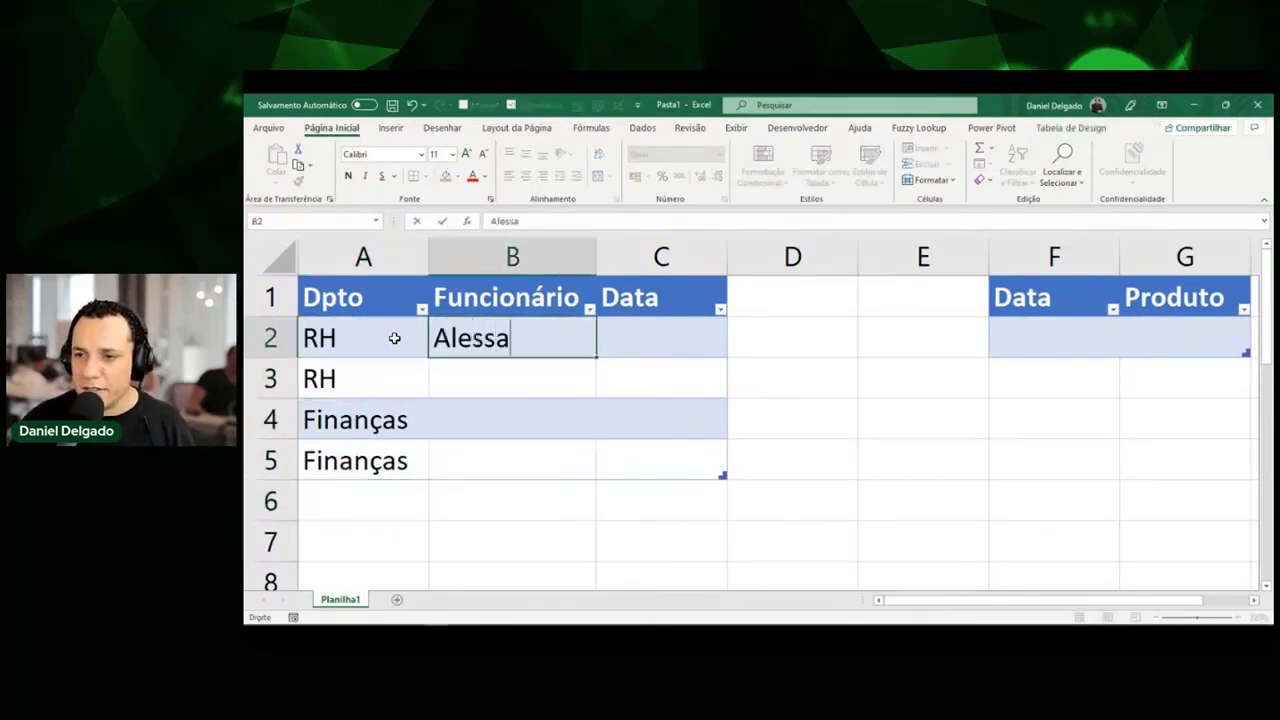
type("ndra")
key("Return")
type("Shirlei")
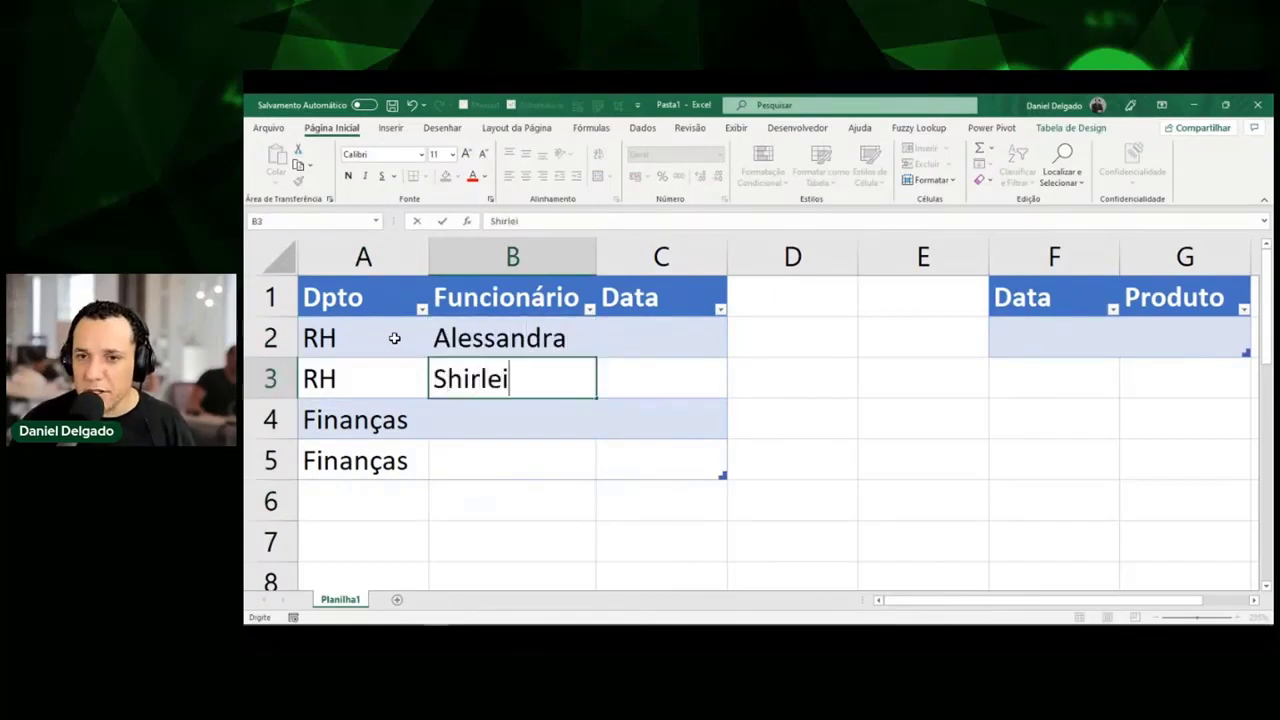
key("BackSpace")
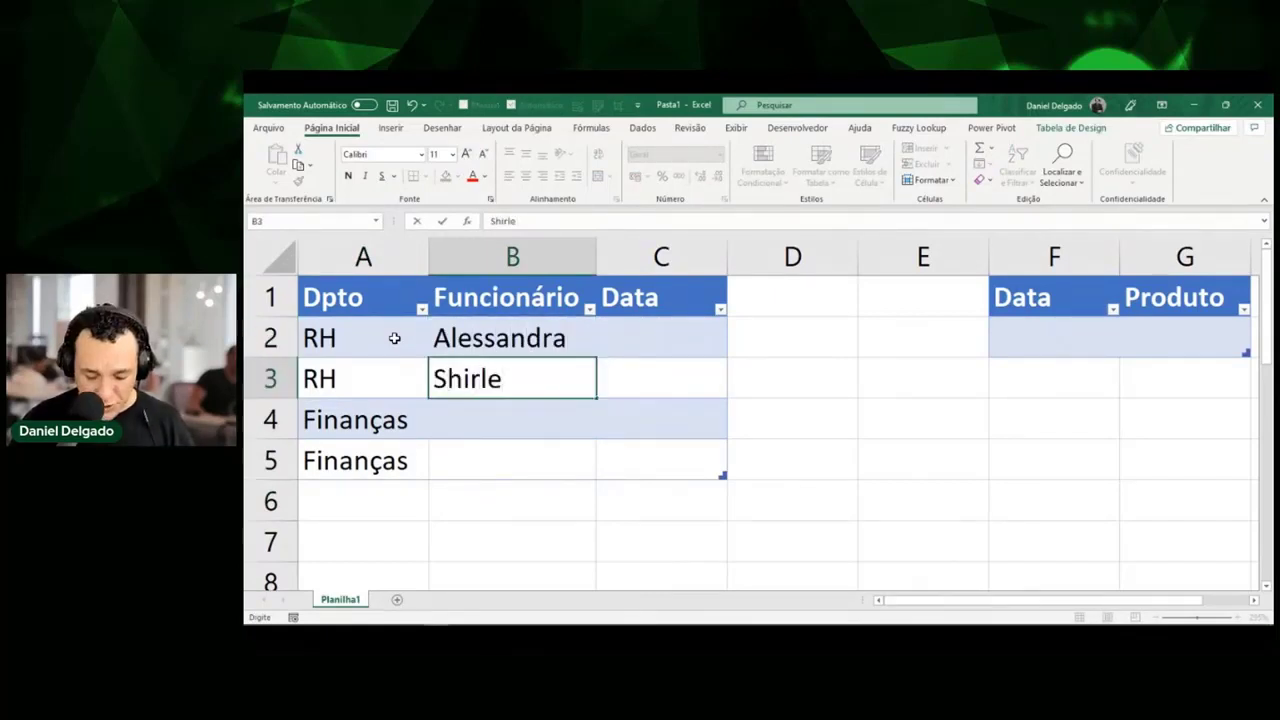
type("y")
key("Return")
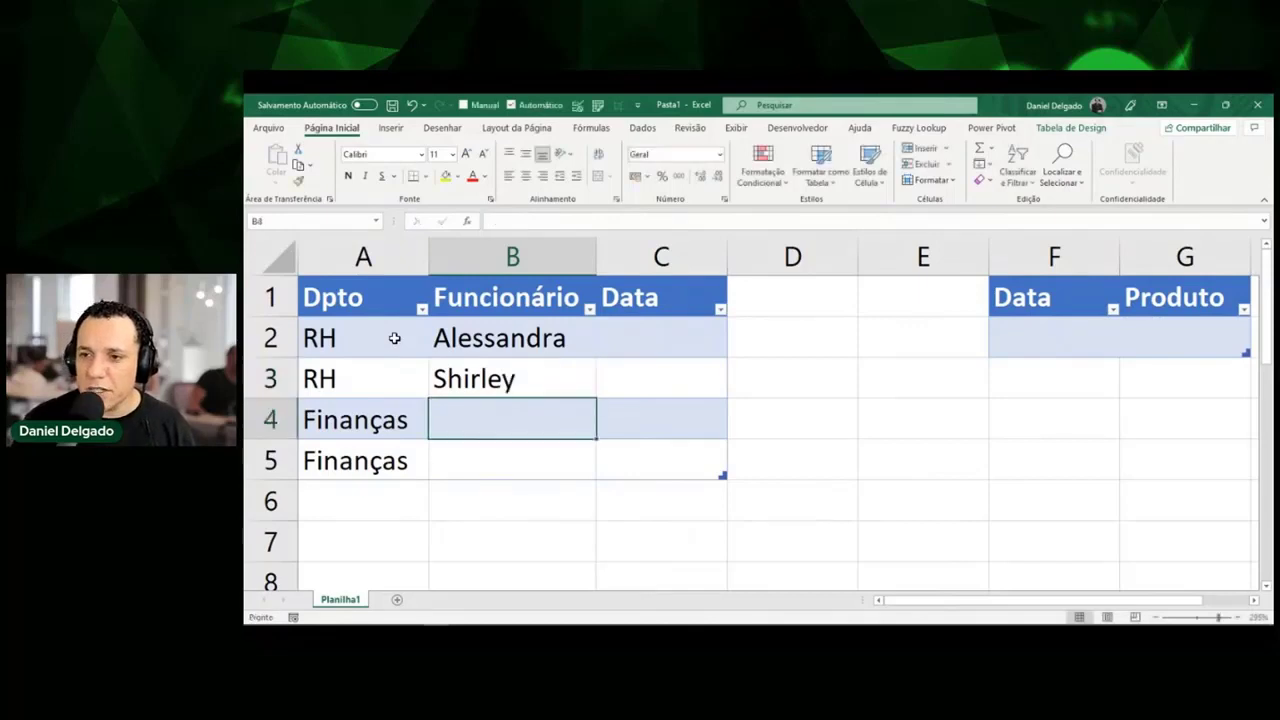
type("Leonardo")
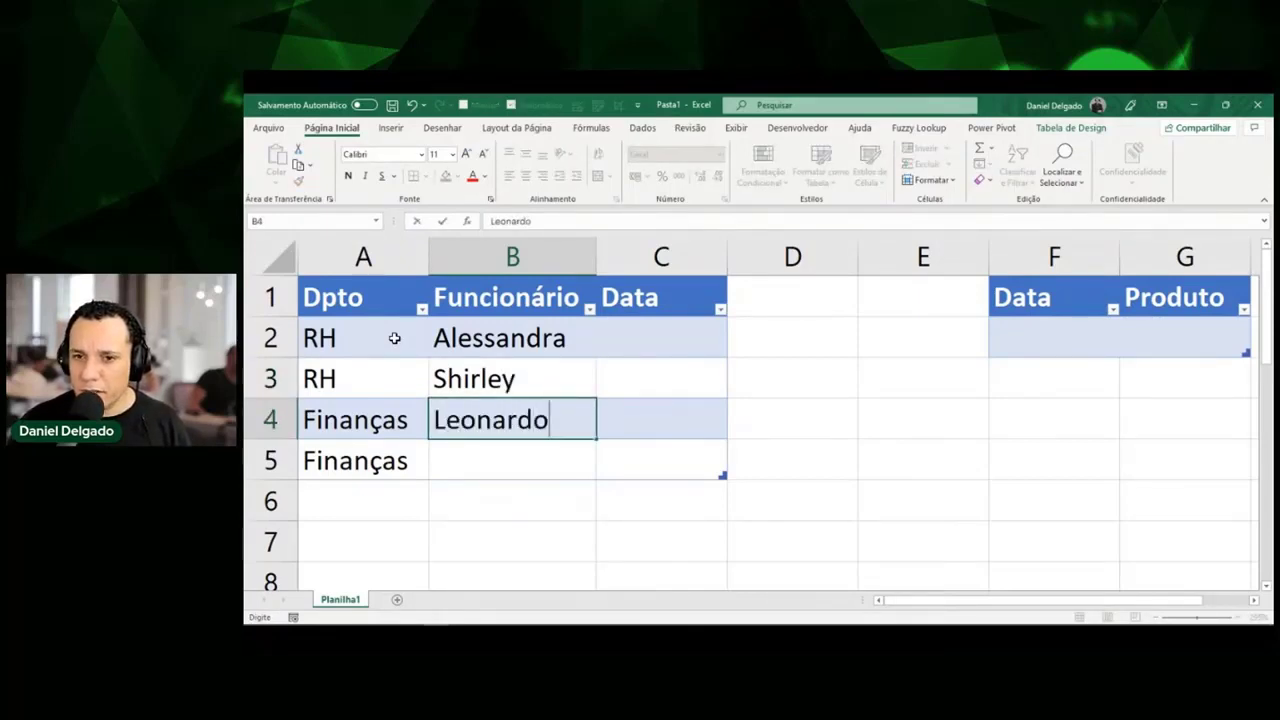
key("Return")
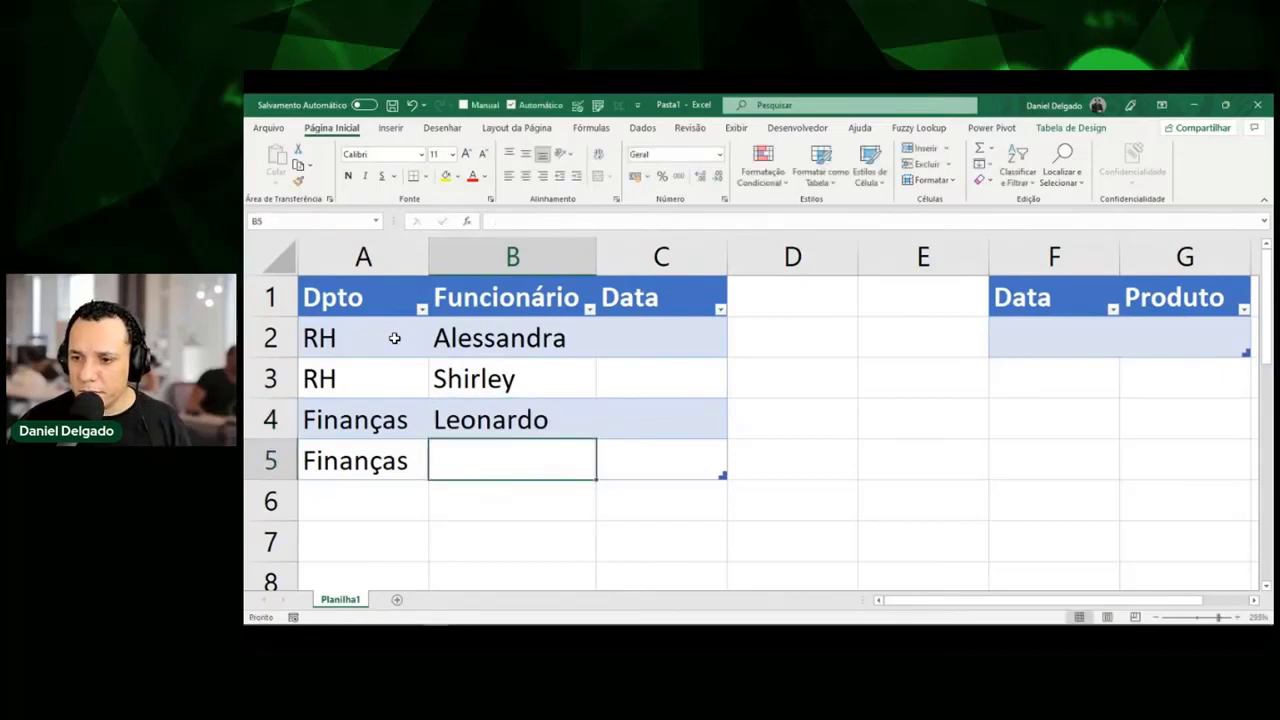
type("Angela")
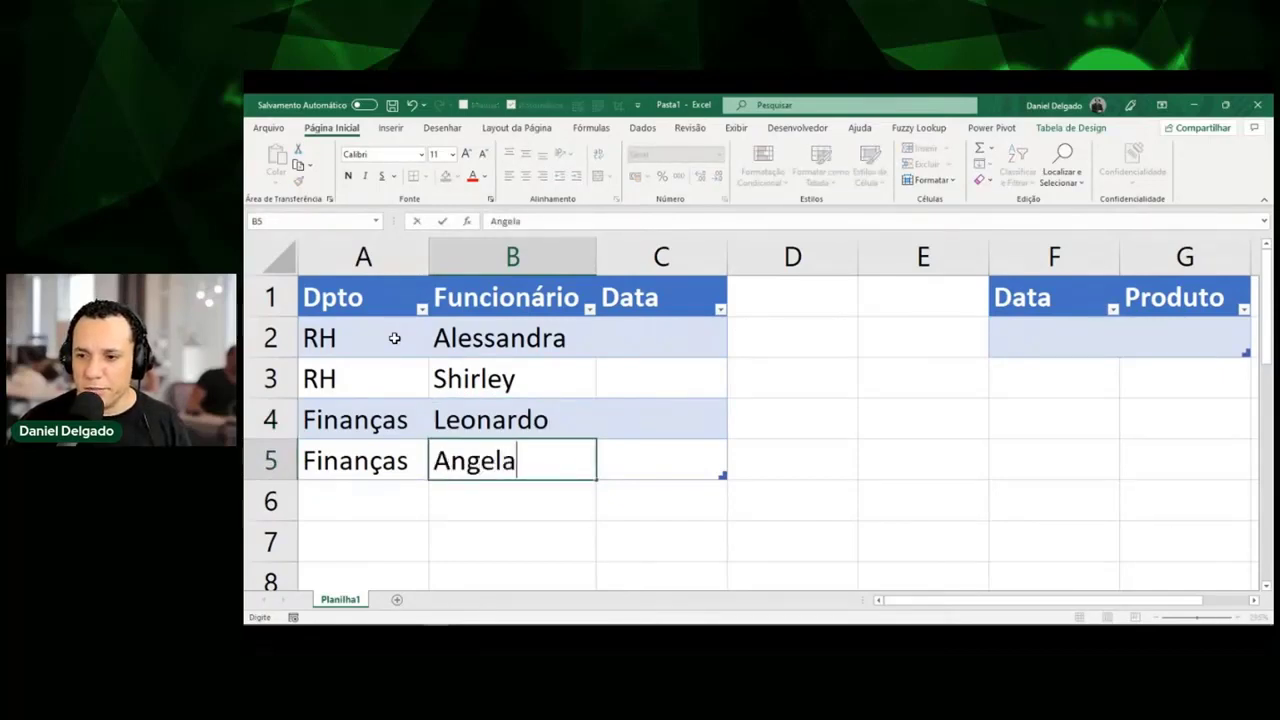
key("Return")
key("Up")
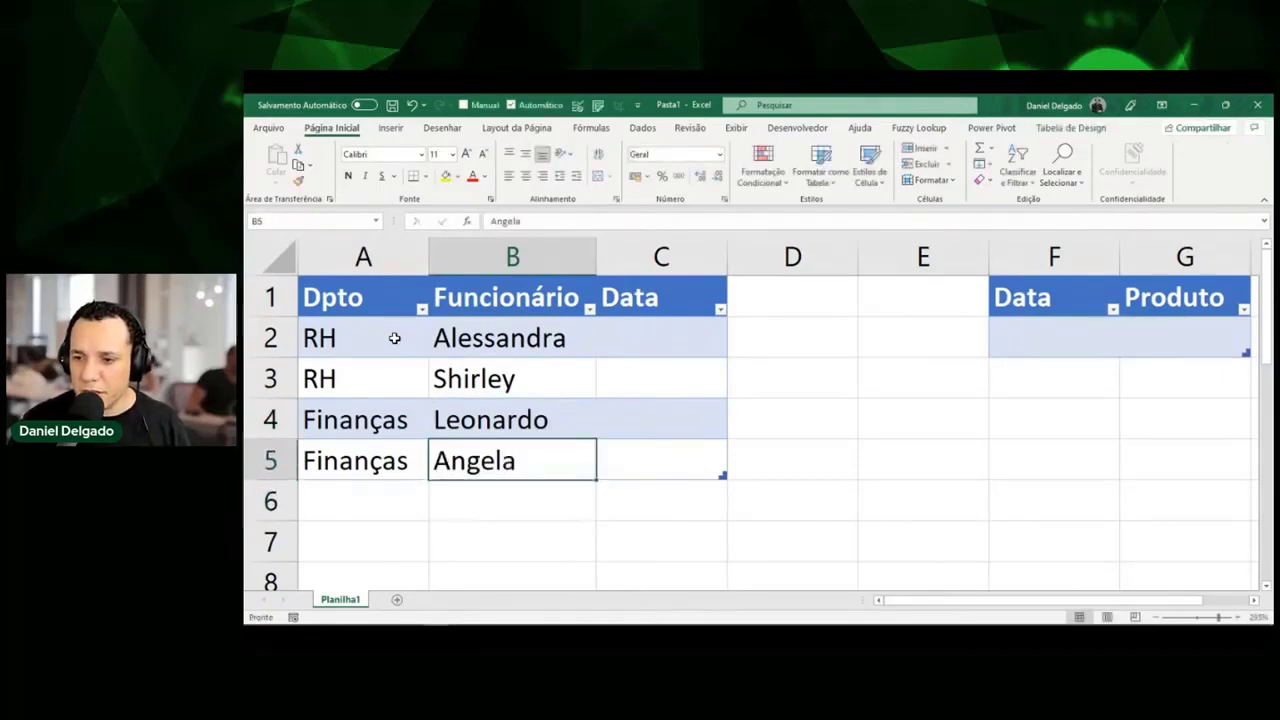
Fill Data cells C2:C5 with dates from 25/10/2021 through 28/10/2021.
left_click(684, 361)
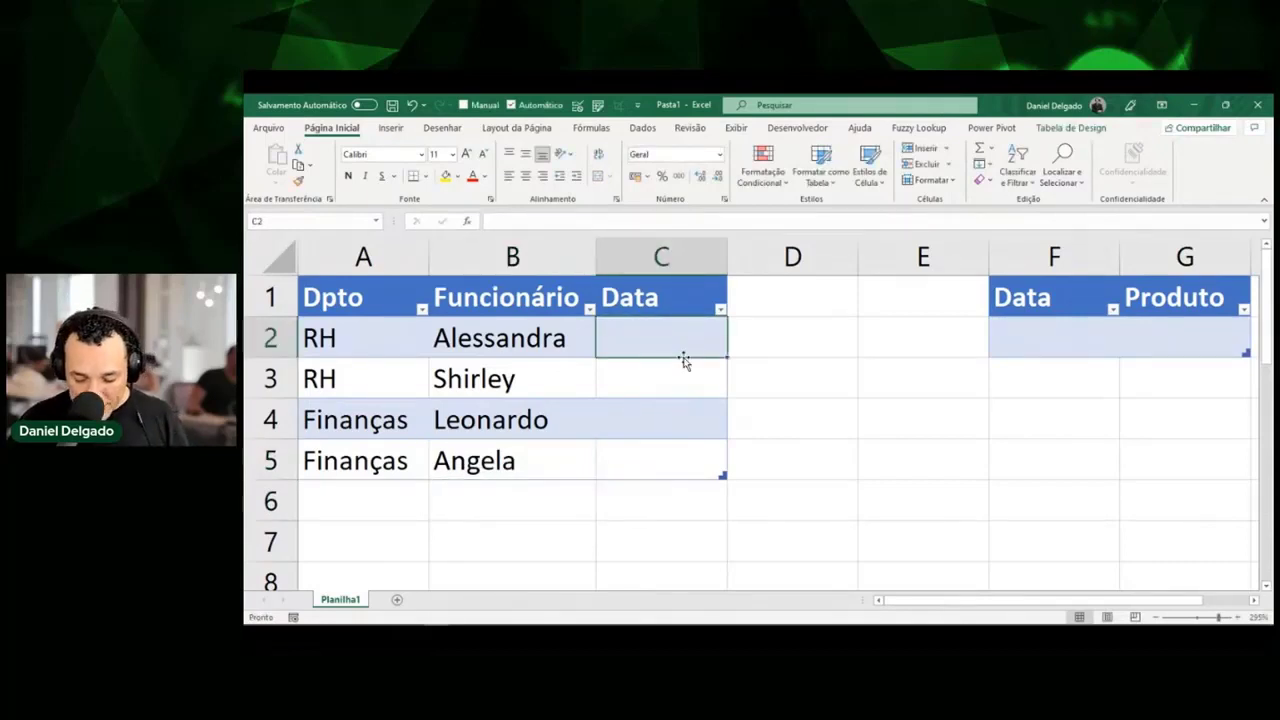
key("ctrl+semicolon")
key("Return")
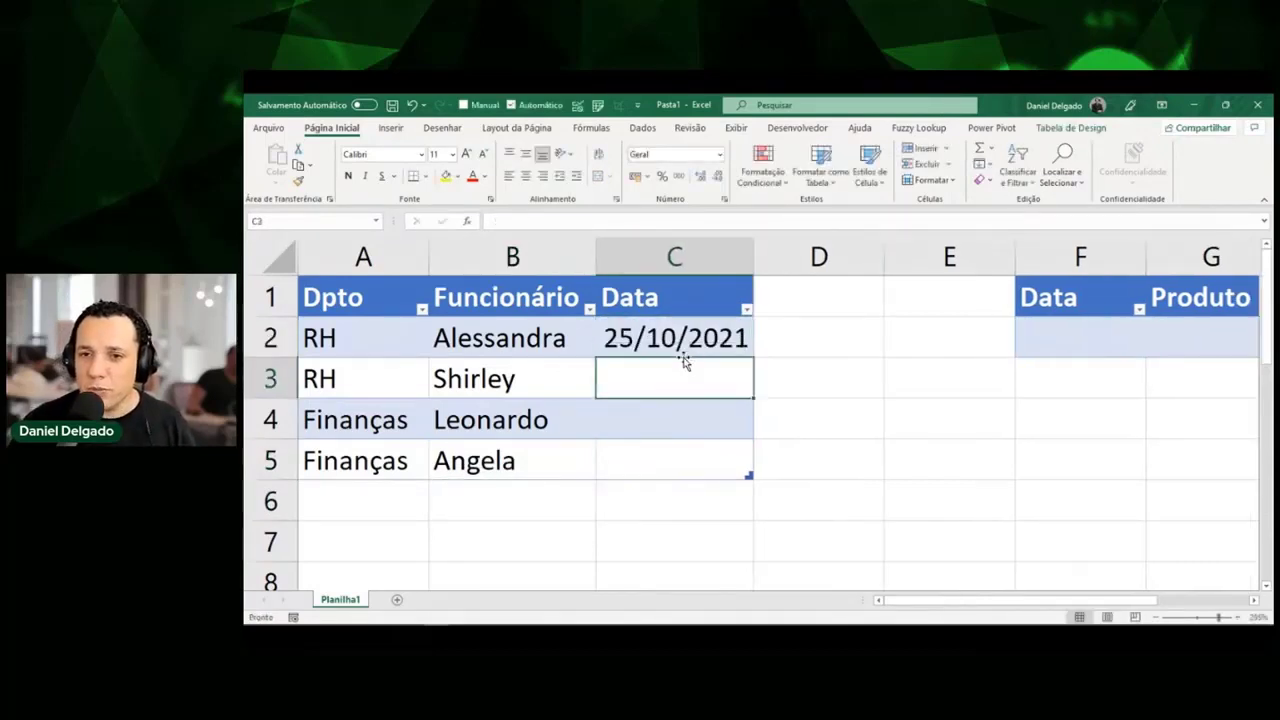
left_click(729, 339)
left_click_drag(752, 357, 750, 490)
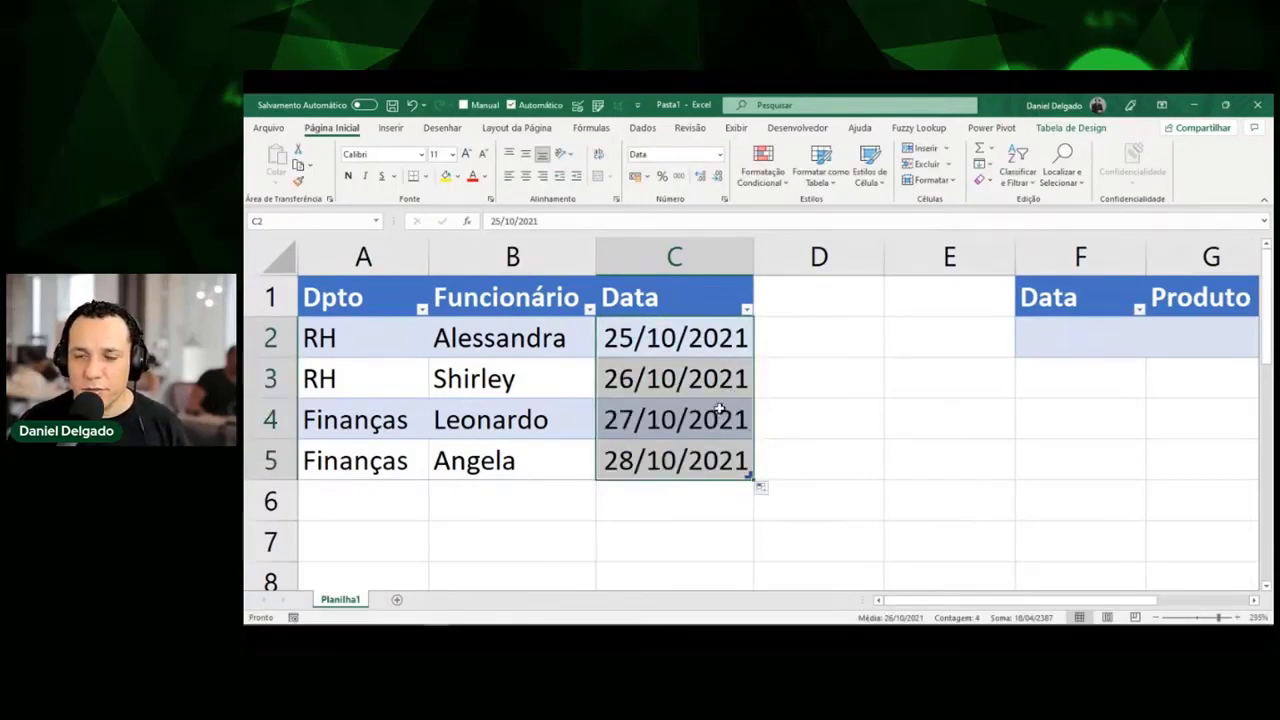
left_click(801, 292)
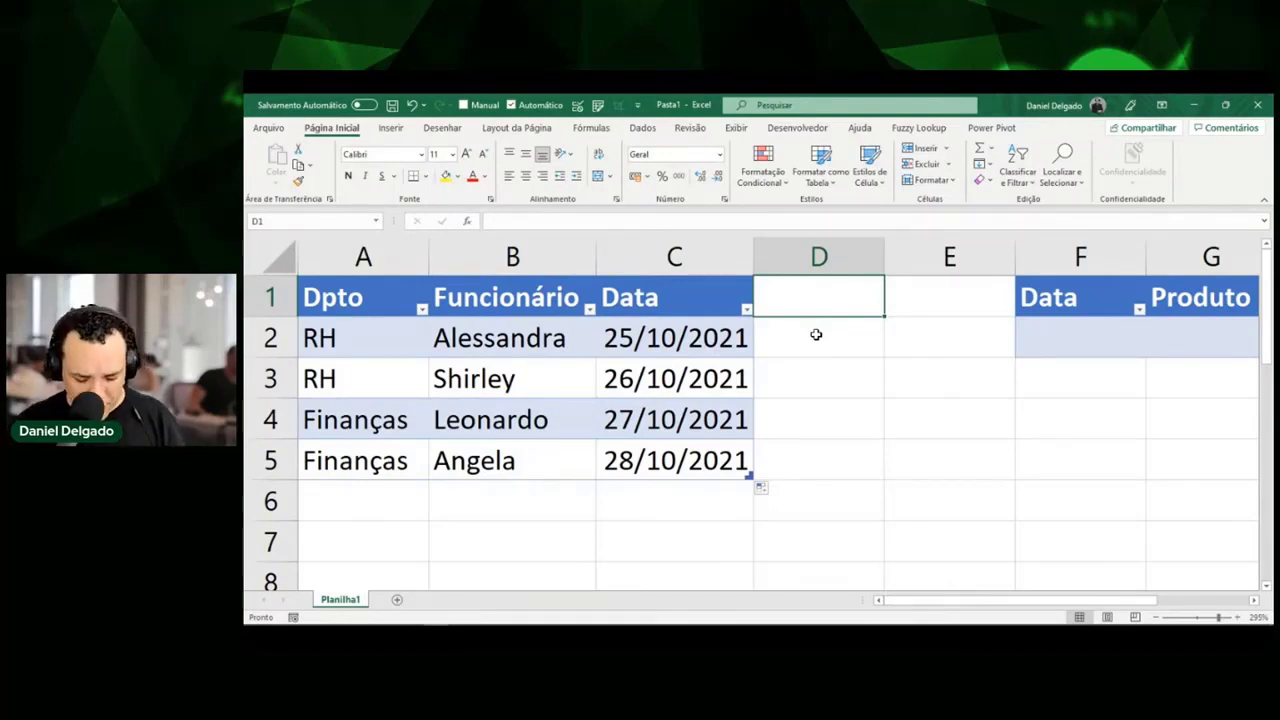
Add the header 'Dias Trabalhados' in D1 to extend the table, and autofit column D.
type("Dias Trabalh")
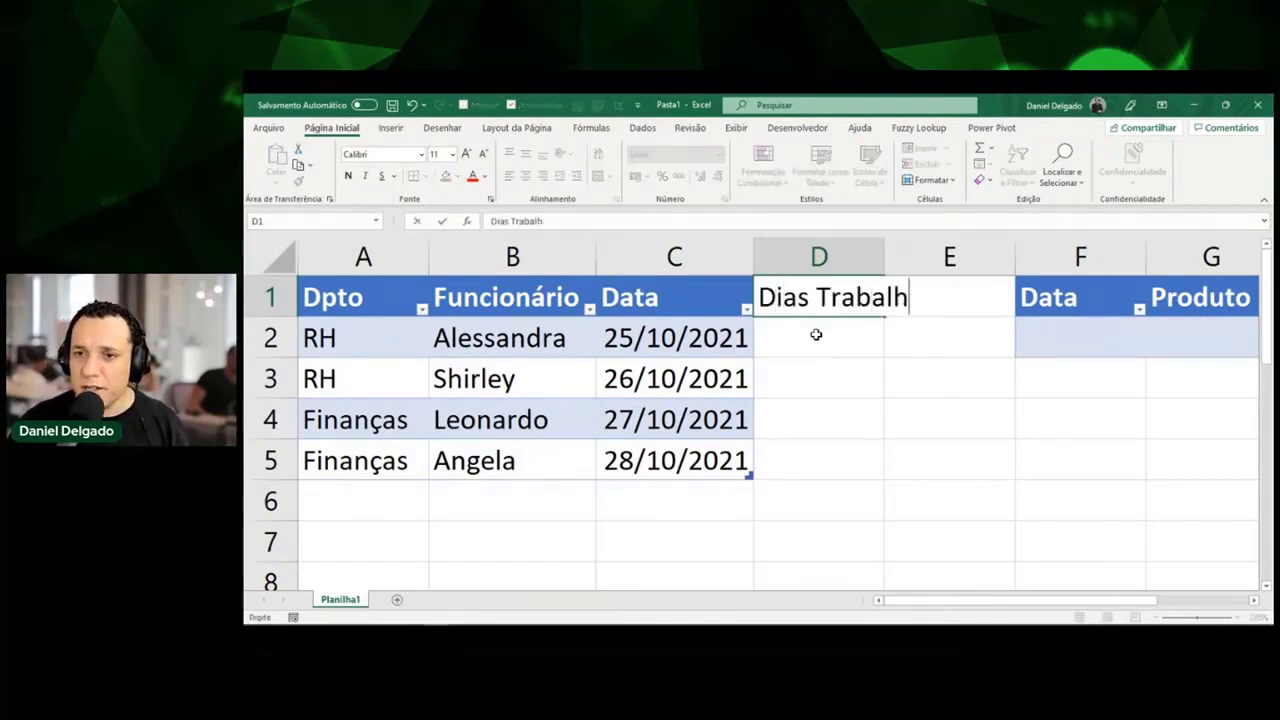
type("ados")
key("Return")
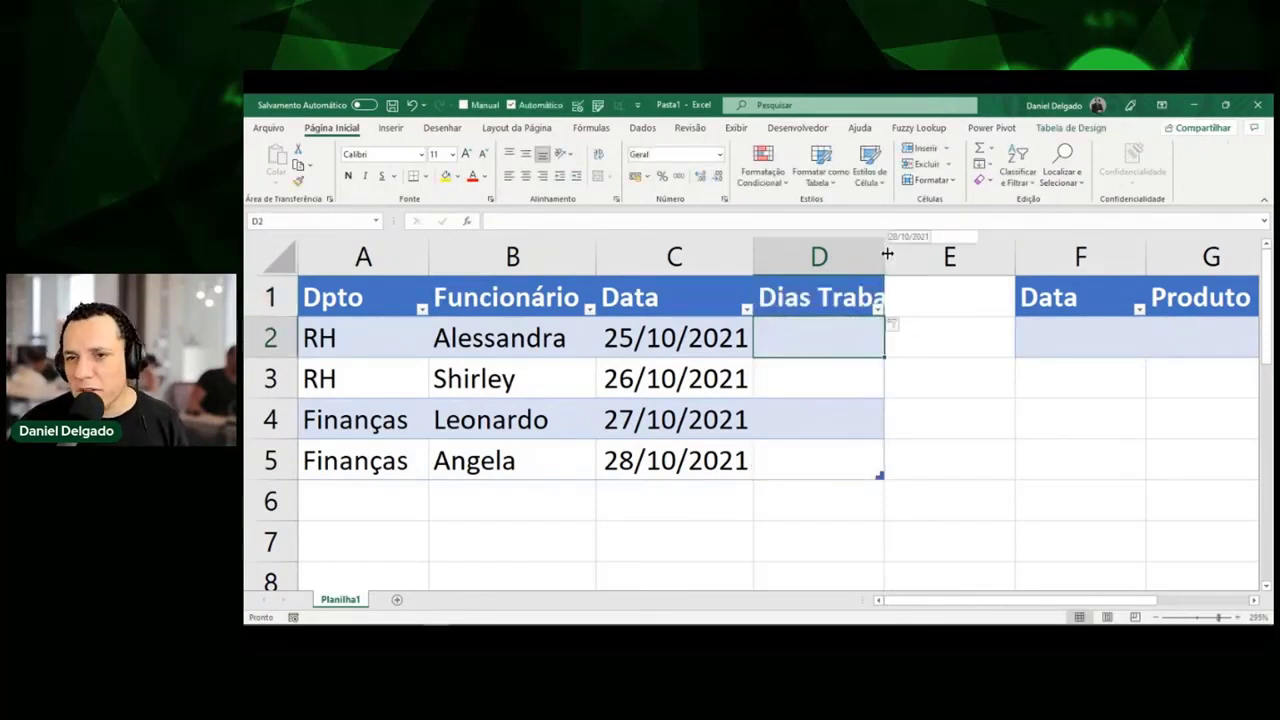
double_click(885, 256)
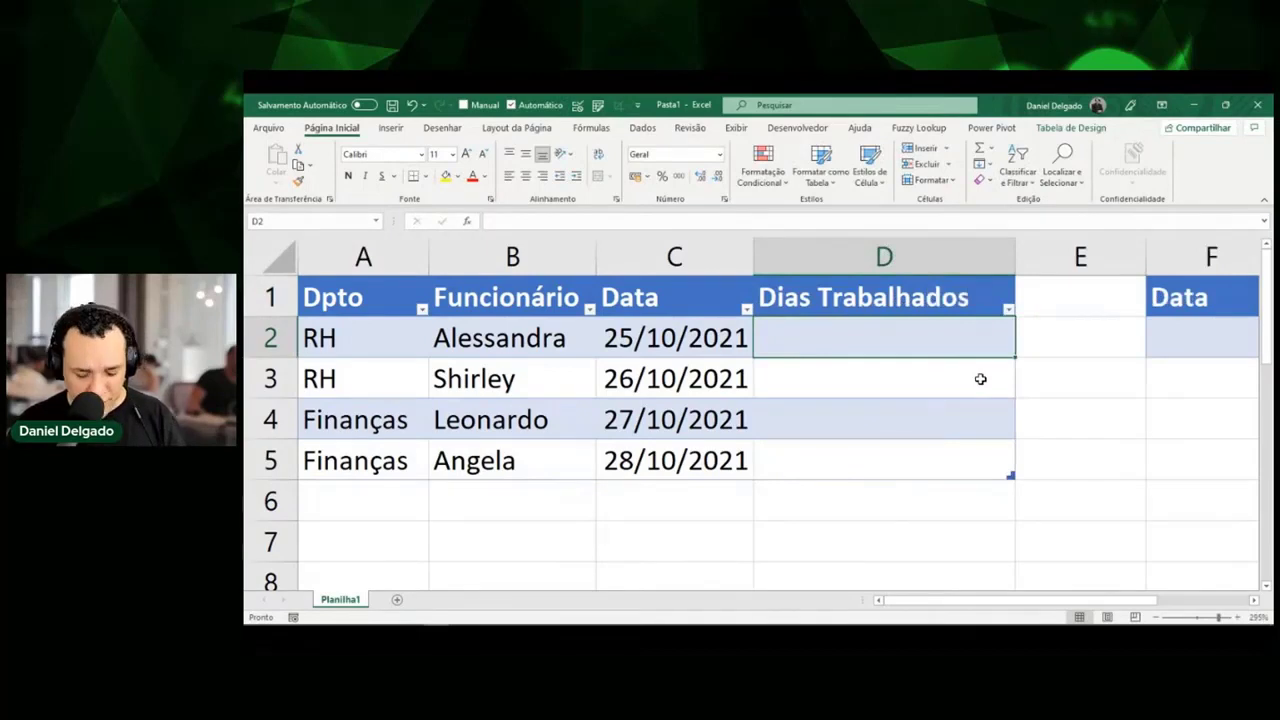
Enter days worked 5, 3, 7 and 15 in D2 through D5.
type("5")
key("Return")
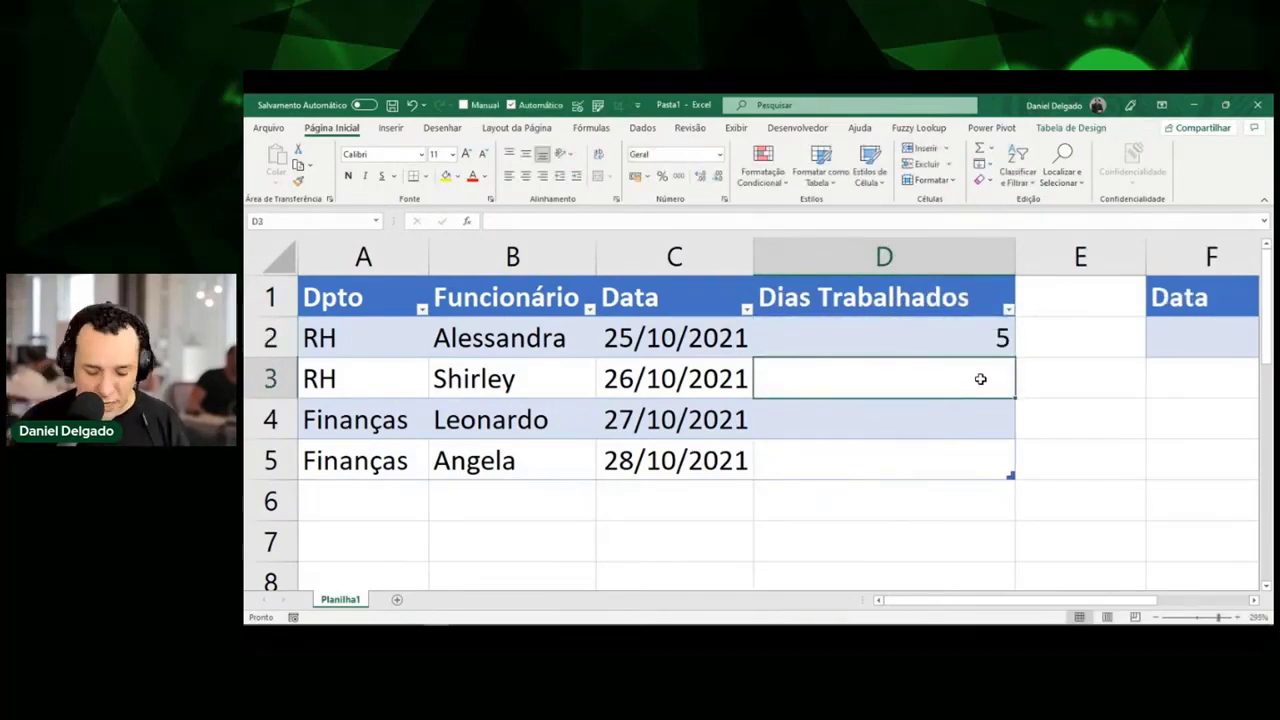
type("3")
key("Return")
type("7")
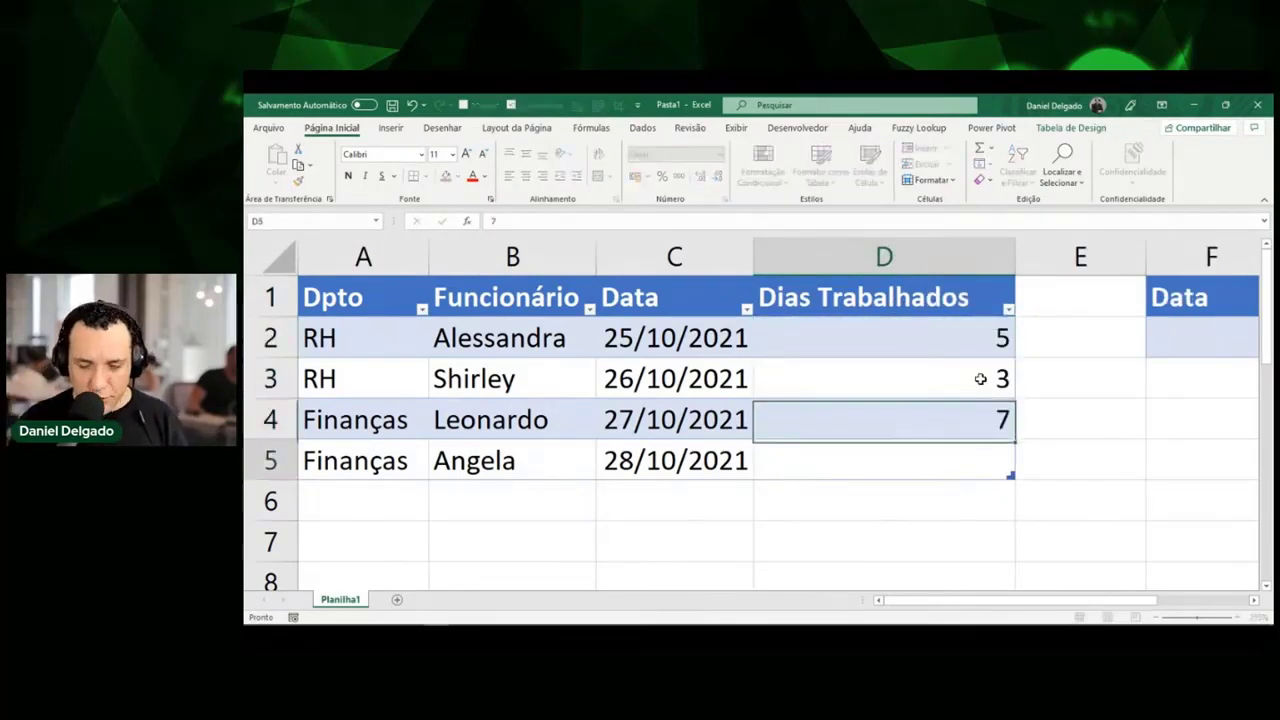
key("Return")
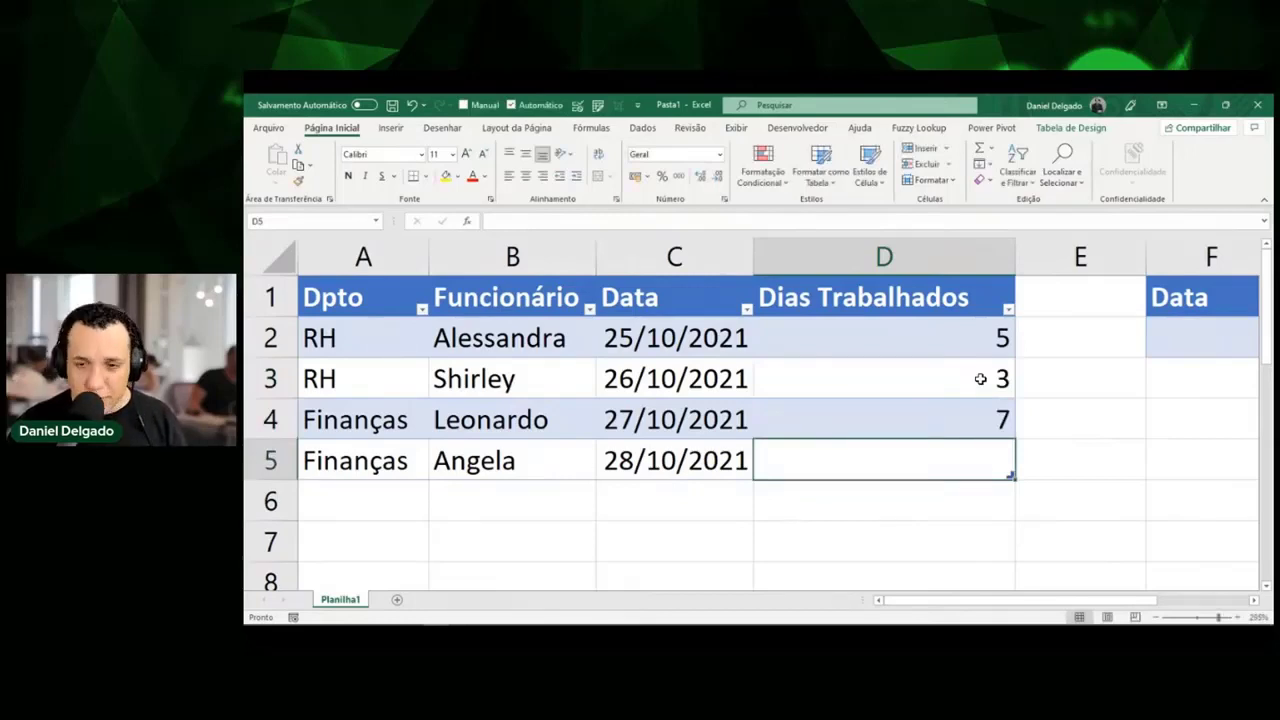
type("14")
key("BackSpace")
type("5")
key("Return")
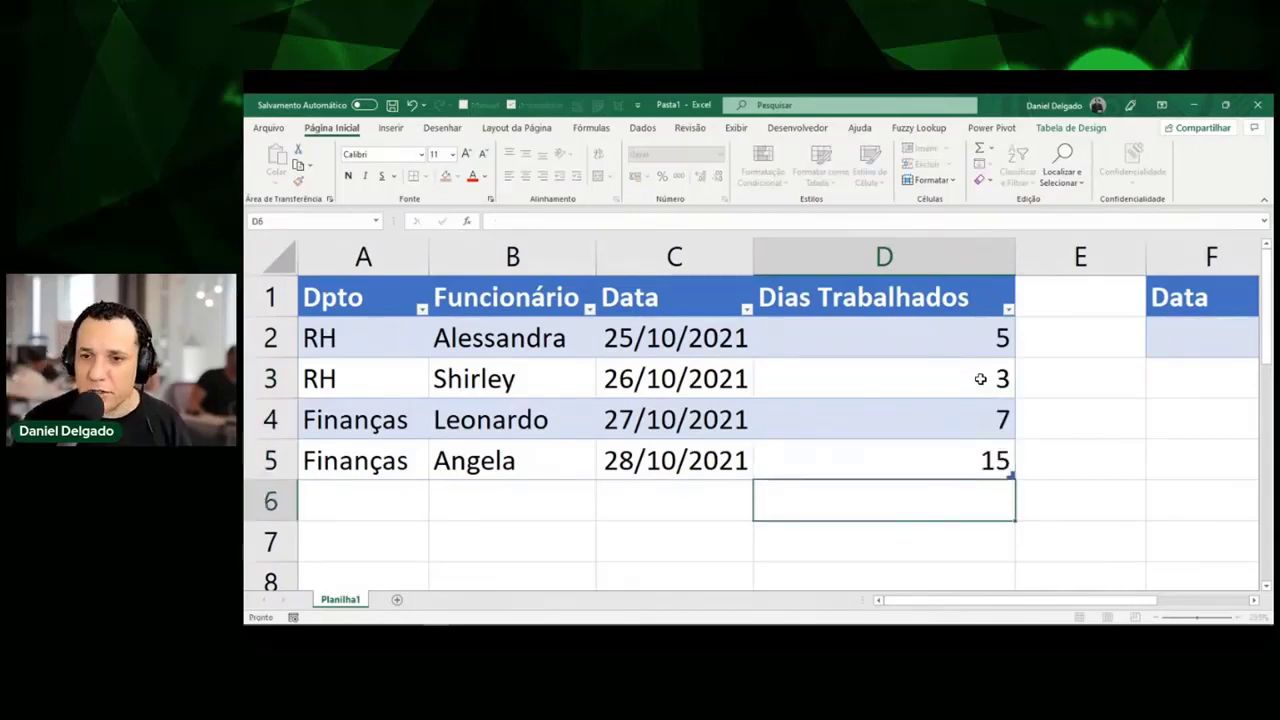
key("Up")
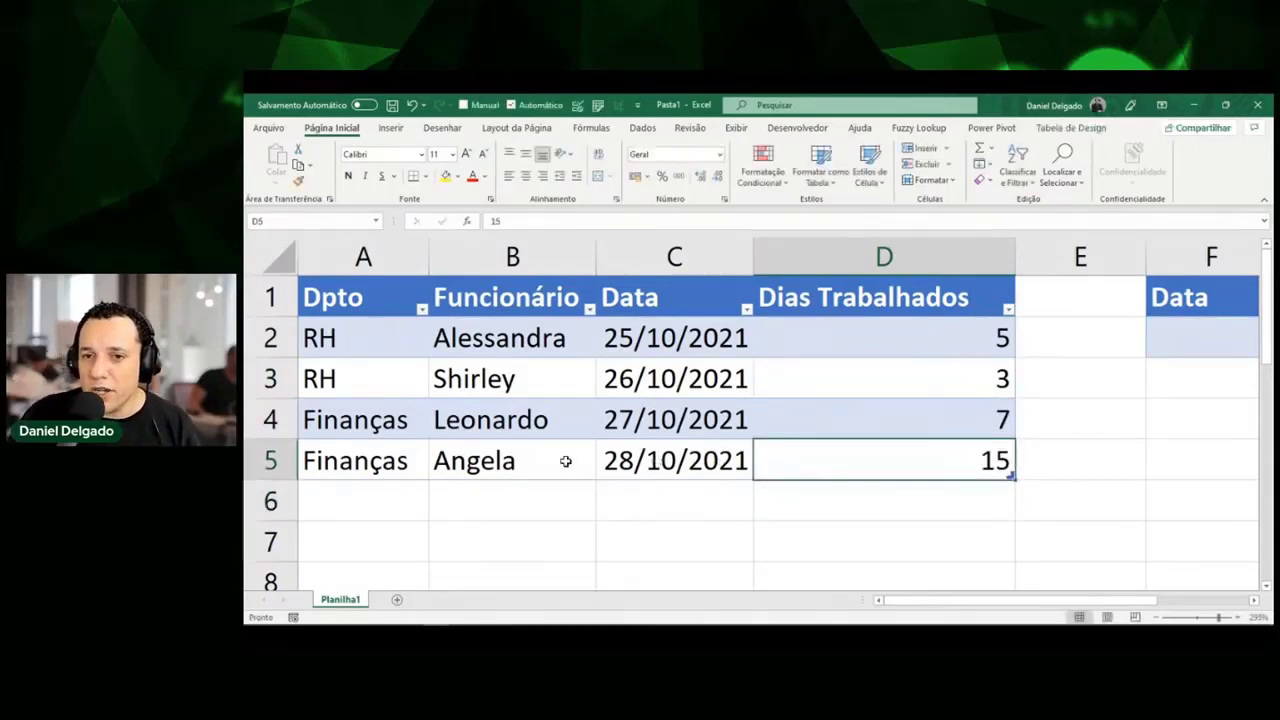
left_click(460, 457)
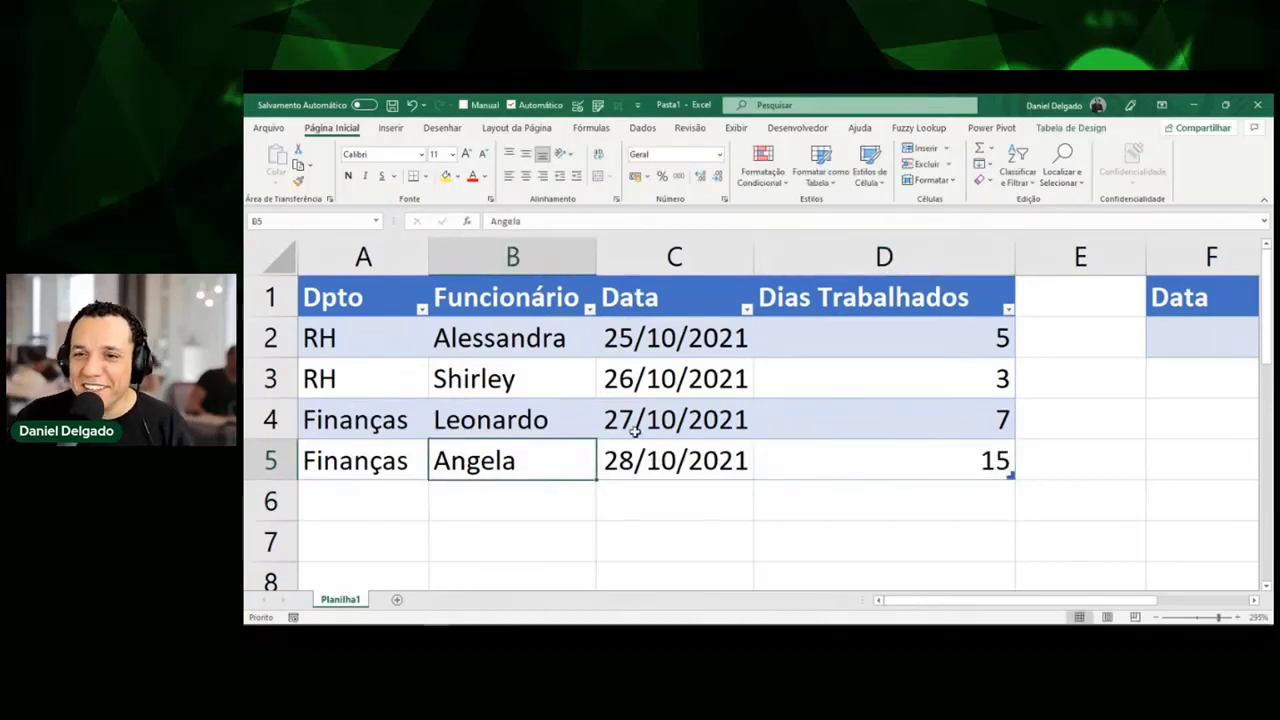
left_click(918, 449)
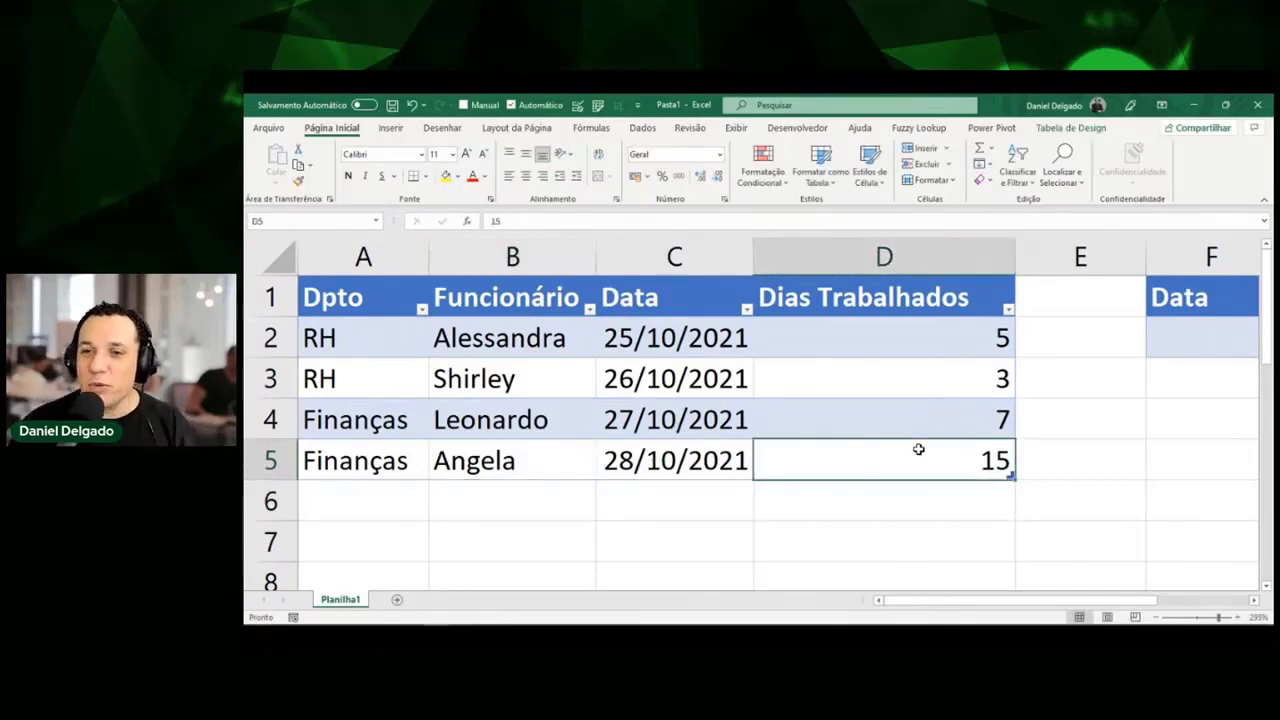
In the table design options, toggle the header row off and on, leaving it shown.
left_click(1086, 131)
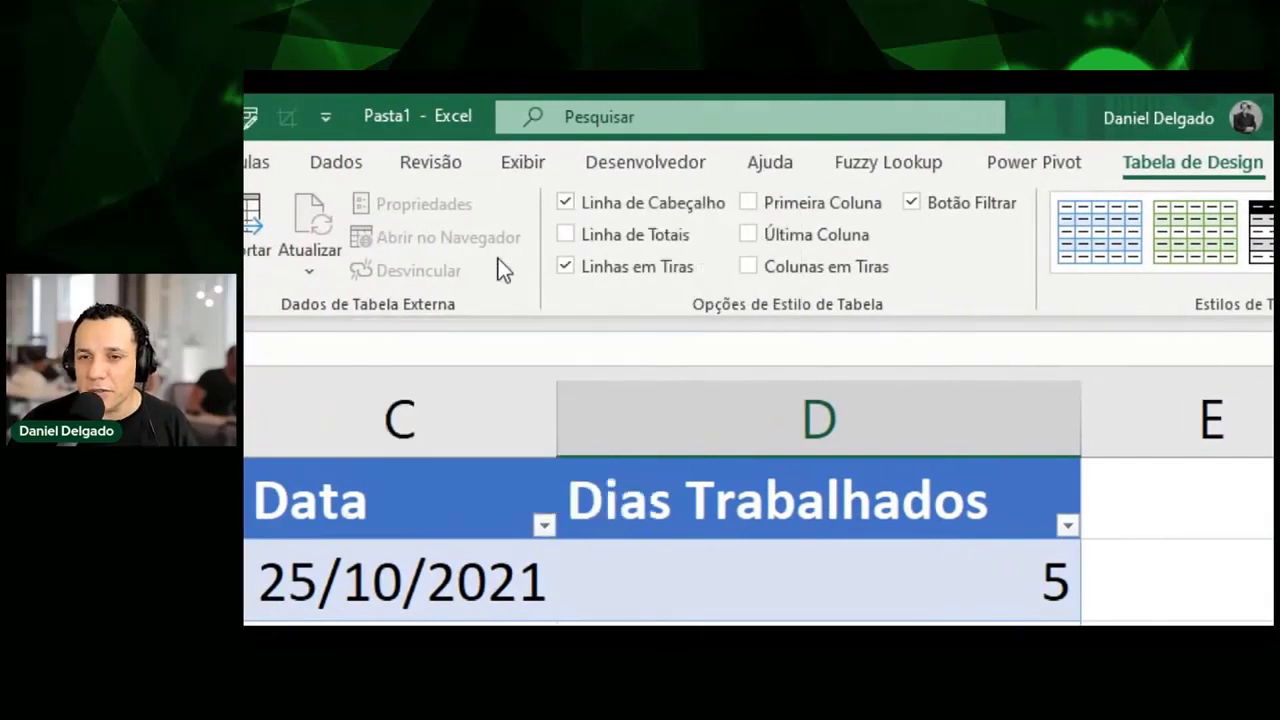
left_click(584, 209)
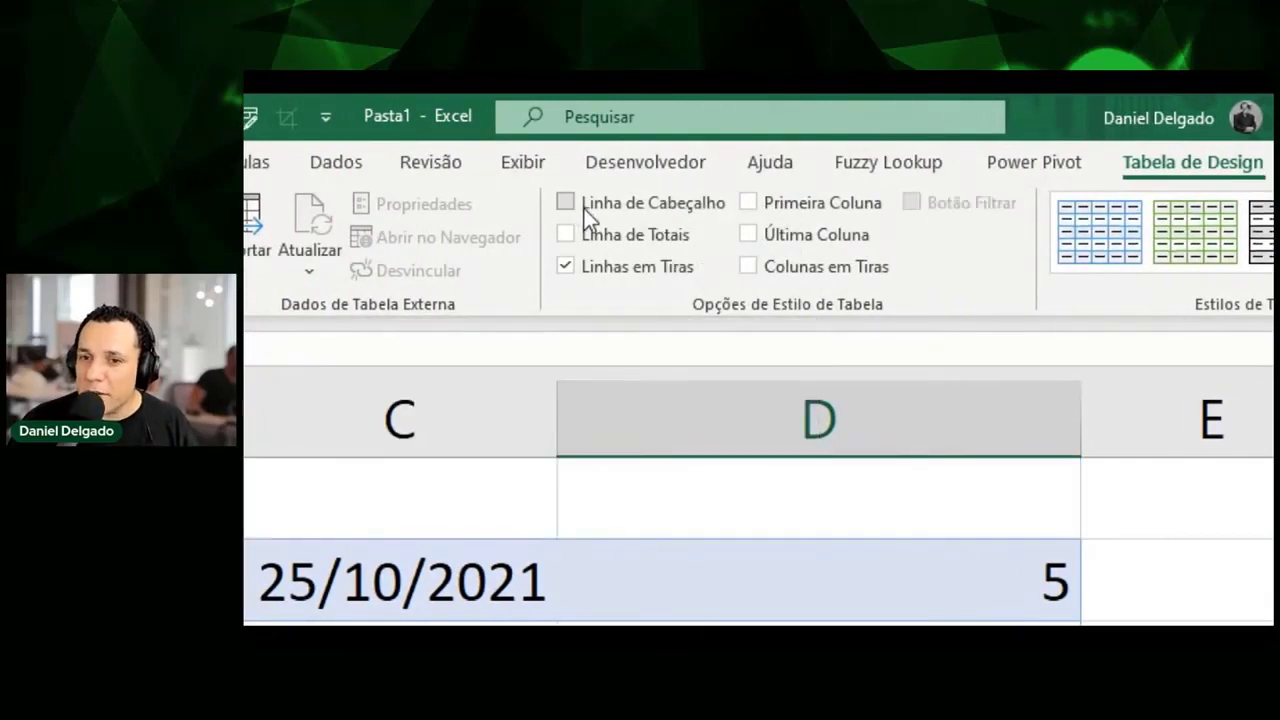
left_click(584, 209)
left_click(584, 209)
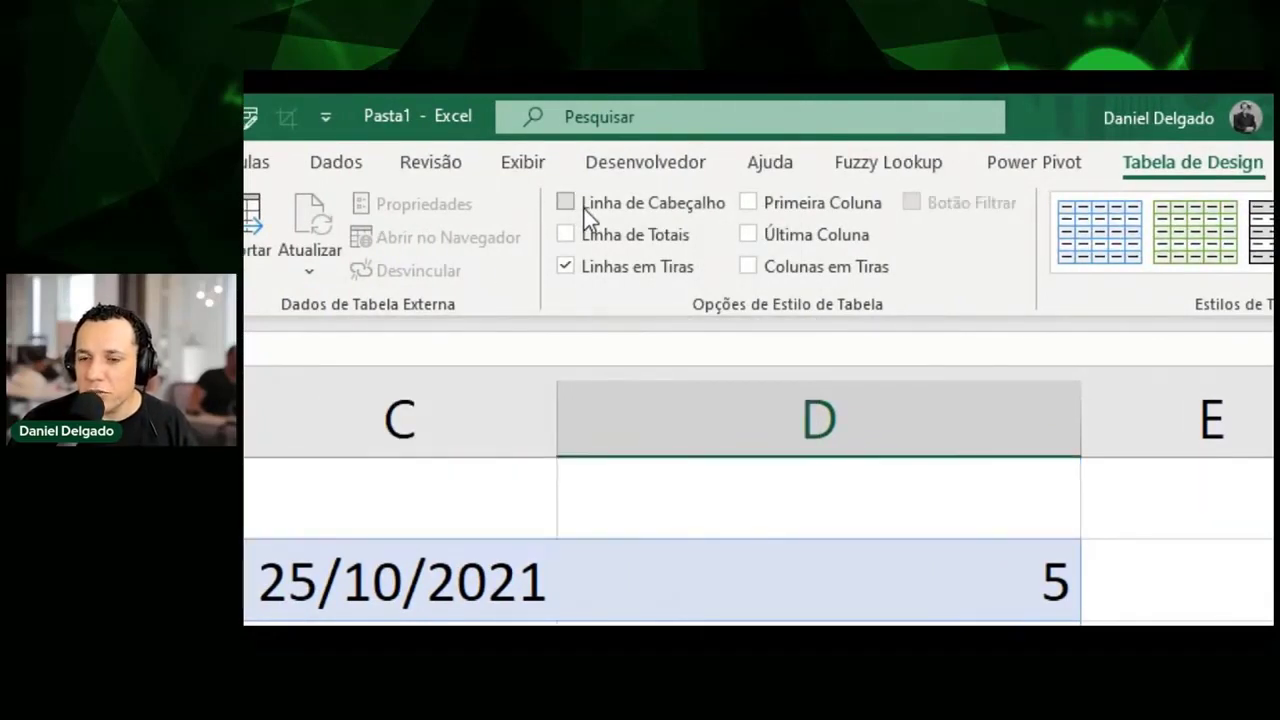
left_click(584, 209)
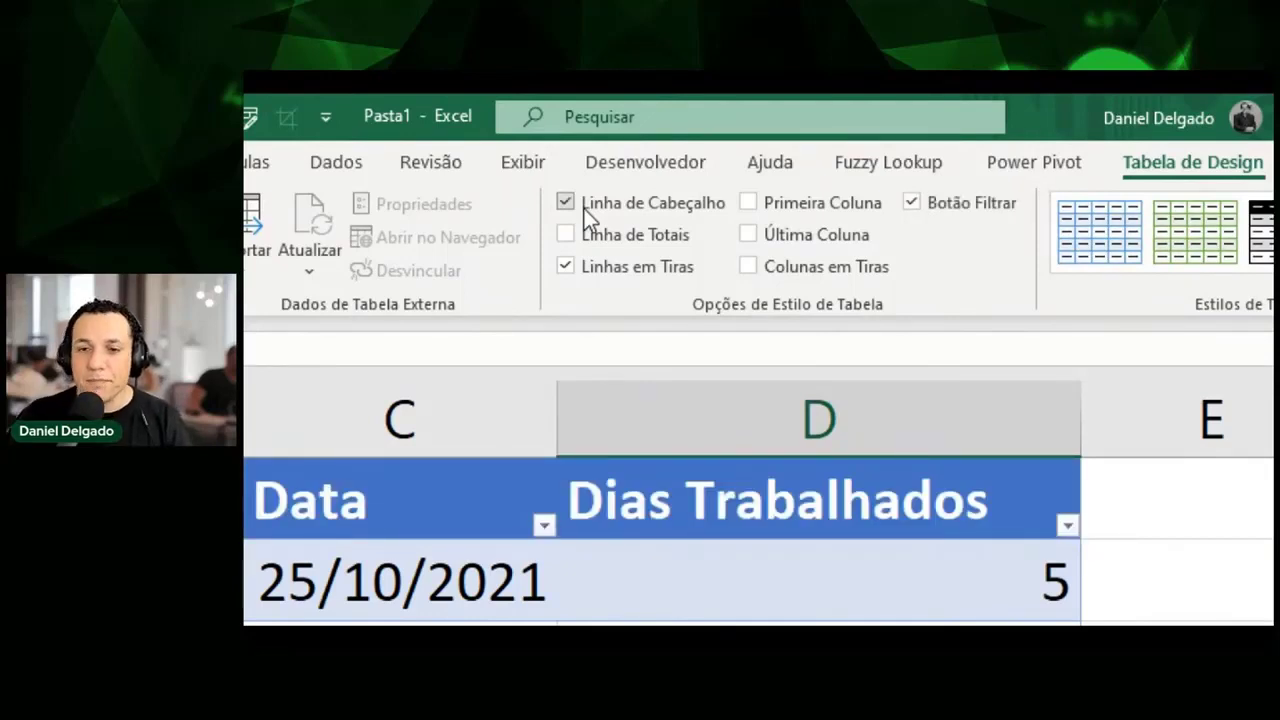
left_click(584, 209)
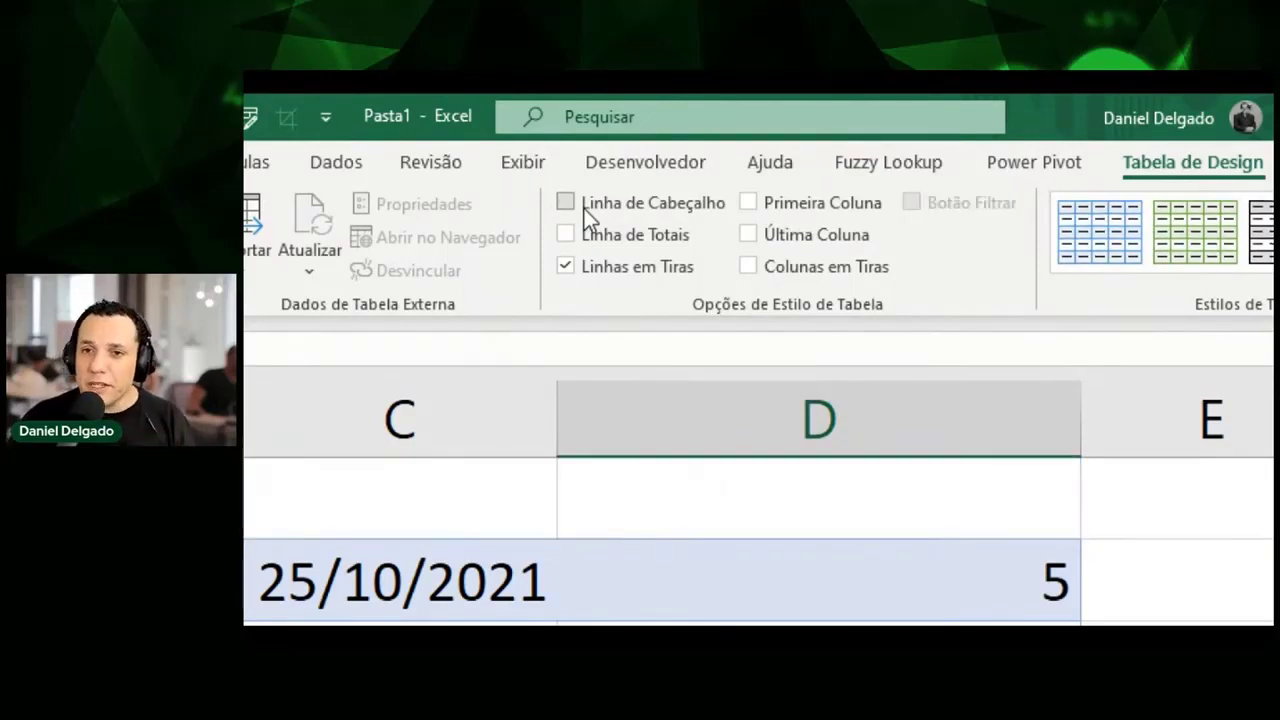
left_click(584, 209)
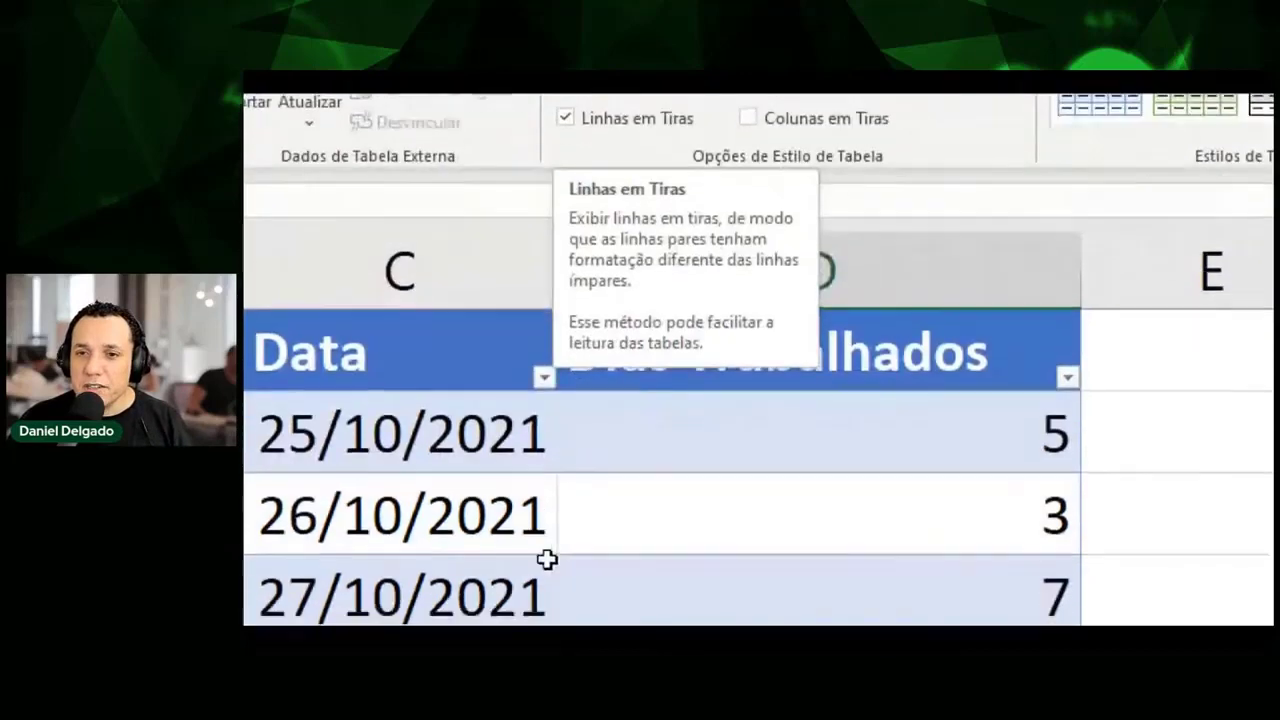
Turn banded rows off and back on, then enable First Column emphasis.
left_click(586, 416)
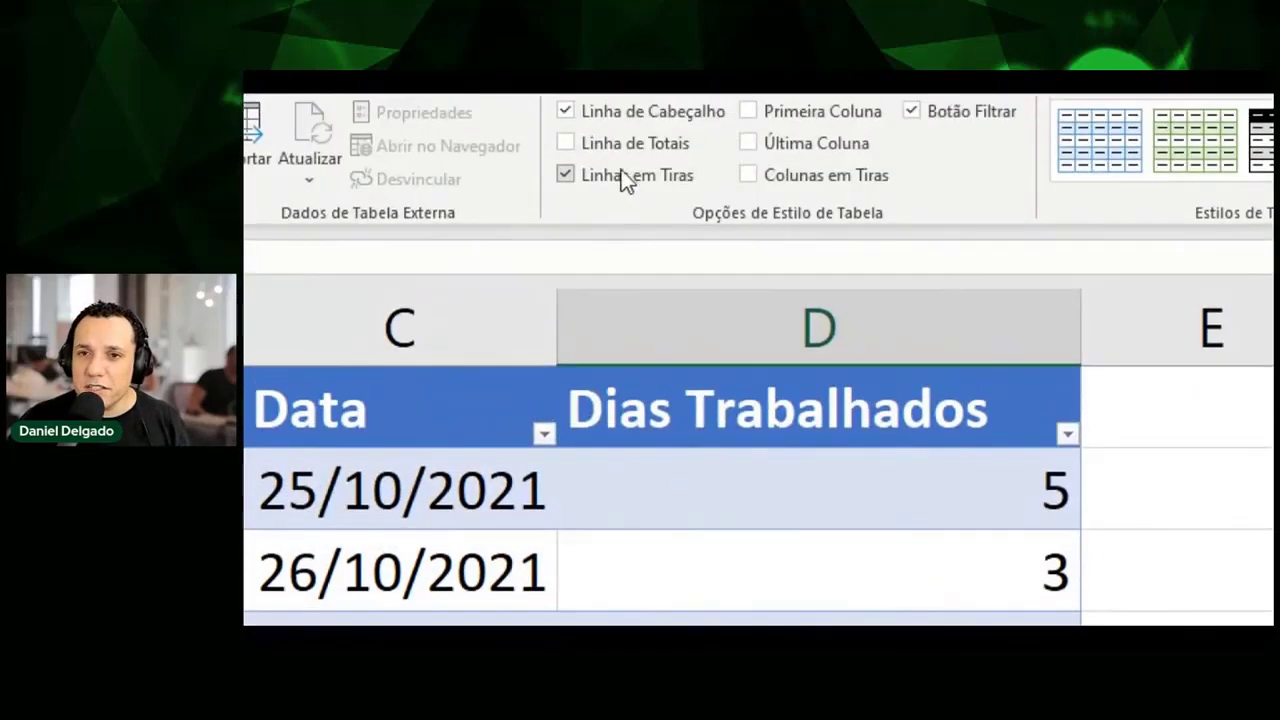
left_click(626, 173)
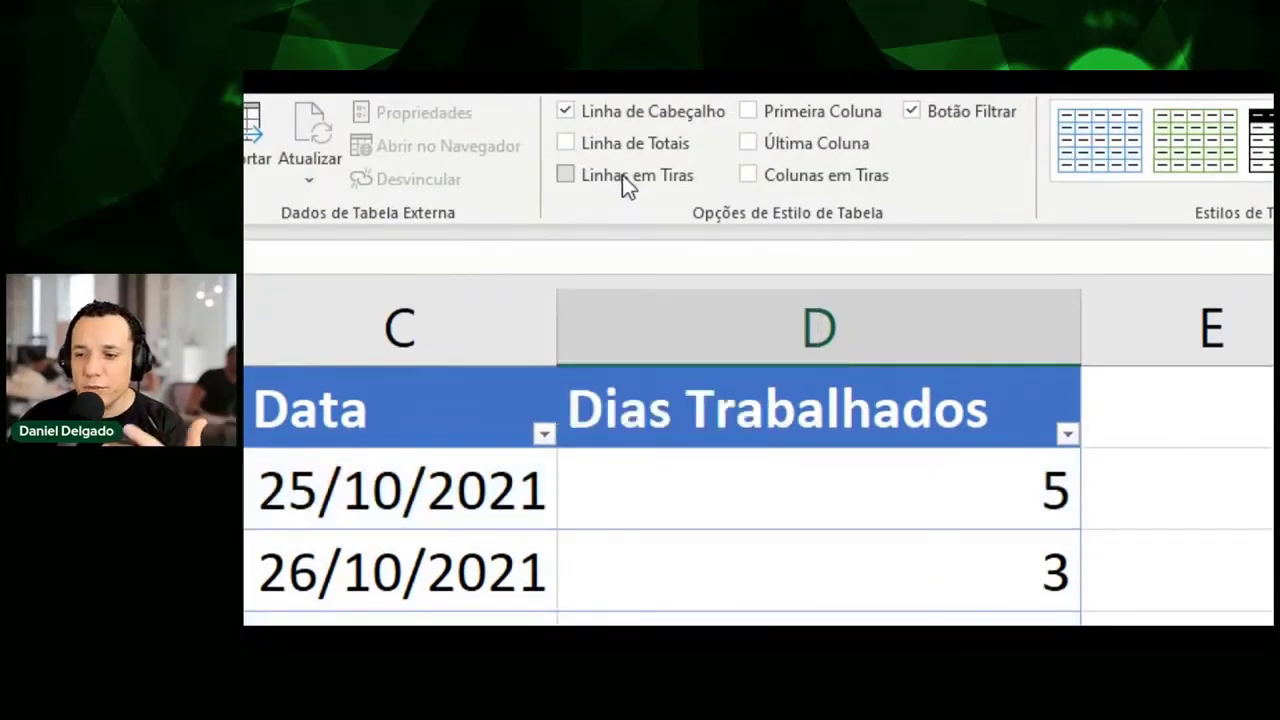
left_click(622, 175)
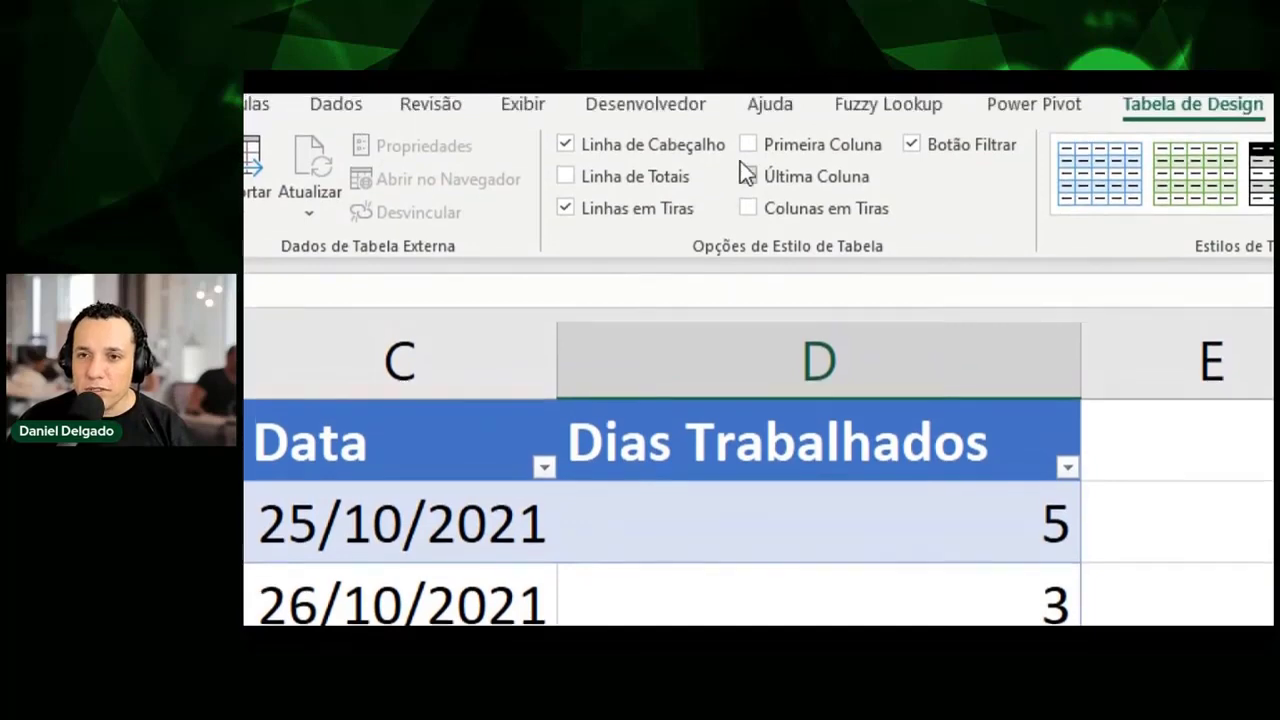
left_click(747, 145)
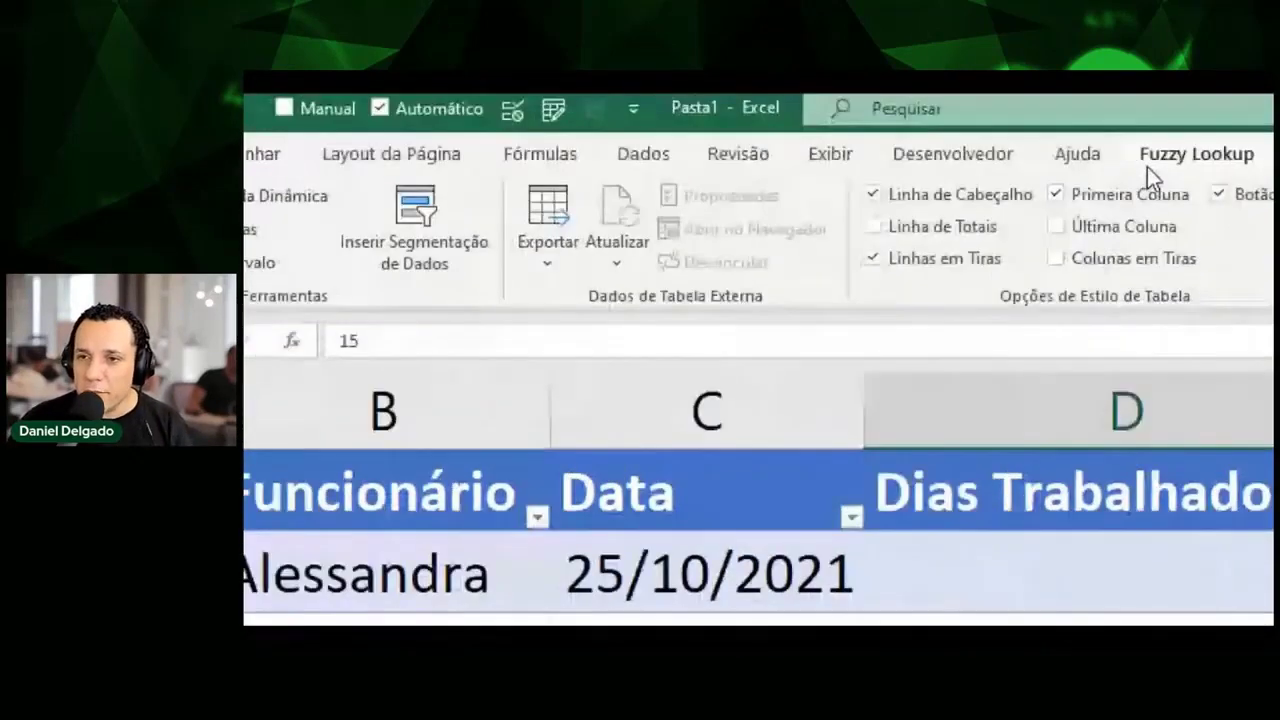
left_click(1118, 203)
left_click(1089, 228)
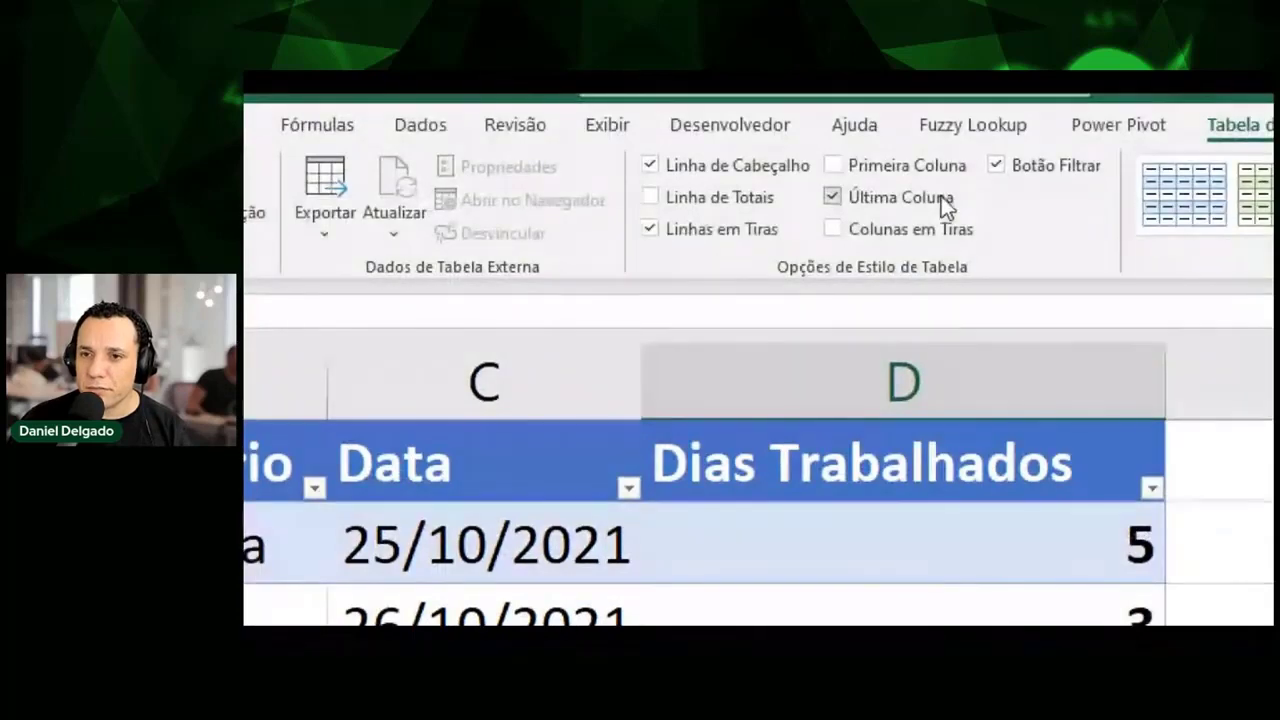
left_click(940, 189)
left_click(922, 240)
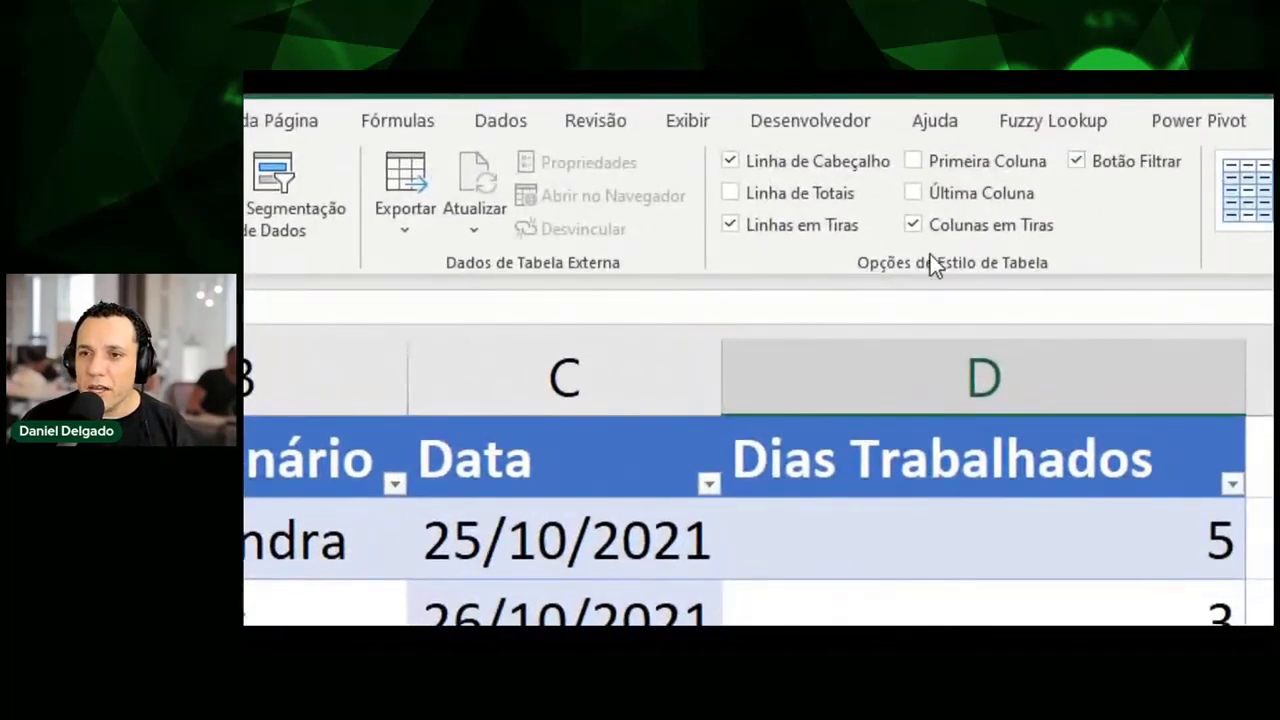
left_click(962, 225)
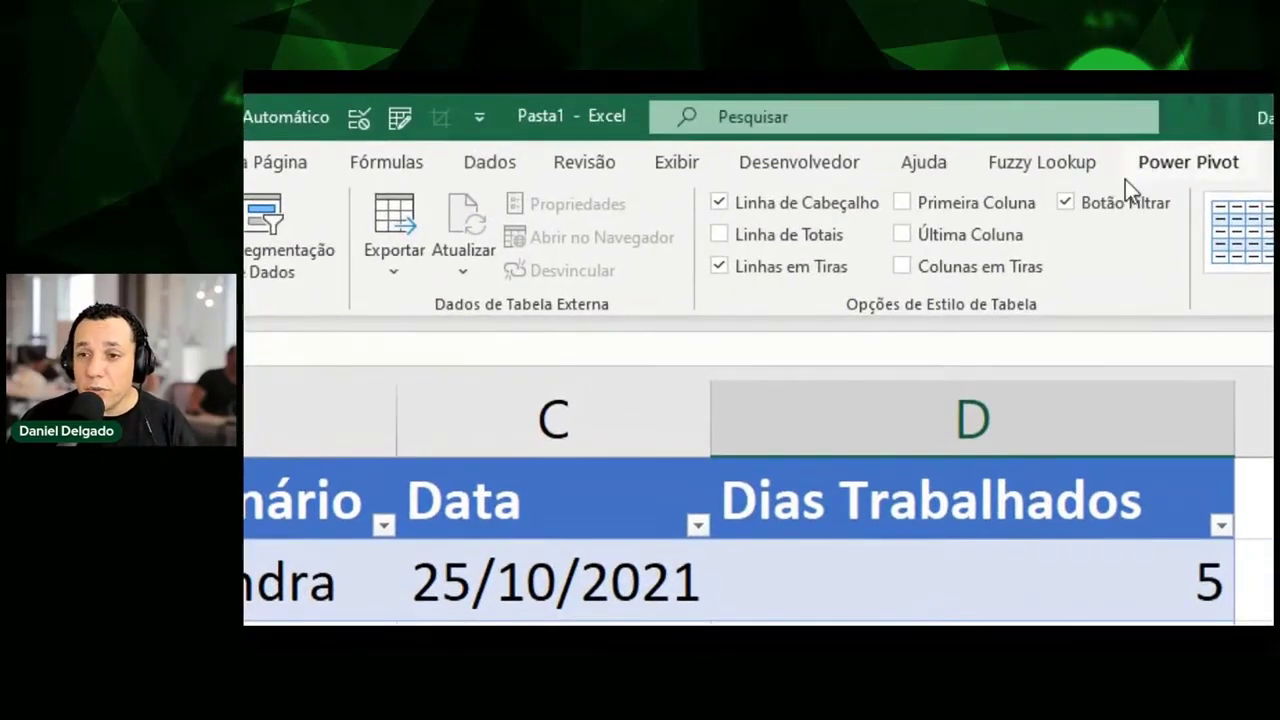
left_click(1117, 198)
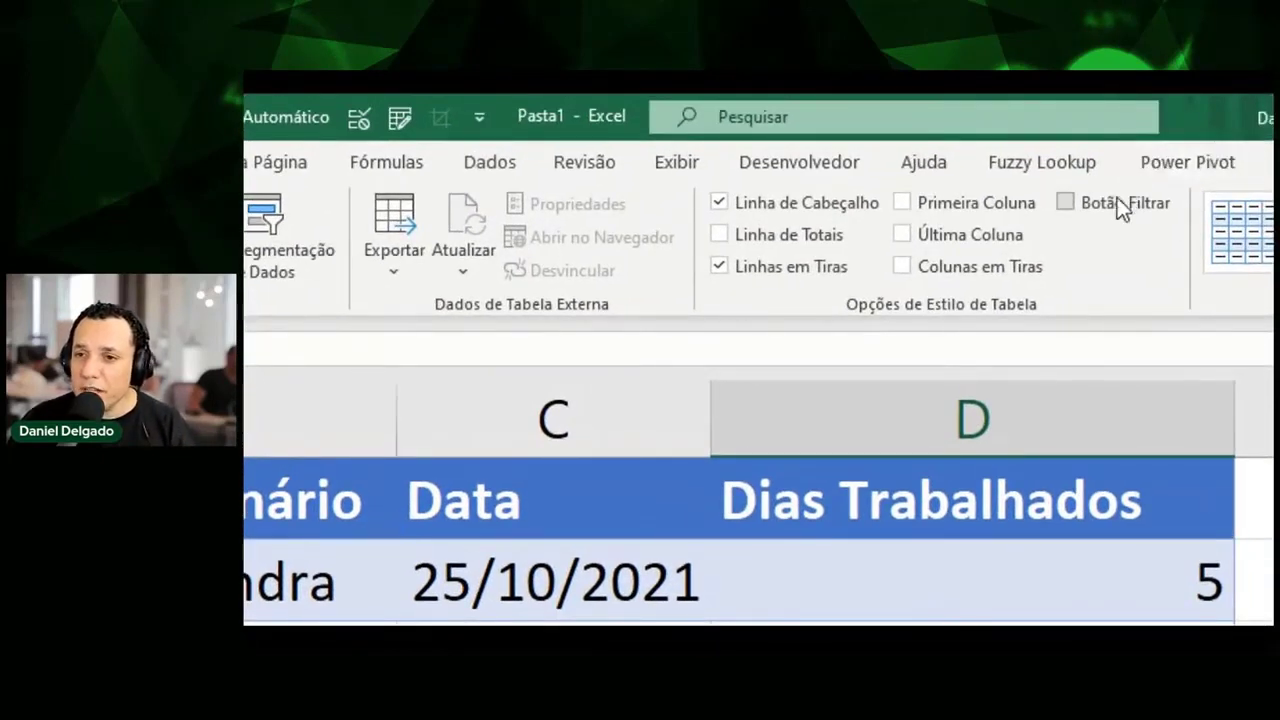
left_click(1117, 197)
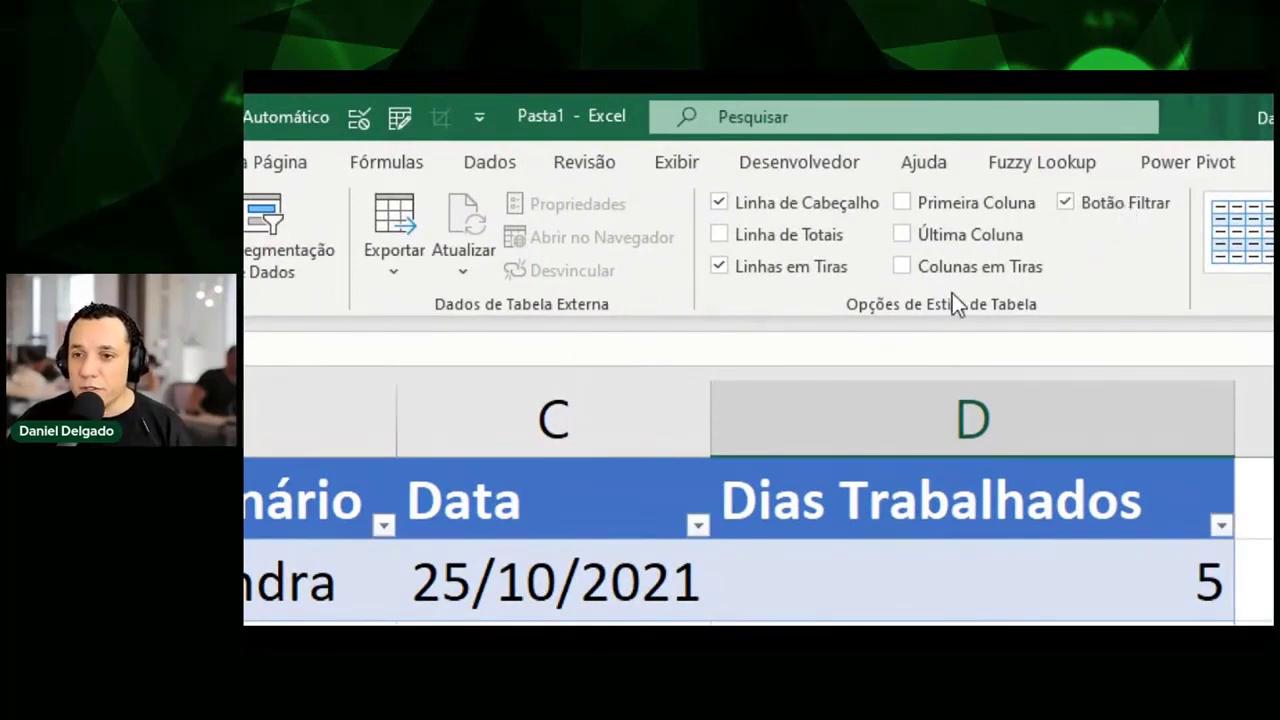
left_click(975, 210)
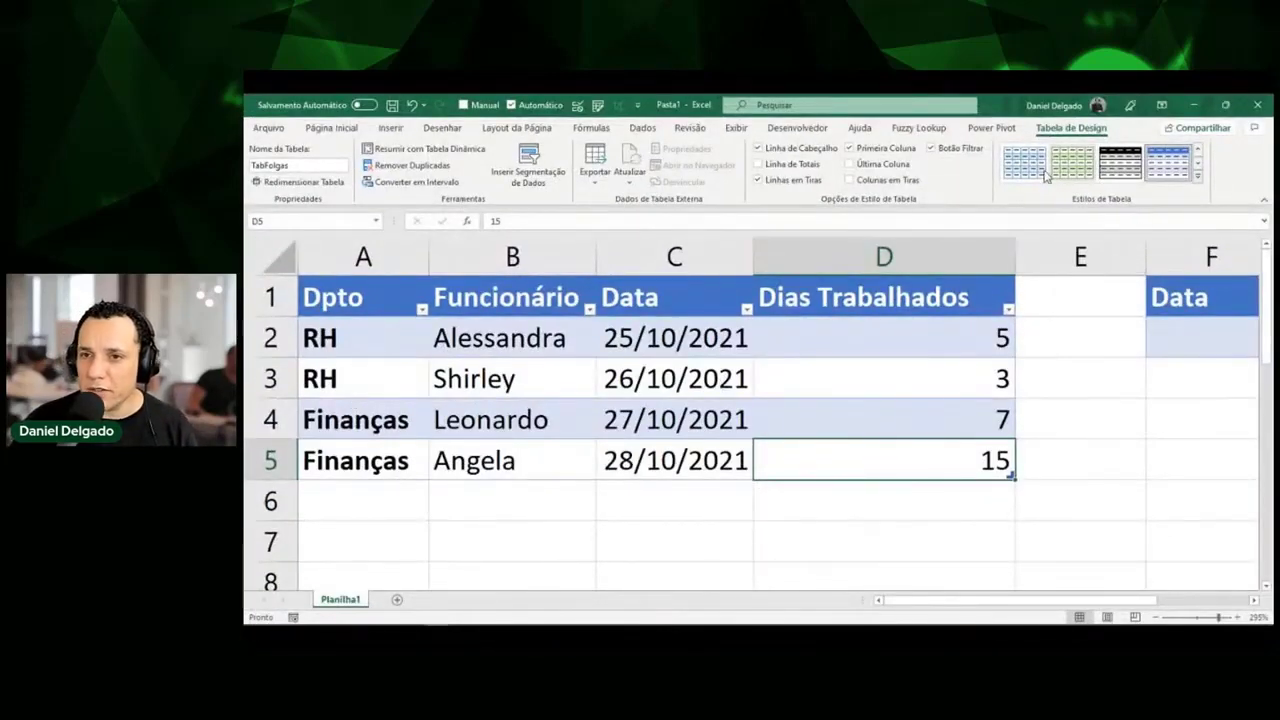
Apply a medium blue table style with a dark first column from the Table Styles gallery.
left_click(1198, 176)
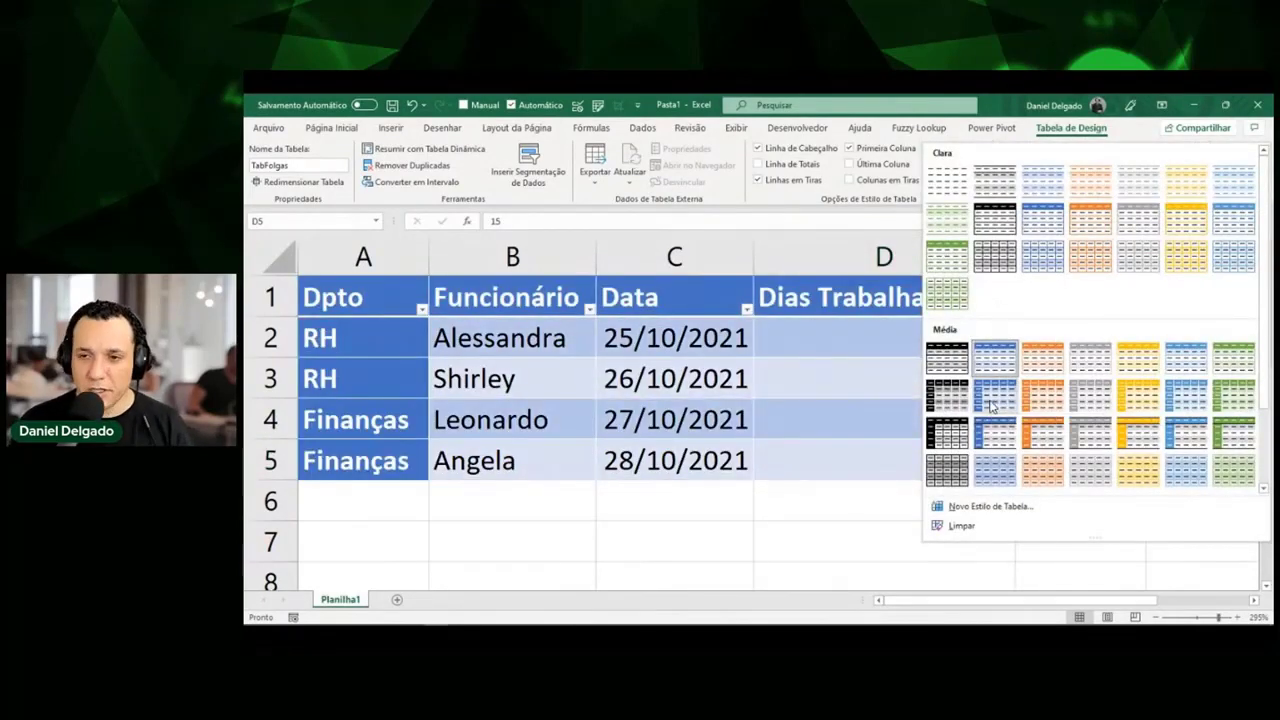
key("ctrl+shift+d")
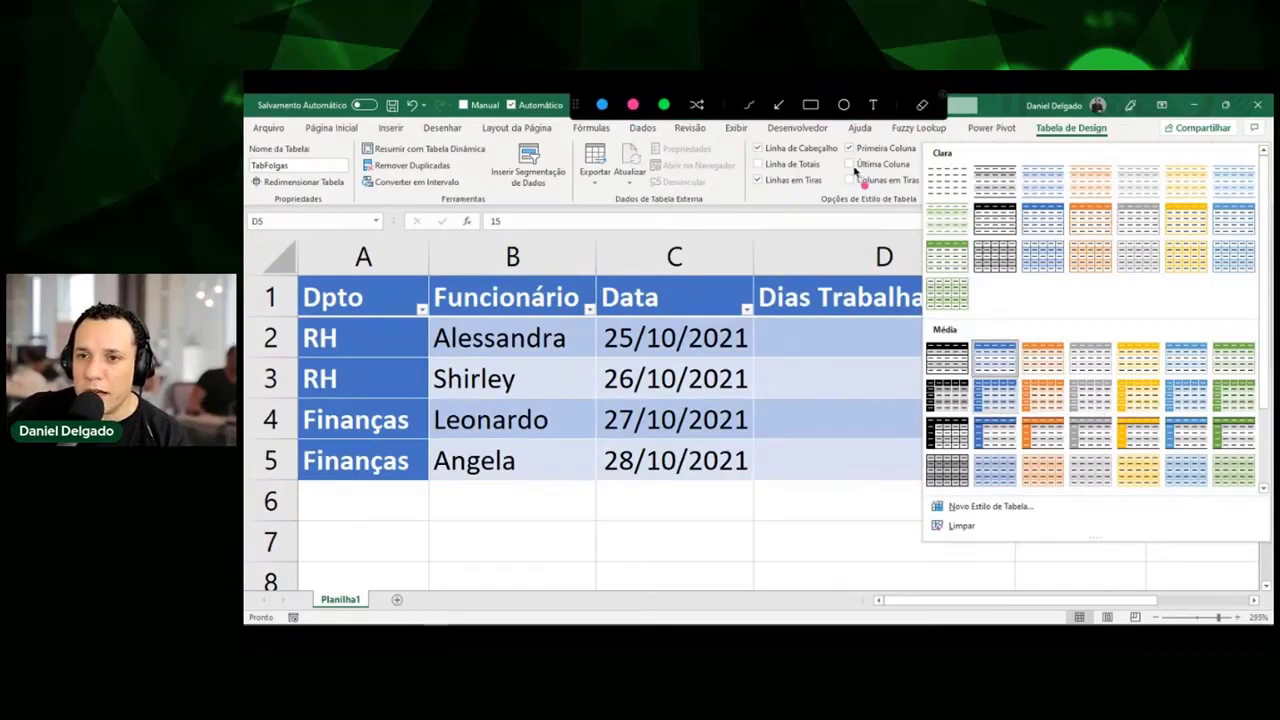
mouse_move(834, 147)
left_mouse_down()
mouse_move(850, 142)
mouse_move(838, 162)
mouse_move(840, 143)
left_mouse_up()
left_click_drag(781, 256, 845, 160)
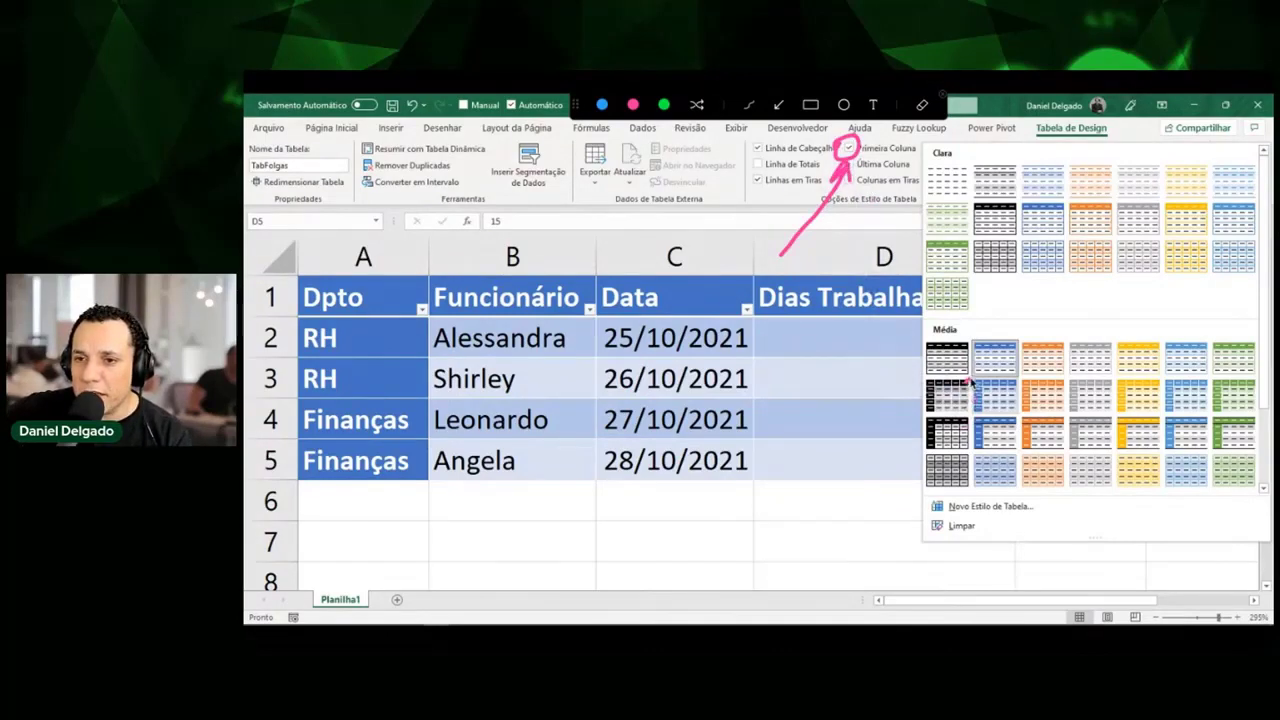
mouse_move(973, 383)
left_mouse_down()
mouse_move(986, 415)
mouse_move(968, 386)
left_mouse_up()
mouse_move(972, 424)
left_mouse_down()
mouse_move(974, 453)
mouse_move(975, 431)
mouse_move(1016, 390)
mouse_move(1036, 405)
mouse_move(1012, 410)
mouse_move(1014, 452)
mouse_move(1000, 420)
left_mouse_up()
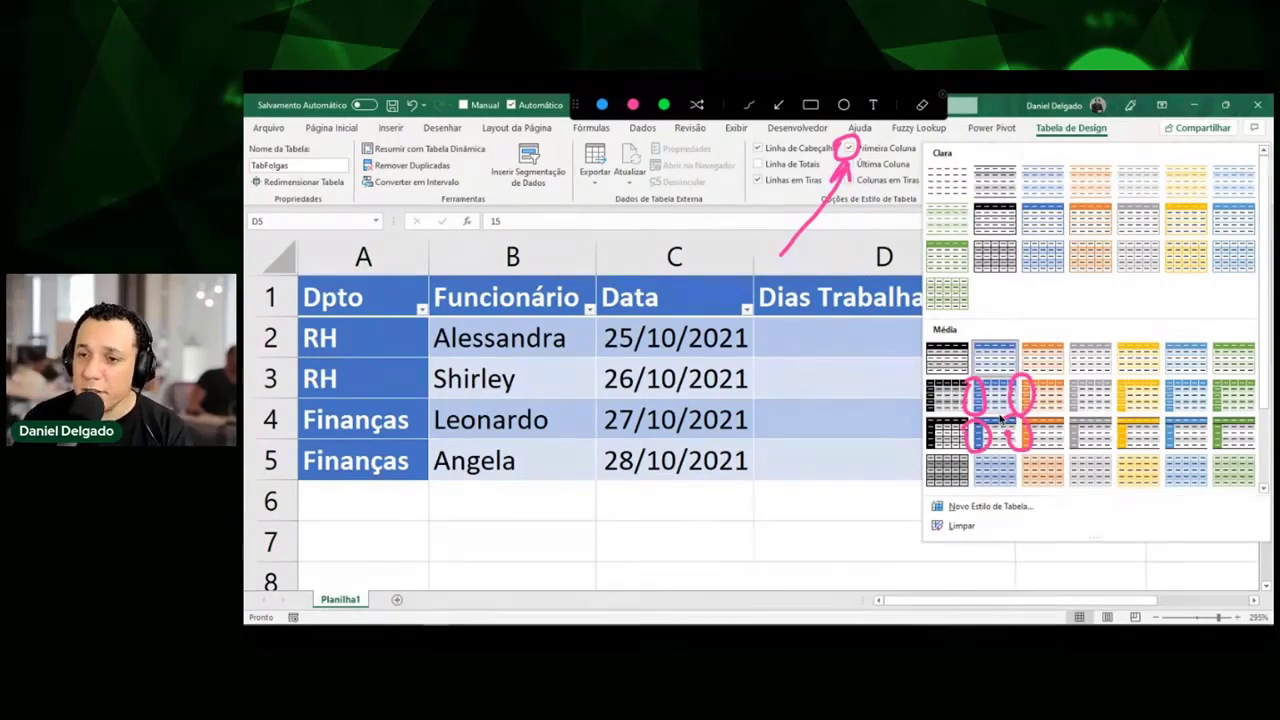
key("Escape")
left_click(1000, 393)
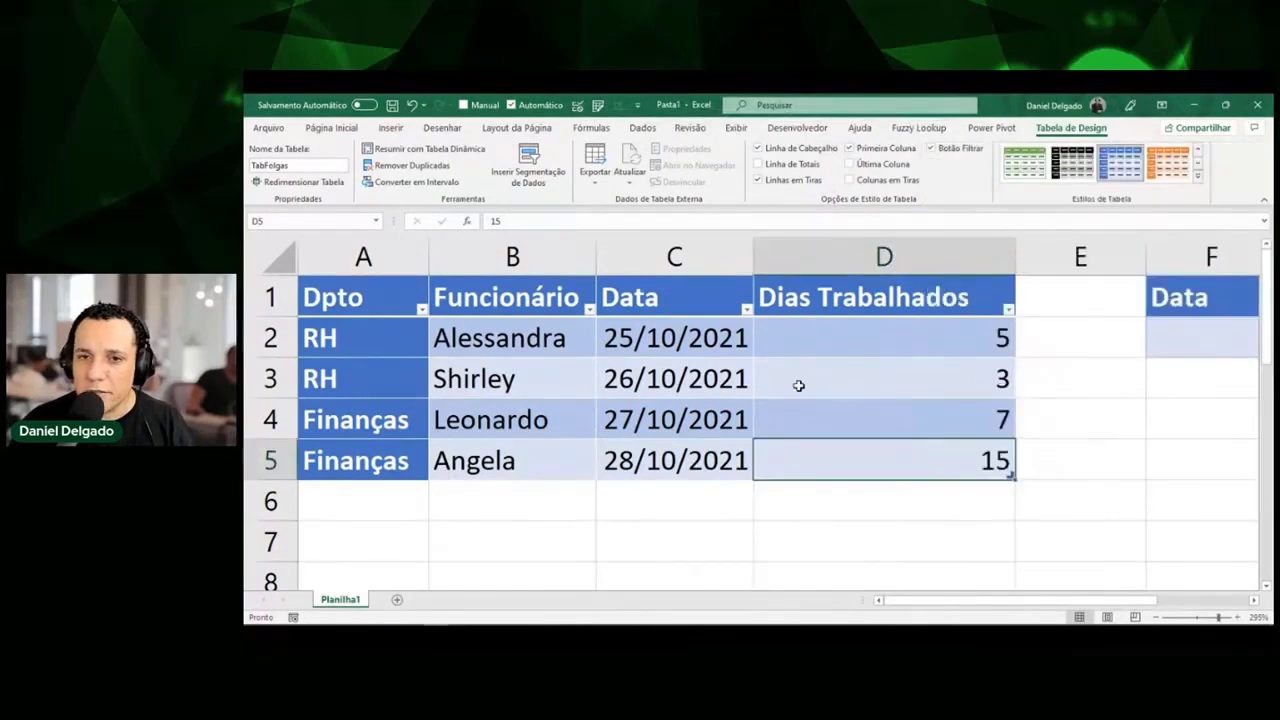
Turn off First Column emphasis so RH and Finanças appear plain.
left_click(411, 362)
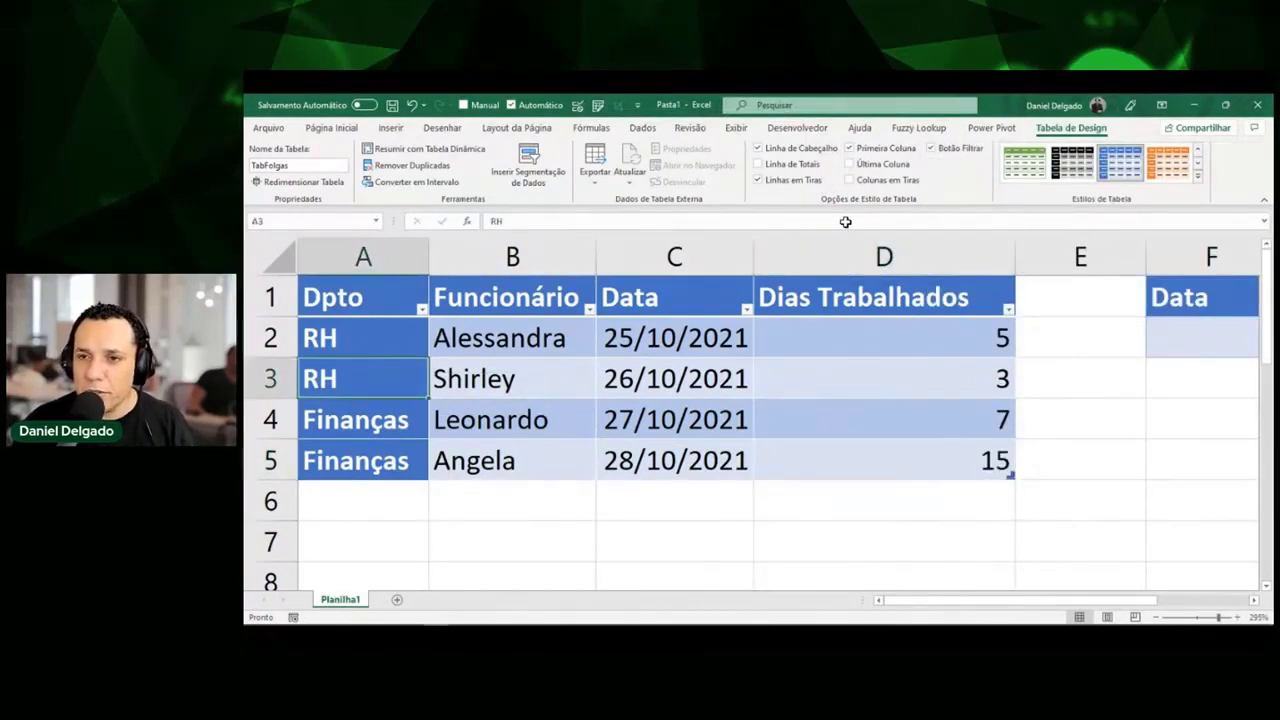
left_click(879, 150)
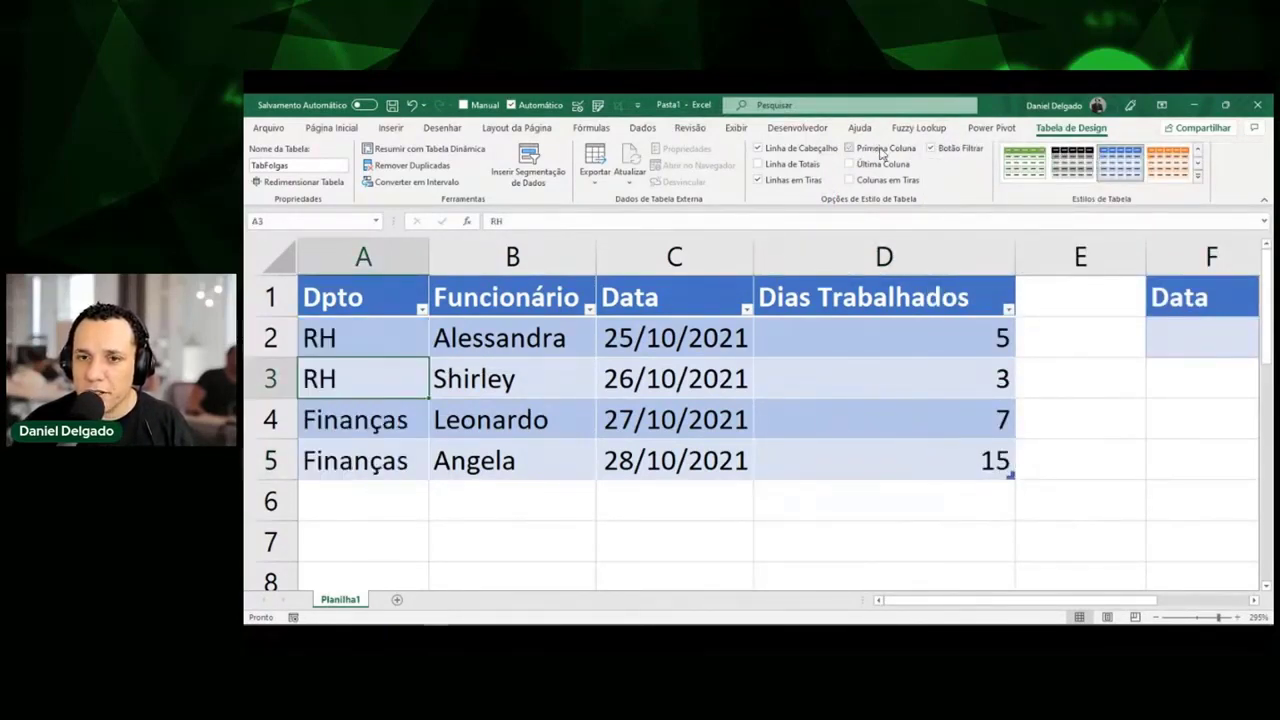
left_click(880, 151)
left_click(880, 151)
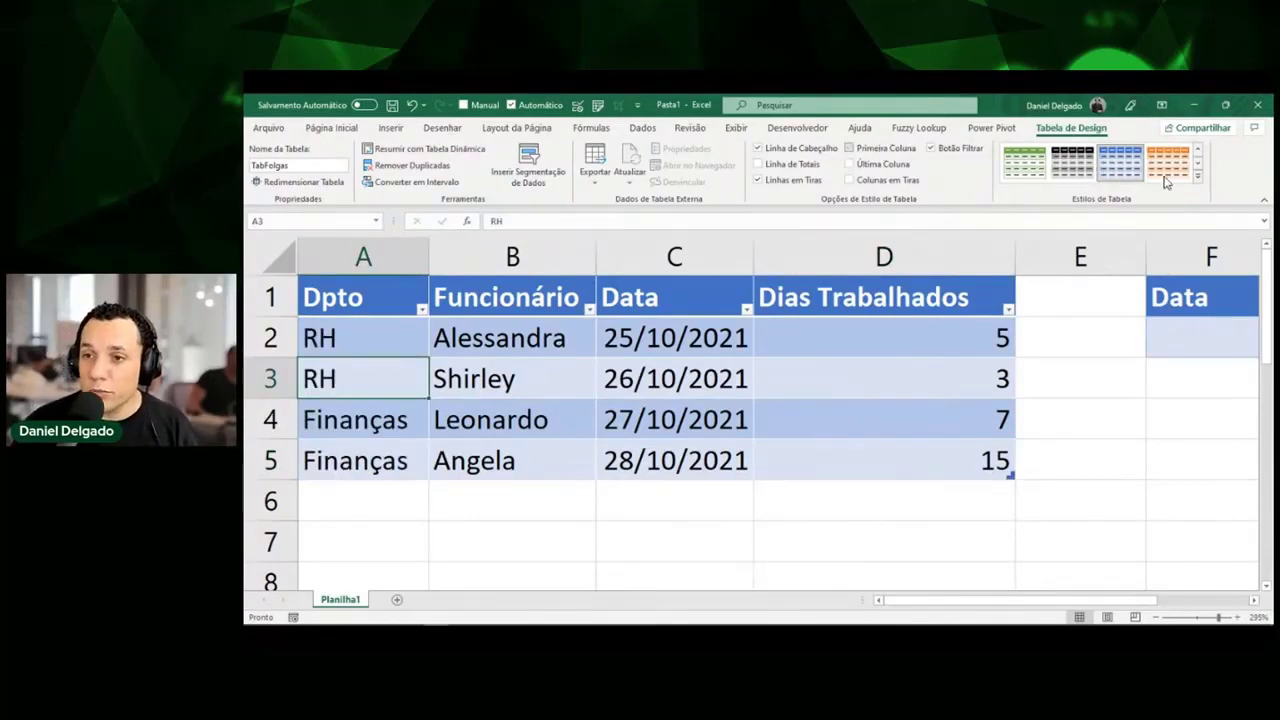
left_click(1199, 177)
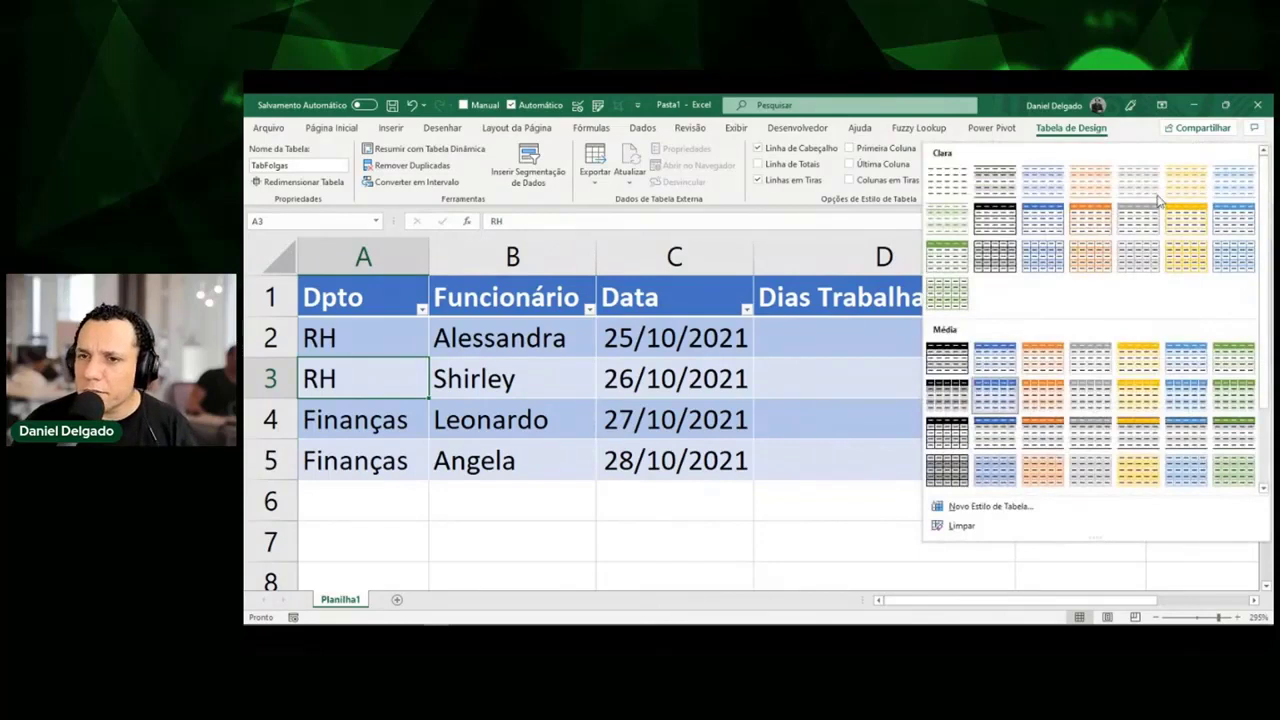
Apply the medium blue style with a blue header and grey banded rows.
scroll(1000, 305, "down", 1)
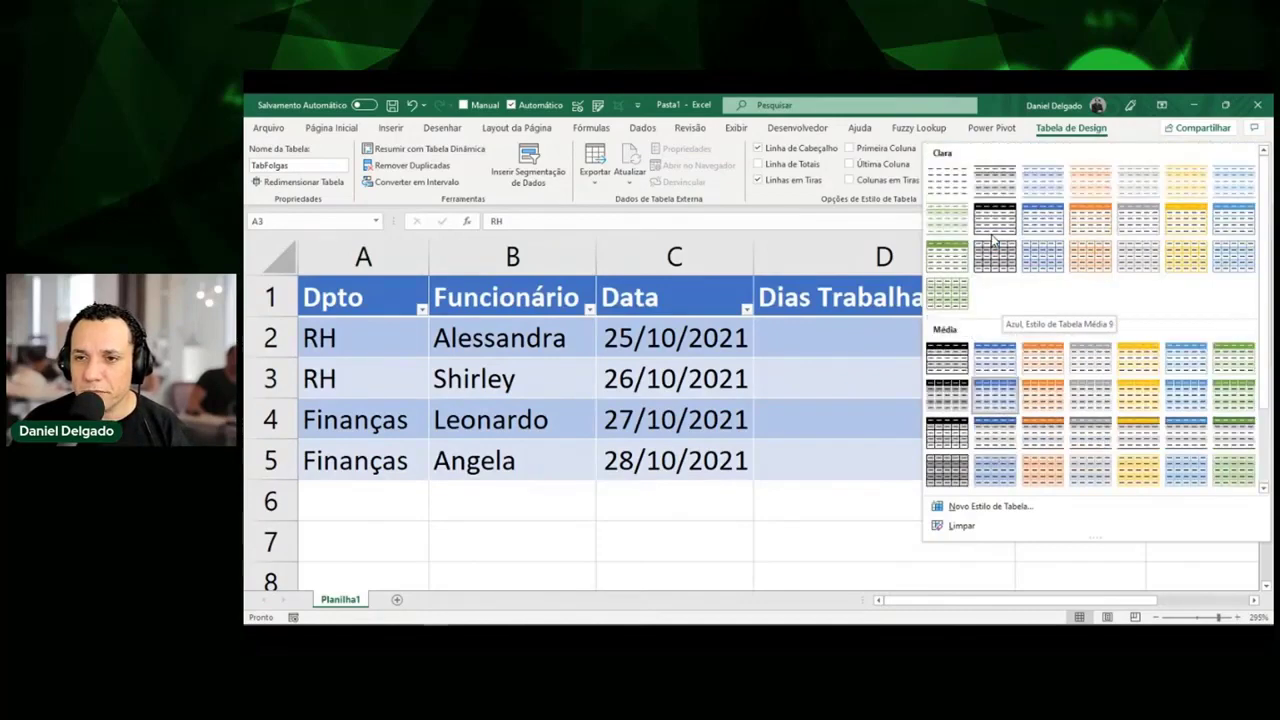
scroll(995, 240, "up", 1)
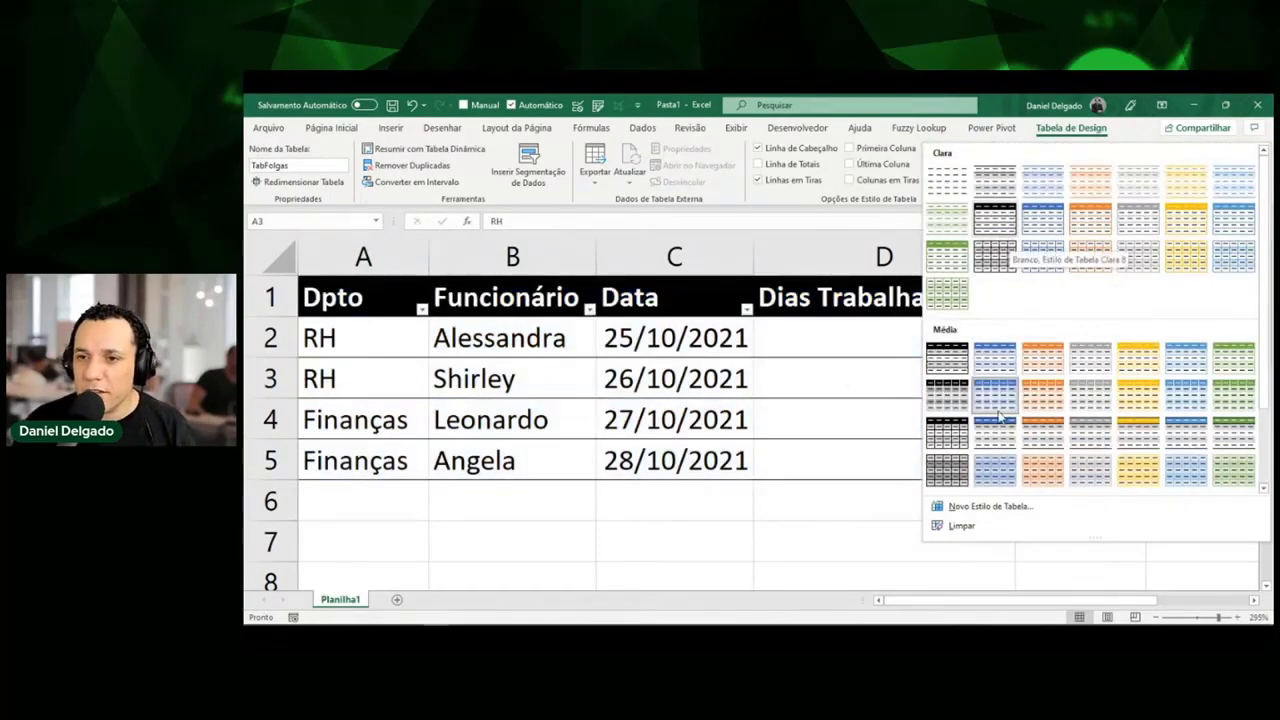
scroll(1003, 418, "down", 1)
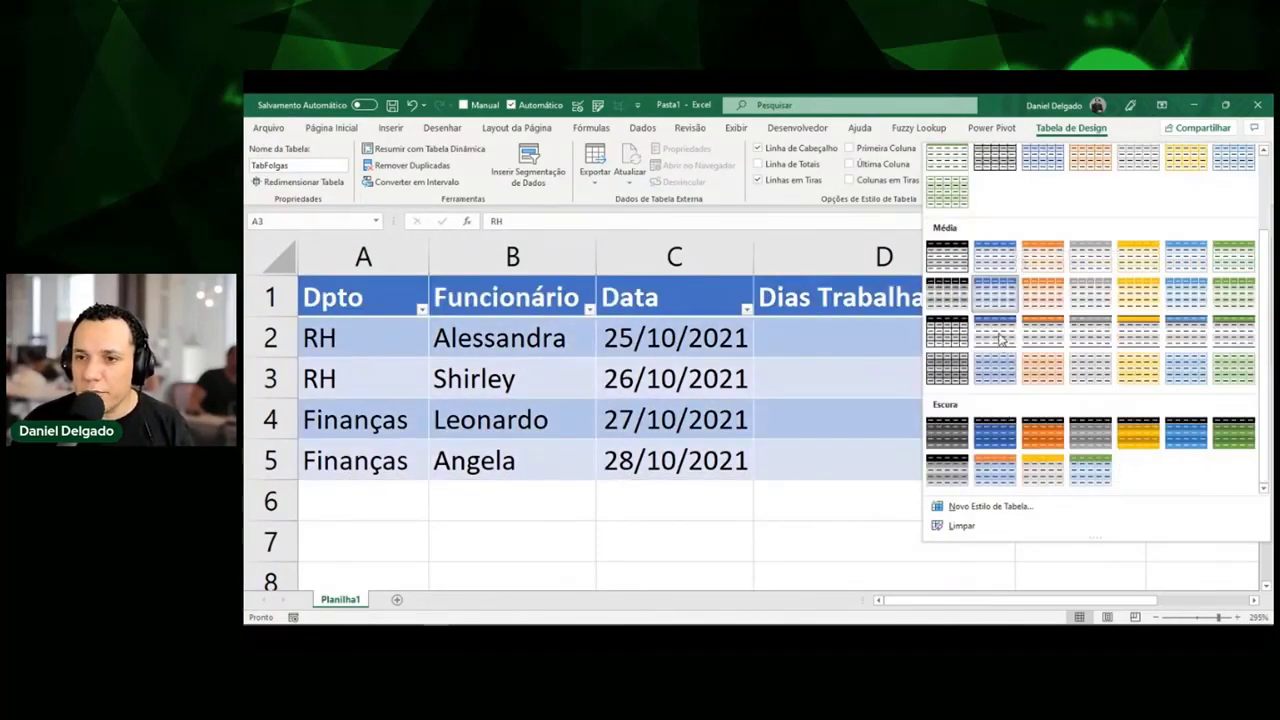
left_click(1000, 338)
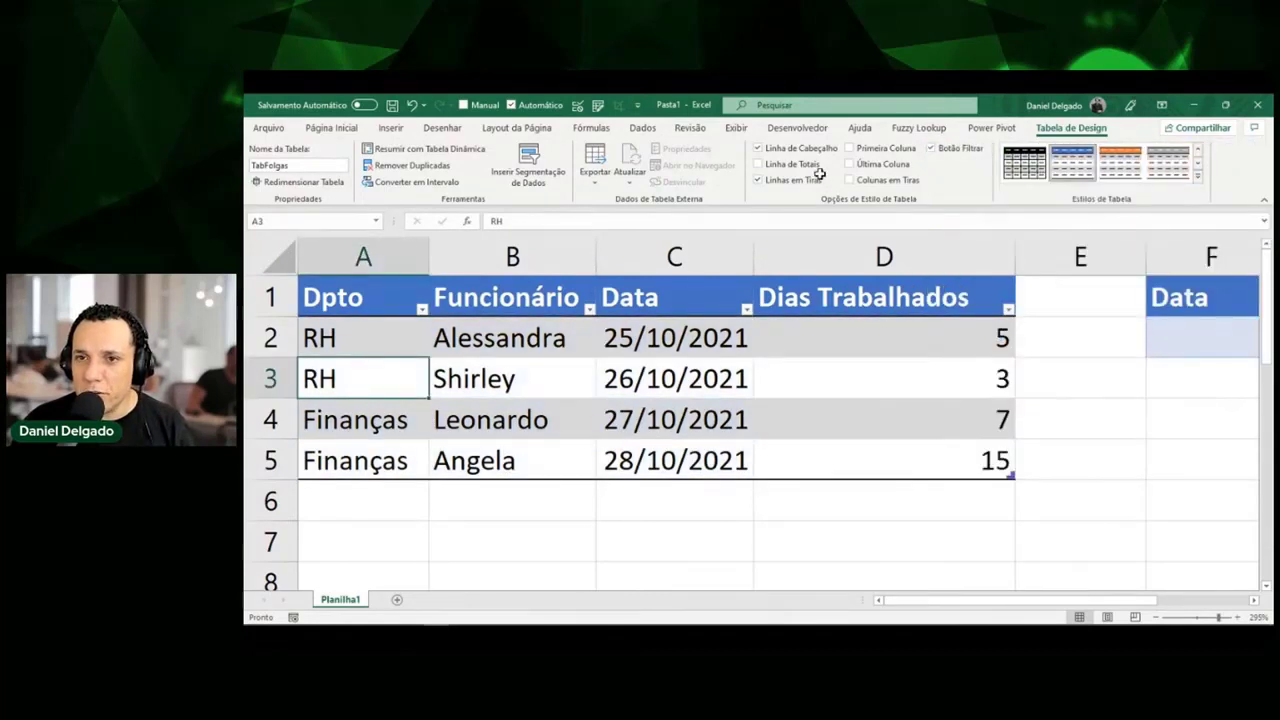
Re-enable First Column and add a Total row that sums Dias Trabalhados to 30.
left_click(875, 148)
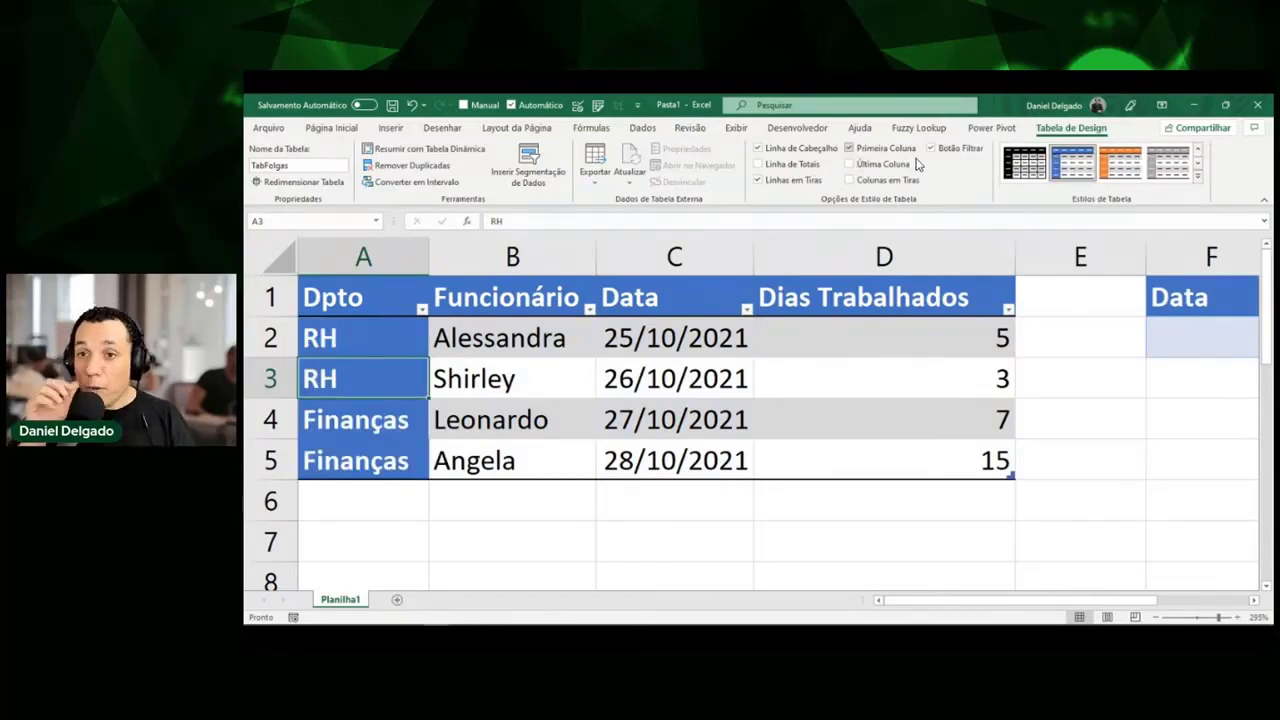
left_click(813, 166)
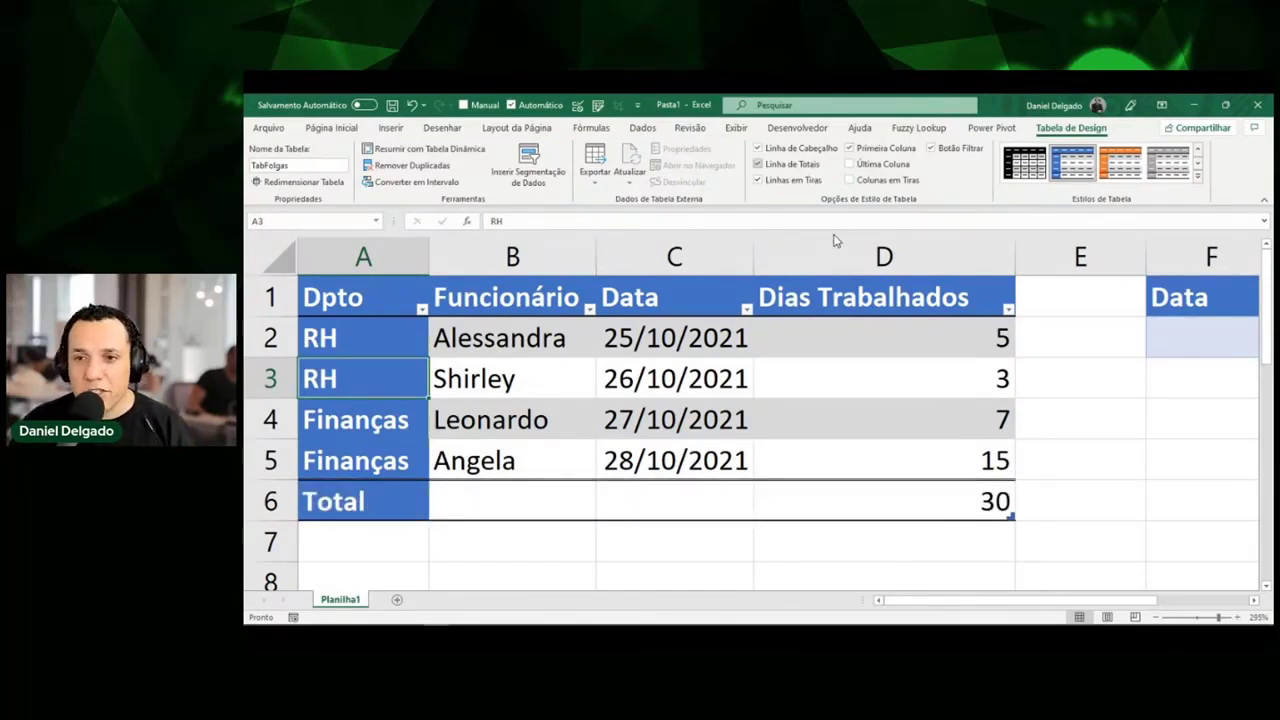
left_click_drag(843, 323, 838, 415)
left_click(867, 512)
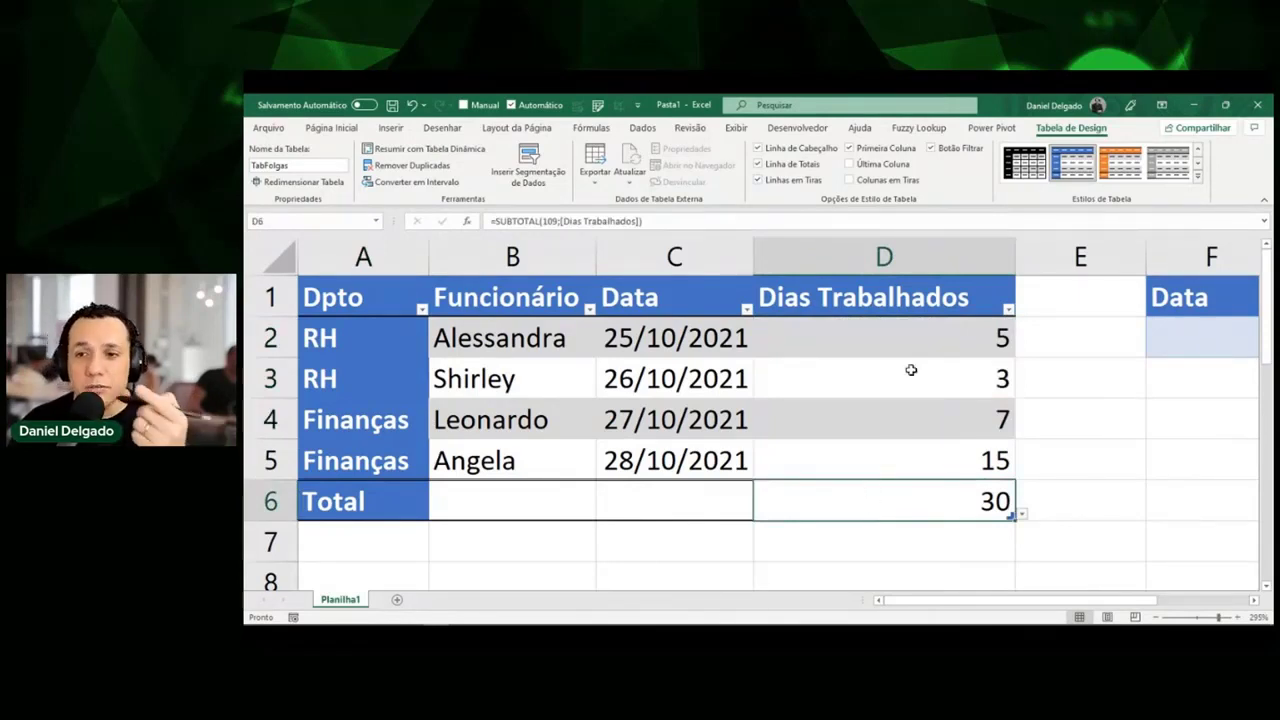
Switch the Dias Trabalhados total function to Máx., then to Mín.
left_click_drag(917, 334, 918, 456)
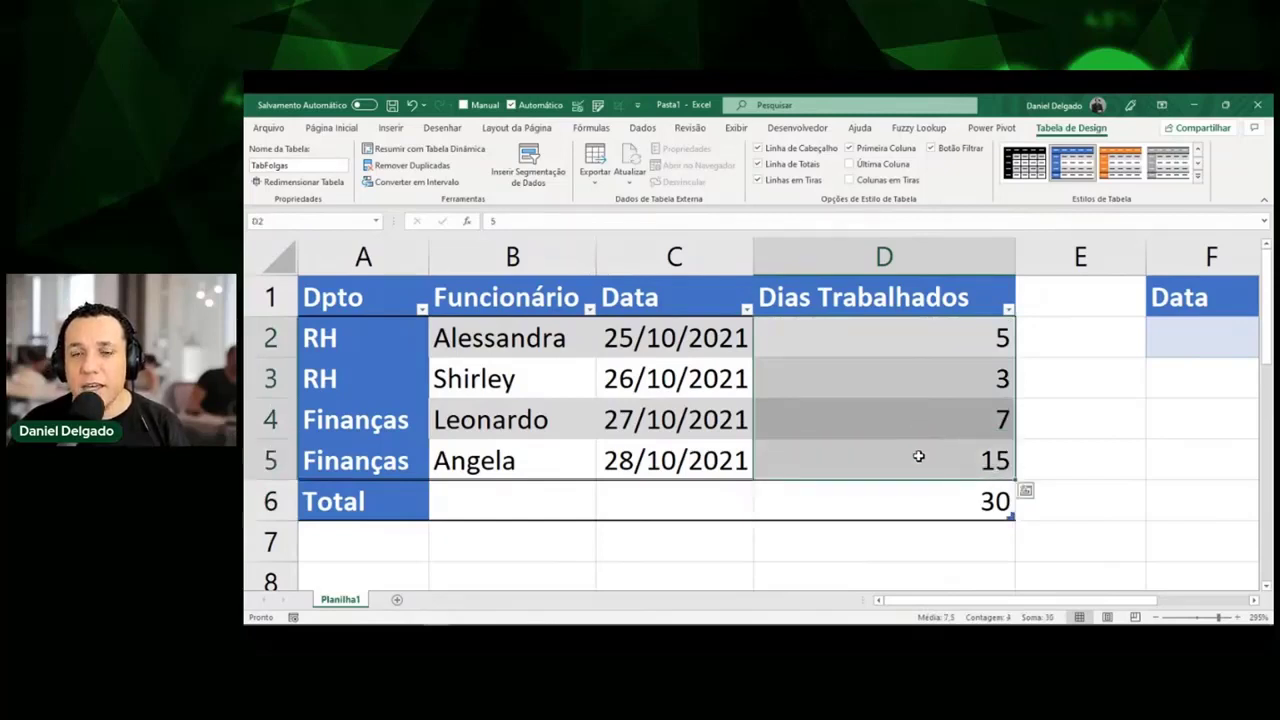
left_click(928, 486)
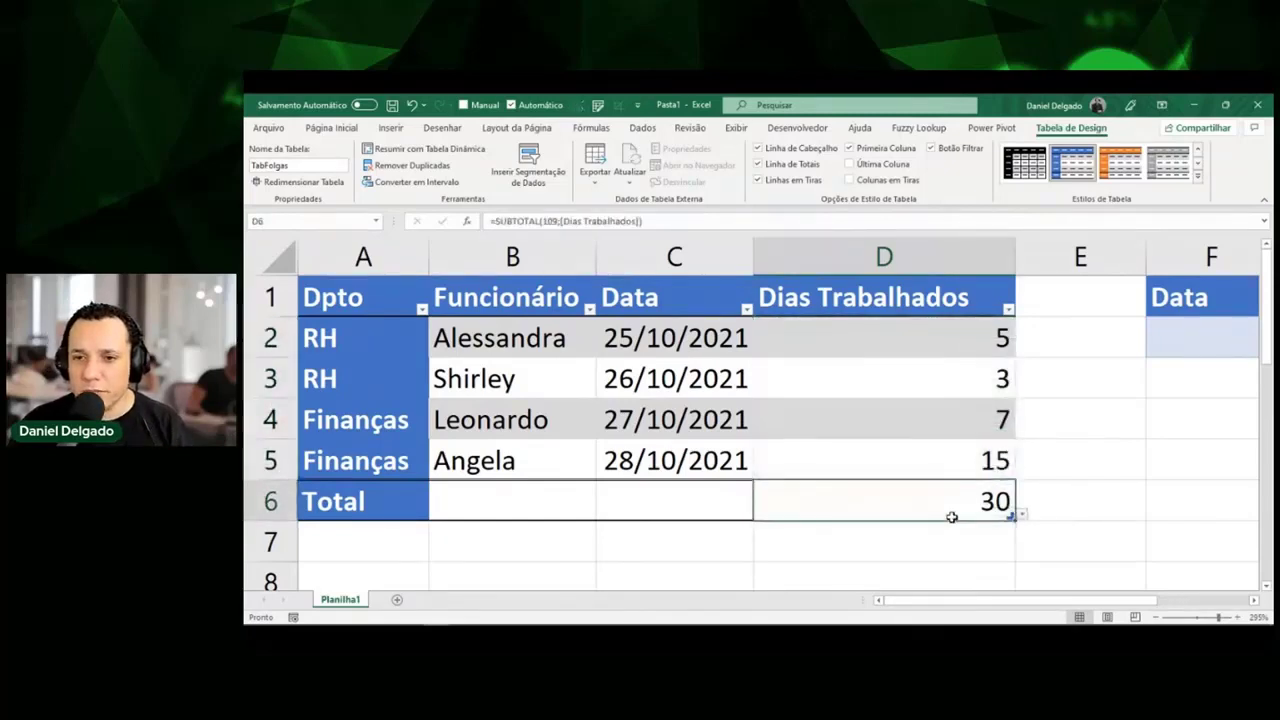
left_click(1023, 517)
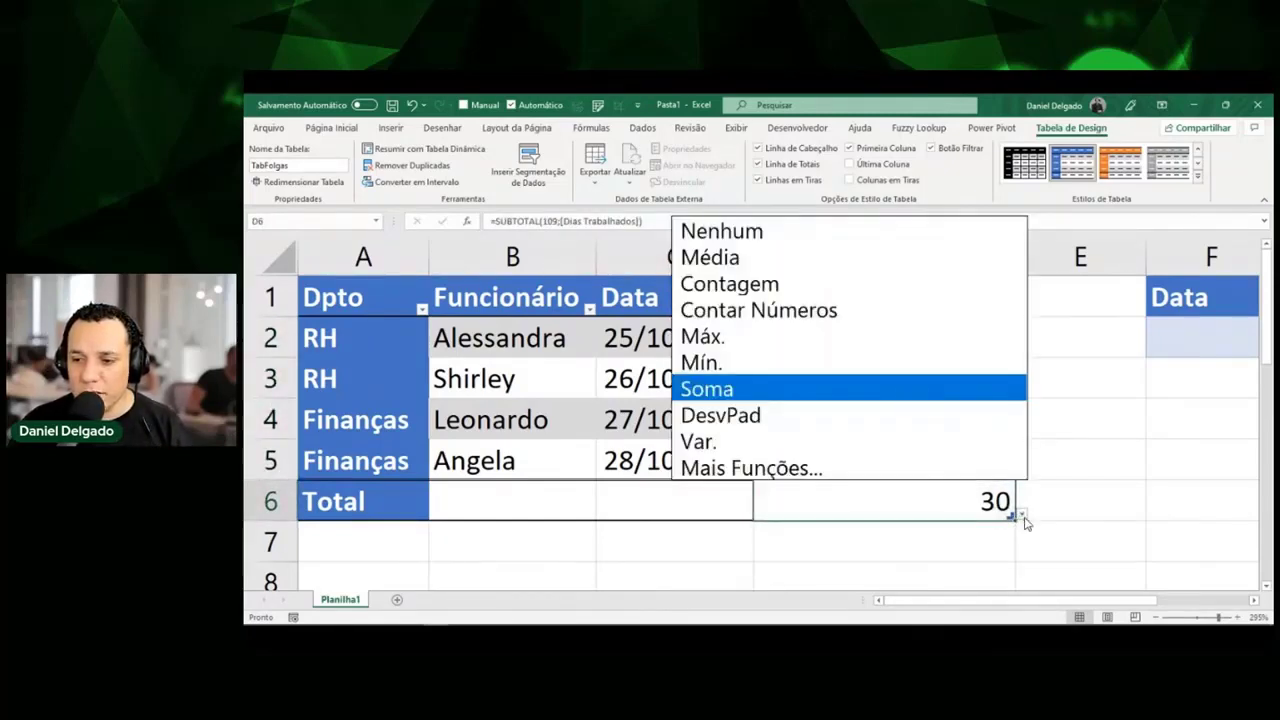
left_click(1023, 517)
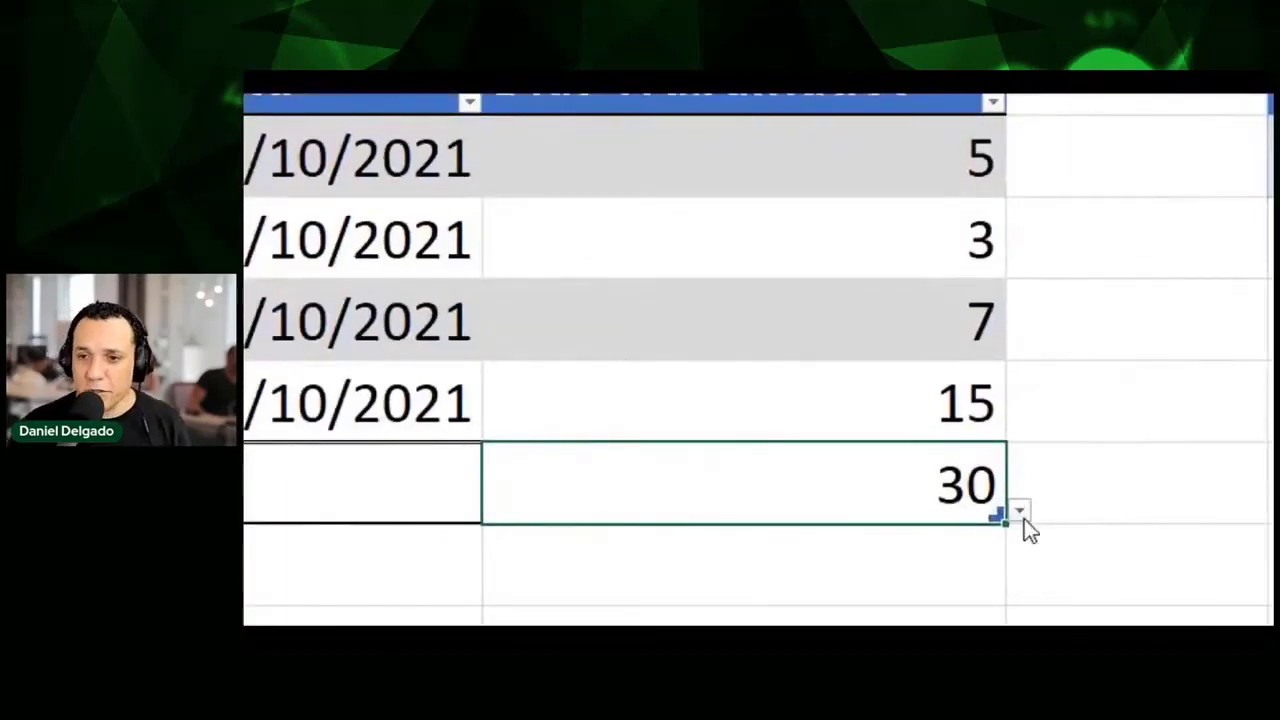
left_click(1022, 515)
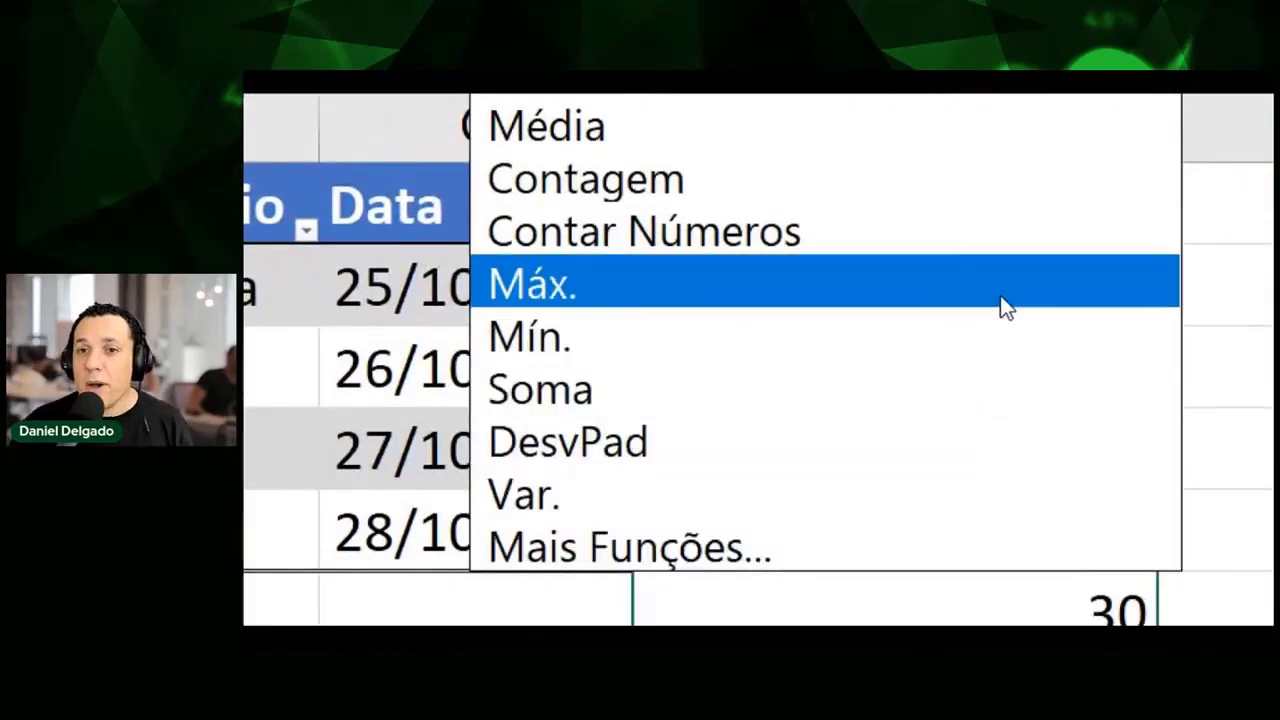
left_click(1002, 288)
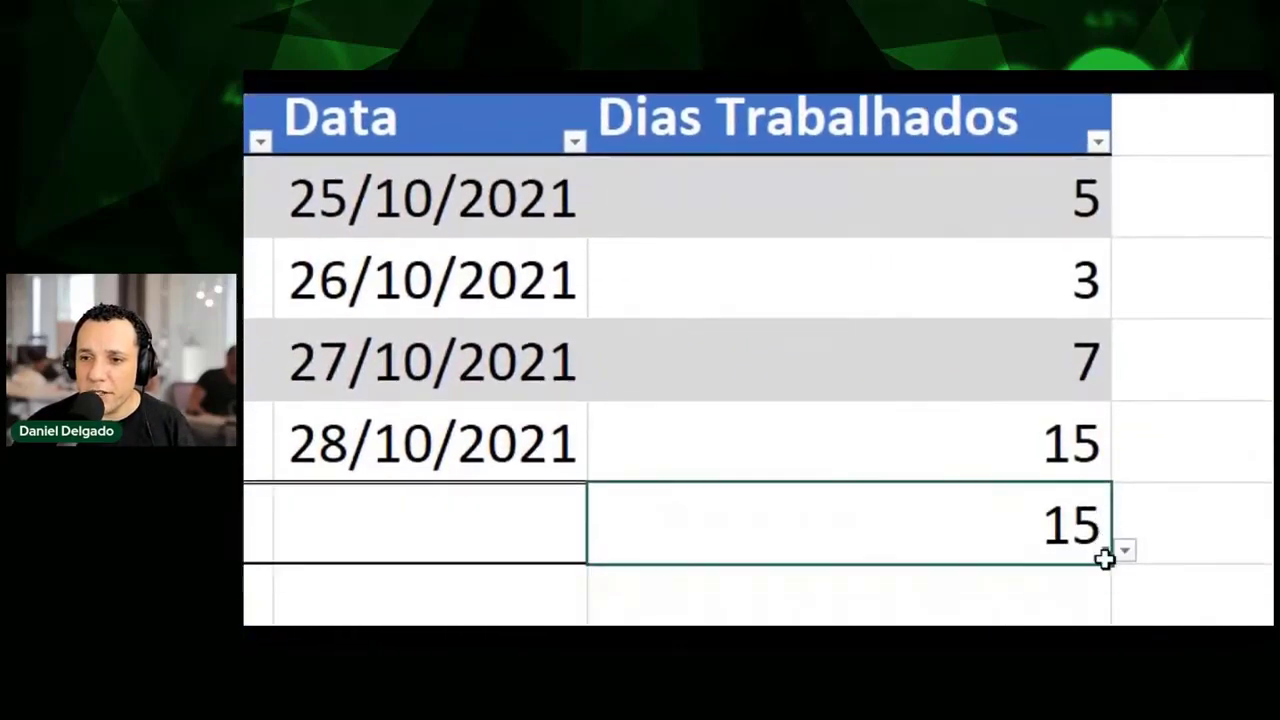
left_click(1127, 551)
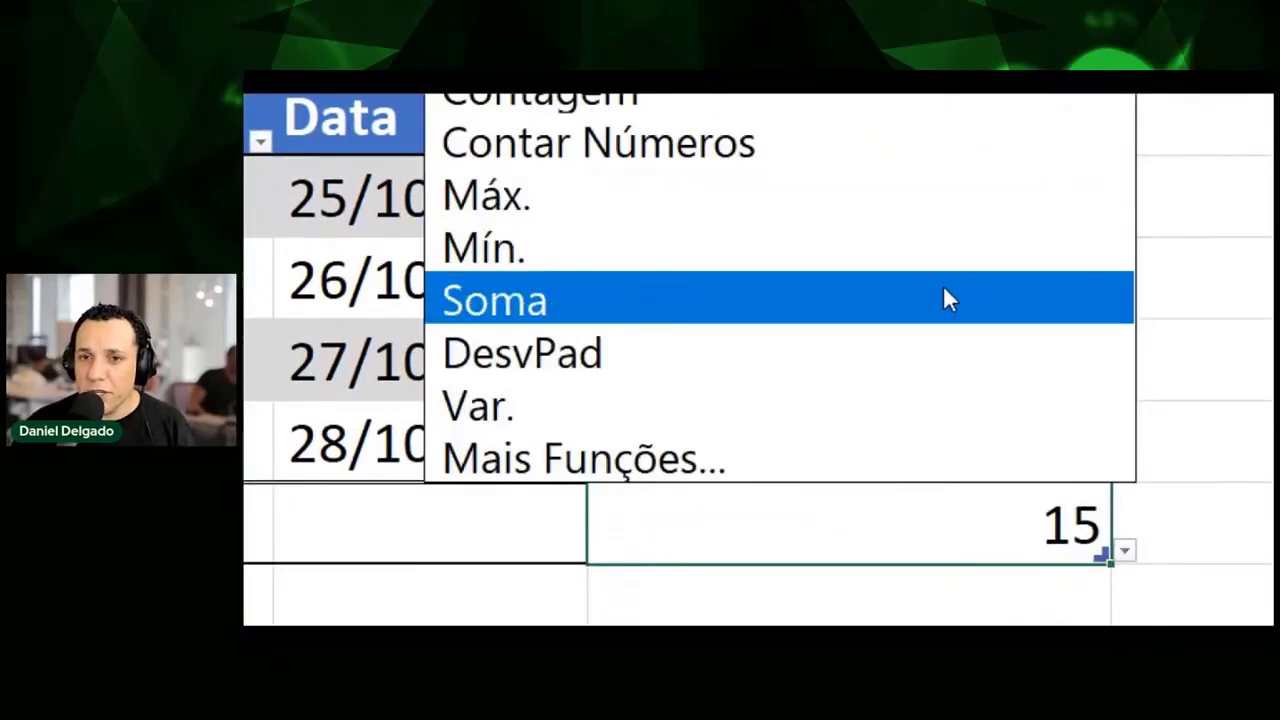
left_click(948, 265)
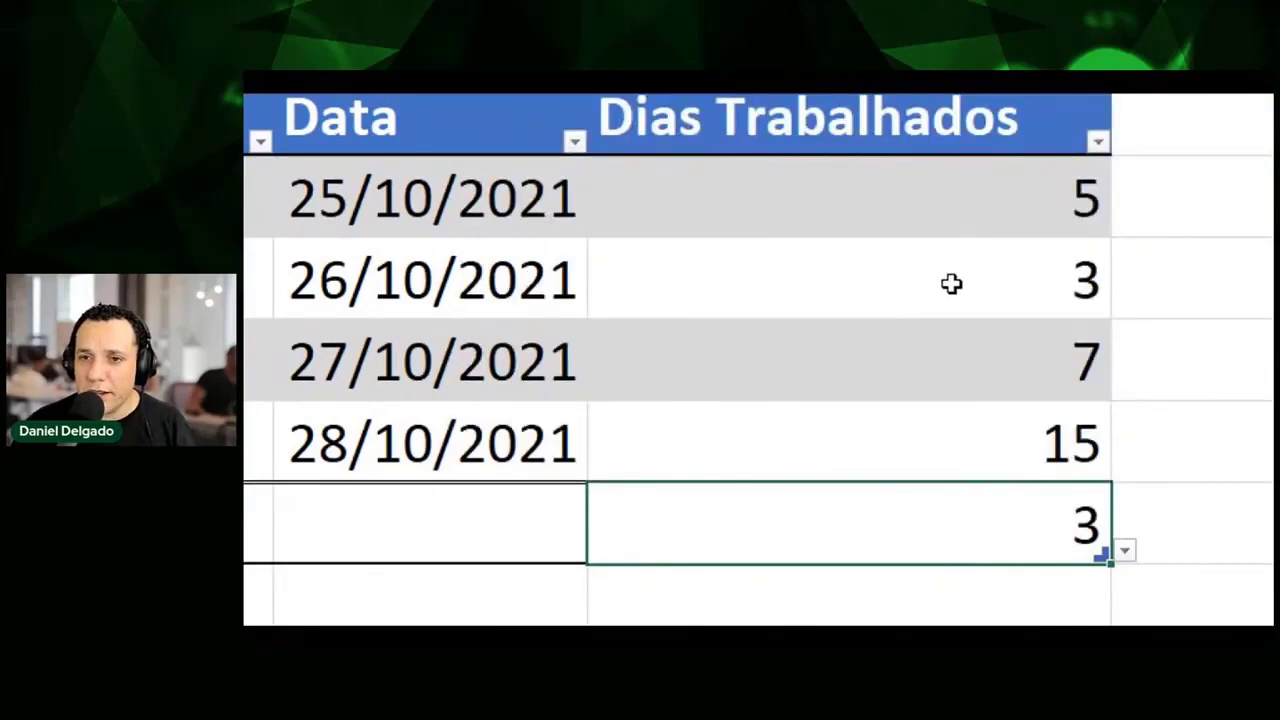
Try DesvPad and then Var. as the Dias Trabalhados total function.
left_click_drag(951, 283, 372, 285)
left_click(1118, 551)
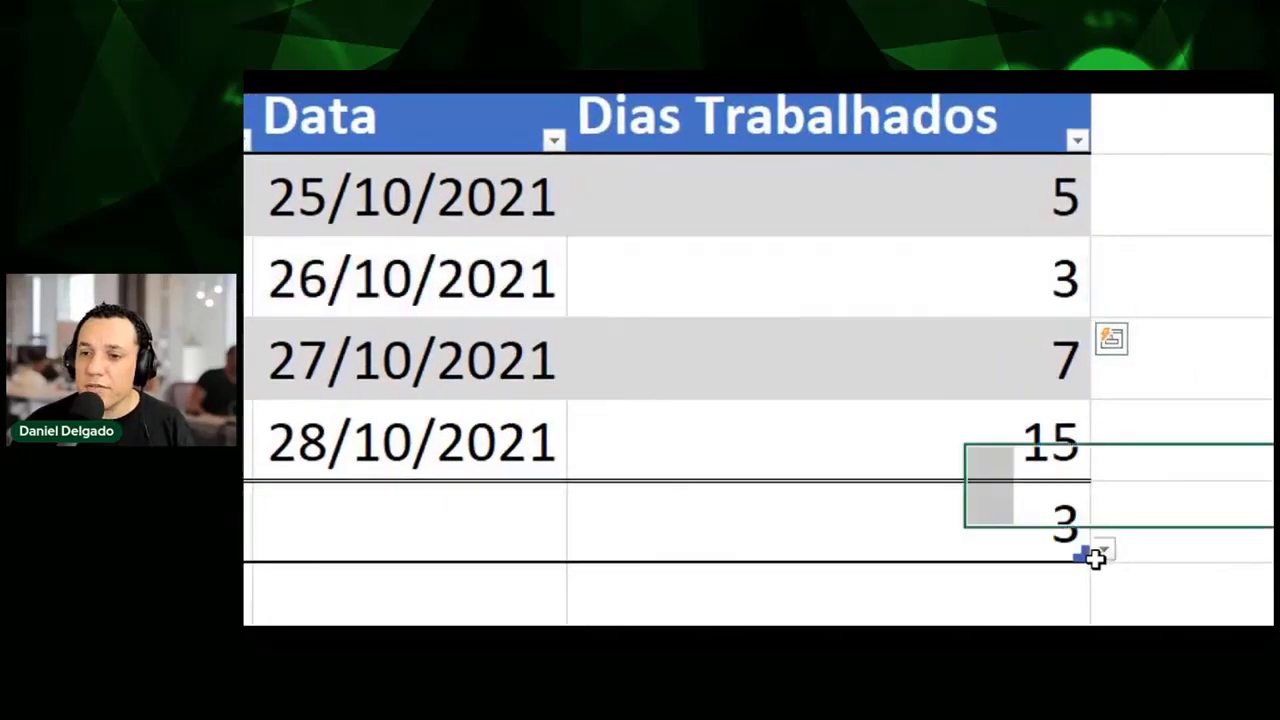
left_click(1014, 528)
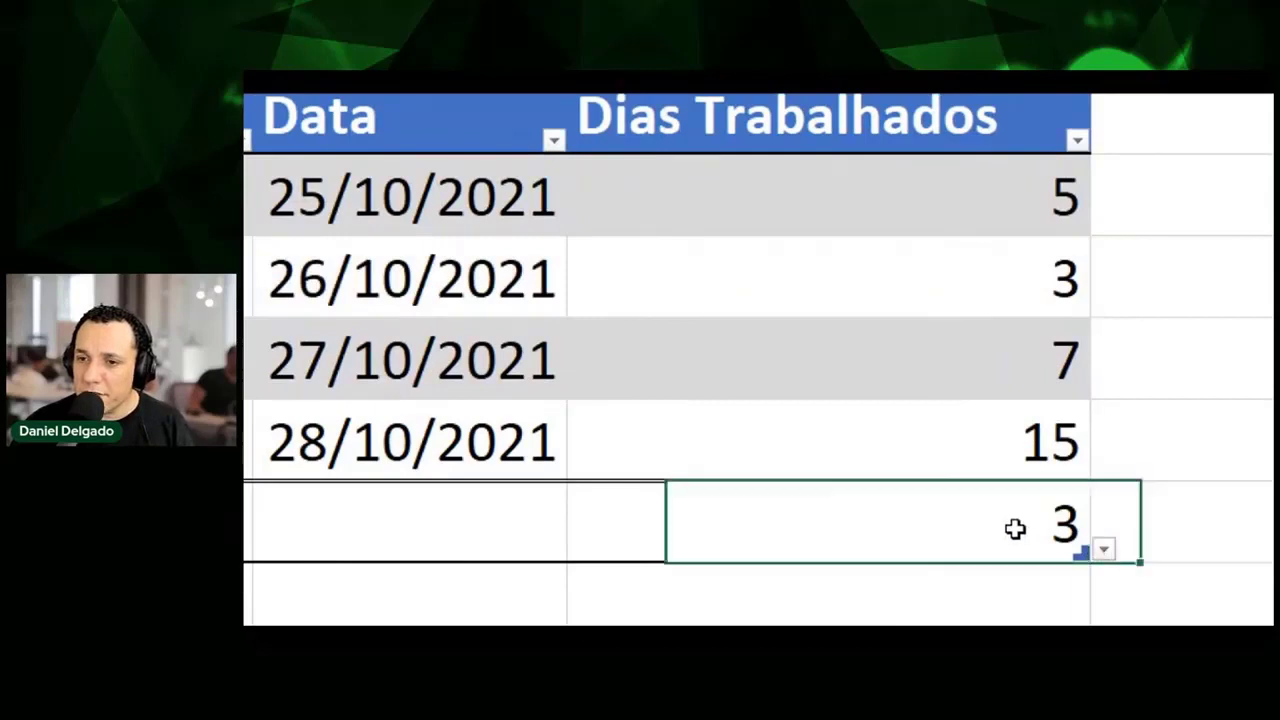
left_click(1104, 547)
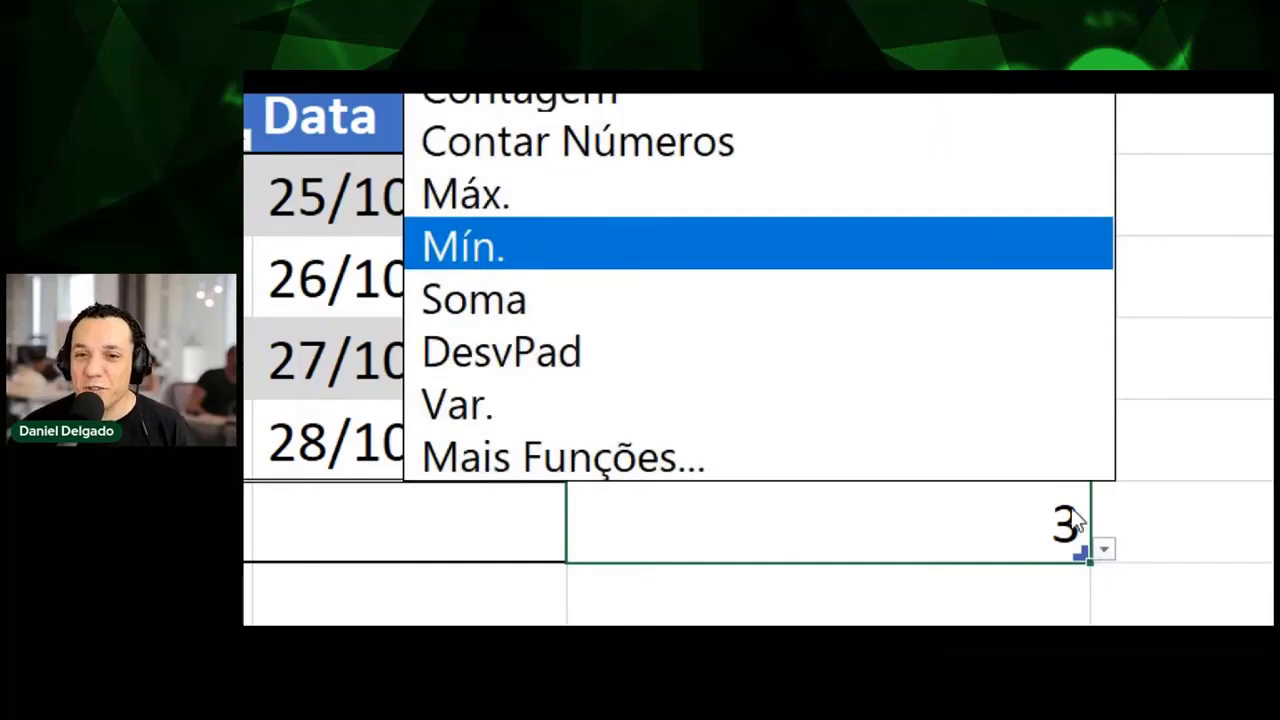
left_click(982, 354)
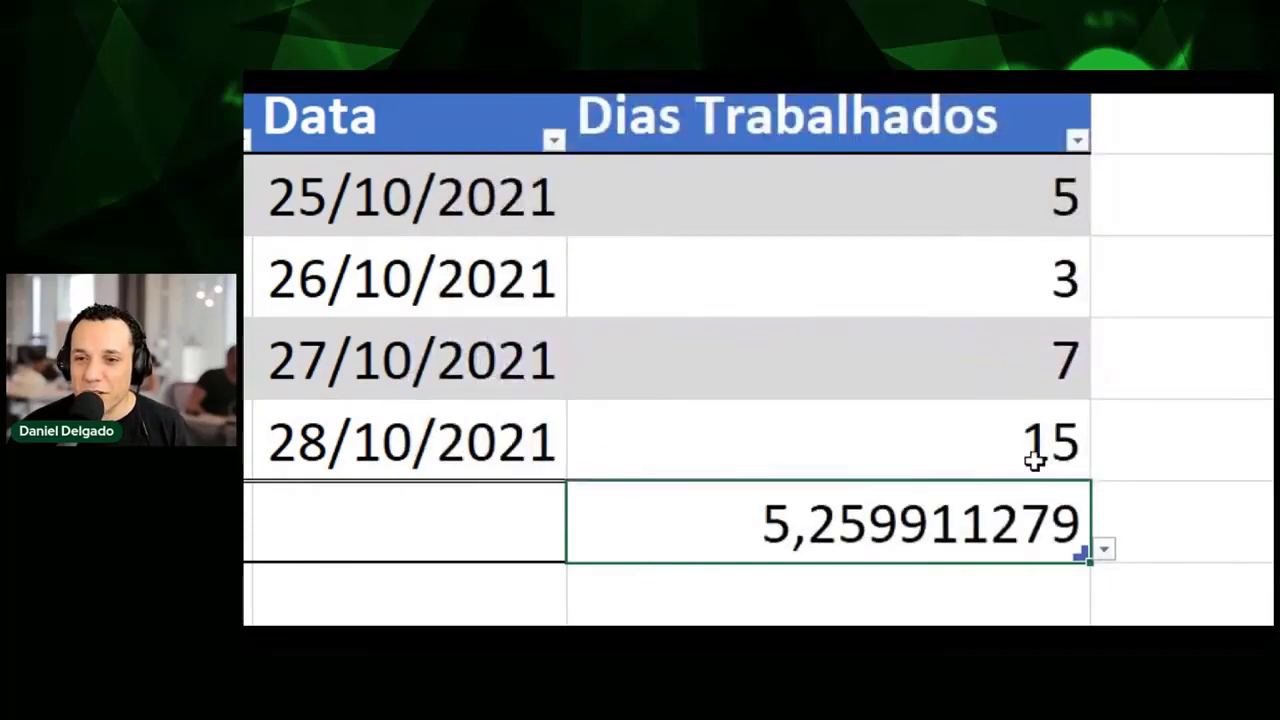
left_click(1102, 547)
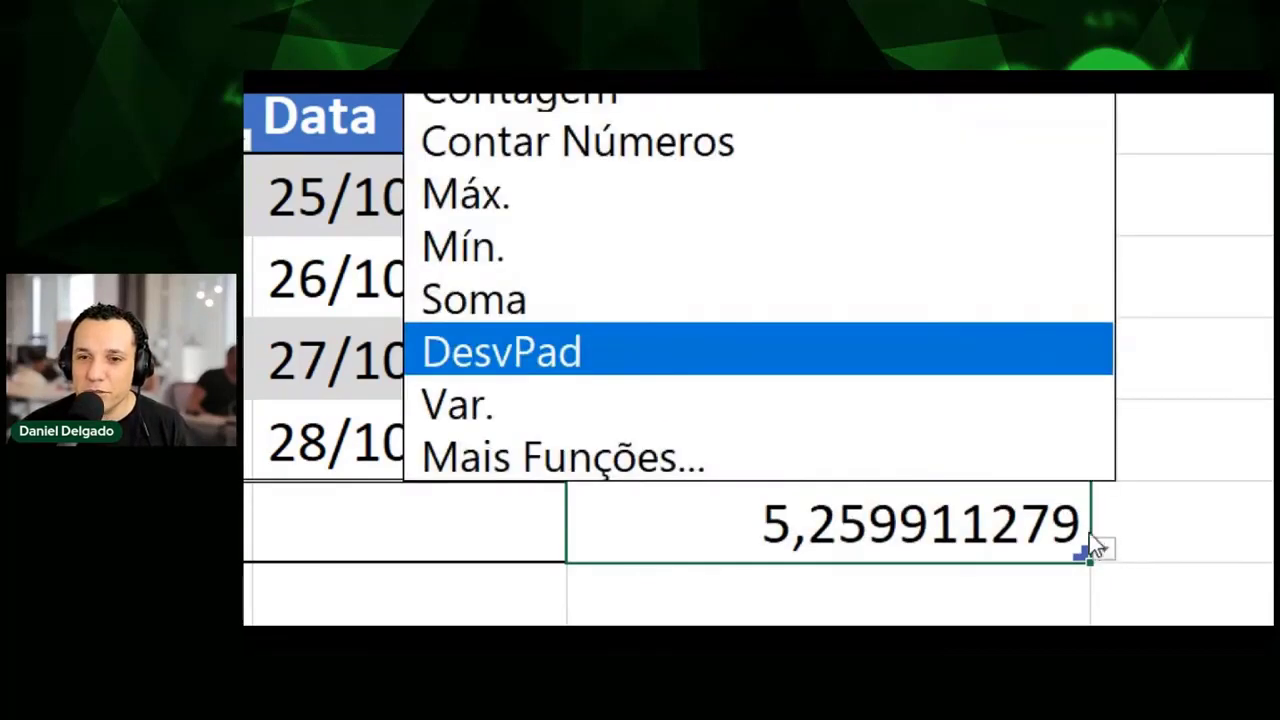
left_click(977, 410)
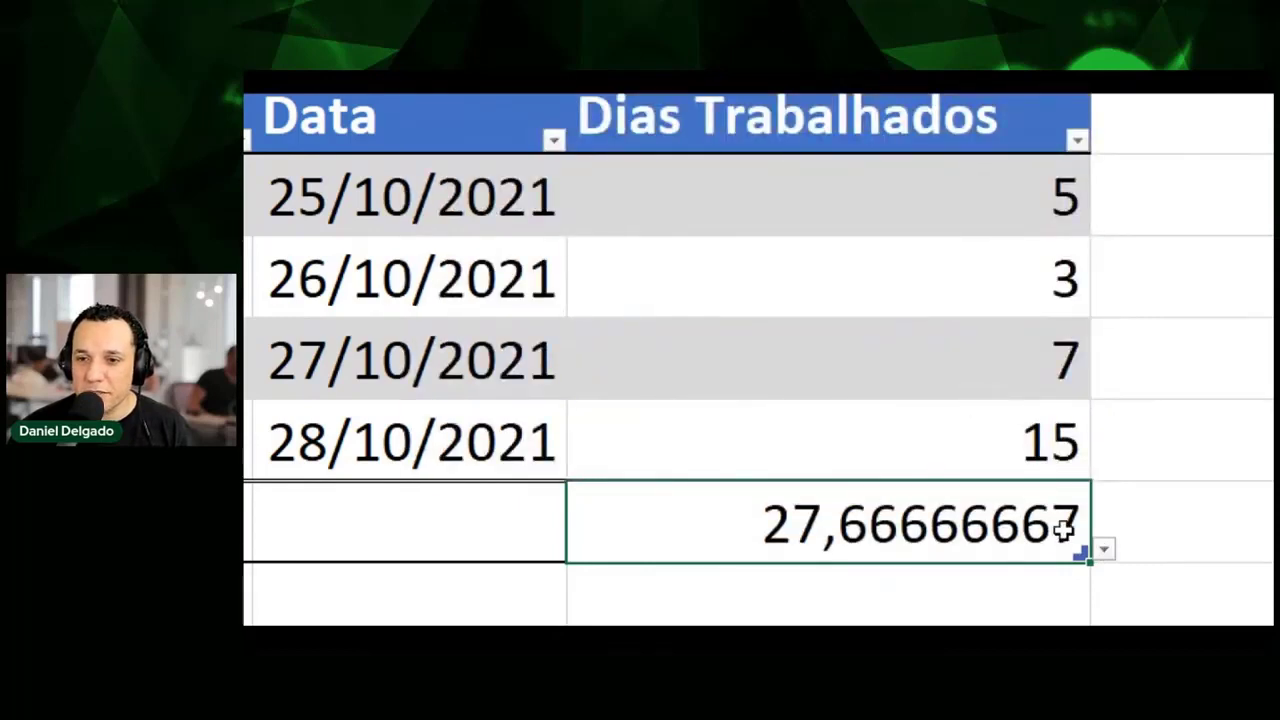
Set the Dias Trabalhados total to Contagem, so it shows 4.
left_click(1114, 549)
left_click(1075, 530)
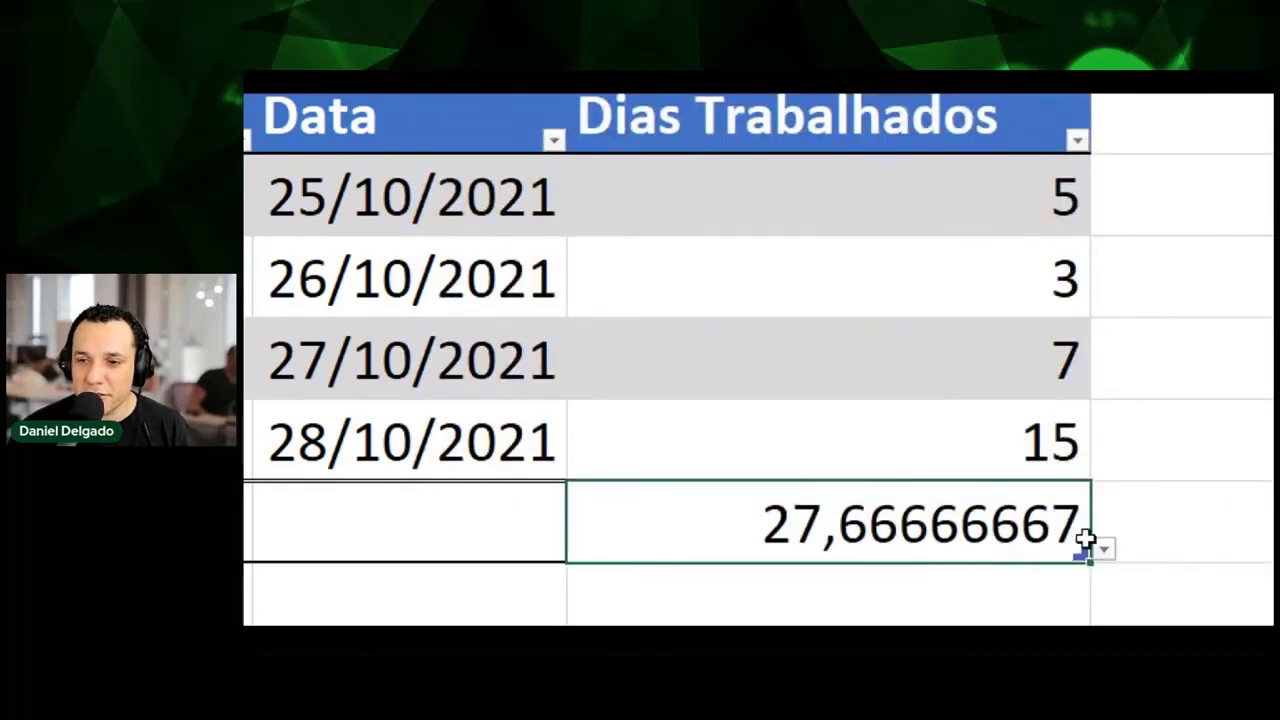
left_click(1104, 550)
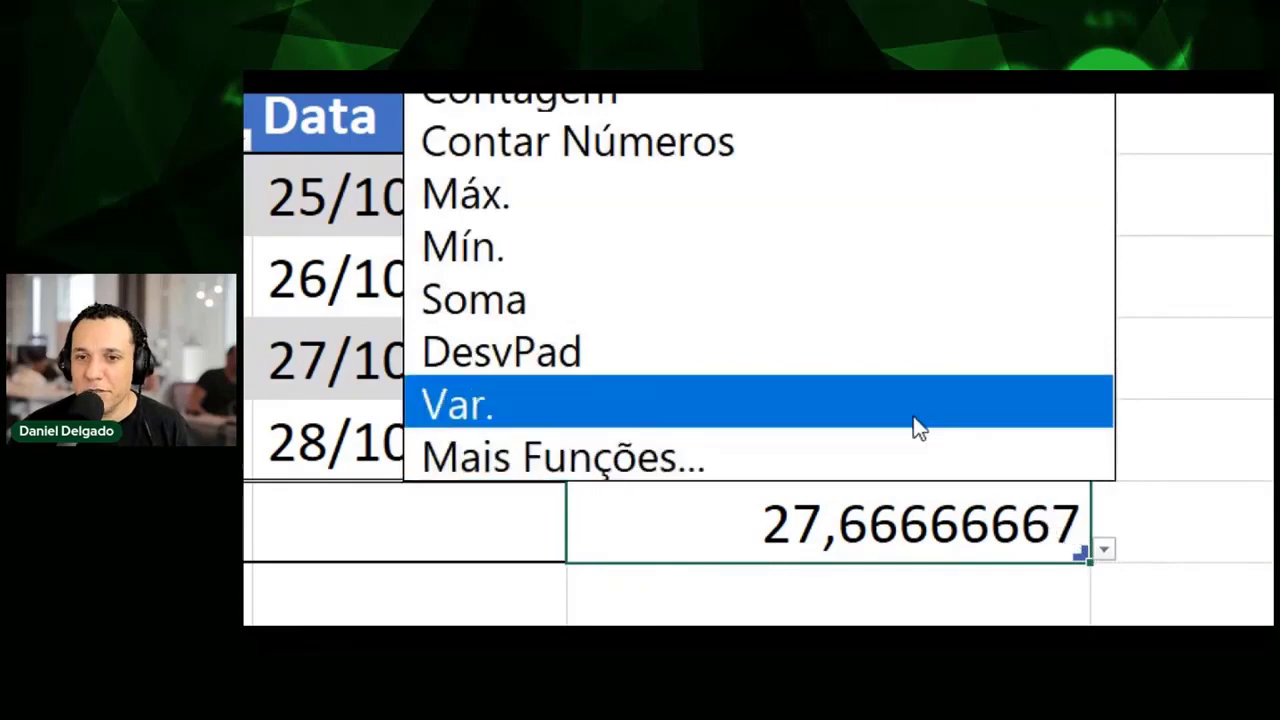
left_click(838, 240)
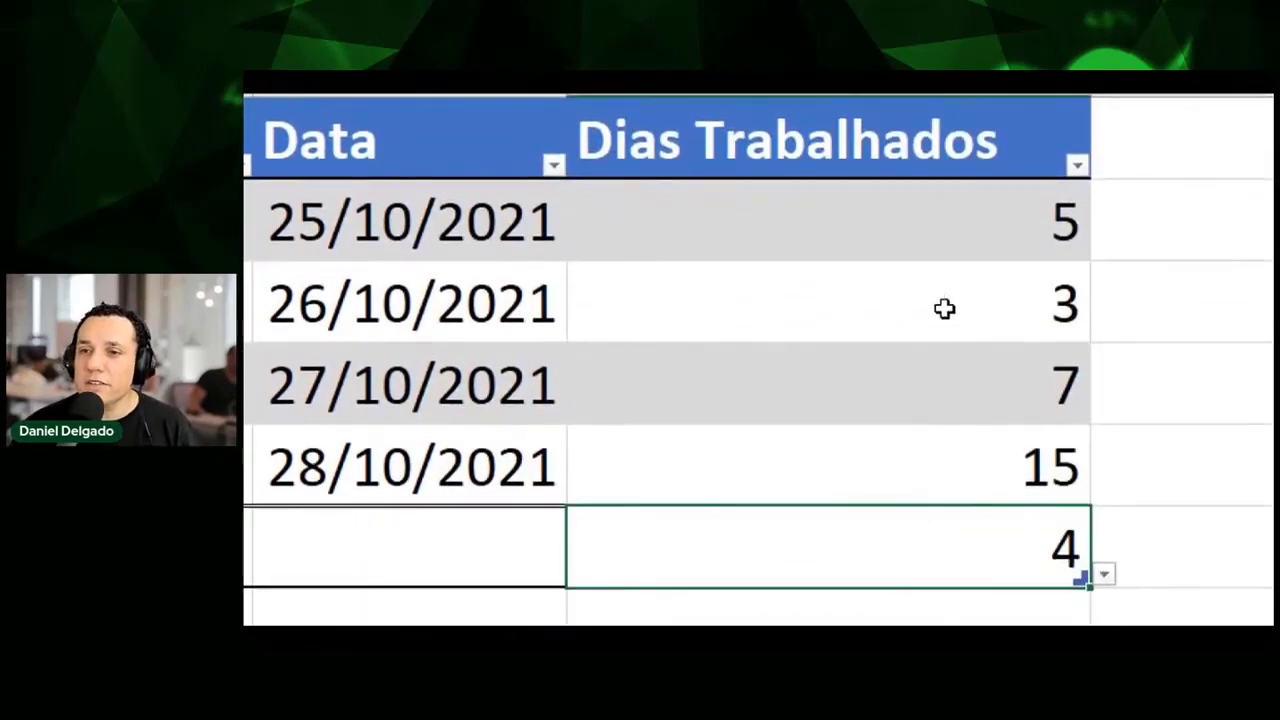
left_click_drag(963, 217, 962, 438)
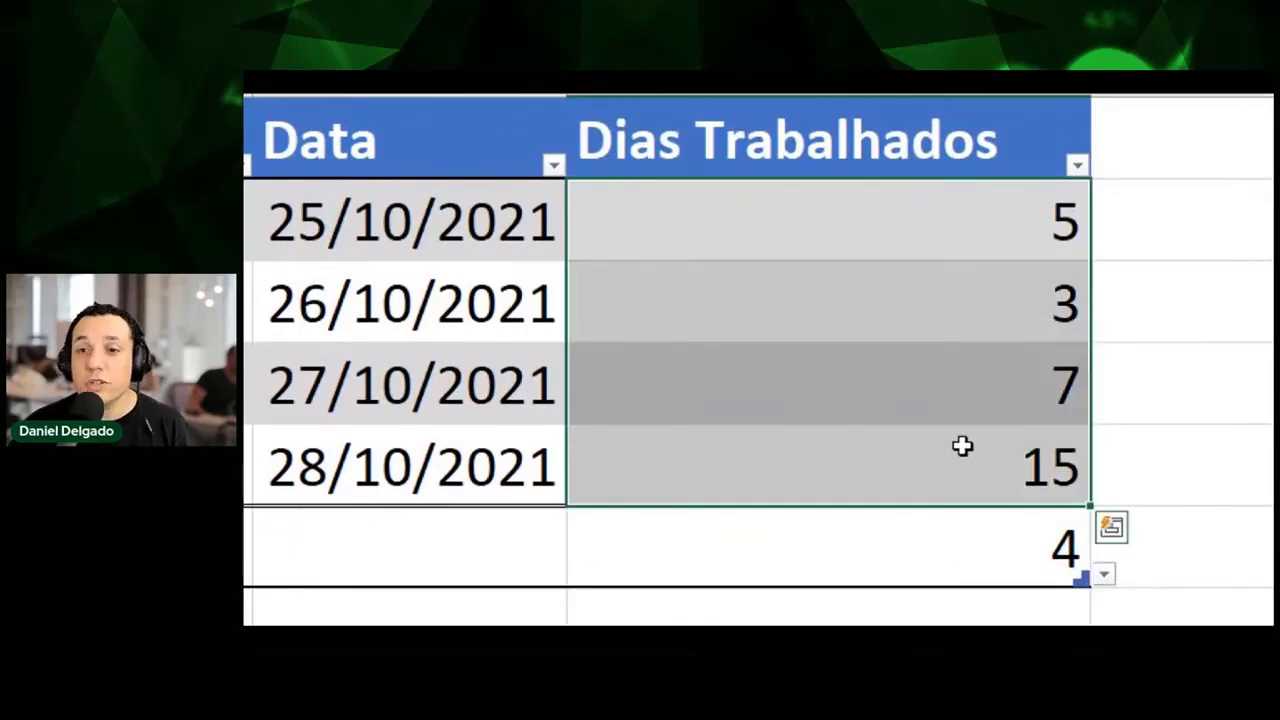
left_click(968, 550)
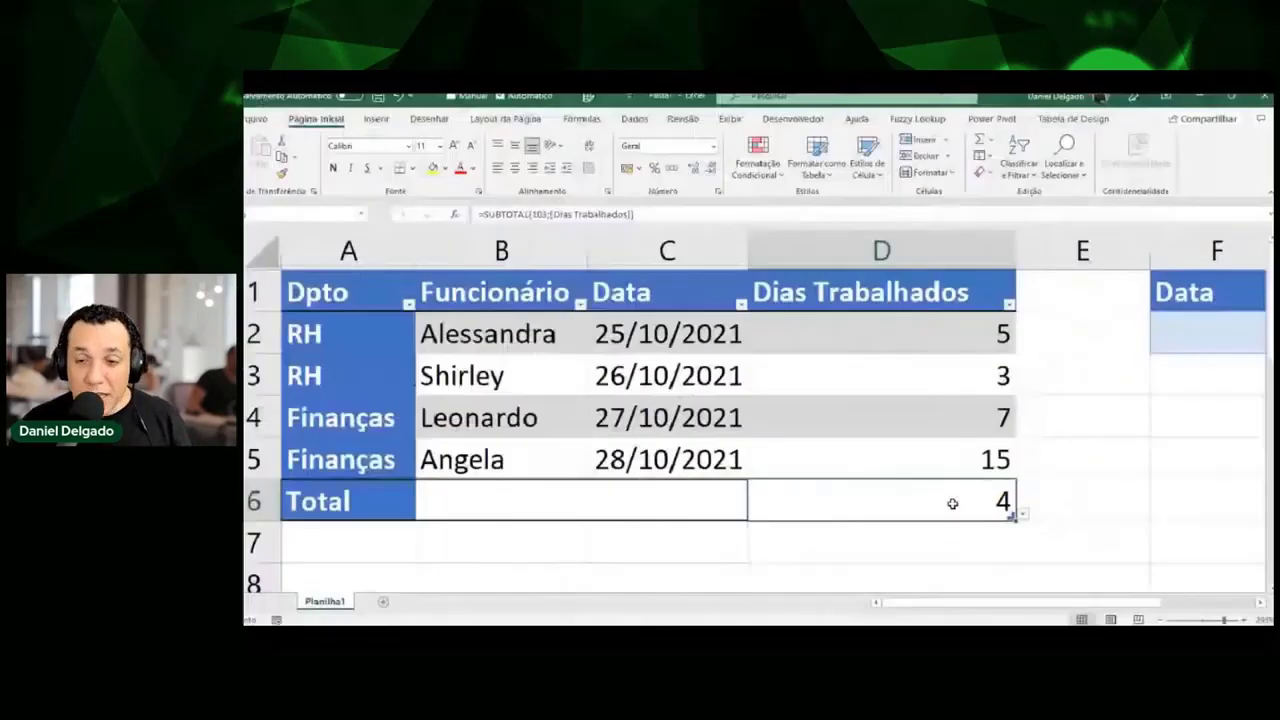
Set the Data total in C6 to Contagem, showing 4.
left_click(736, 491)
left_click(760, 514)
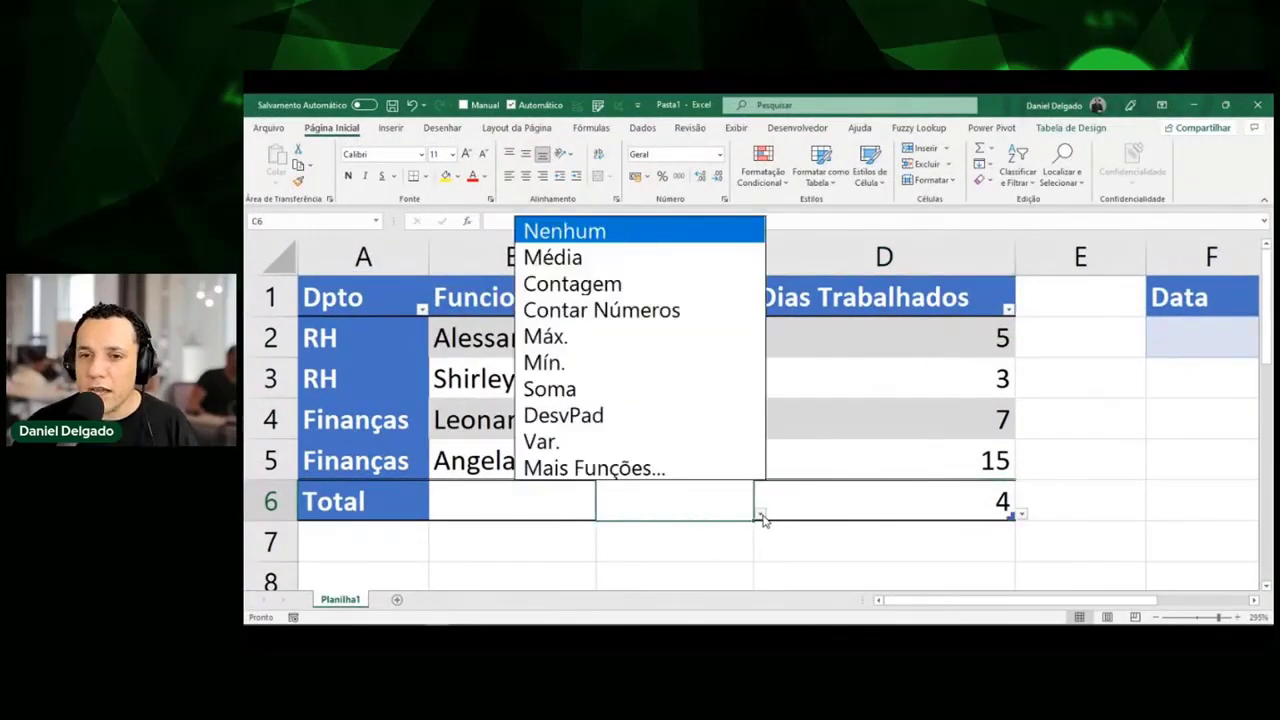
left_click(704, 294)
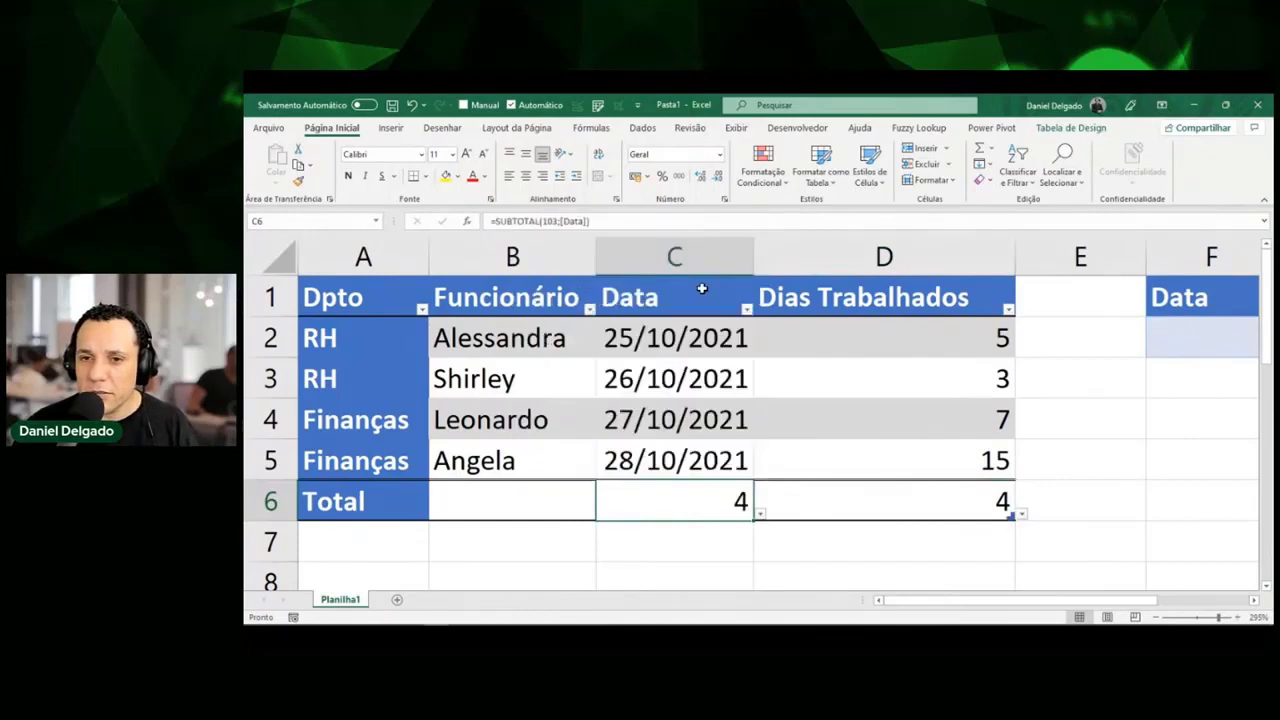
Set the Dias Trabalhados total in D6 back to Soma, showing 30.
left_click(1010, 509)
left_click(1020, 515)
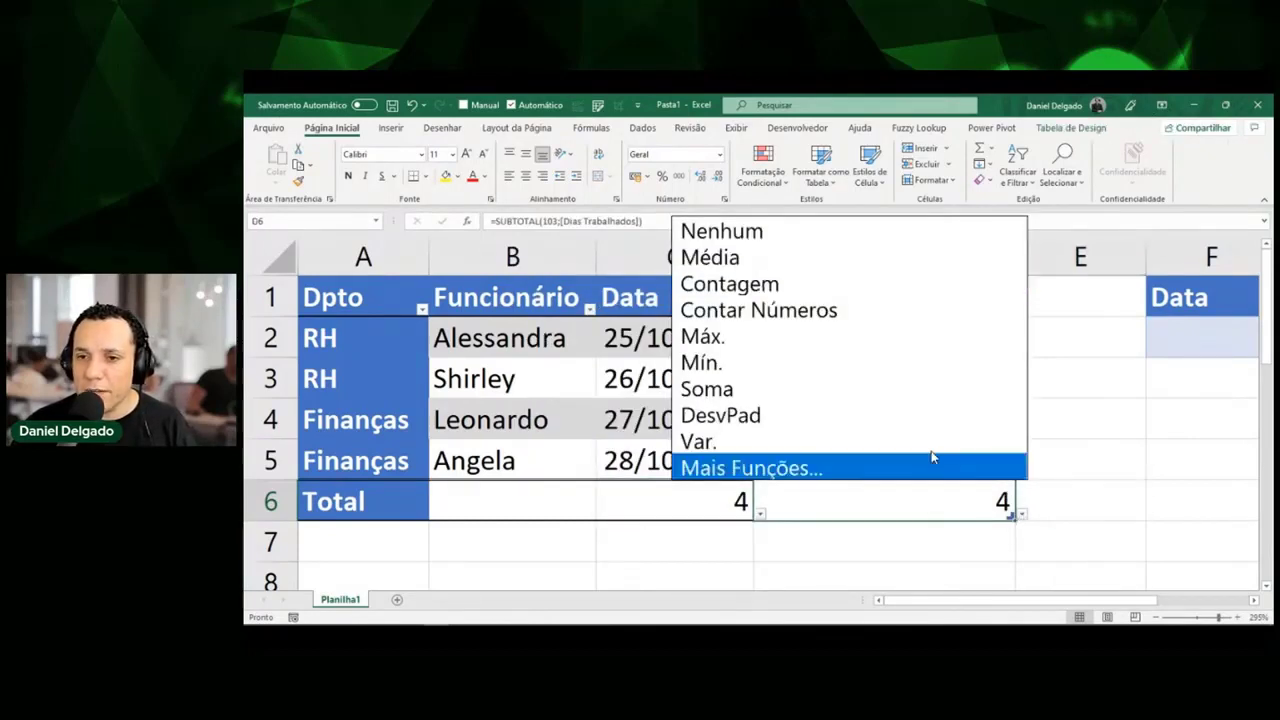
left_click(830, 387)
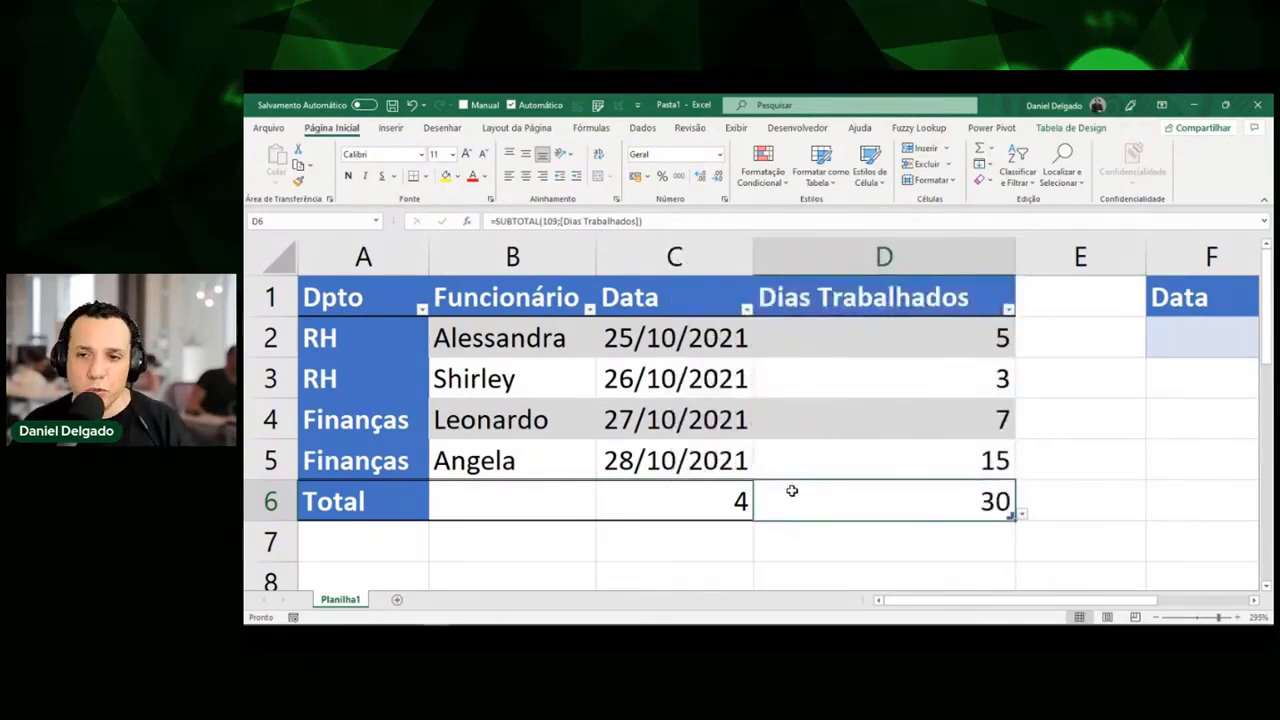
left_click(587, 461)
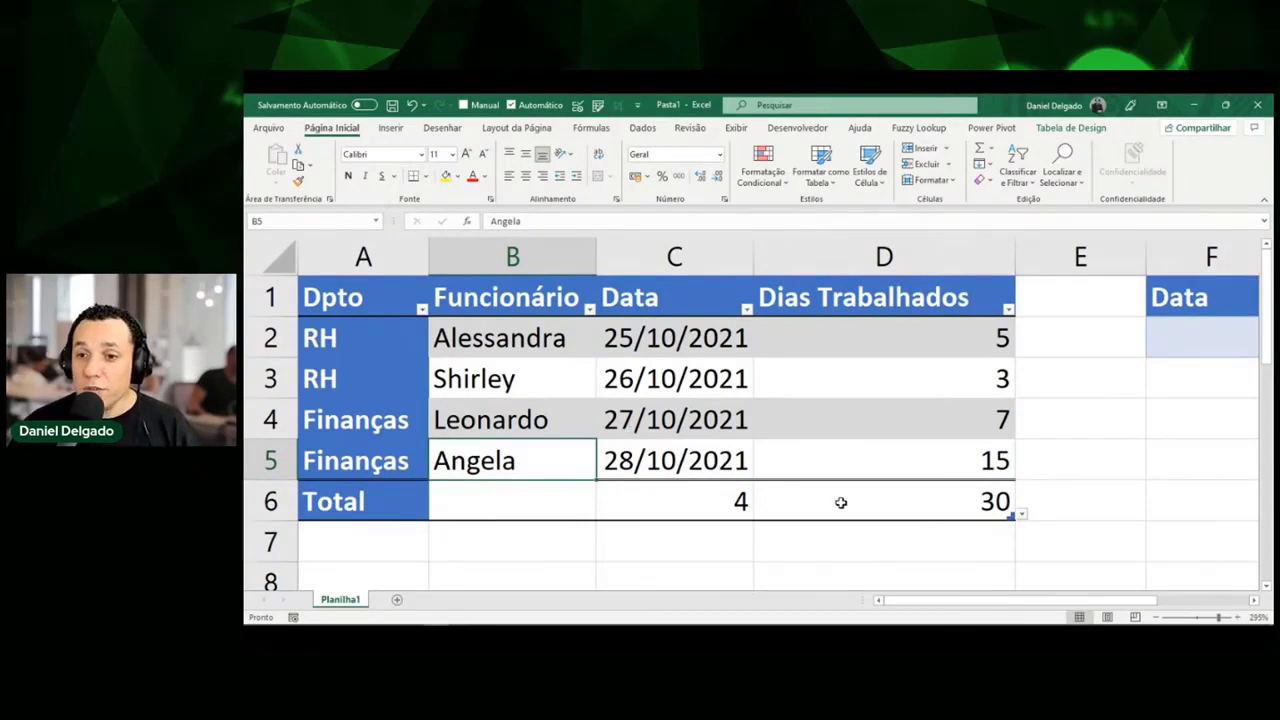
Add four blank table rows (6–9) by tabbing from D5, moving Total to row 10.
left_click(850, 456)
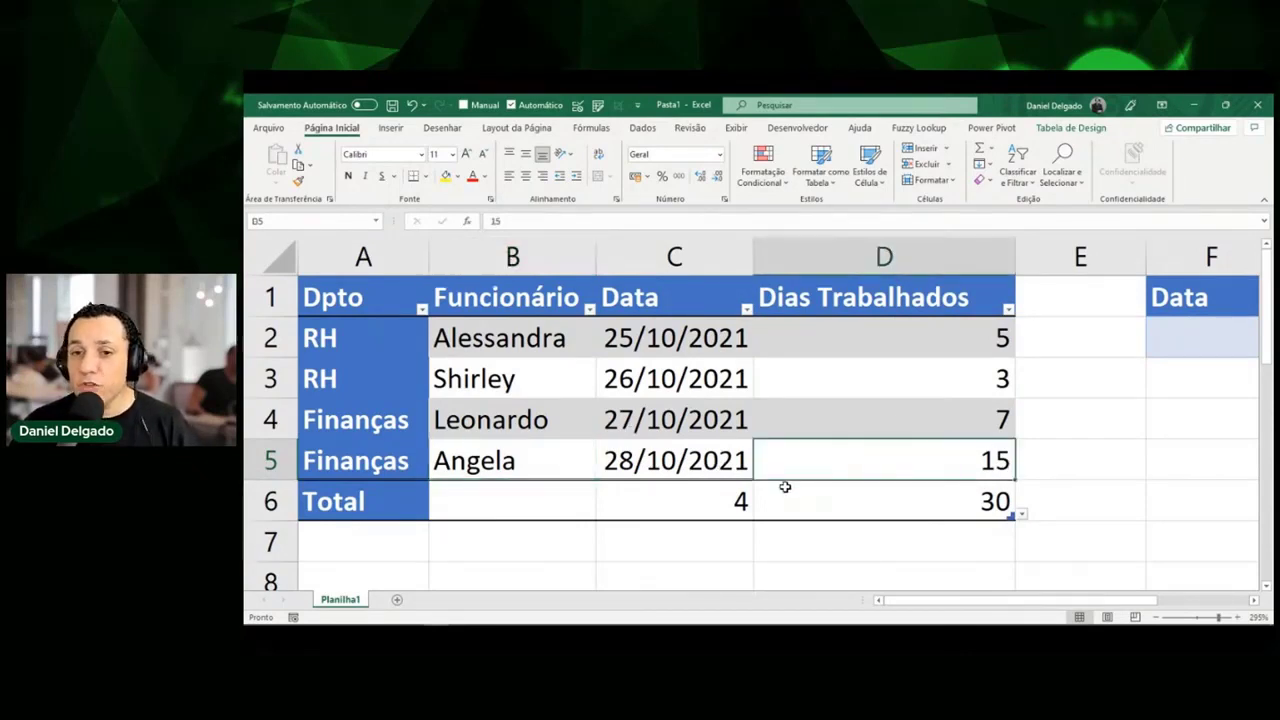
left_click(749, 512)
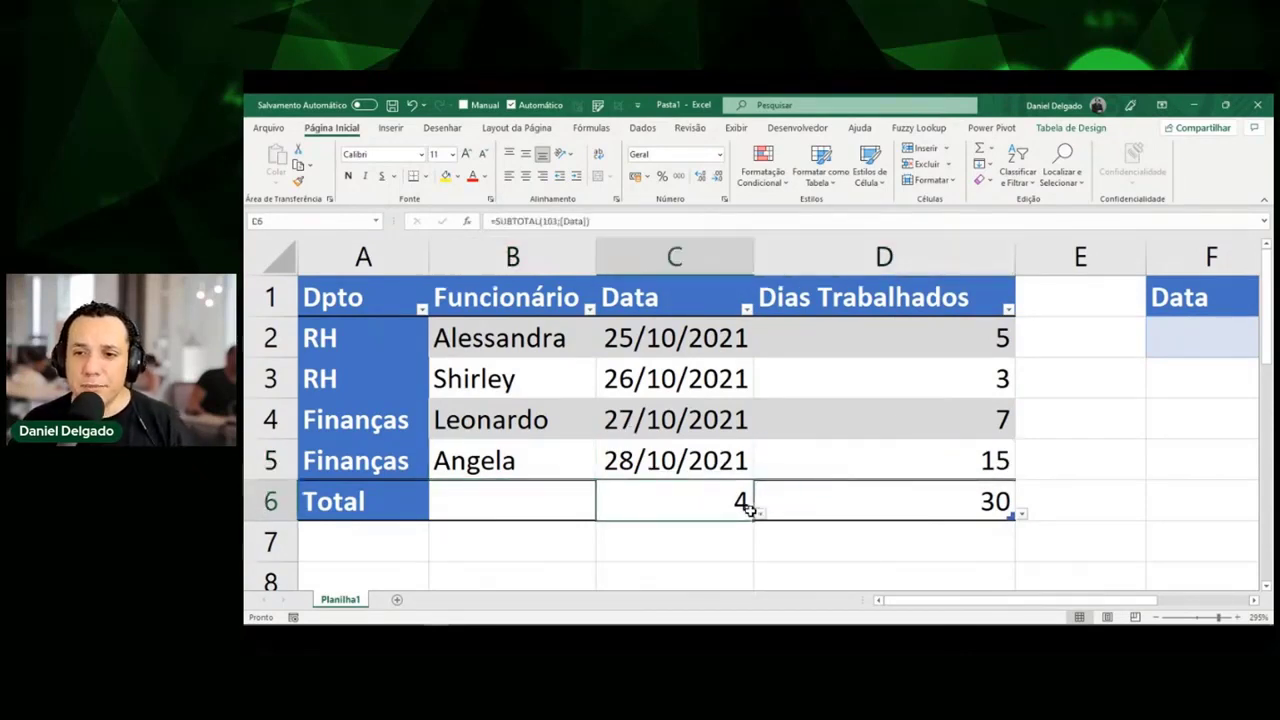
left_click(394, 507)
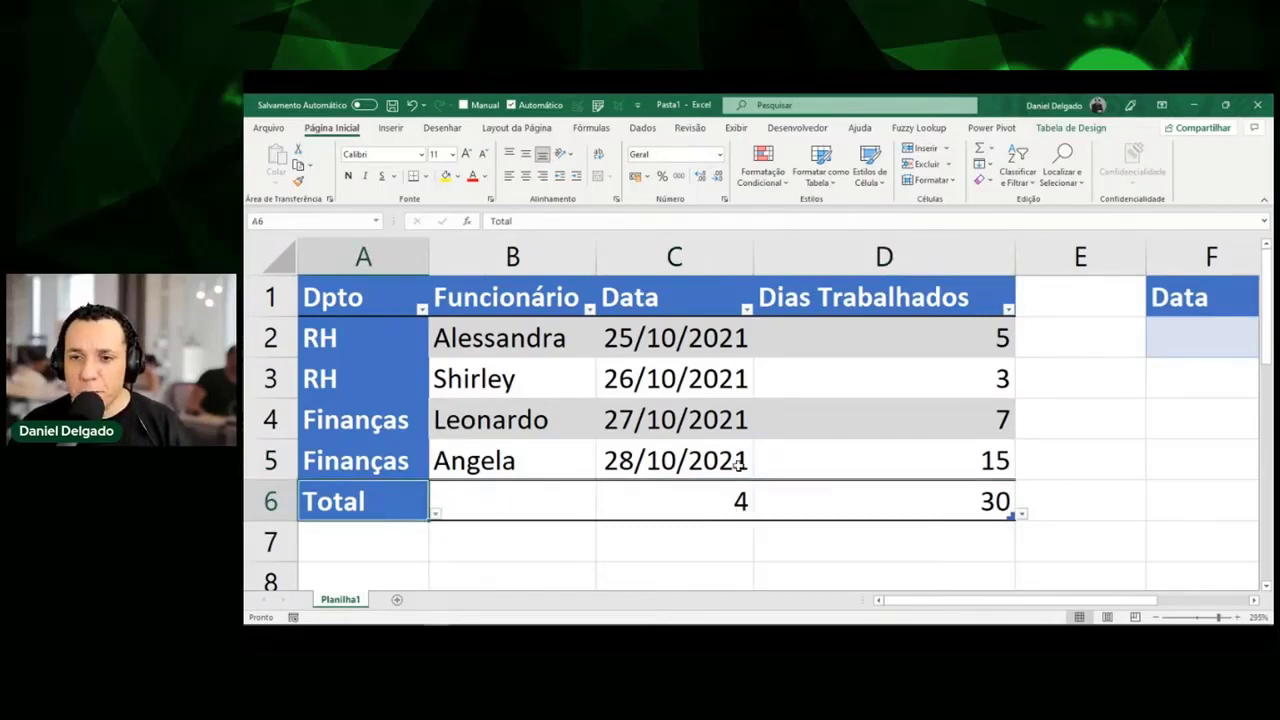
left_click(934, 454)
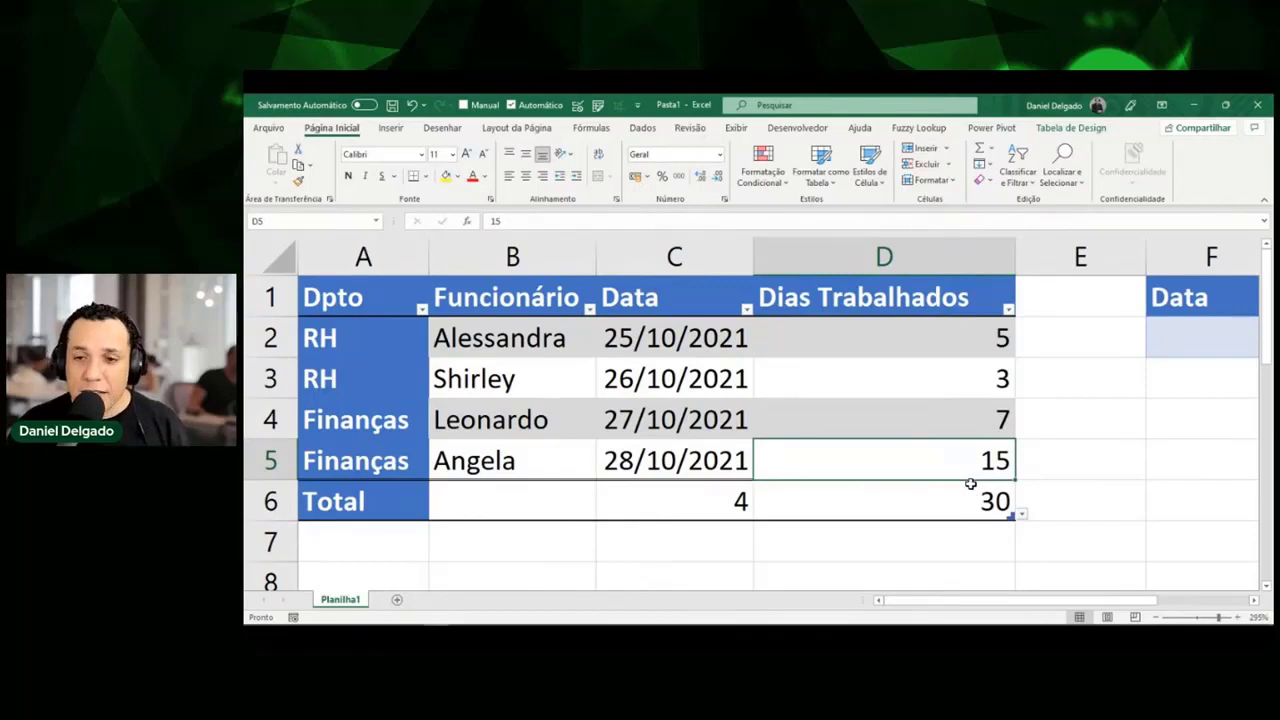
key("Tab")
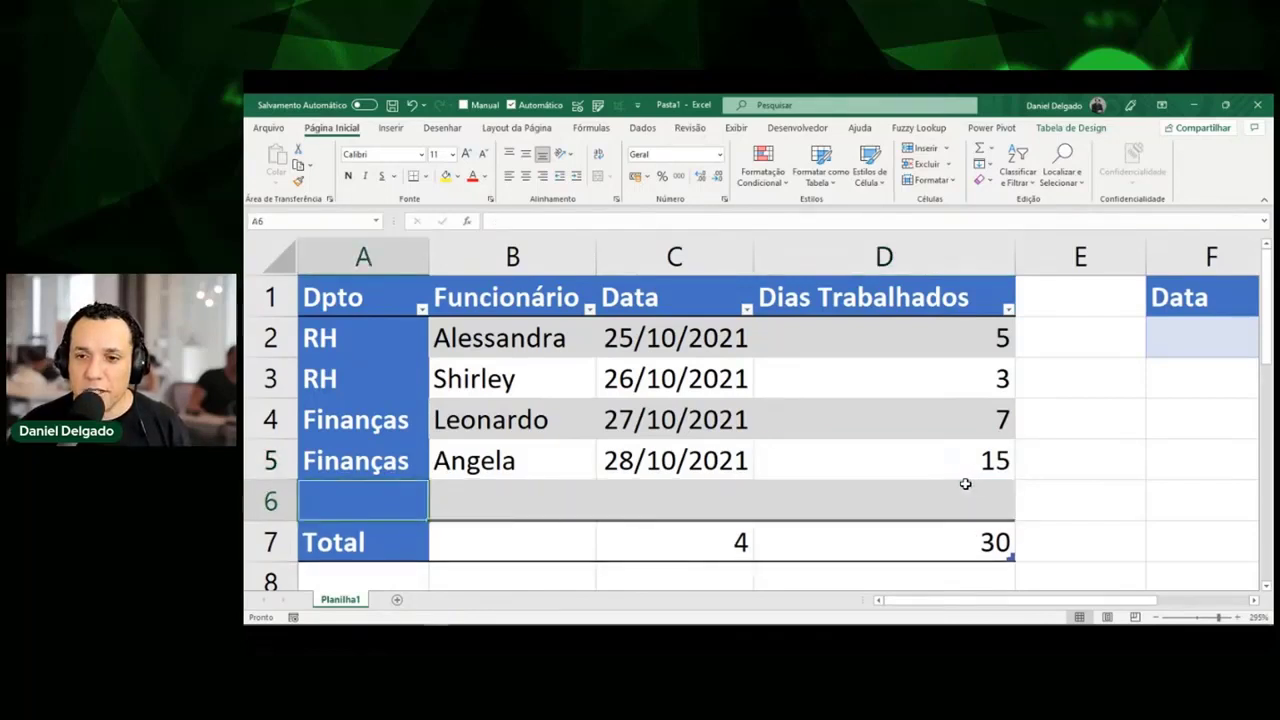
key("Tab")
key("Tab")
key("Tab")
key("Tab")
key("Tab")
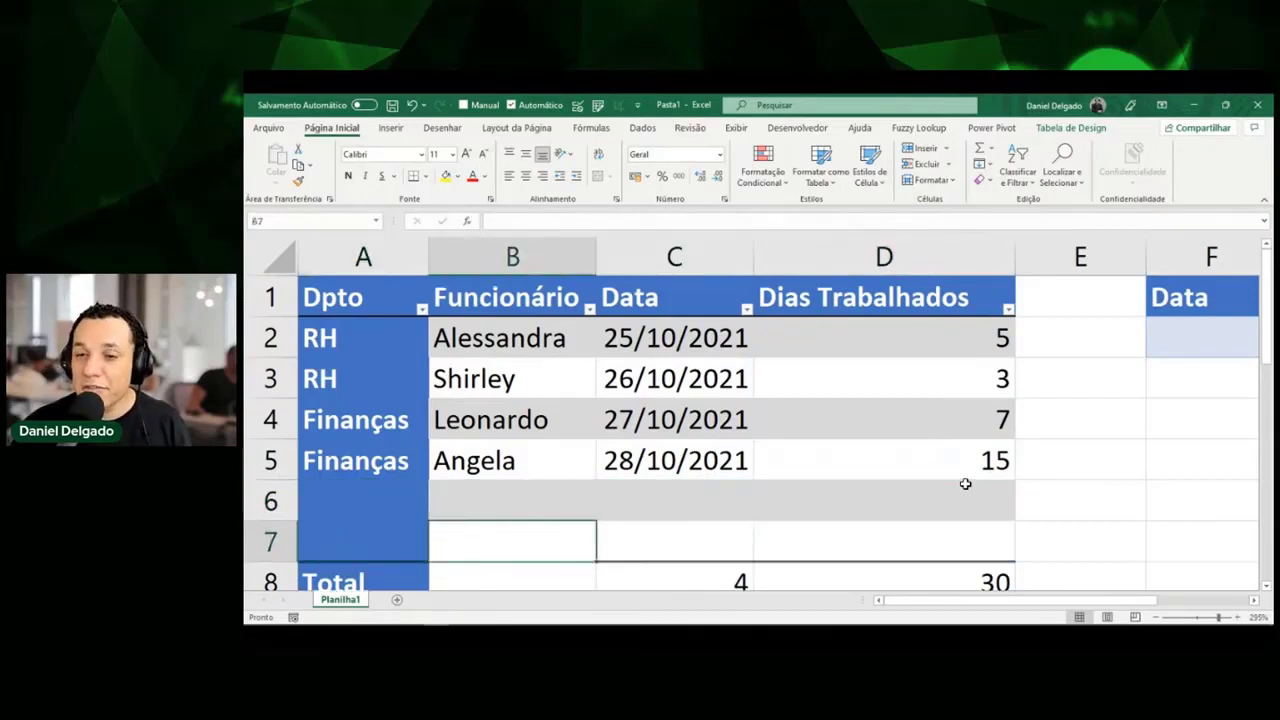
key("Tab")
key("Tab")
key("Tab")
key("Tab")
key("Tab")
key("Tab")
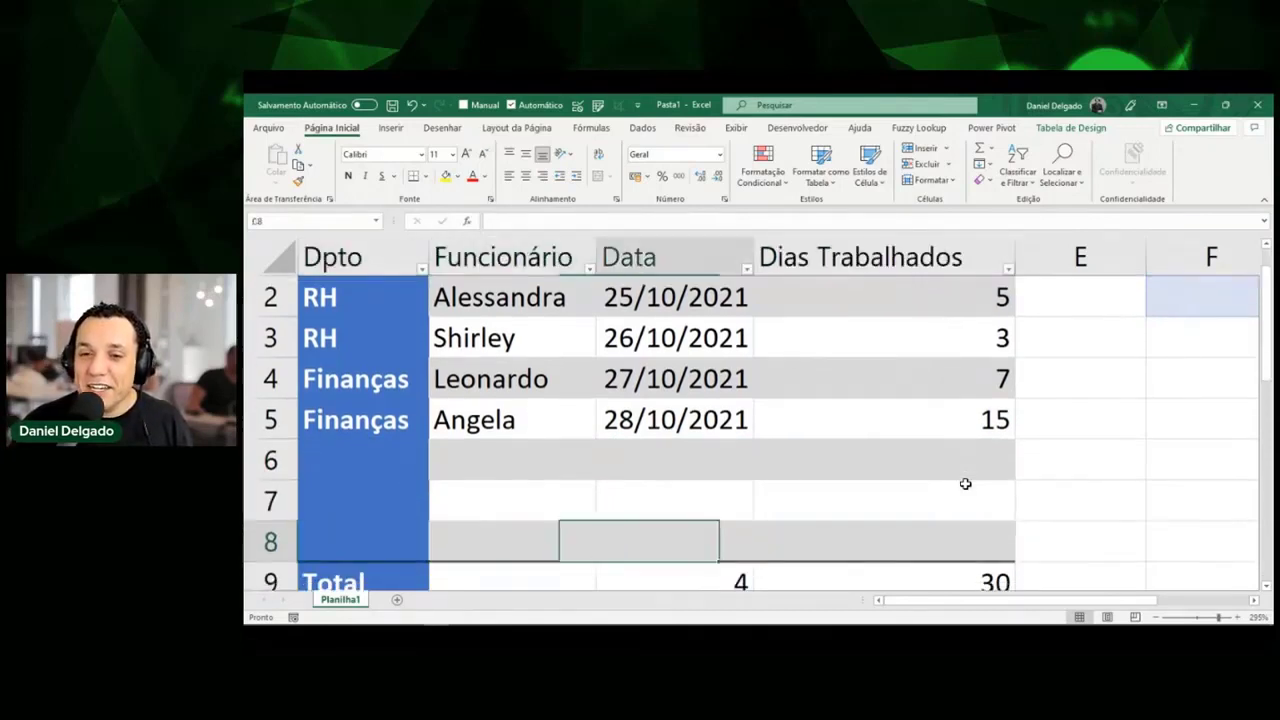
key("Tab")
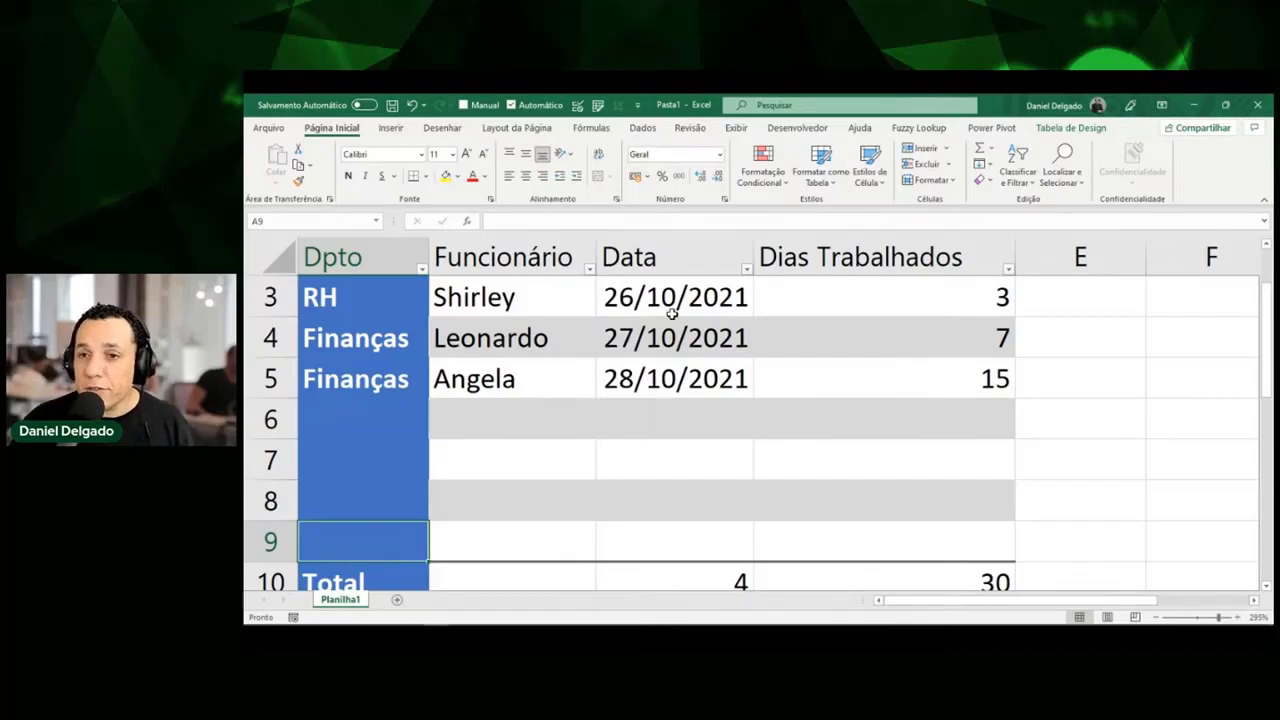
Uncheck Linhas em Tiras on the Tabela de Design tab to drop banded rows, then select D6.
left_click(1076, 130)
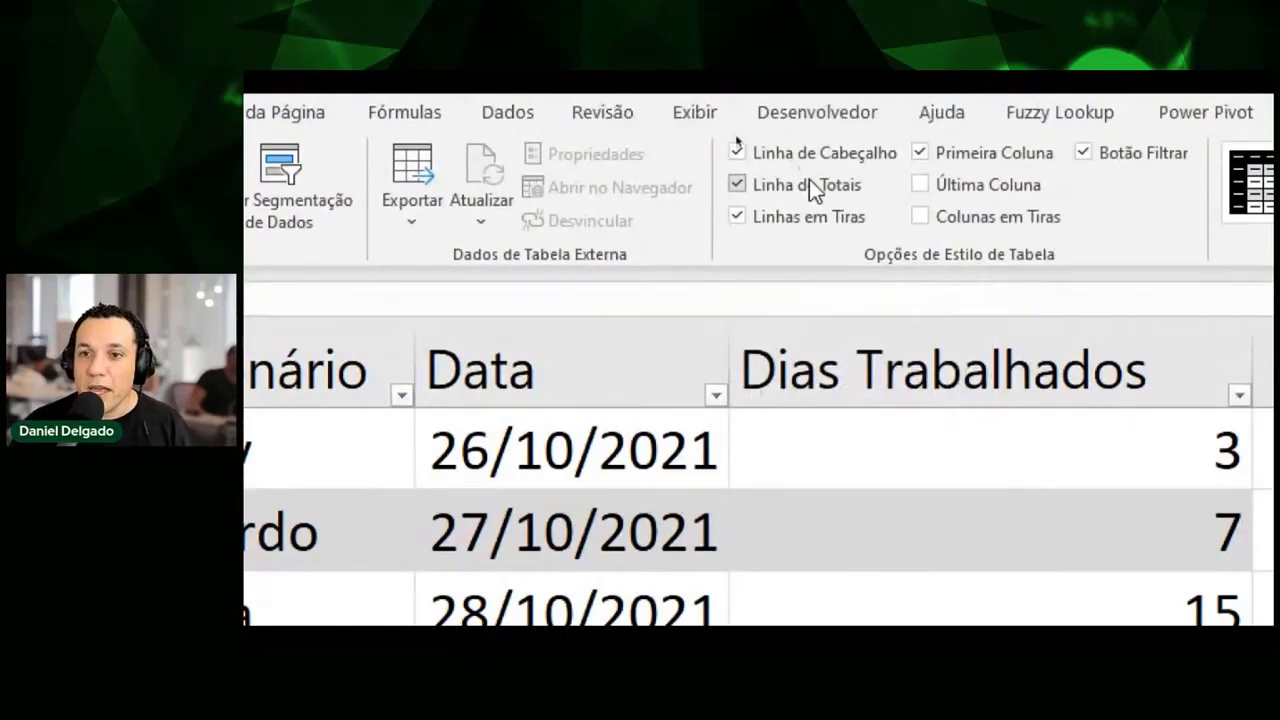
left_click(801, 217)
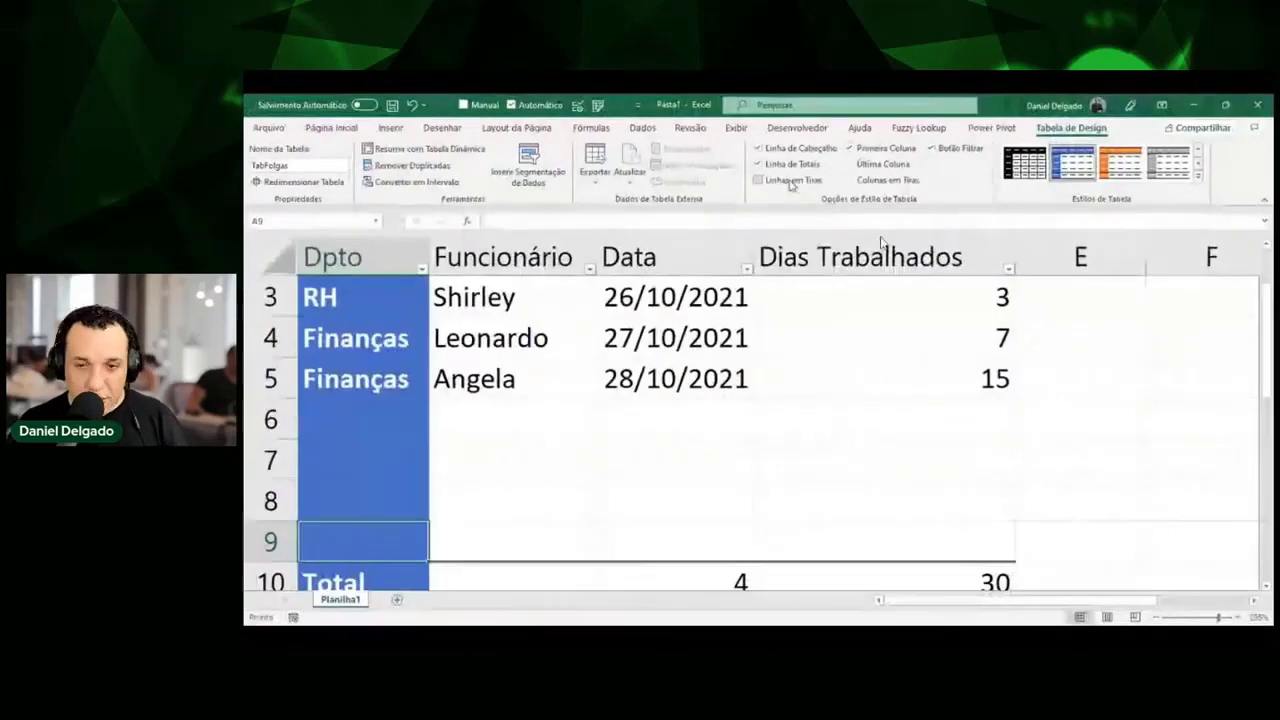
left_click(805, 700)
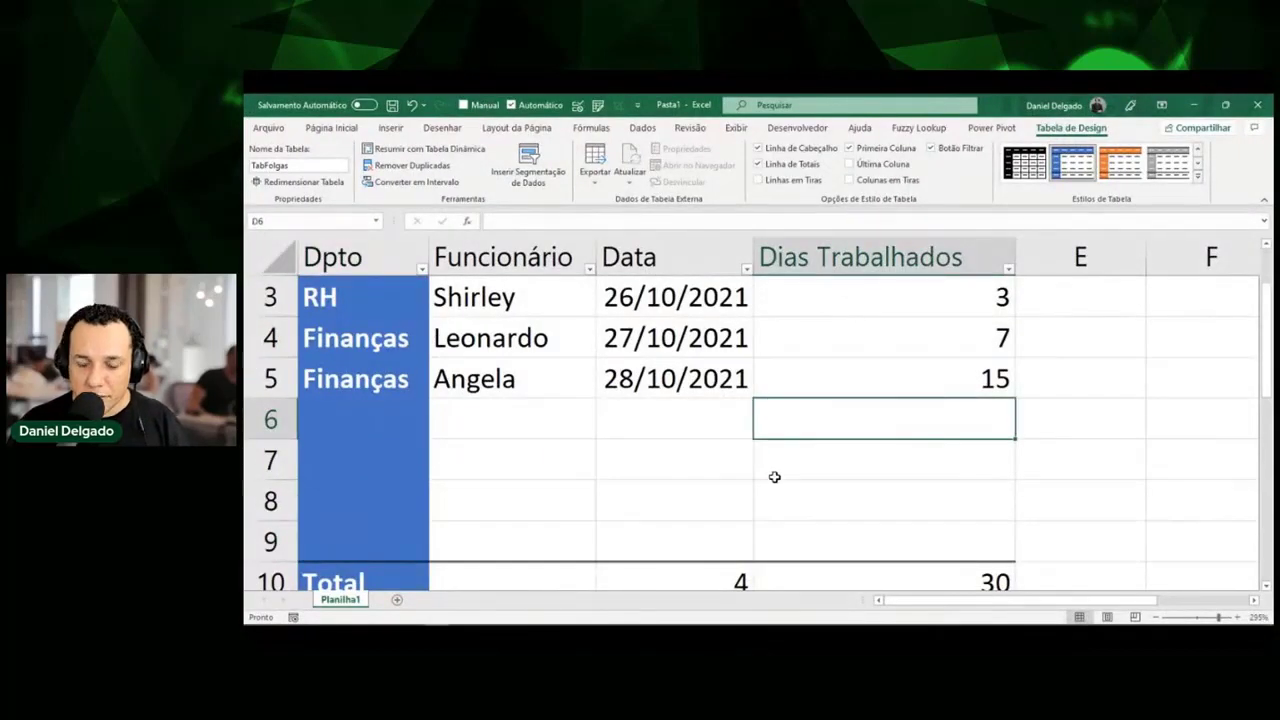
With the Total row hidden, enter RH, the employee's name, 25/10/2021 and 15 in row 6, then restore totals.
key("ctrl+shift+t")
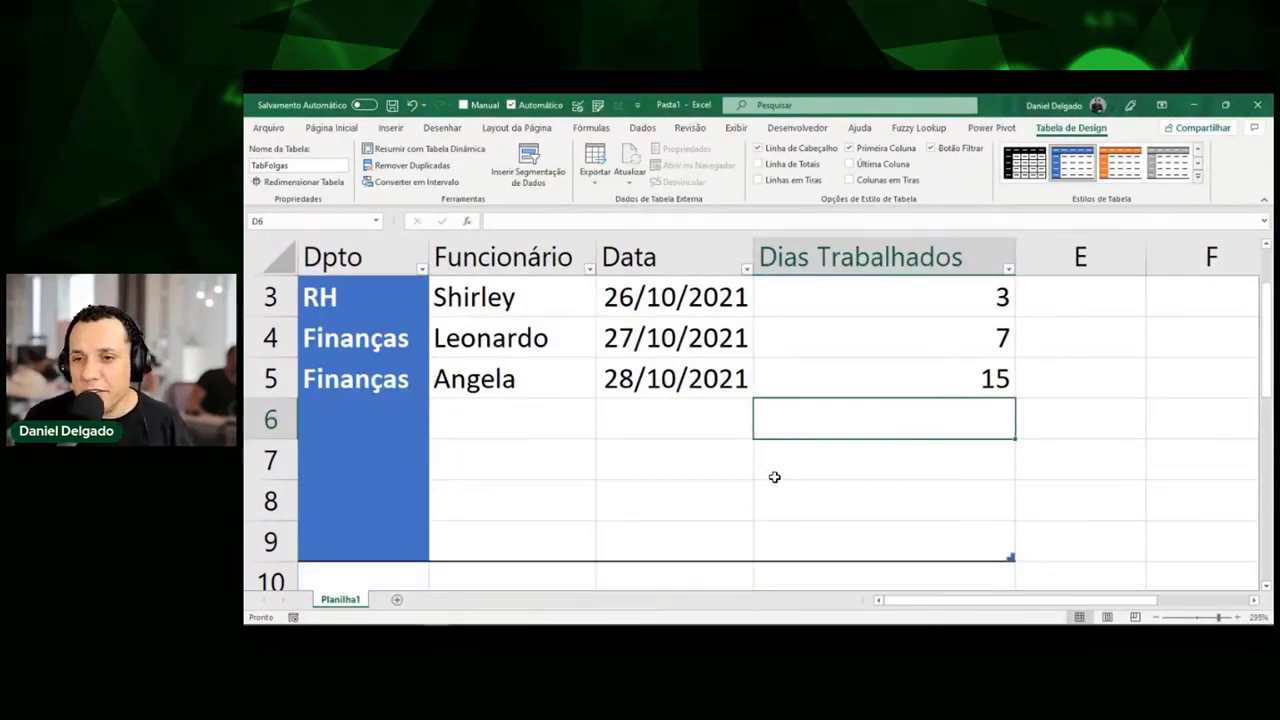
key("Left")
key("Left")
key("Left")
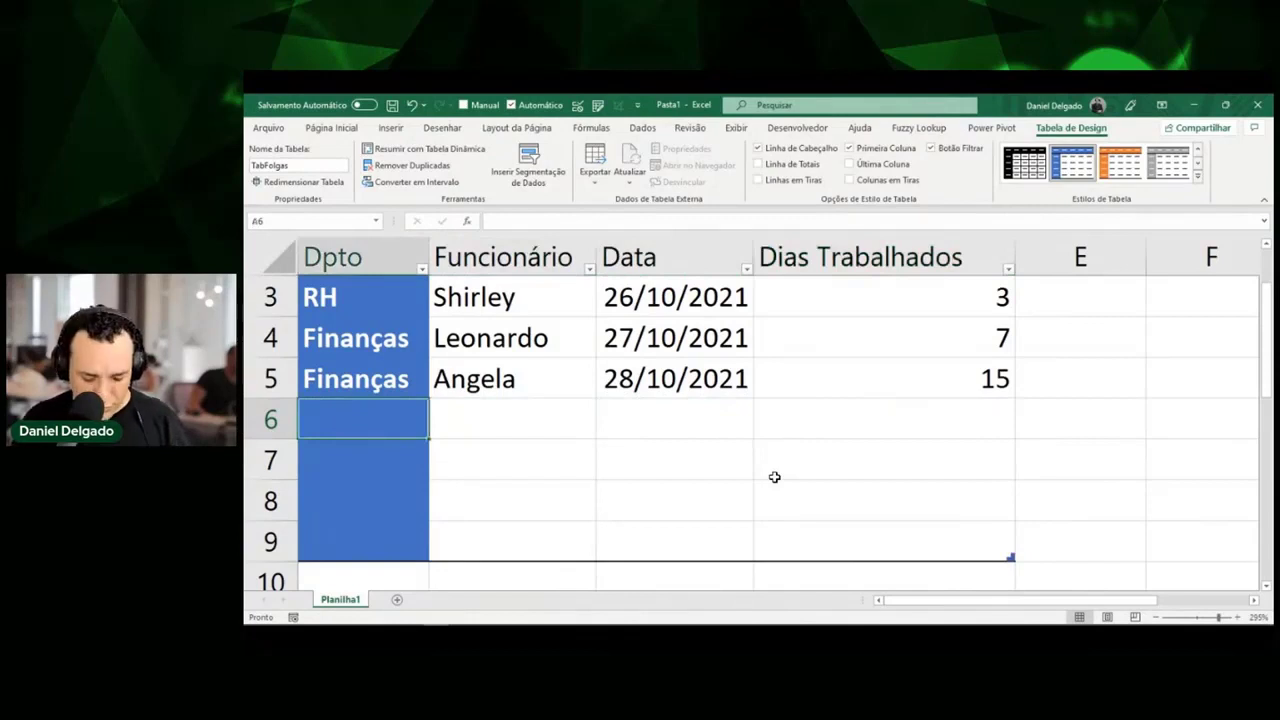
type("RH")
key("Tab")
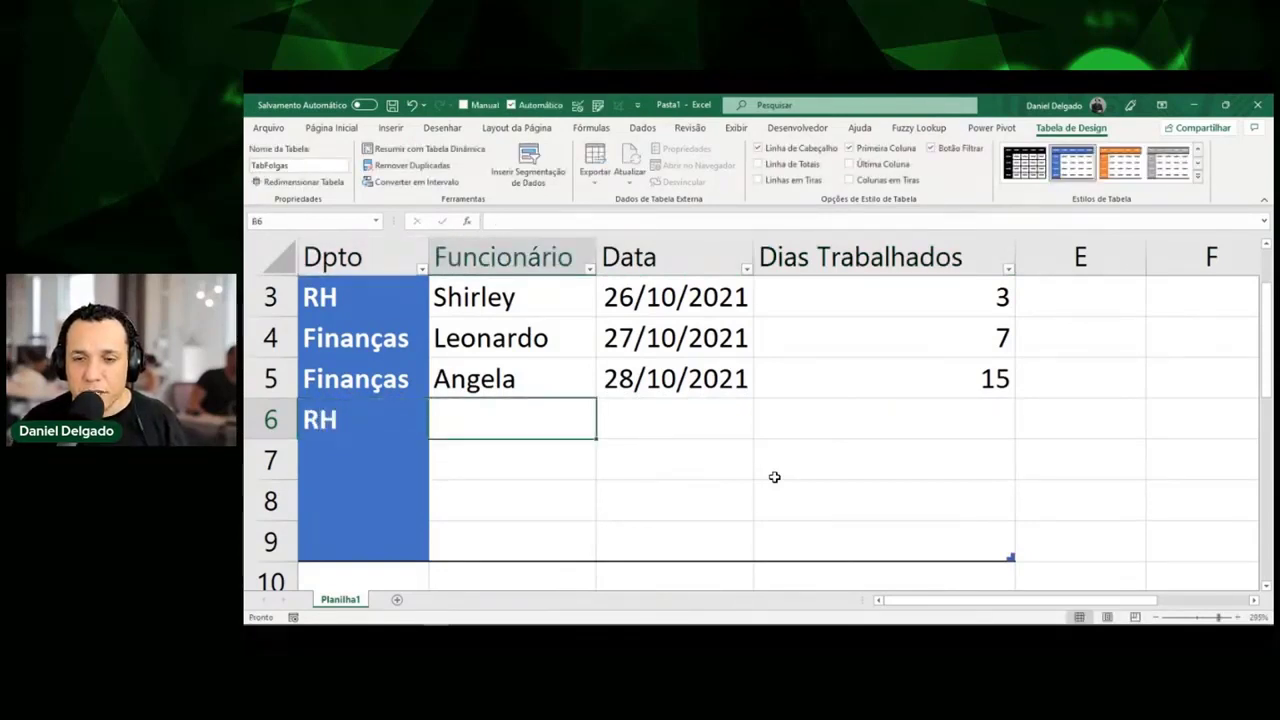
type("Ricardo")
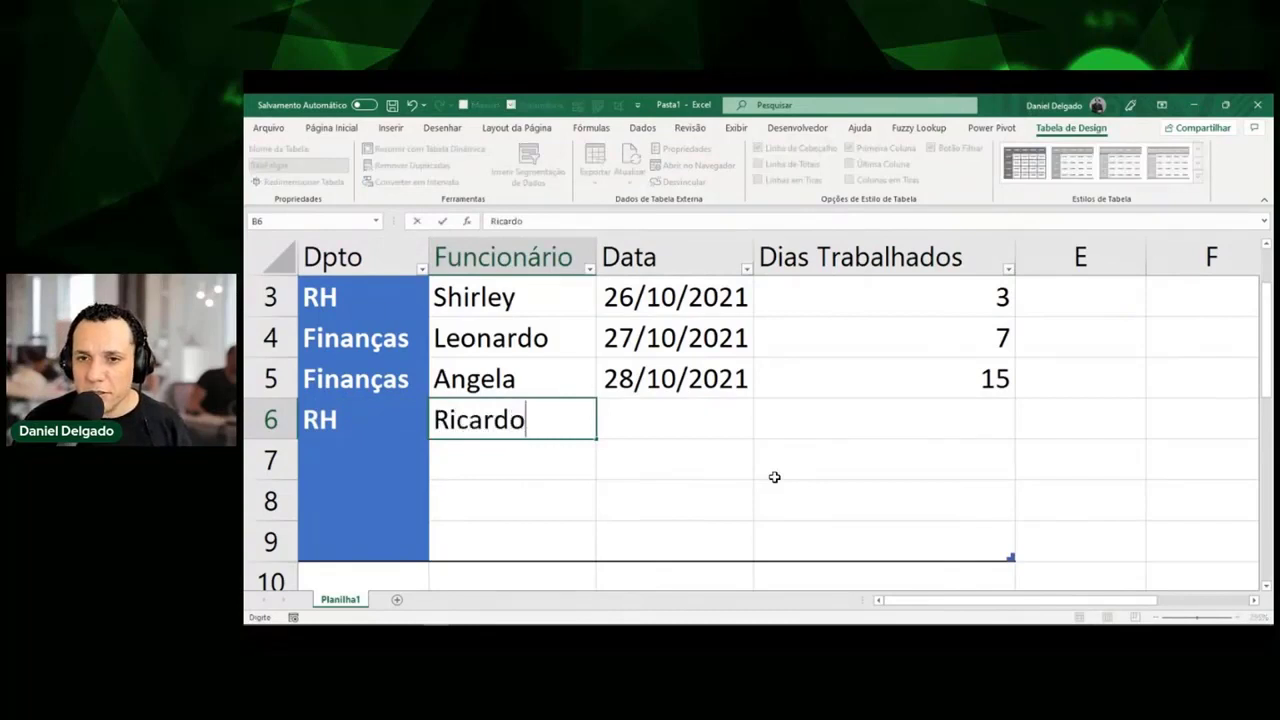
key("Tab")
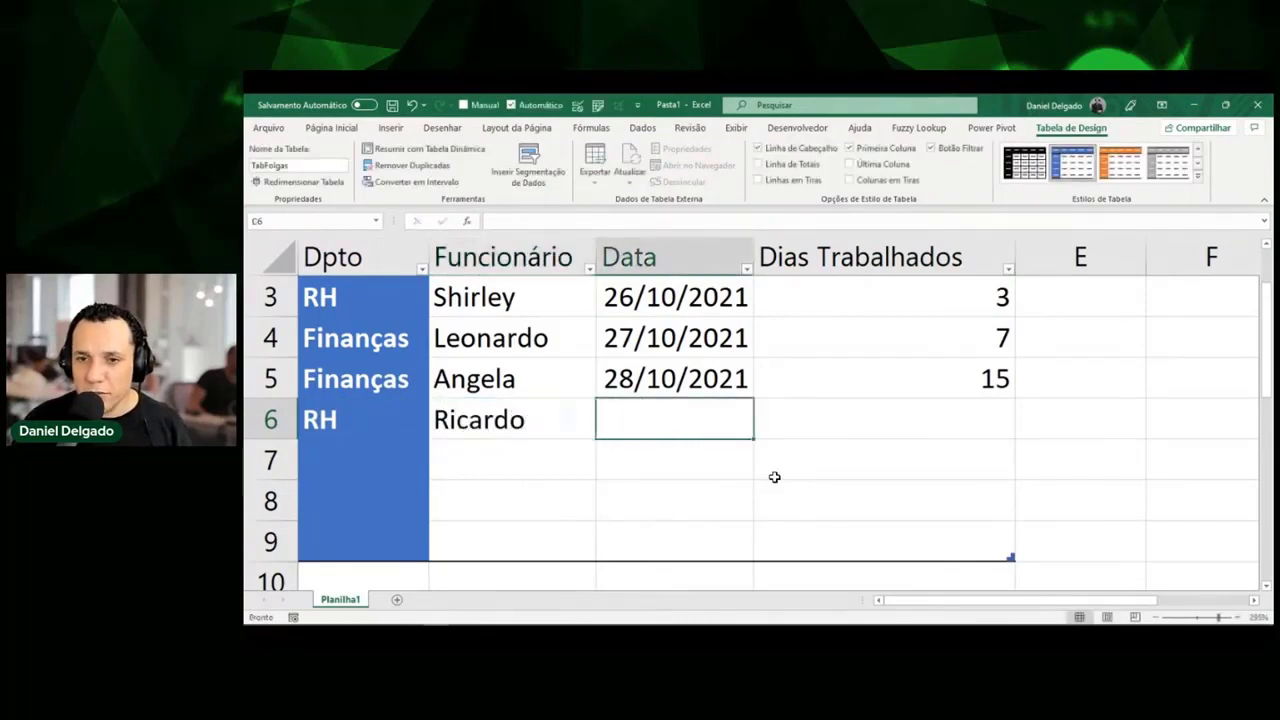
type("25/10/2021")
key("Tab")
type("15")
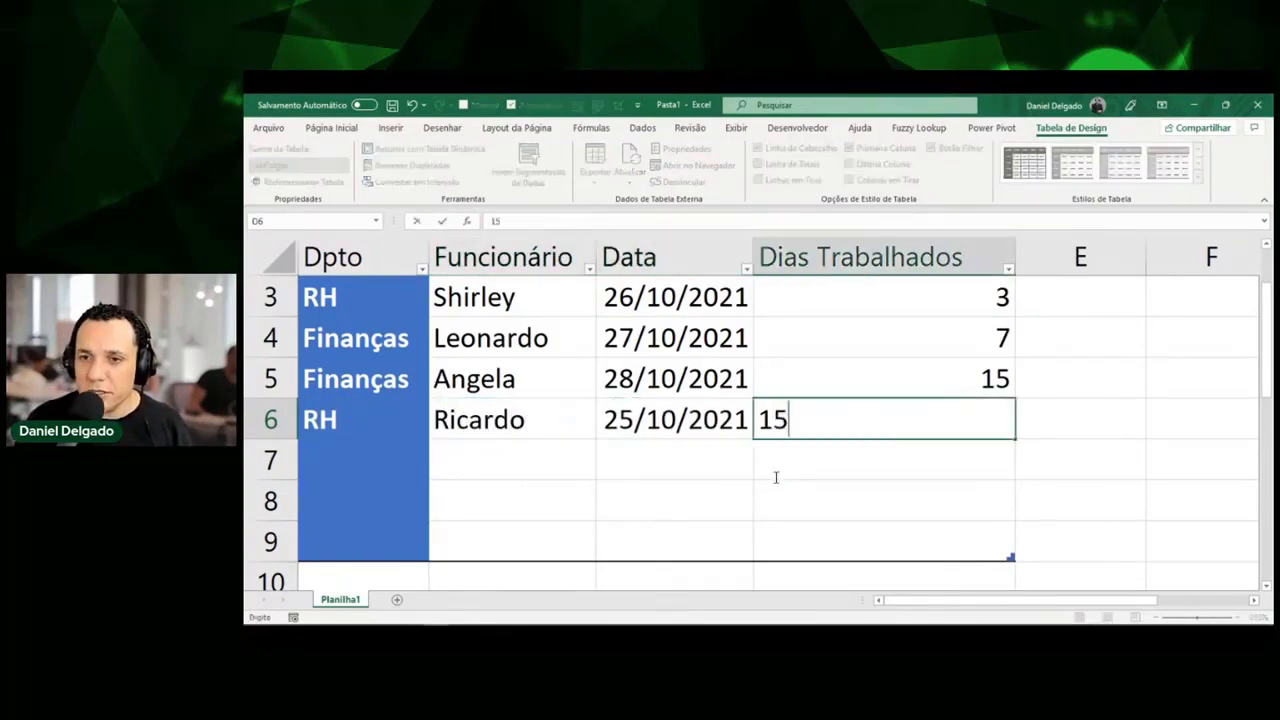
left_click(774, 477)
key("Up")
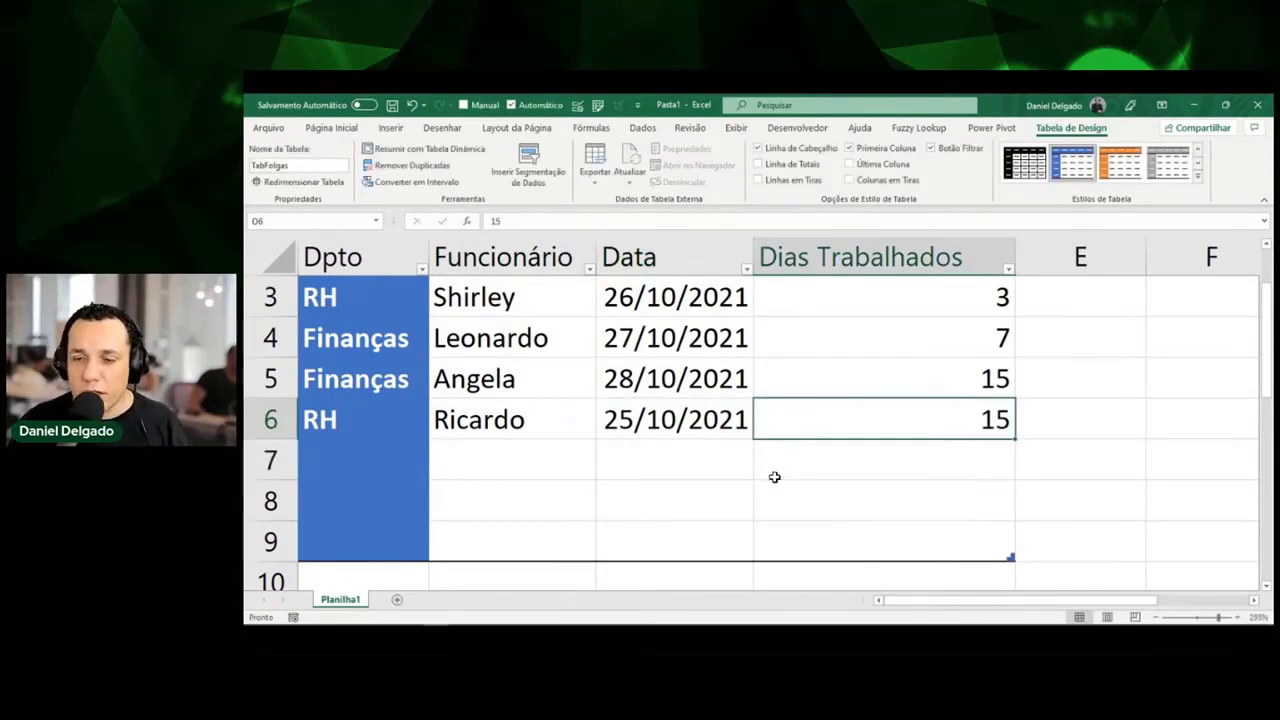
key("ctrl+shift+t")
scroll(774, 477, "down", 2)
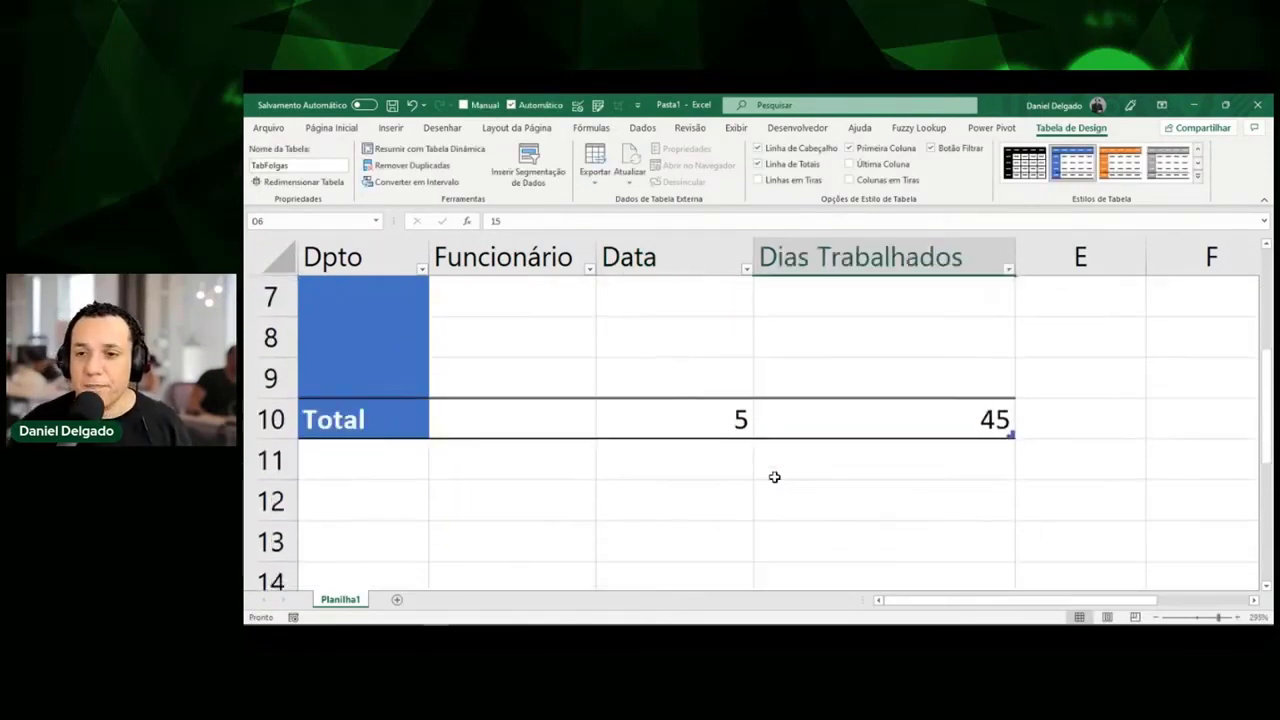
left_click(692, 409)
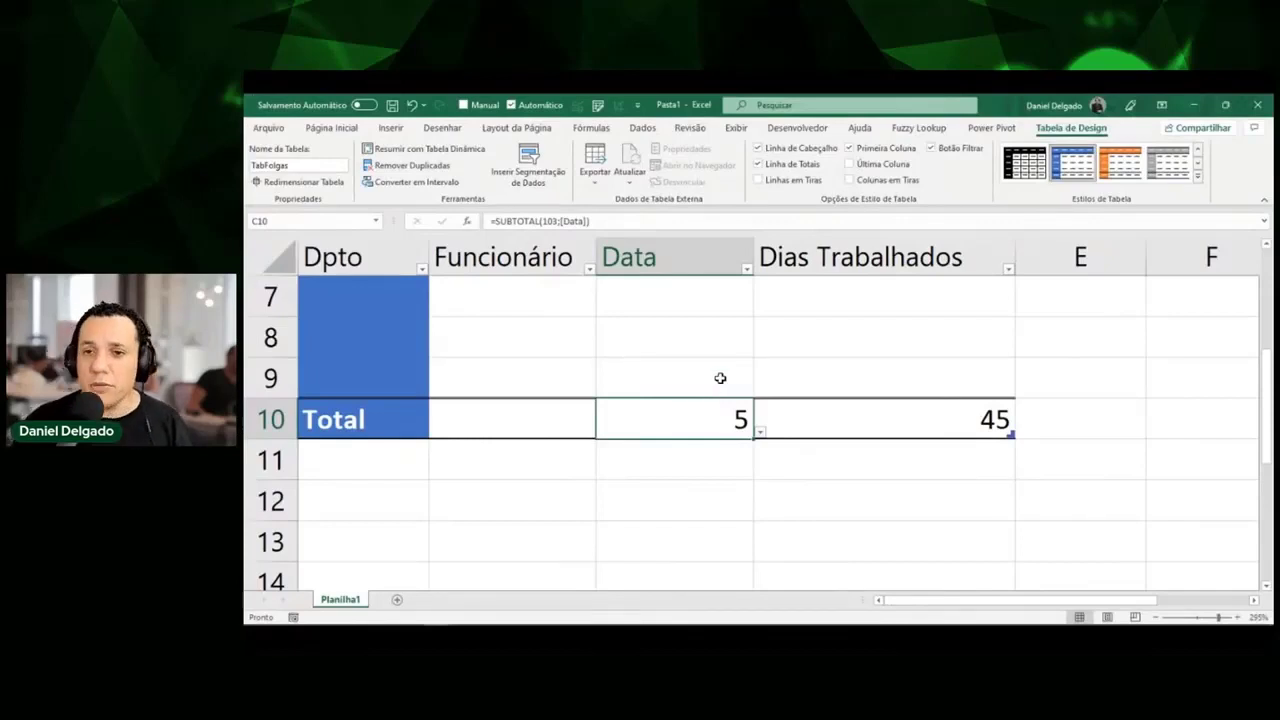
left_click(720, 377)
scroll(720, 377, "up", 2)
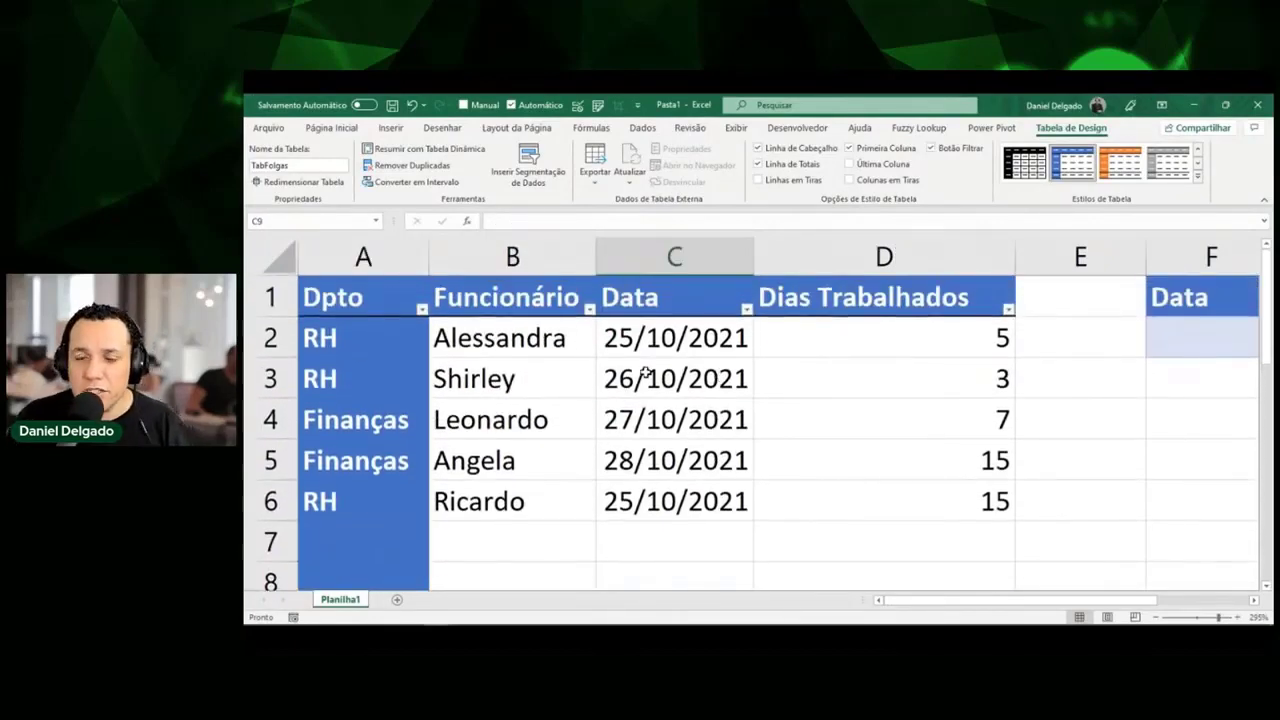
Click cells C3 and A3, then select the whole empty column E.
left_click(645, 374)
left_click(333, 370)
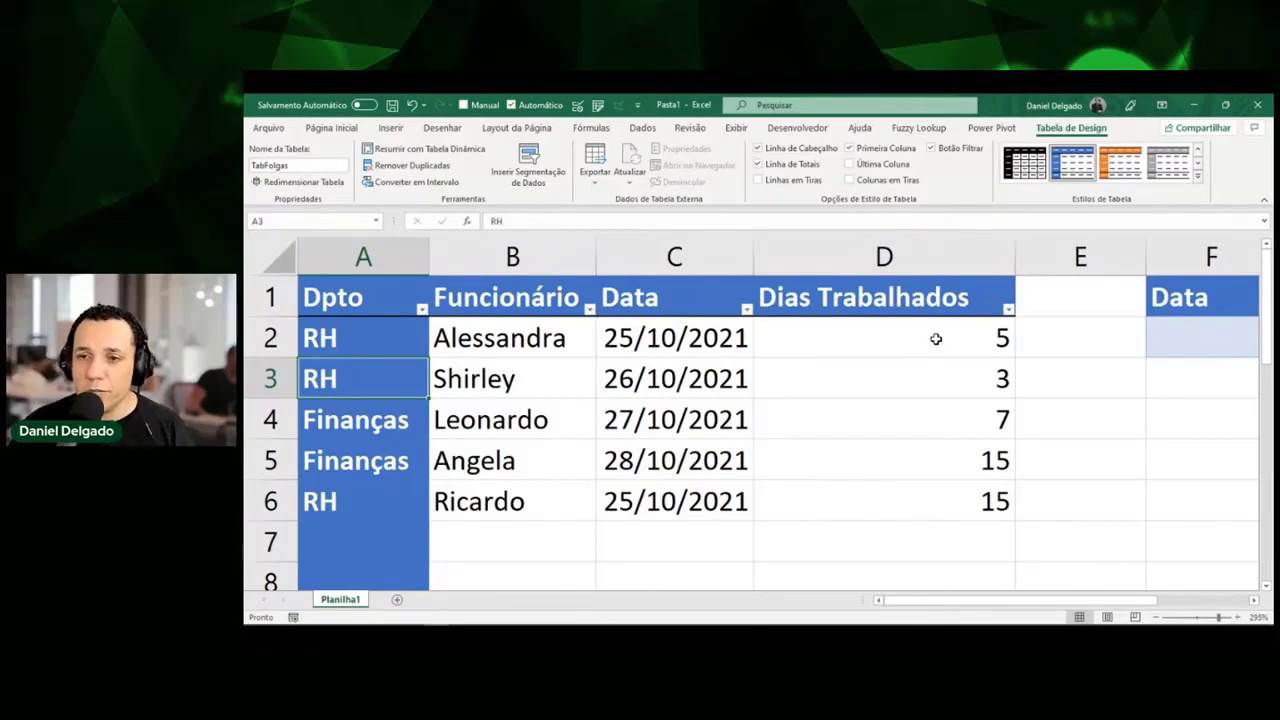
left_click(1096, 256)
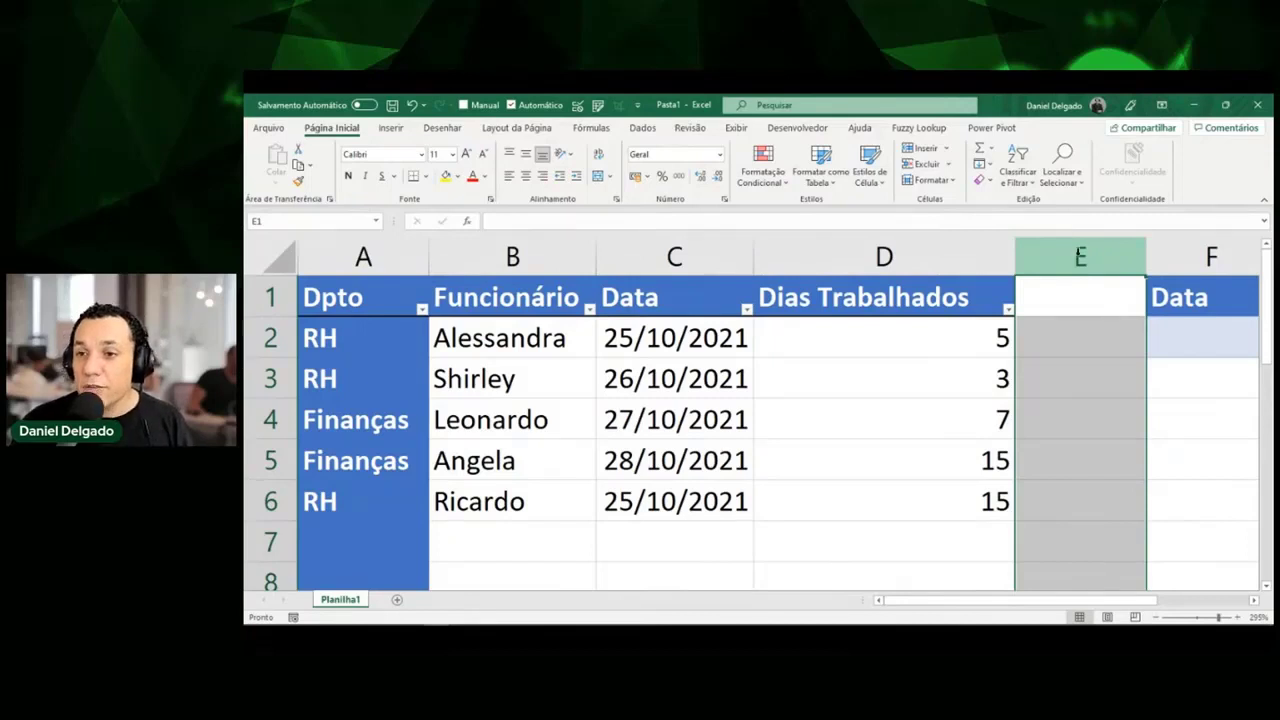
left_click(1100, 306)
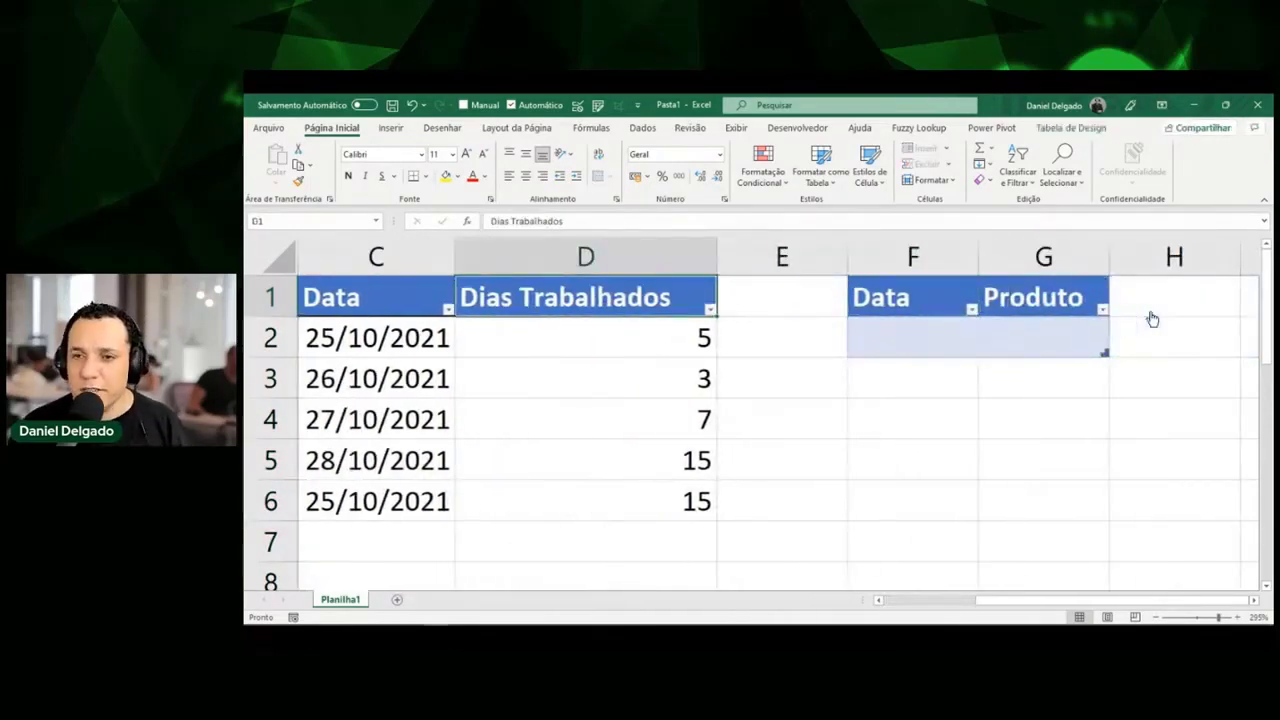
left_click(782, 300)
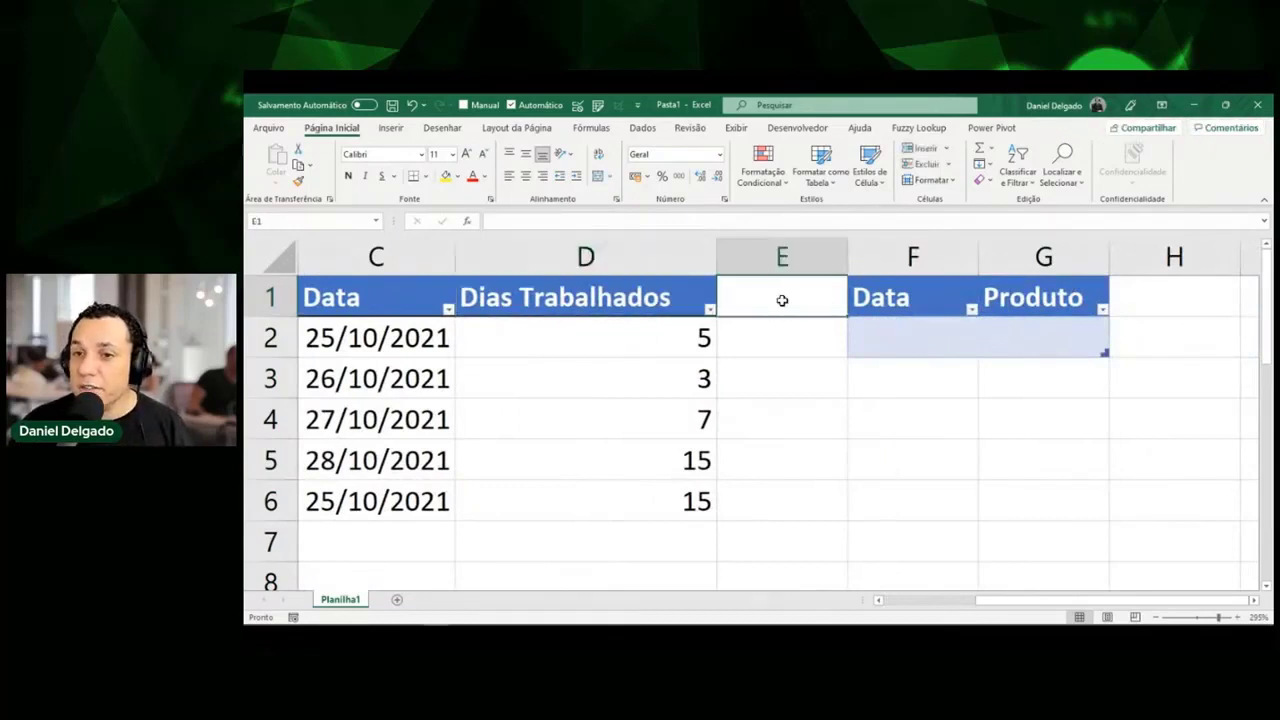
type("asdfasd")
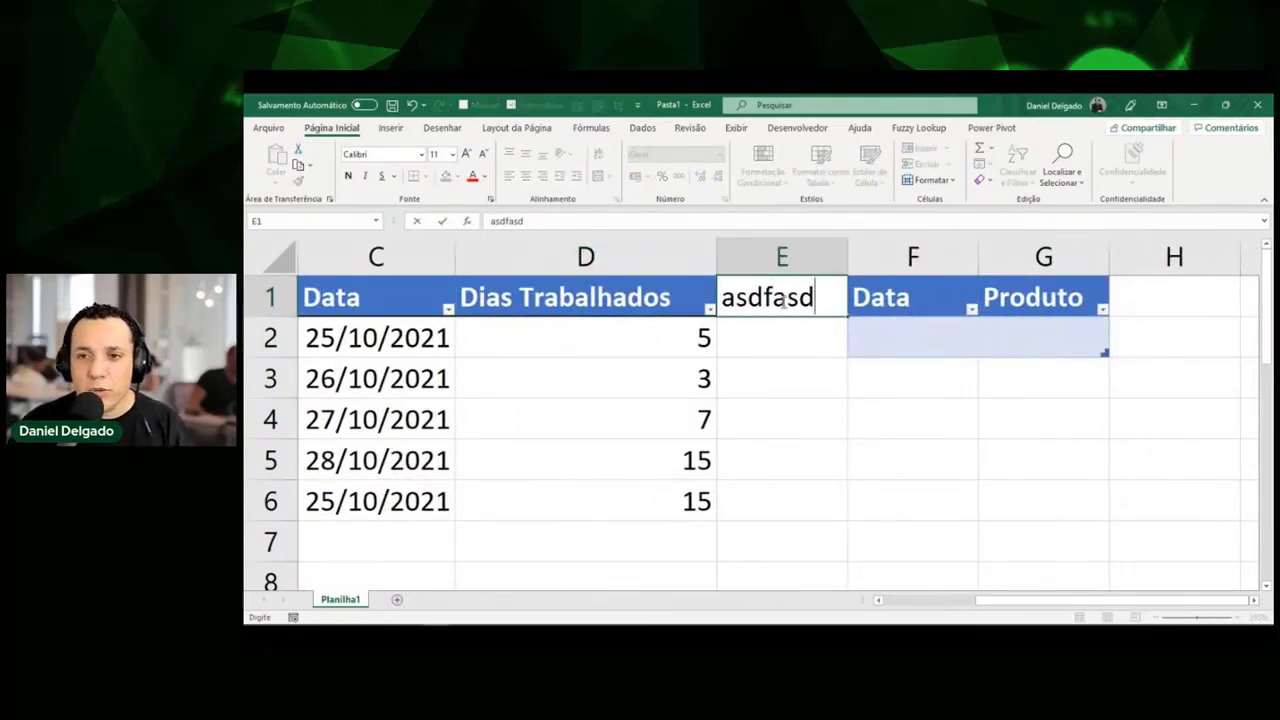
key("Escape")
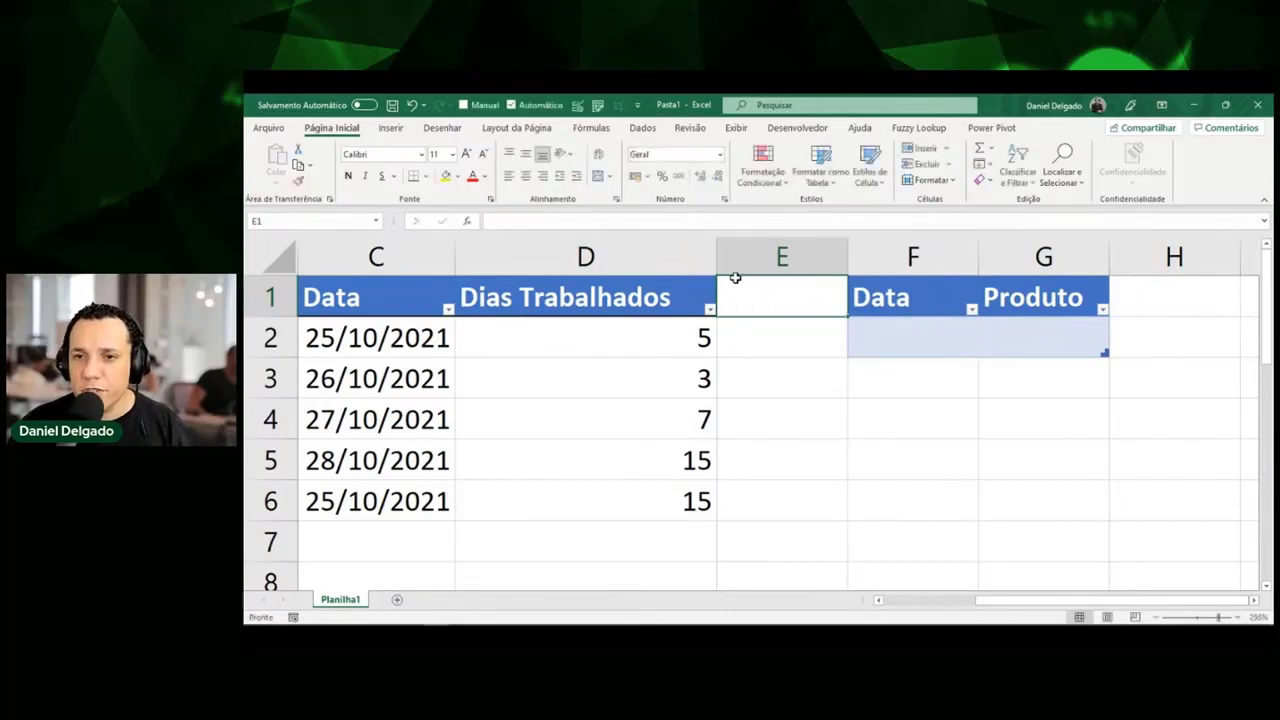
left_click(782, 258)
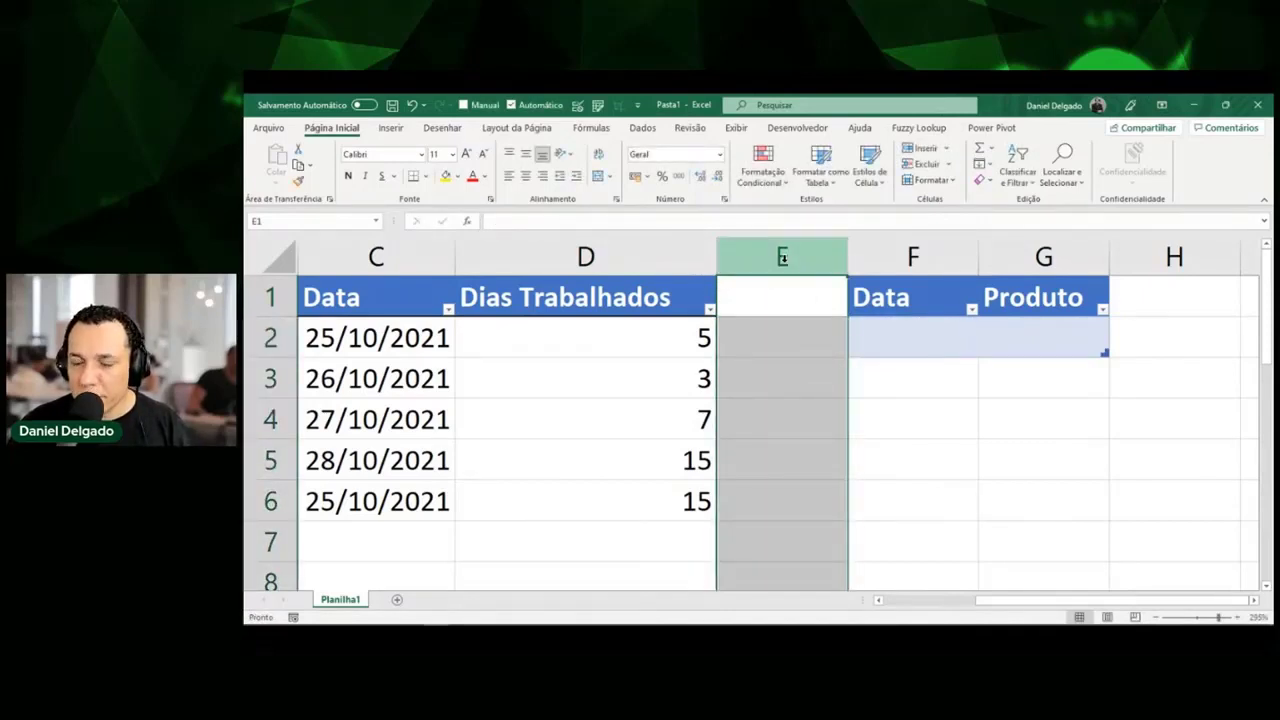
right_click(783, 259)
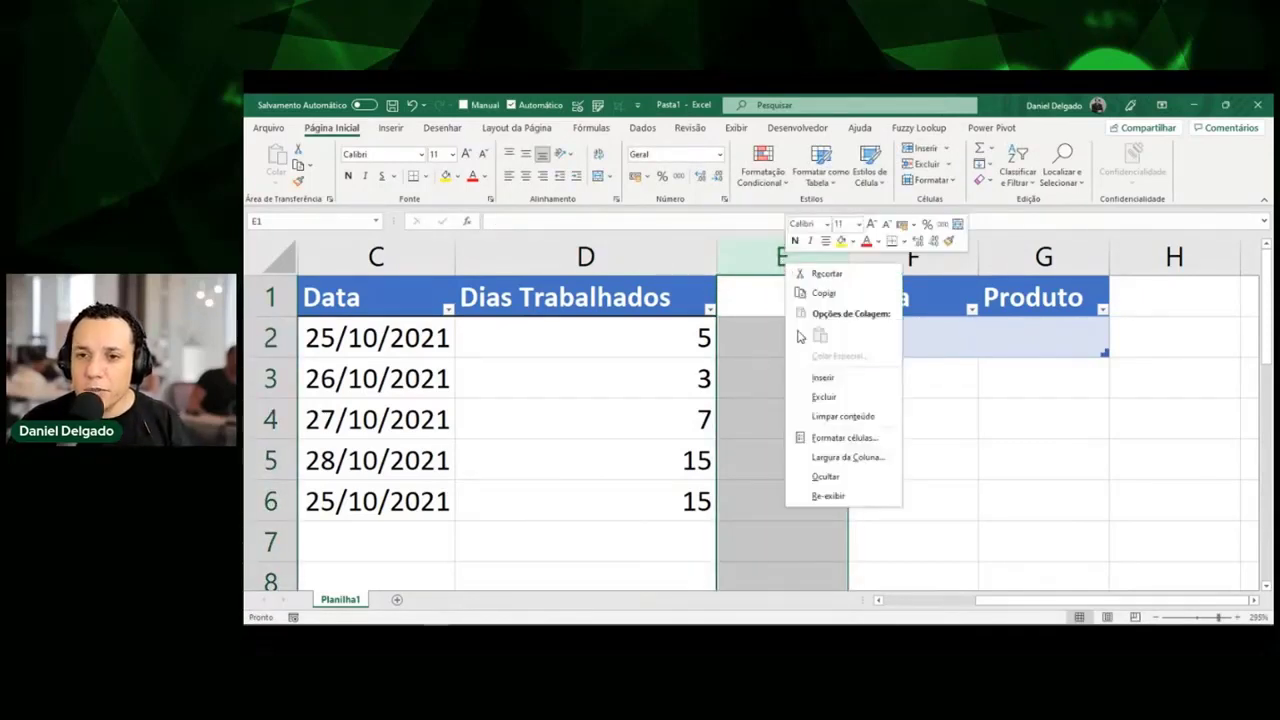
left_click(823, 380)
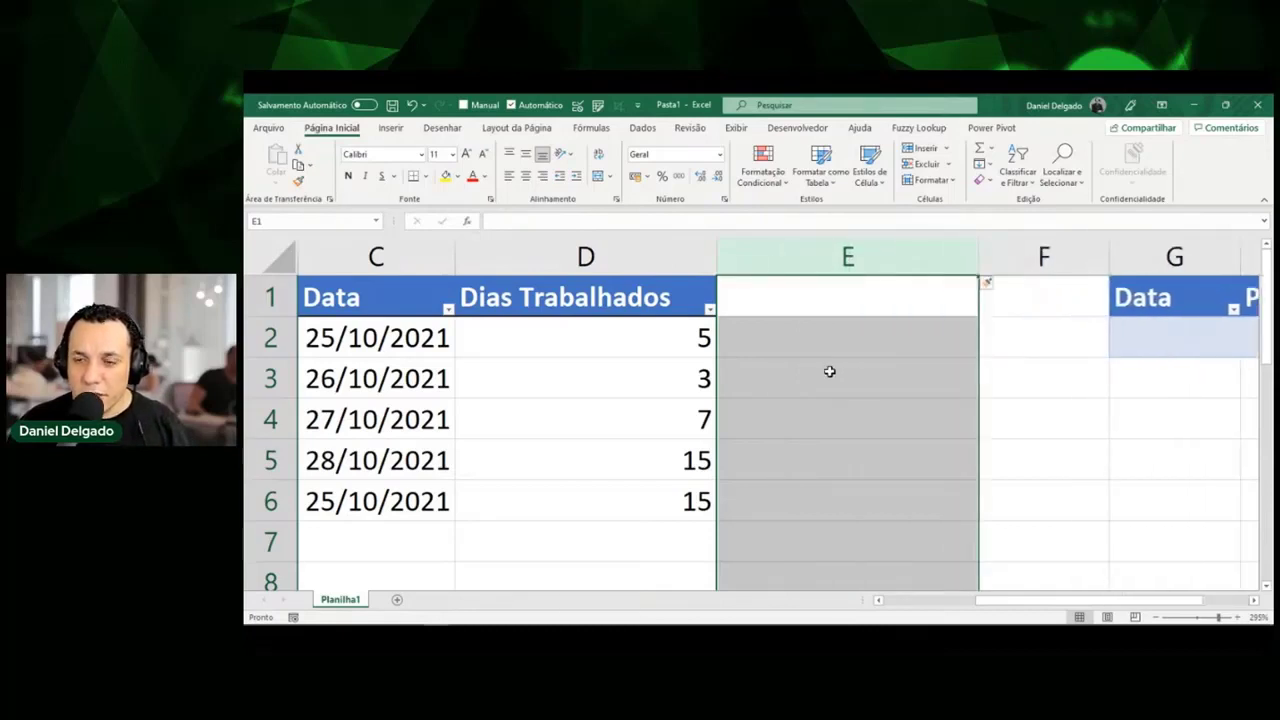
left_click(838, 324)
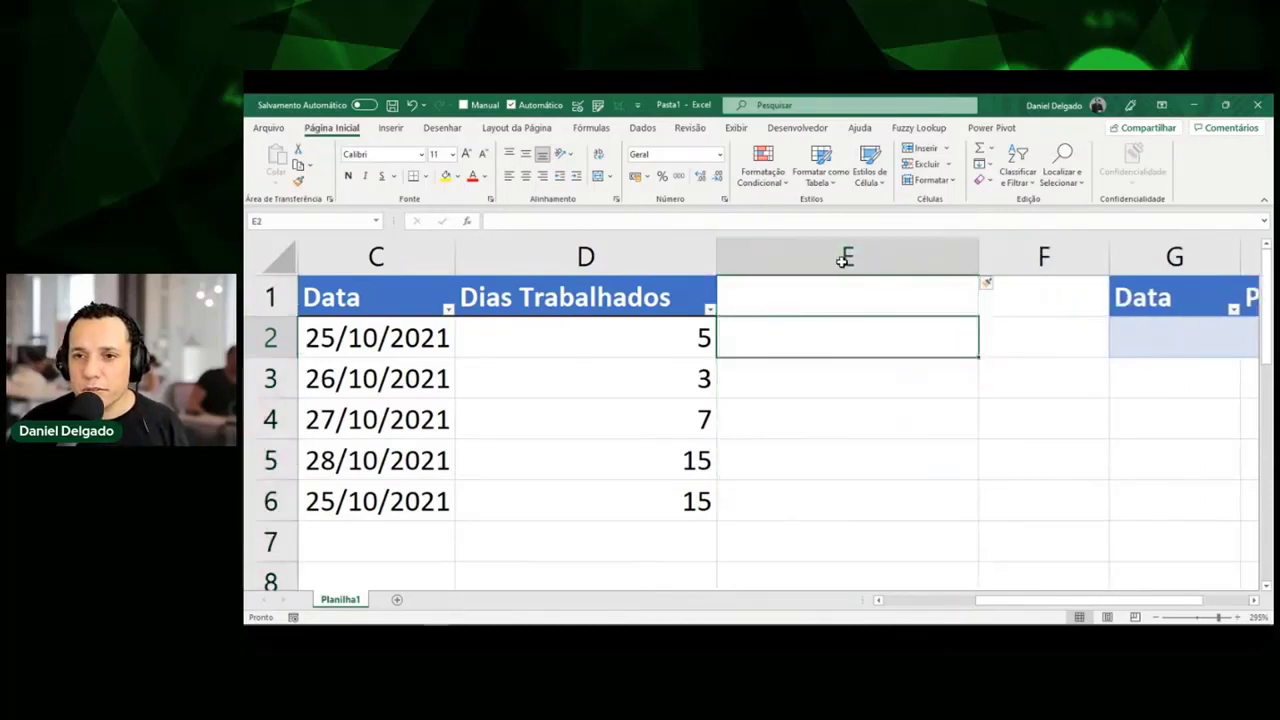
left_click(846, 257)
right_click(843, 262)
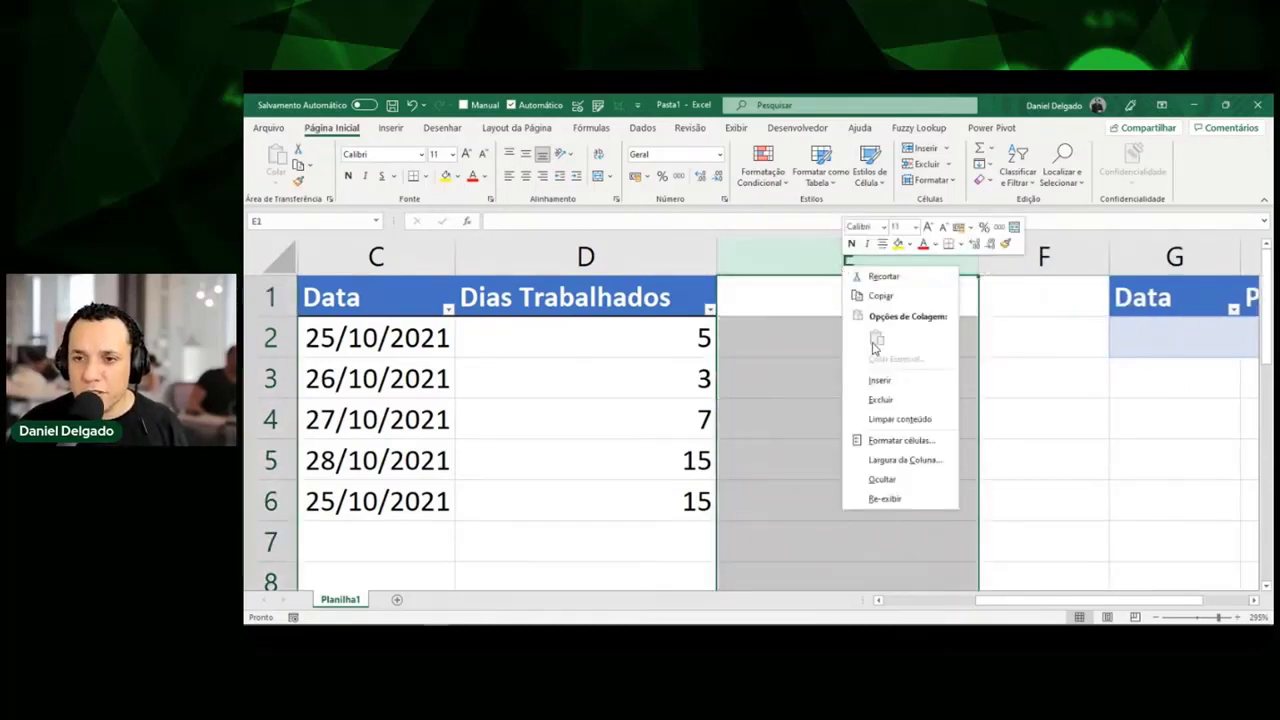
left_click(879, 379)
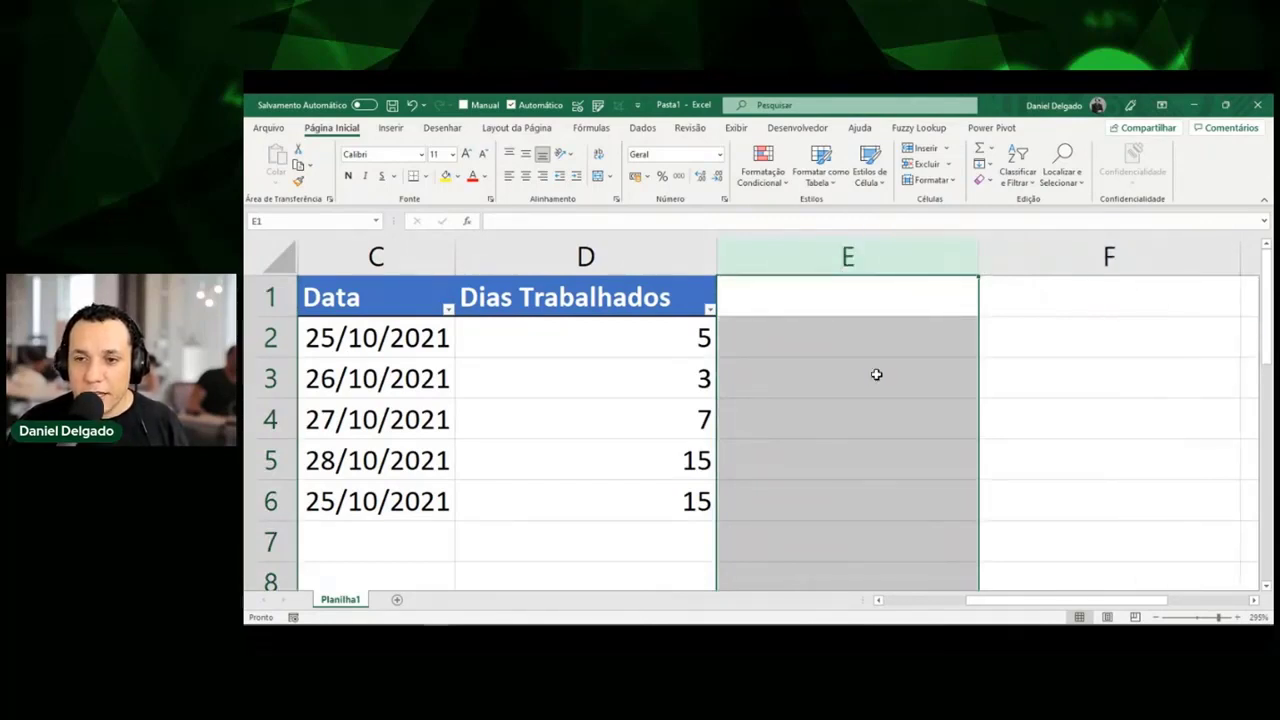
right_click(881, 257)
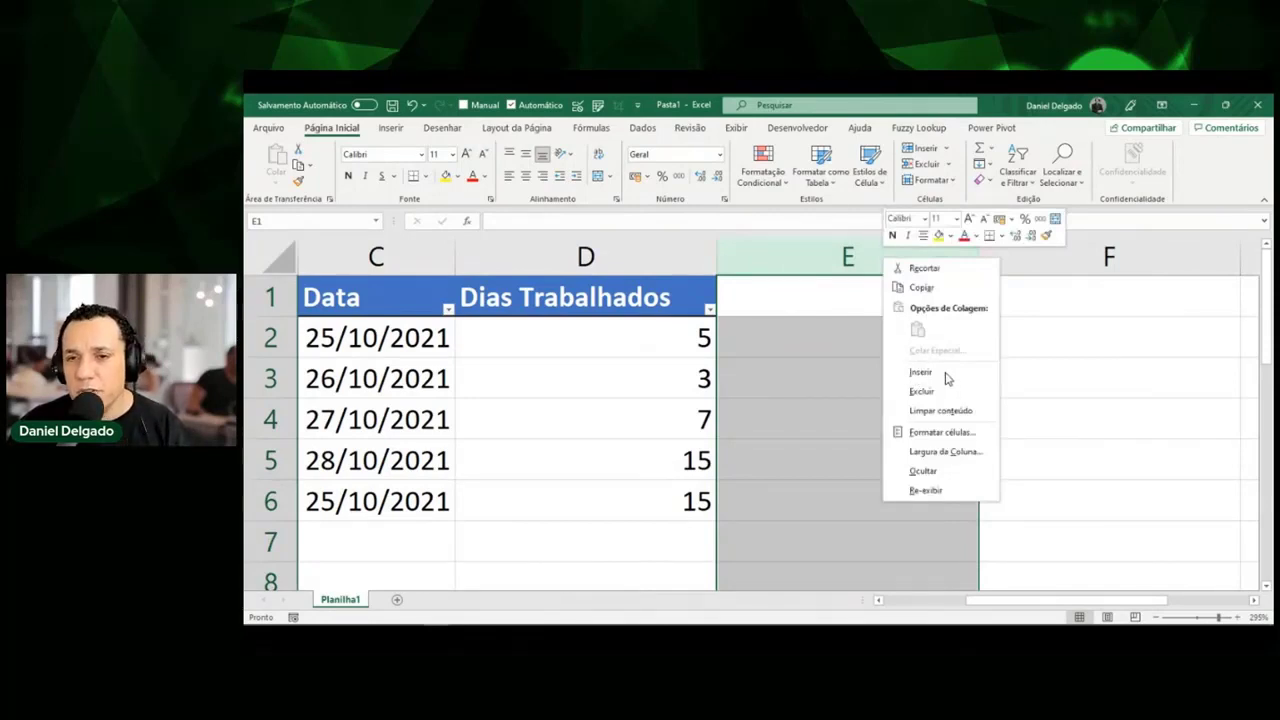
left_click(840, 372)
left_click(831, 352)
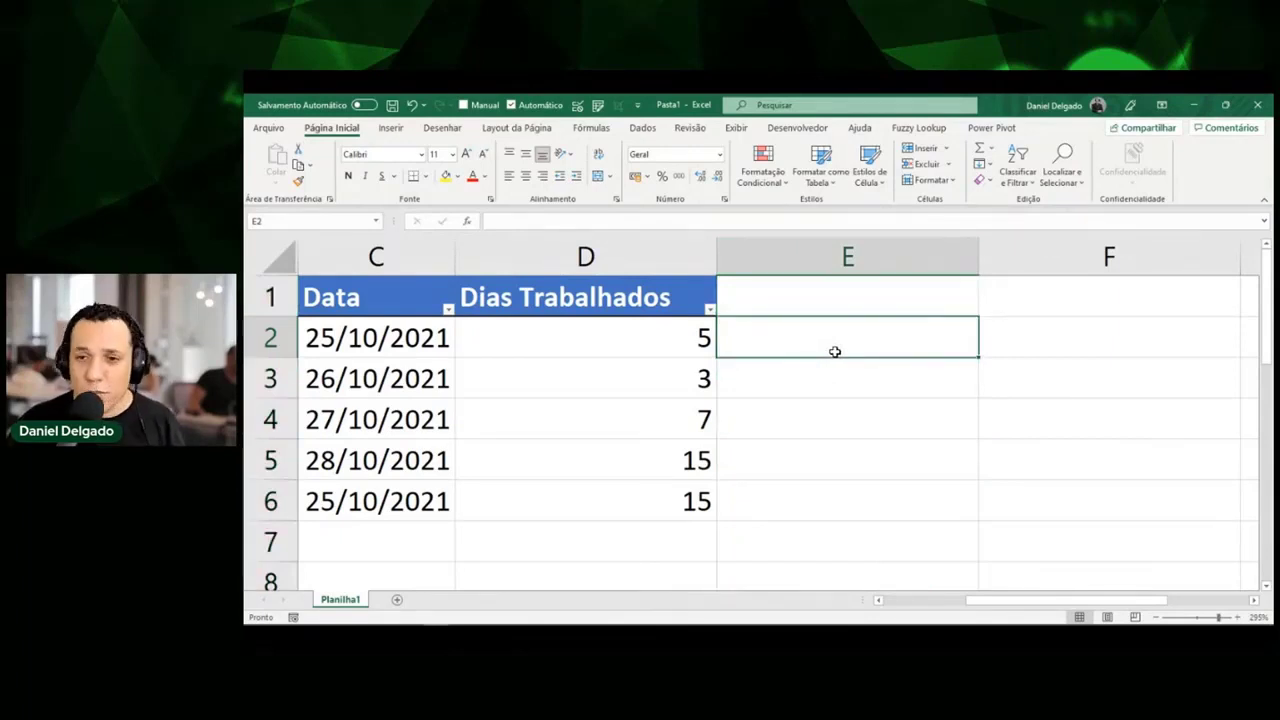
key("ctrl+space")
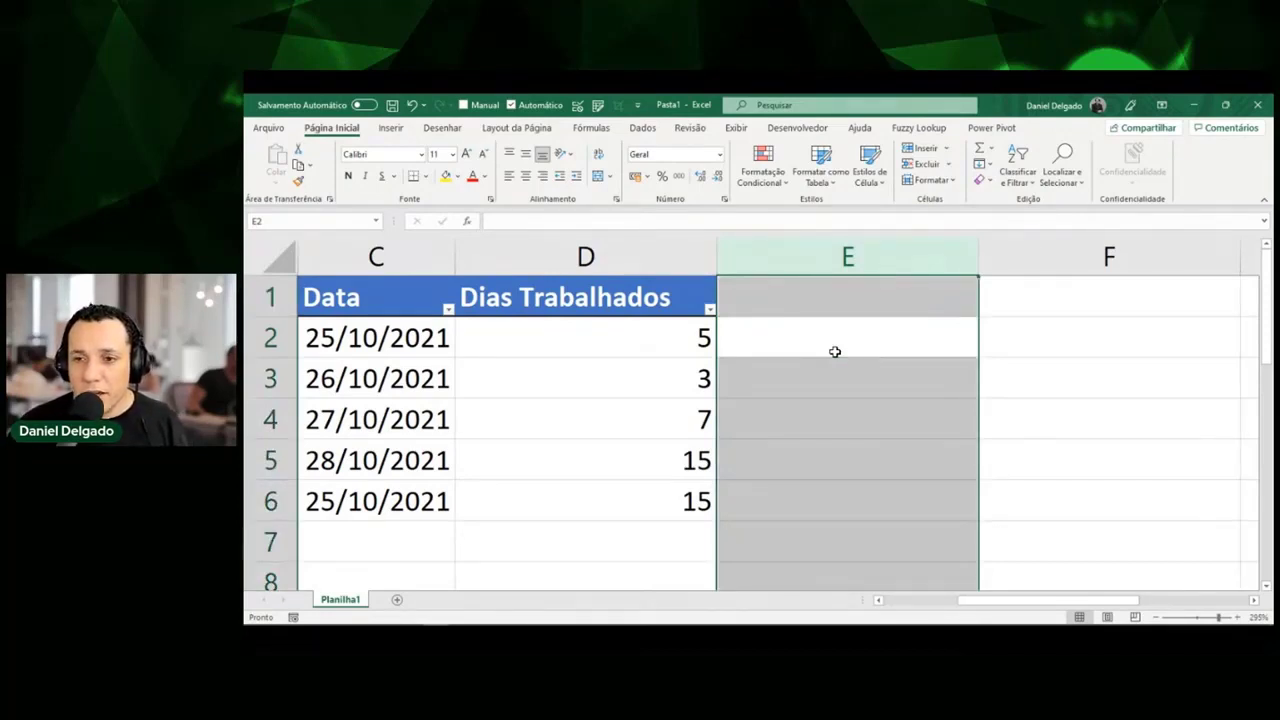
left_click(1158, 621)
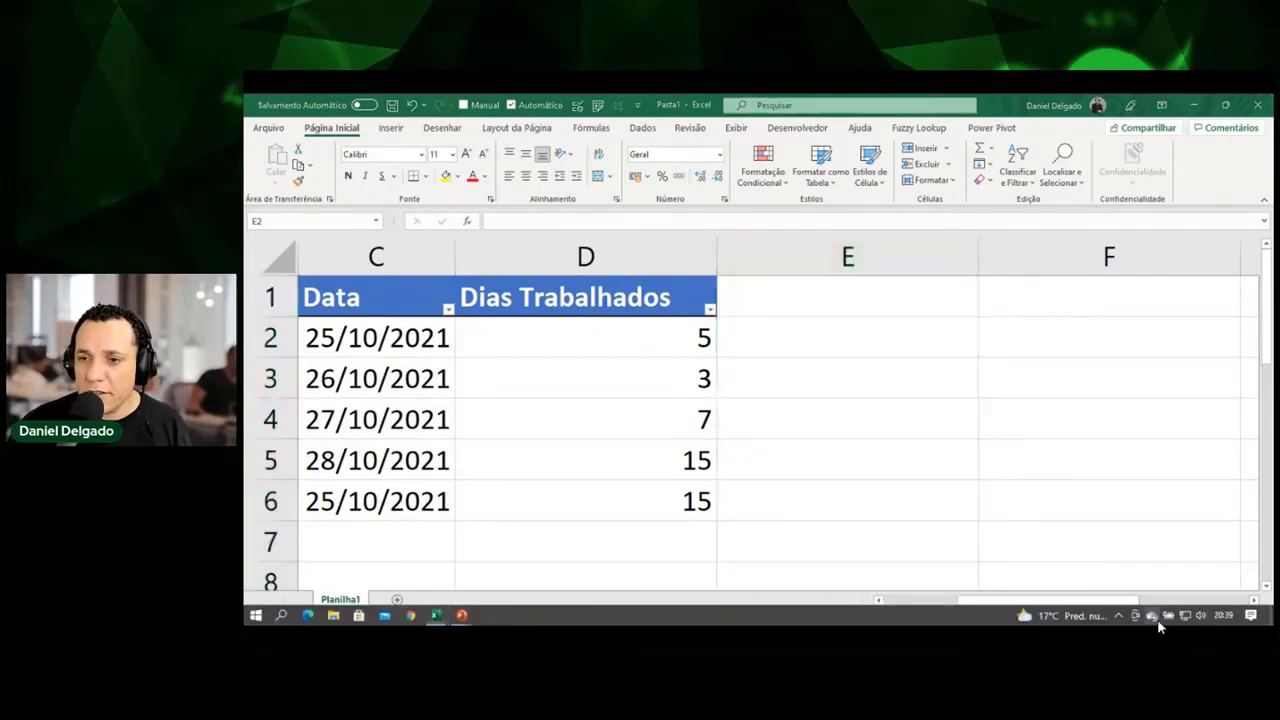
left_click(996, 378)
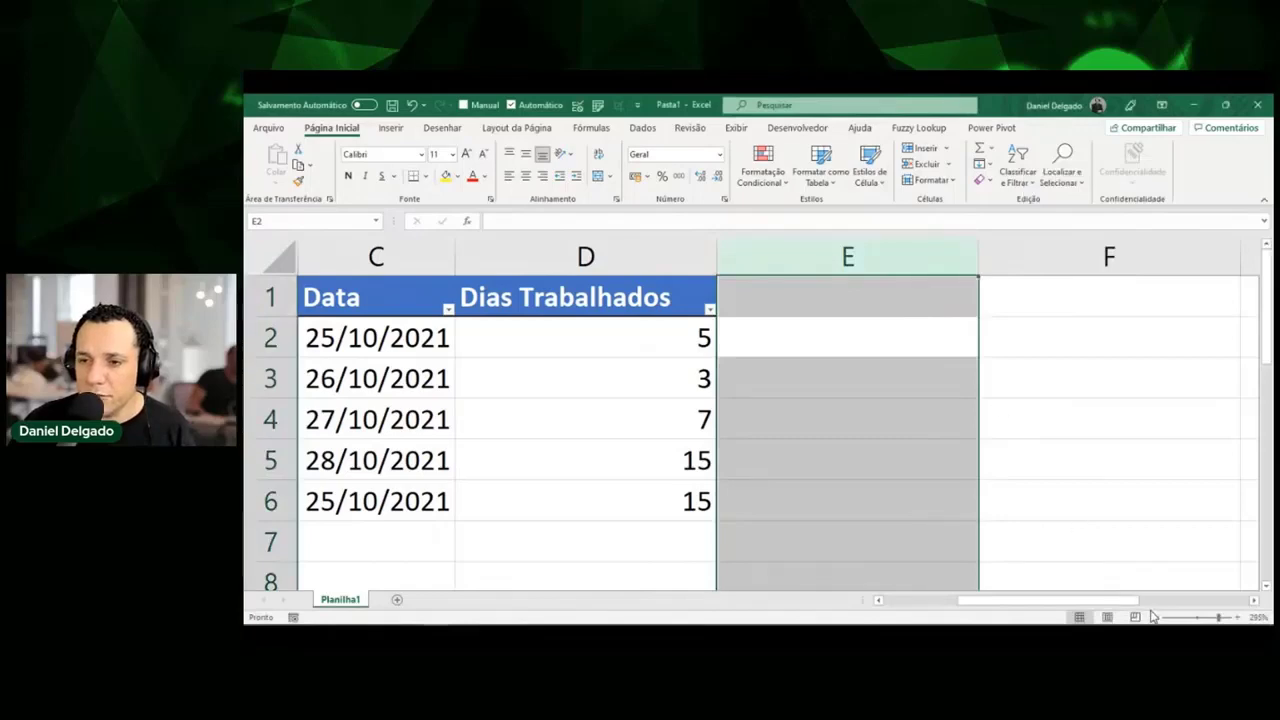
left_click(1156, 618)
left_click(1156, 618)
left_click(1156, 618)
left_click(1156, 618)
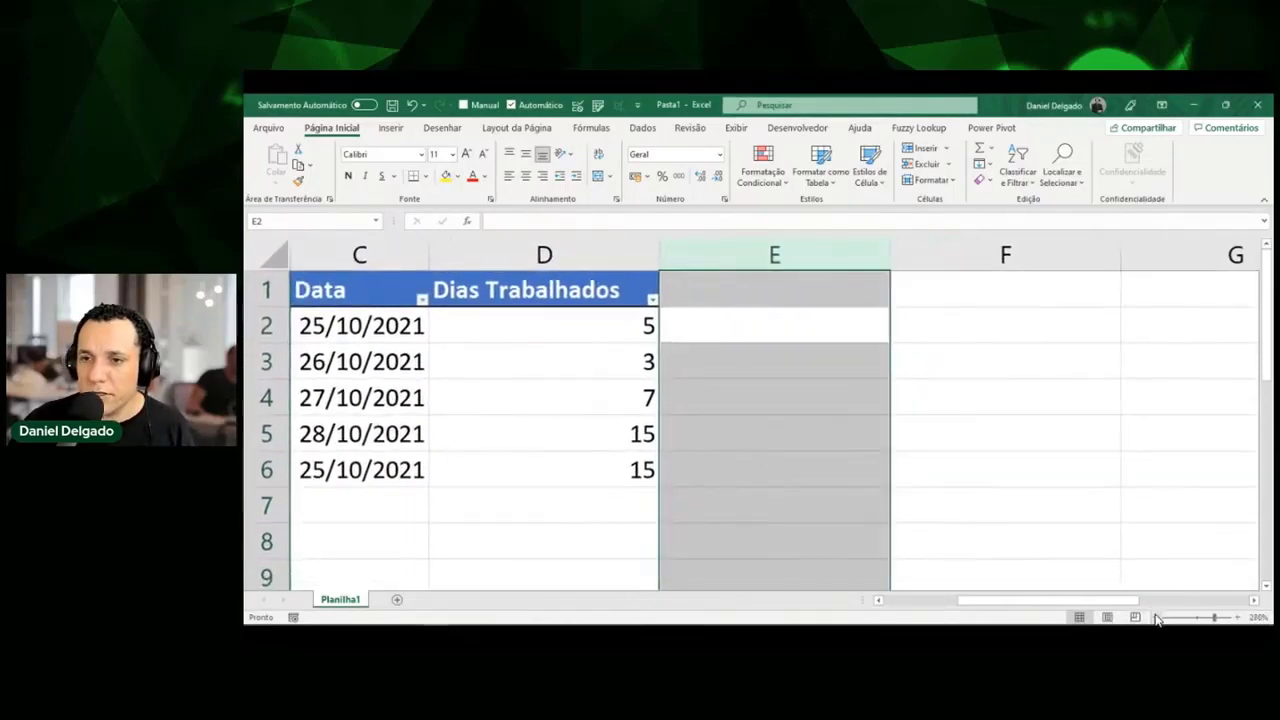
left_click(1156, 618)
left_click(1156, 618)
left_click(1156, 618)
left_click(1156, 618)
left_click(1155, 617)
left_click(1155, 617)
left_click(1153, 616)
left_click(1153, 616)
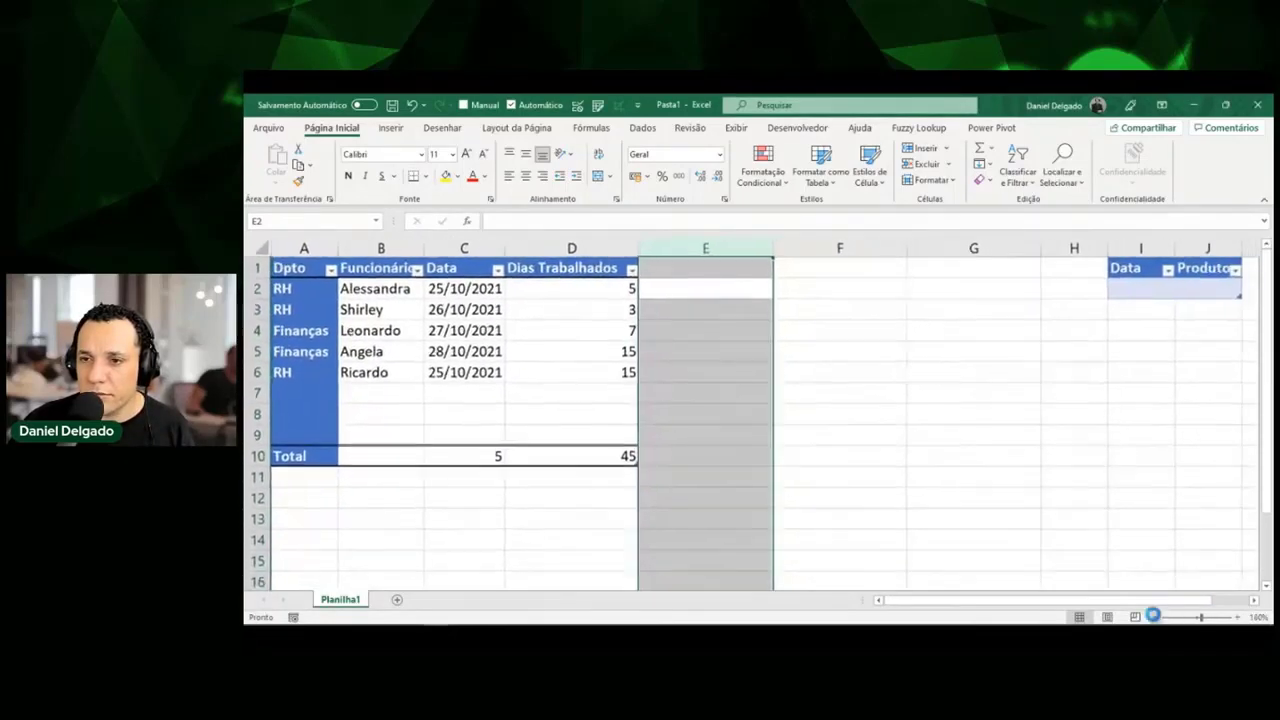
left_click(1153, 616)
left_click(1153, 616)
left_click(1153, 616)
Select column F and delete it, moving the Data/Produto table left.
left_click(790, 336)
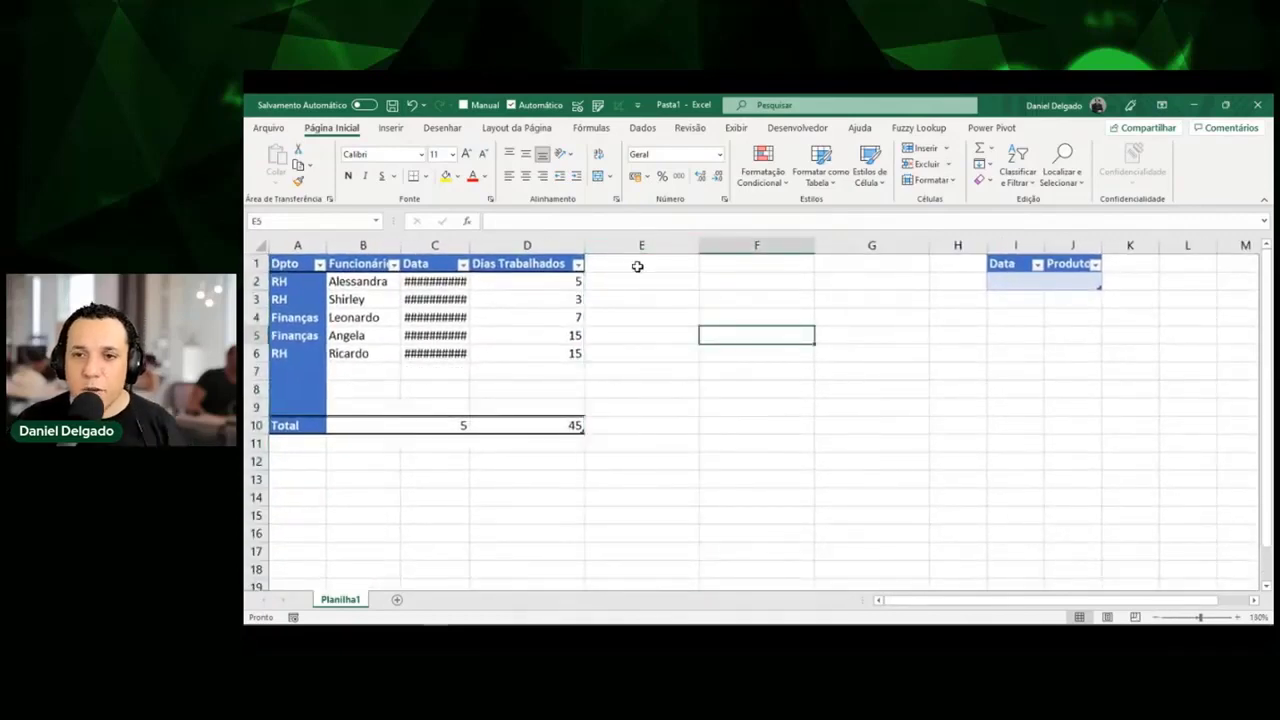
key("ctrl+space")
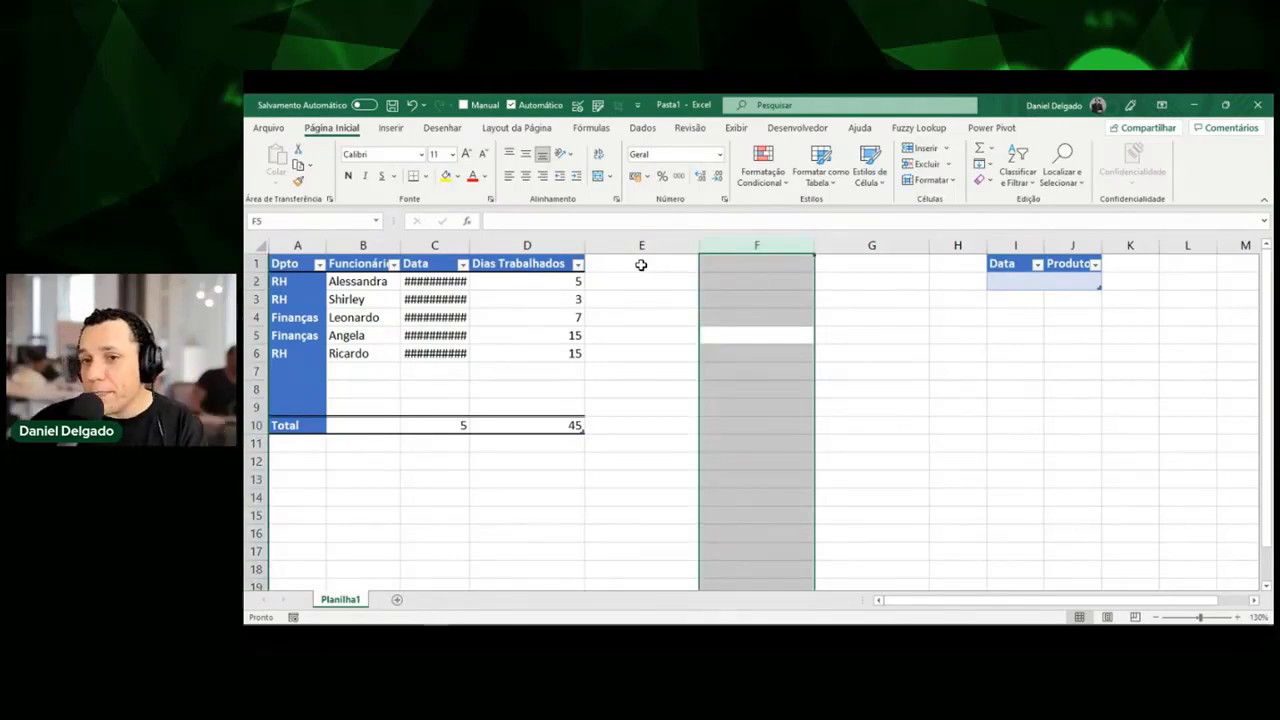
key("ctrl+plus")
key("ctrl+plus")
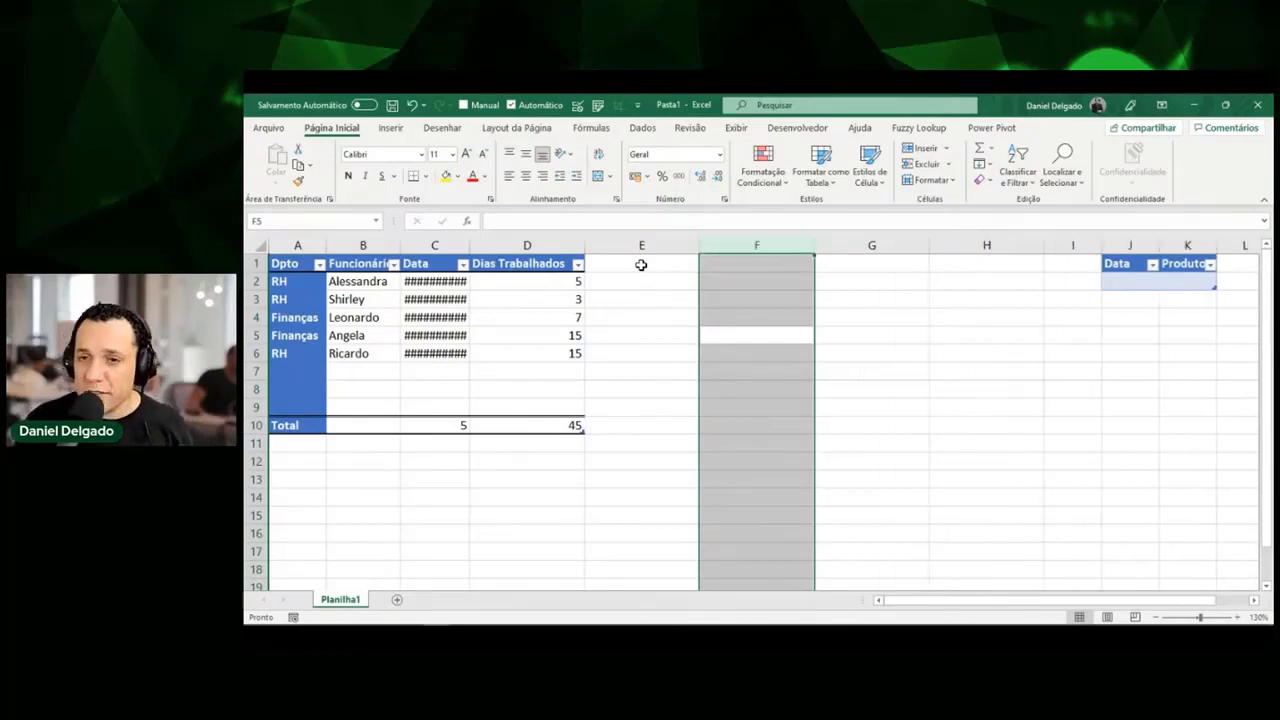
key("ctrl+minus")
key("ctrl+minus")
key("ctrl+minus")
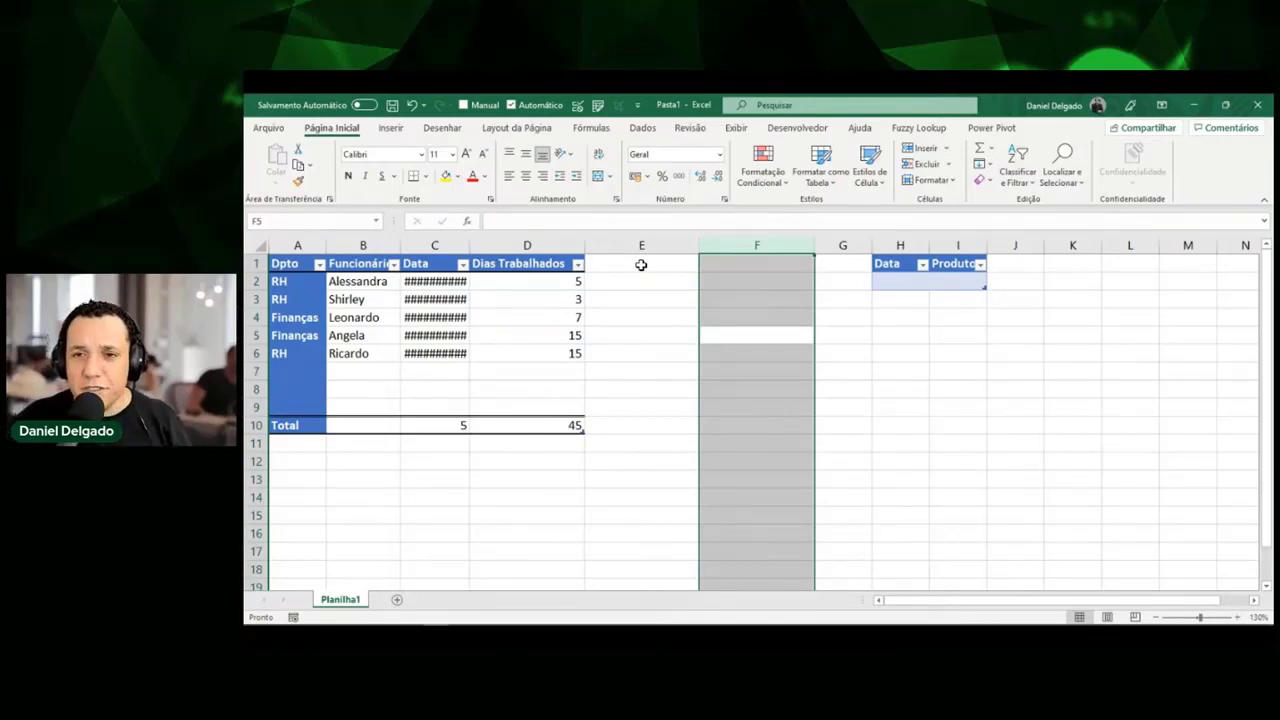
left_click(764, 329)
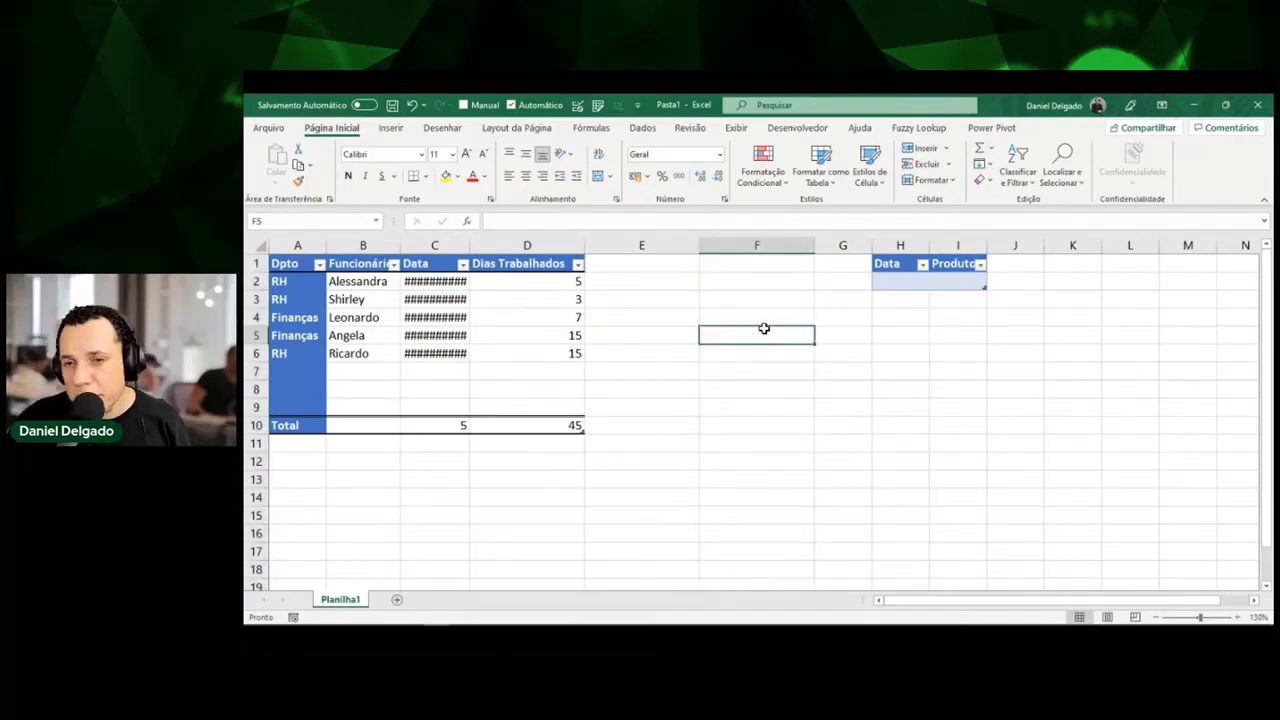
key("ctrl+space")
key("ctrl+minus")
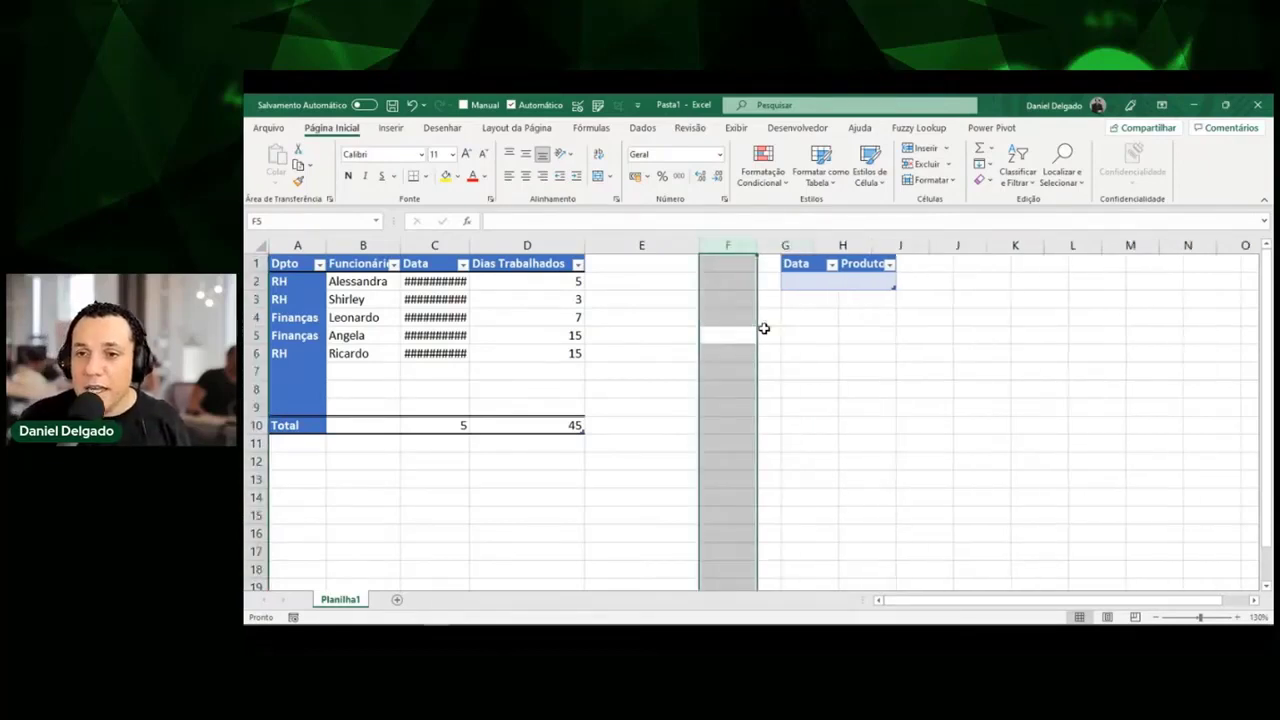
Insert and remove a blank column at E, leaving Data/Produto in G:H, then select cell E1.
key("Left")
key("Left")
key("Right")
key("Right")
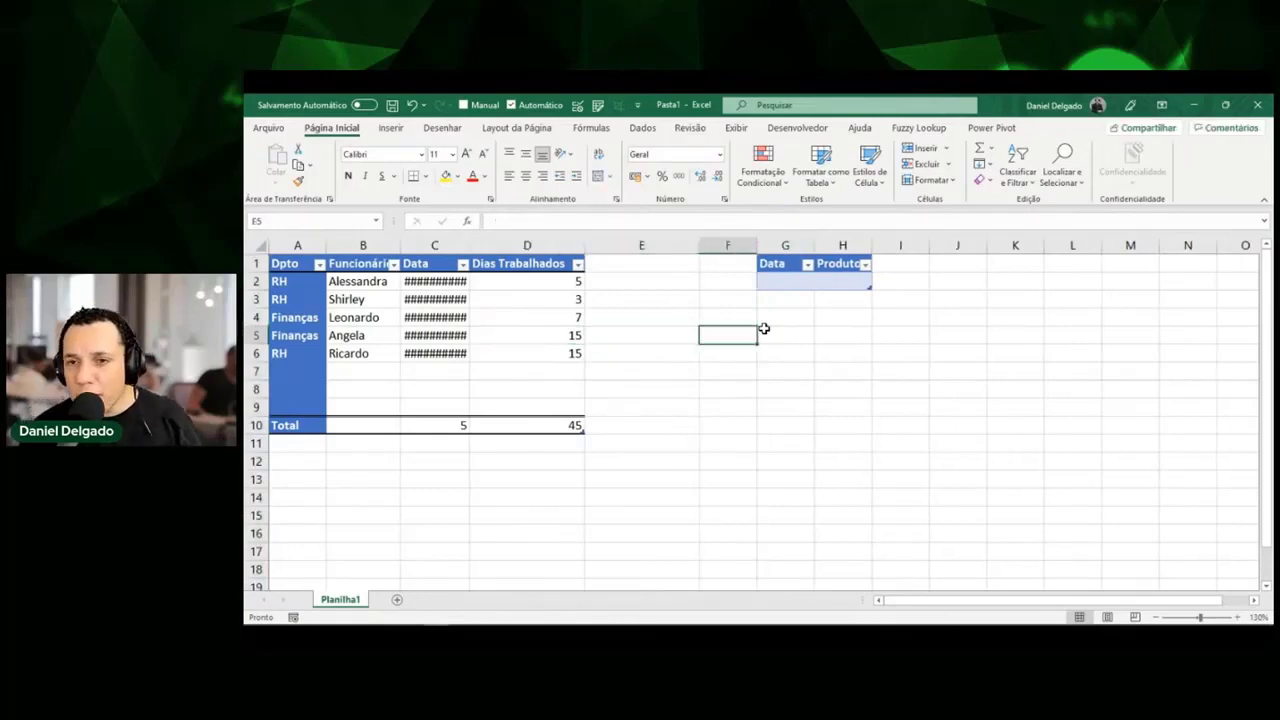
key("Left")
key("ctrl+space")
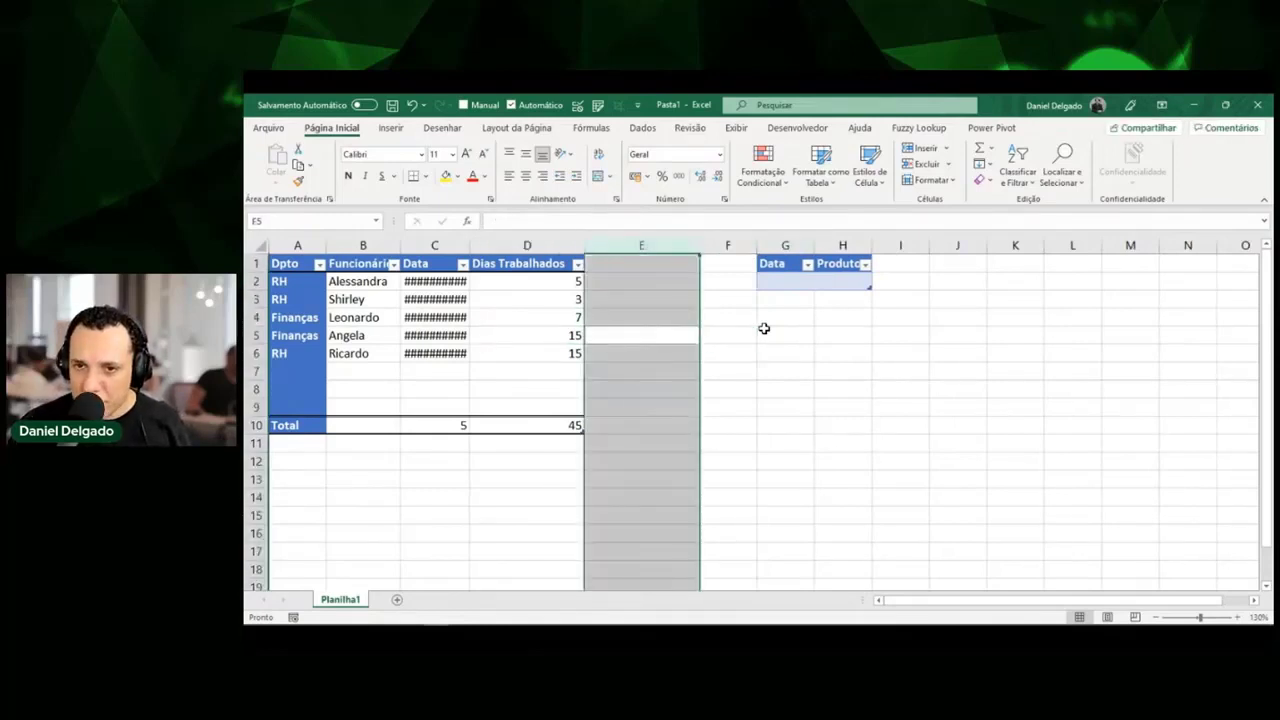
key("ctrl+plus")
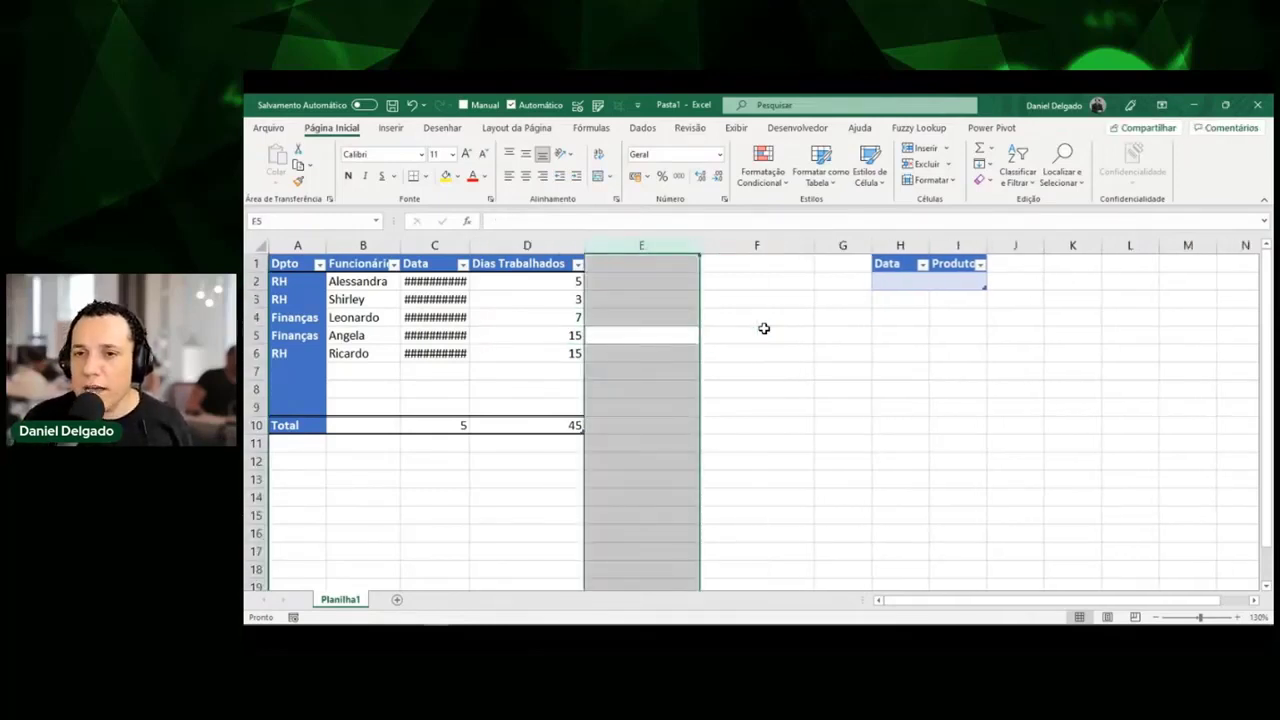
key("ctrl+minus")
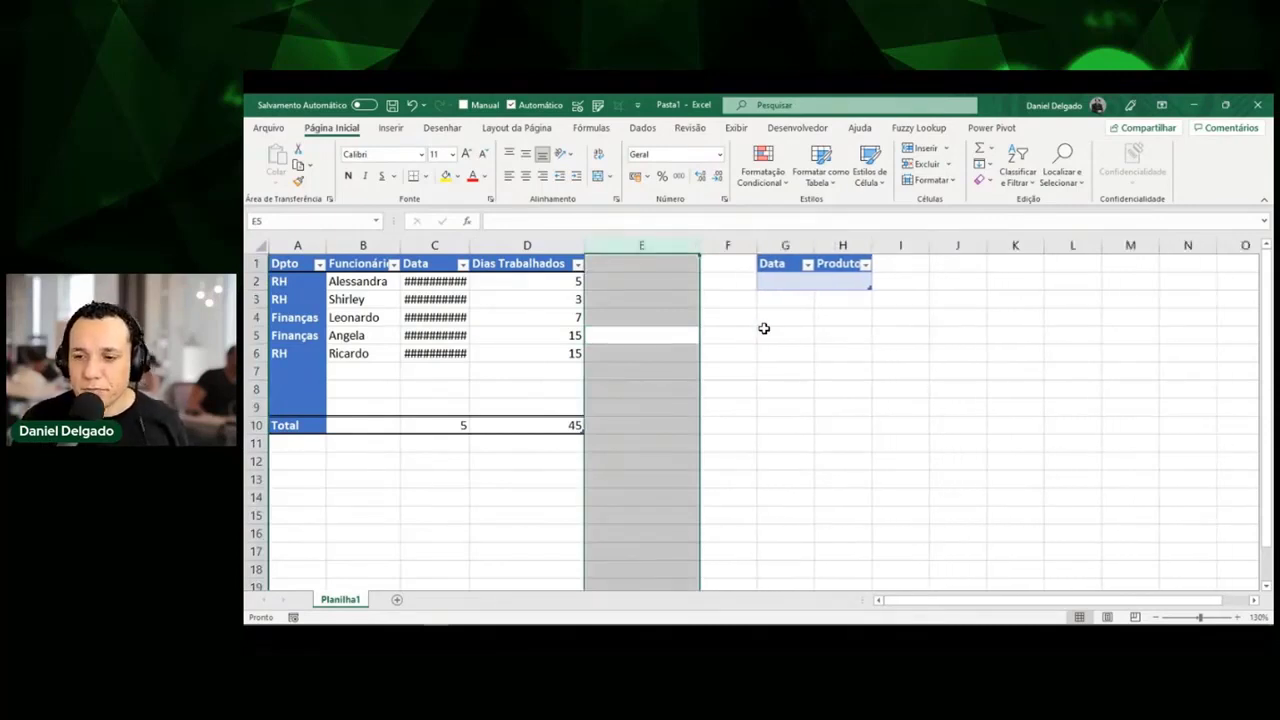
left_click(634, 262)
scroll(643, 287, "up", 4)
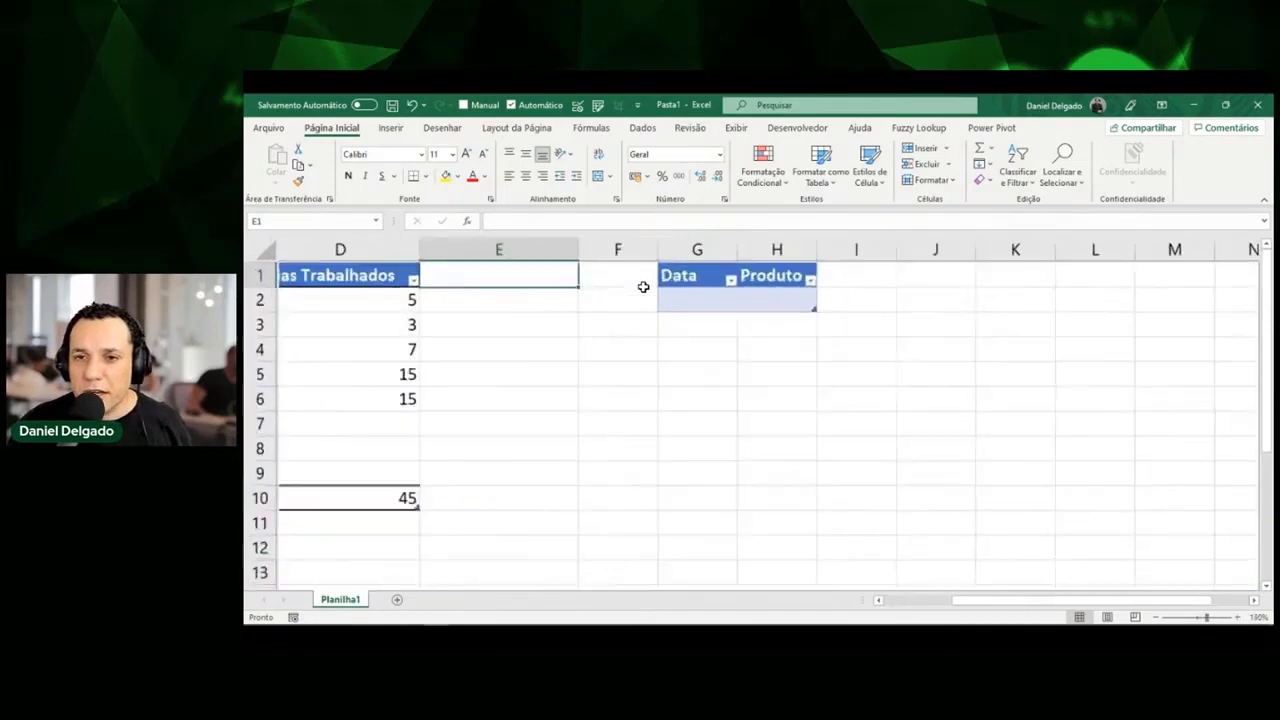
Enter the header 'Valor Total' in E1 so TabFolgas expands to column E.
scroll(643, 287, "left", 3)
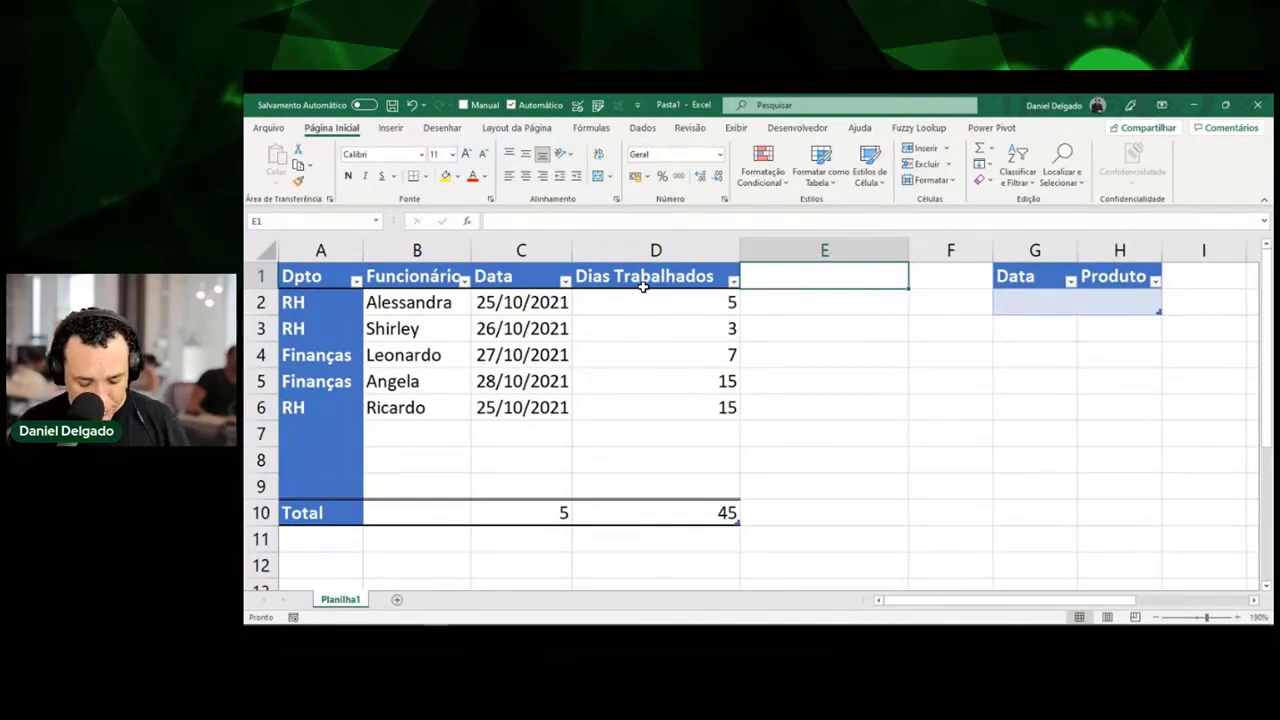
type("Val")
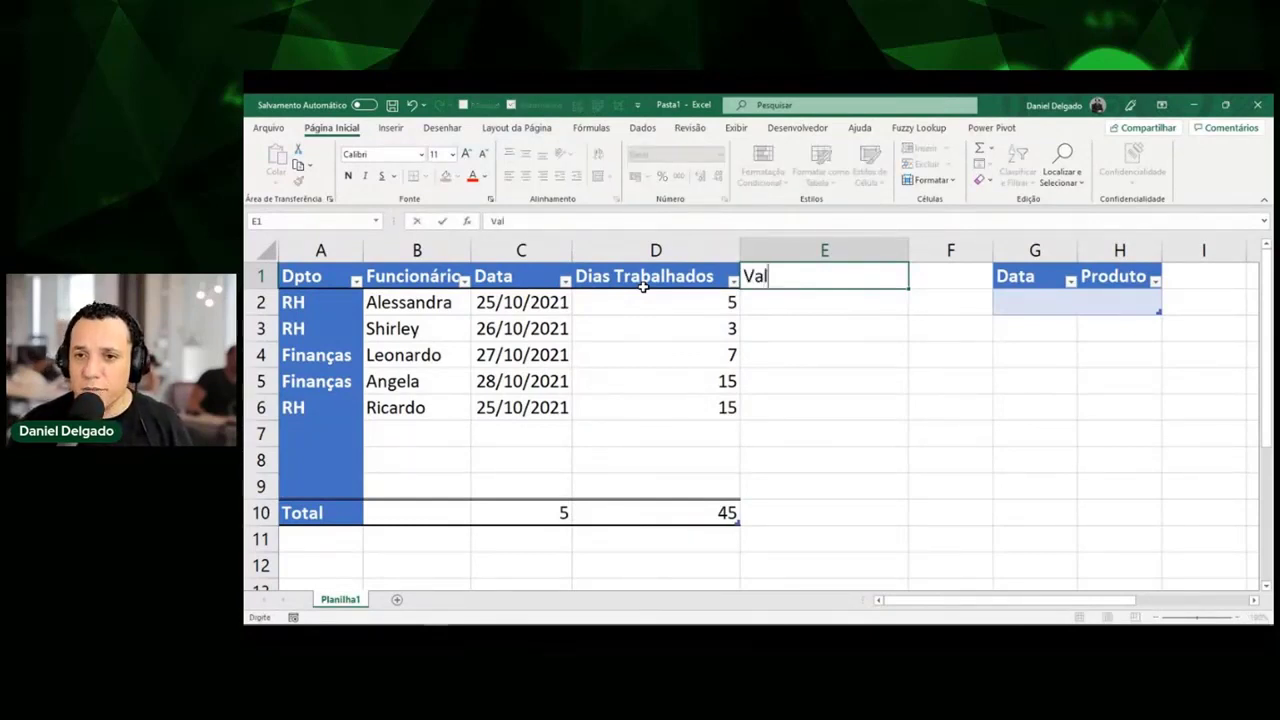
type("or Total")
key("Return")
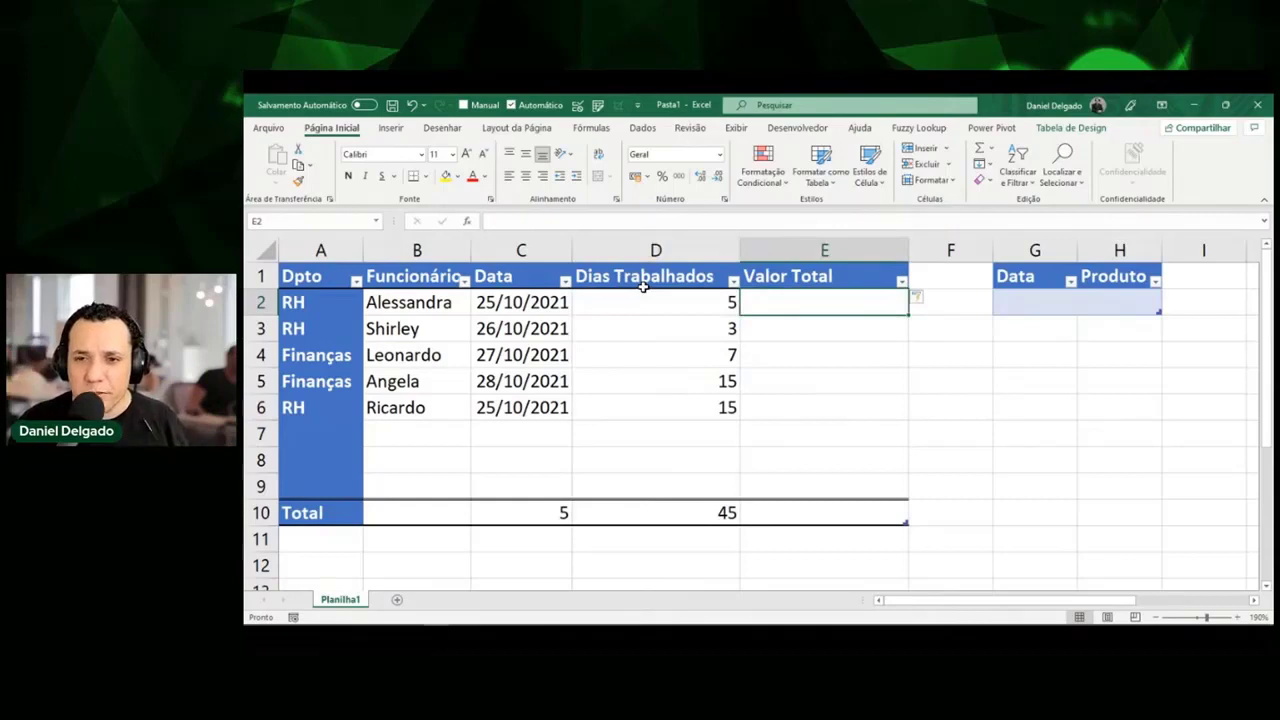
In E2, start the formula =[@[Dias Trabalhados]] by clicking cell D2.
type("=")
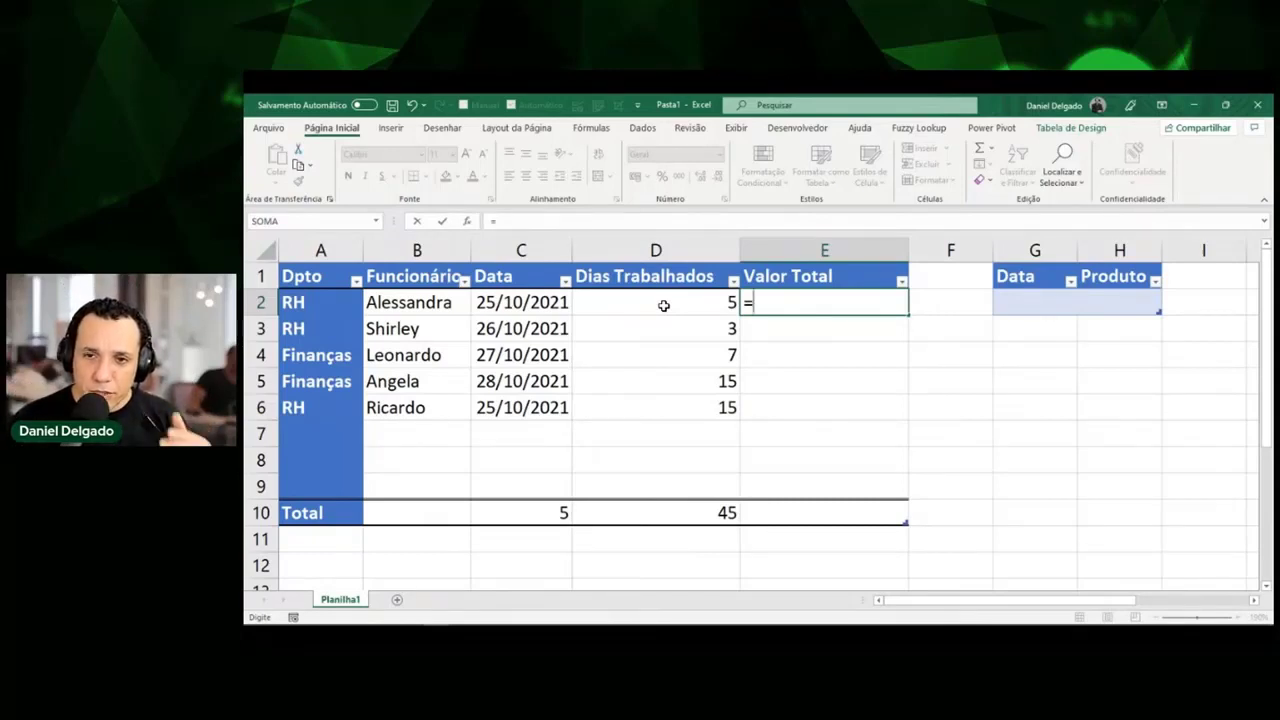
left_click(663, 305)
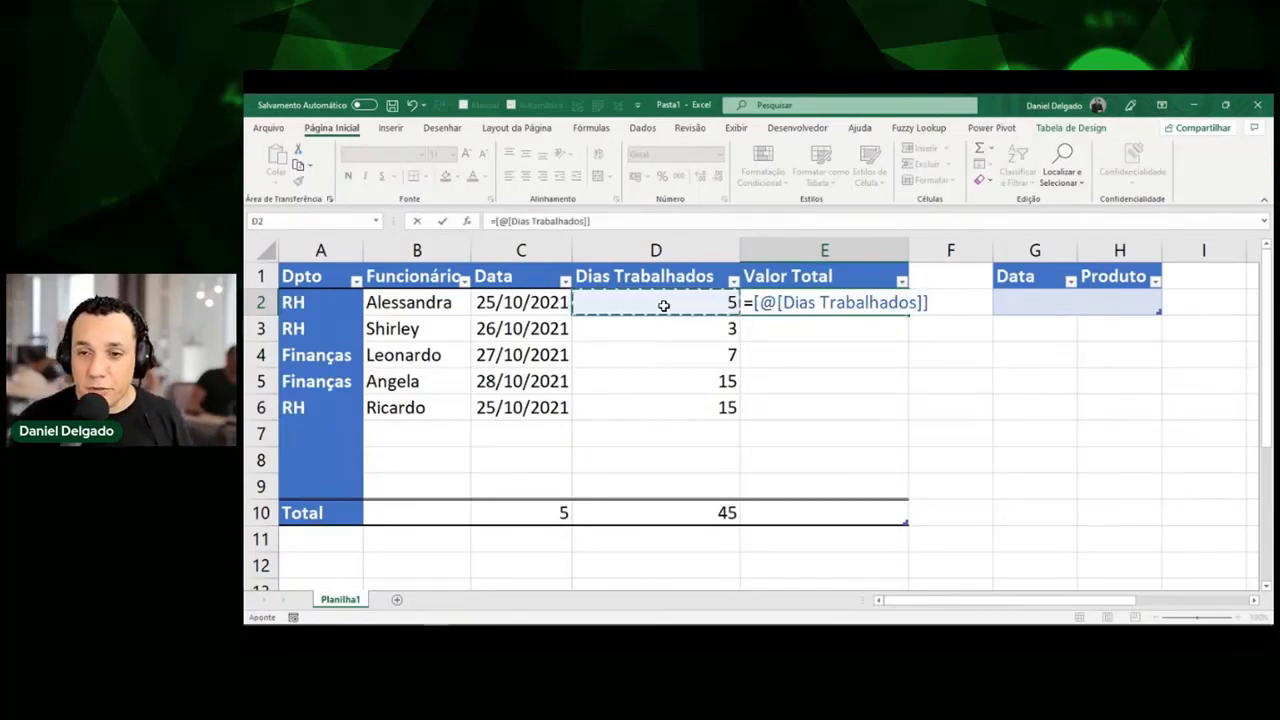
key("ctrl+shift+d")
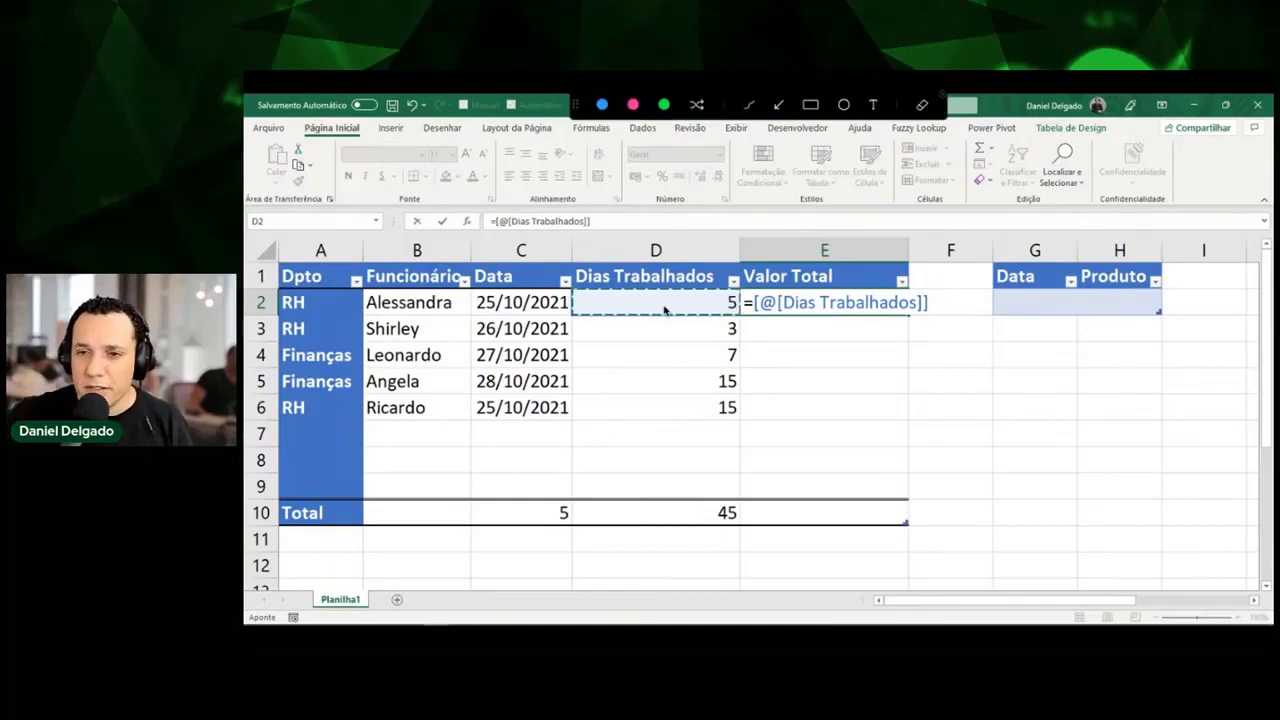
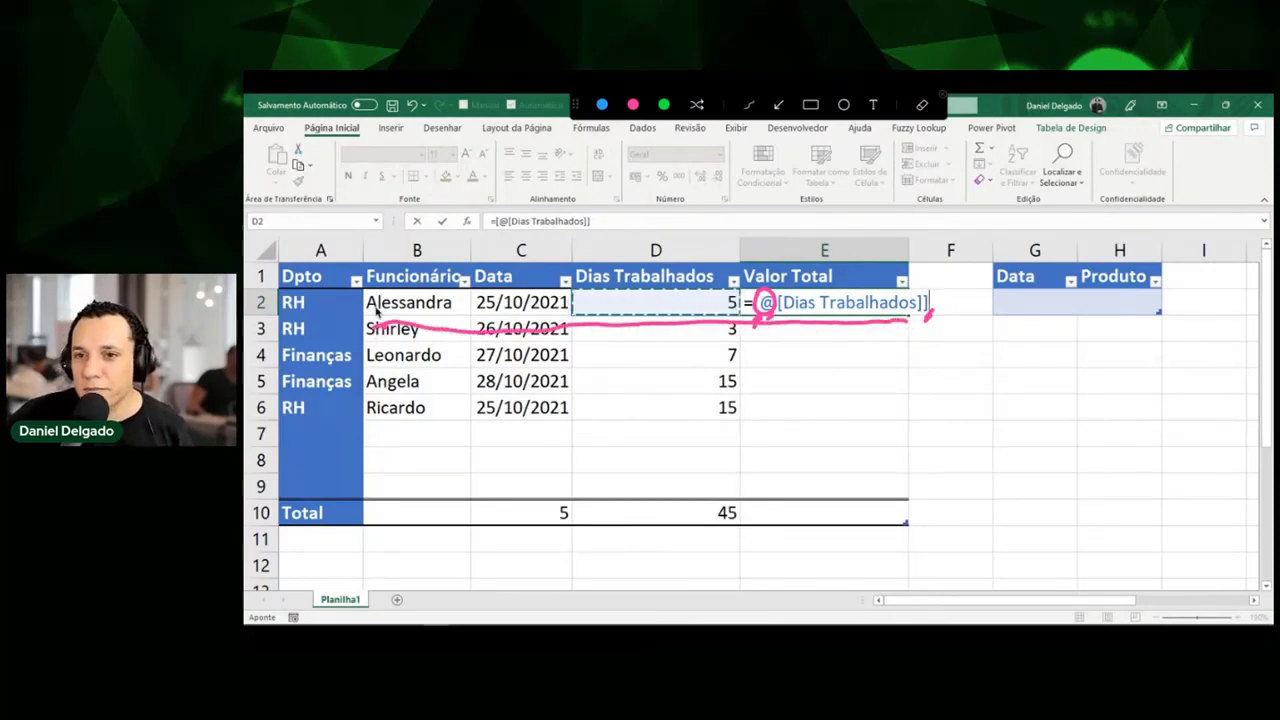
Put a plain =D3 reference in E2, then erase it so E2 holds only '='.
key("Escape")
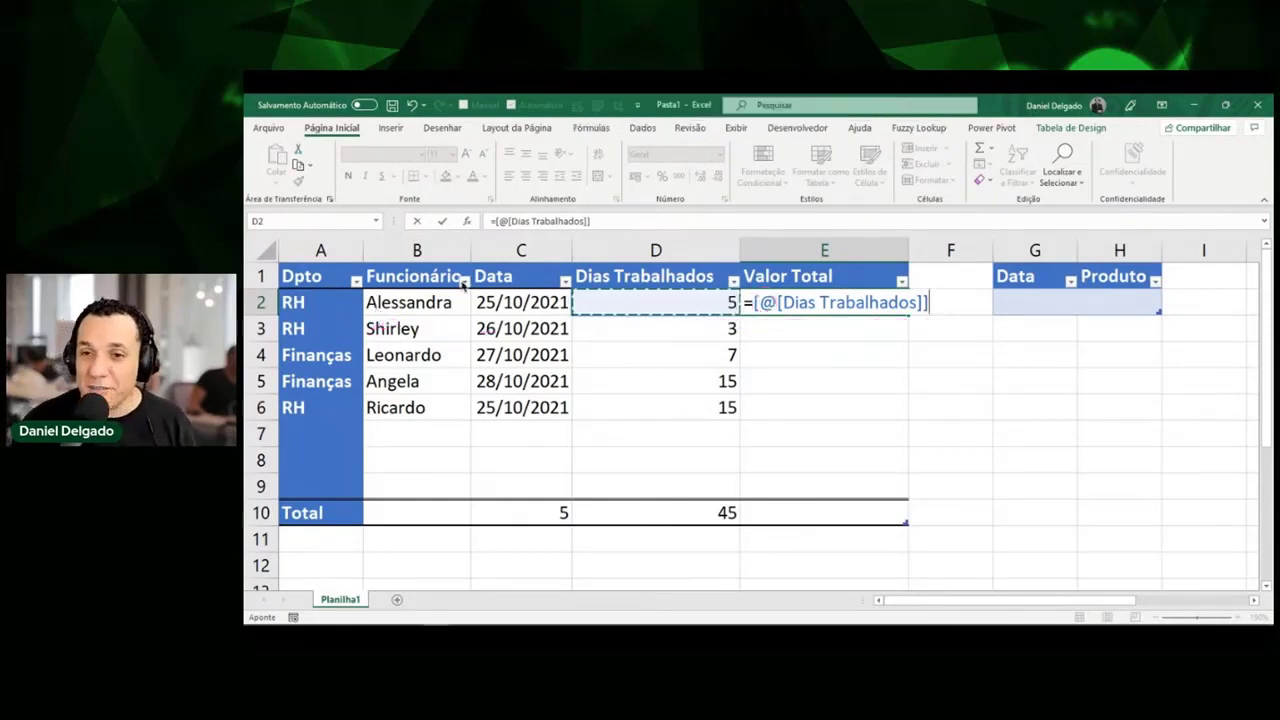
left_click(794, 329)
key("Escape")
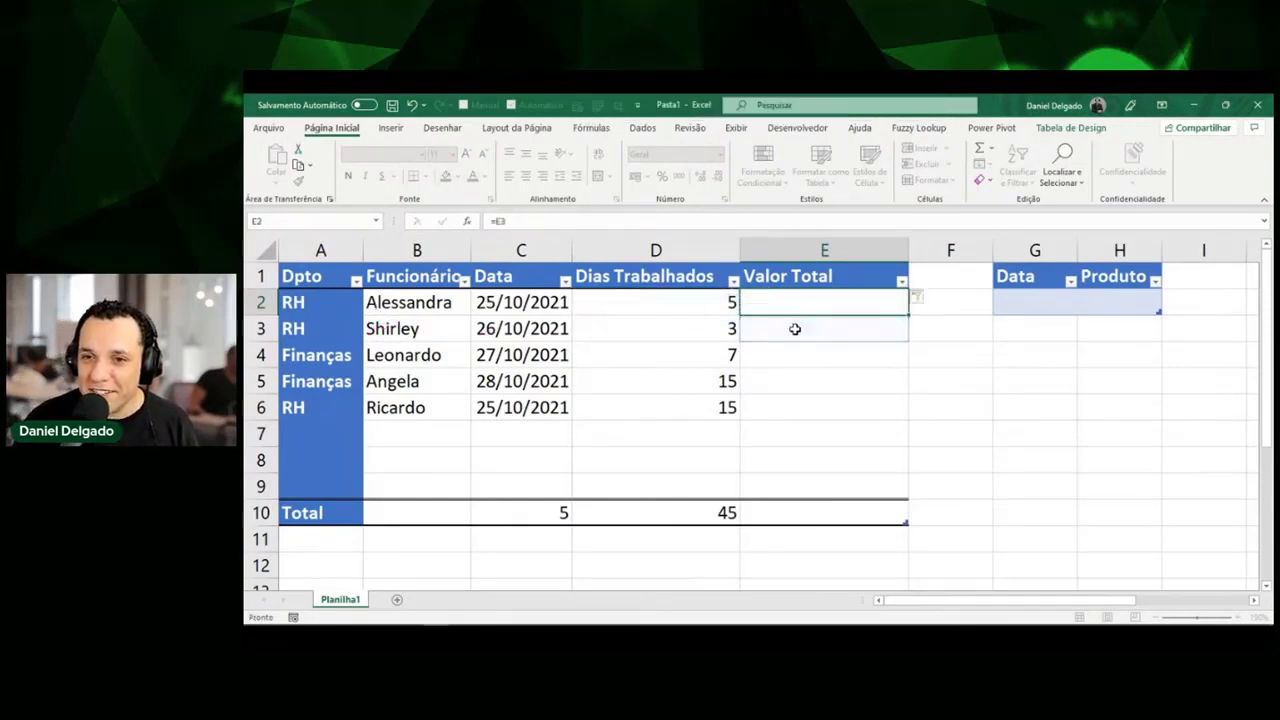
type("=")
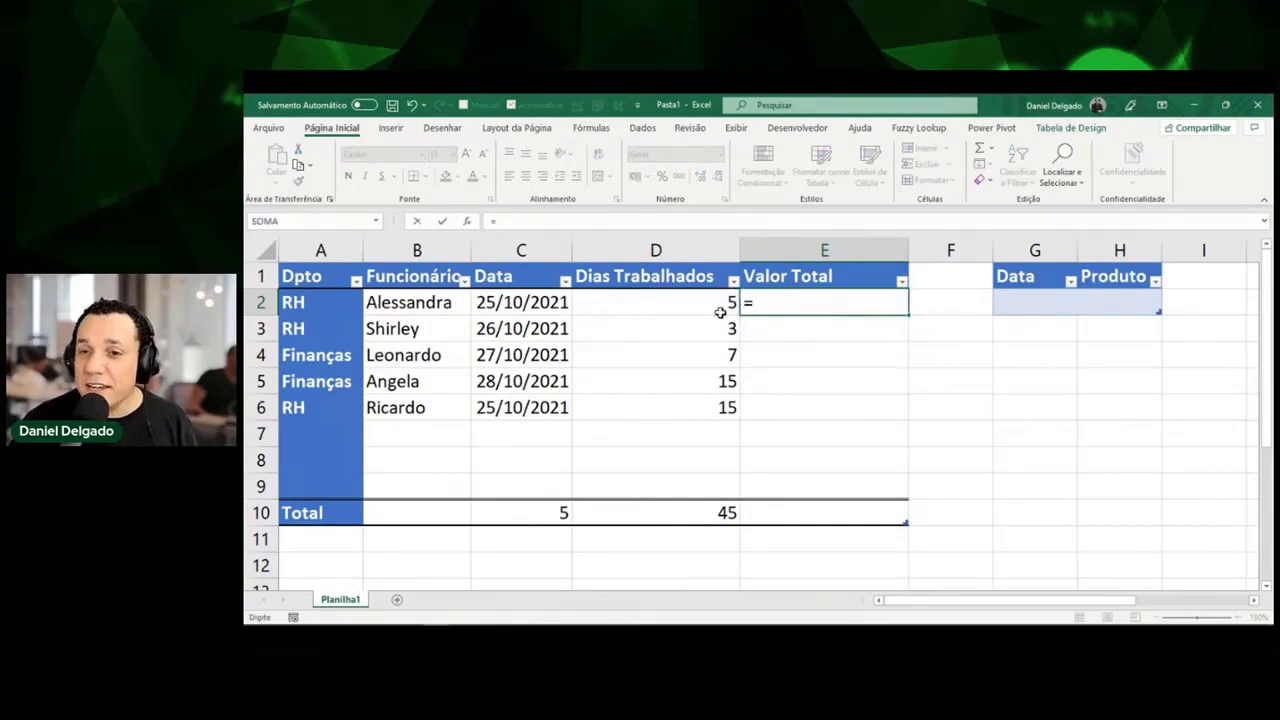
left_click(701, 333)
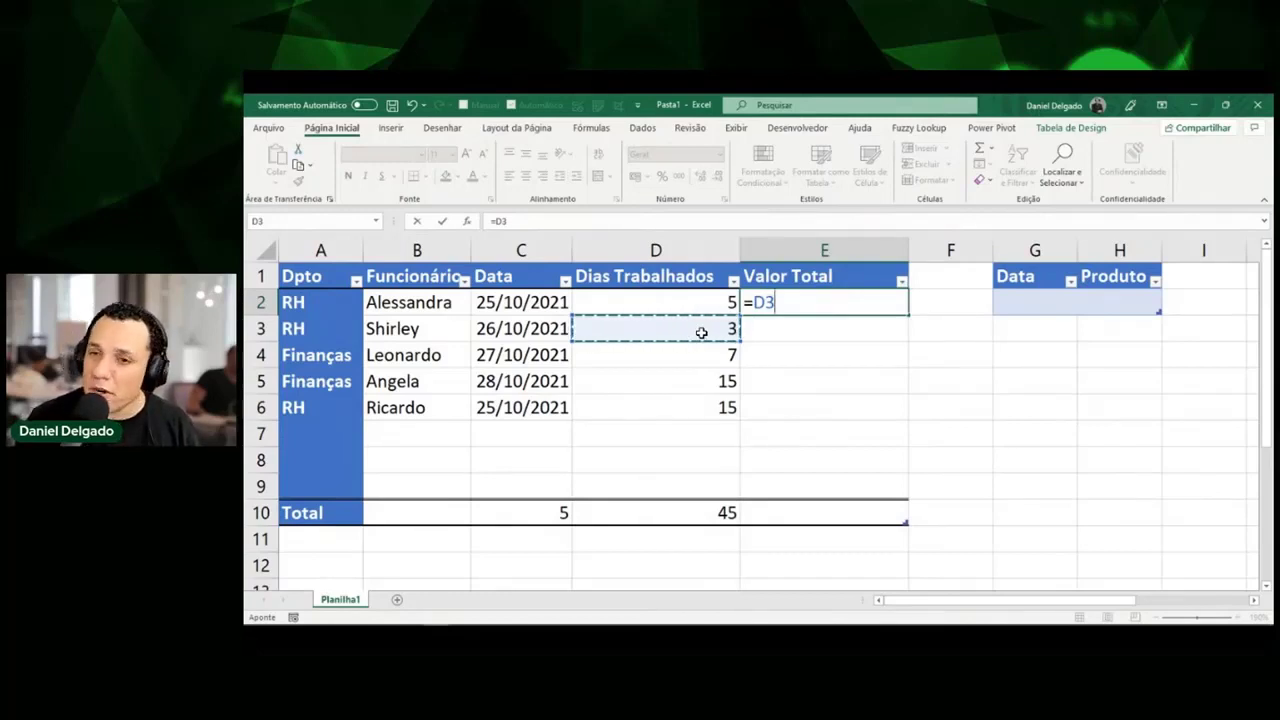
key("ctrl+a")
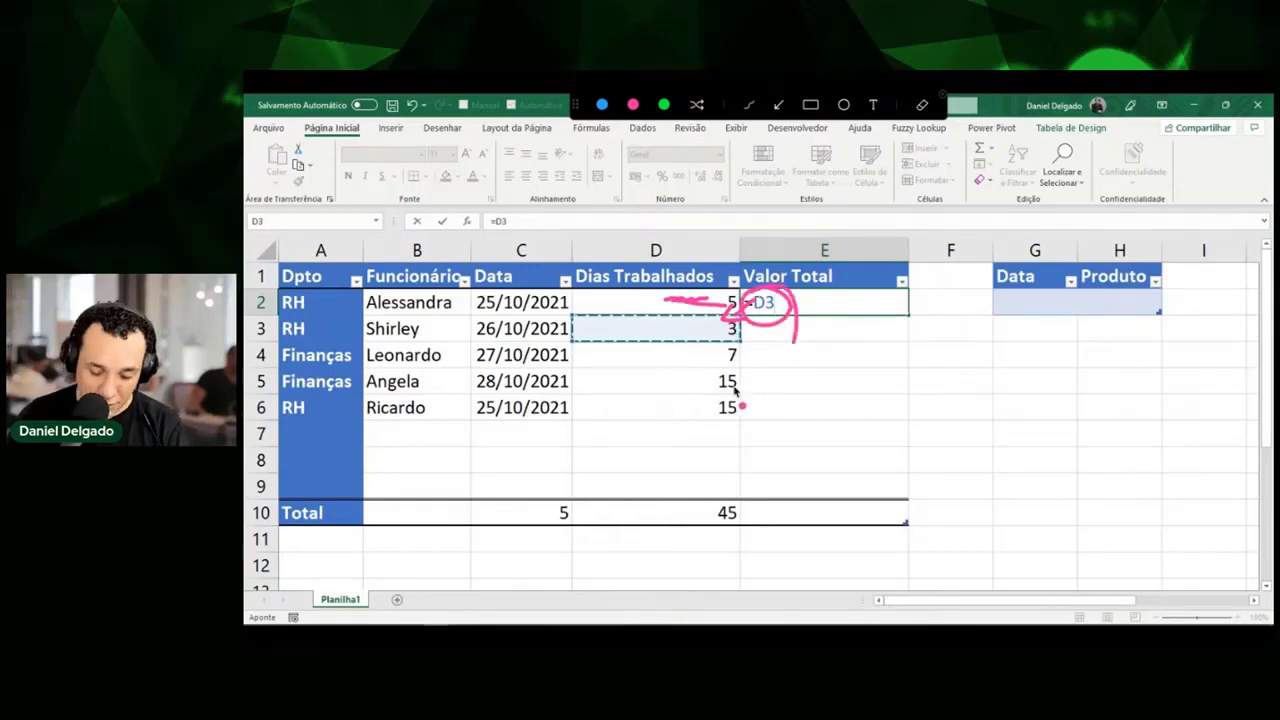
key("Escape")
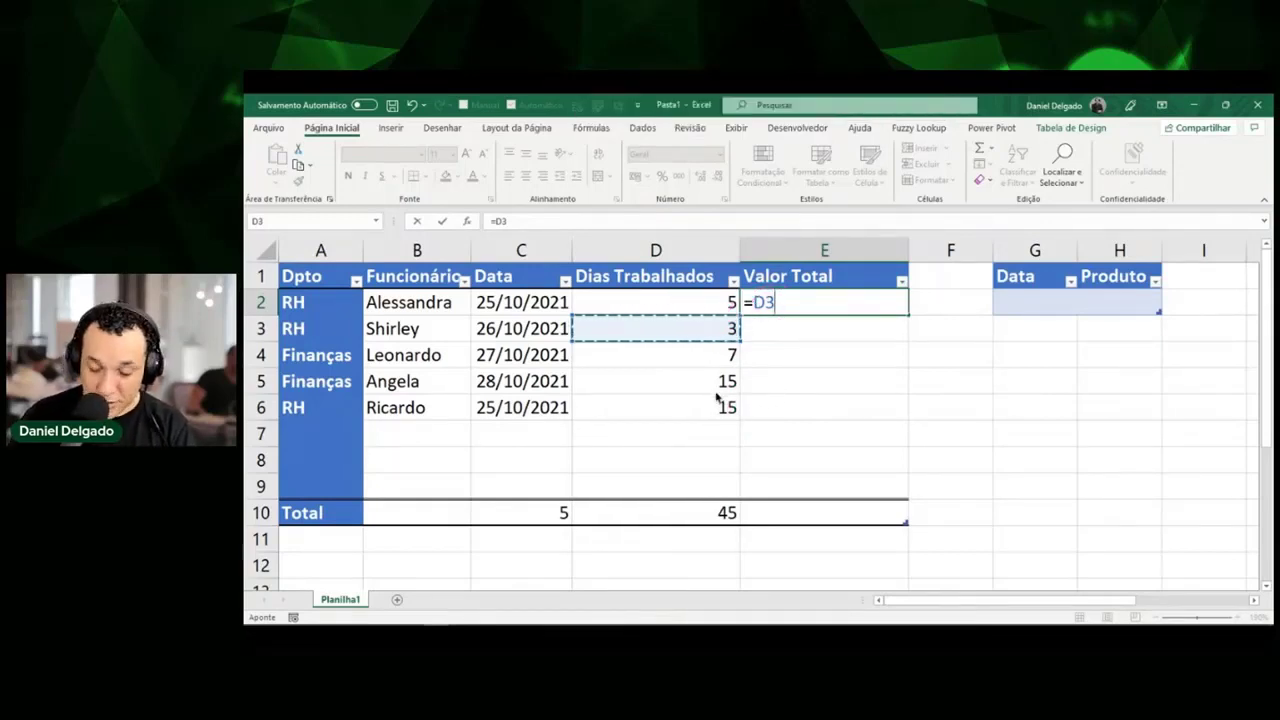
left_click(775, 301)
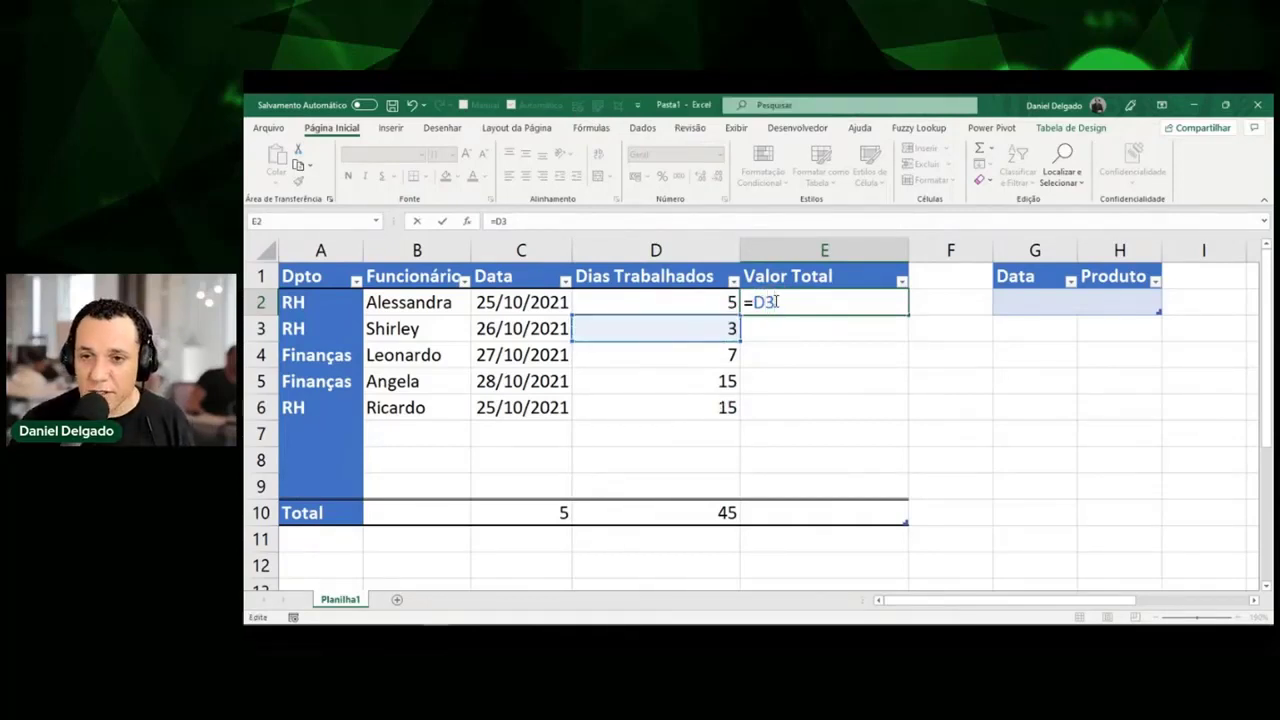
key("BackSpace")
key("BackSpace")
key("BackSpace")
Reference D2 in E2 to get [@[Dias Trabalhados]], annotating the structured reference on screen.
type("=")
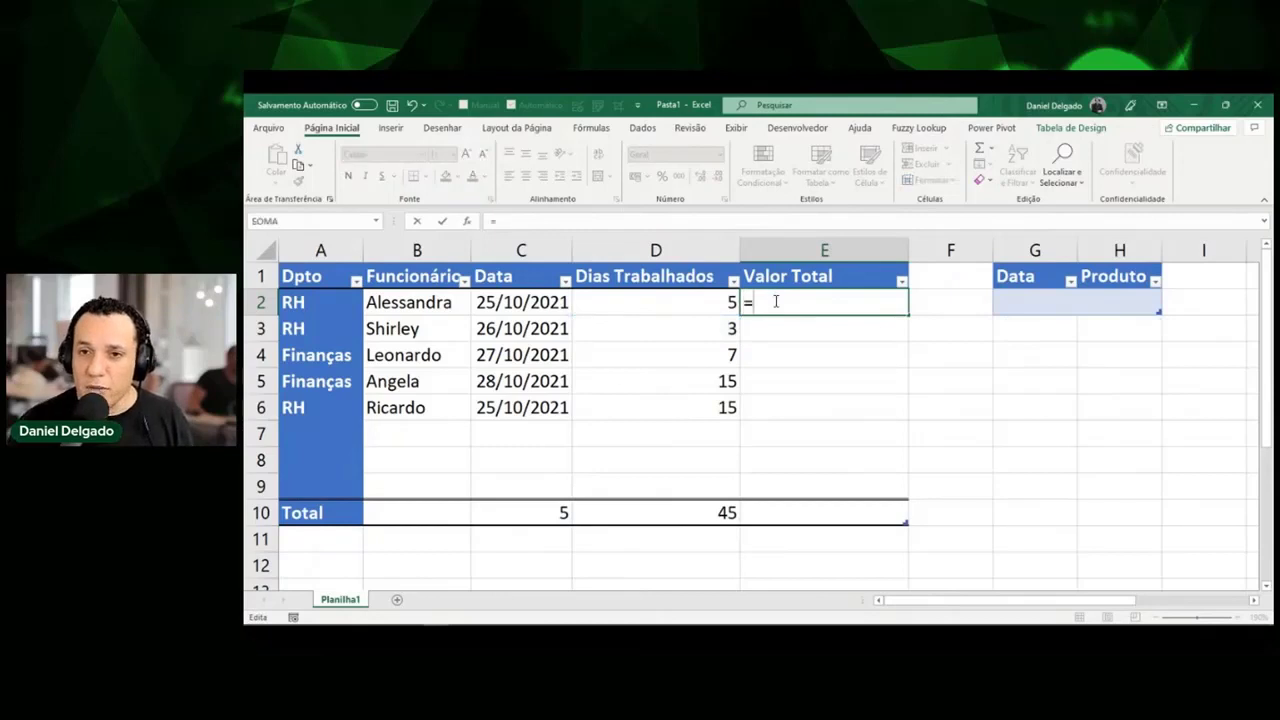
left_click(689, 302)
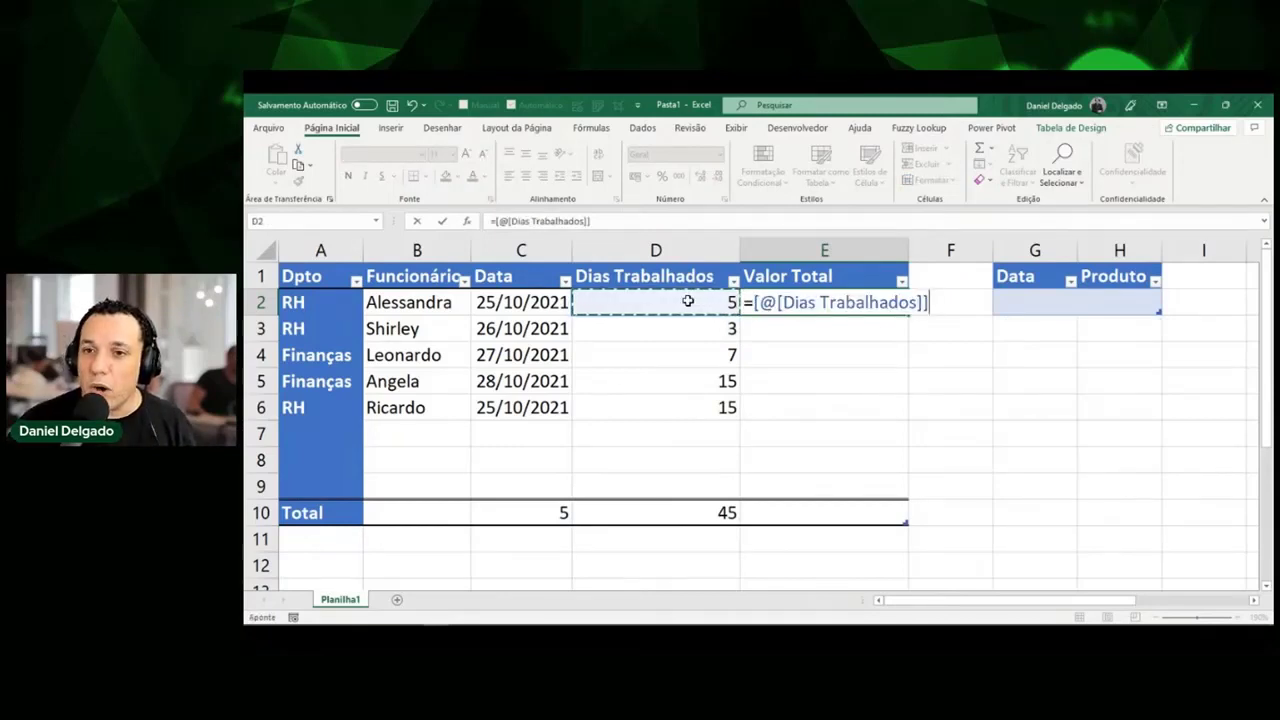
key("ctrl+shift+d")
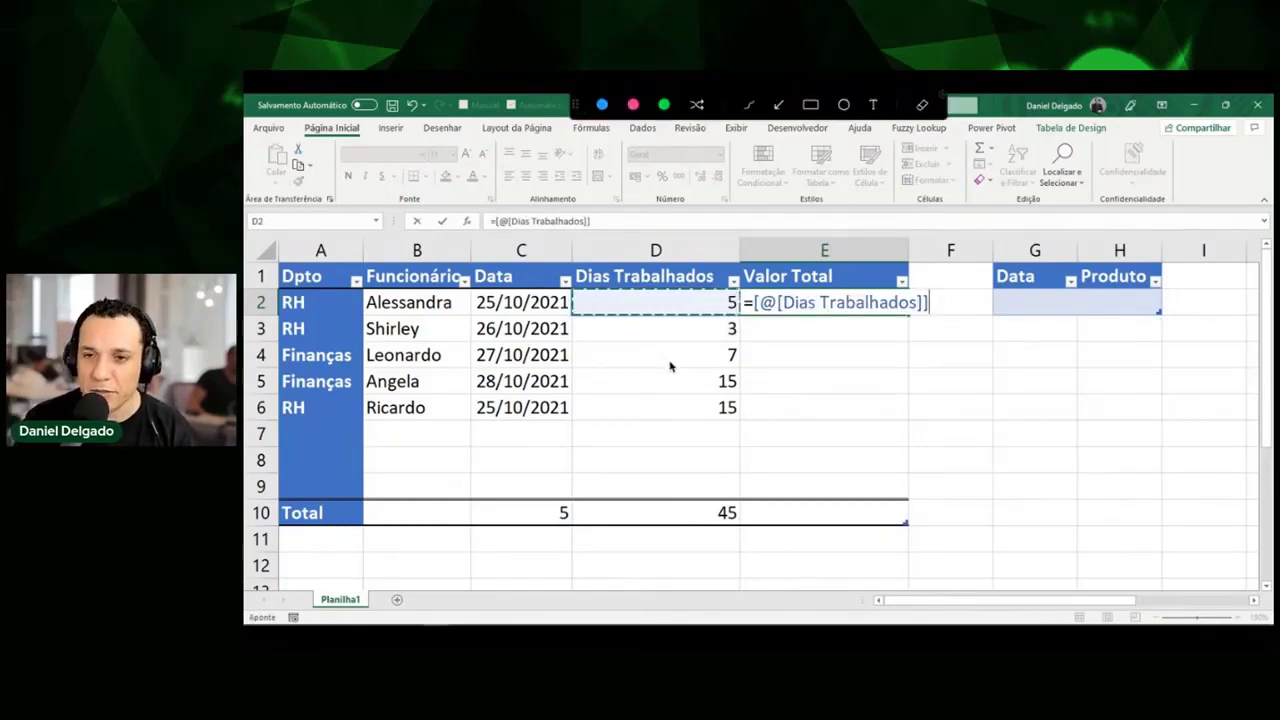
left_click_drag(584, 253, 570, 289)
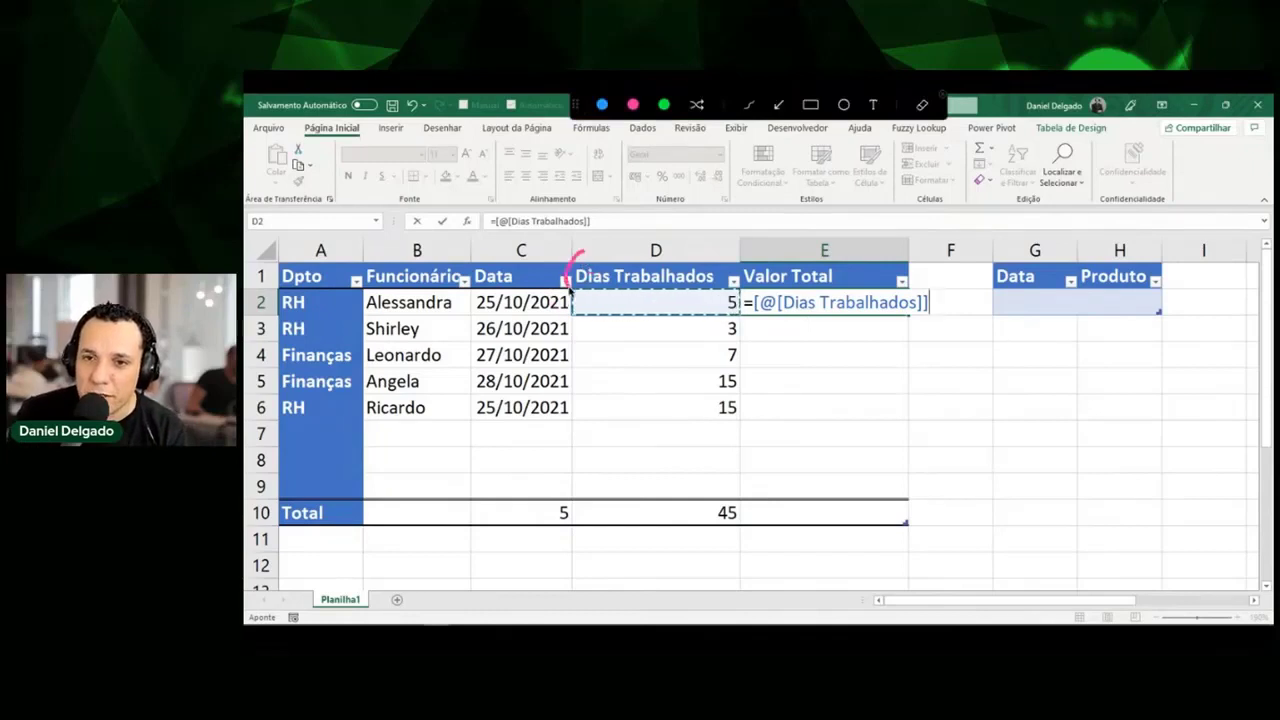
left_click_drag(706, 256, 708, 292)
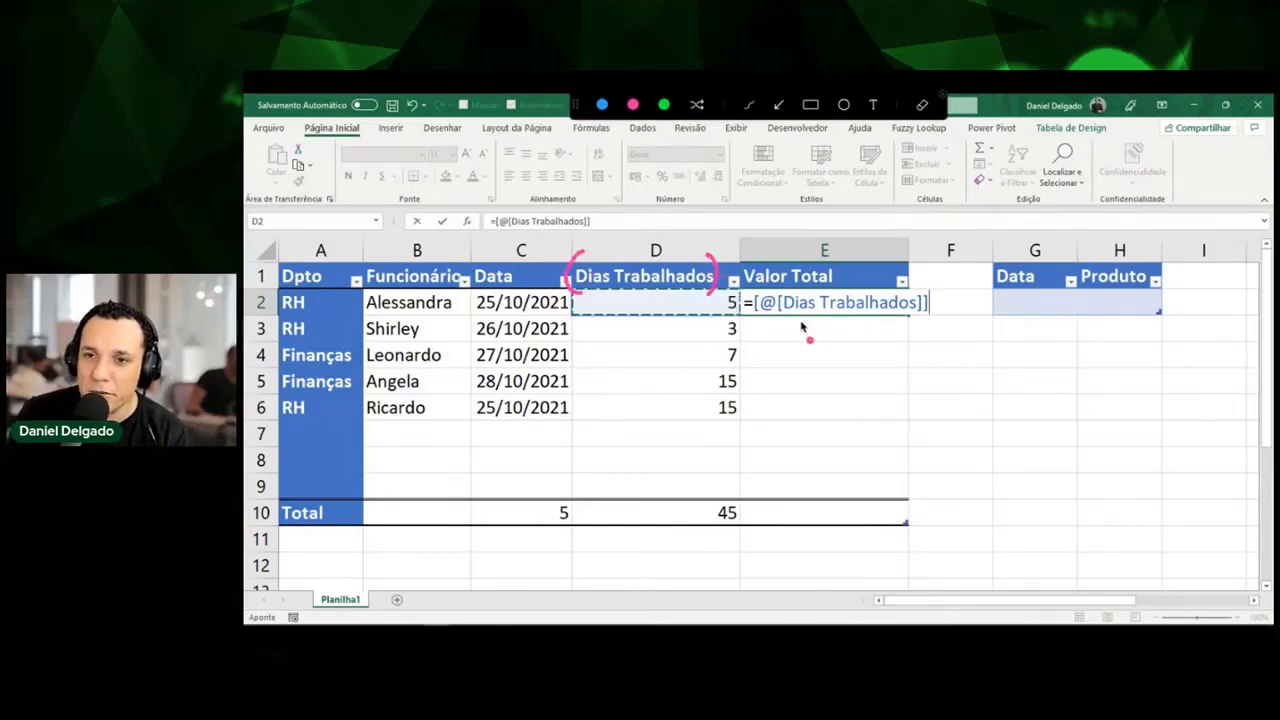
left_click_drag(801, 327, 896, 327)
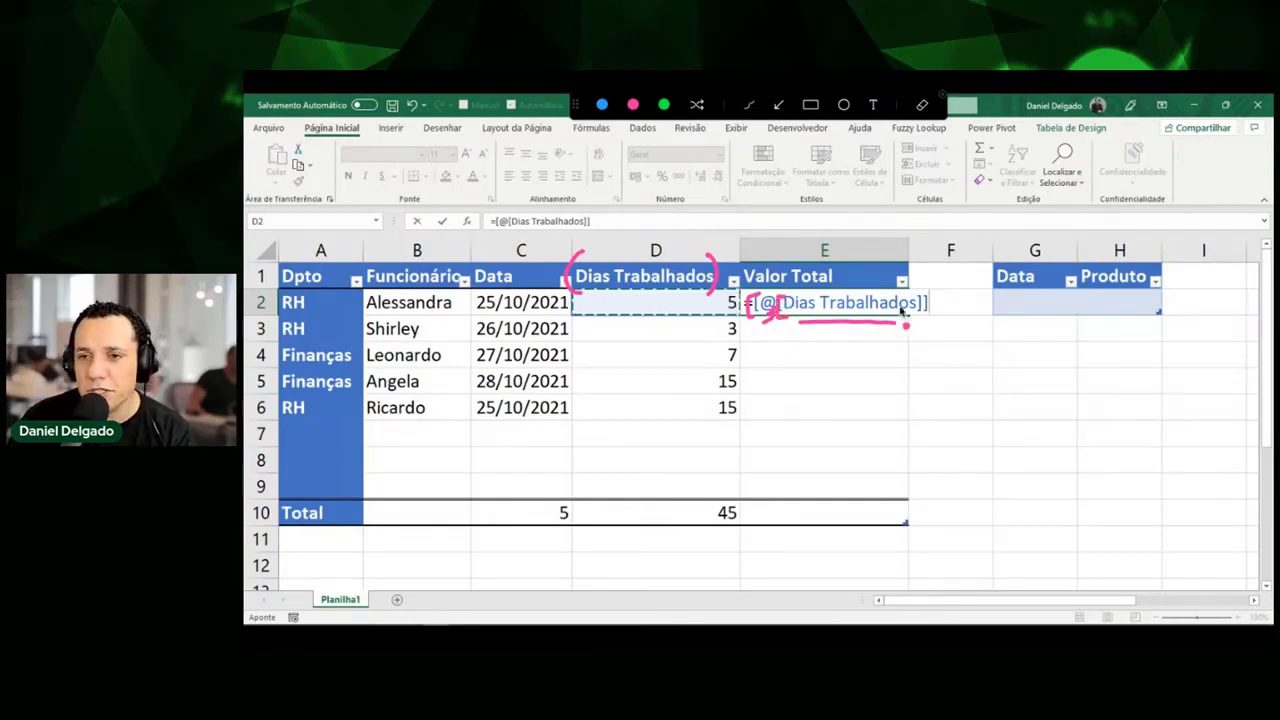
left_click_drag(914, 294, 914, 320)
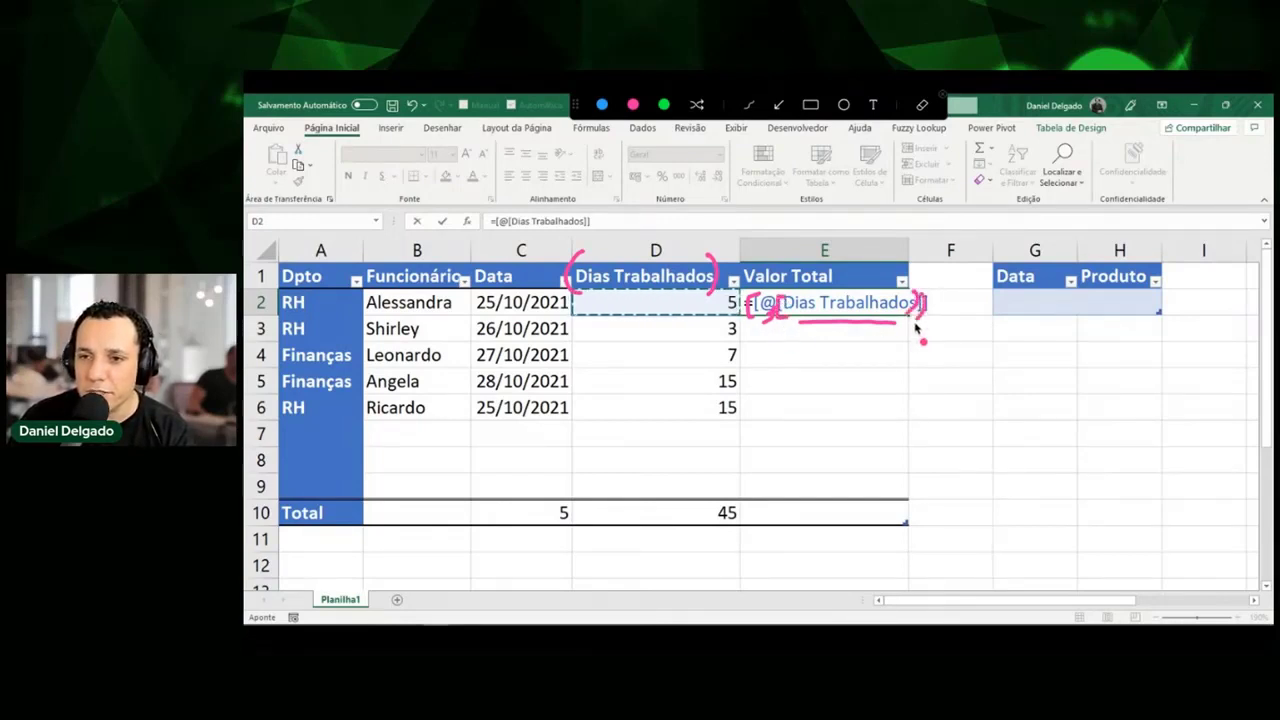
key("Escape")
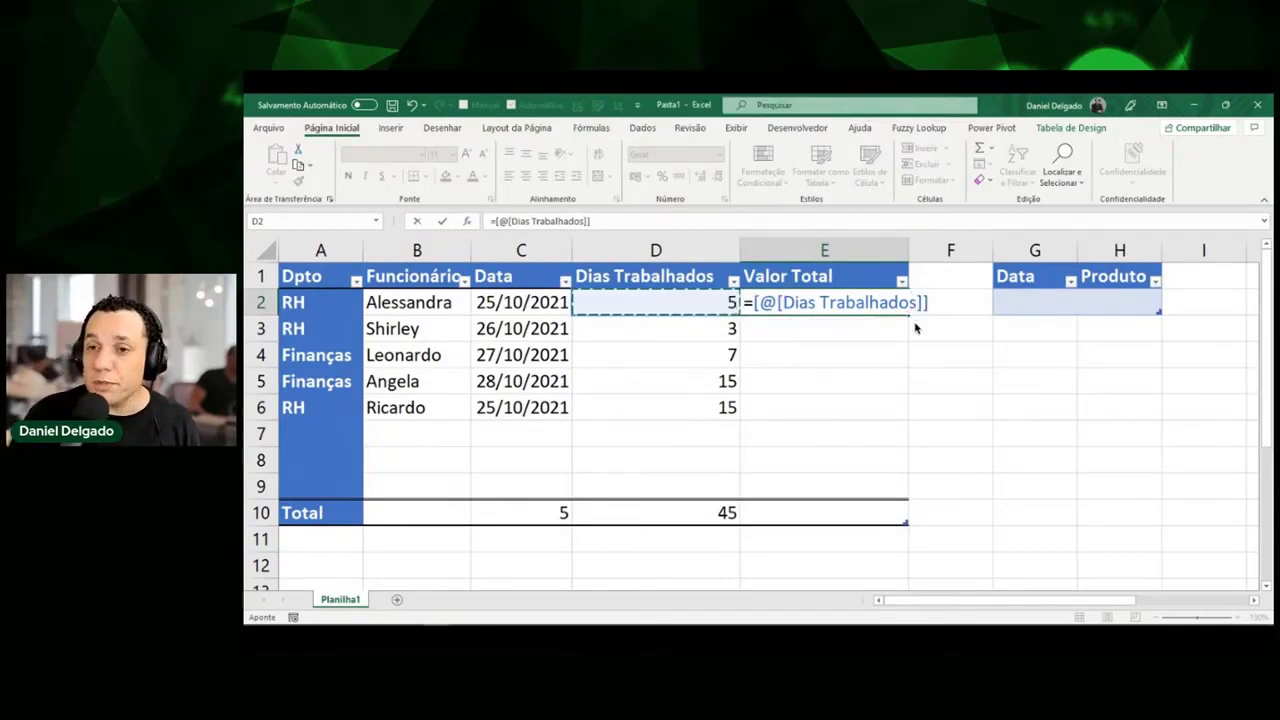
Append *100 and commit, filling Valor Total with 500, 300, 700, 1500, 1500.
left_click(751, 221)
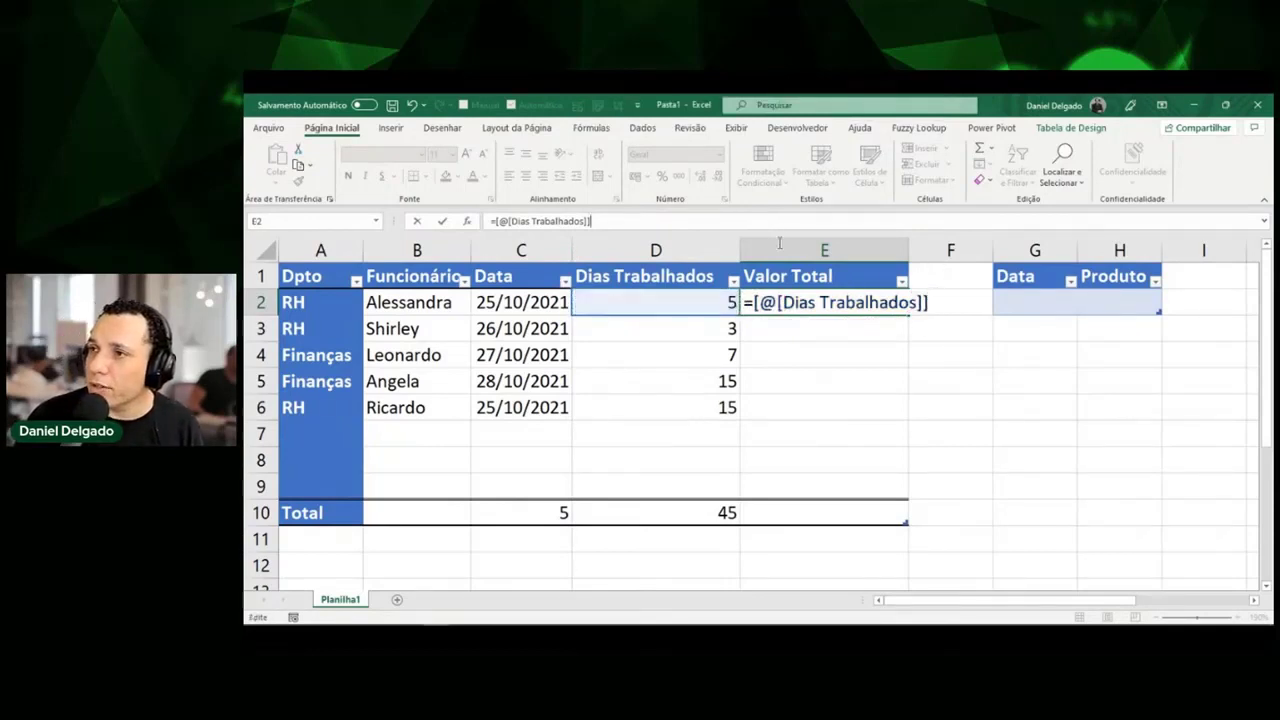
left_click(932, 302)
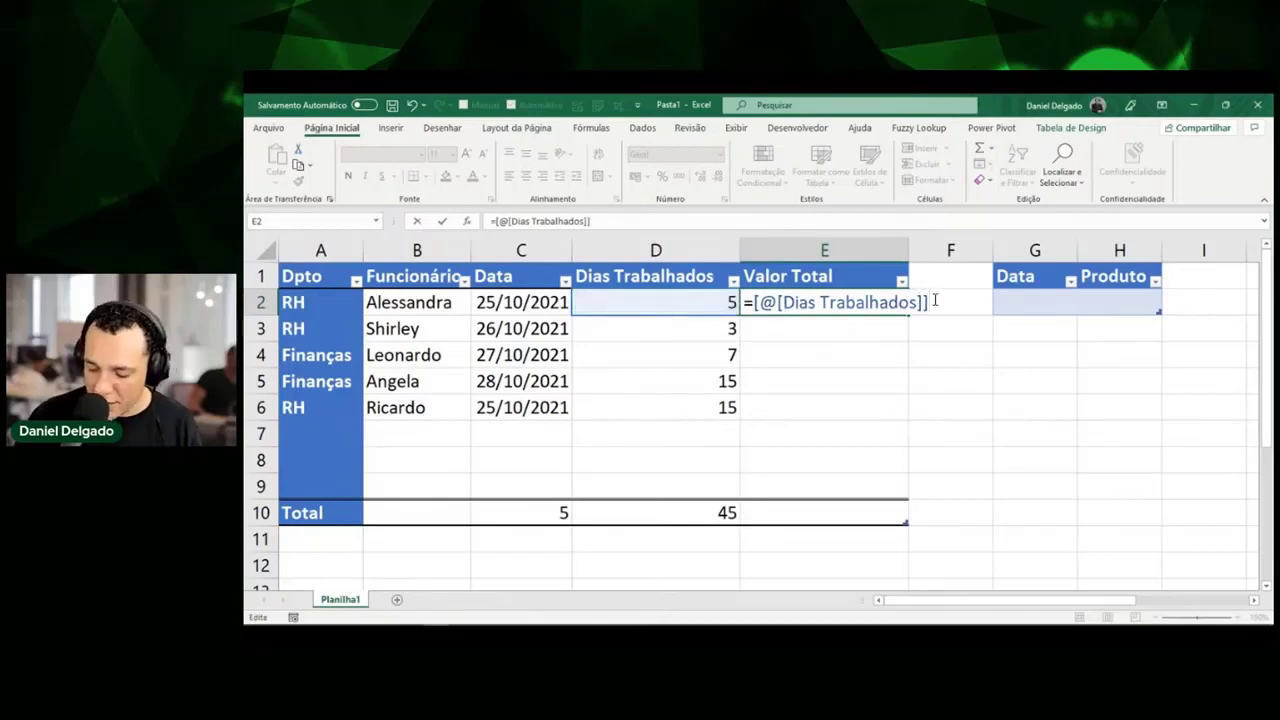
type("*")
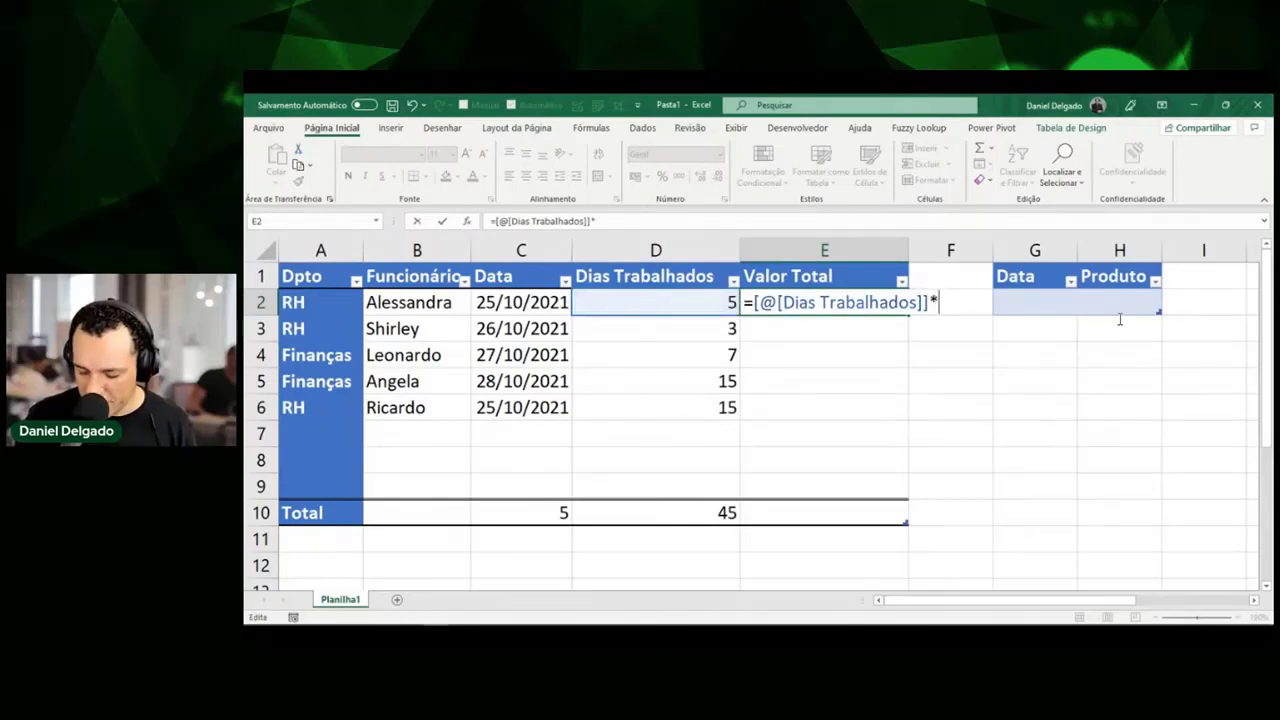
type("100")
key("ctrl+Return")
left_click(1073, 128)
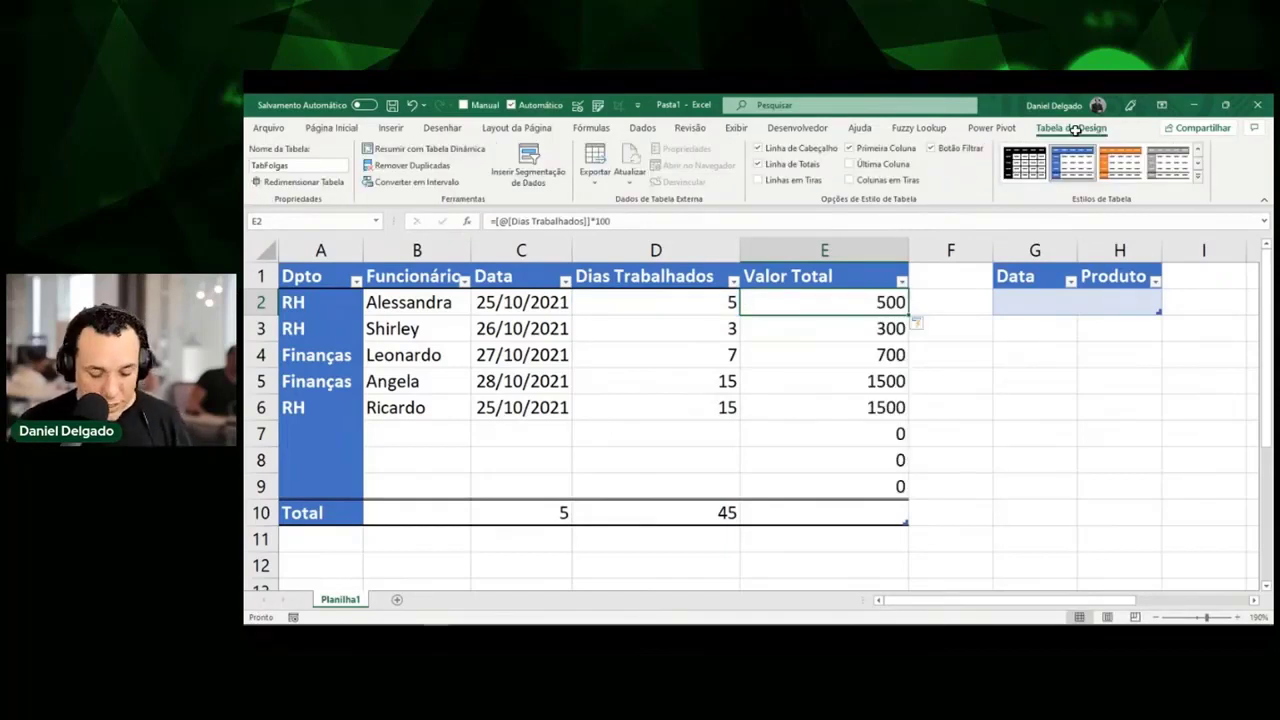
Review E2's formula and mark the Valor Total header and values on screen.
key("F2")
key("Escape")
key("F2")
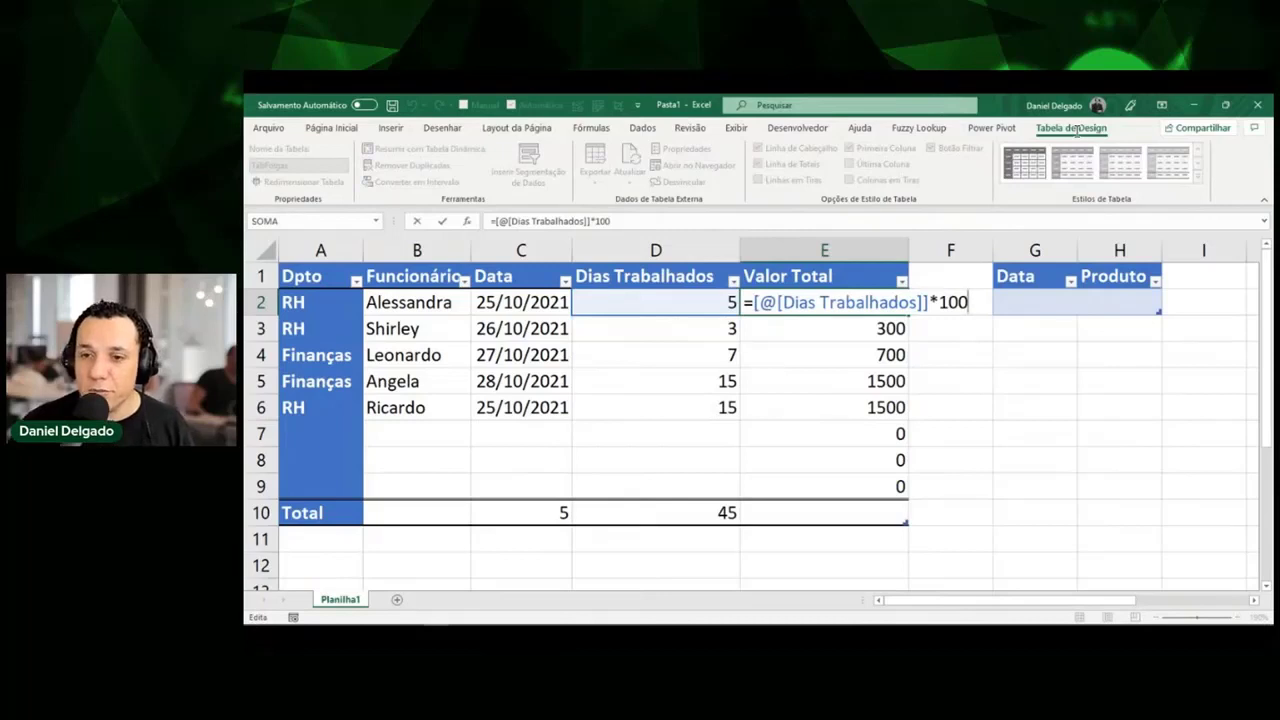
key("Escape")
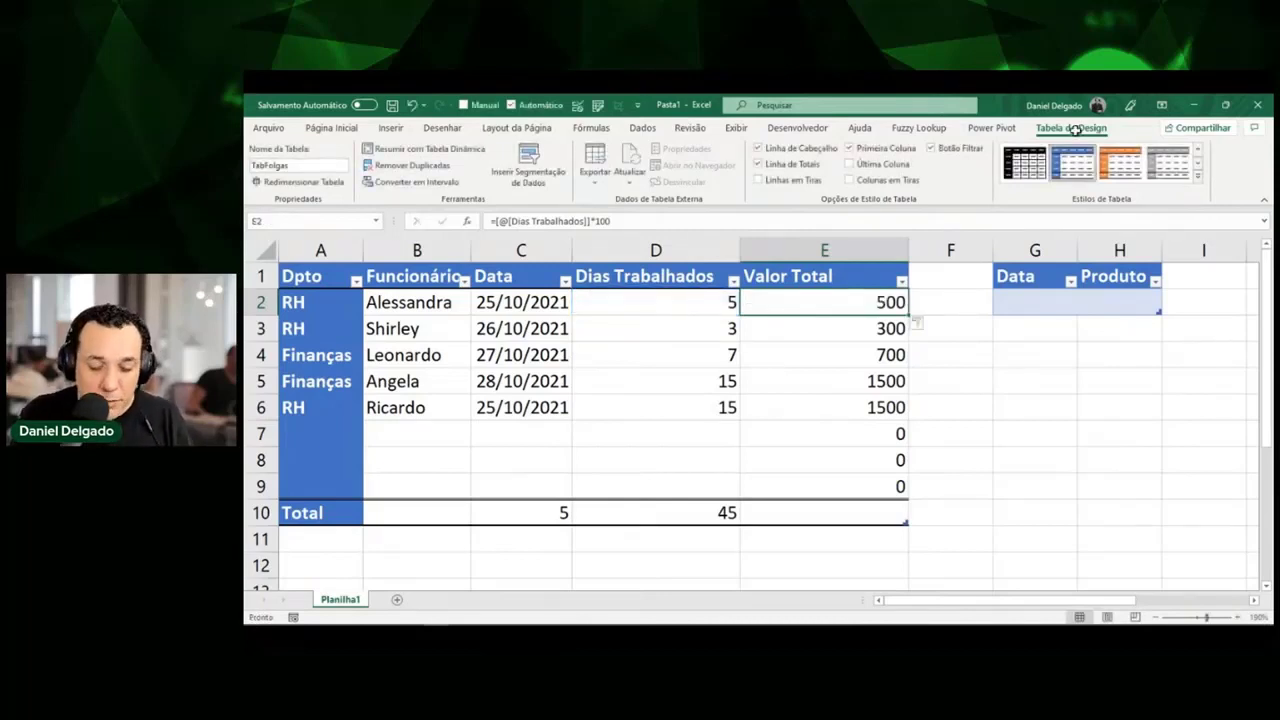
key("ctrl+a")
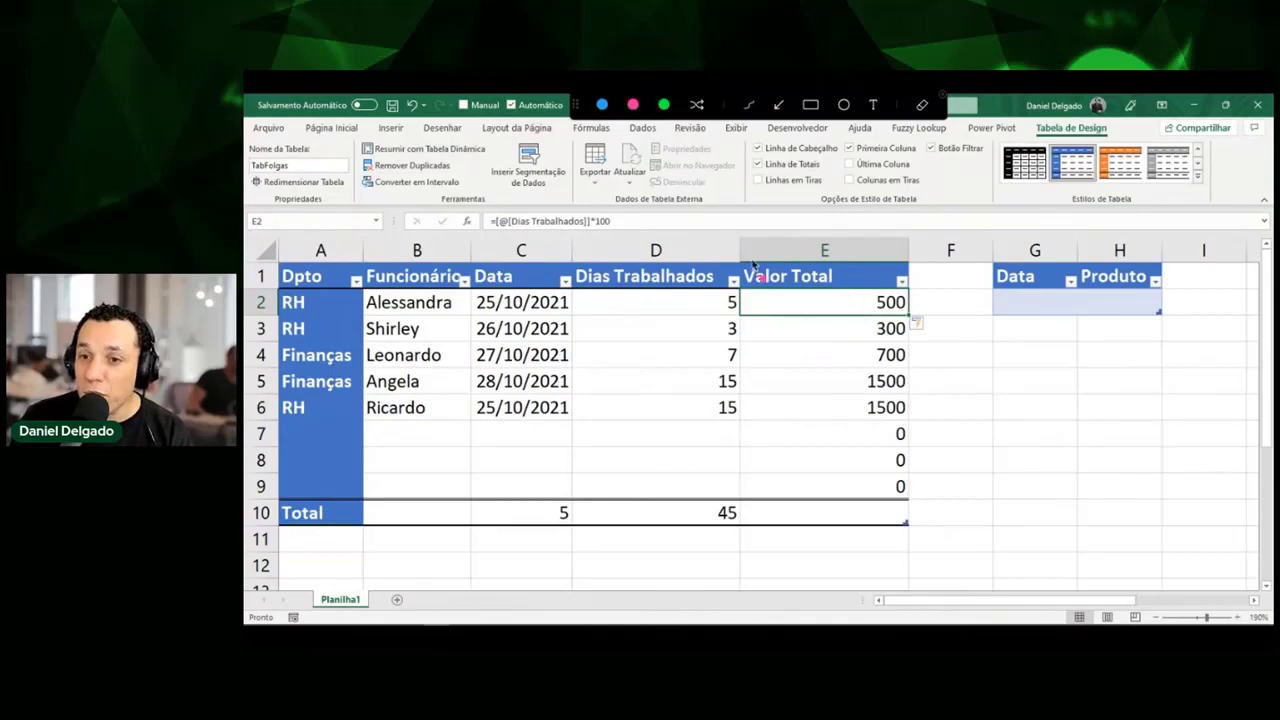
mouse_move(736, 266)
left_mouse_down()
mouse_move(730, 257)
mouse_move(829, 246)
mouse_move(780, 300)
mouse_move(734, 262)
left_mouse_up()
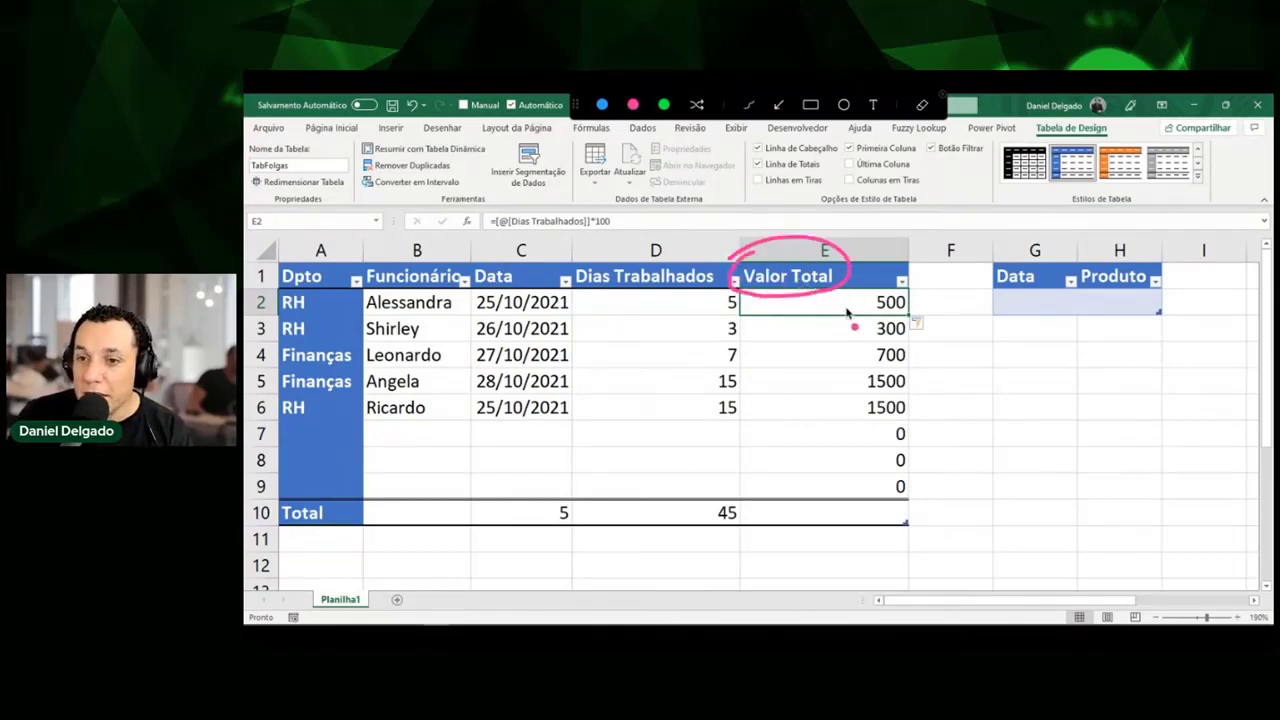
mouse_move(850, 310)
left_mouse_down()
mouse_move(841, 478)
mouse_move(826, 450)
mouse_move(836, 476)
mouse_move(856, 448)
left_mouse_up()
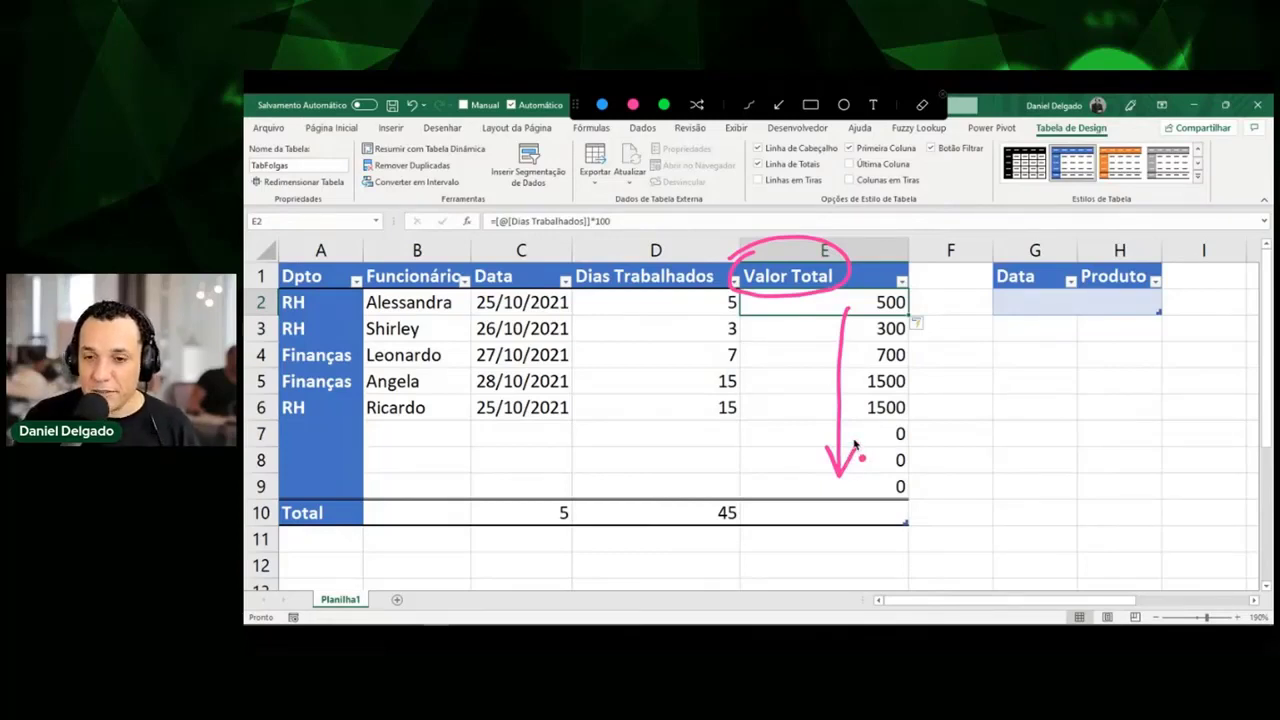
key("Escape")
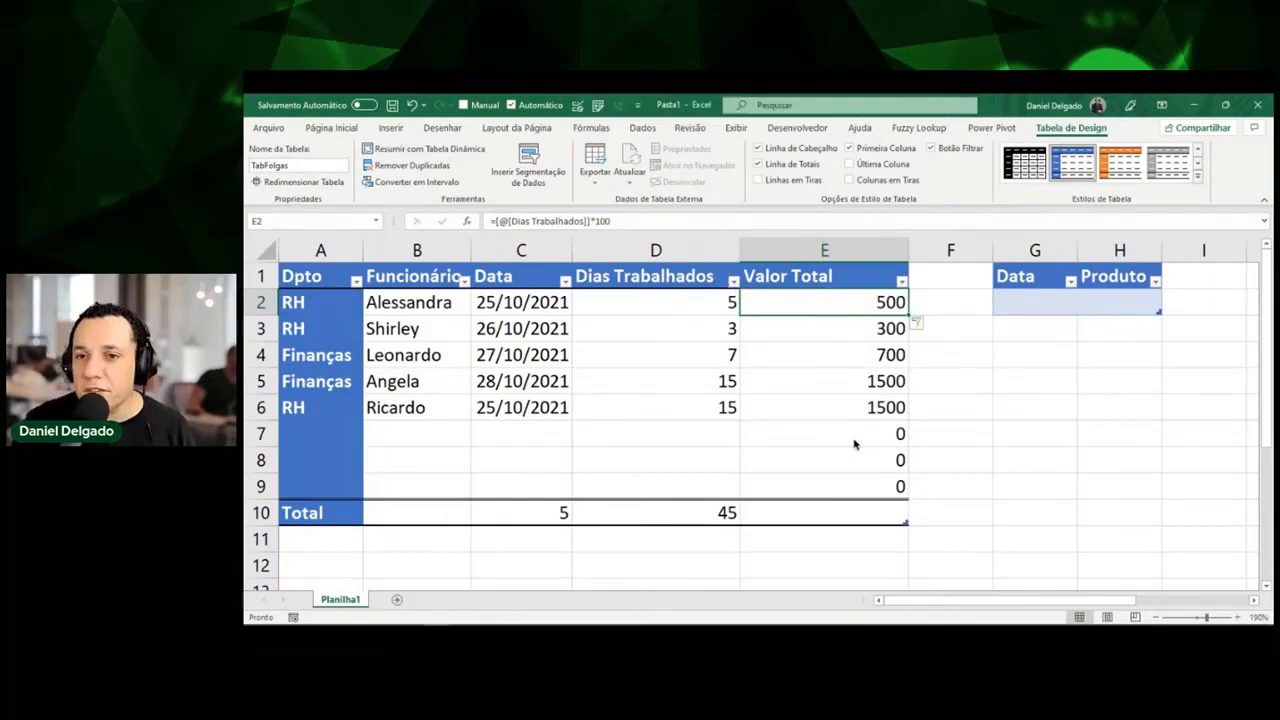
Inspect the calculated Valor Total results in E2, E3, E6 and E7.
left_click(912, 382)
left_click(856, 312)
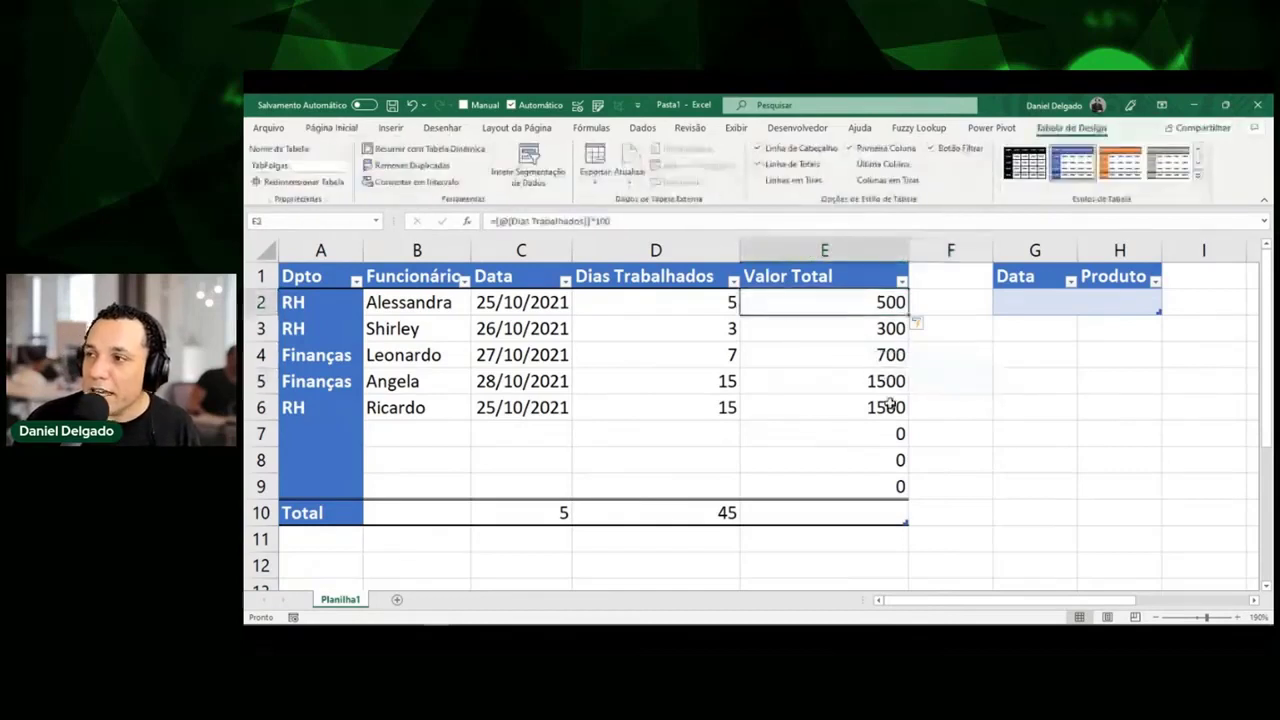
left_click(904, 330)
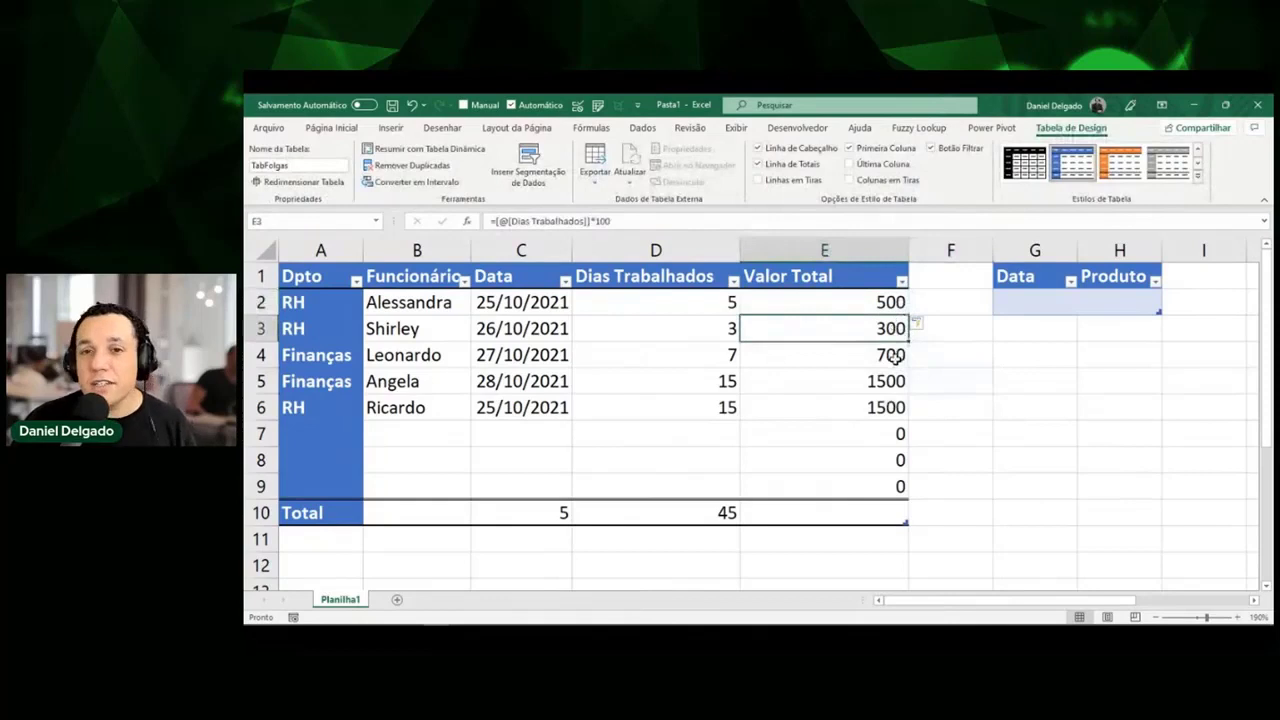
left_click(887, 434)
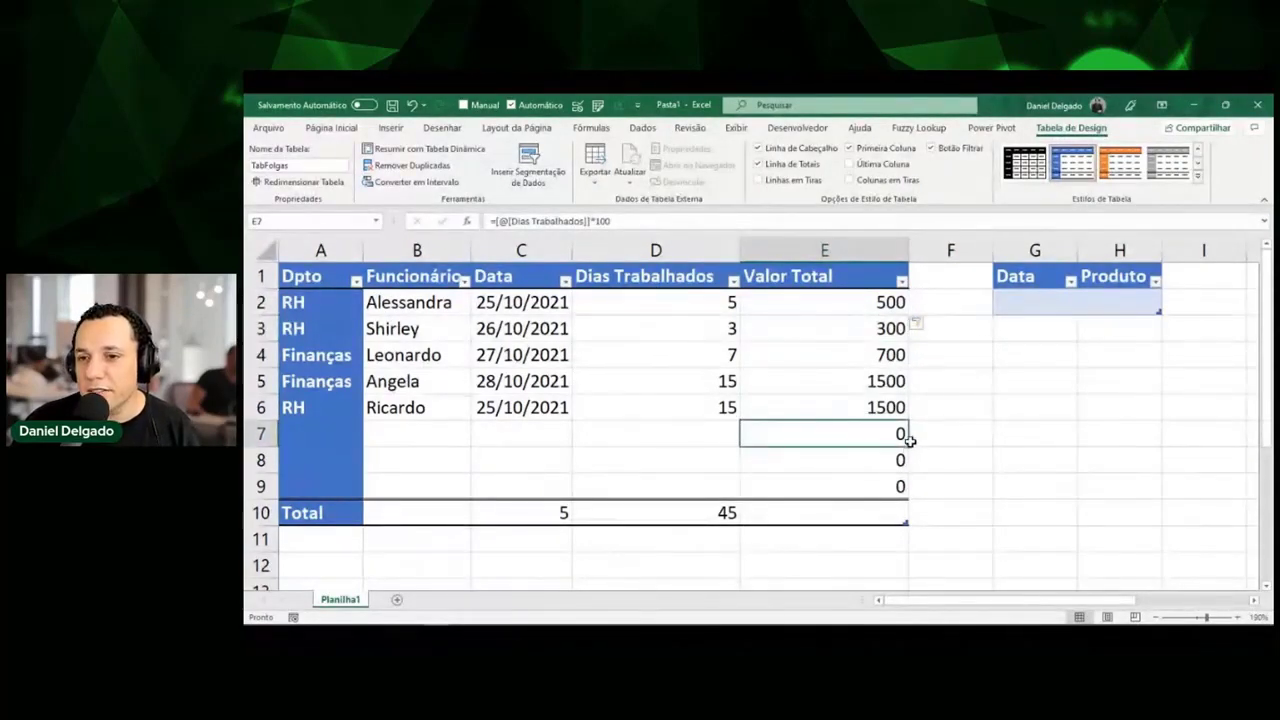
left_click(868, 407)
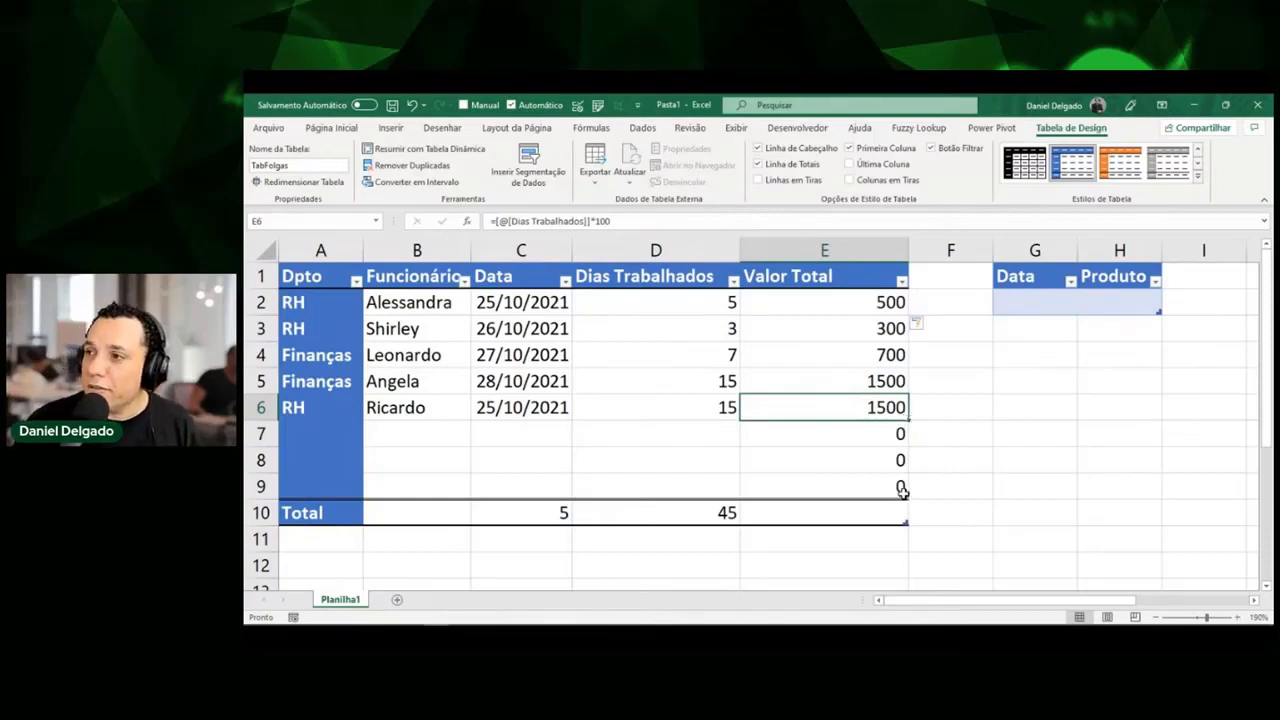
Fill row 7 with test data: Dpto D, Funcionário asdf, today's date, 15 days worked.
left_click(397, 434)
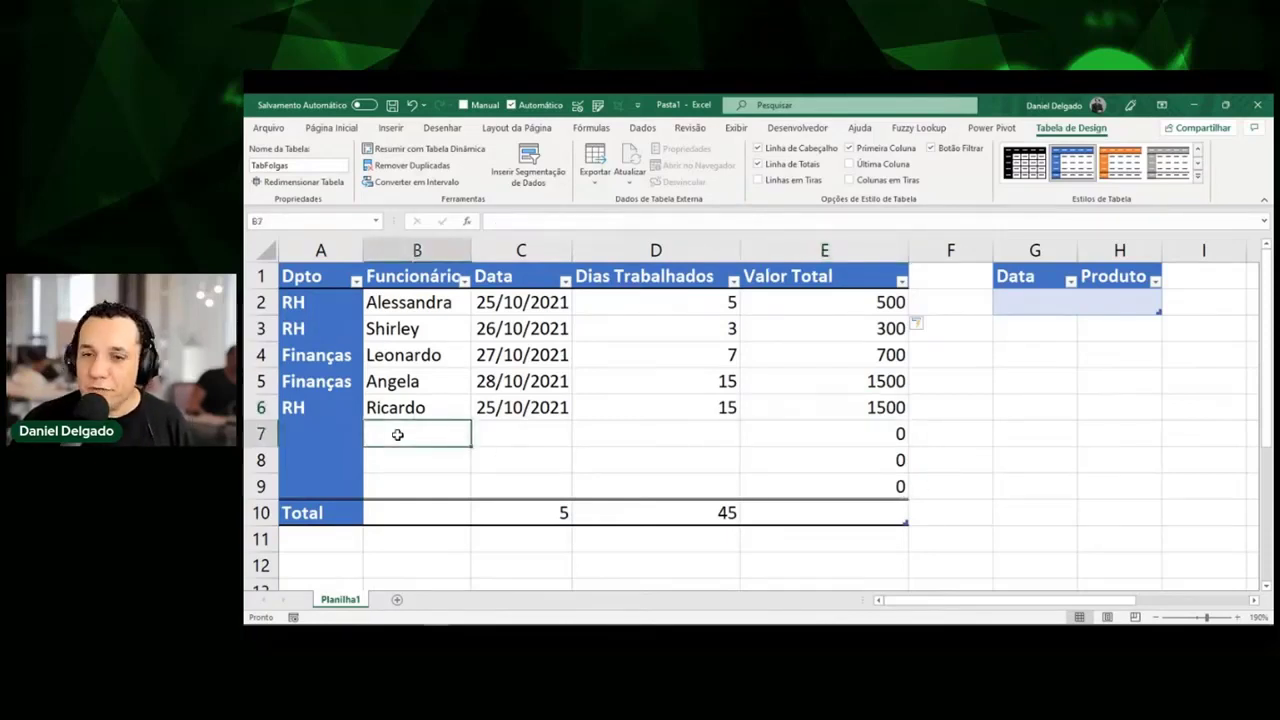
key("Left")
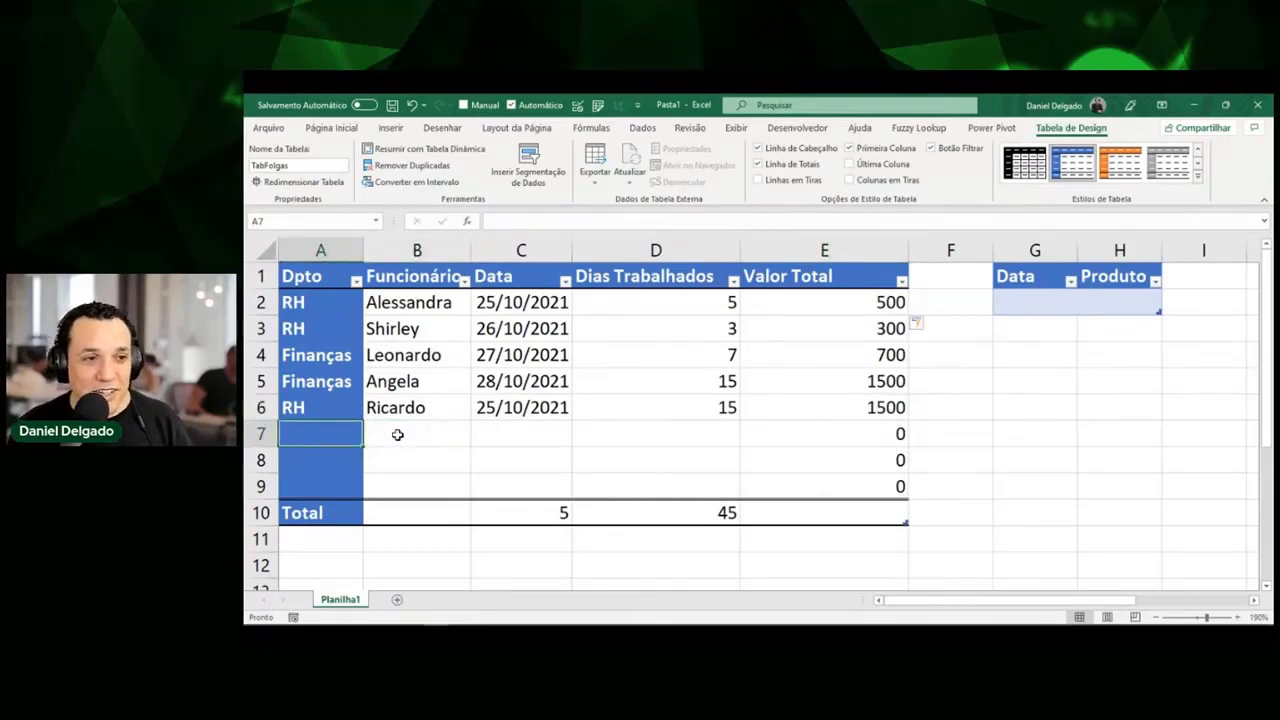
type("D")
key("Tab")
double_click(397, 434)
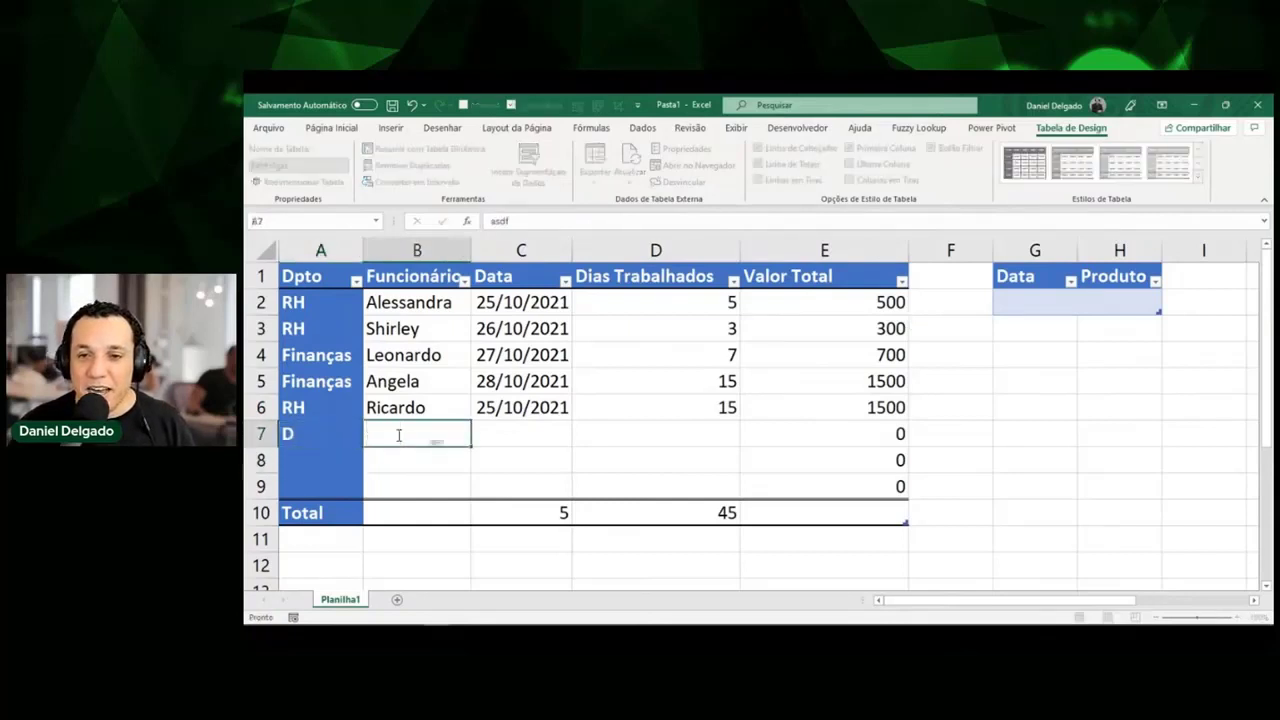
key("Tab")
key("ctrl+semicolon")
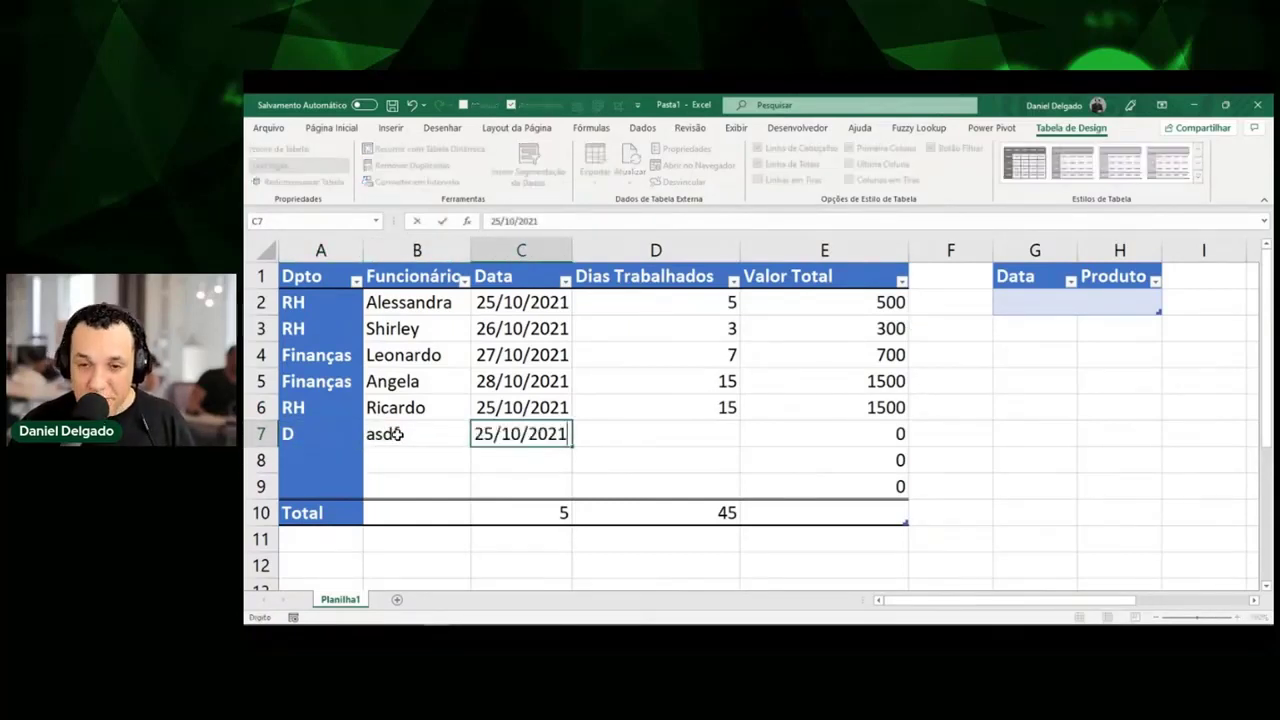
key("Tab")
type("15")
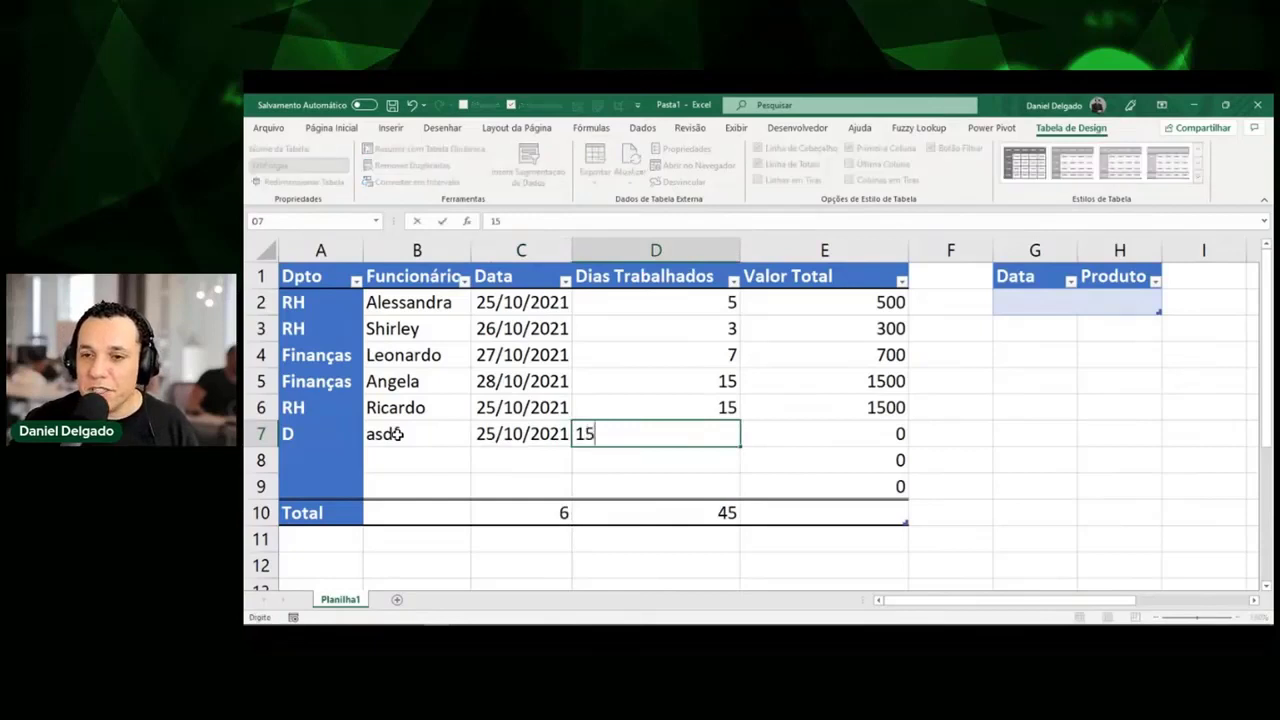
key("Tab")
Add table row 10 with 20 days worked, giving a Valor Total of 2000.
key("Down")
key("Down")
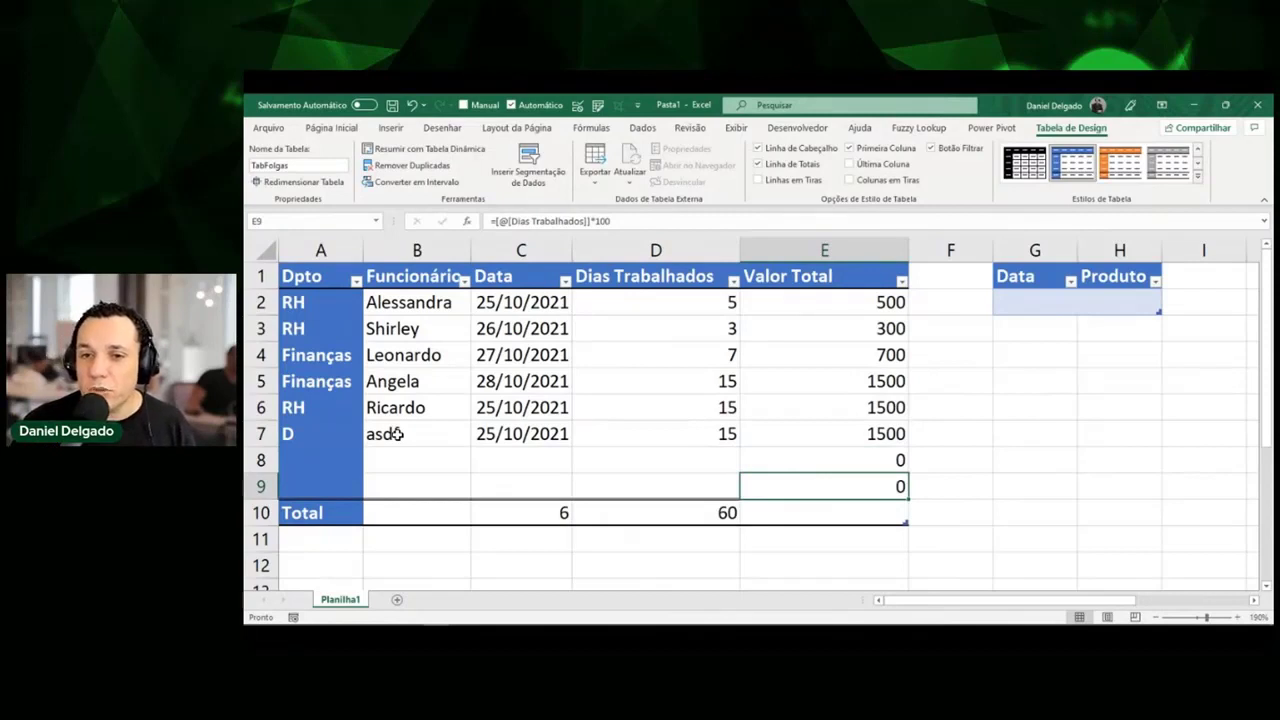
key("Tab")
key("Tab")
key("Tab")
key("Tab")
key("Tab")
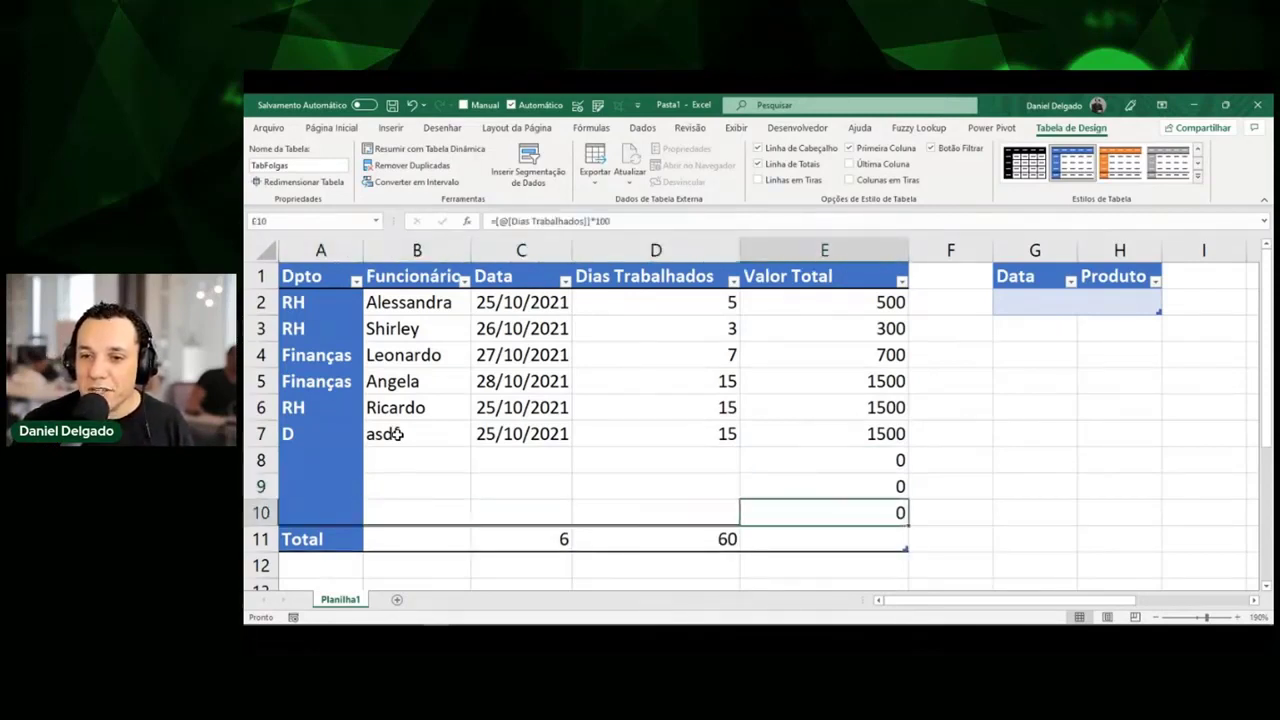
key("shift+Tab")
type("20")
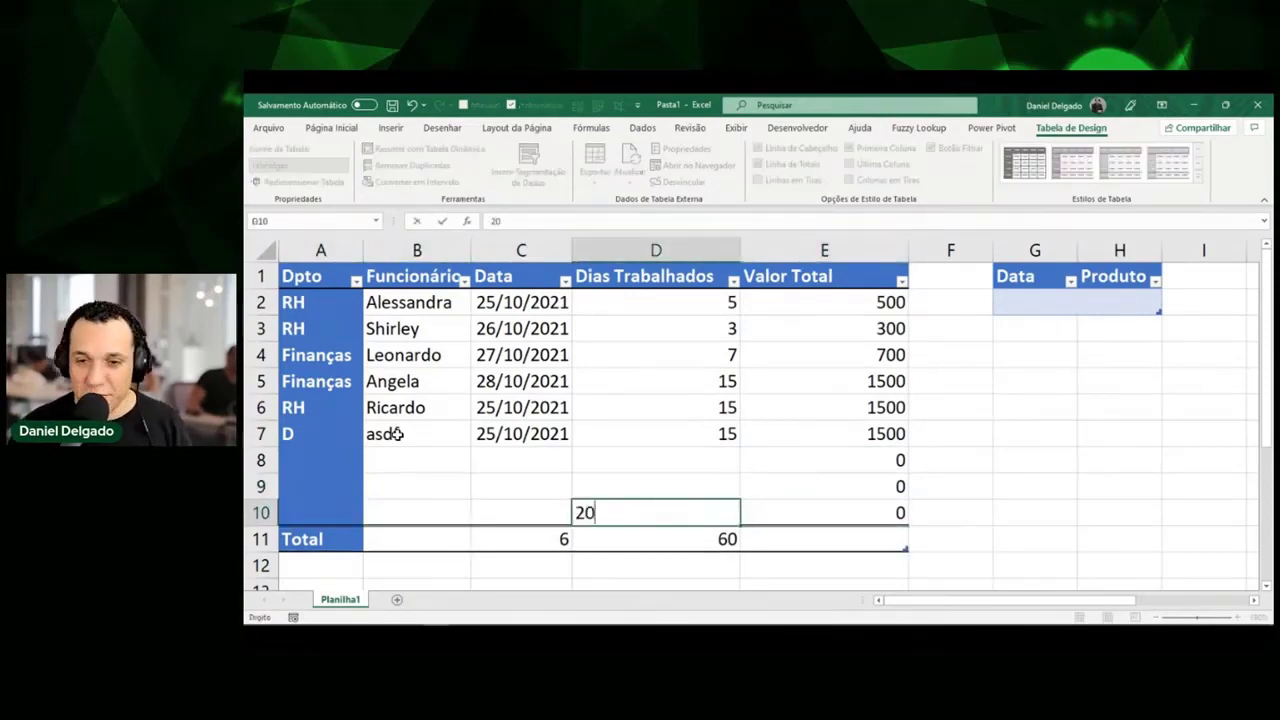
key("Tab")
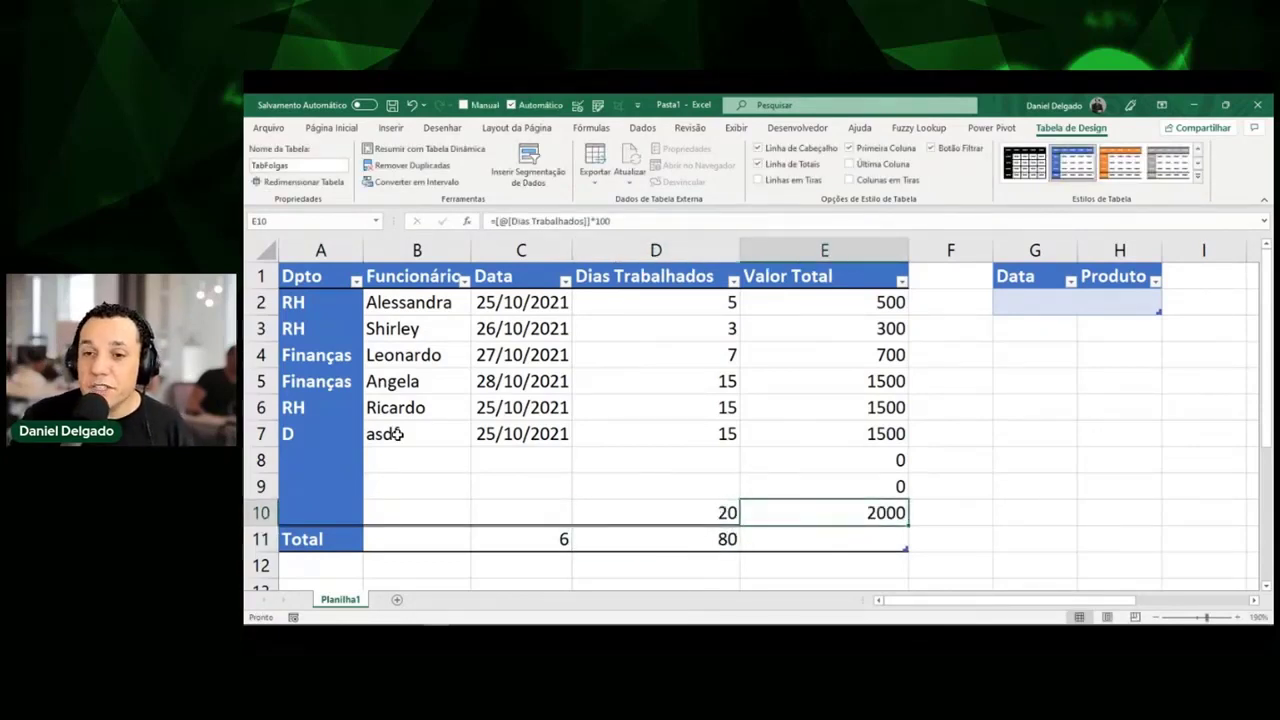
key("F2")
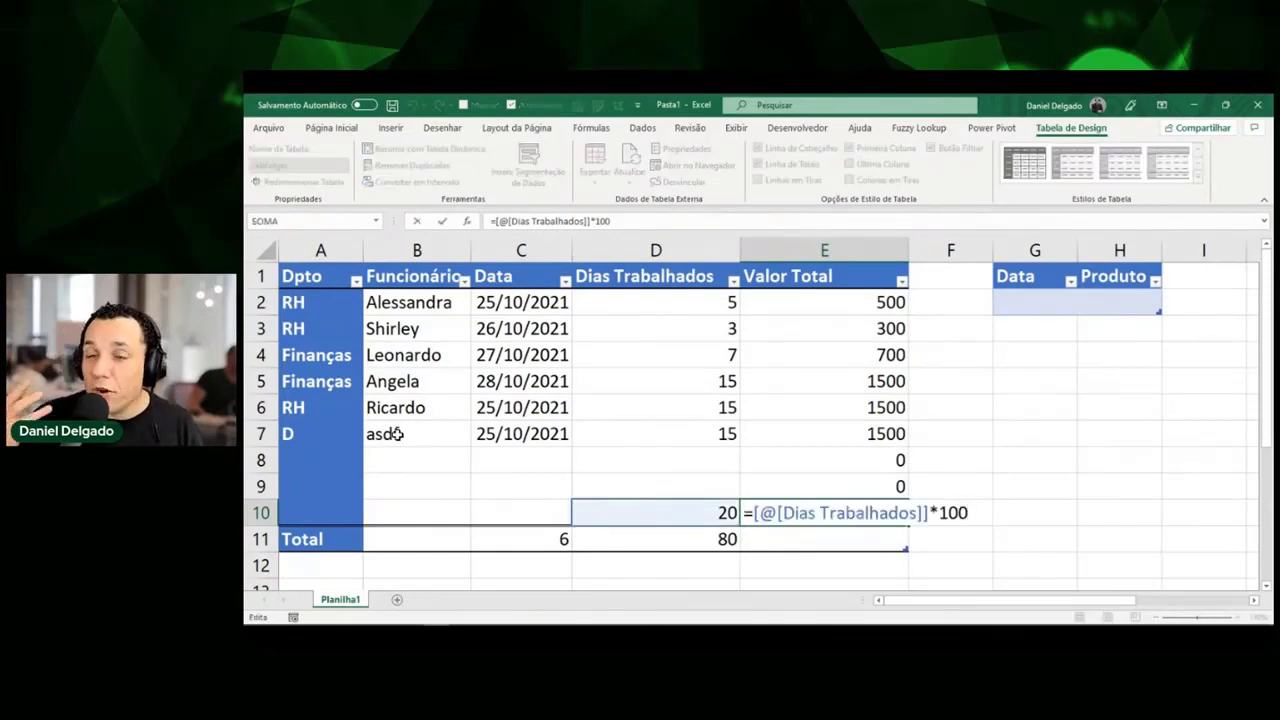
key("Escape")
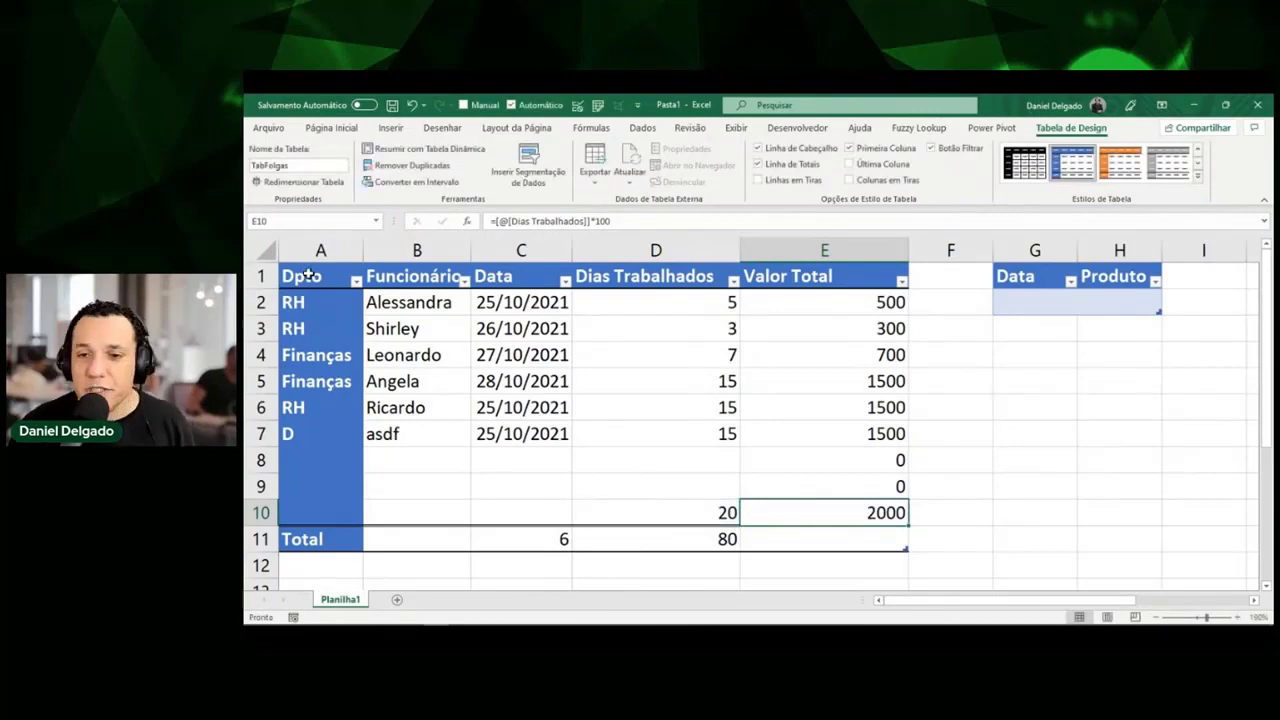
Turn off the Total row and enter Logística in A11, extending the table to row 11.
key("ctrl+shift+t")
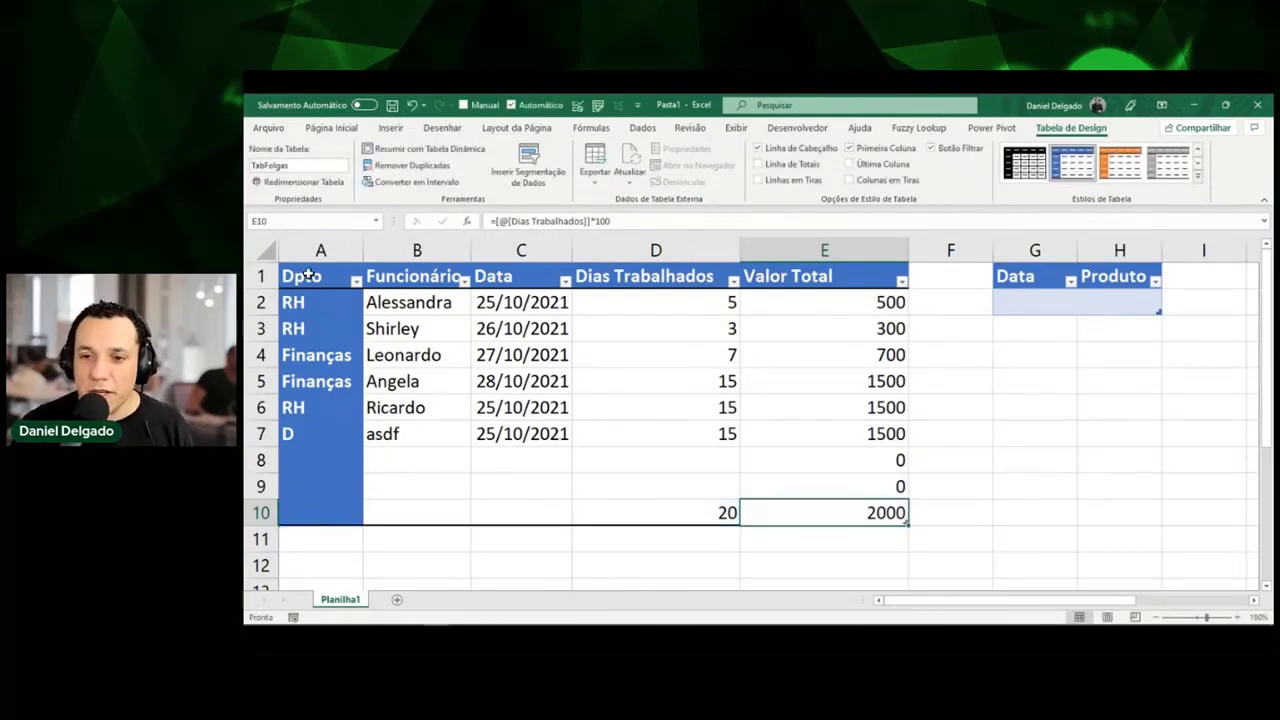
key("Down")
key("Left")
key("Left")
key("Left")
key("Left")
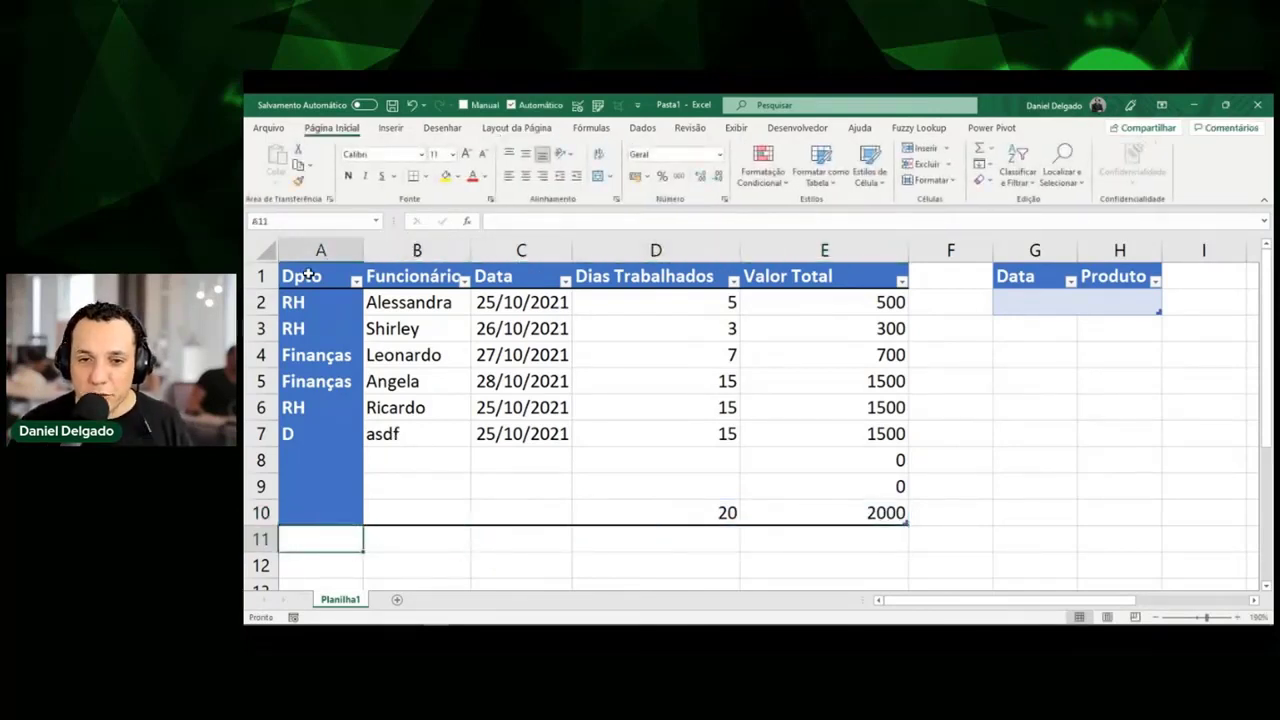
key("Up")
key("Down")
key("Down")
key("Up")
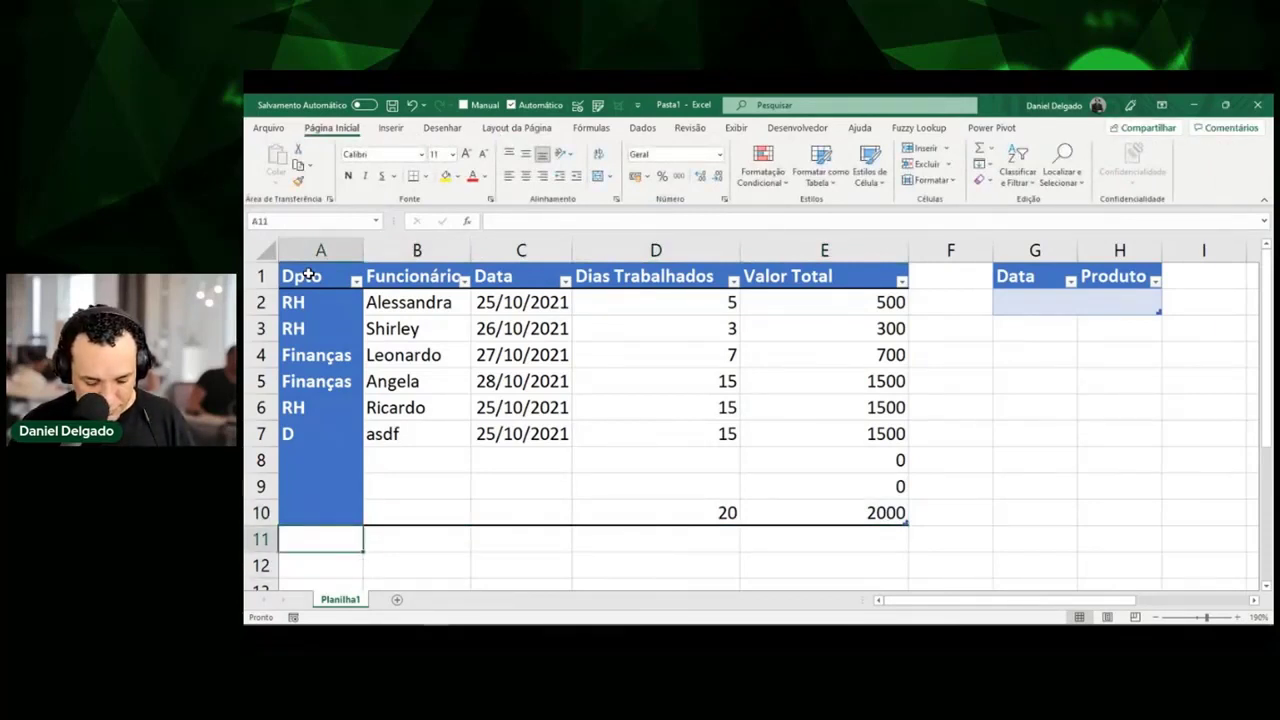
type("Logí")
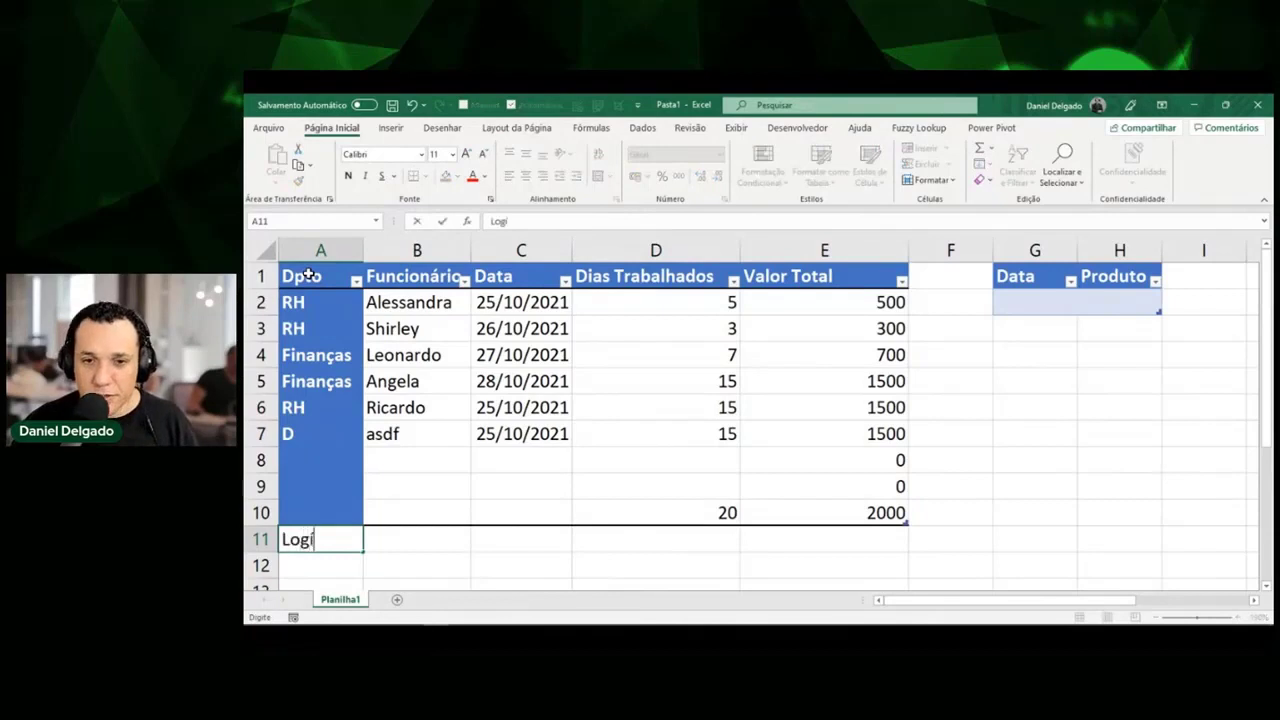
type("stica")
key("Return")
key("Up")
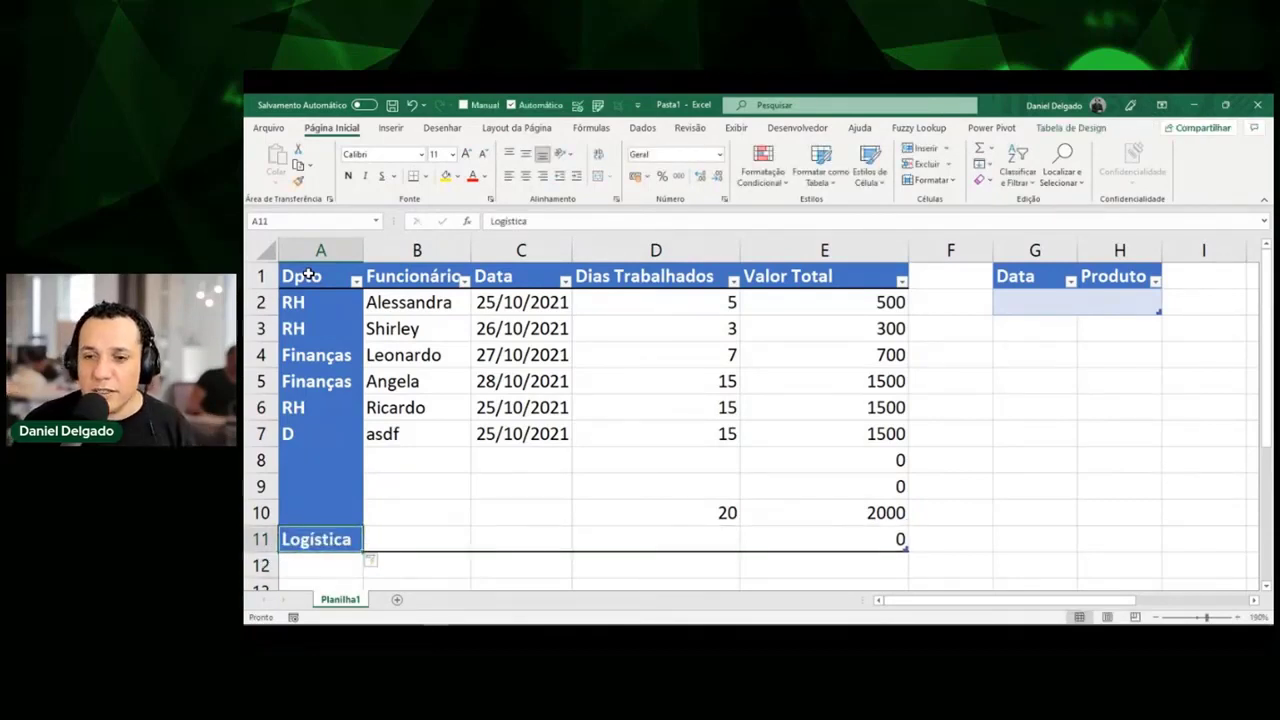
key("Right")
key("Right")
key("Right")
key("Right")
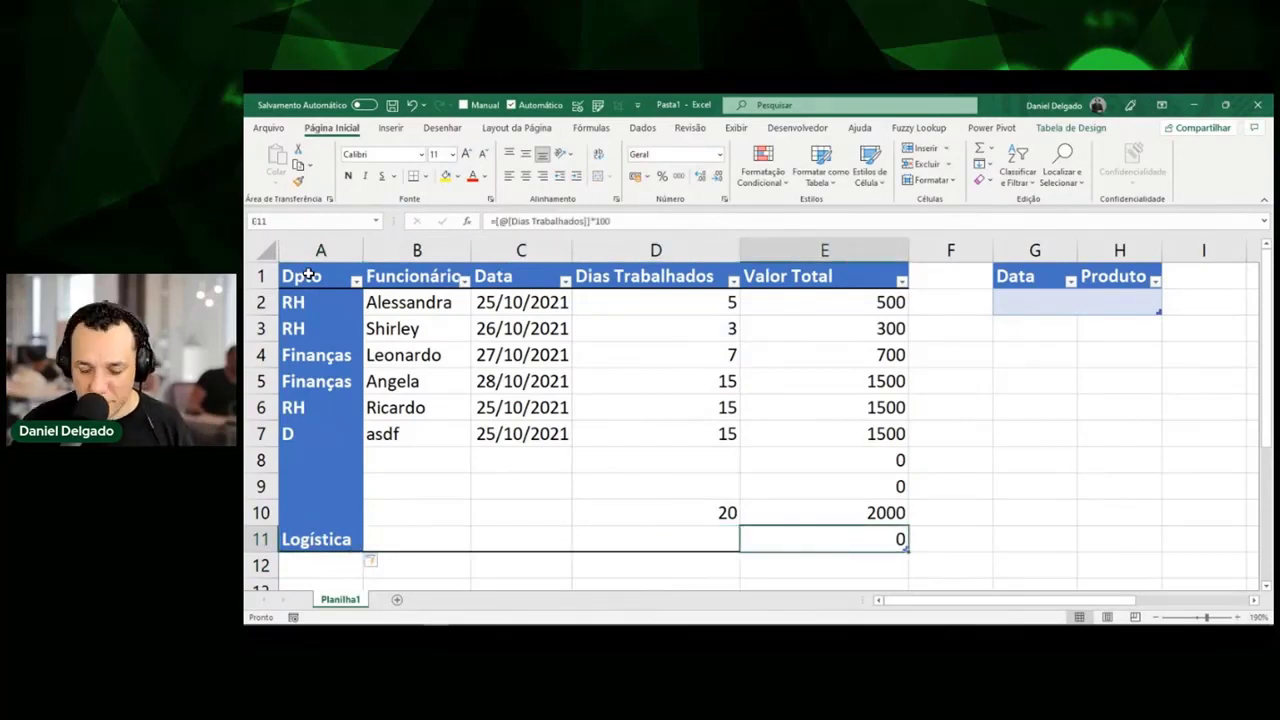
key("ctrl+shift+d")
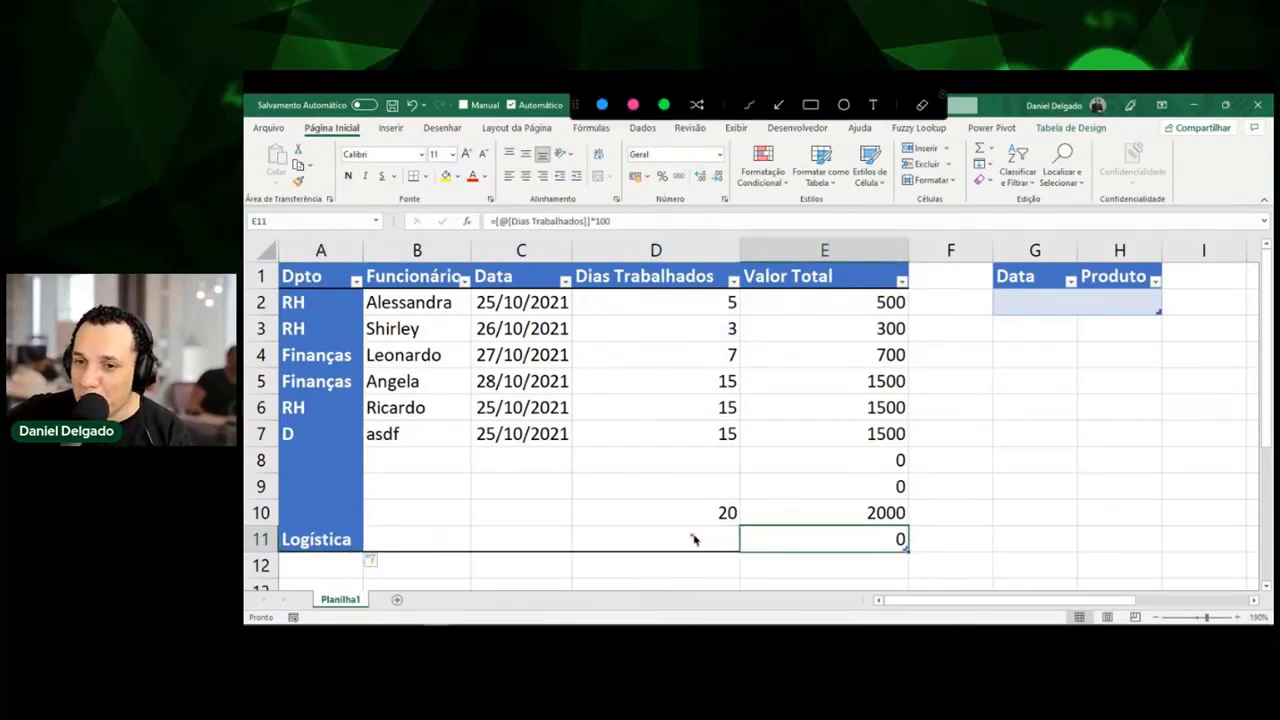
mouse_move(690, 540)
left_mouse_down()
mouse_move(736, 538)
mouse_move(732, 552)
left_mouse_up()
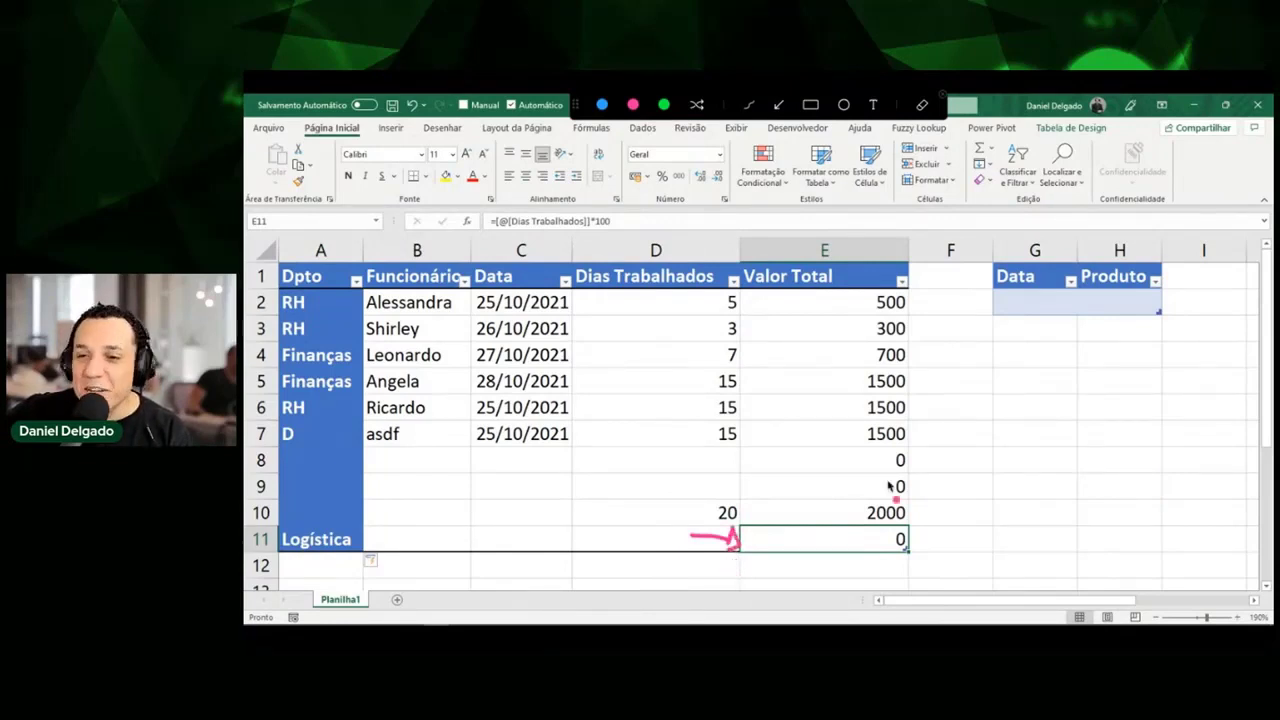
left_click_drag(908, 550, 904, 611)
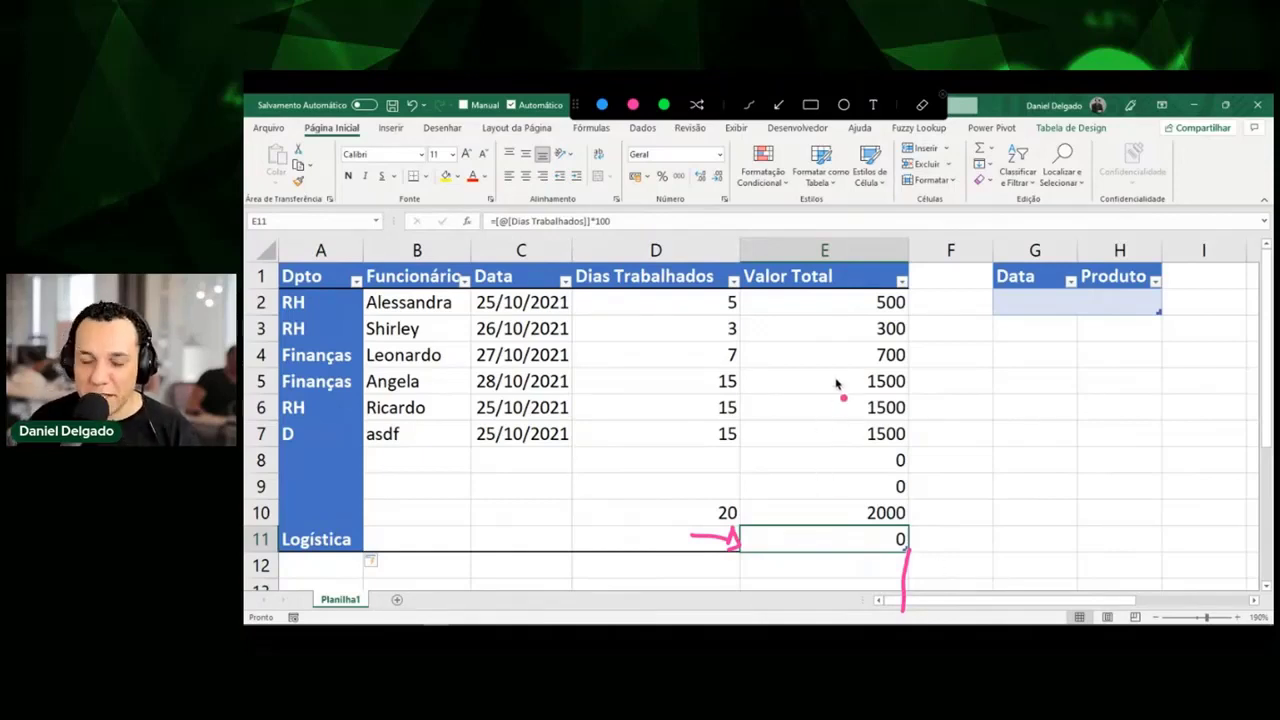
key("Escape")
left_click(860, 301)
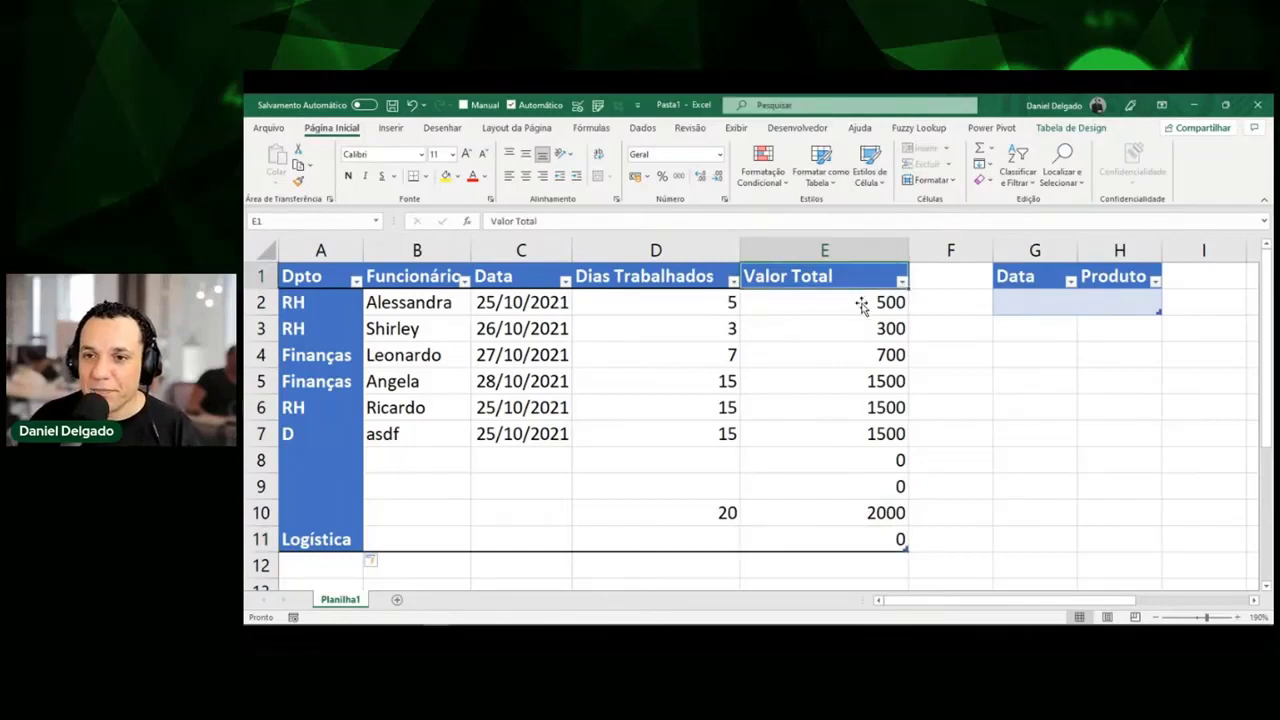
Change row 3's Valor Total multiplier to 115 so the whole column recalculates.
key("Down")
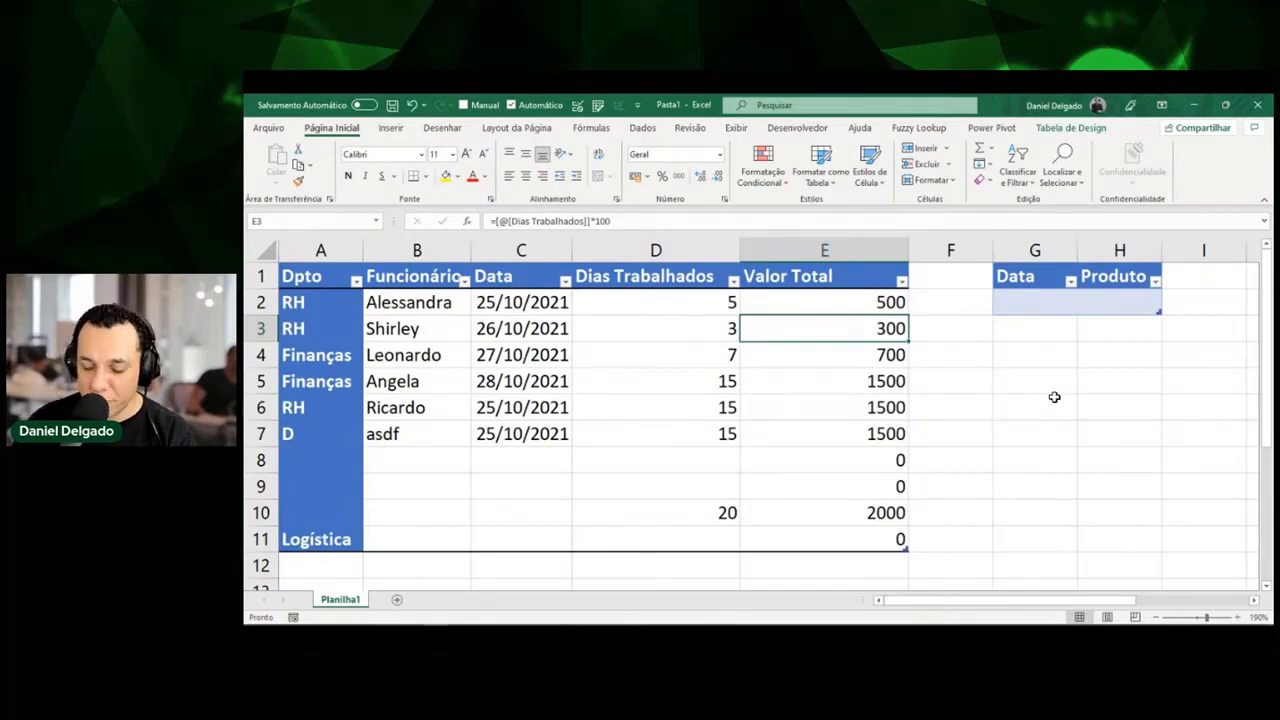
key("ctrl+shift+a")
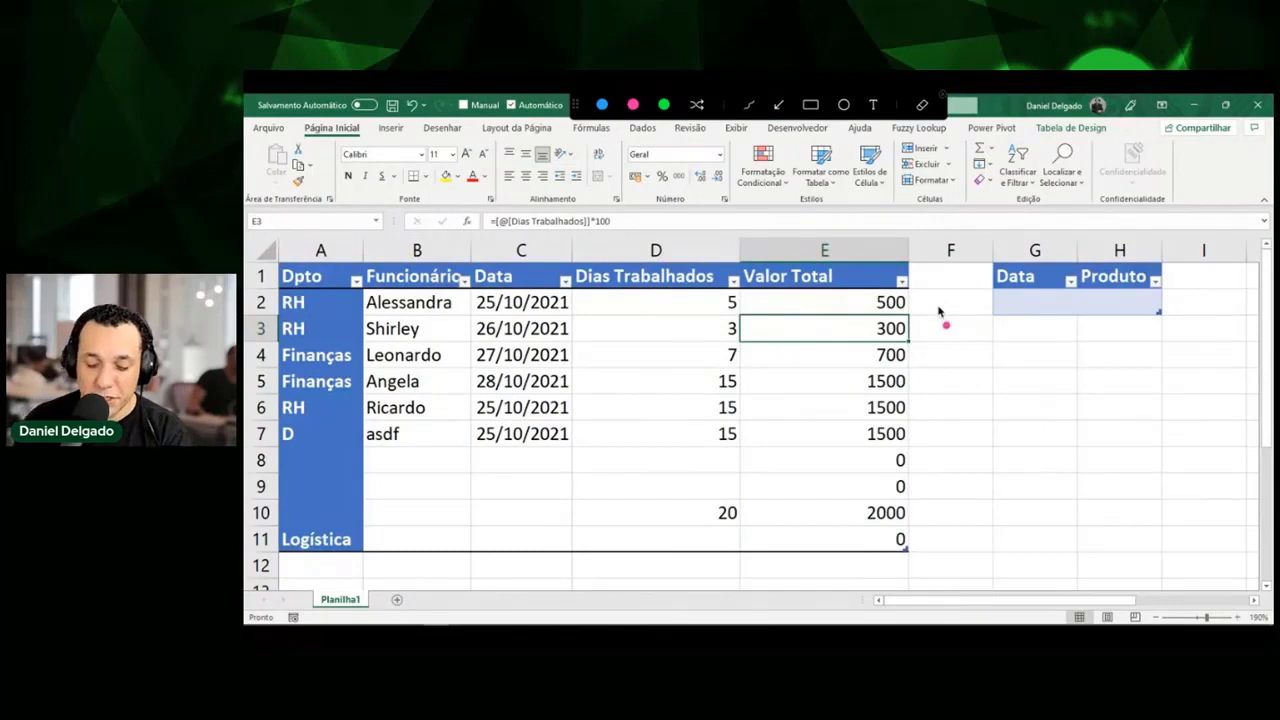
key("Escape")
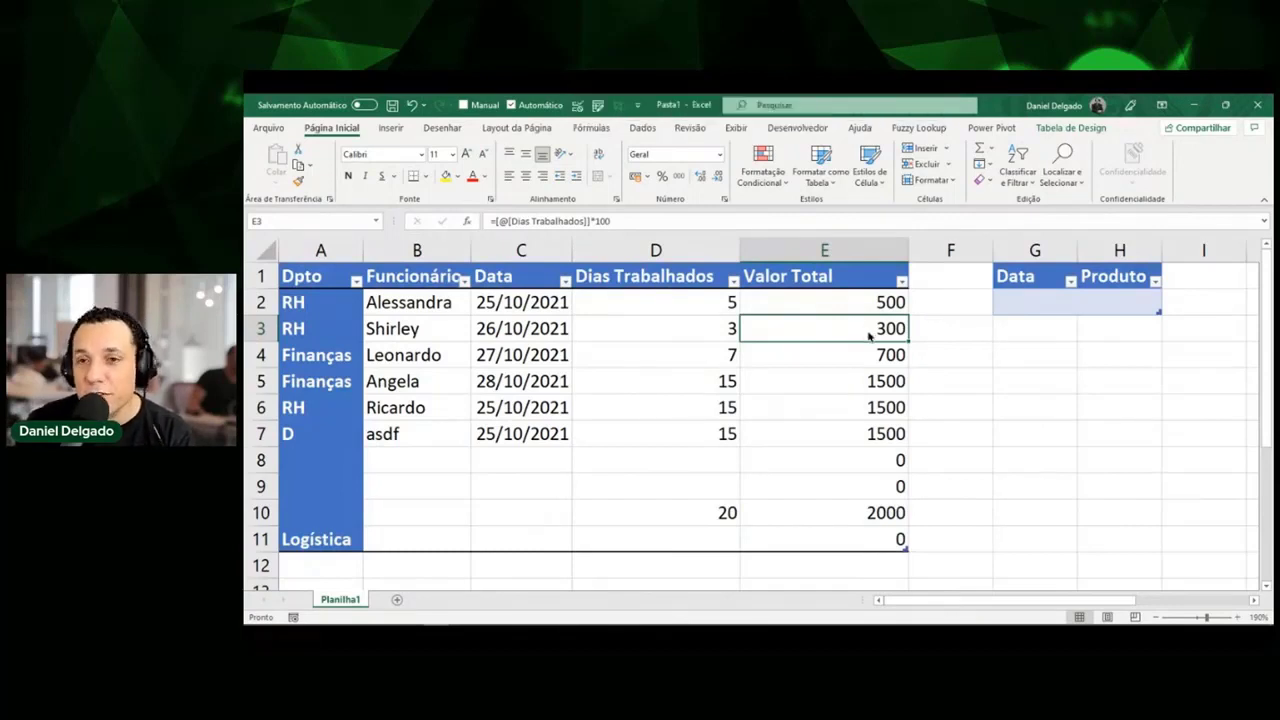
double_click(872, 336)
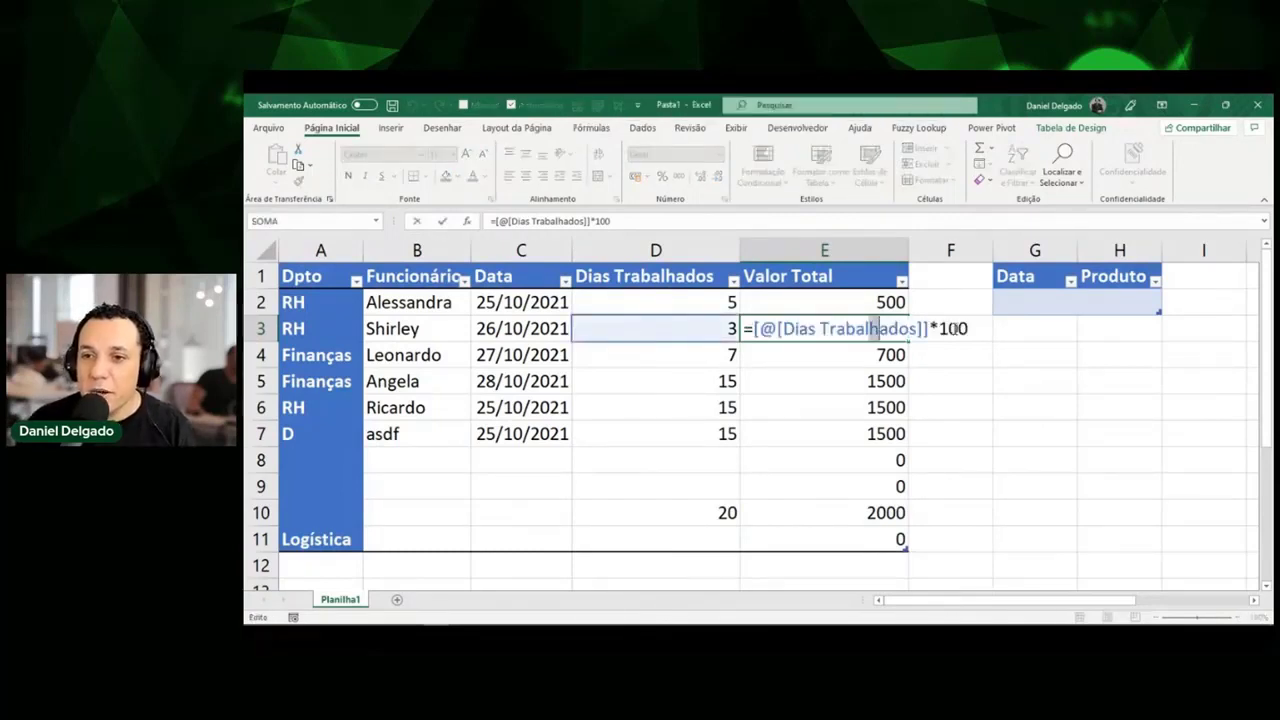
key("BackSpace")
key("BackSpace")
type("15")
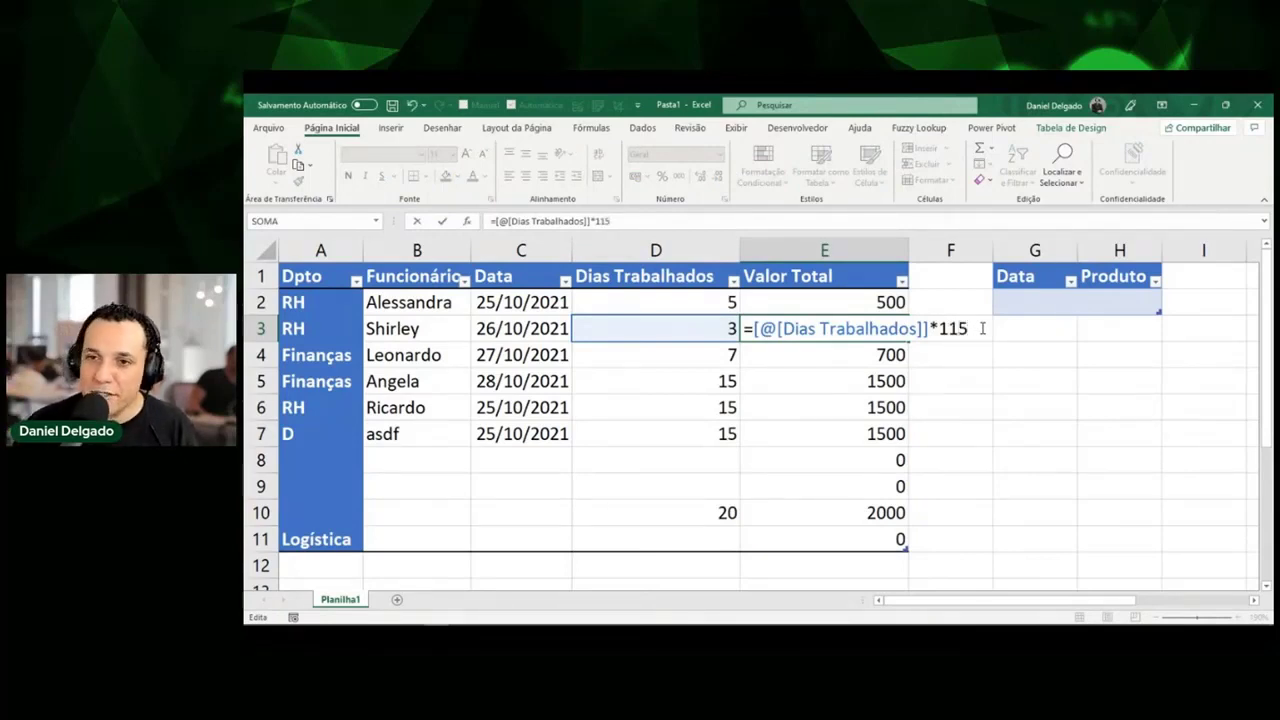
key("Return")
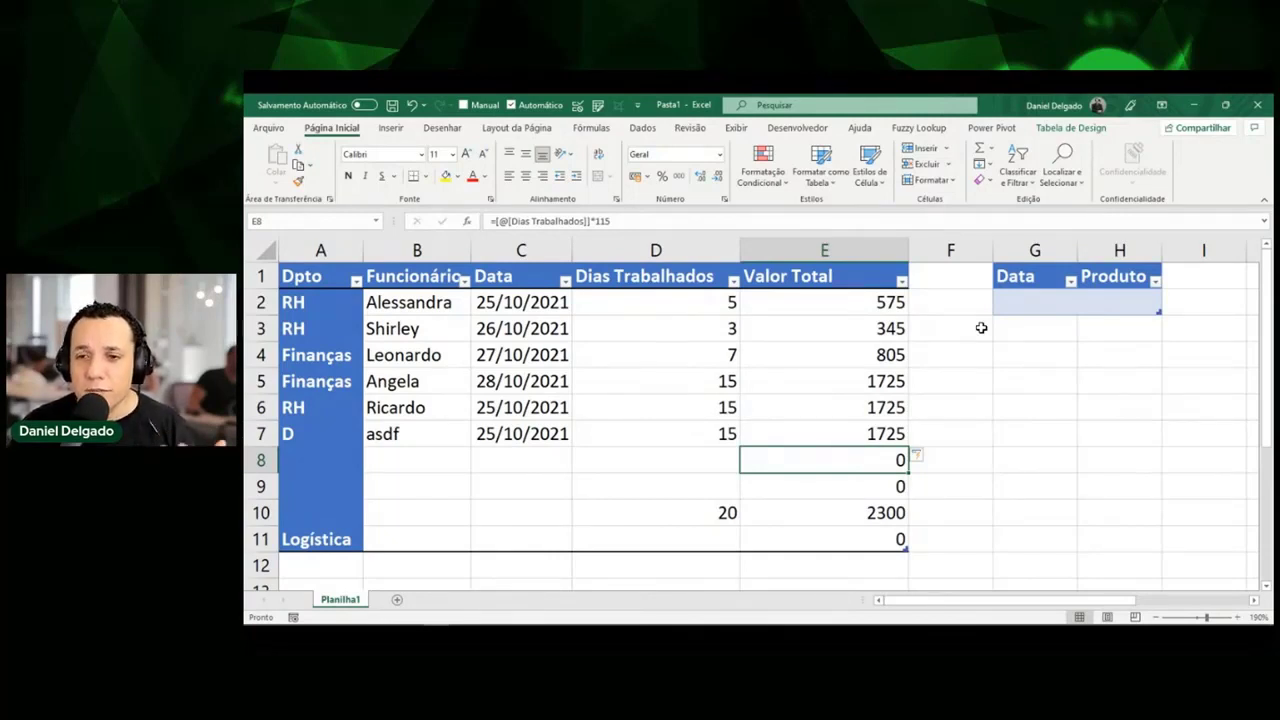
Review the *115 results down column E: 575, 345, 805, 1725, 1725, 1725, 2300.
key("shift+Down")
key("shift+Down")
key("shift+Down")
key("shift+Down")
key("shift+Down")
key("shift+Down")
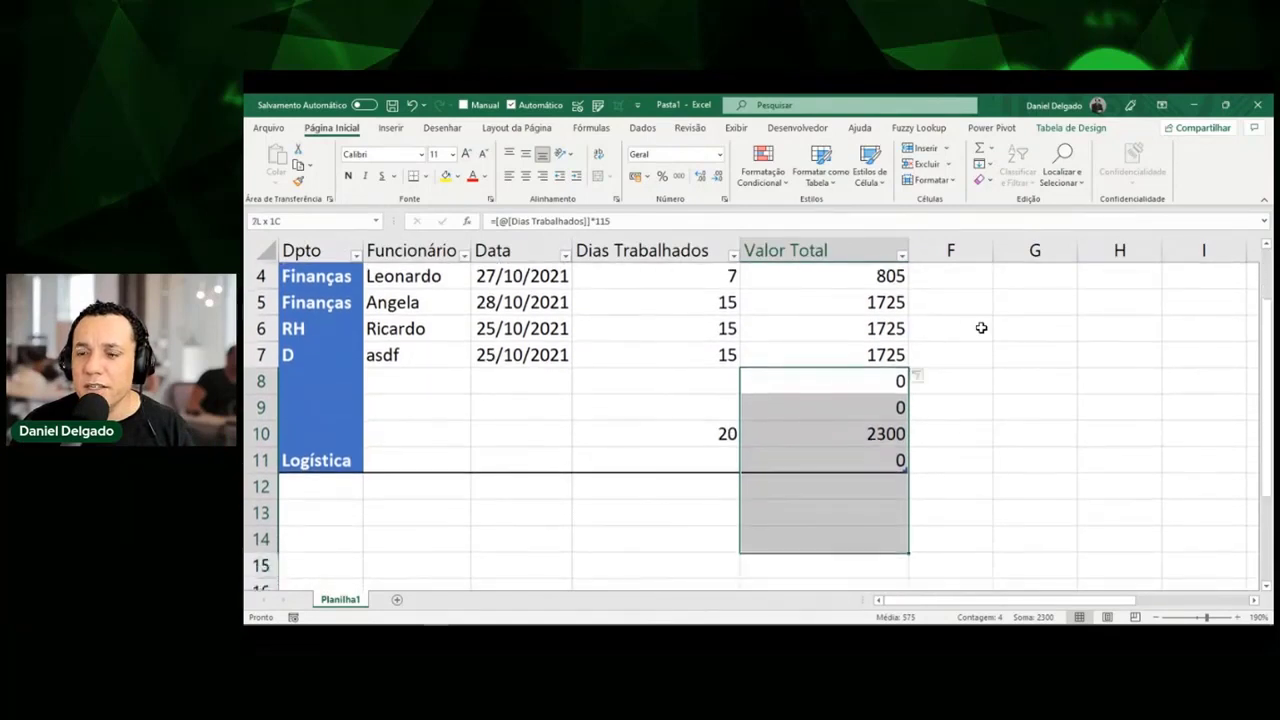
key("shift+Up")
key("shift+Up")
key("shift+Up")
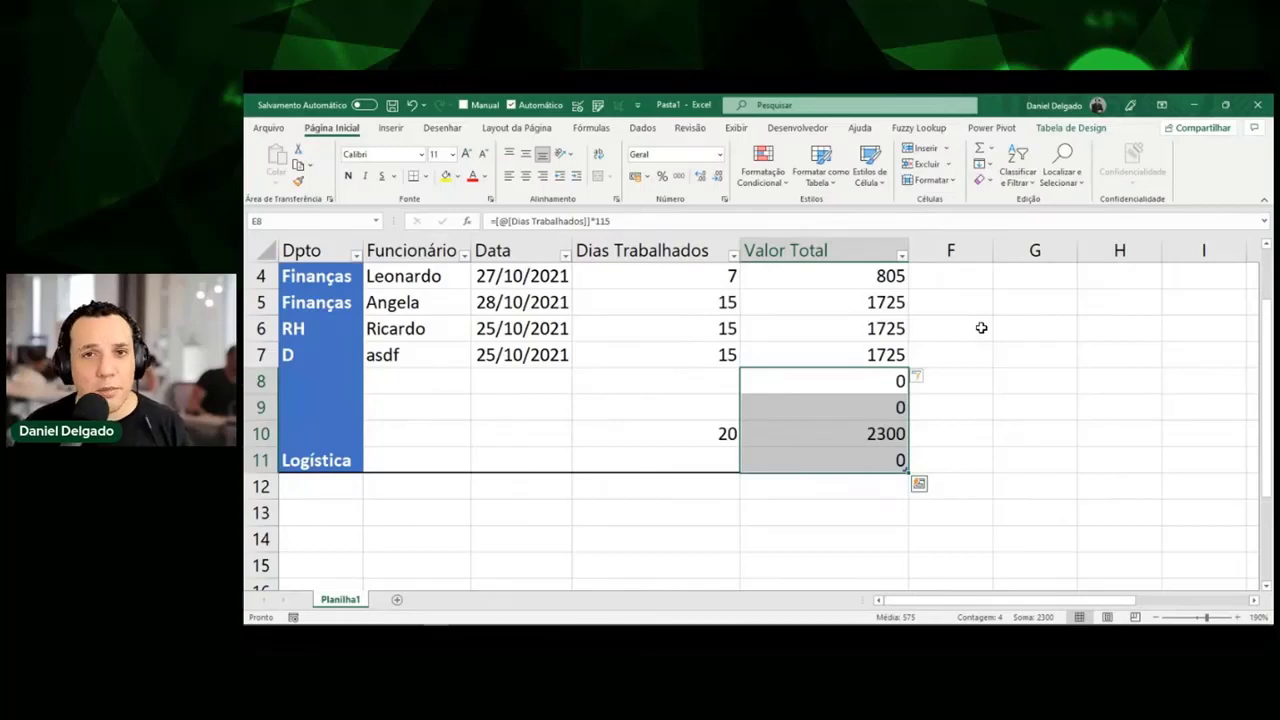
key("Up")
key("Up")
key("Up")
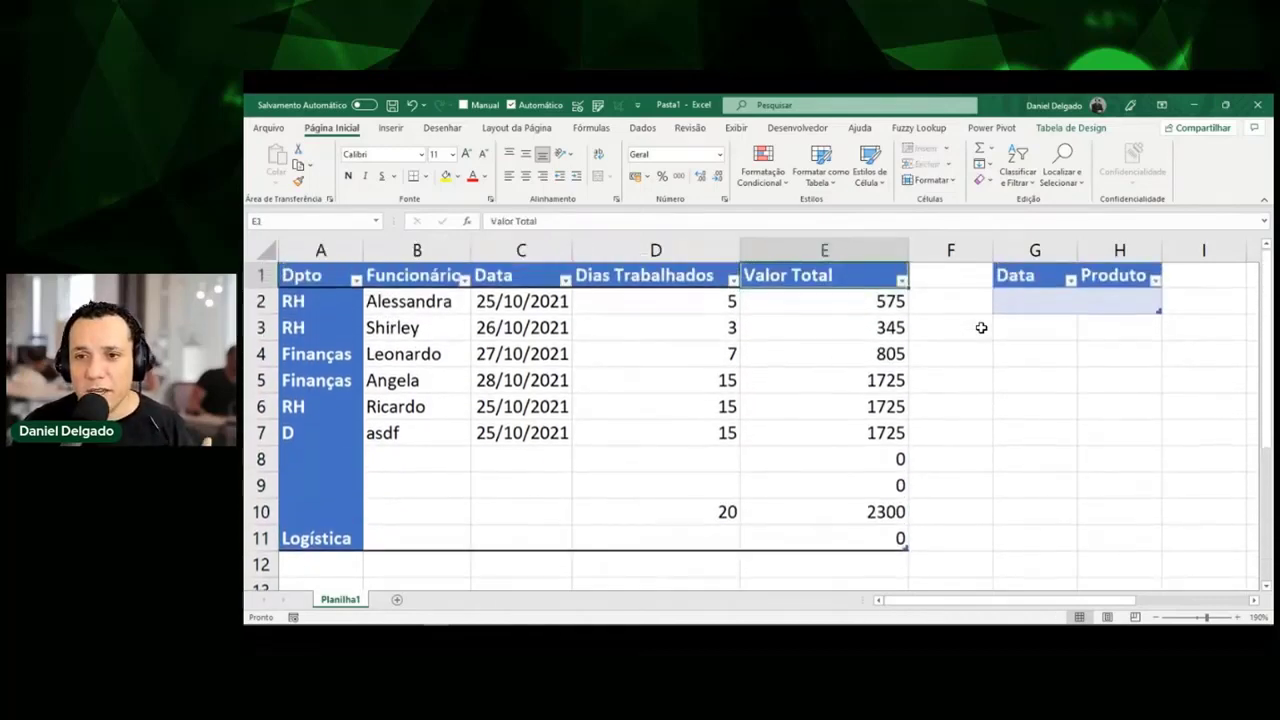
key("Down")
key("Down")
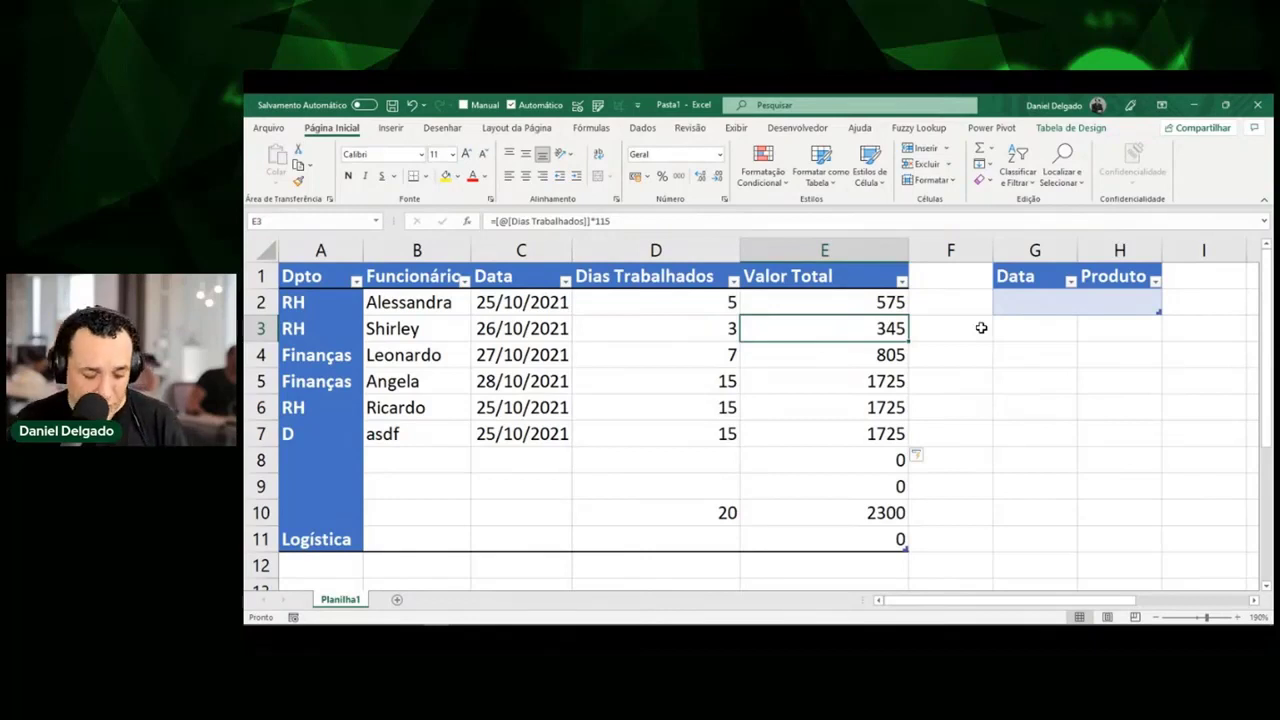
Edit E4's multiplier to 110 so the whole Valor Total column uses *110.
key("Down")
key("F2")
key("BackSpace")
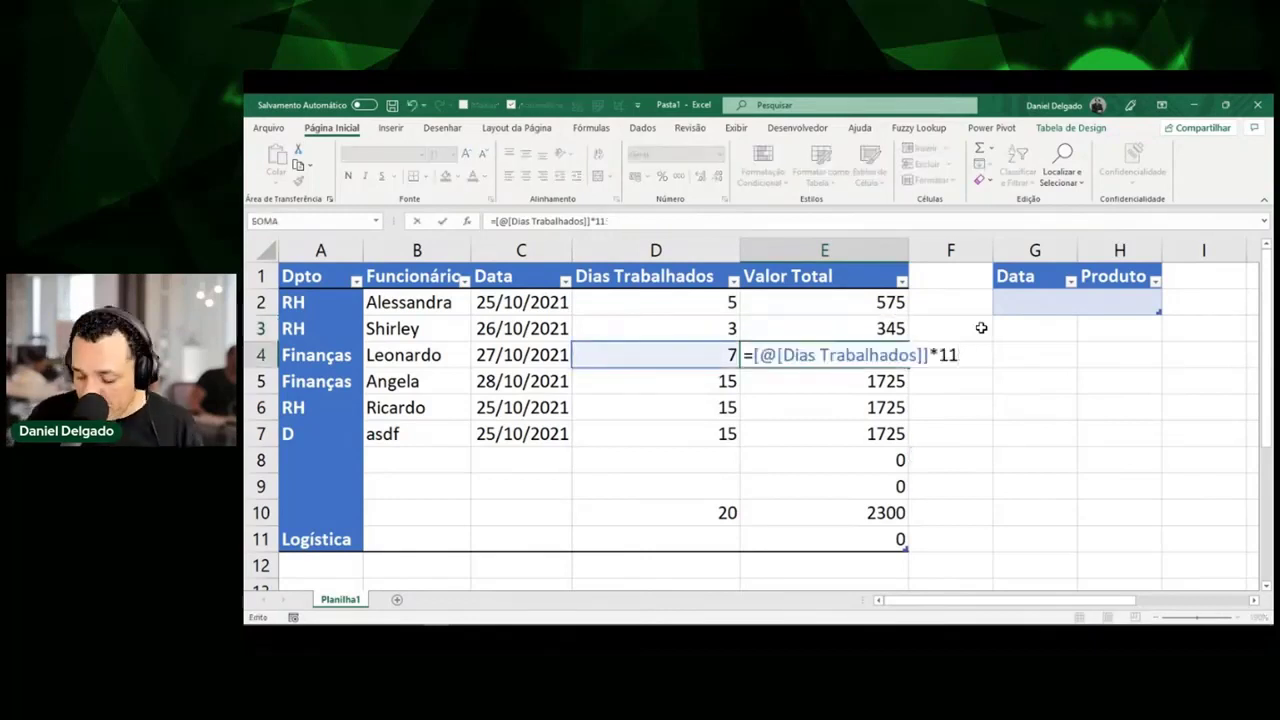
type("0")
key("Return")
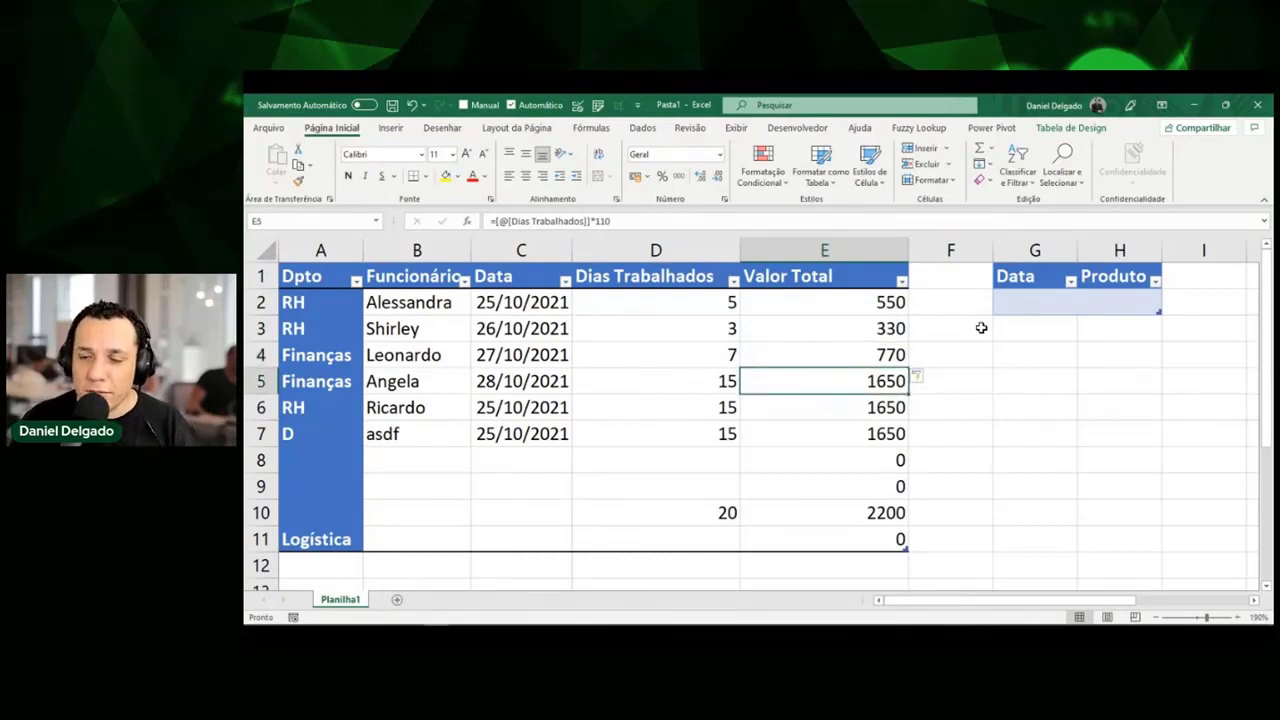
Override only E5 with =[@[Dias Trabalhados]]*148, undoing the column autofill to show 2220.
key("Delete")
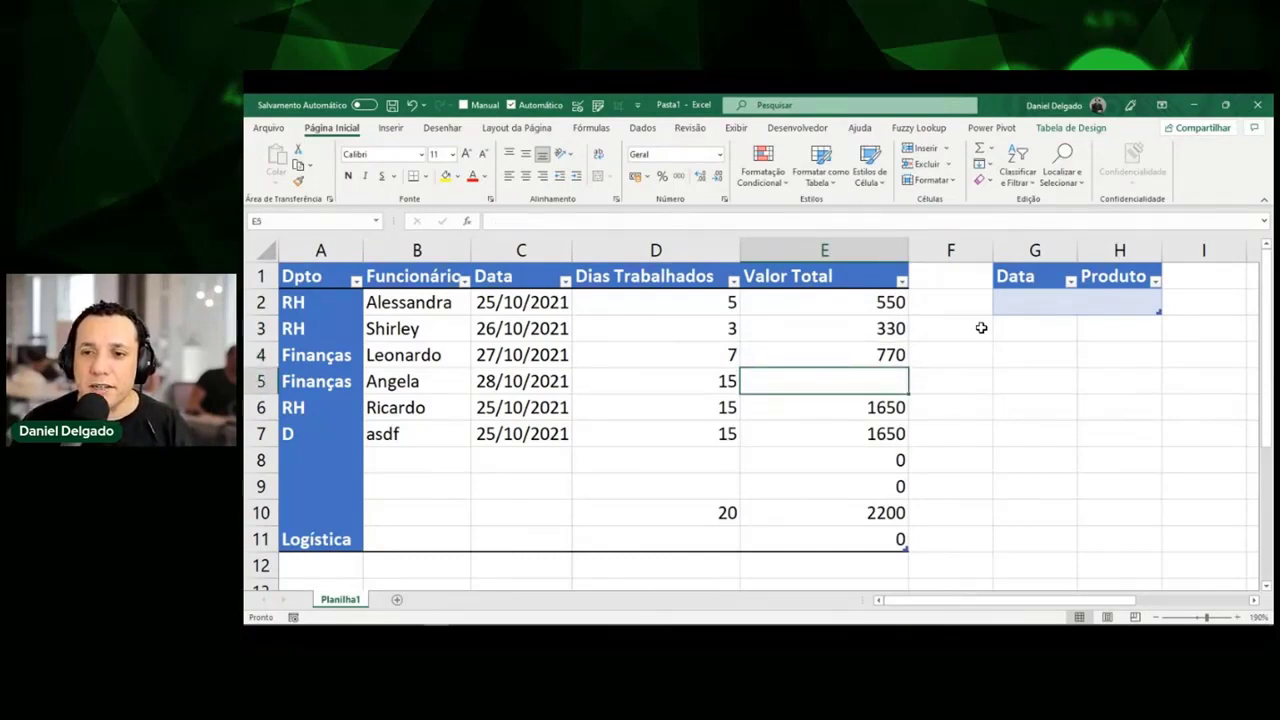
type("=")
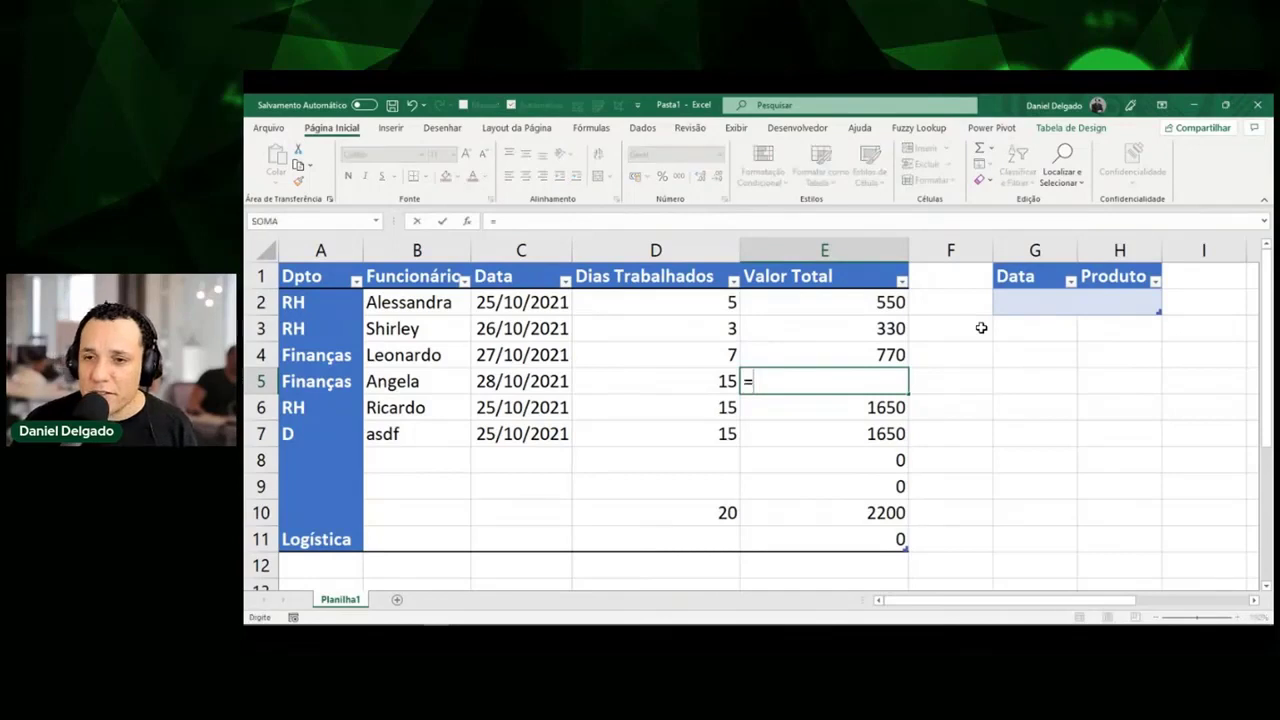
key("Left")
type("*")
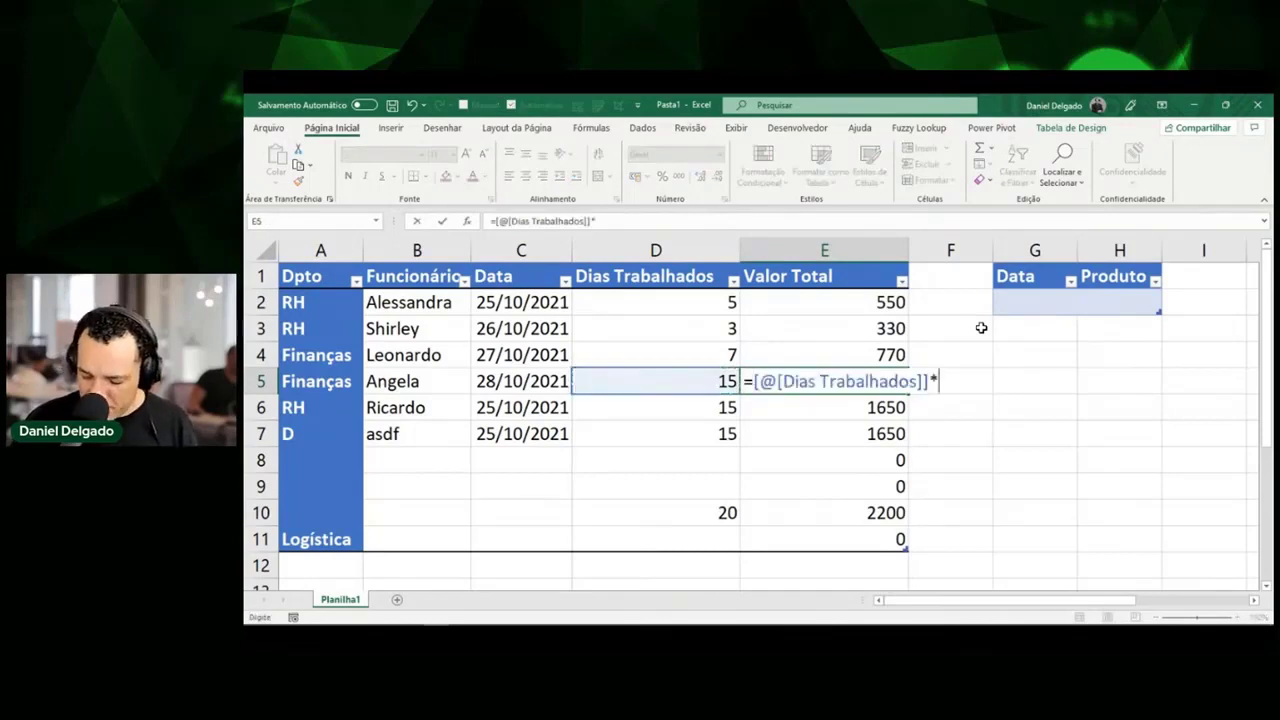
type("148")
key("Return")
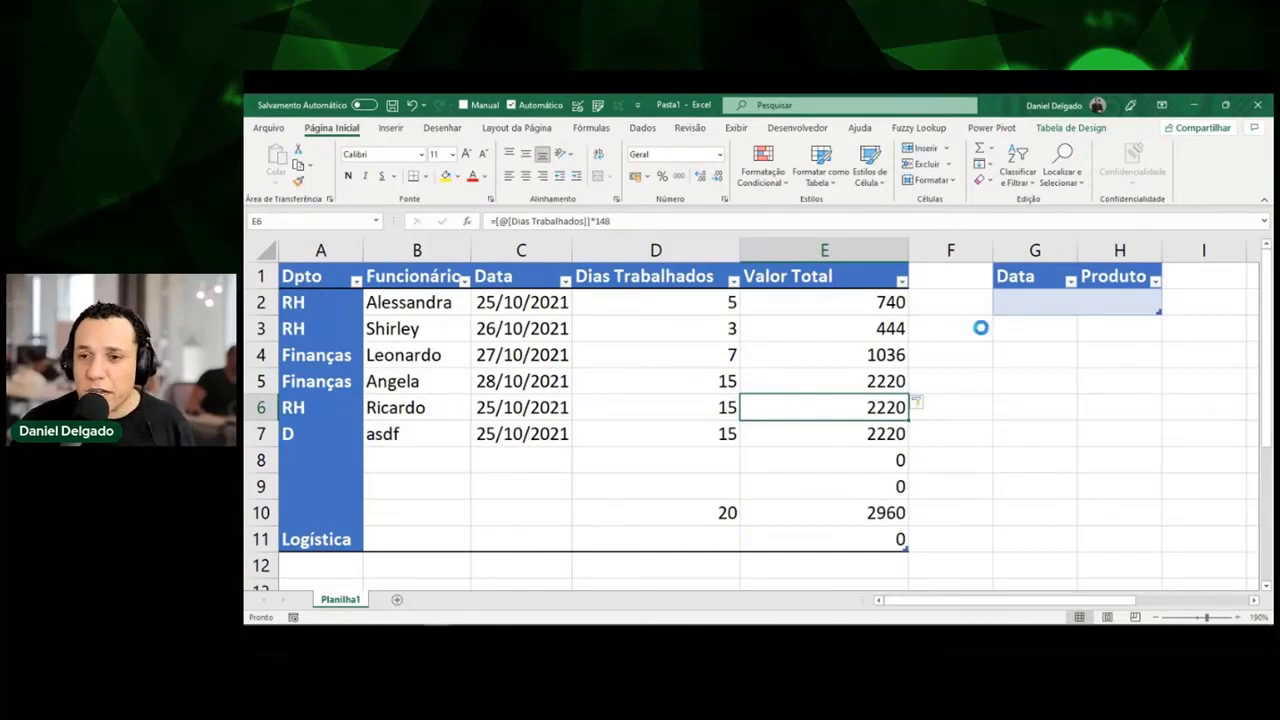
key("ctrl+z")
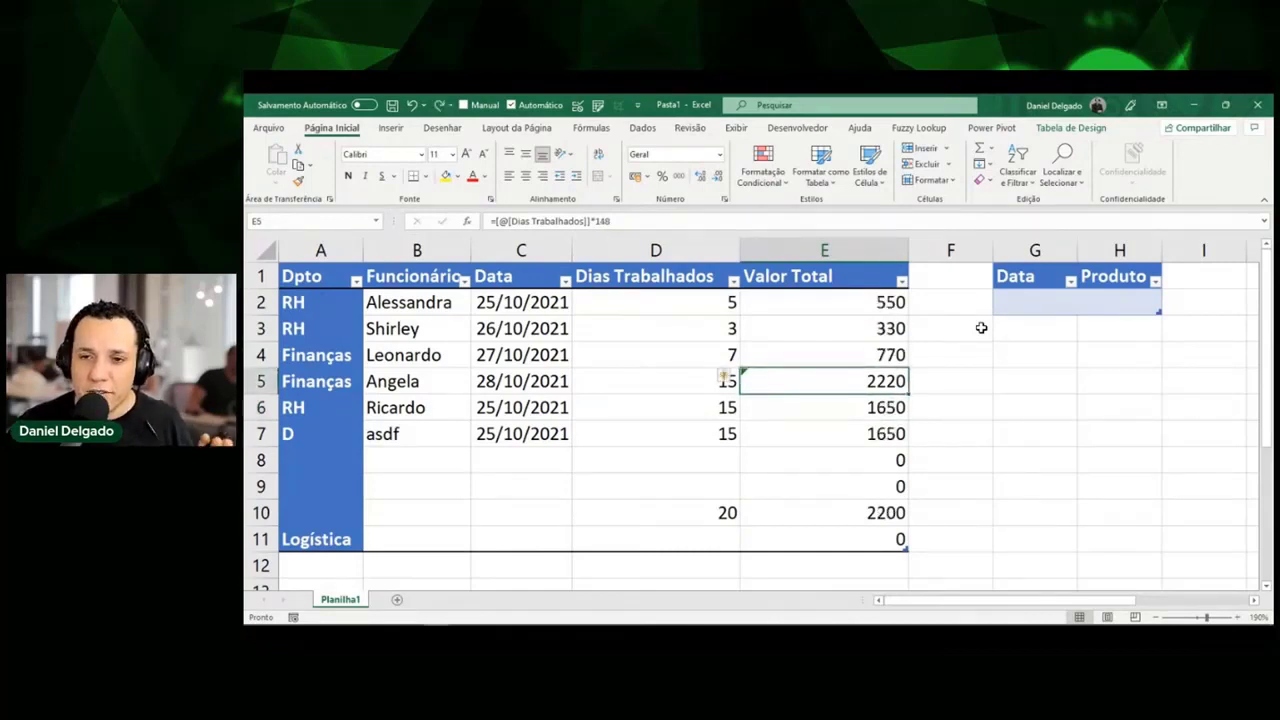
left_click(832, 484)
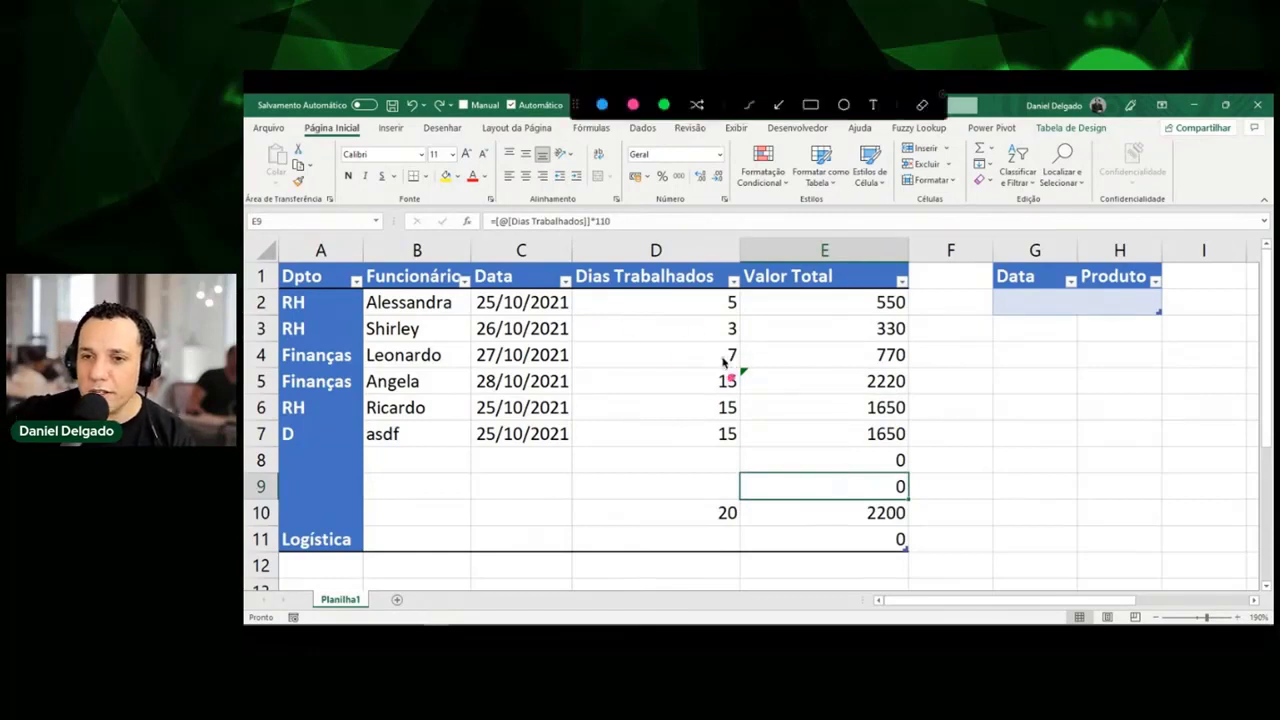
mouse_move(728, 356)
left_mouse_down()
mouse_move(752, 390)
mouse_move(718, 364)
mouse_move(742, 356)
left_mouse_up()
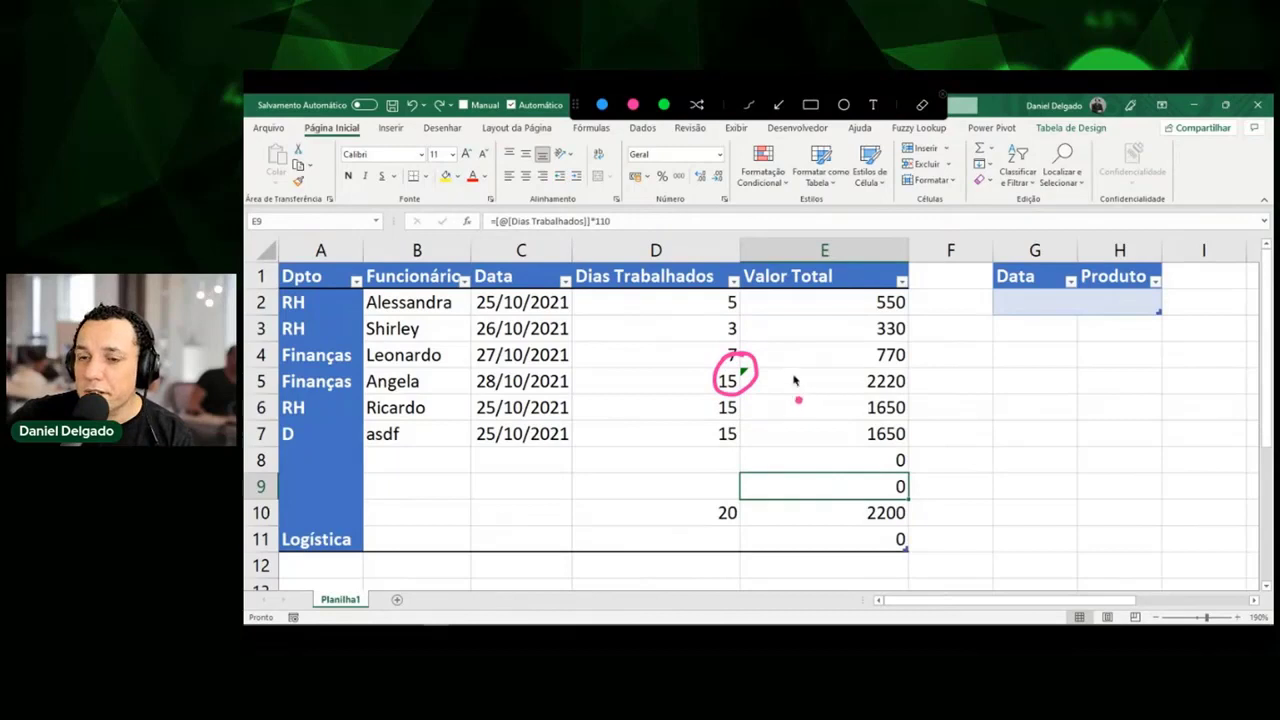
key("Escape")
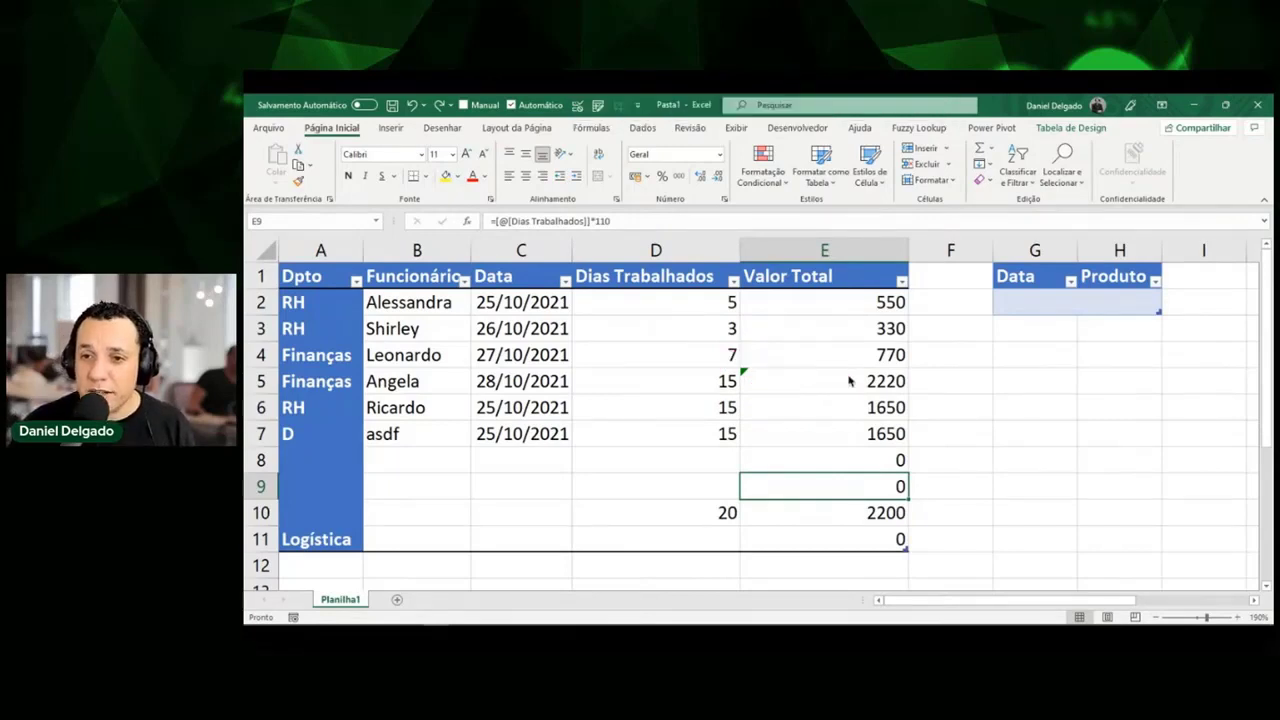
double_click(852, 381)
double_click(873, 407)
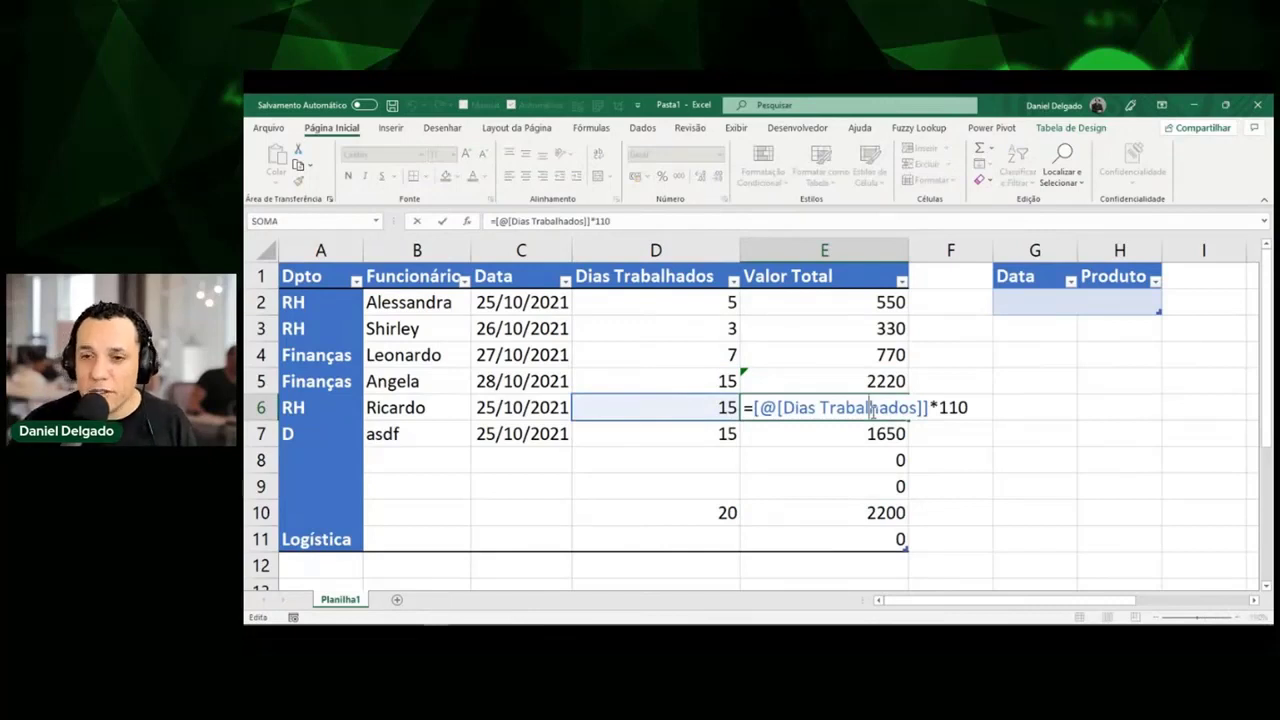
key("Escape")
left_click(866, 382)
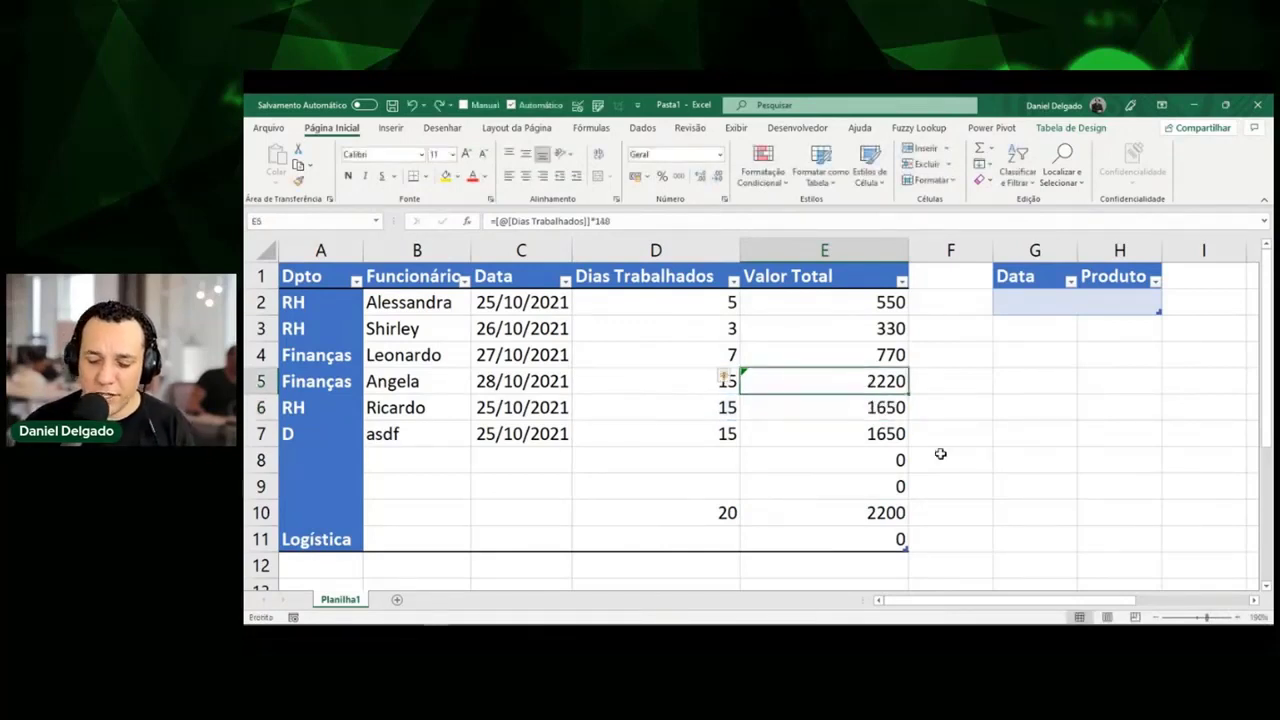
left_click(829, 462)
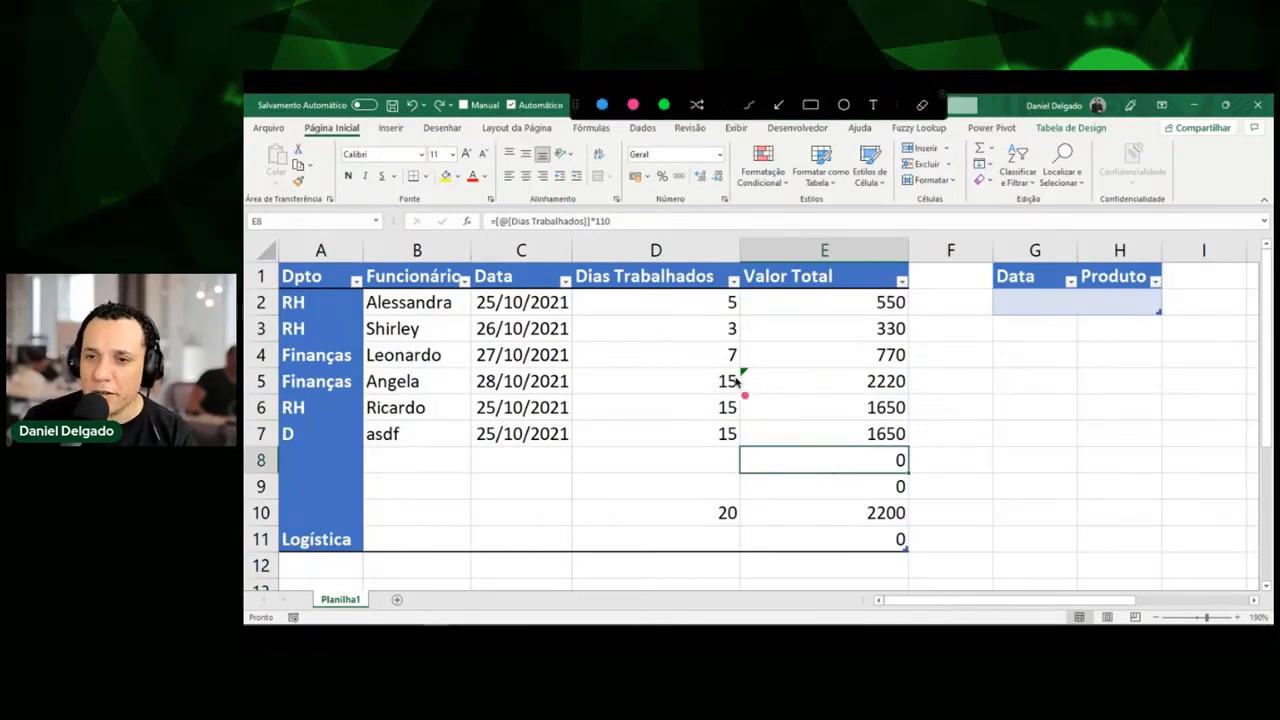
left_click_drag(864, 290, 858, 545)
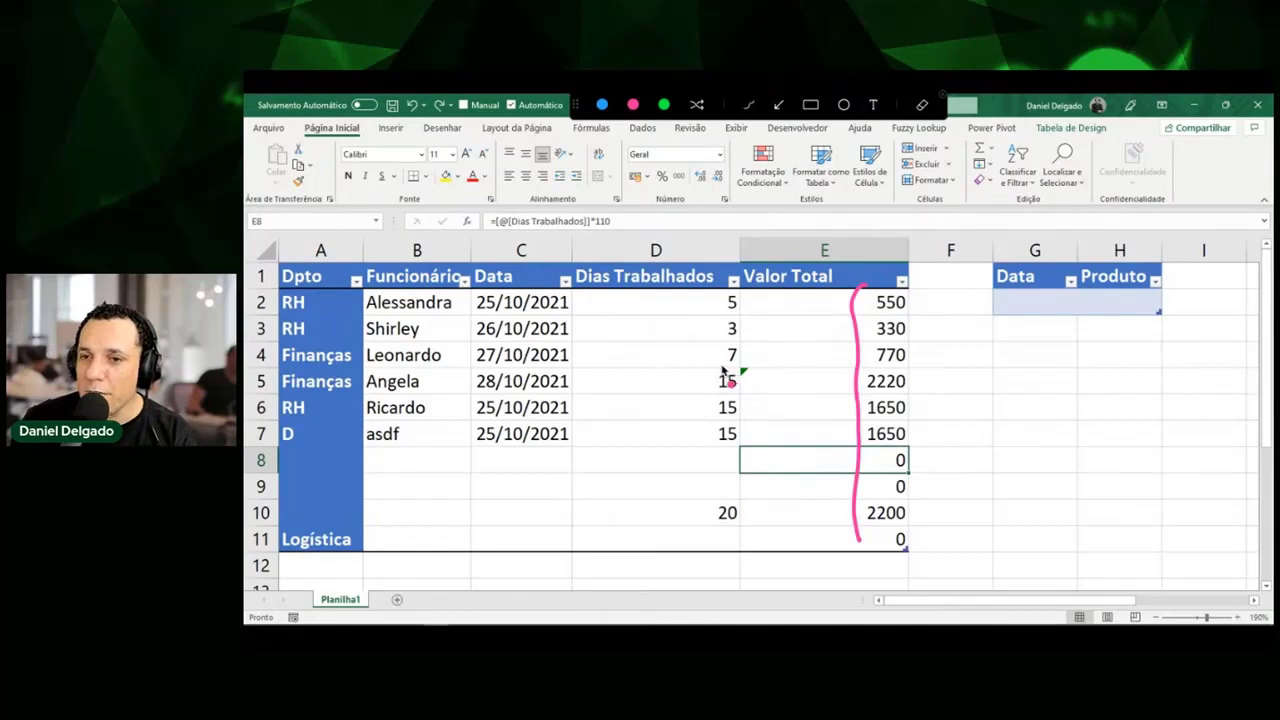
mouse_move(722, 358)
left_mouse_down()
mouse_move(762, 378)
mouse_move(718, 386)
mouse_move(736, 362)
mouse_move(783, 381)
mouse_move(840, 381)
left_mouse_up()
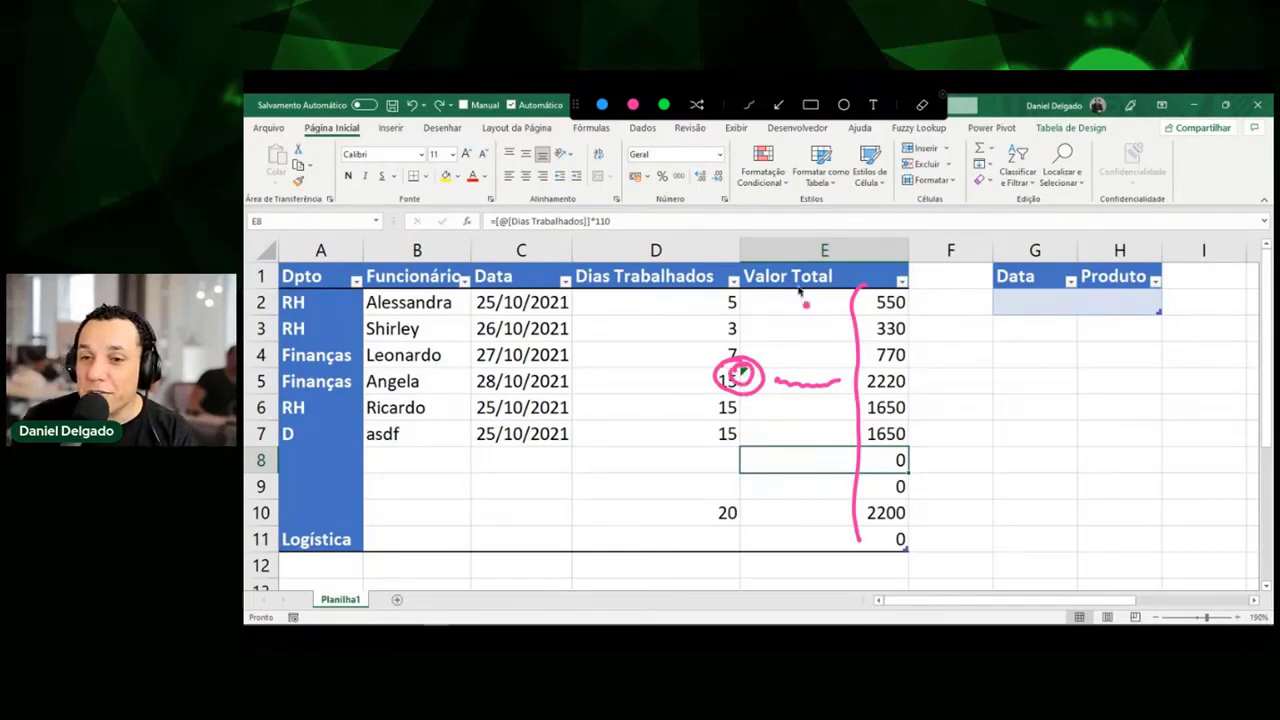
key("Escape")
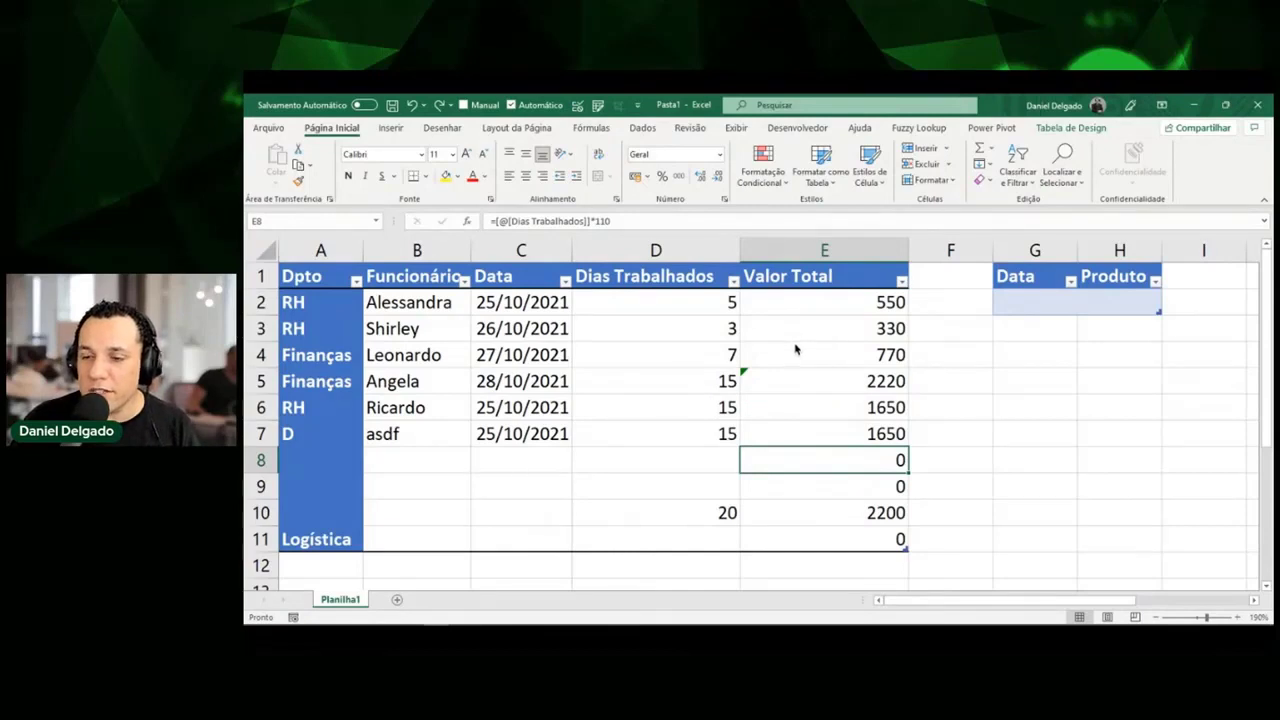
Check E5's ×148 formula and copy the ×110 formula text from E4.
left_click(790, 381)
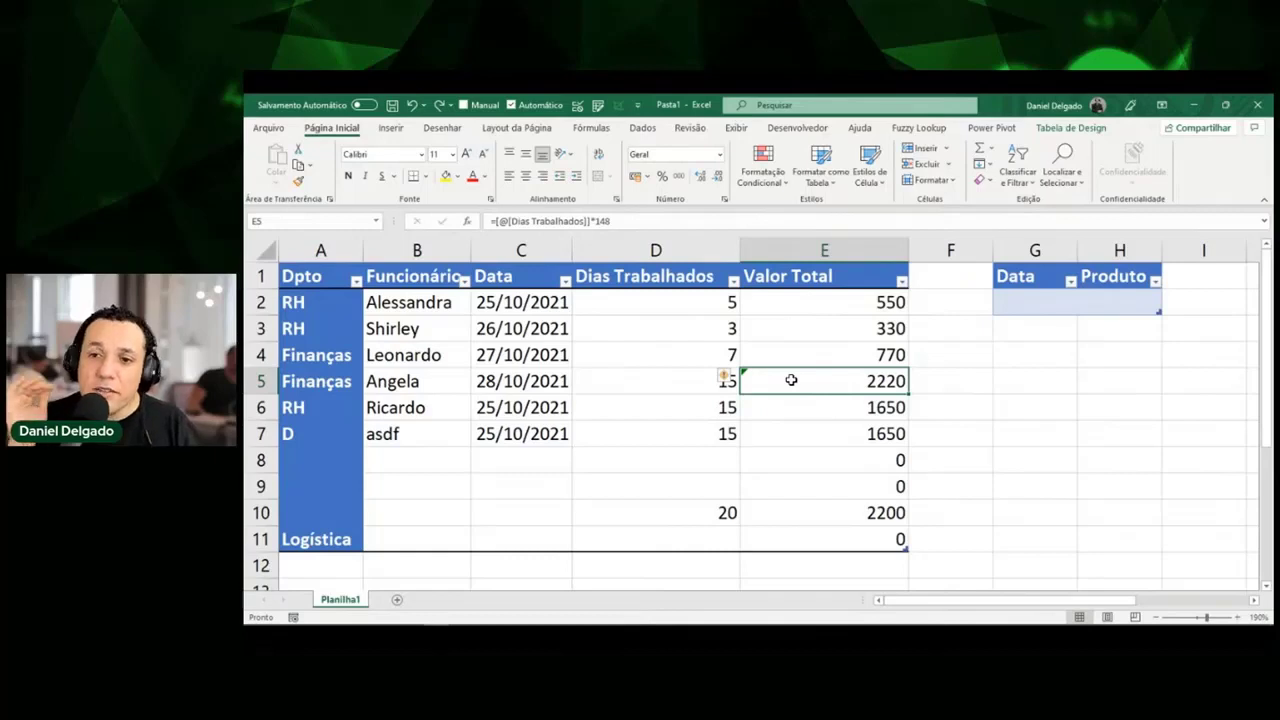
key("Down")
key("Up")
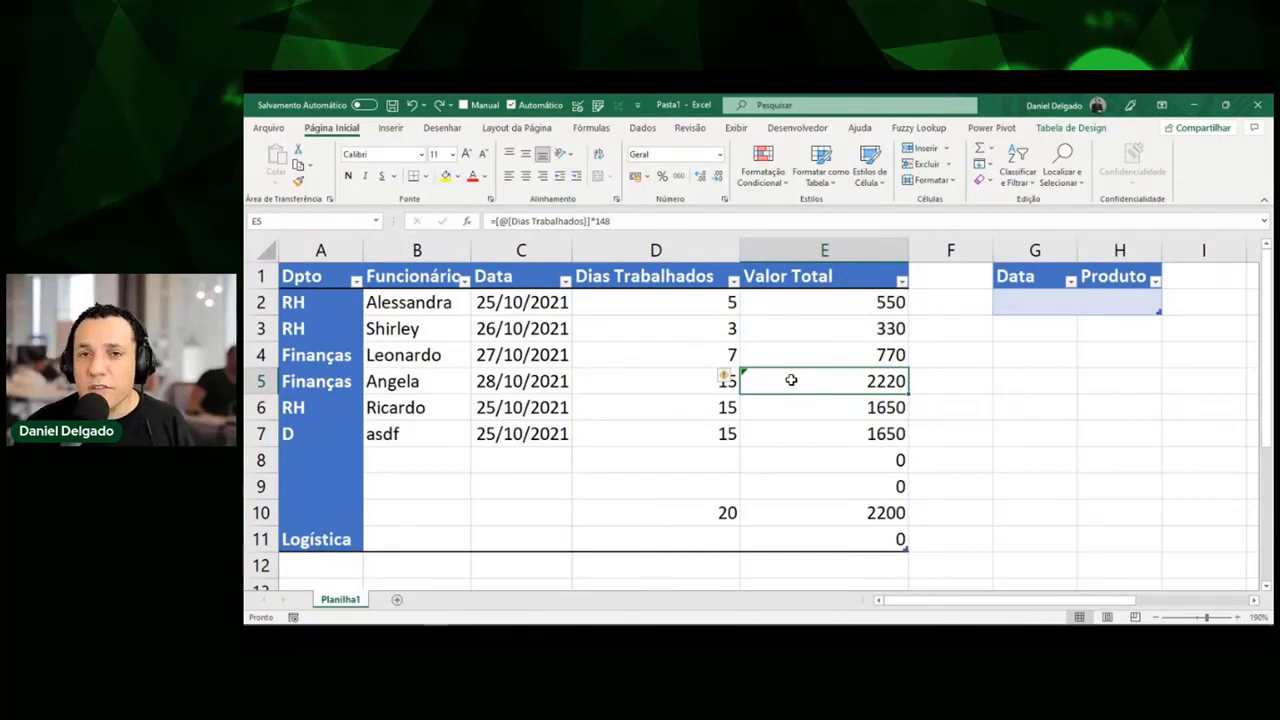
key("Up")
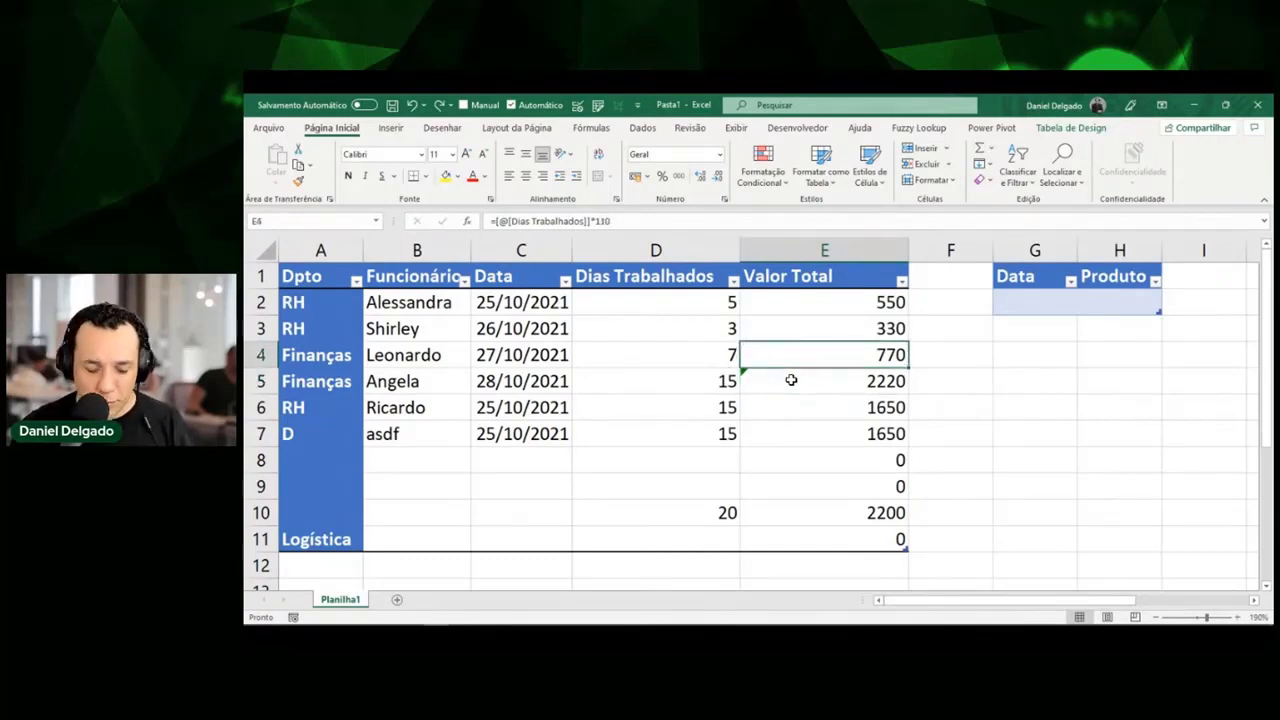
key("F2")
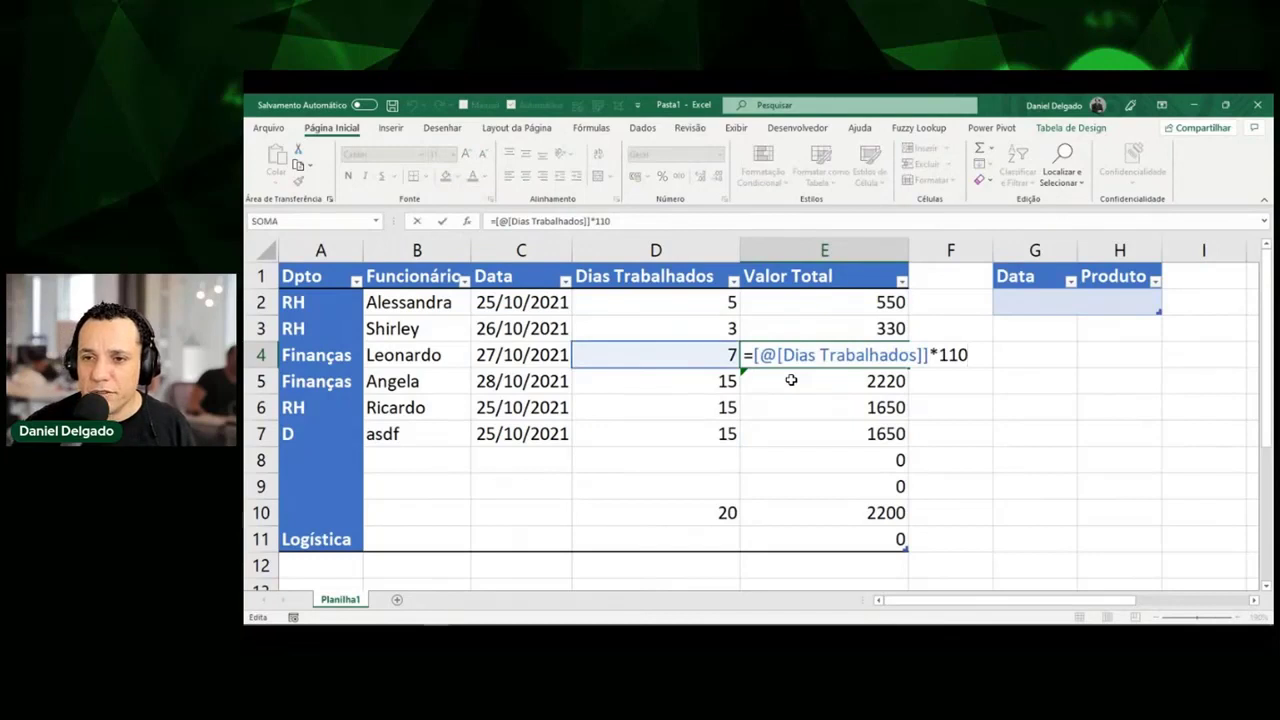
key("shift+Home")
key("ctrl+c")
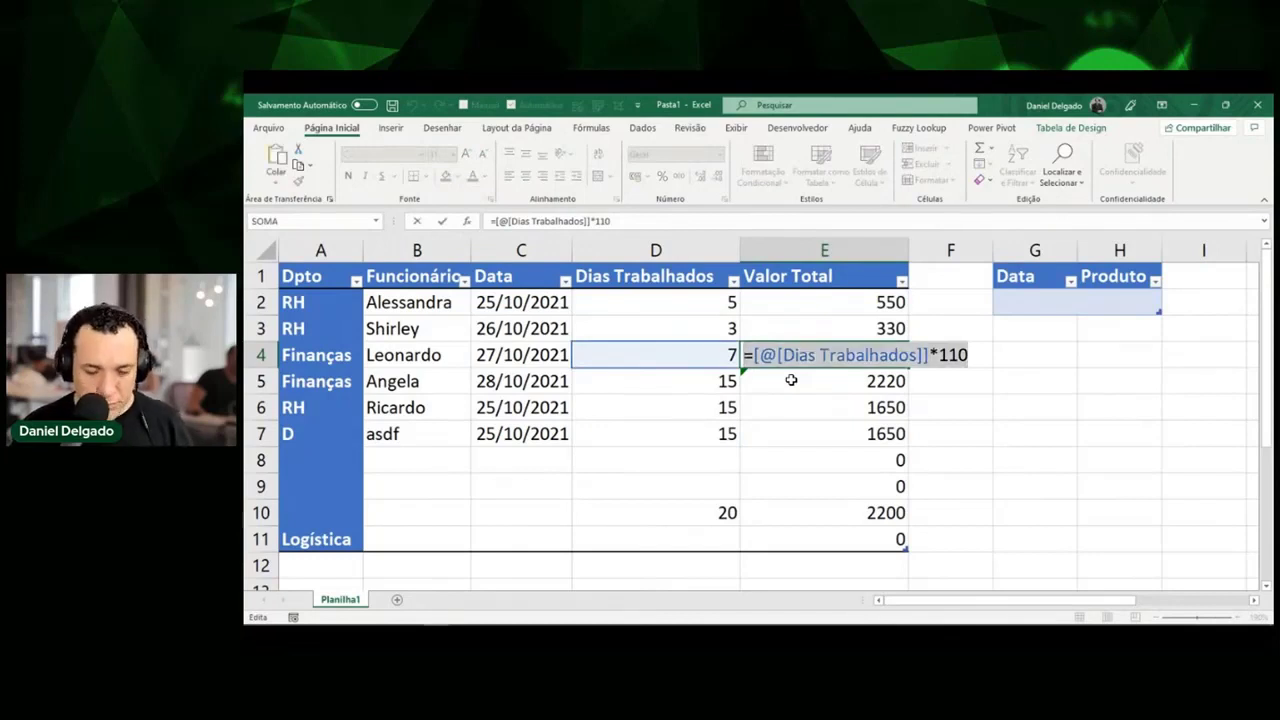
key("Escape")
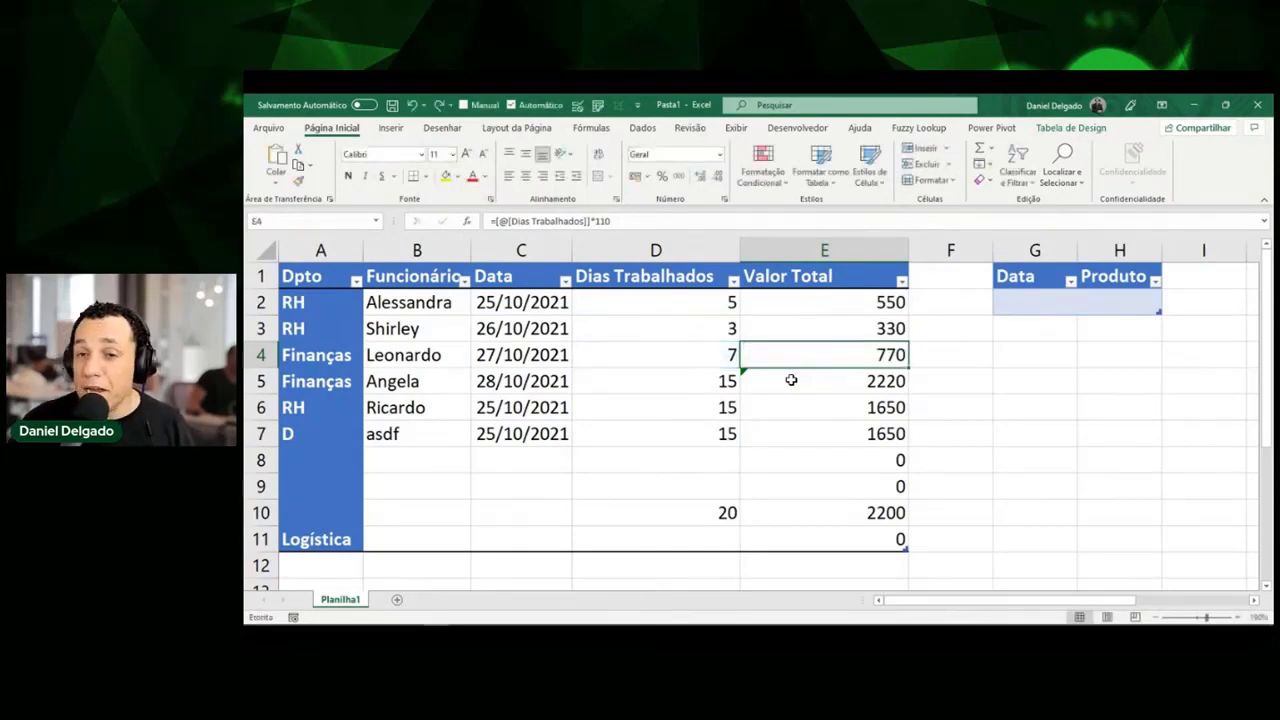
Select the Valor Total values from E2 down to E11.
key("ctrl+space")
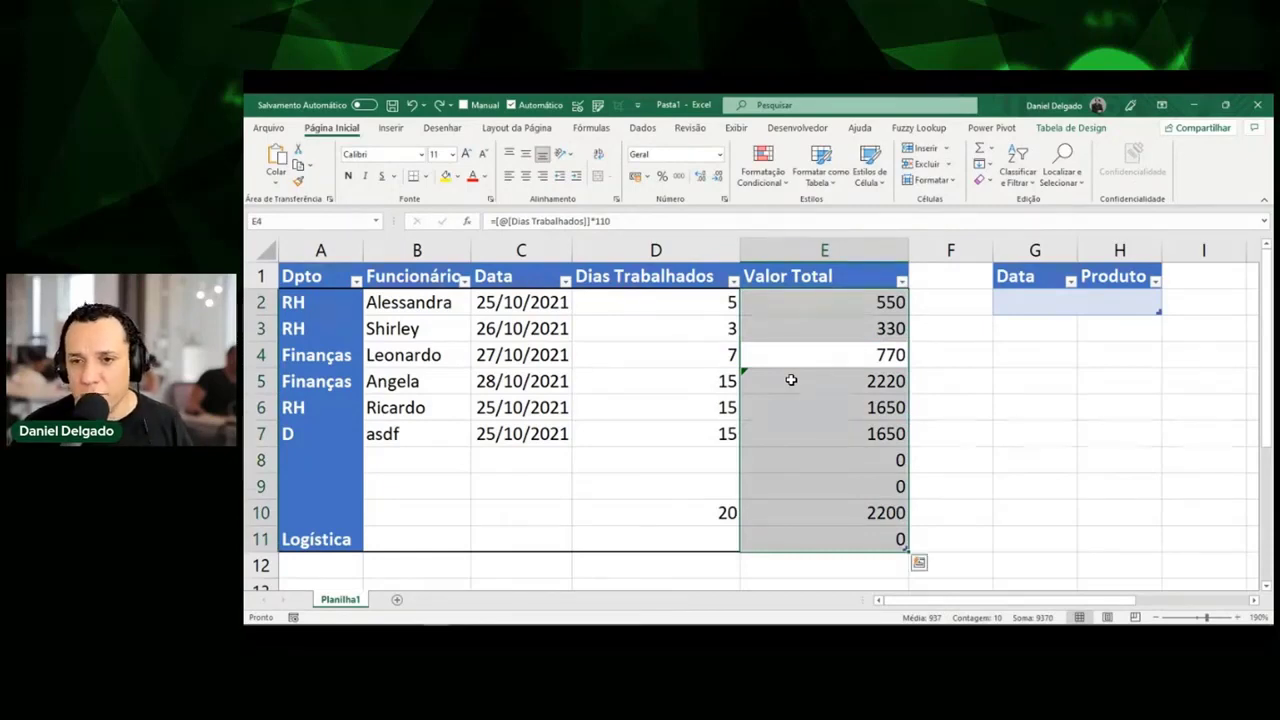
key("Left")
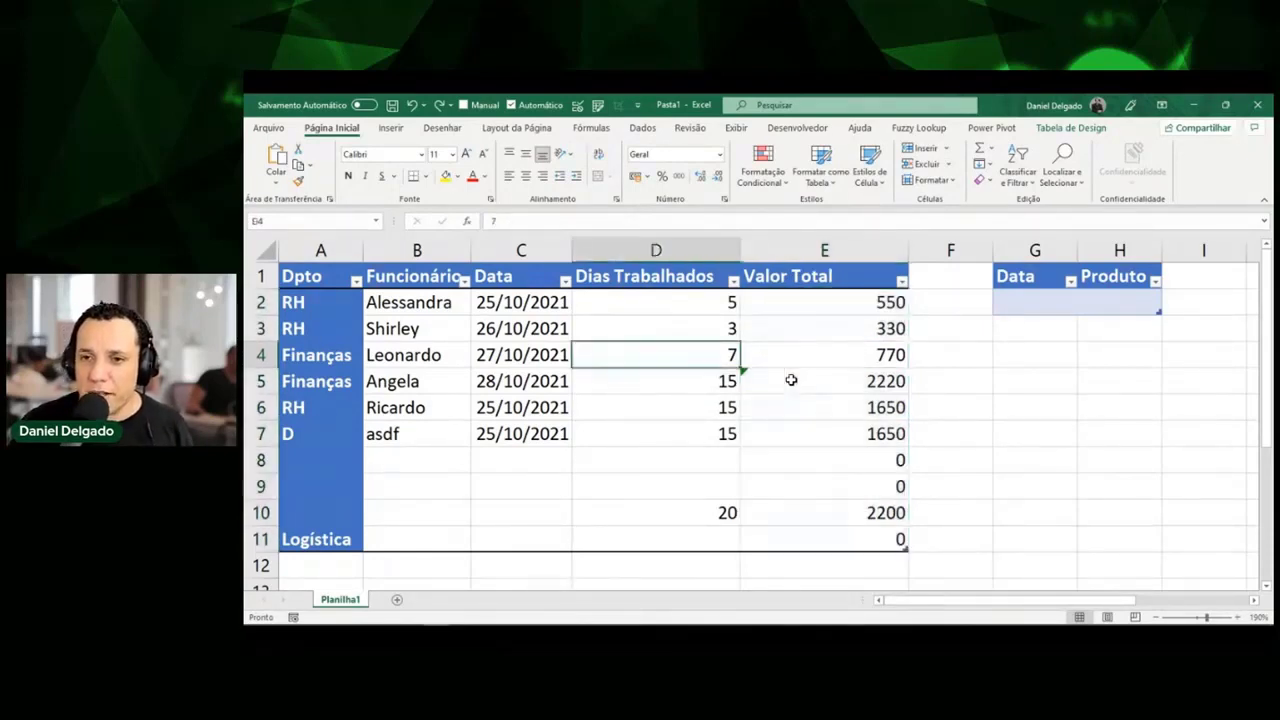
key("Right")
key("ctrl+space")
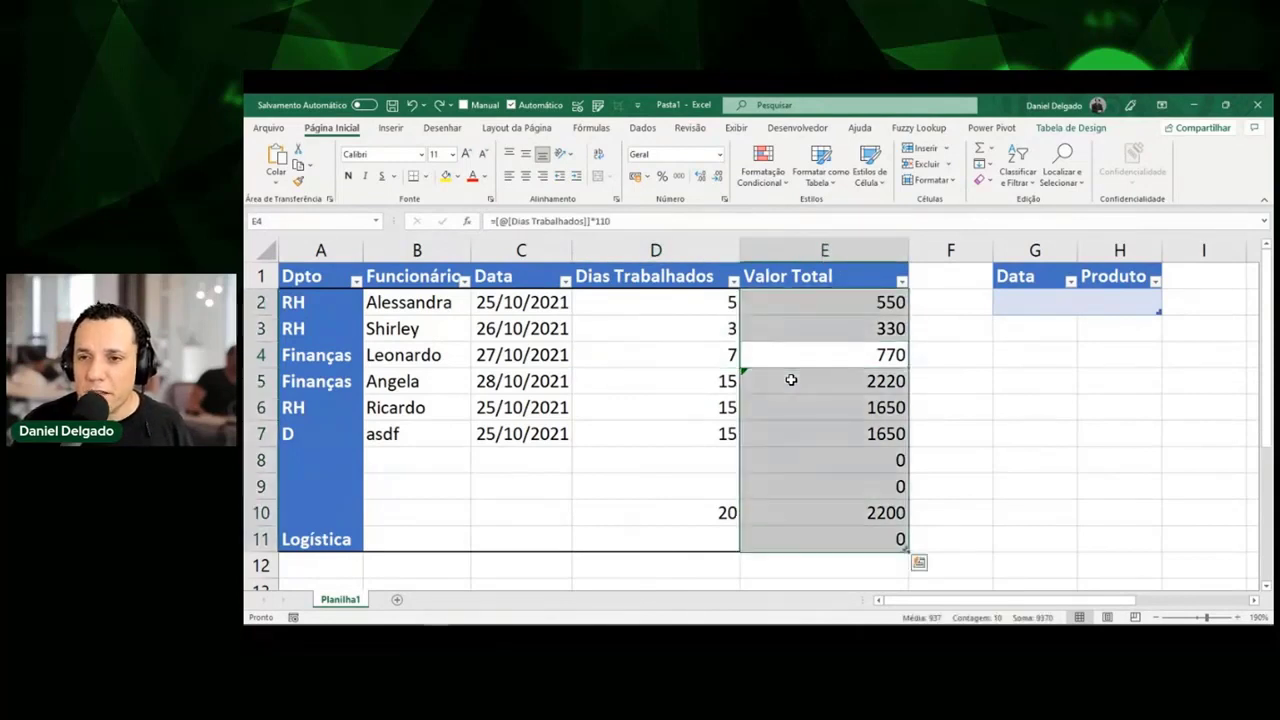
key("ctrl+Up")
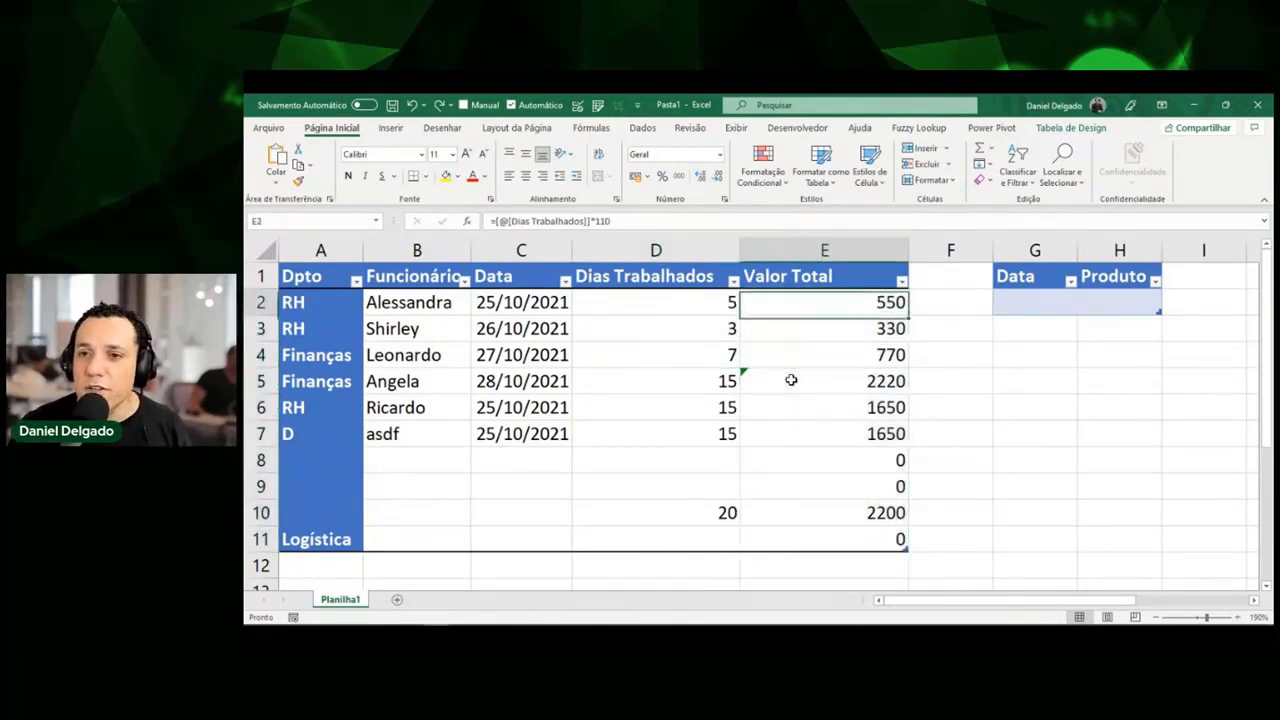
key("Right")
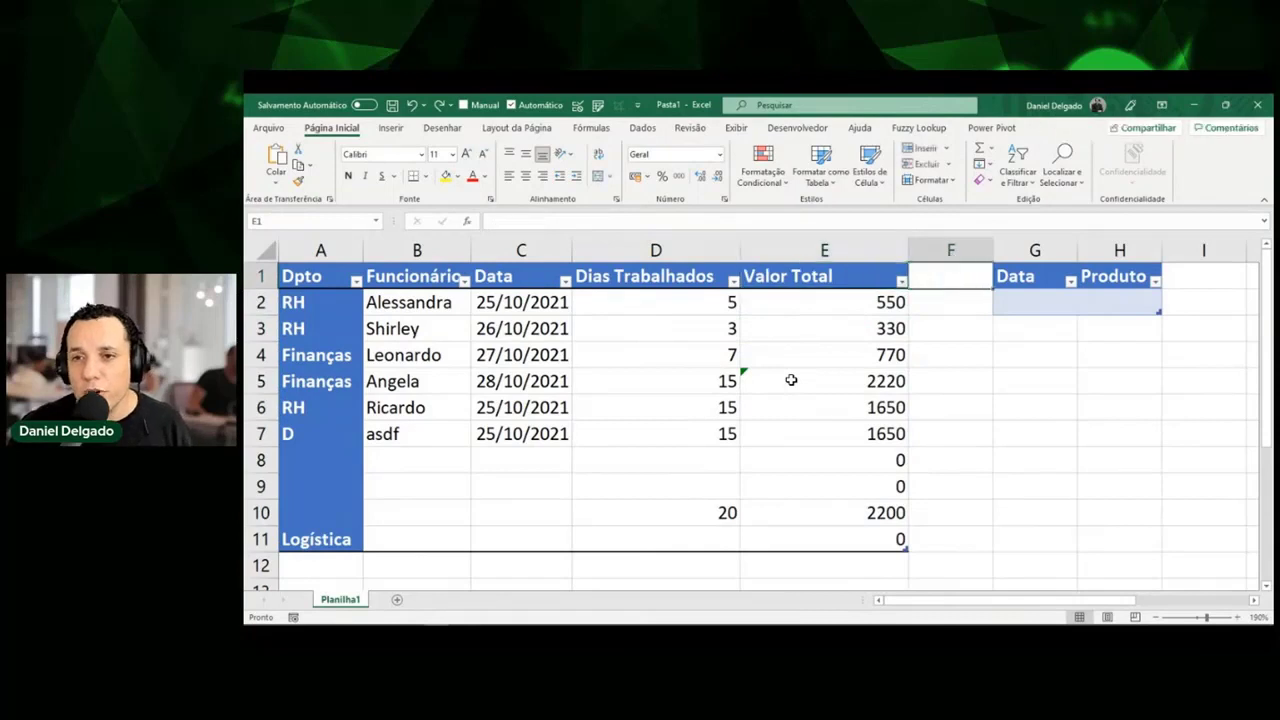
key("ctrl+space")
key("Left")
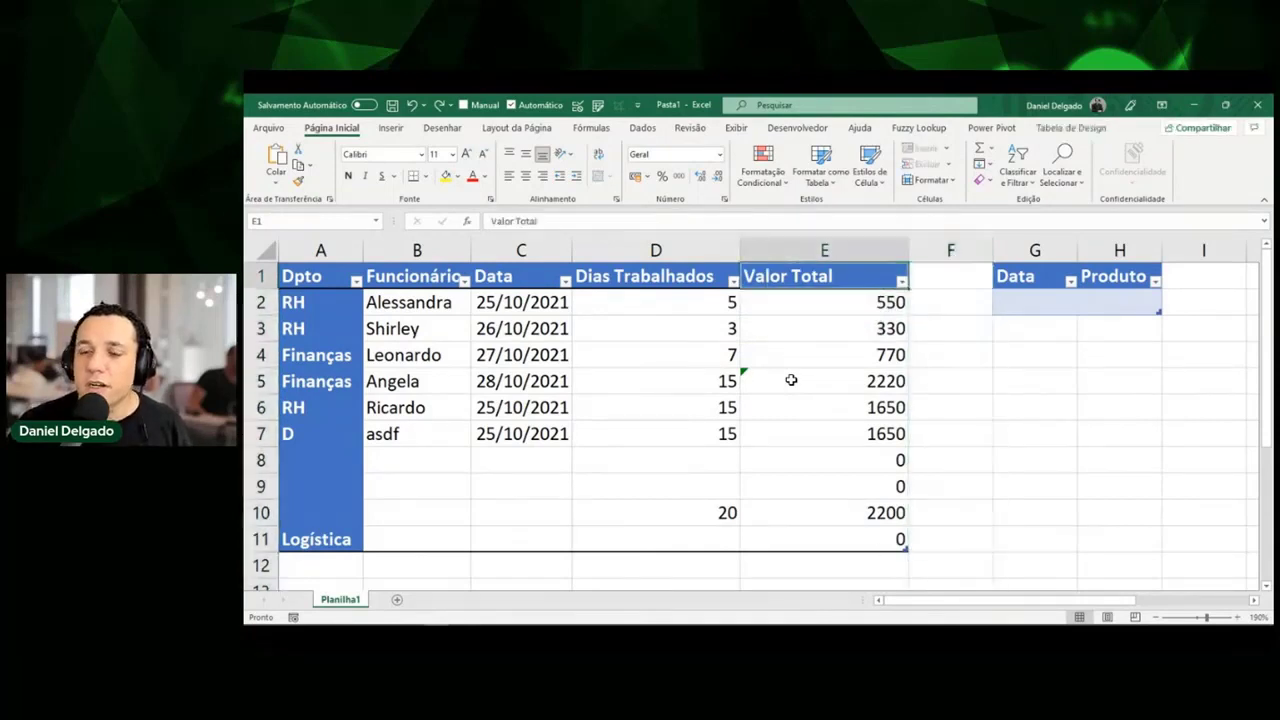
key("Down")
key("ctrl+space")
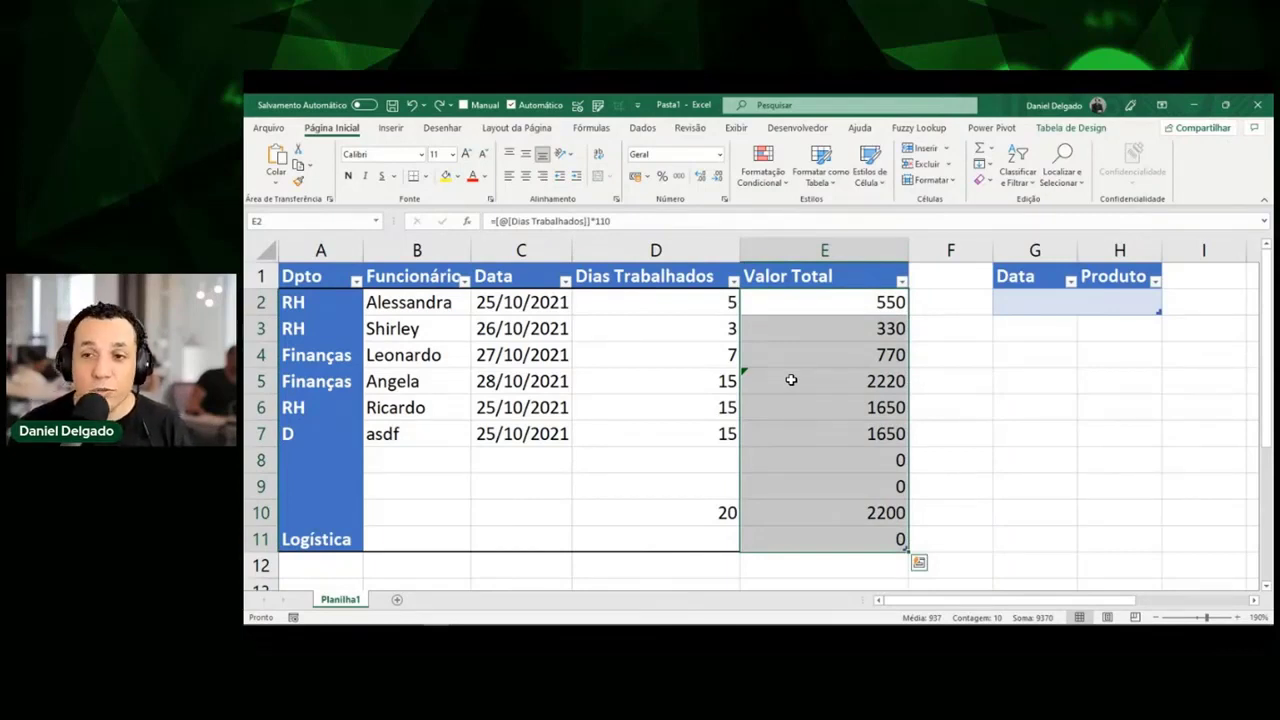
Clear E2:E11 and re-enter =[@[Dias Trabalhados]]*110 in E4, so row 5 also shows 1650.
key("Delete")
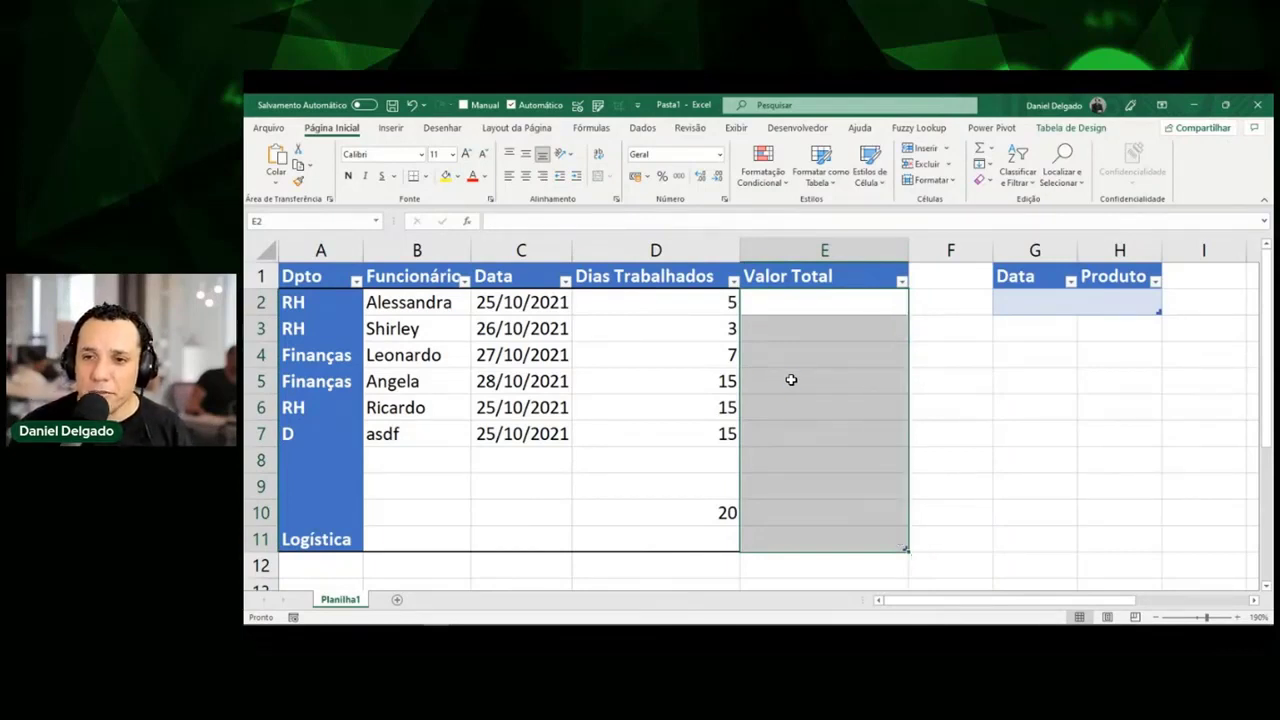
key("Down")
key("Up")
key("Down")
key("Down")
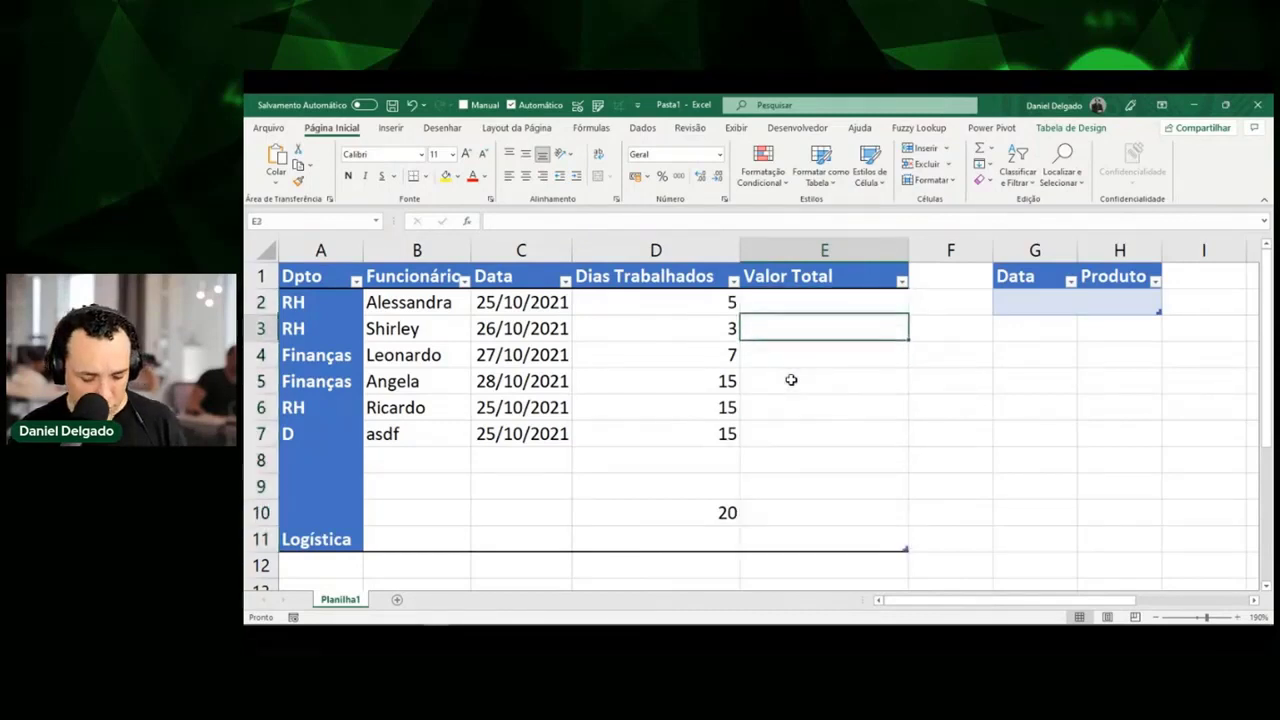
key("F2")
type("=")
key("Left")
type("*110")
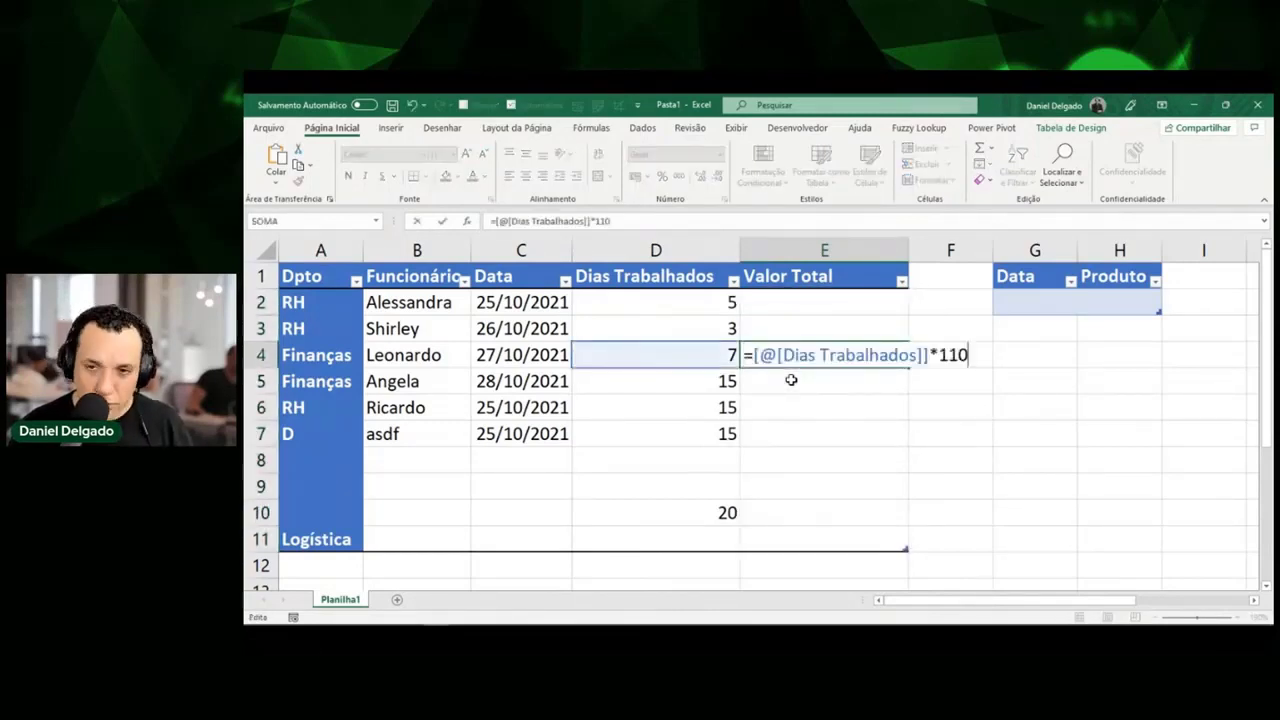
key("Return")
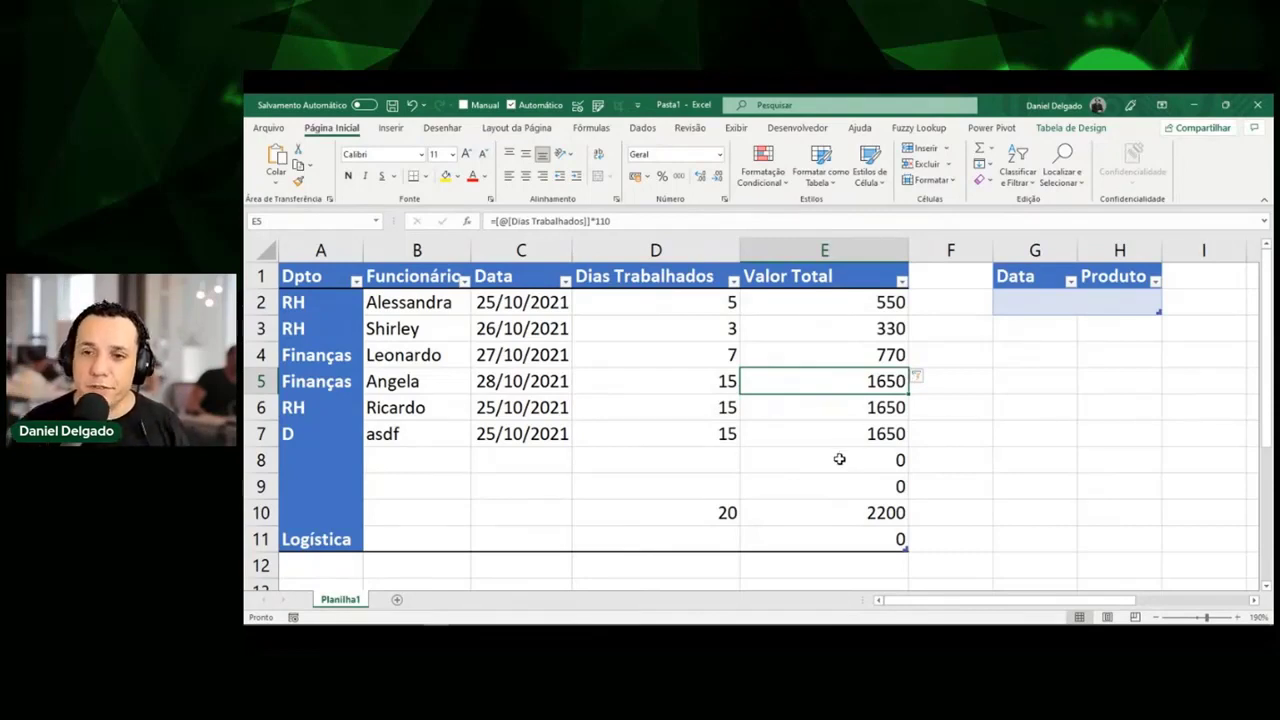
key("ctrl+space")
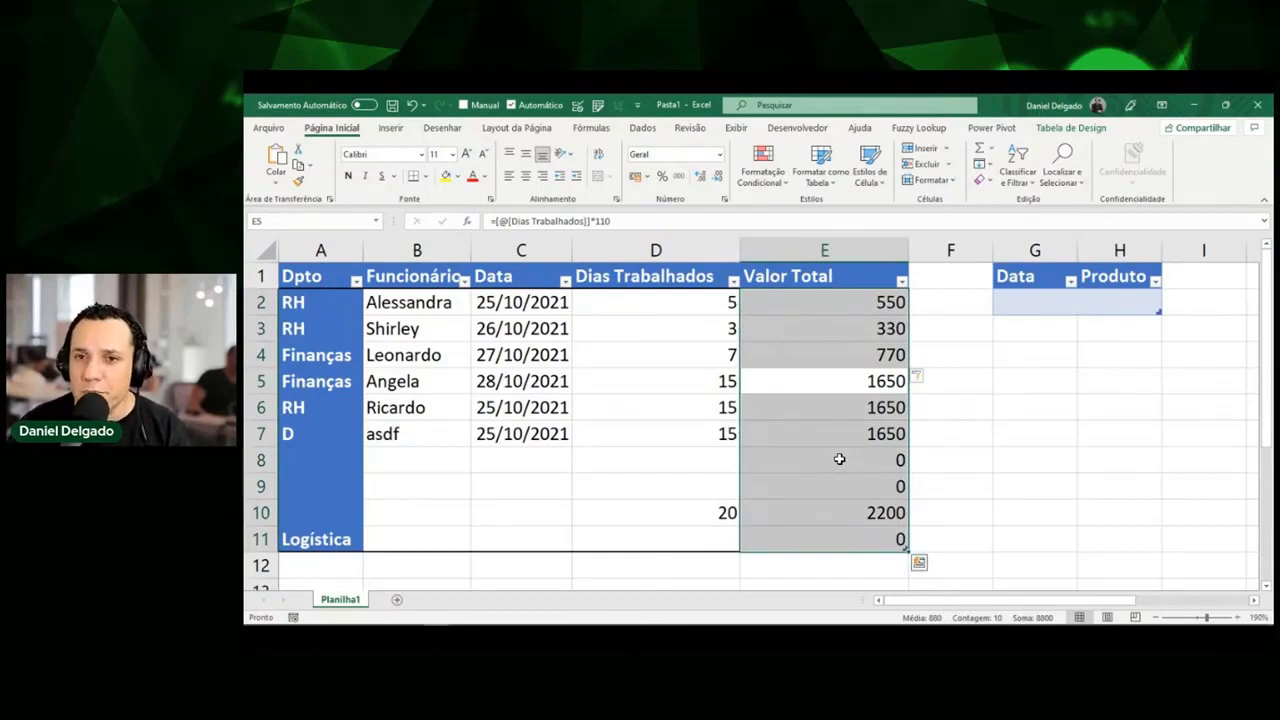
Give E2:E11 no fill, grey italic text and R$ Accounting format.
left_click(459, 178)
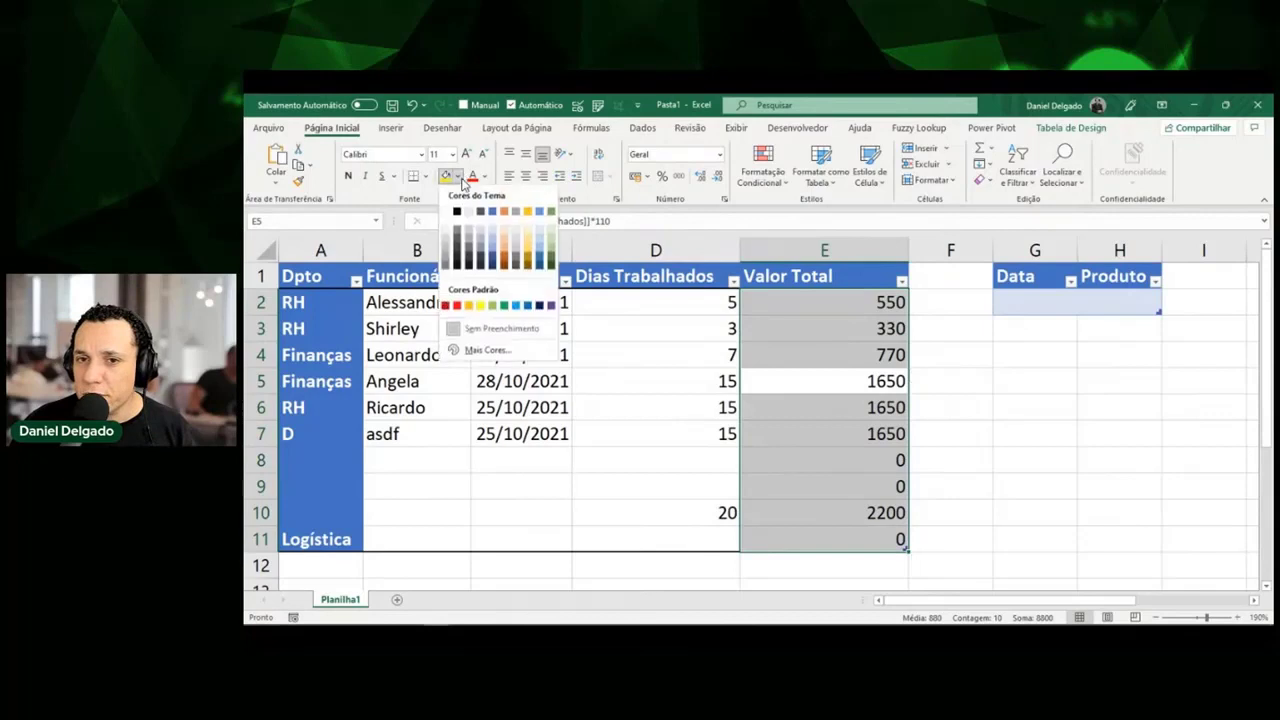
left_click(446, 240)
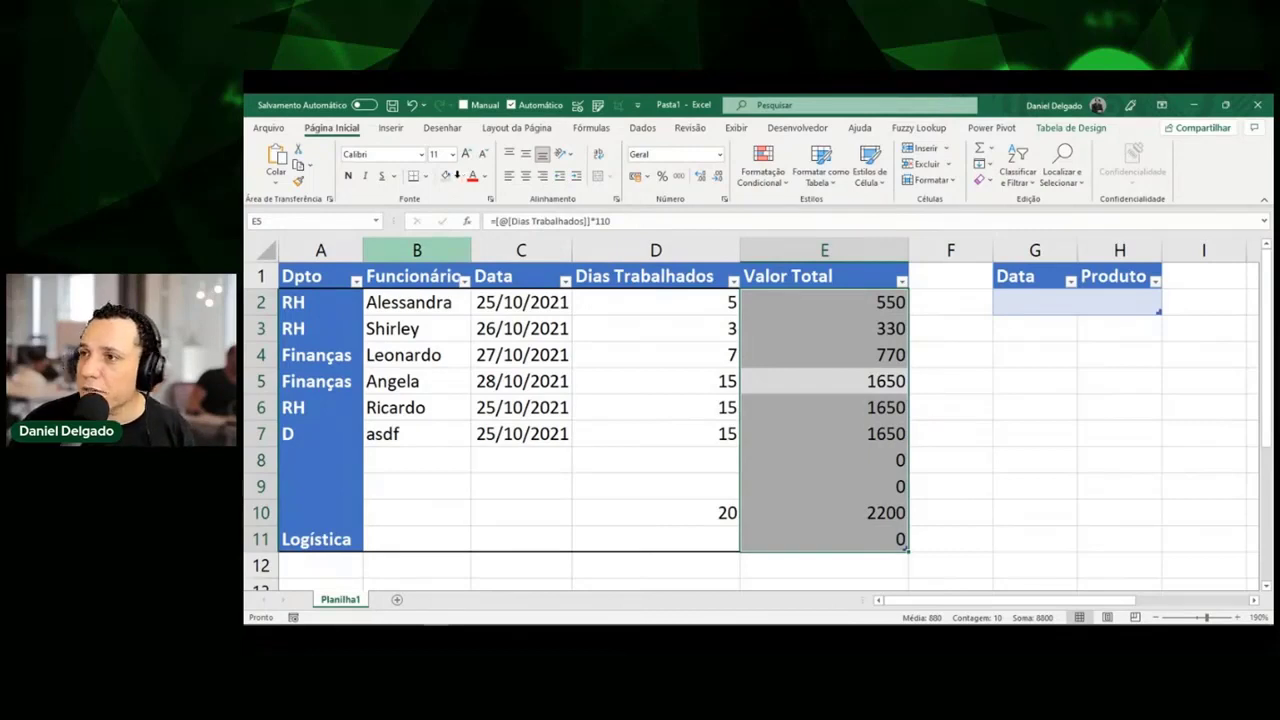
left_click(457, 176)
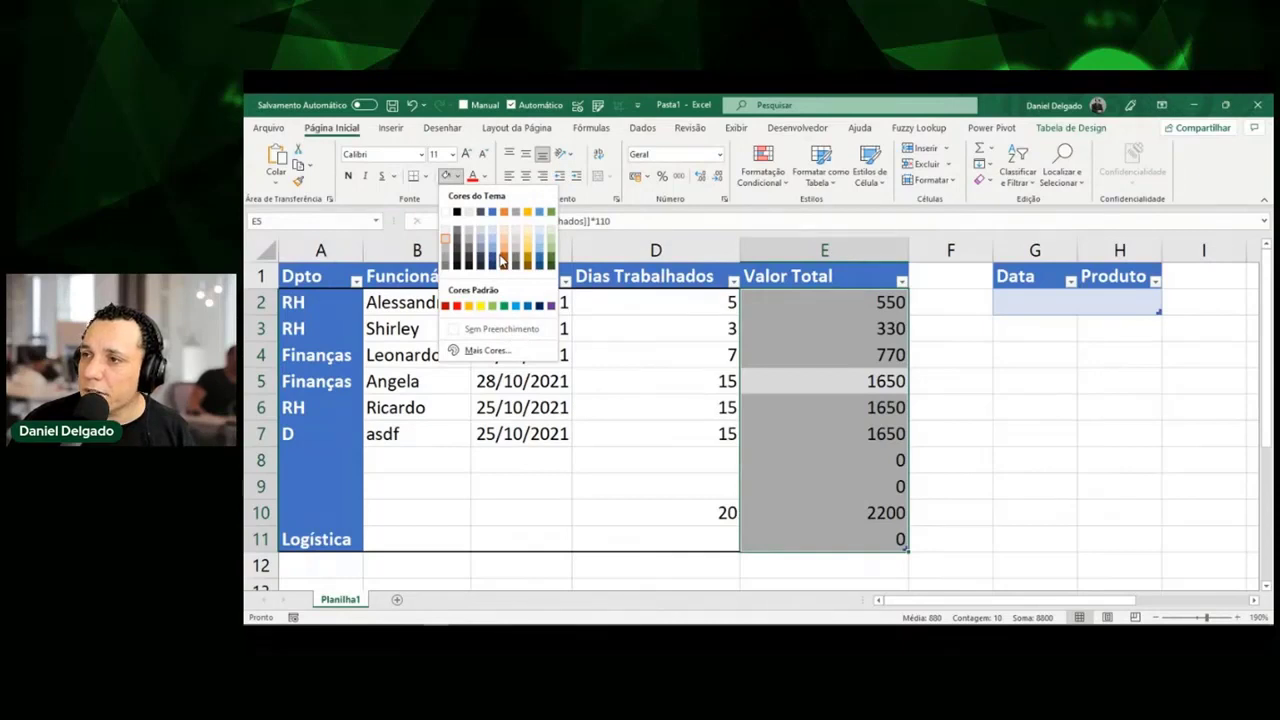
left_click(502, 329)
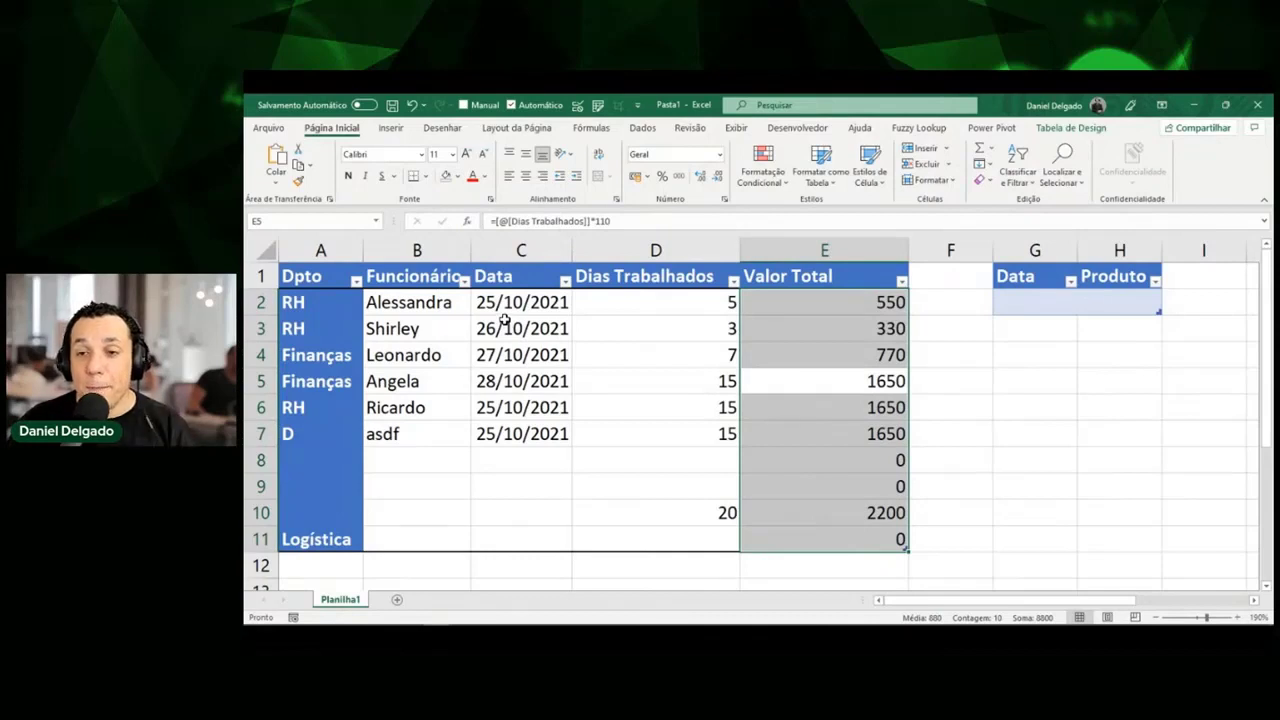
left_click(486, 177)
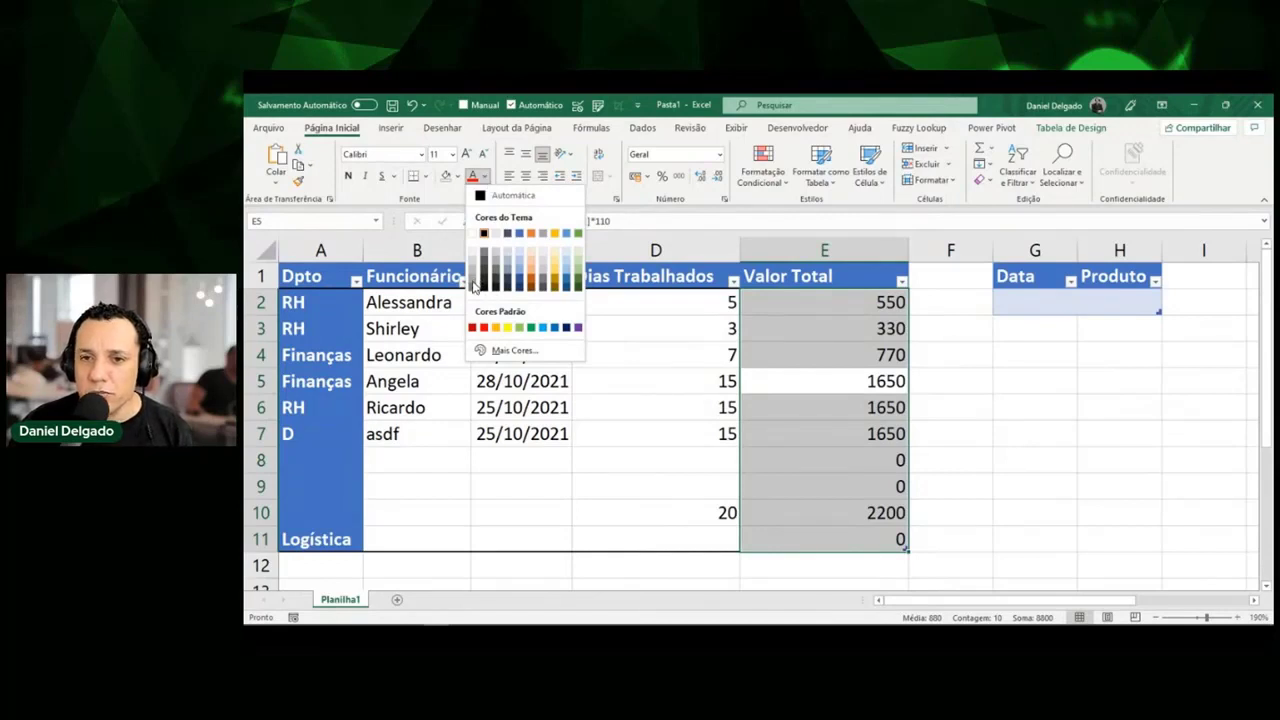
left_click(476, 286)
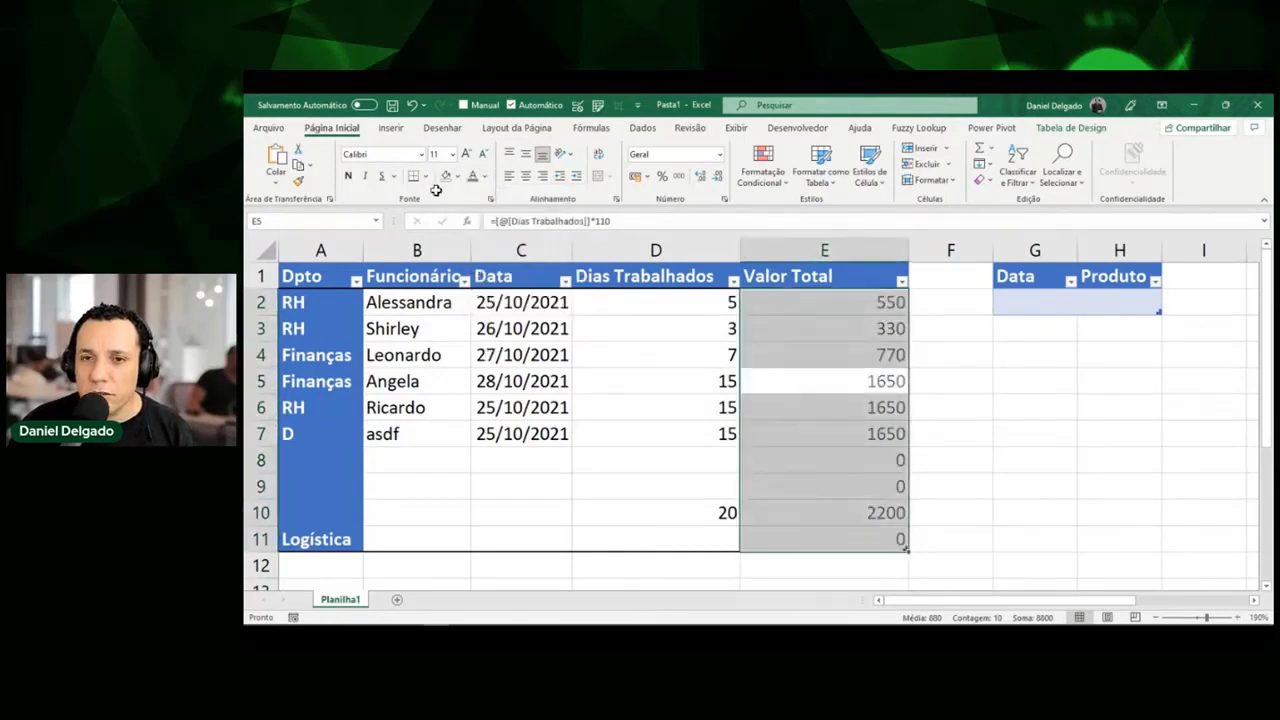
left_click(366, 178)
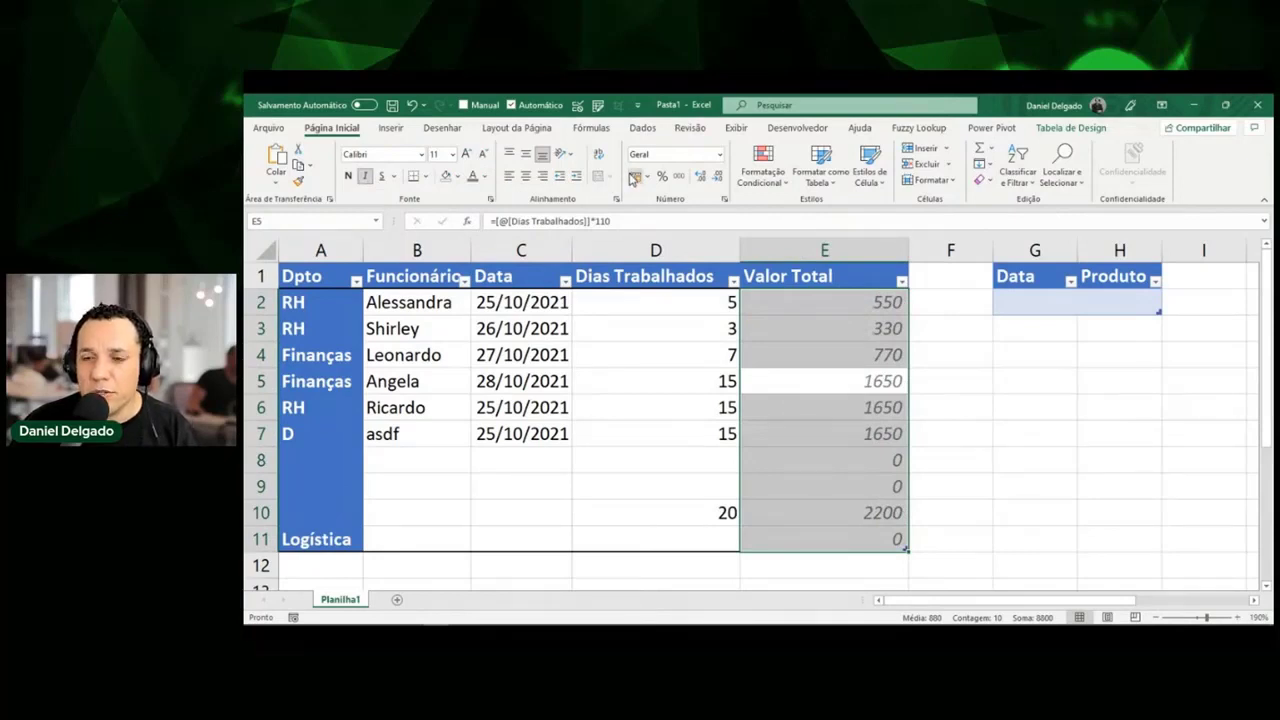
left_click(633, 177)
left_click(764, 387)
left_click(700, 391)
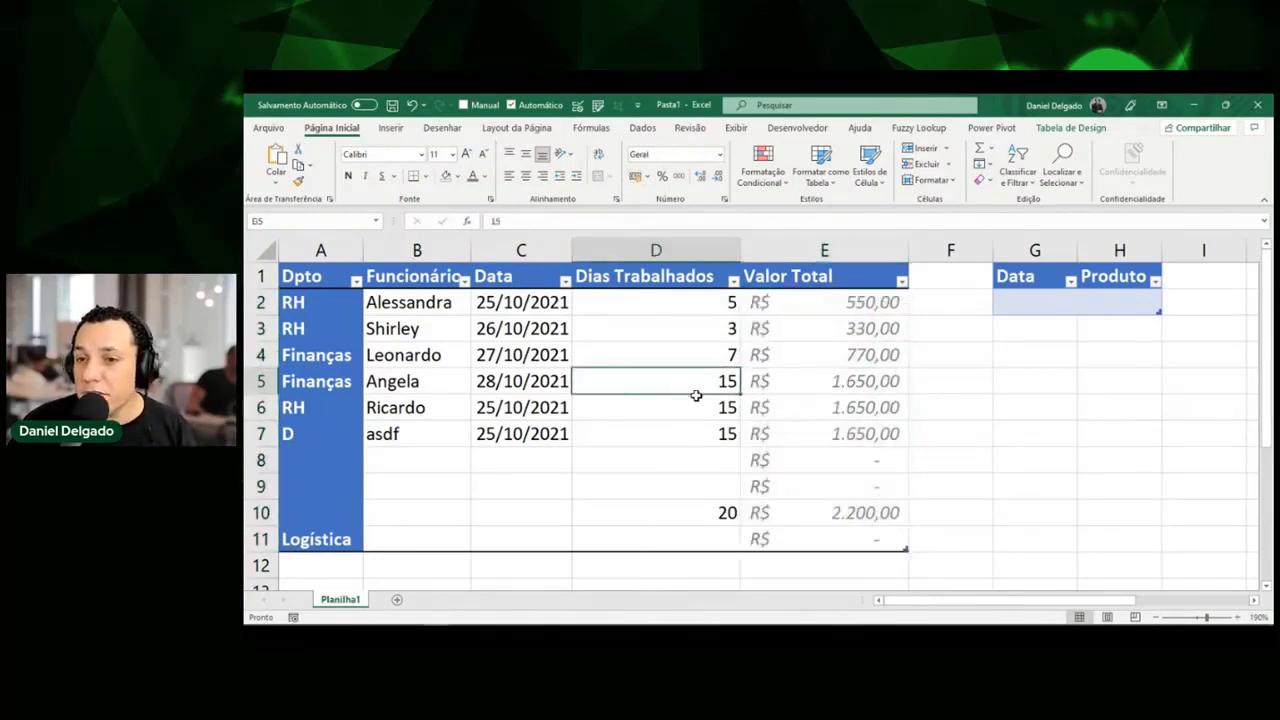
Undo to restore table row 12, then select E5 and bring up Table Design.
left_click(812, 422)
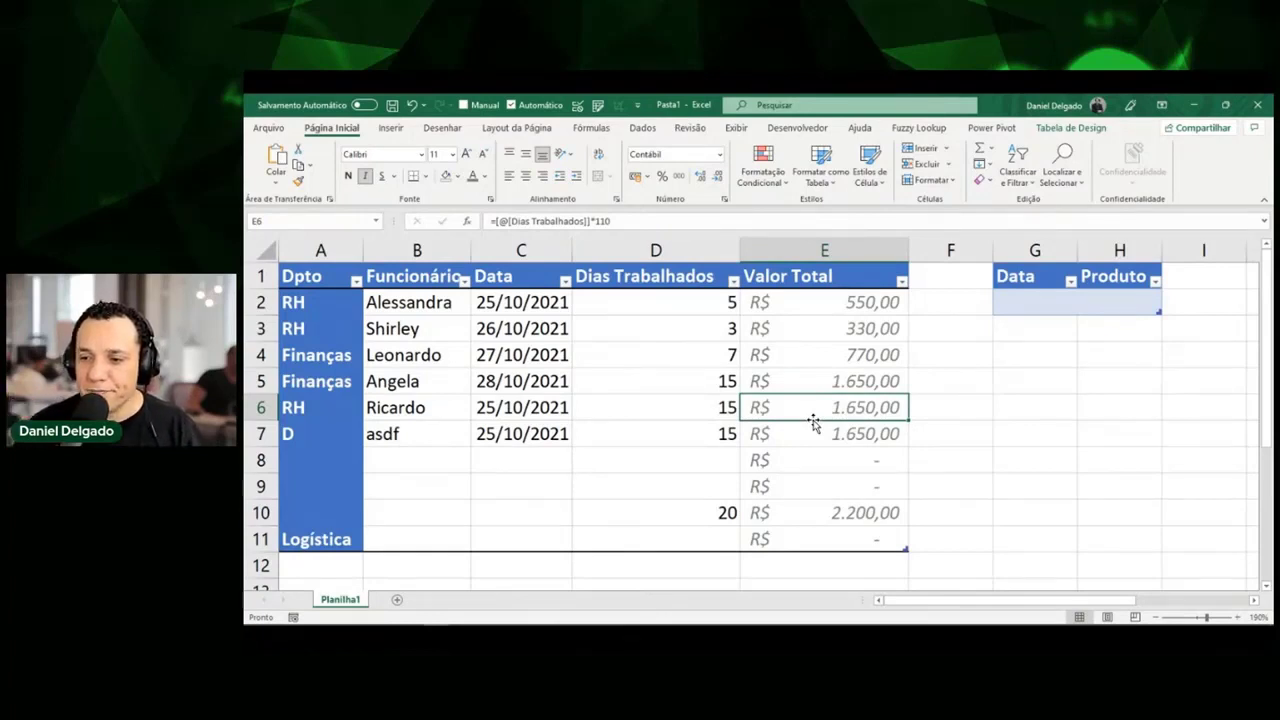
key("ctrl+z")
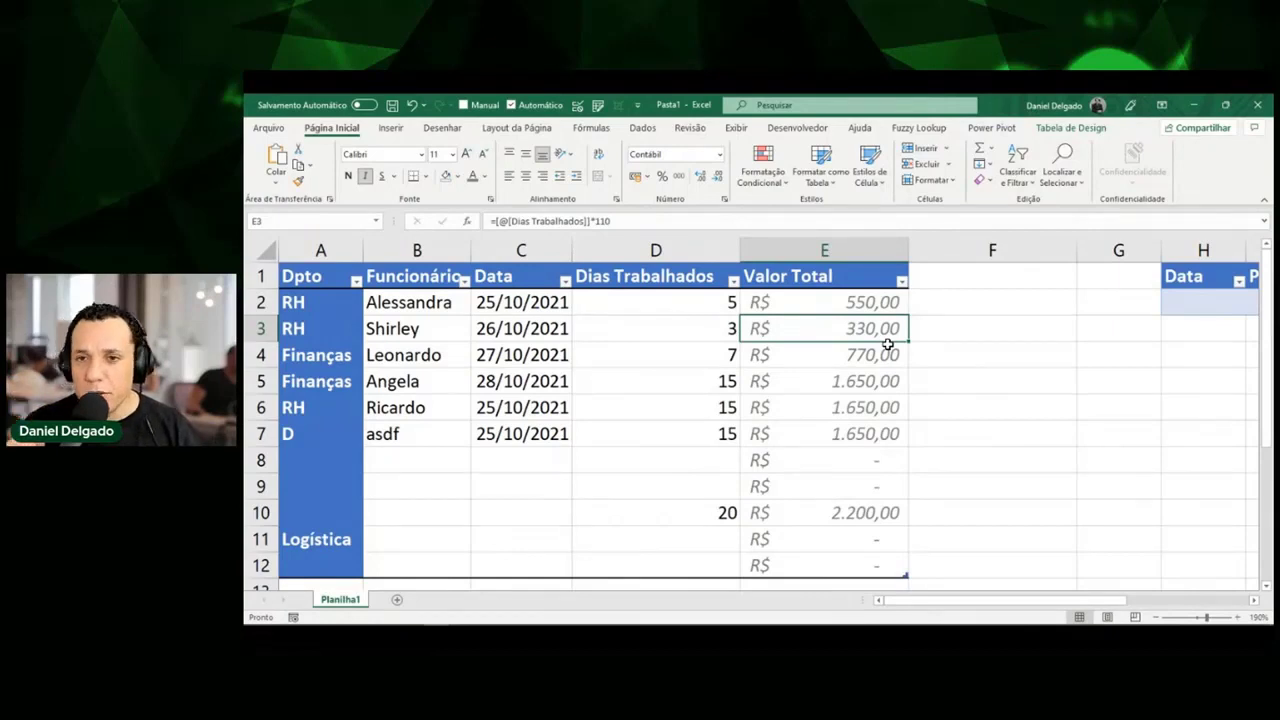
left_click(793, 383)
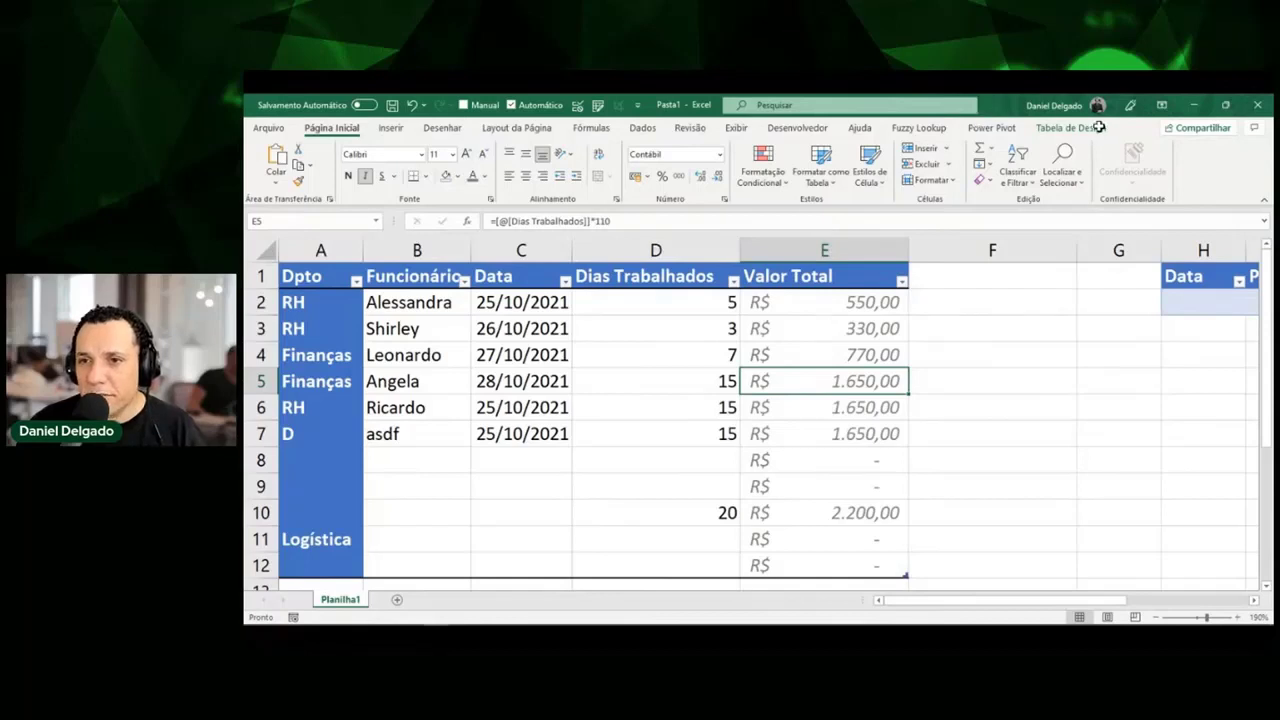
left_click(1070, 128)
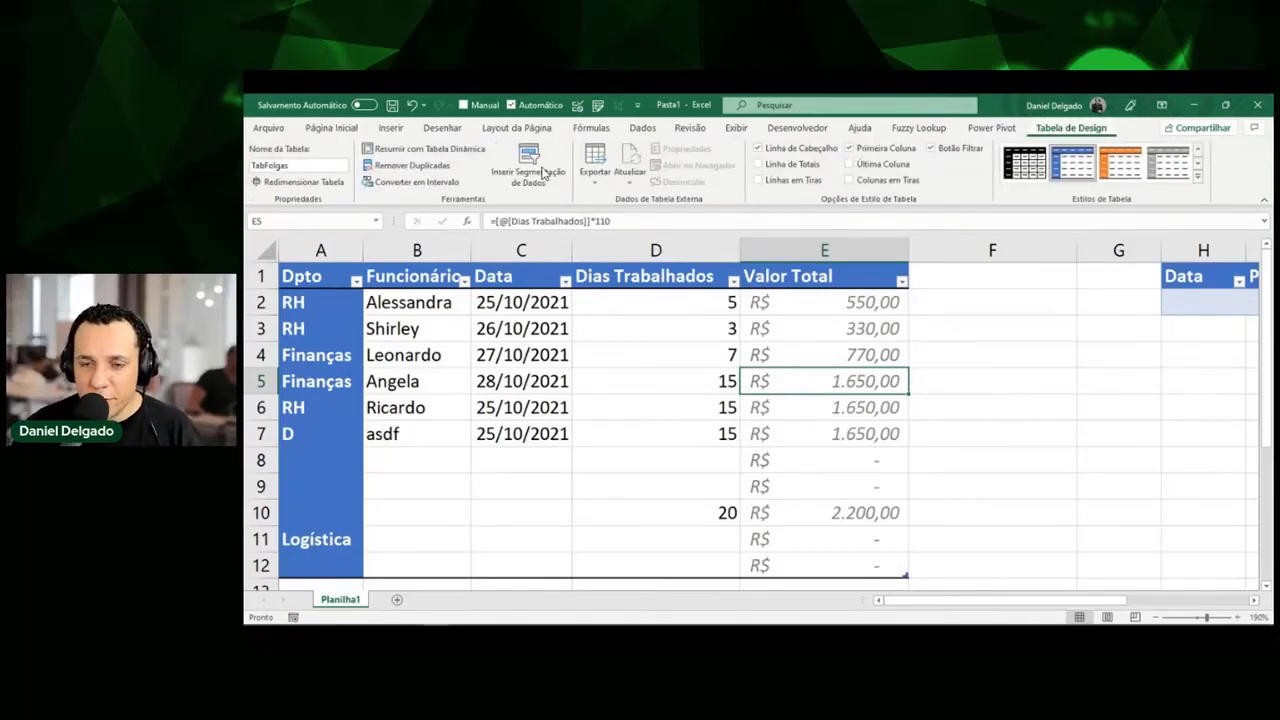
Annotate the slicer feature on screen, clear the drawings, and start inserting a table slicer.
key("ctrl+shift+d")
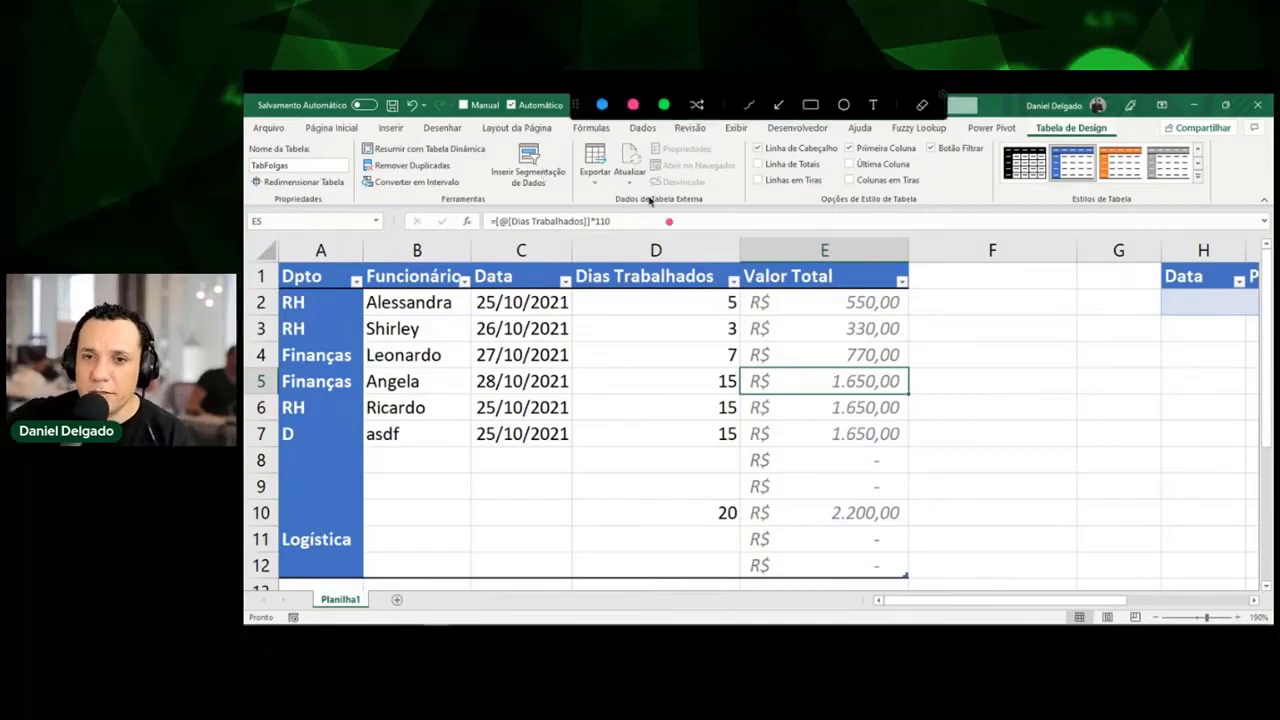
mouse_move(480, 142)
left_mouse_down()
mouse_move(508, 124)
mouse_move(576, 160)
mouse_move(513, 202)
mouse_move(470, 160)
mouse_move(480, 135)
left_mouse_up()
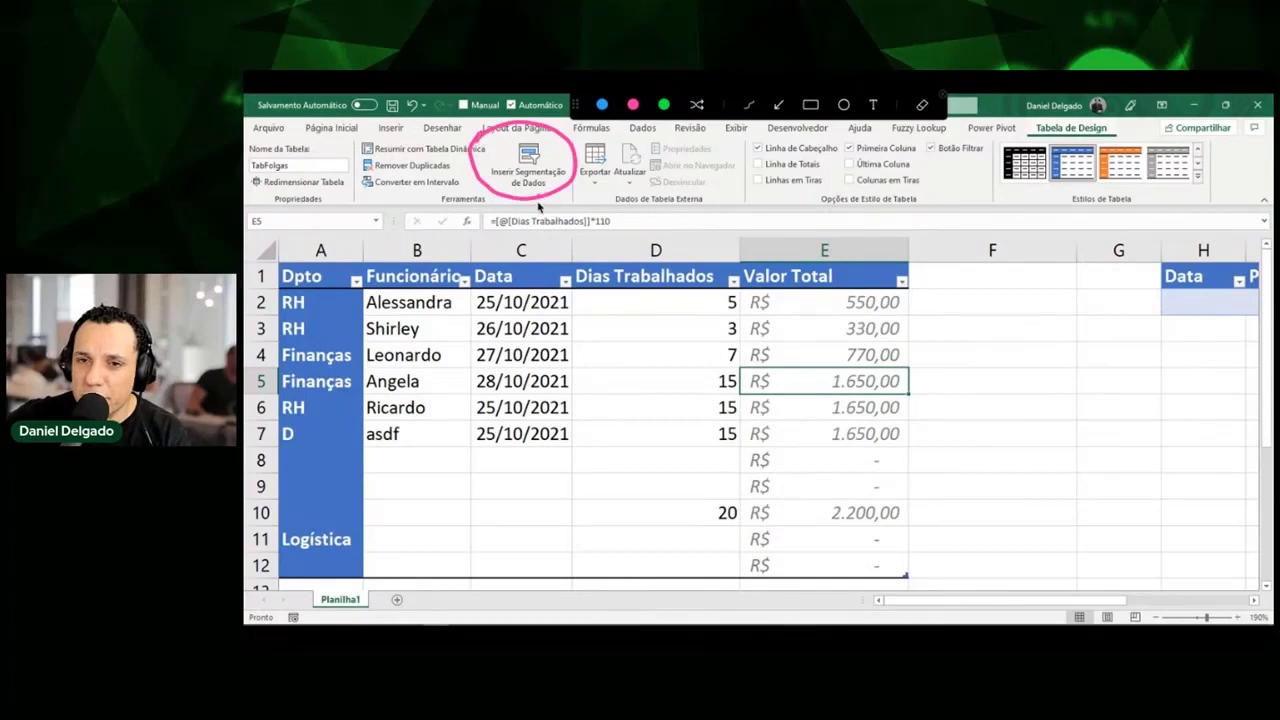
mouse_move(538, 198)
left_mouse_down()
mouse_move(540, 268)
mouse_move(526, 251)
mouse_move(555, 252)
left_mouse_up()
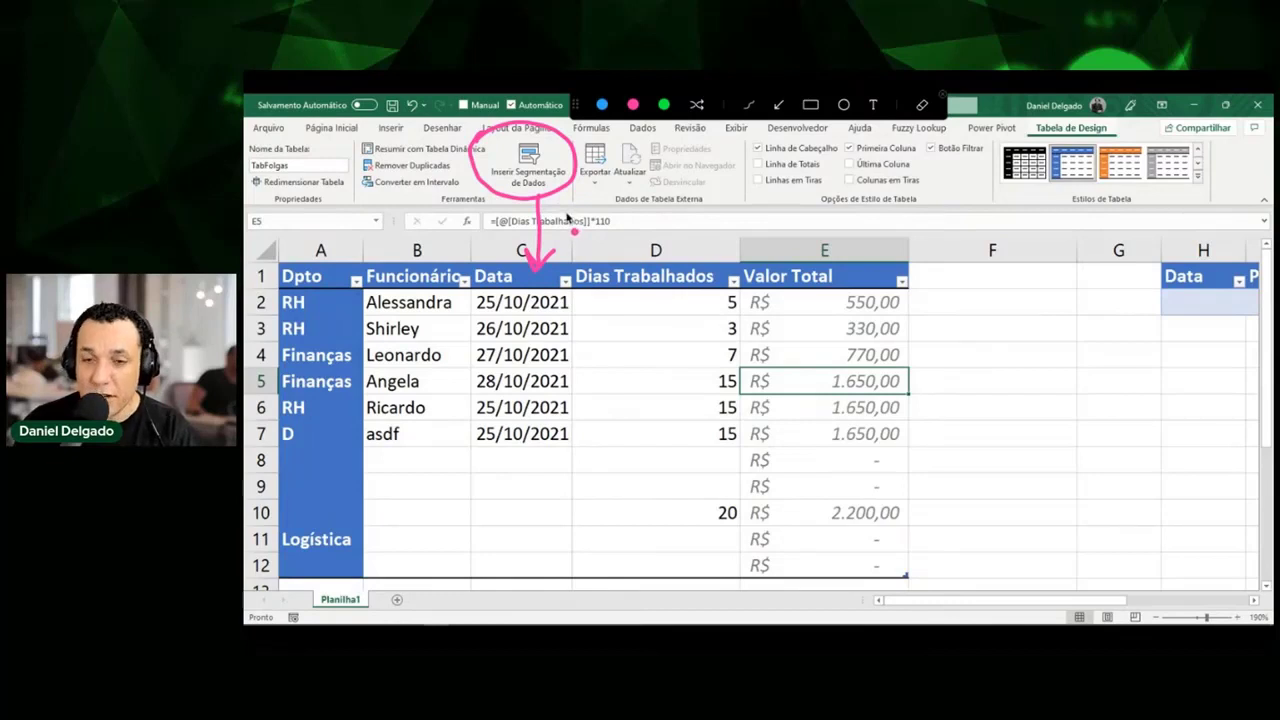
key("Escape")
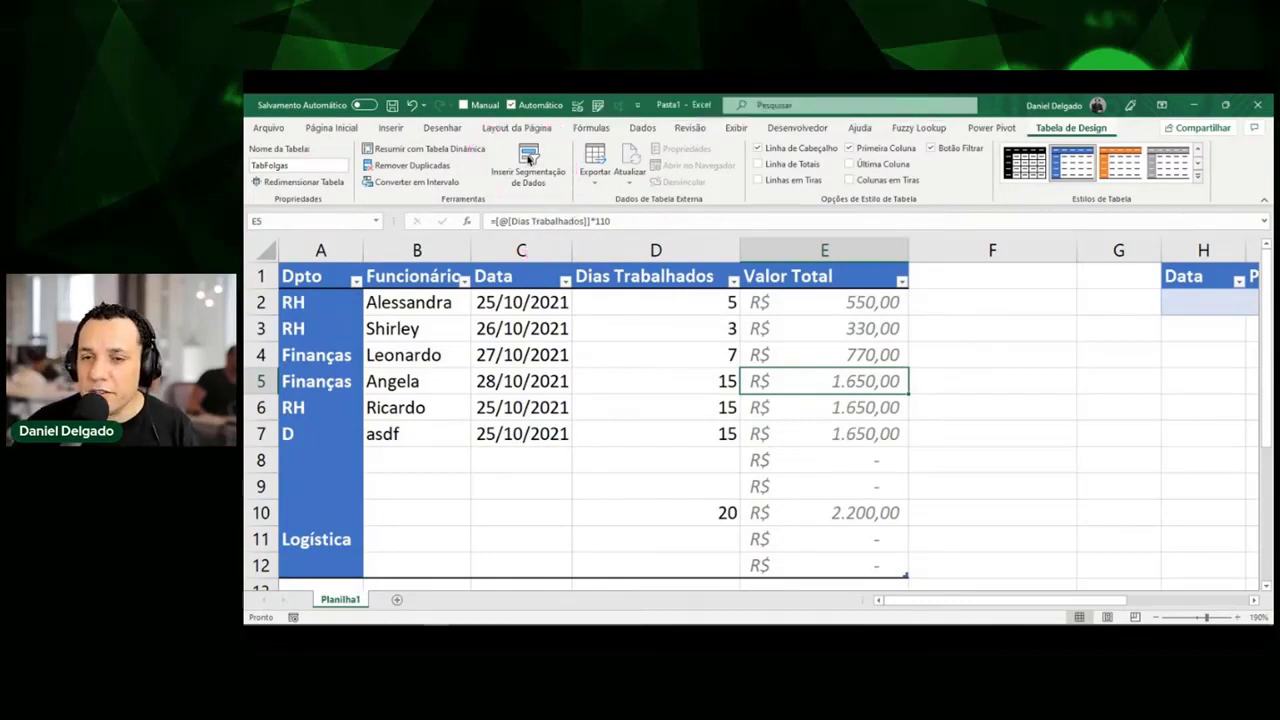
left_click(530, 160)
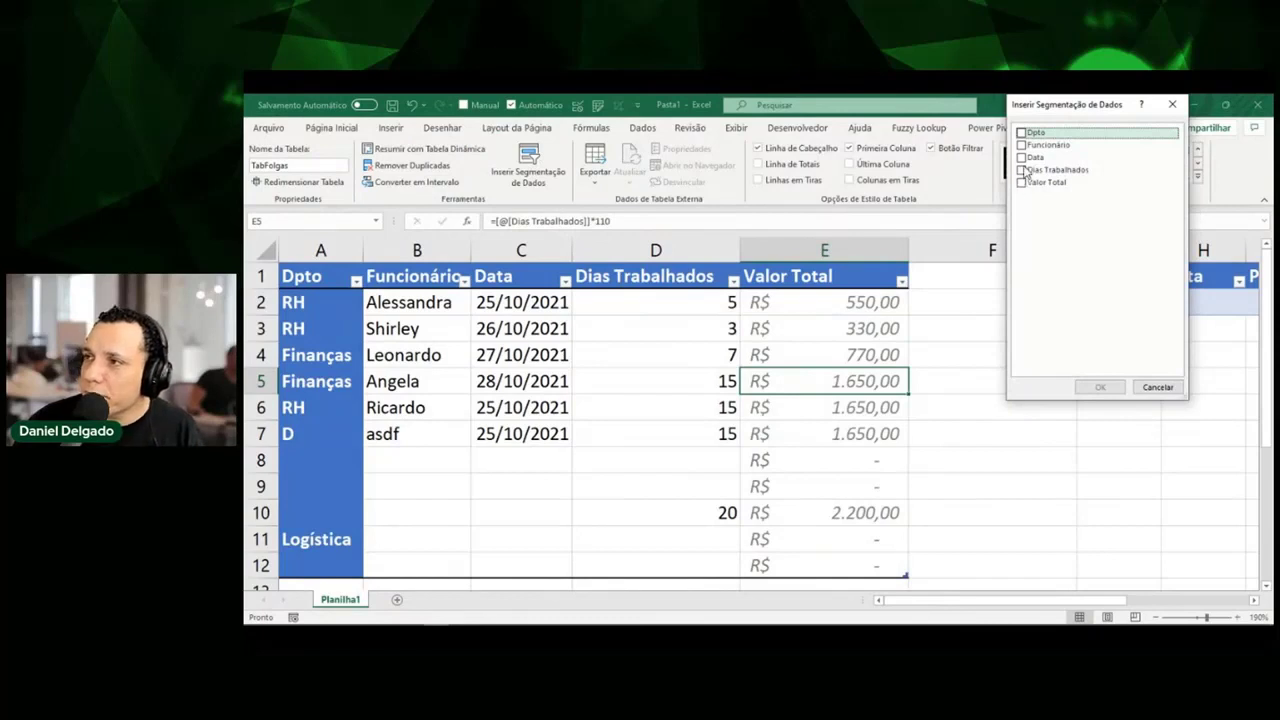
Create a Funcionário slicer, move it to column F and enlarge it to about 4,14 × 4,36 cm.
left_click(1021, 145)
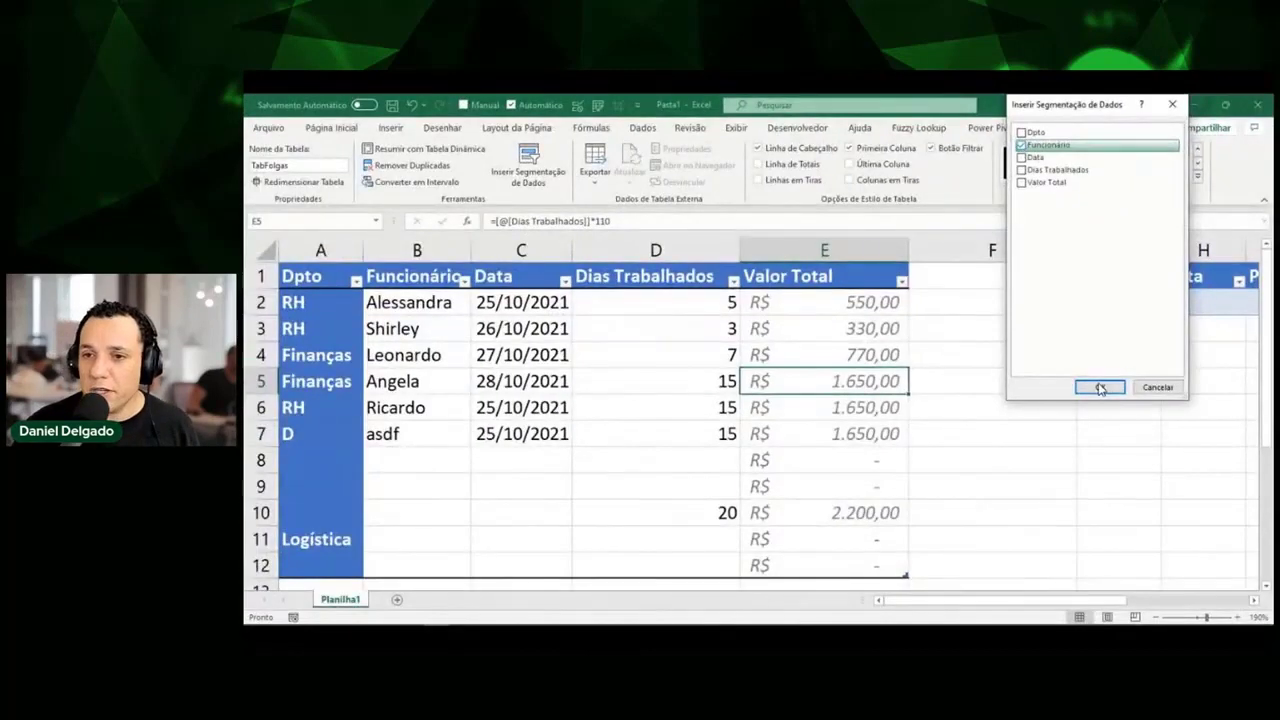
left_click(1105, 386)
left_click_drag(749, 278, 990, 292)
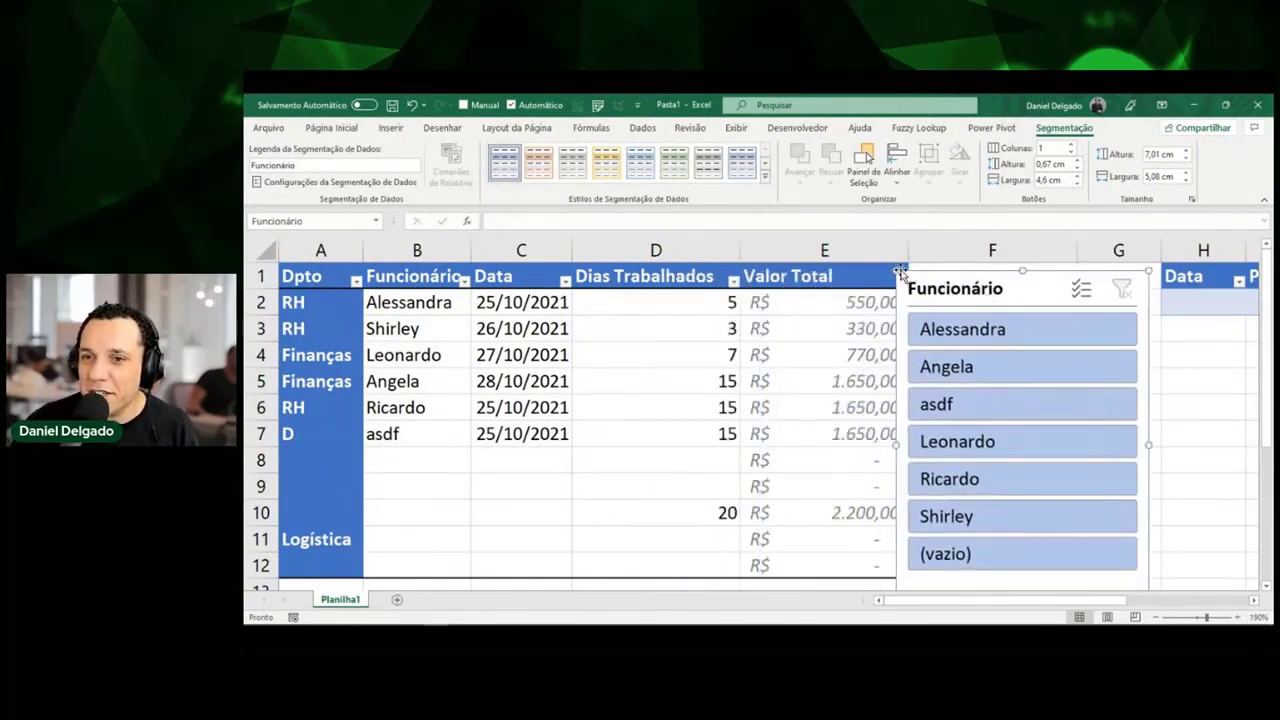
left_click_drag(901, 271, 972, 288)
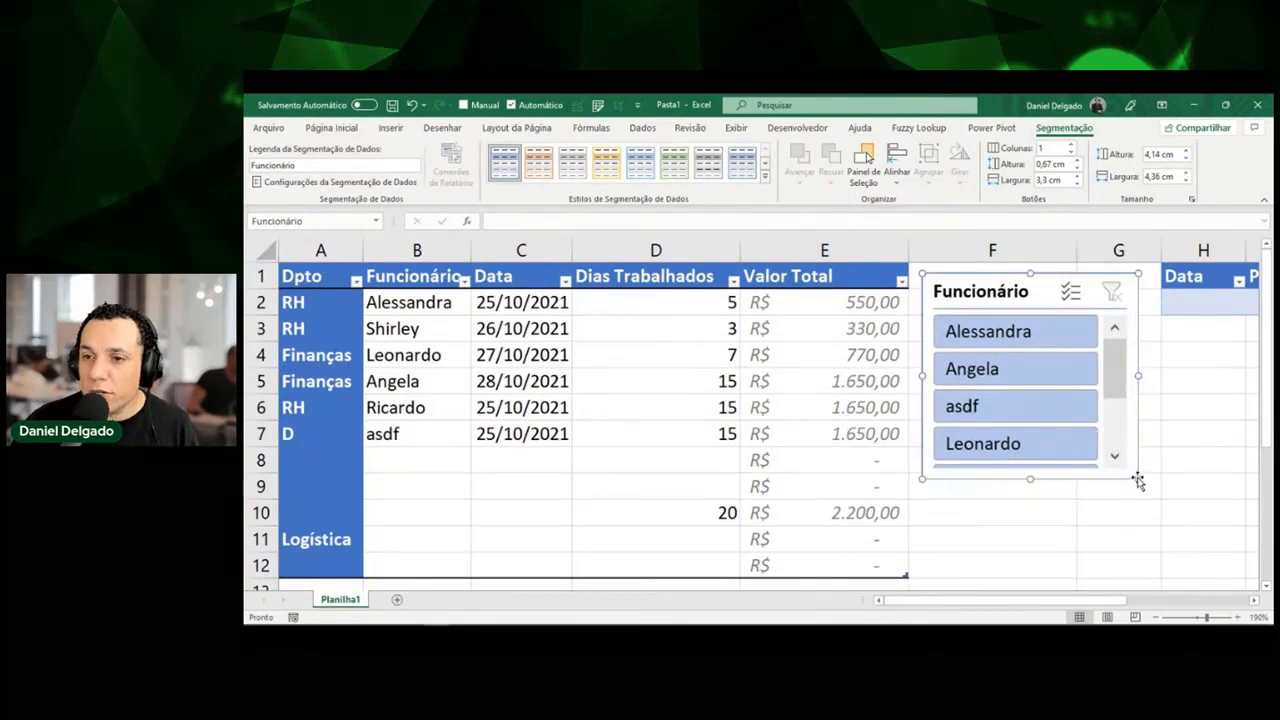
left_click_drag(1138, 479, 1180, 520)
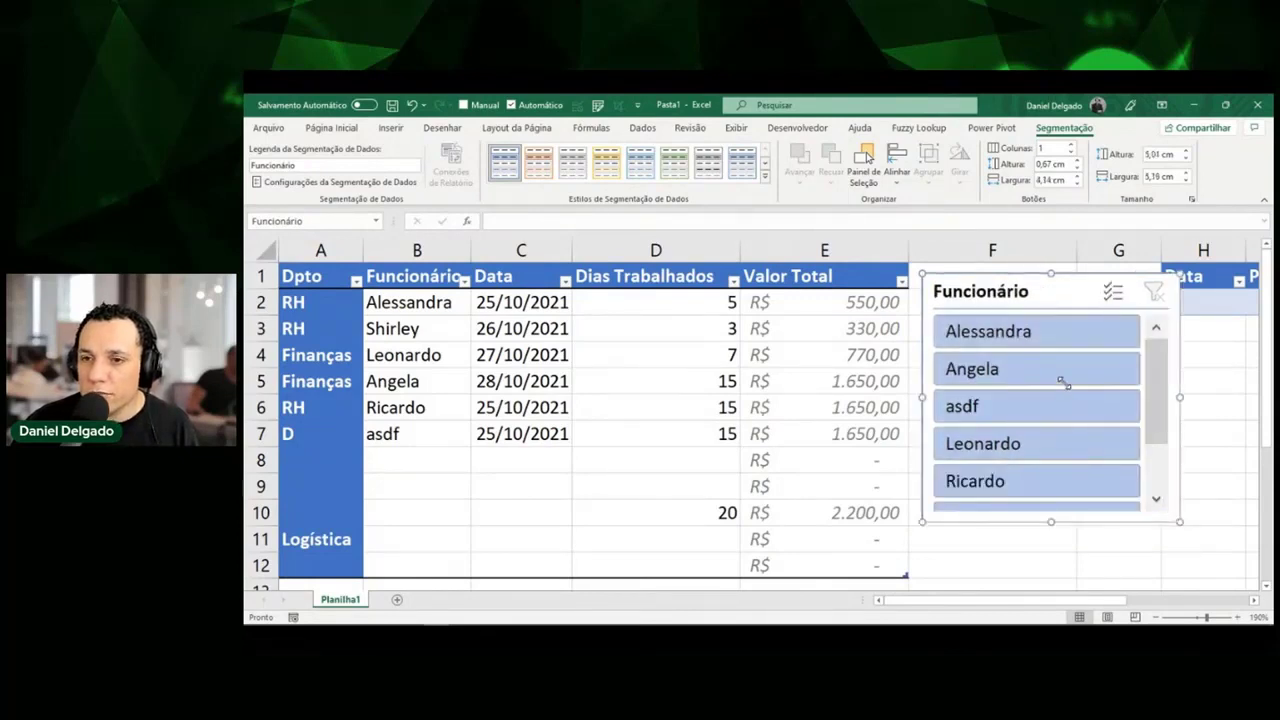
Filter the slicer by Angela, Alessandra, Leonardo and Ricardo, then clear the Funcionário filter.
left_click(1063, 386)
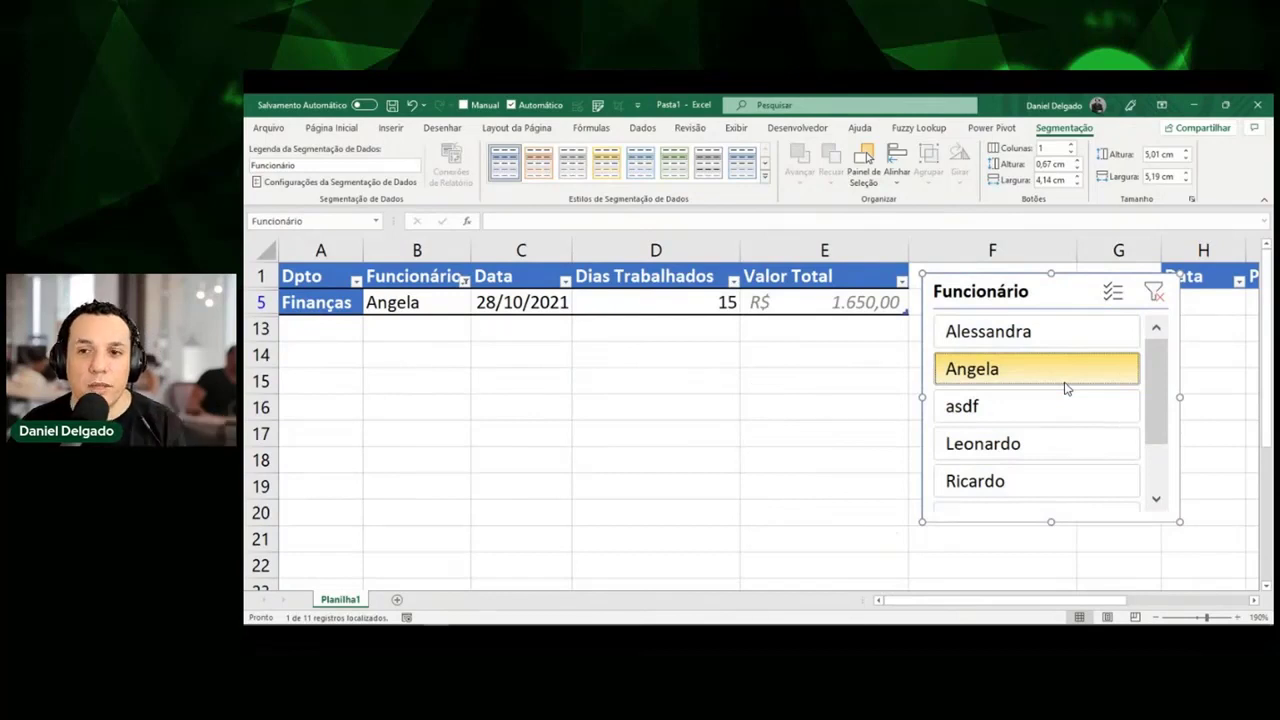
left_click(1079, 337)
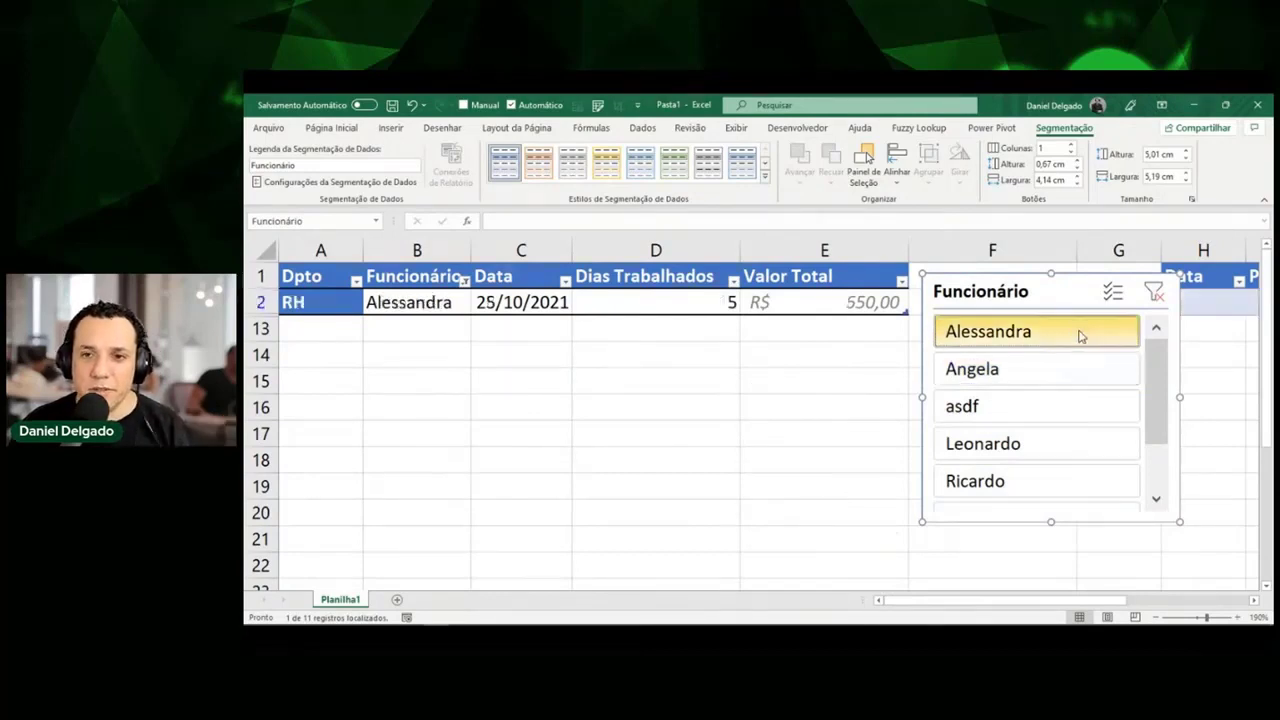
left_click(1064, 442)
left_click(1063, 482, "ctrl")
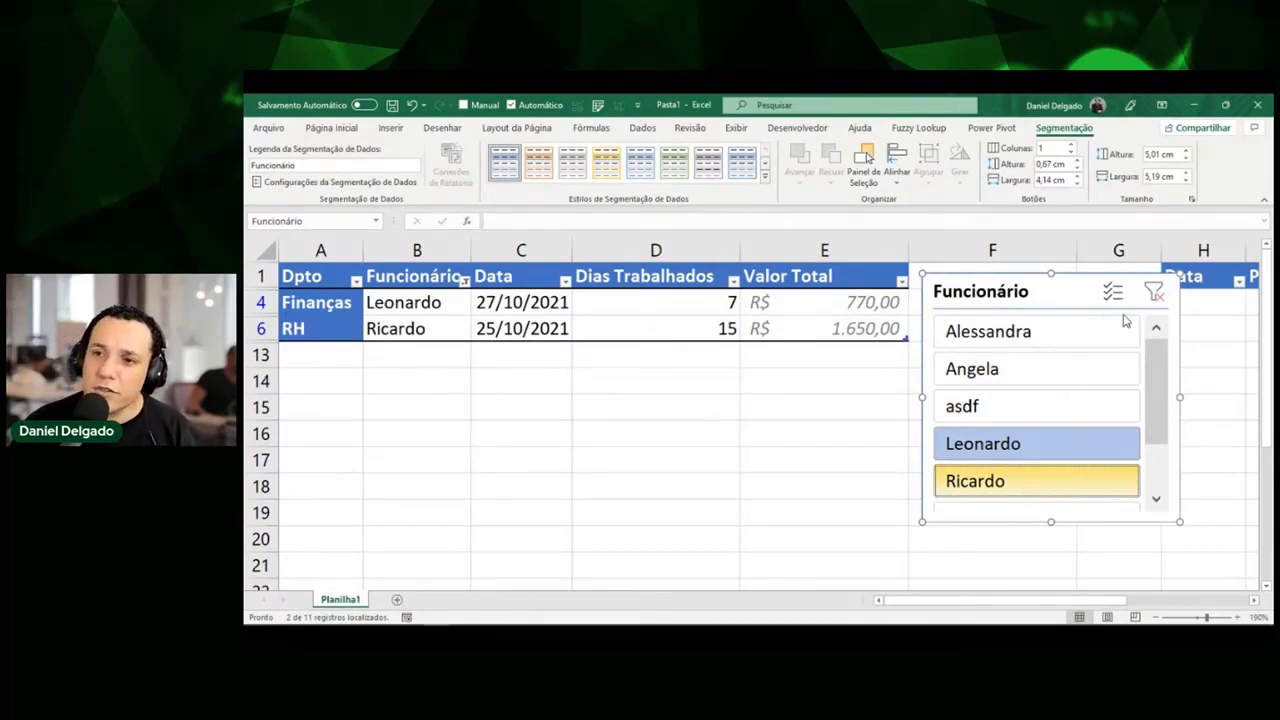
left_click(1155, 292)
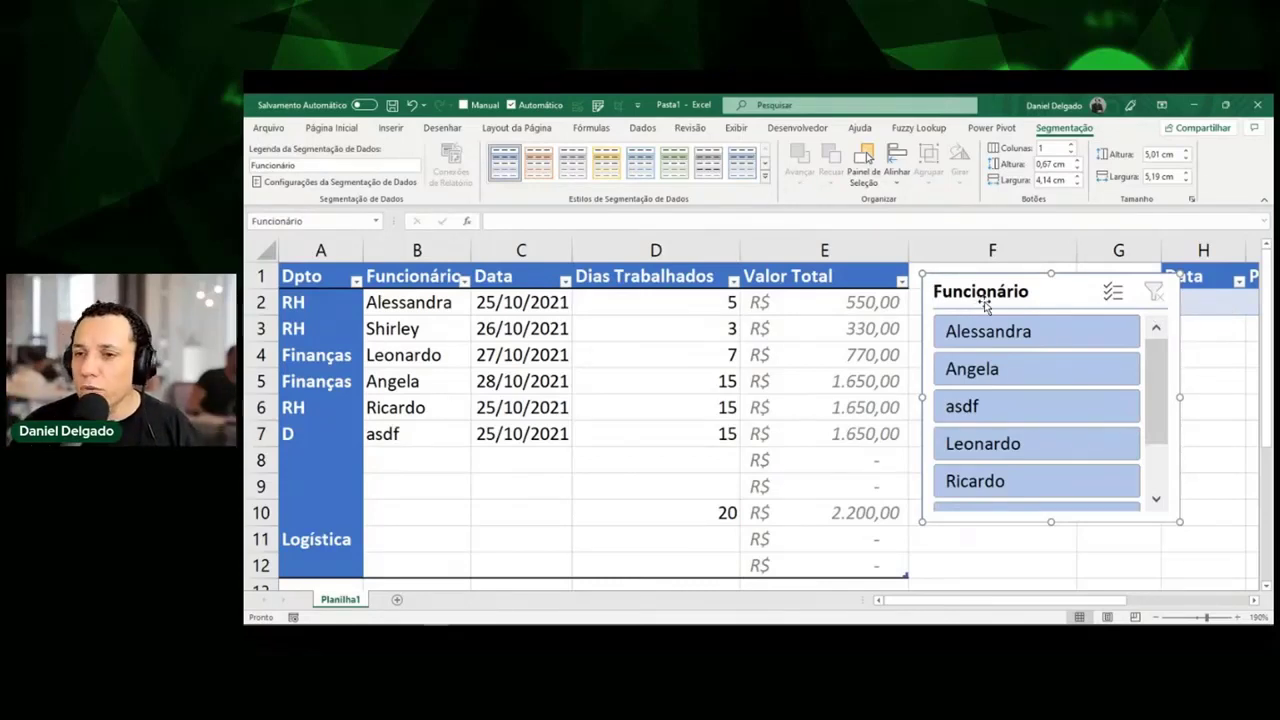
Delete the Funcionário slicer and shorten the blank row 1 above the table.
left_click_drag(984, 297, 823, 304)
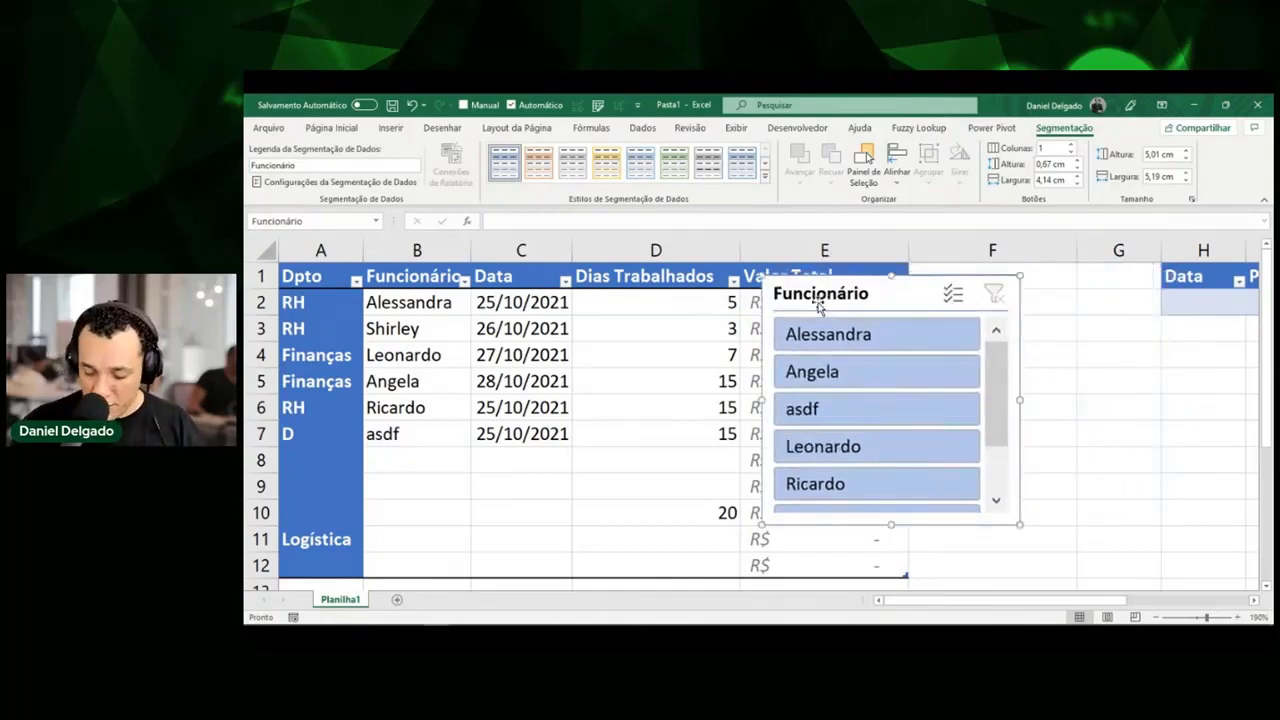
key("Delete")
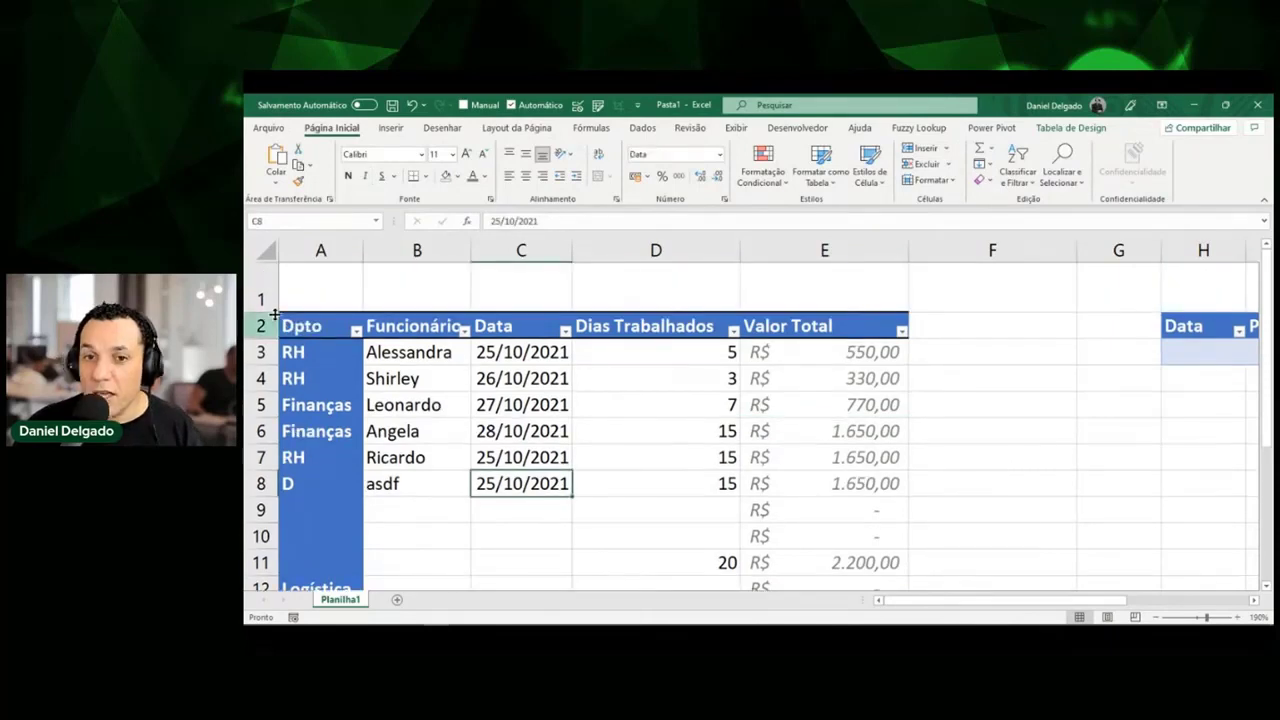
left_click_drag(273, 312, 281, 299)
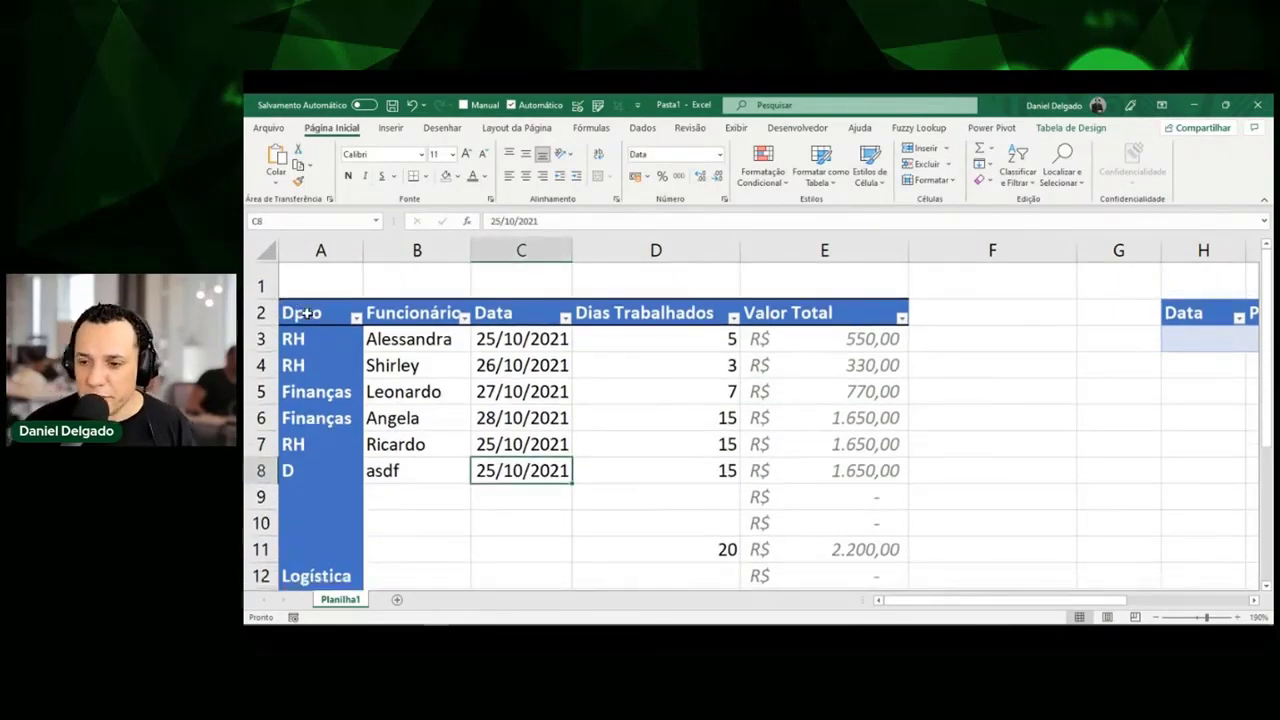
Add a new table row by pressing Tab in the last Valor Total cell, E13.
left_click(764, 421)
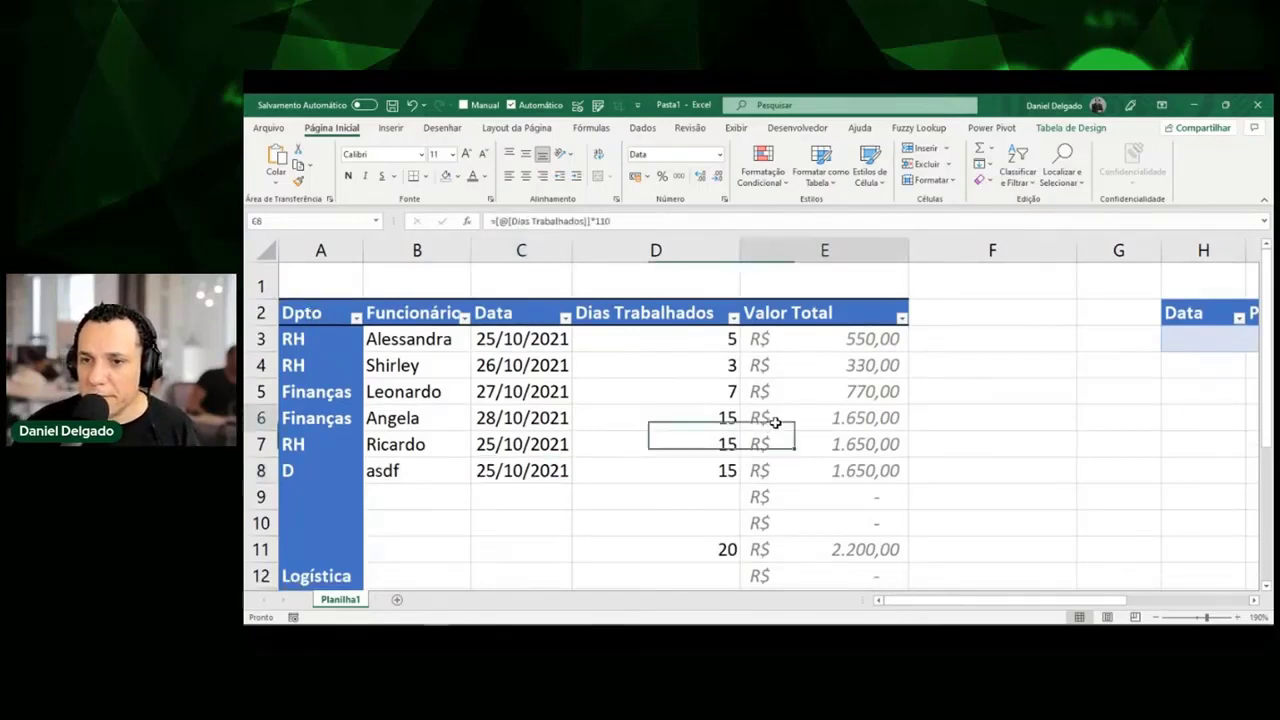
scroll(766, 420, "down", 2)
left_click(862, 424)
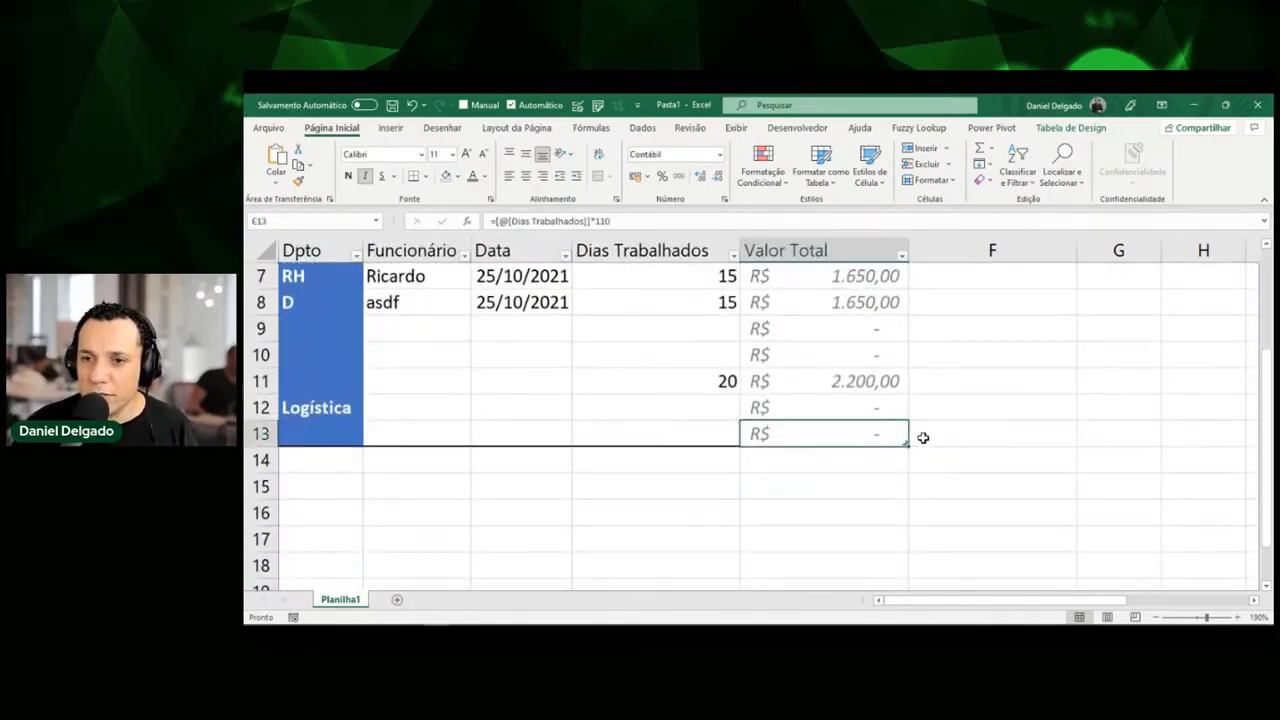
key("Tab")
left_click(874, 457)
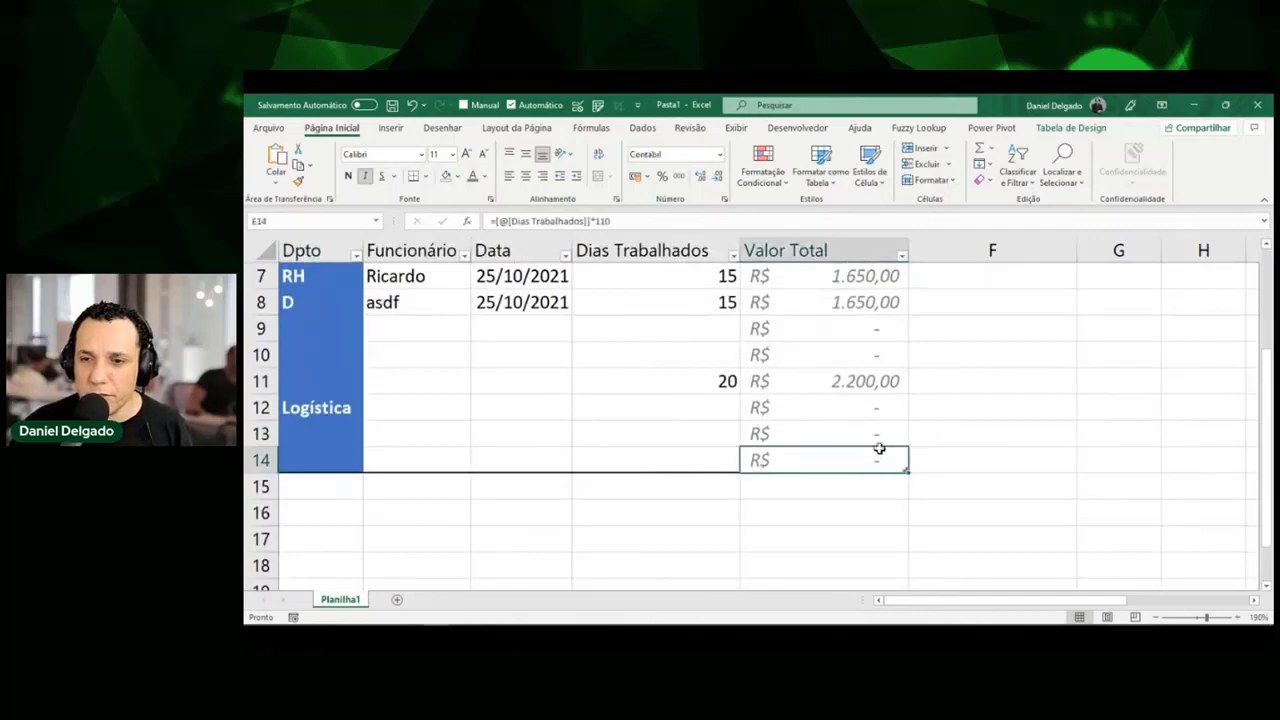
scroll(880, 437, "up", 1)
scroll(892, 424, "up", 1)
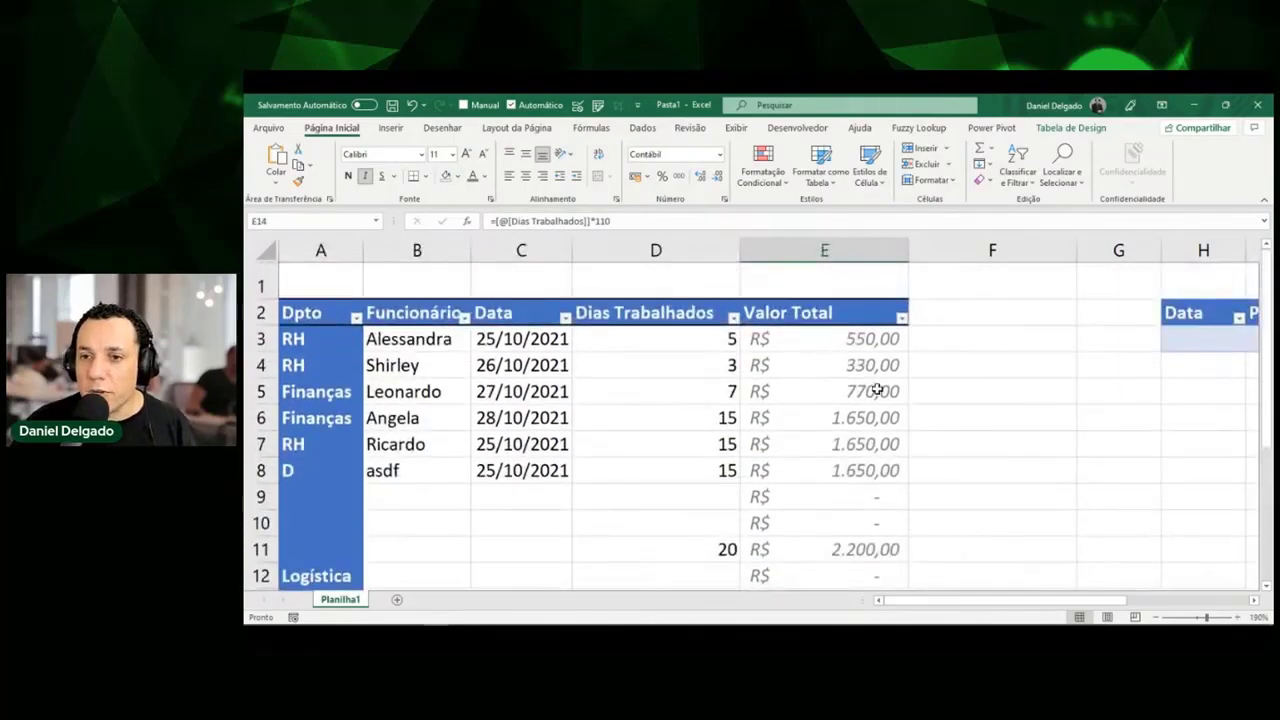
Change the E3 formula's multiplier from 110 to 111 so Valor Total recalculates.
left_click(879, 342)
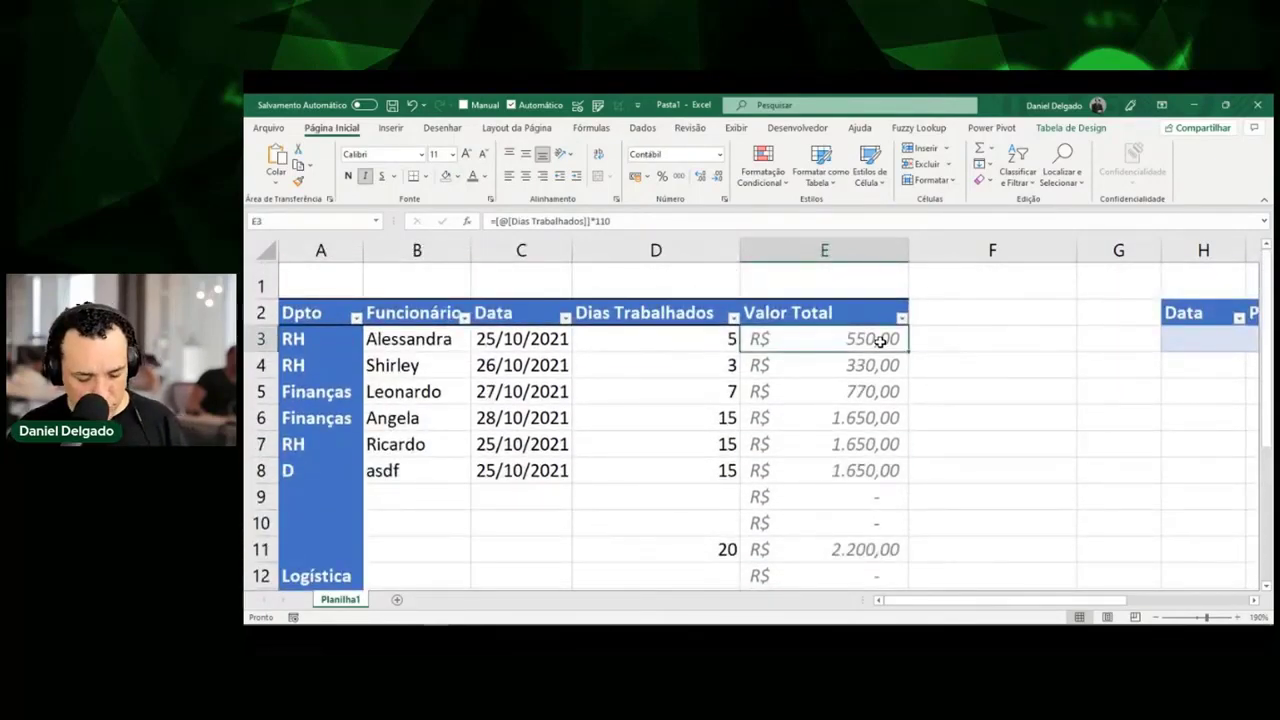
key("F2")
key("BackSpace")
type("1")
key("Return")
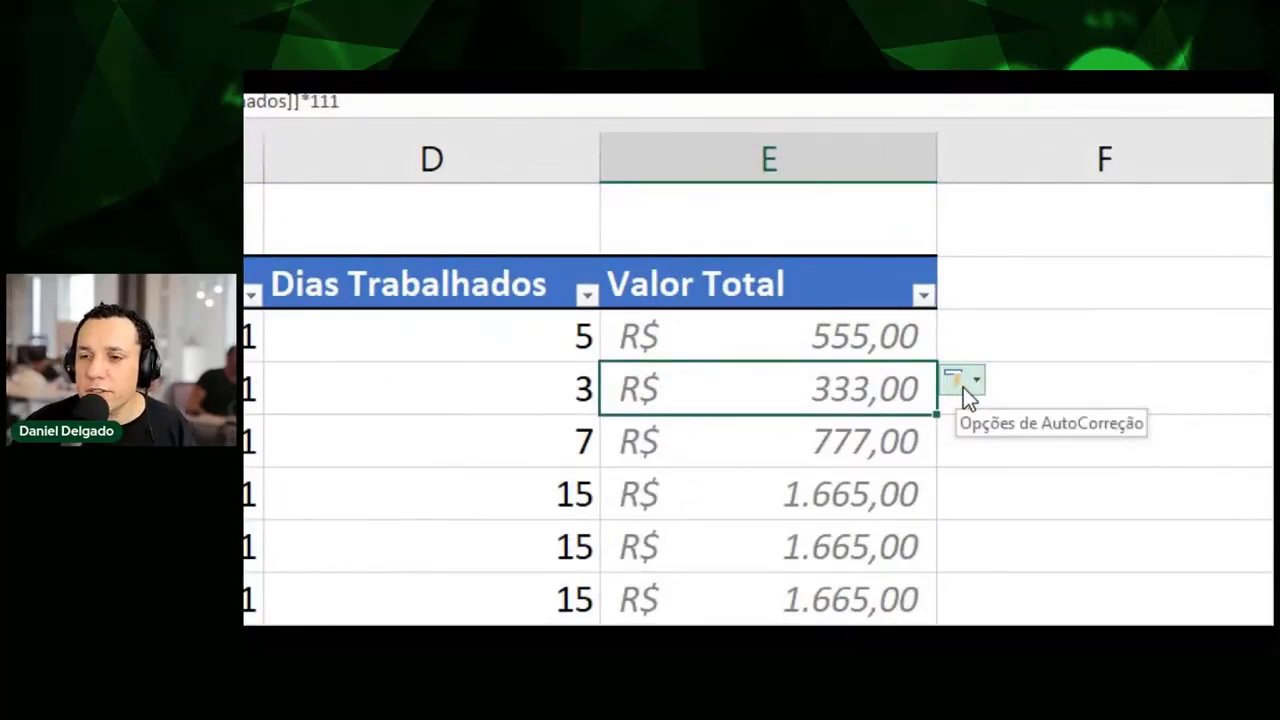
Change the first Valor Total formula's multiplier to 112.
left_click(961, 386)
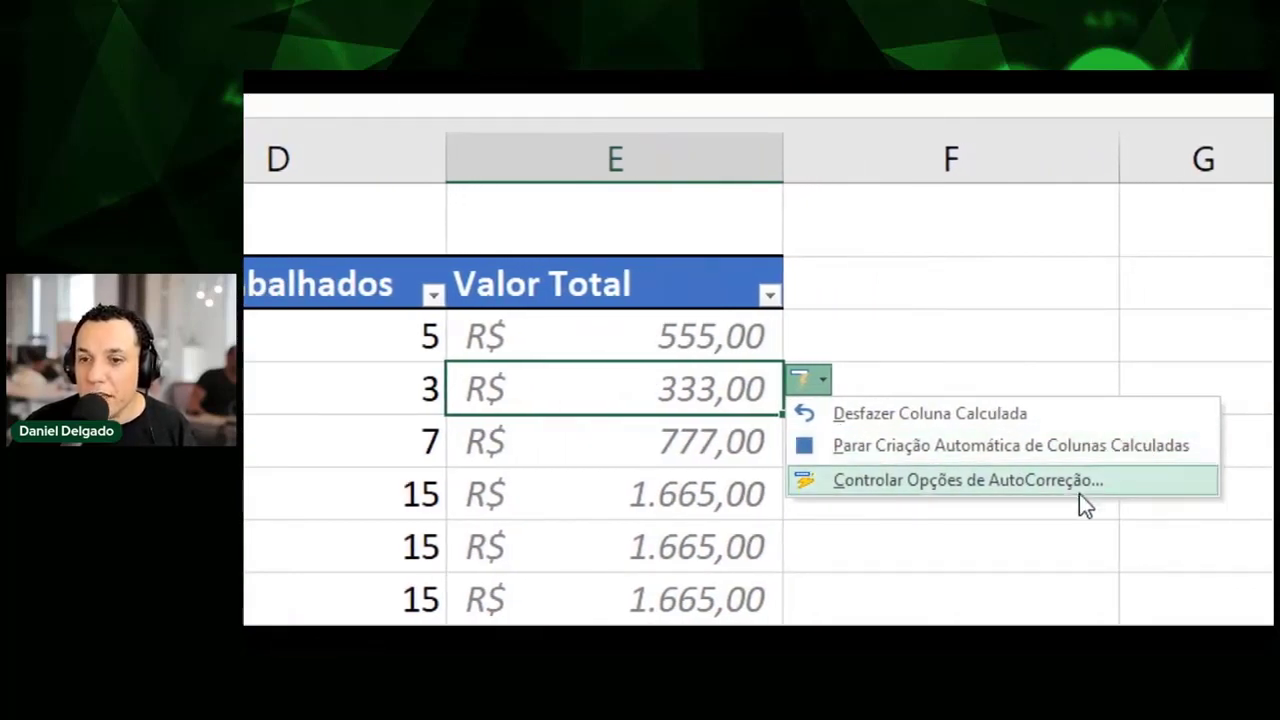
left_click(603, 337)
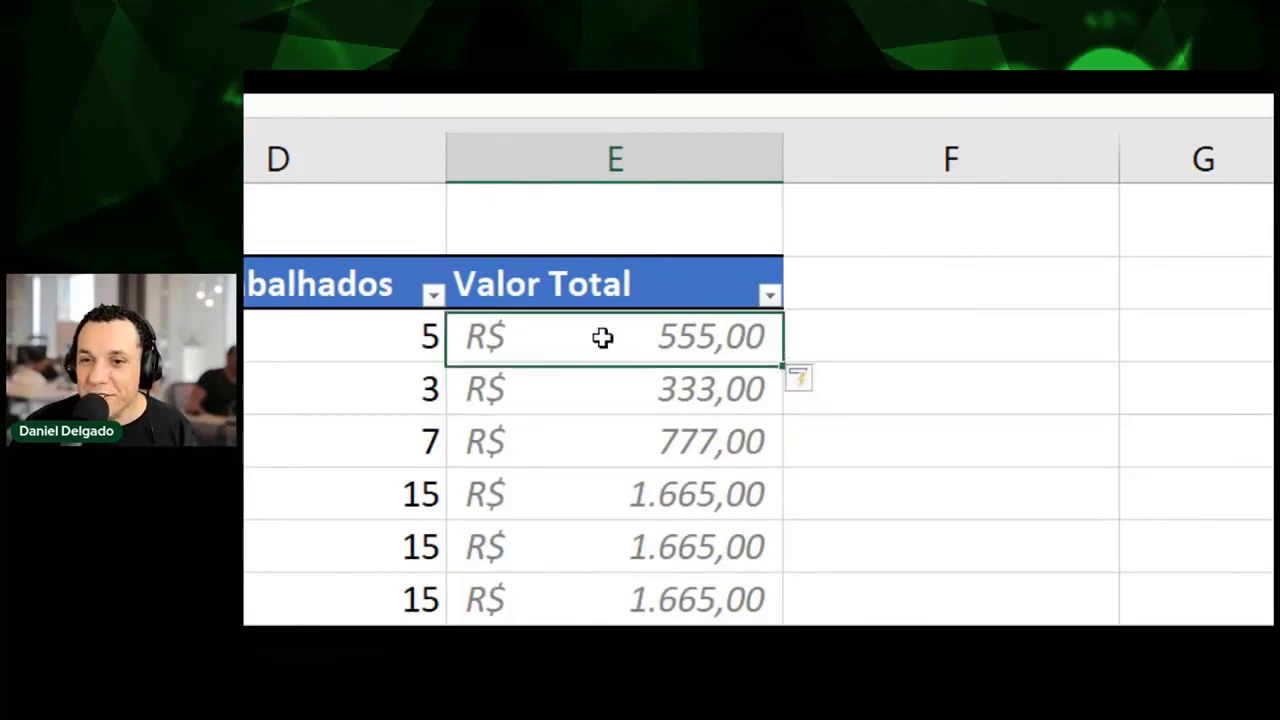
key("F2")
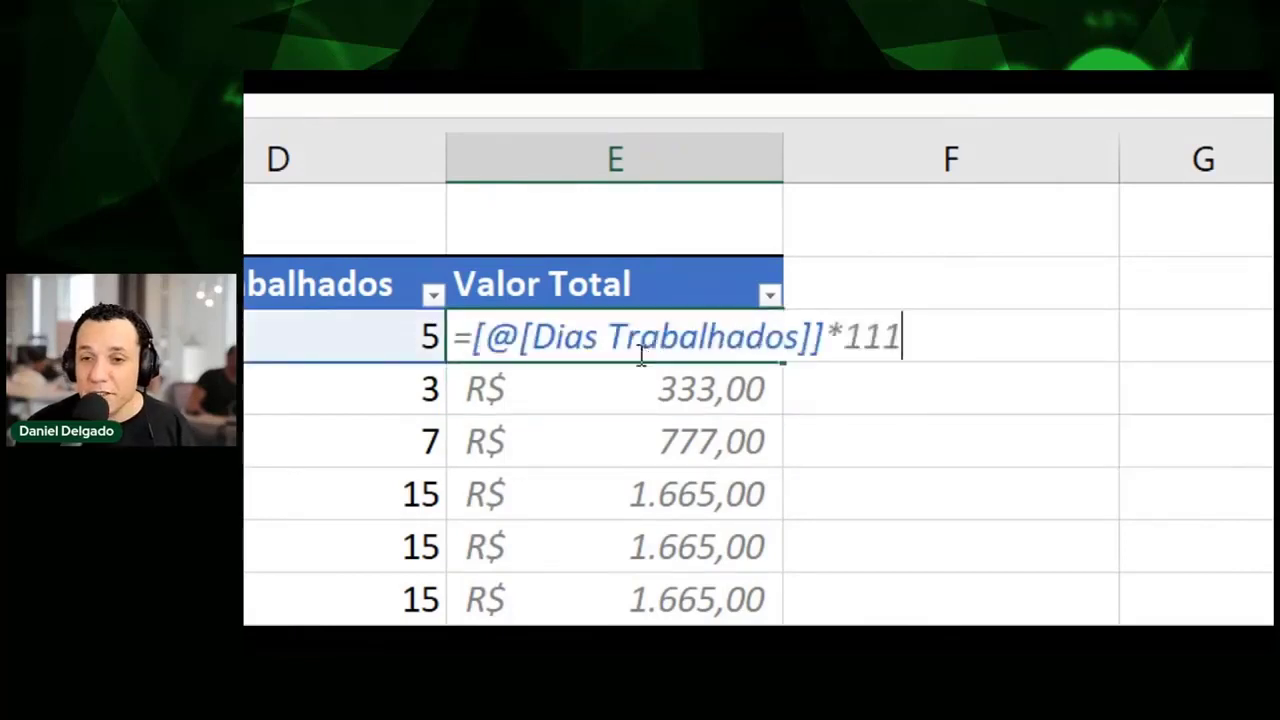
key("BackSpace")
type("2")
key("Return")
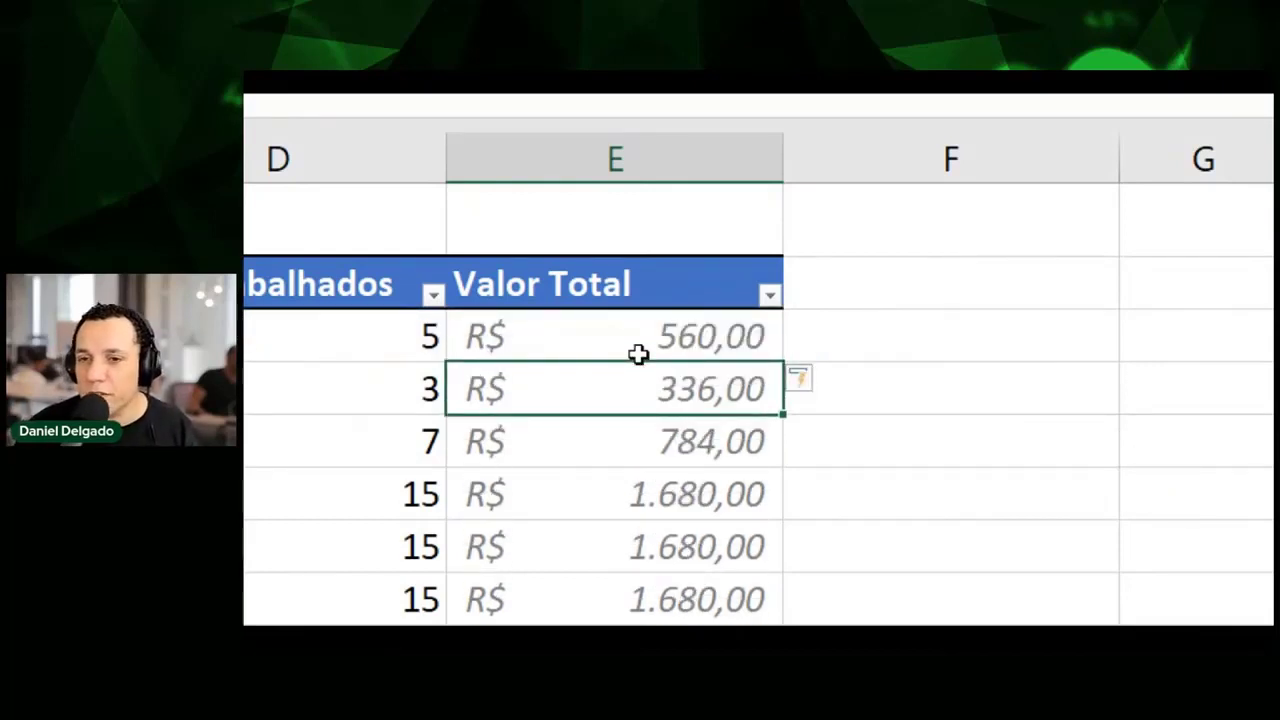
Undo the calculated-column fill, then set only the first cell's multiplier to 113 (565,00).
left_click(809, 378)
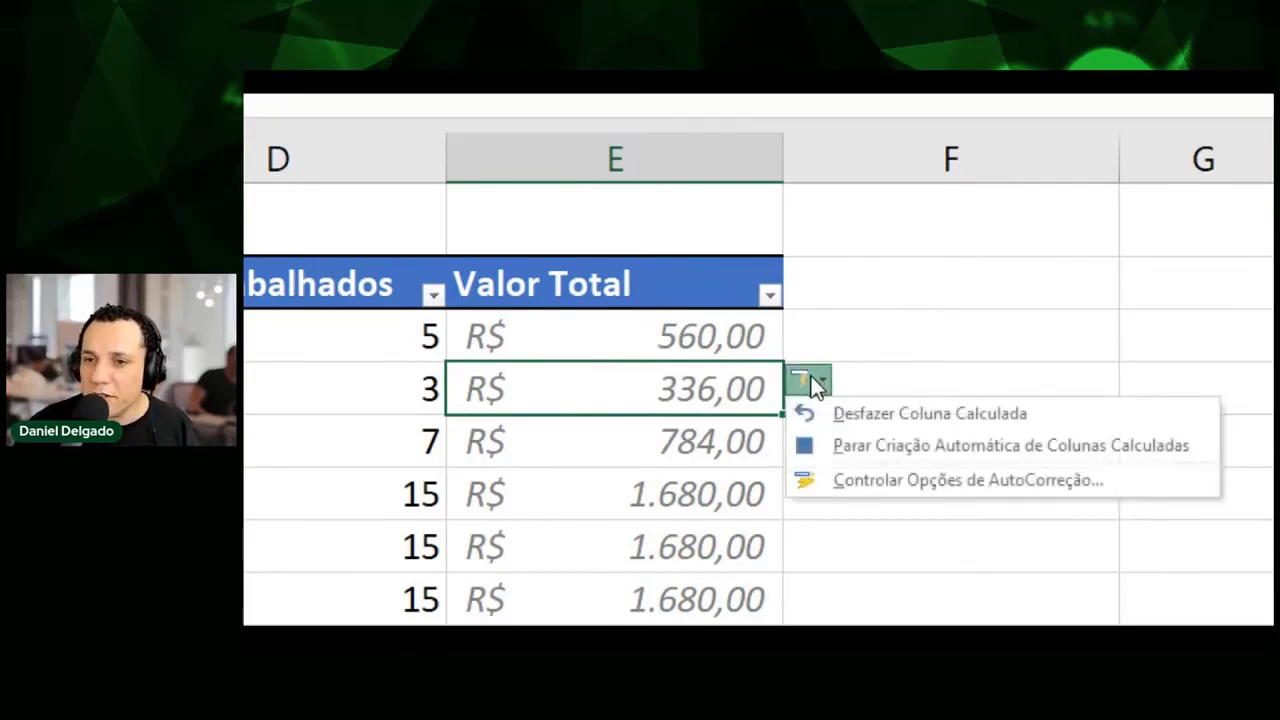
left_click(845, 447)
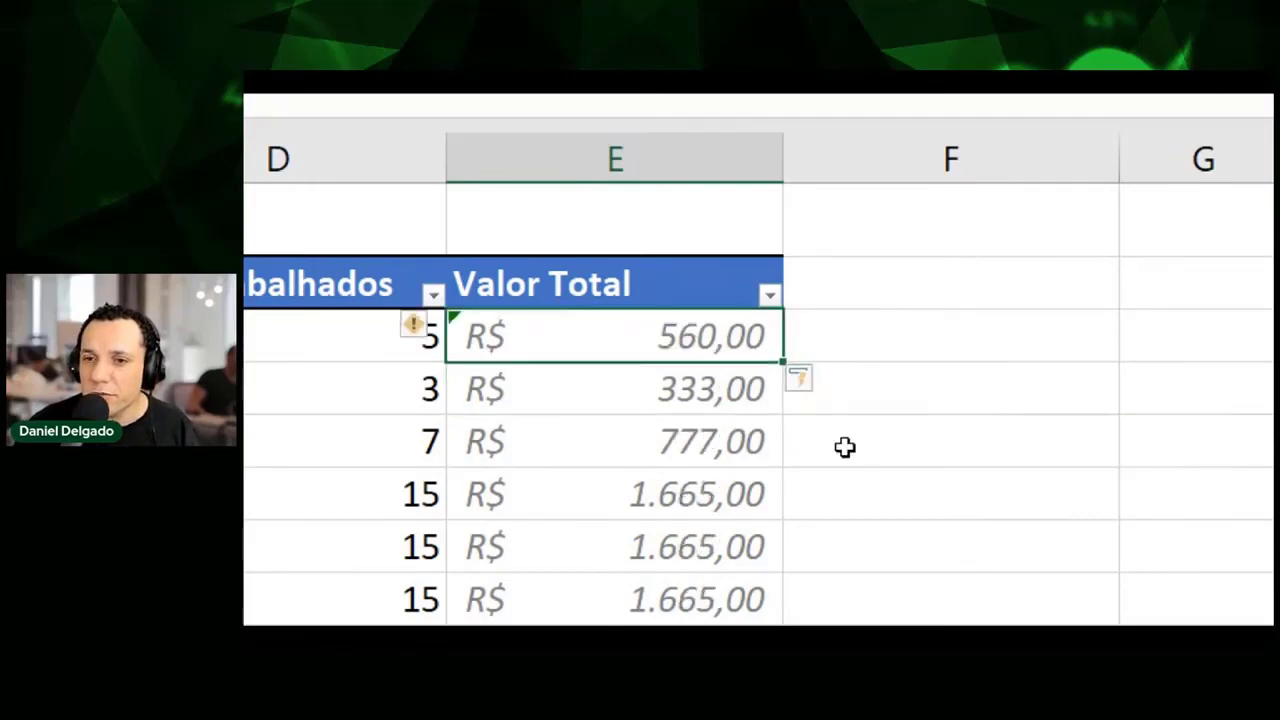
left_click(607, 440)
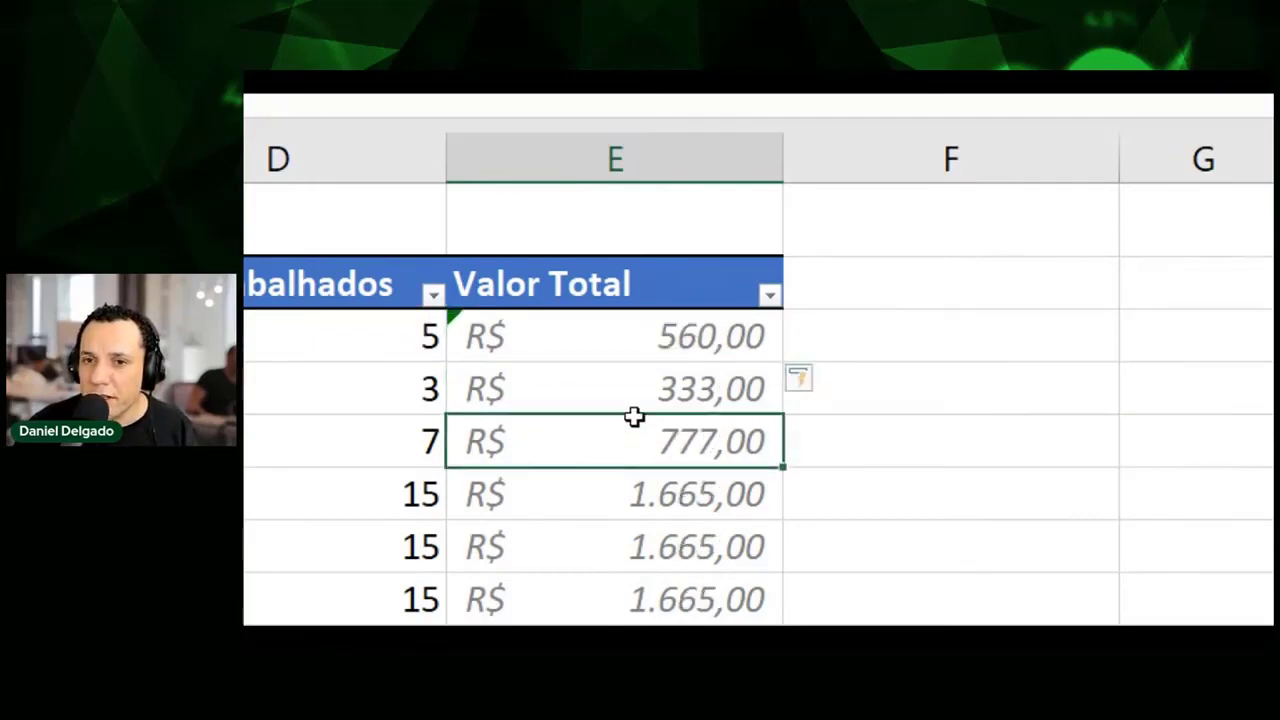
left_click(658, 333)
double_click(660, 334)
left_click_drag(880, 337, 935, 340)
type("3")
key("Return")
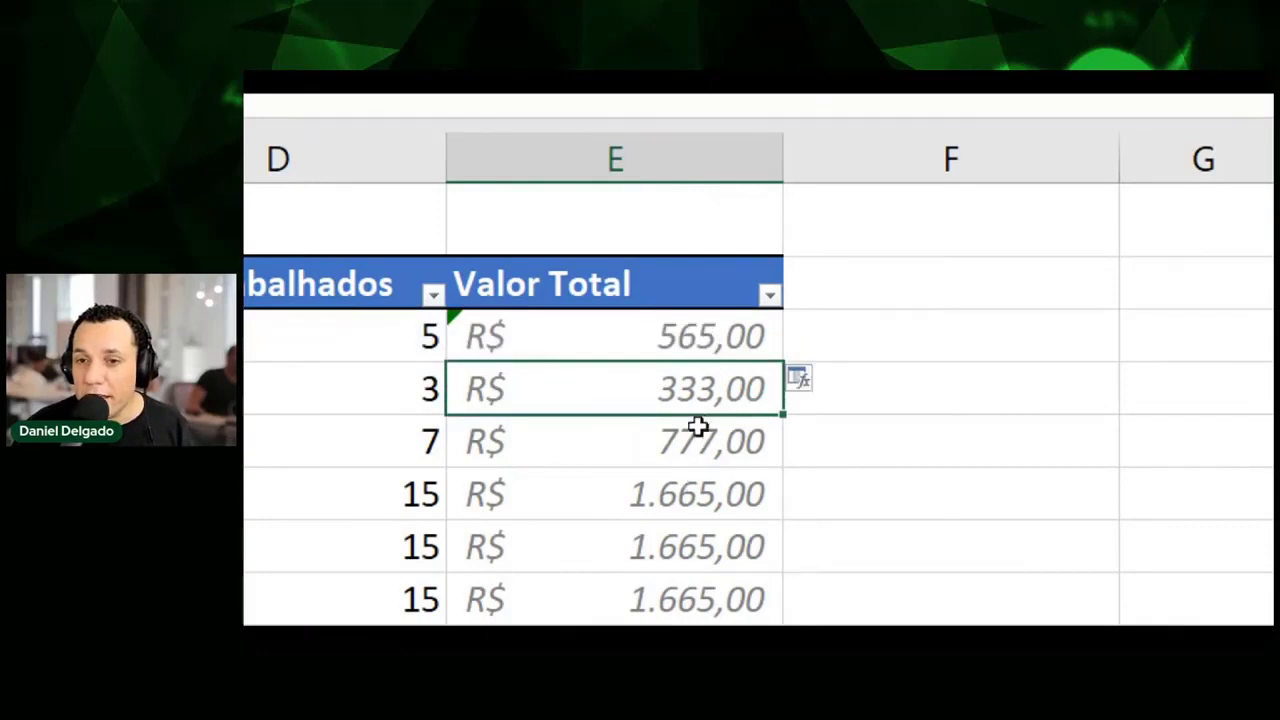
Compare the 565,00 and 777,00 formulas, then select the empty cell beside Valor Total header.
left_click(697, 325)
left_click(700, 432)
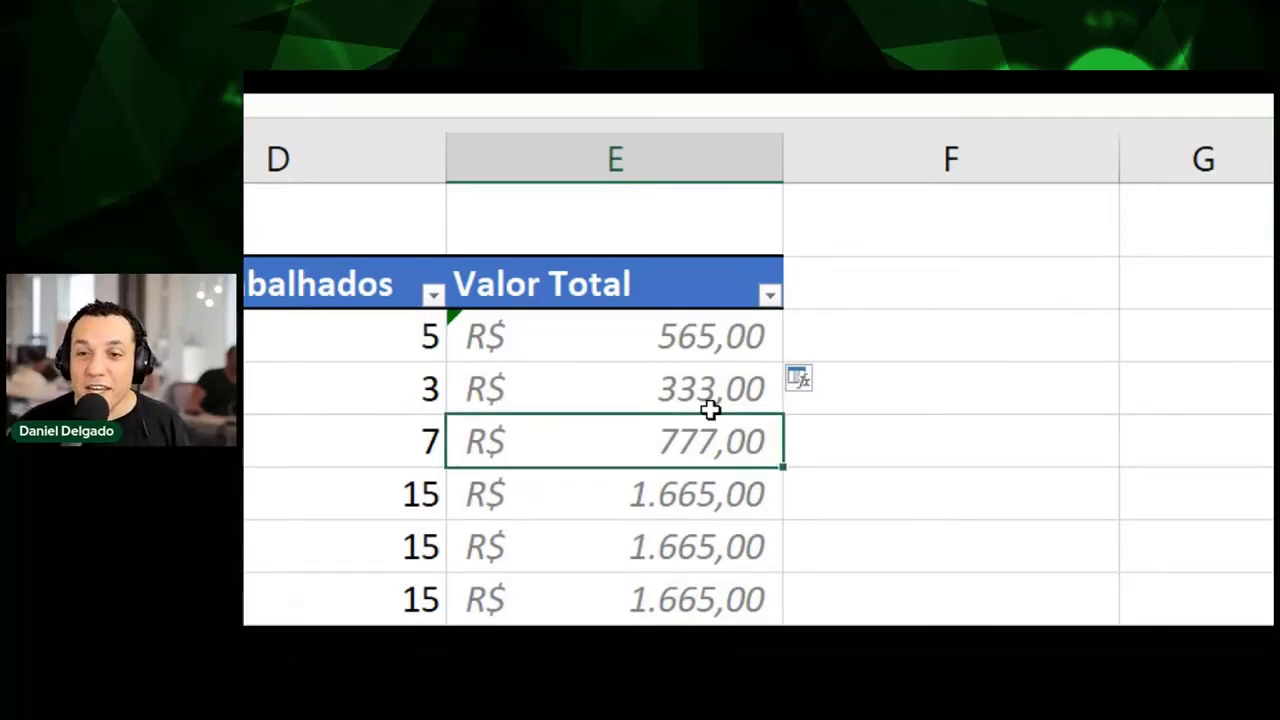
left_click(735, 326)
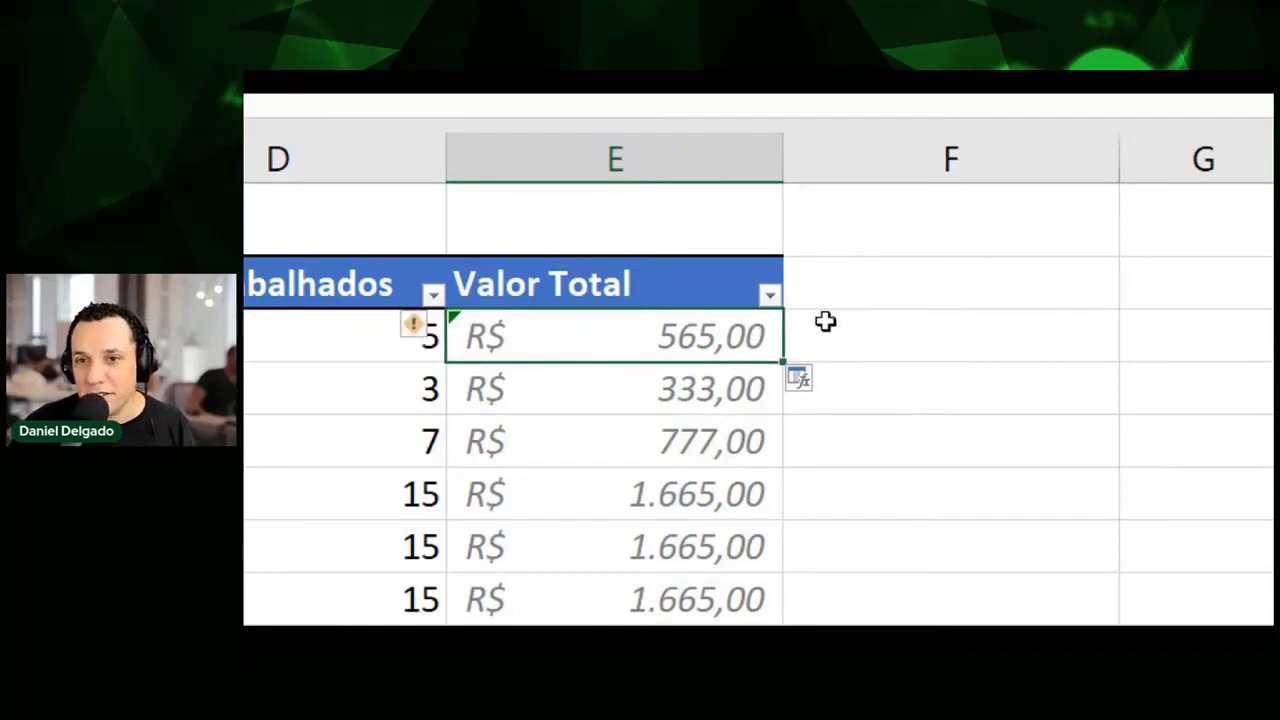
left_click(884, 285)
Add an rqw column header and enter Valor Total +1 in its first row (566,00).
type("rqw")
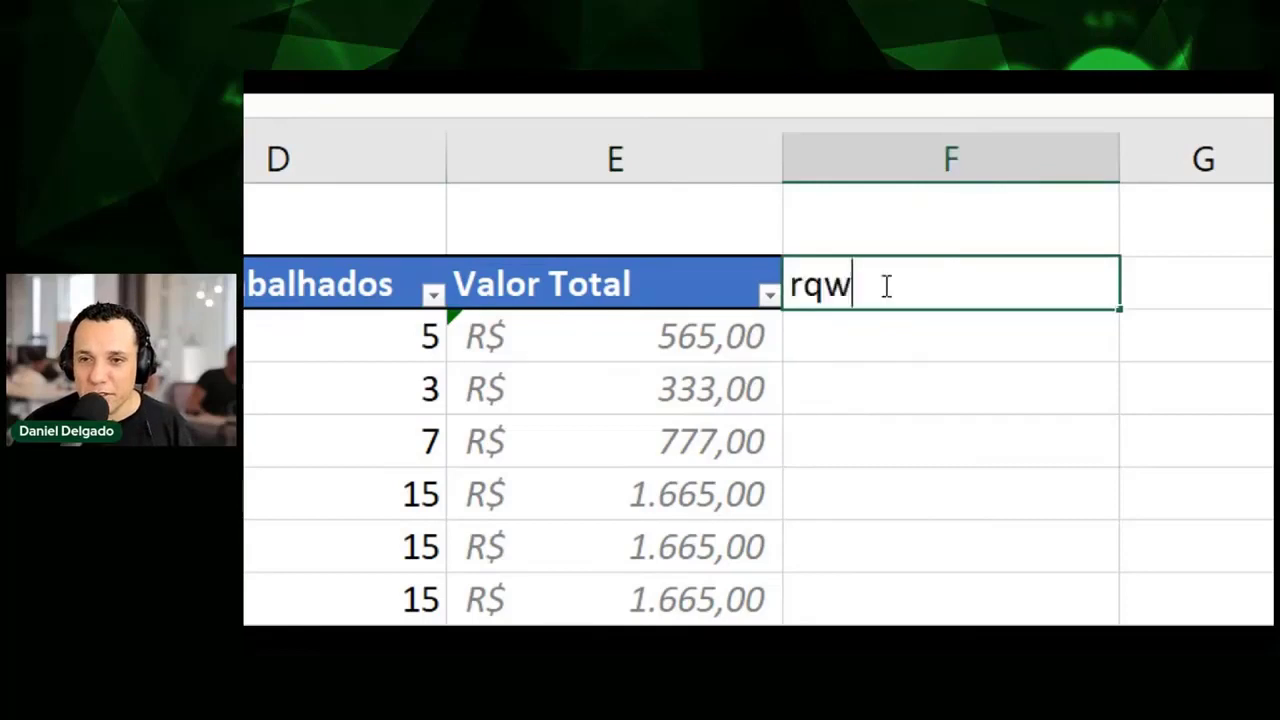
key("Return")
key("Return")
key("Up")
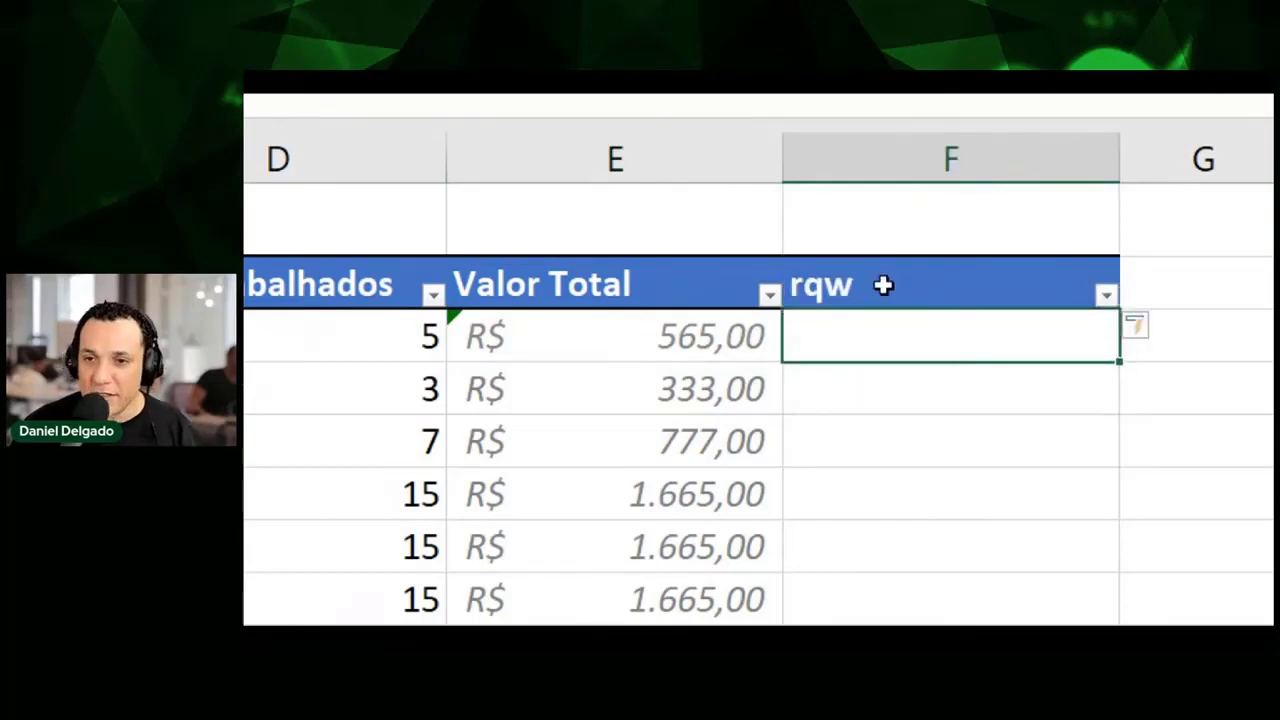
type("=")
key("Left")
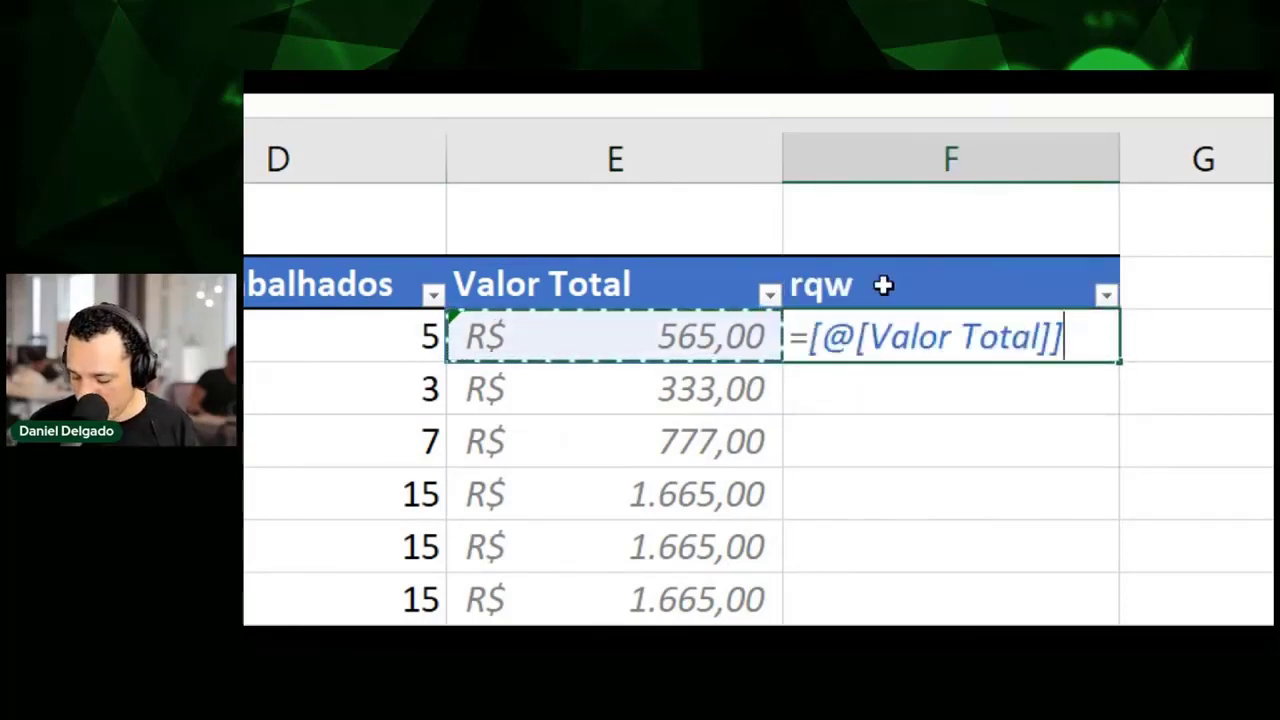
type("+1")
key("Return")
key("Up")
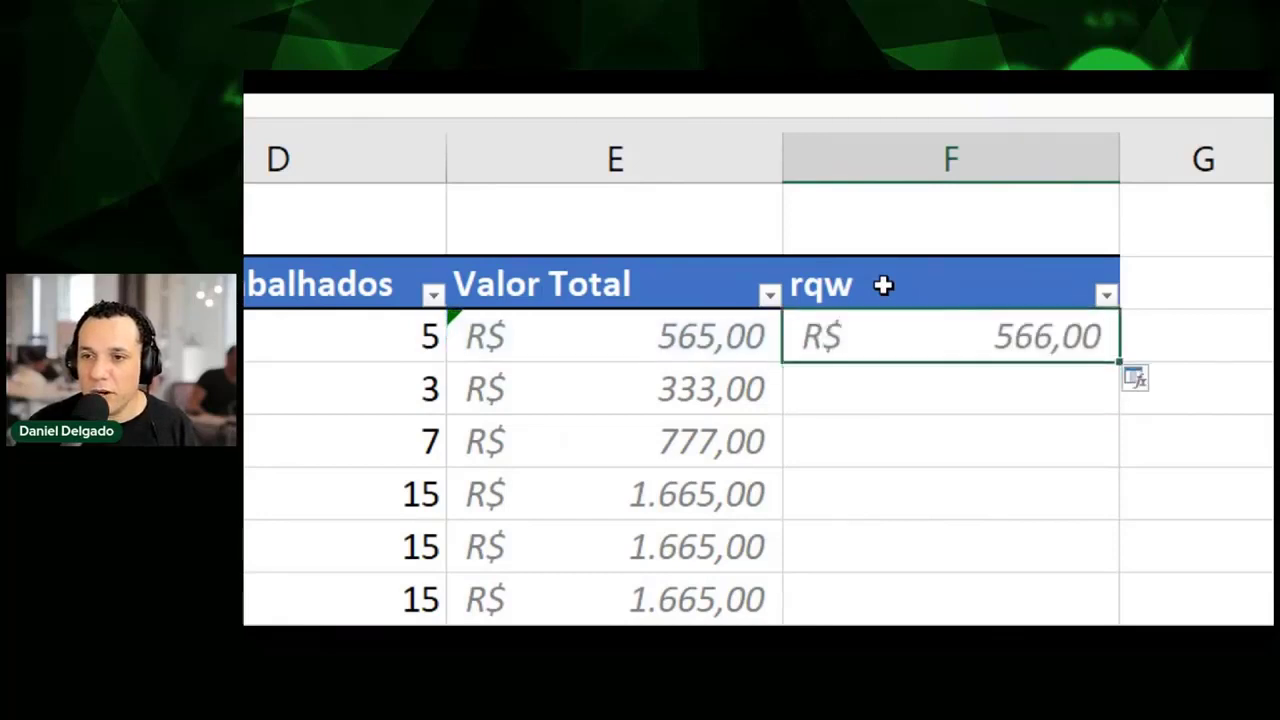
Decline the offer to fill the whole rqw column with the new formula.
scroll(1145, 397, "right", 1)
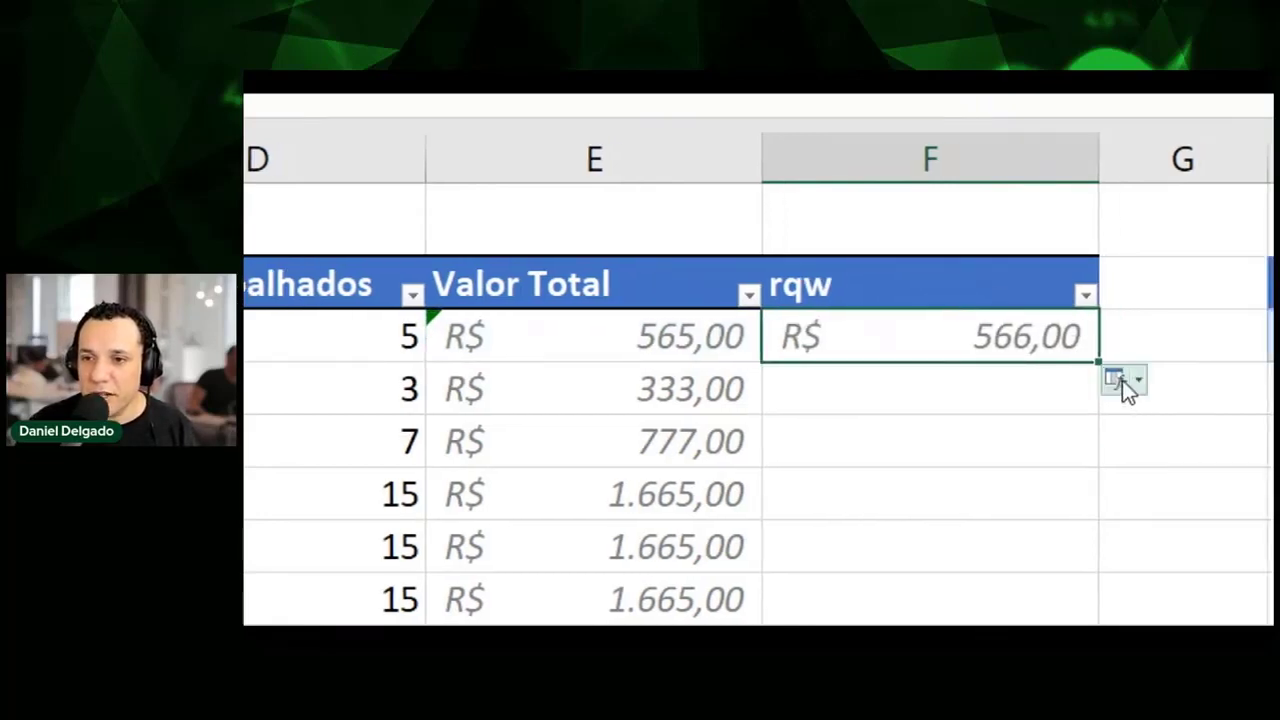
scroll(1136, 377, "right", 3)
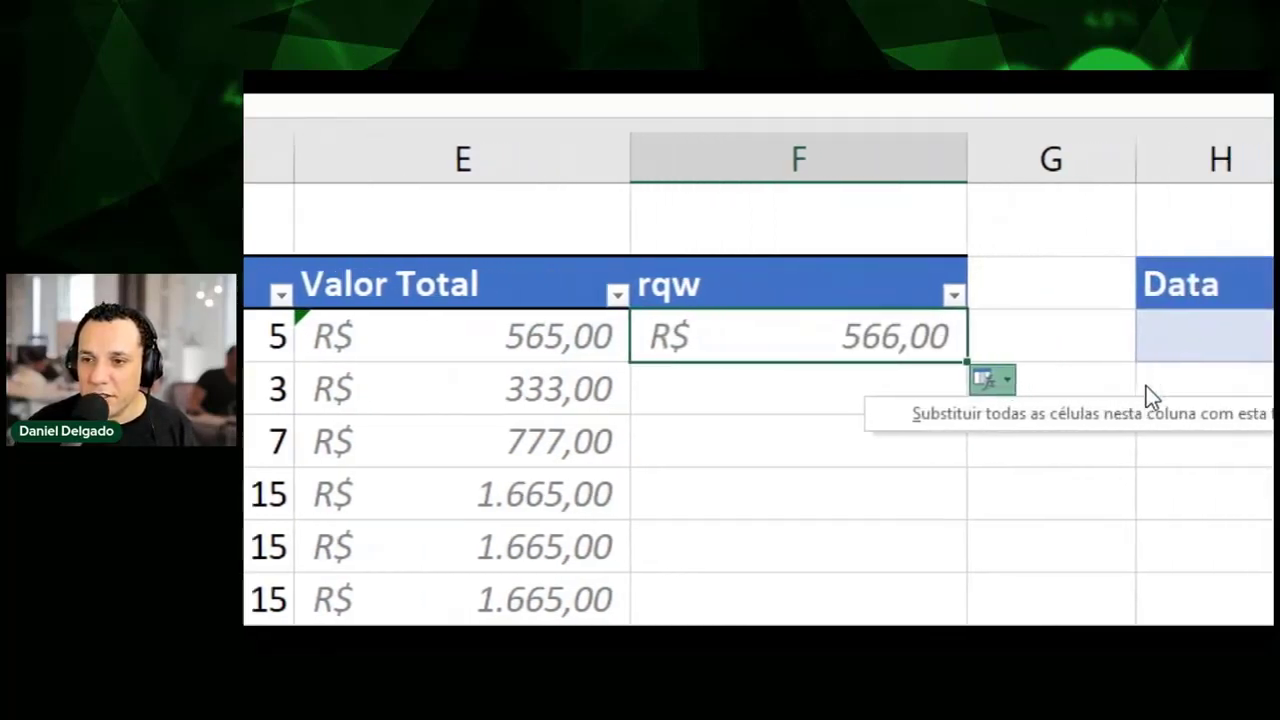
scroll(1148, 400, "right", 2)
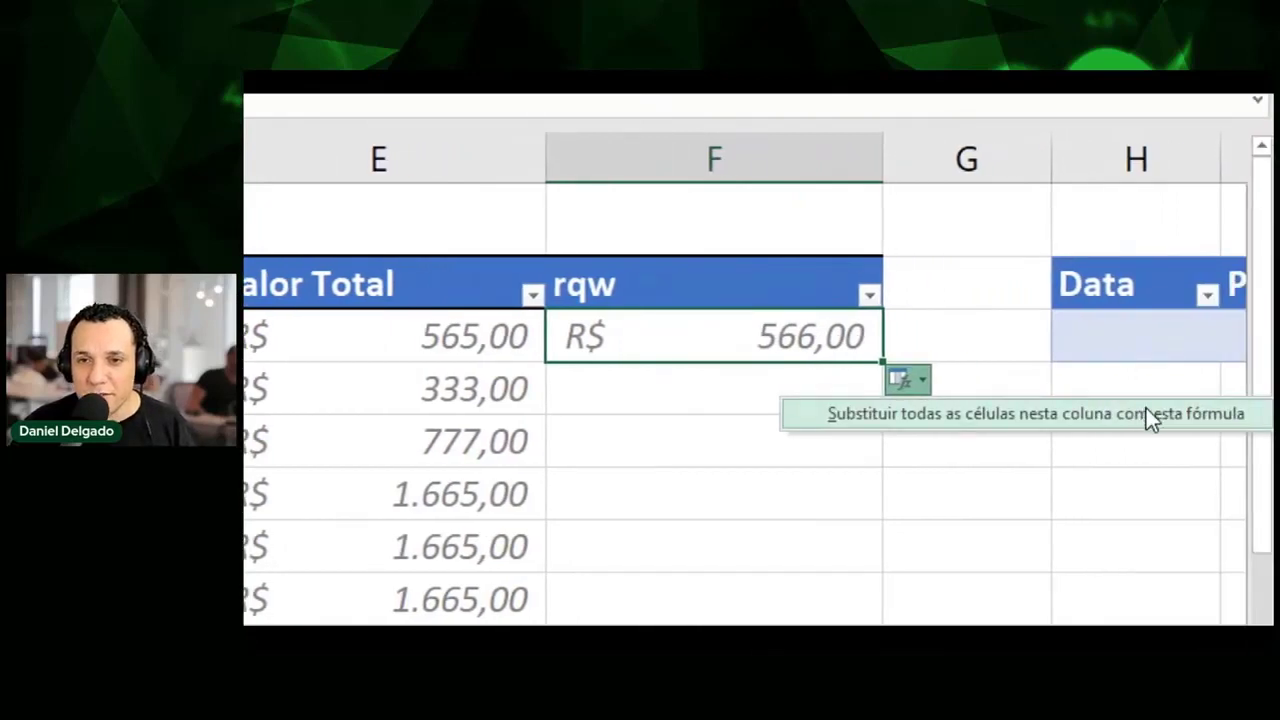
left_click(676, 406)
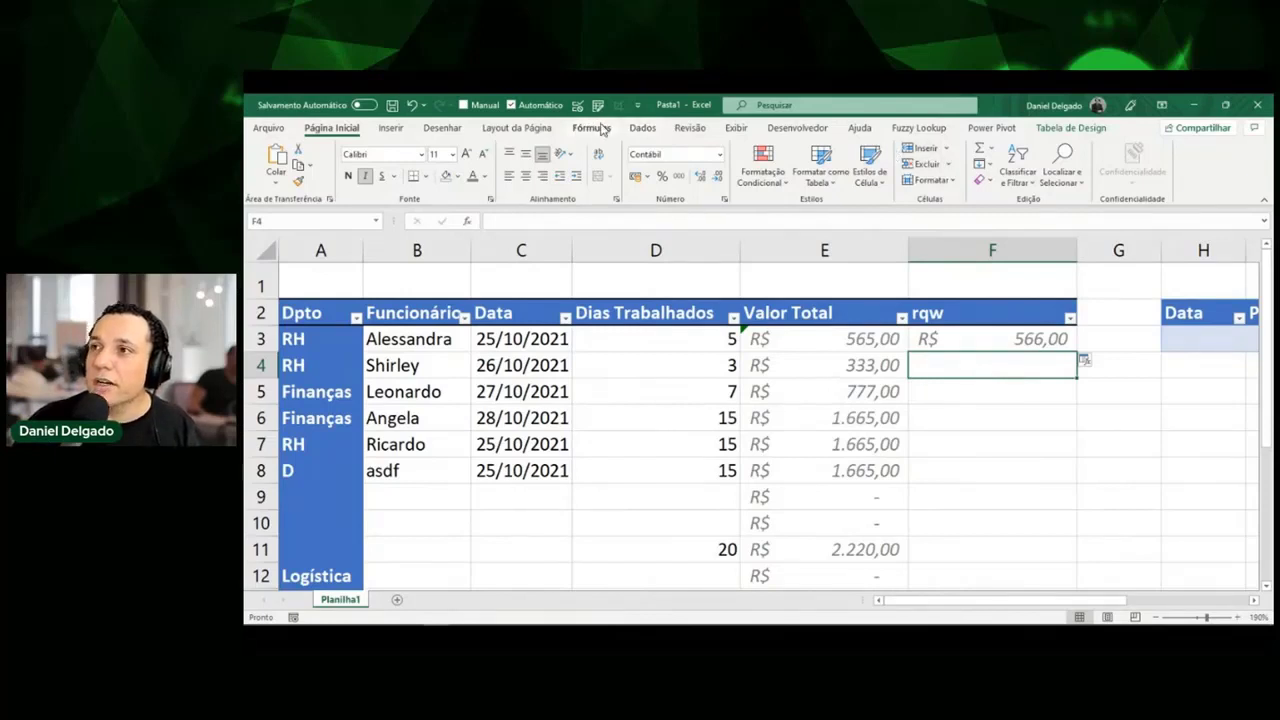
In Opções > Revisão de Texto > AutoCorreção, turn on 'Preencher fórmulas em tabelas' and confirm.
left_click(268, 128)
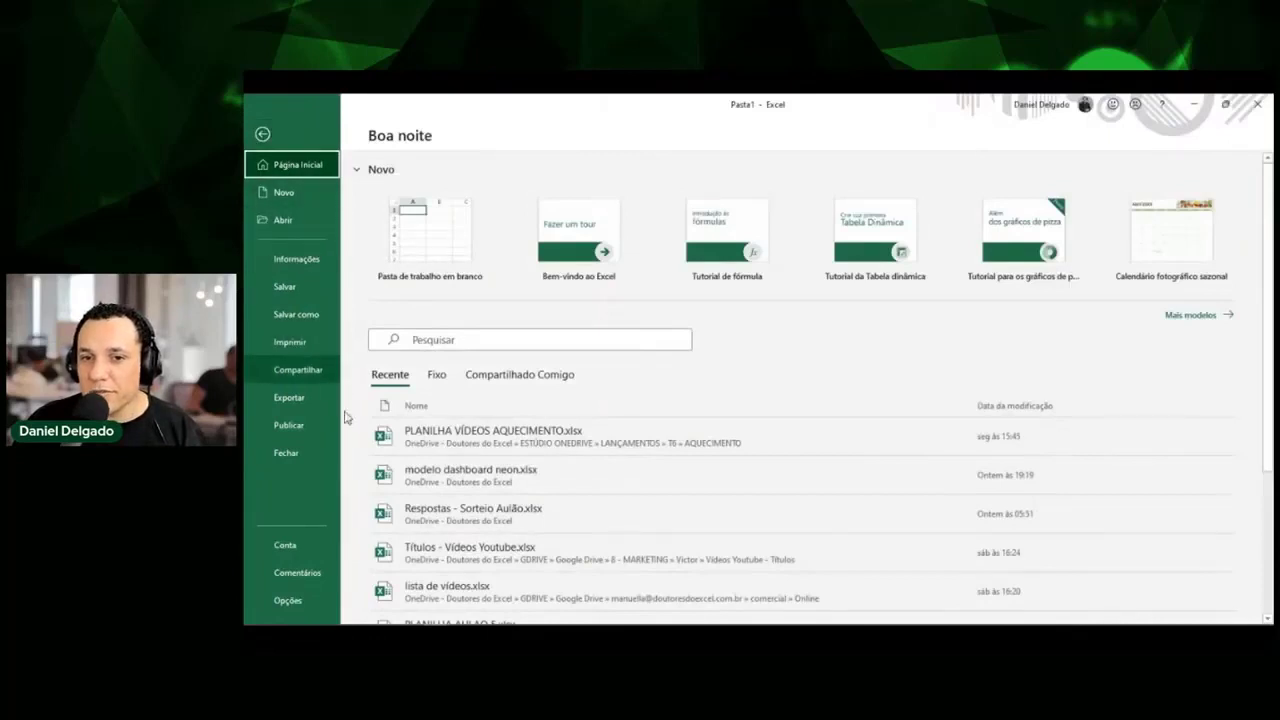
left_click(332, 545)
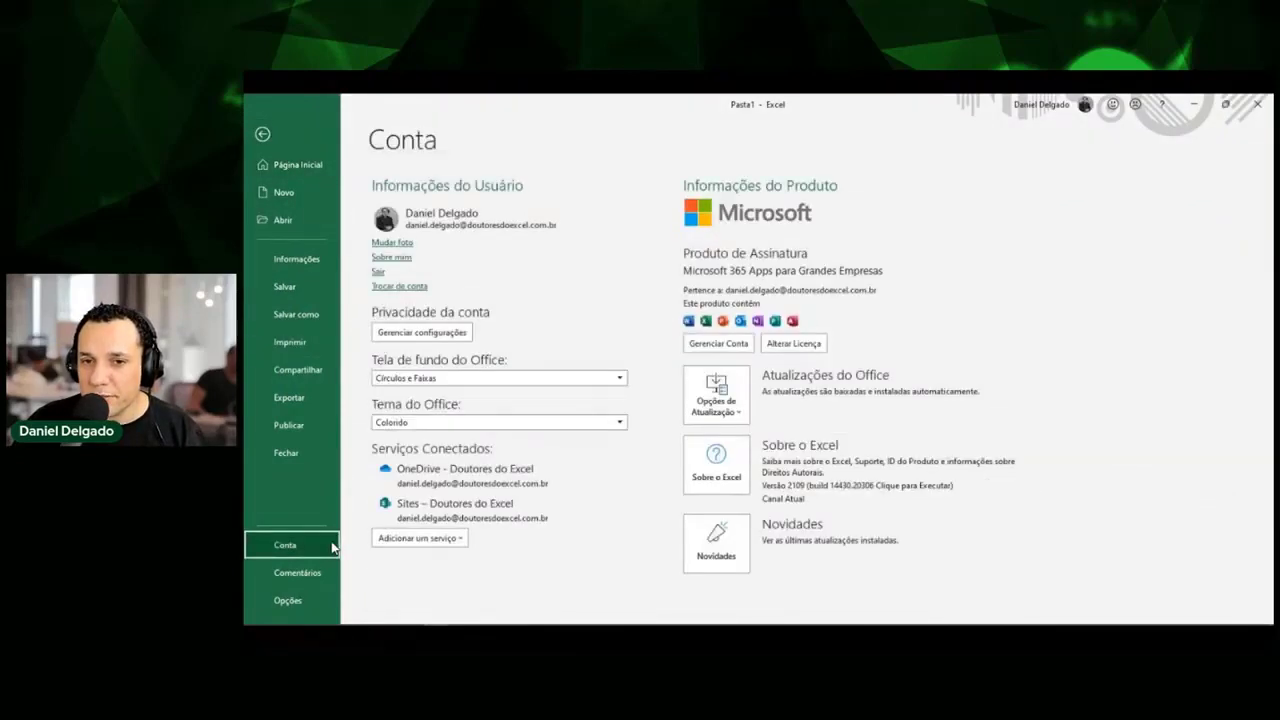
left_click(313, 596)
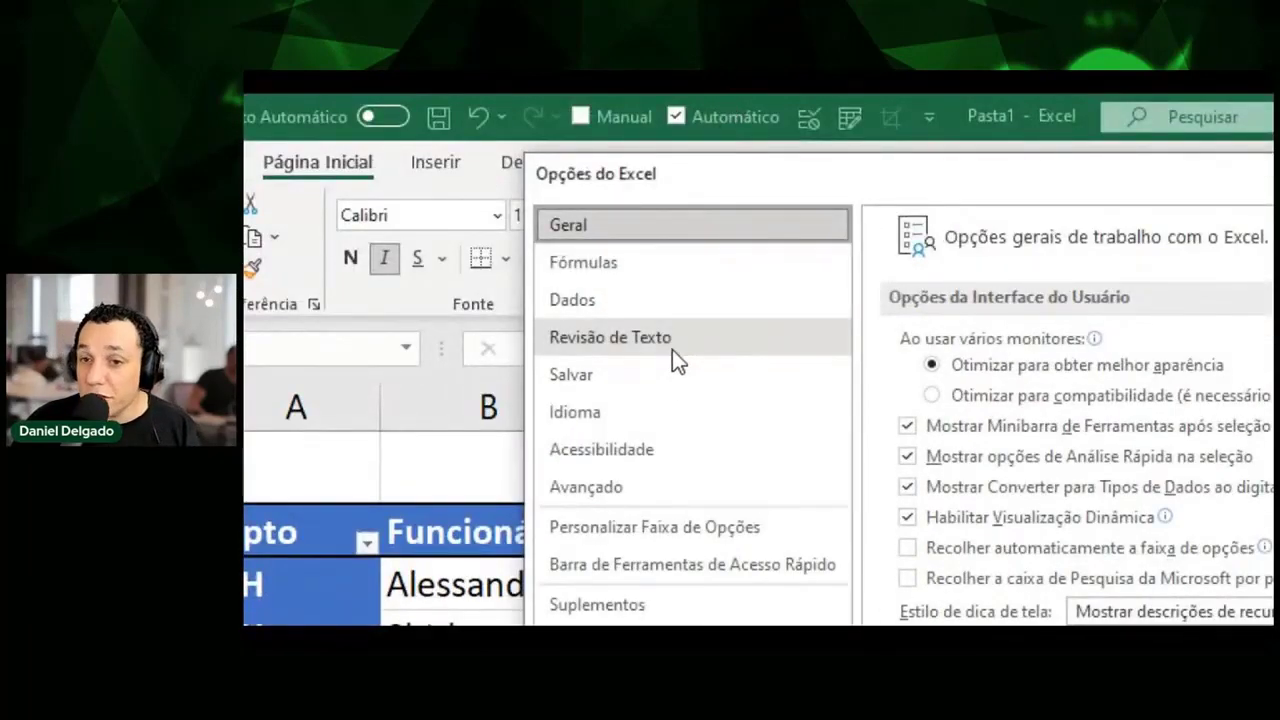
left_click(673, 354)
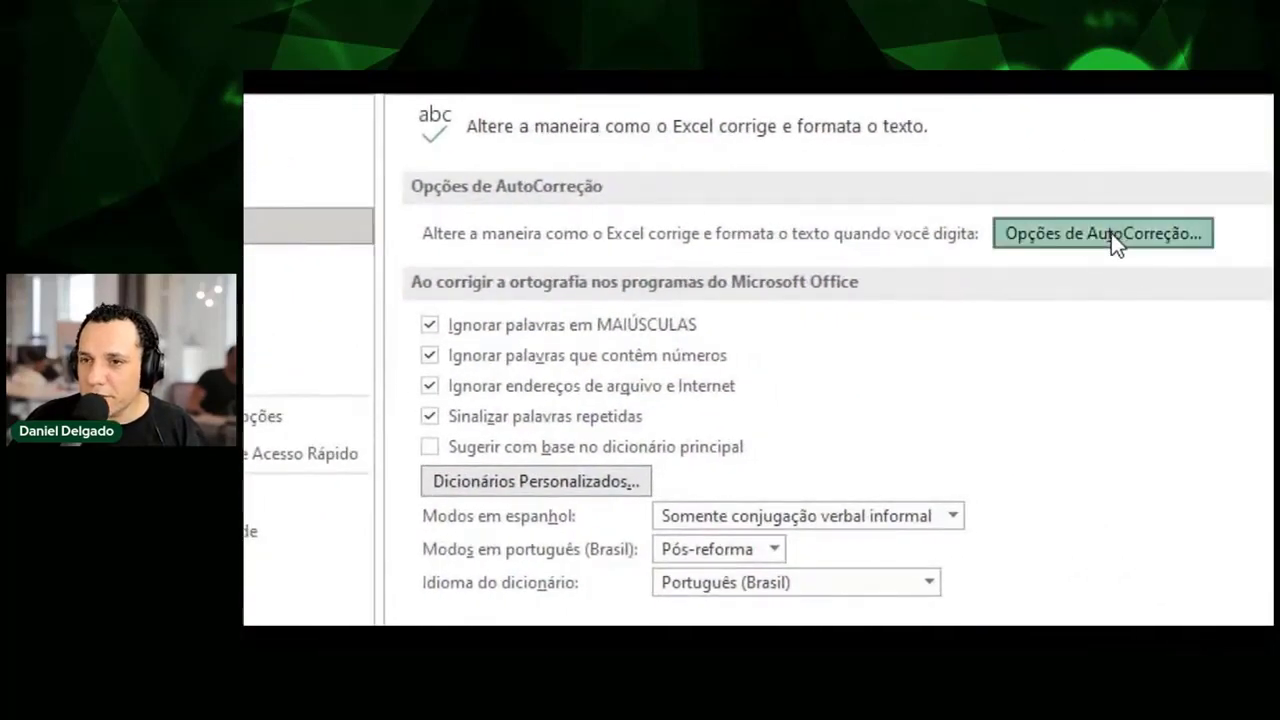
left_click(1110, 233)
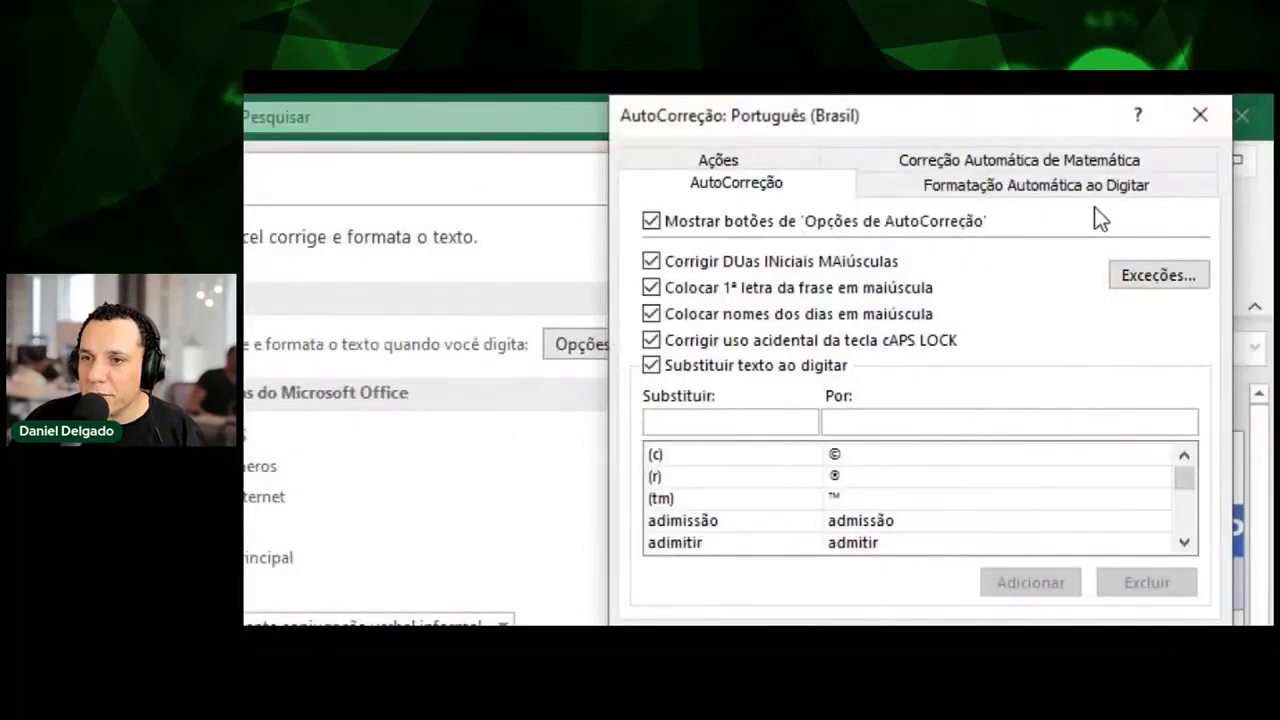
left_click(1088, 200)
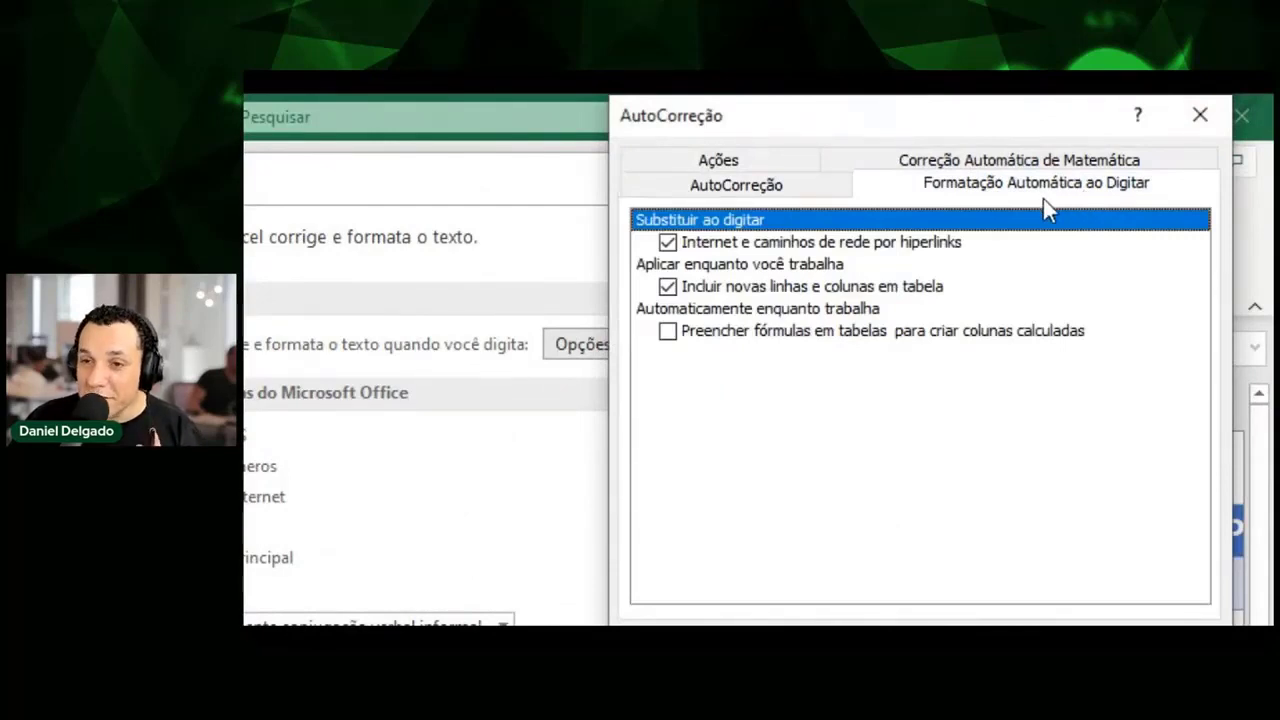
left_click(668, 332)
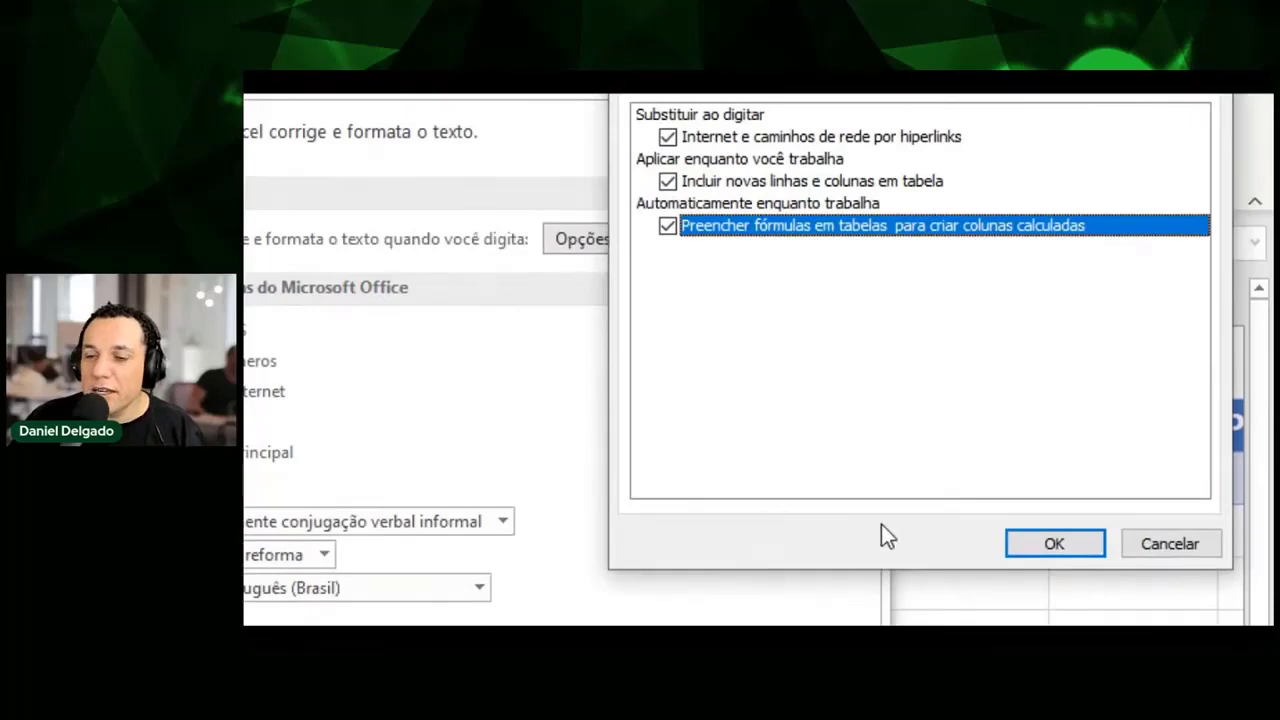
left_click(1052, 546)
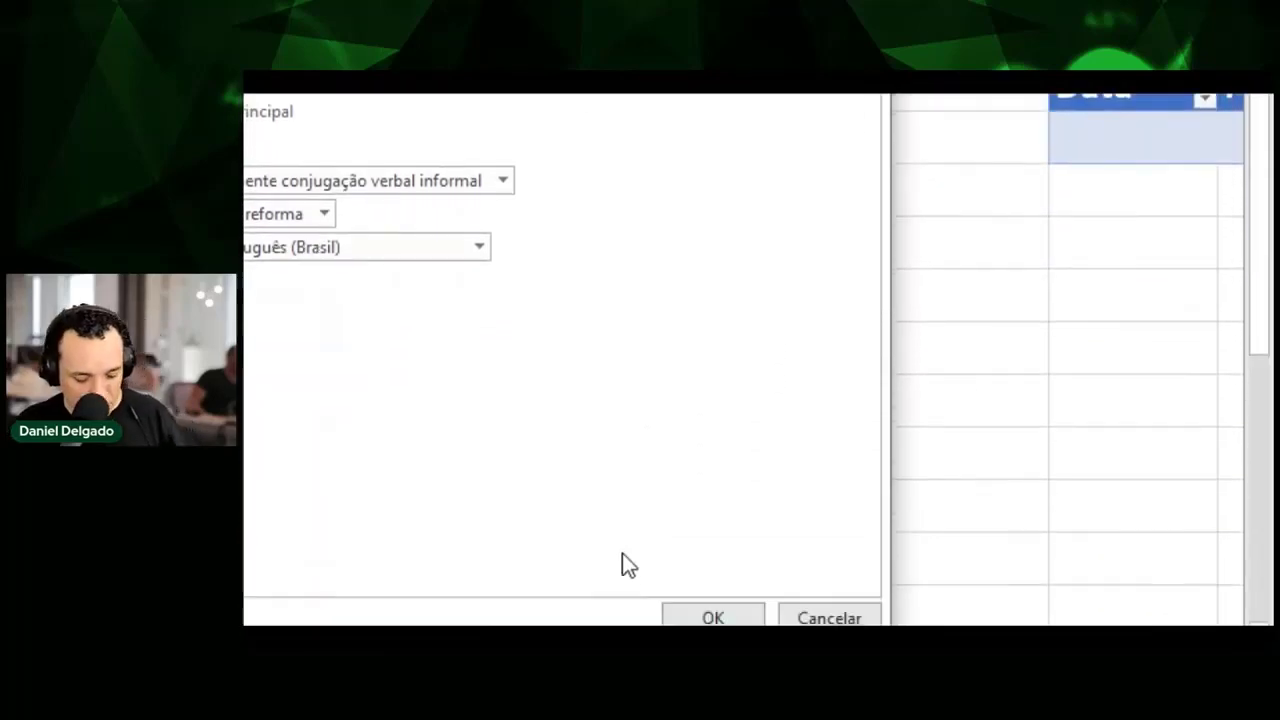
left_click(713, 617)
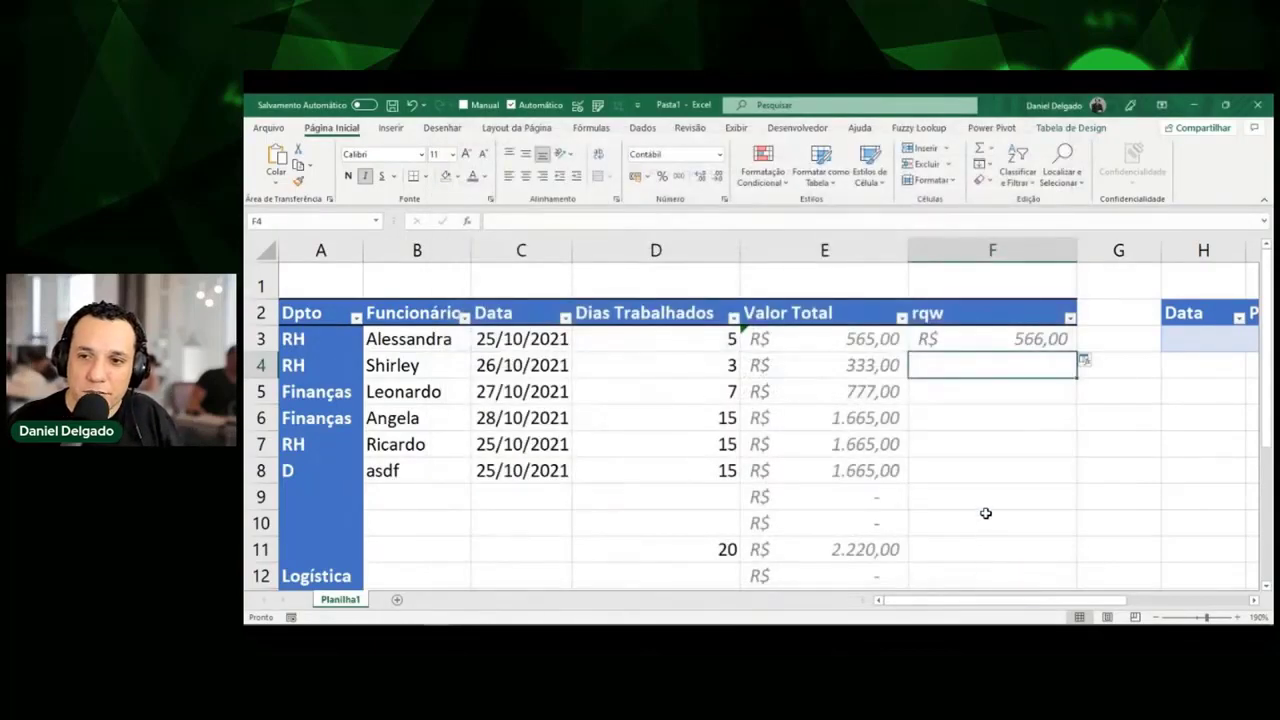
Enter =[@[Valor Total]]+1 in the first rqw cell so every row auto-fills, then select D5.
key("Up")
type("=")
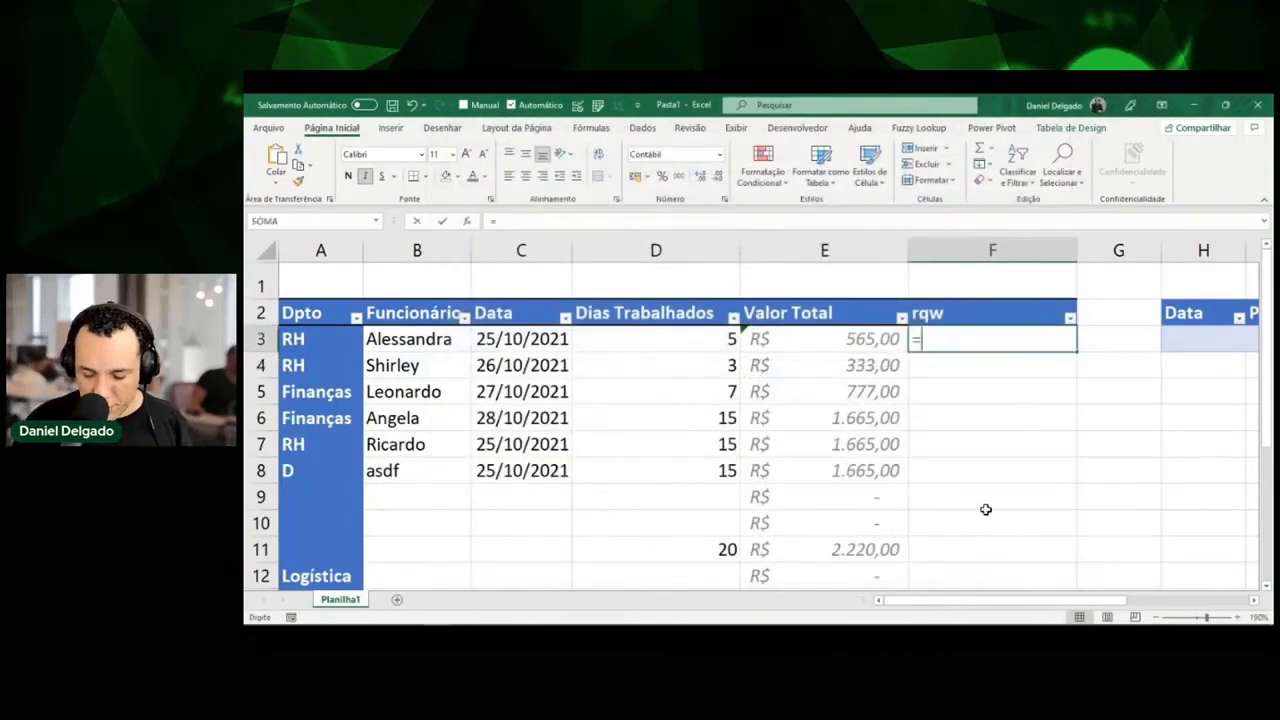
key("Left")
type("+1")
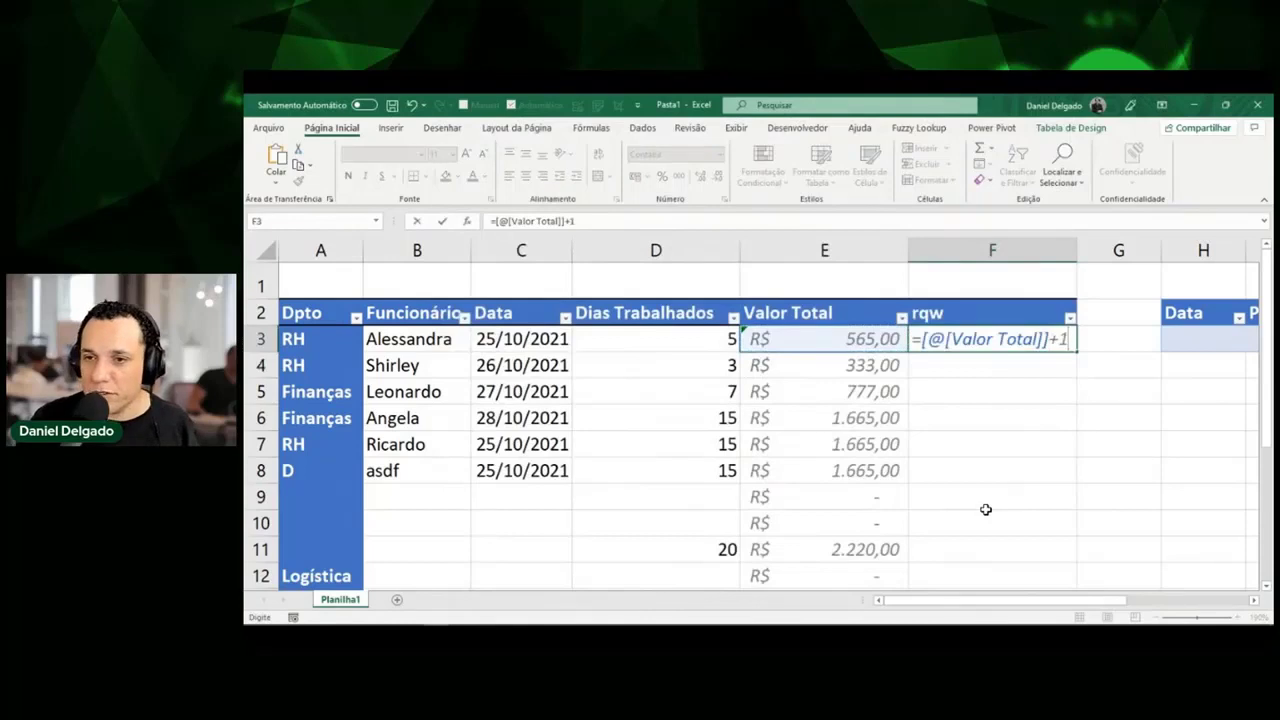
key("Return")
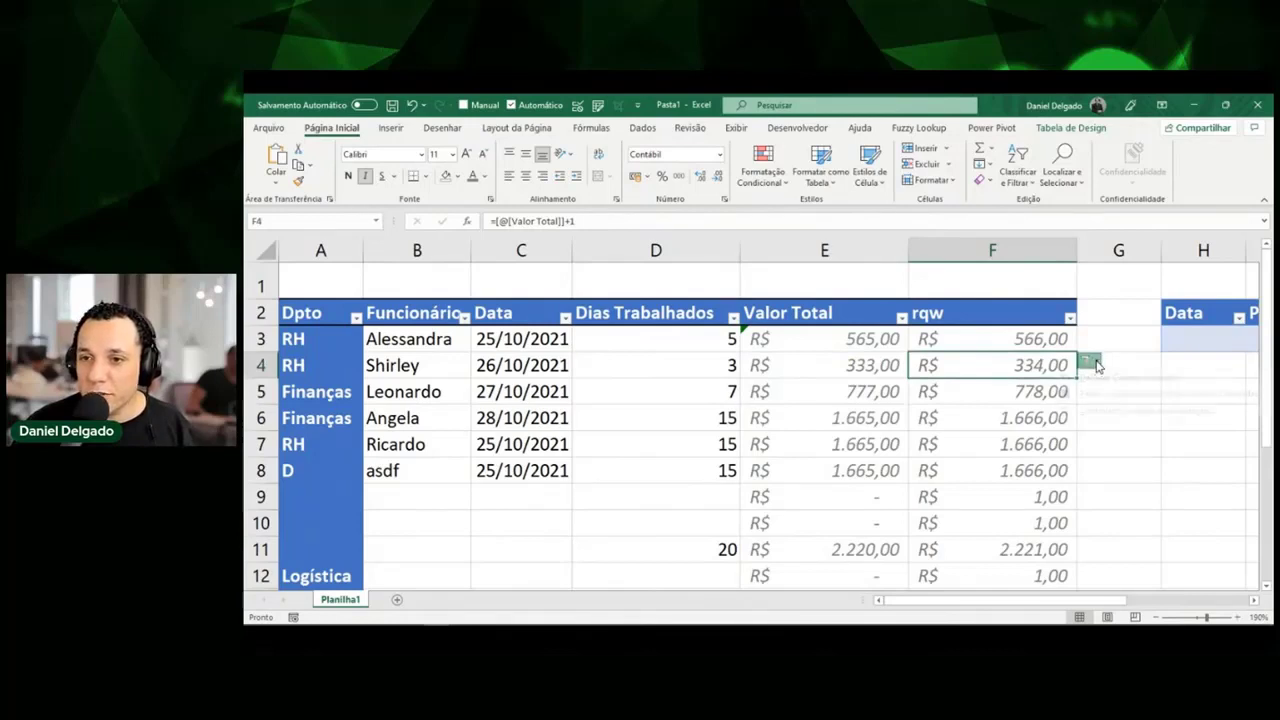
left_click(1094, 363)
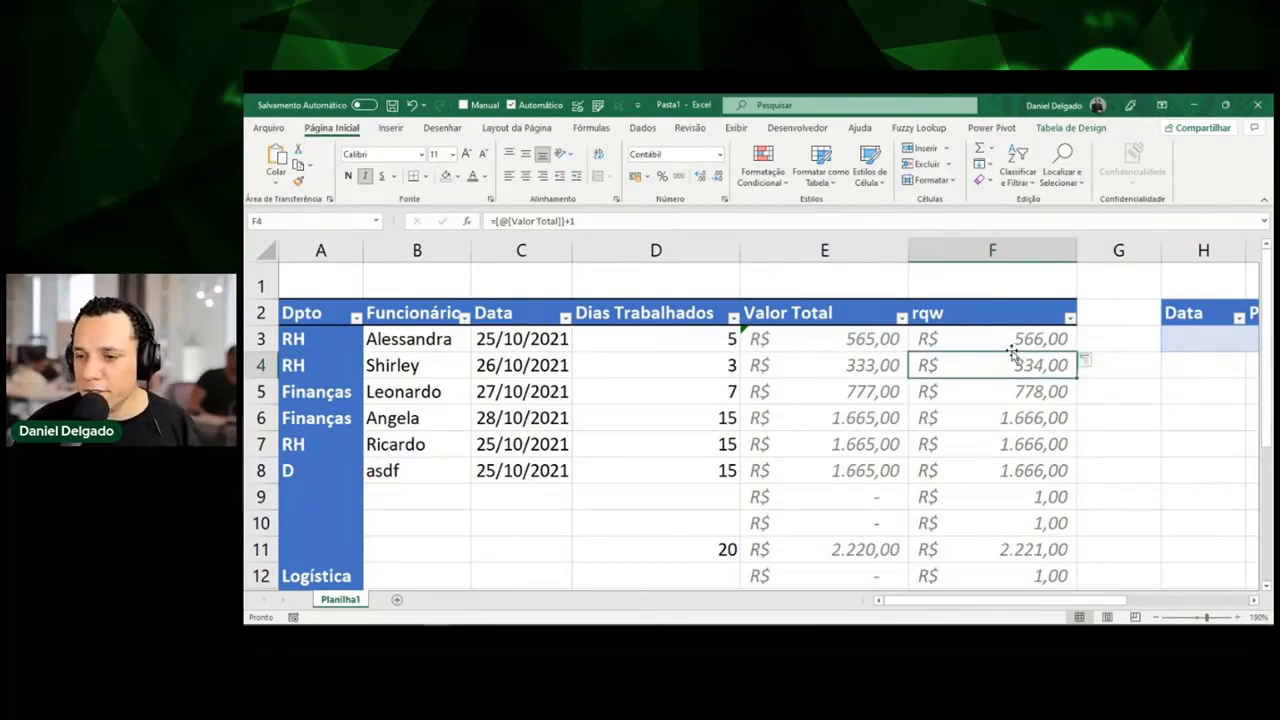
left_click(715, 390)
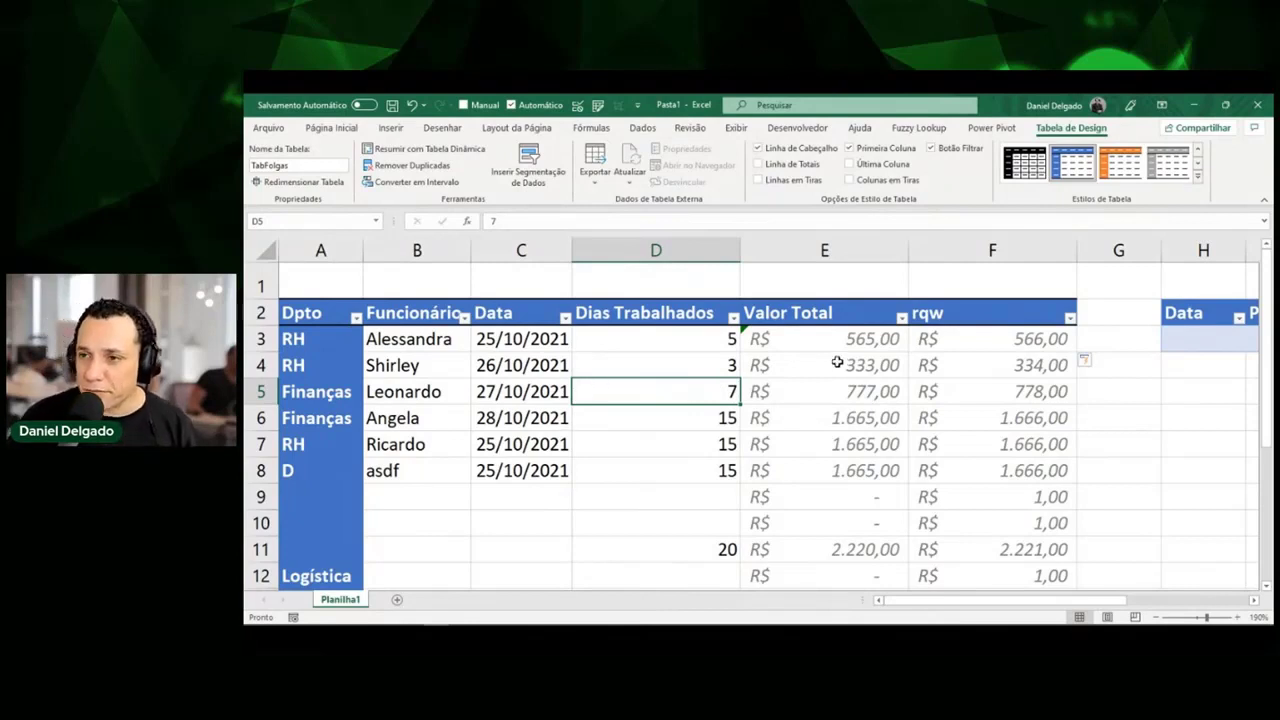
Add the new Planilha2 worksheet, zoom in, and select cell A2.
left_click(396, 599)
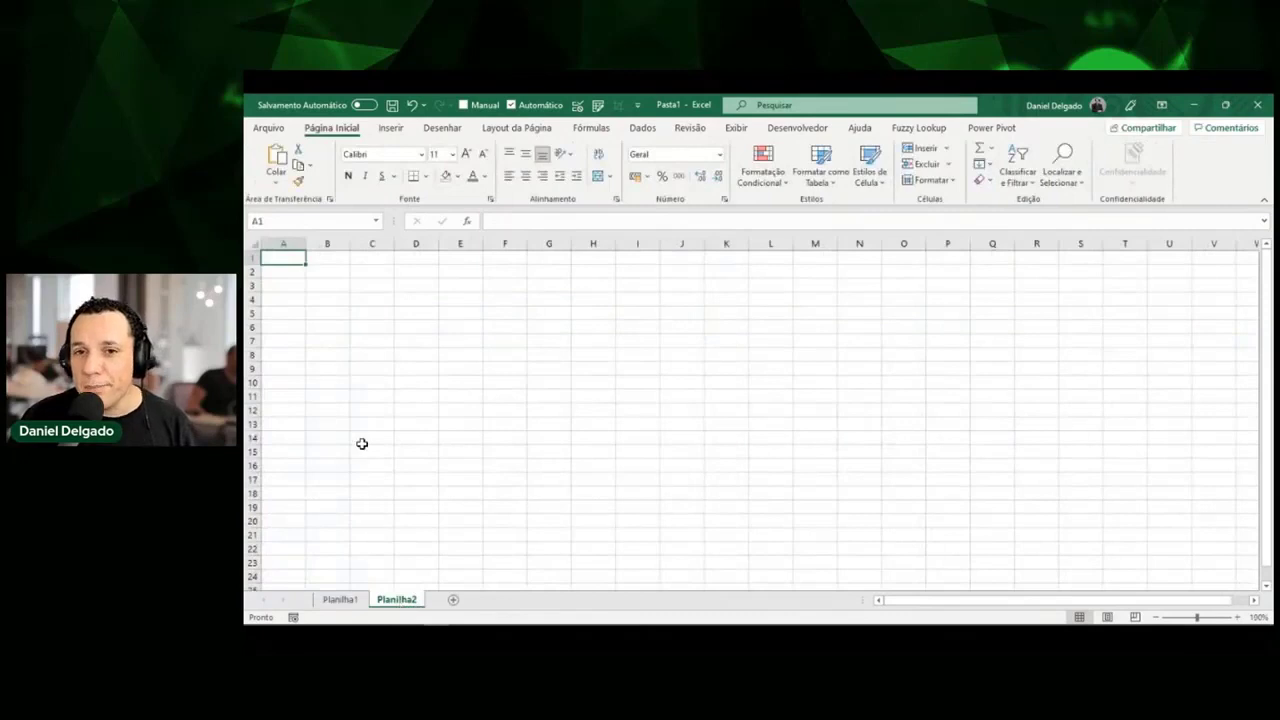
scroll(362, 443, "up", 2)
scroll(362, 443, "up", 12)
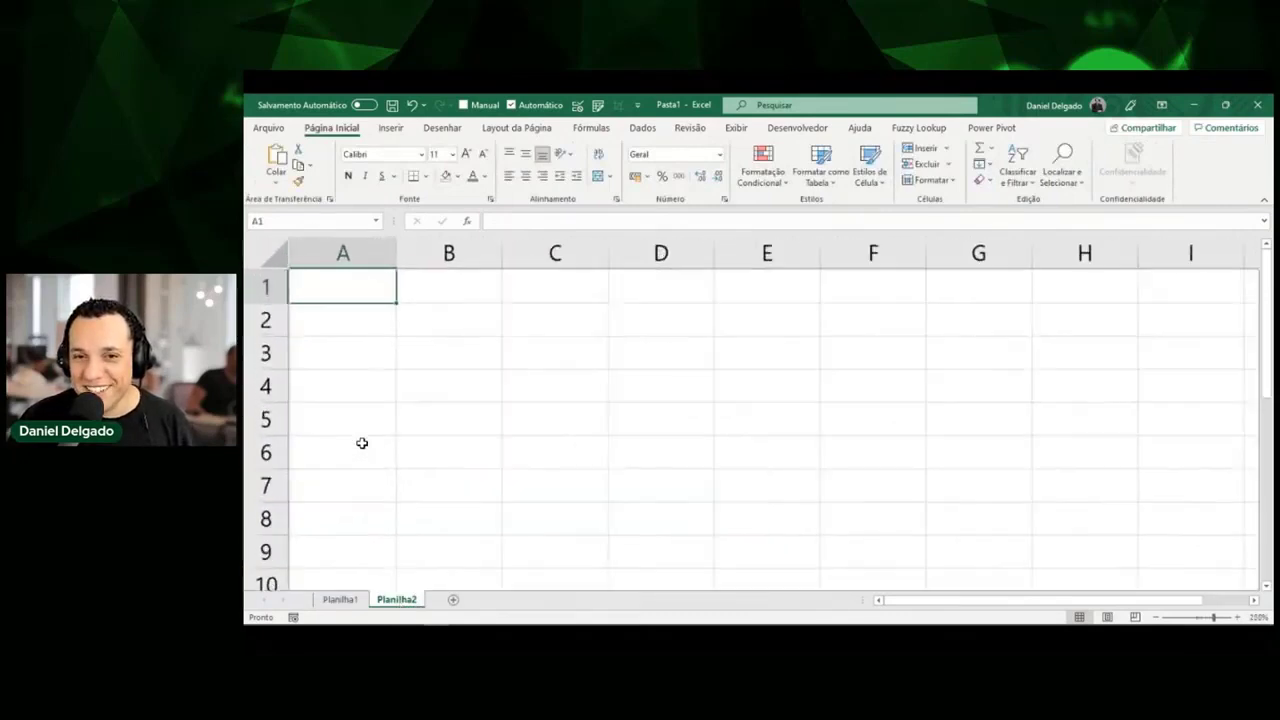
scroll(362, 443, "up", 2)
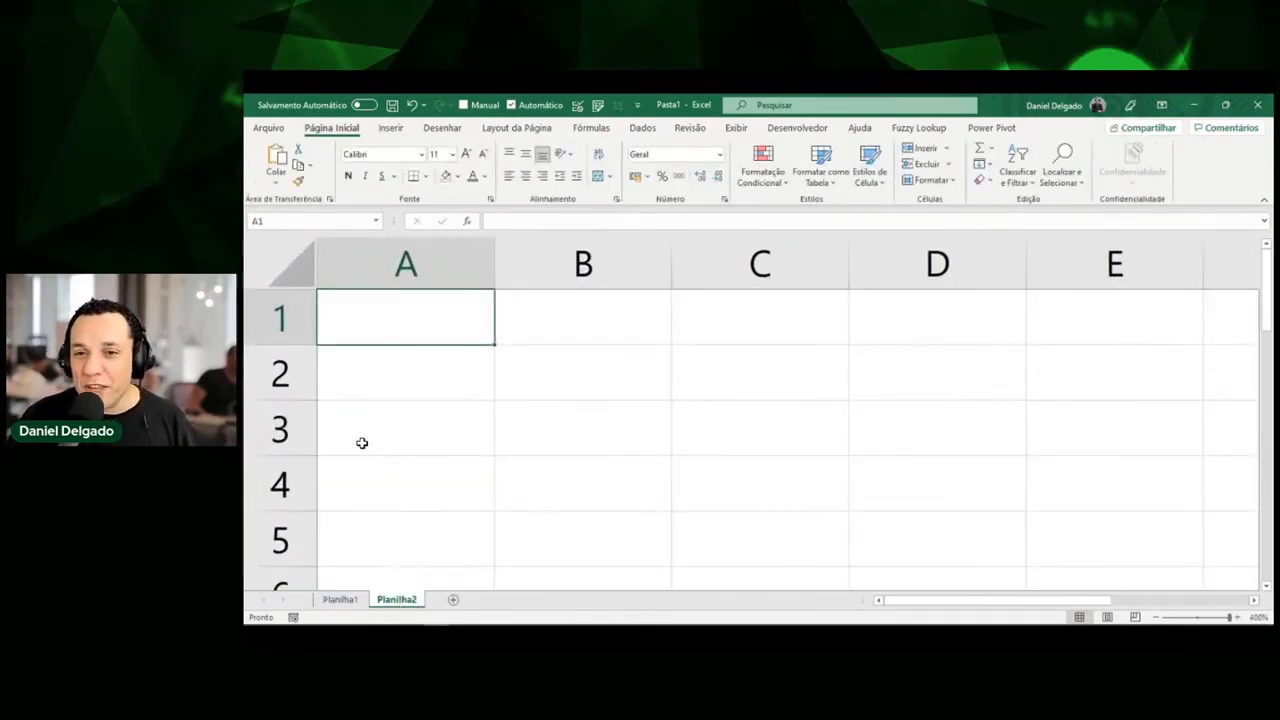
left_click(433, 376)
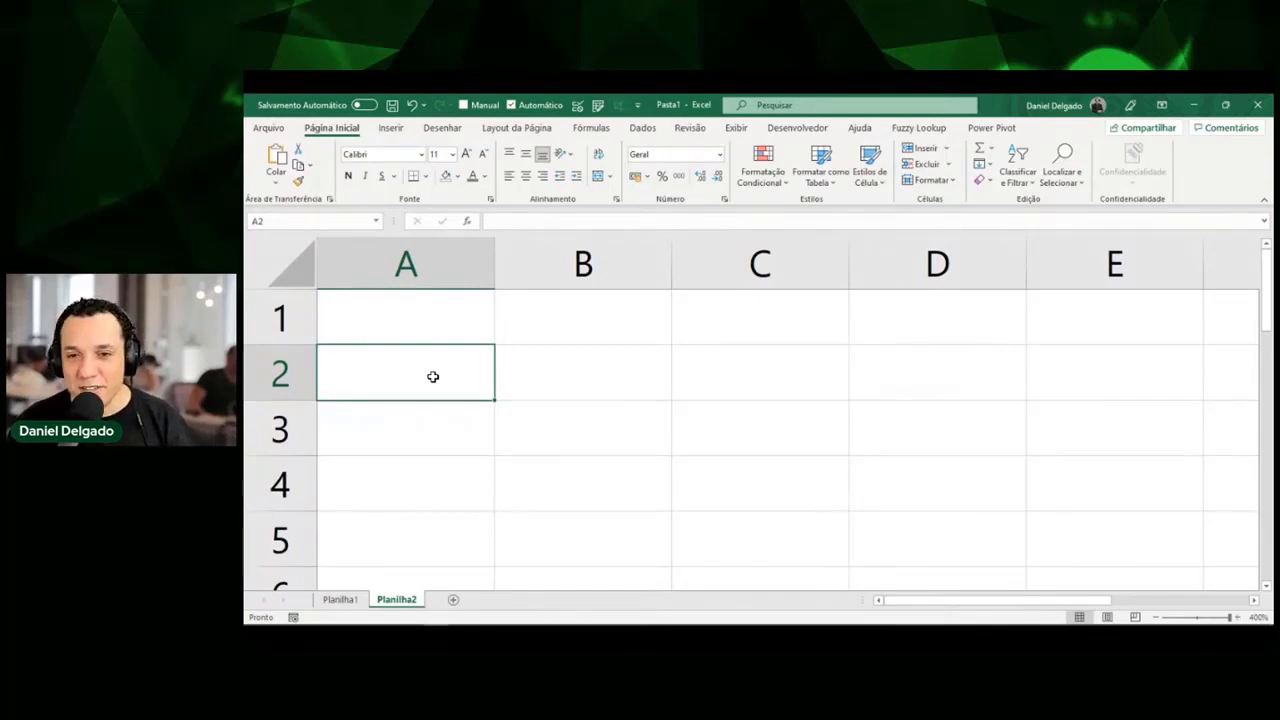
key("Up")
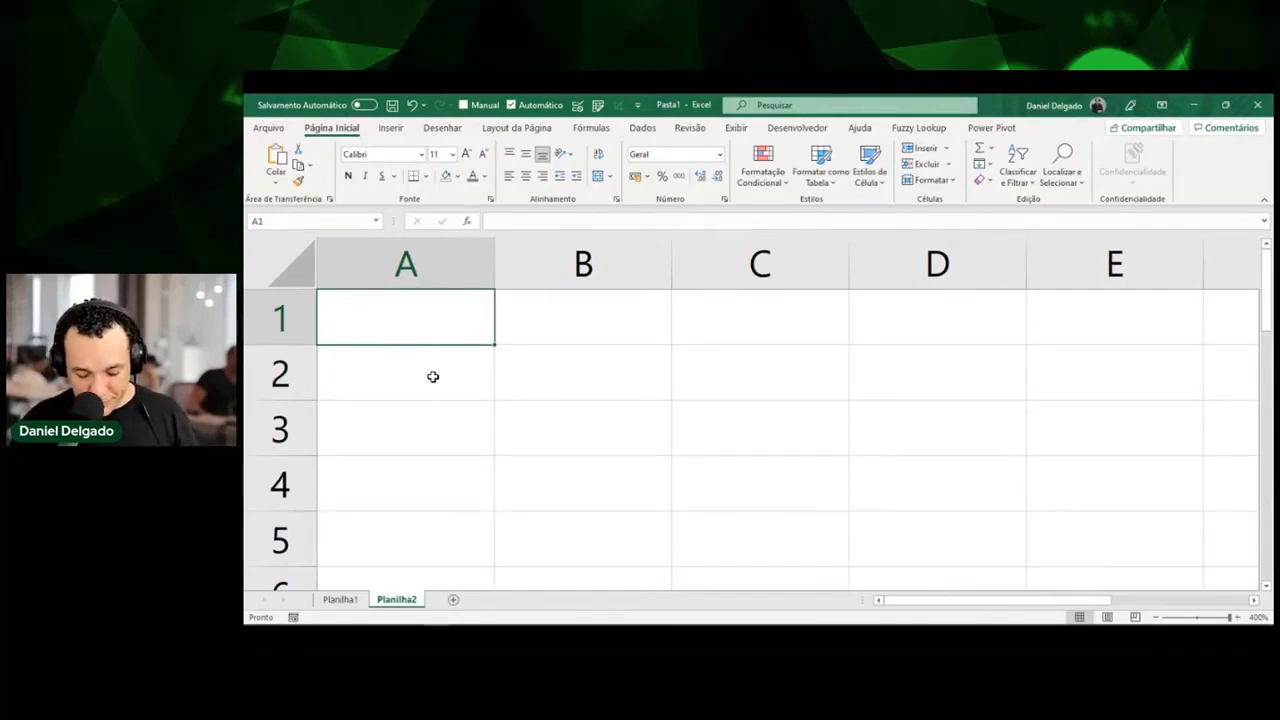
Enter the first two name;email rows in A1 and A2, each with a gmail.com address.
type("Daniel")
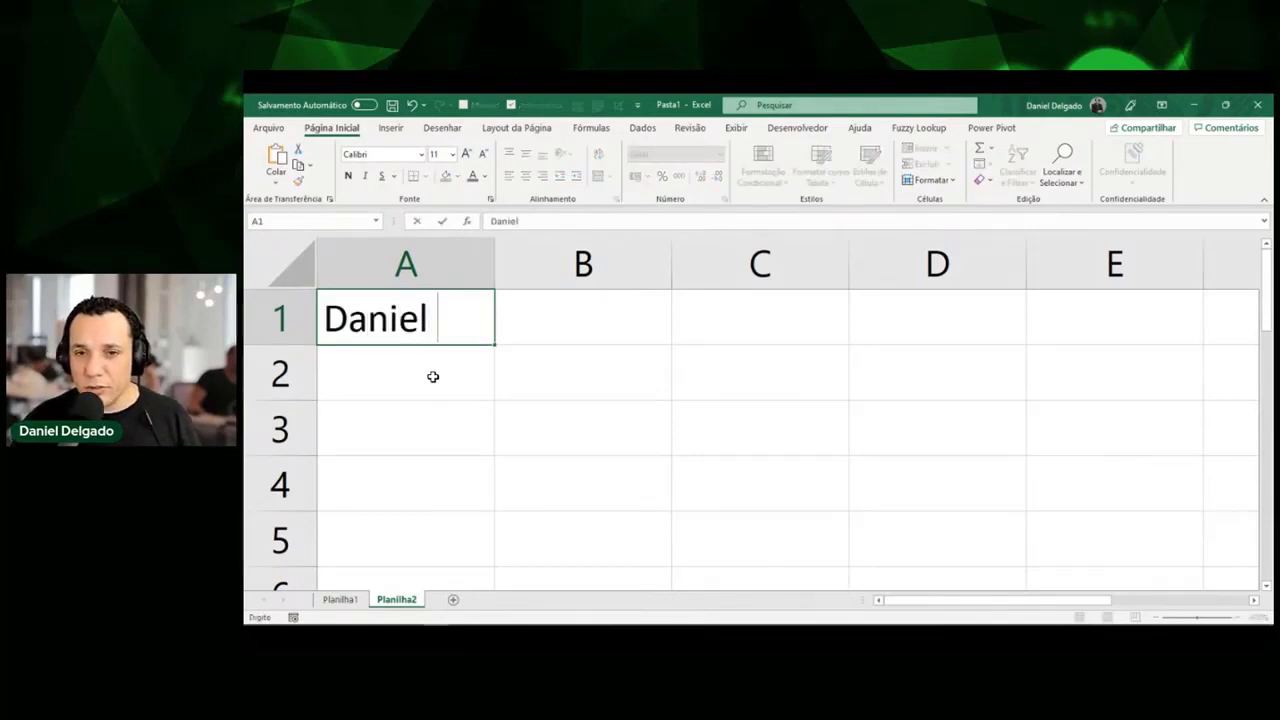
key("BackSpace")
type(";")
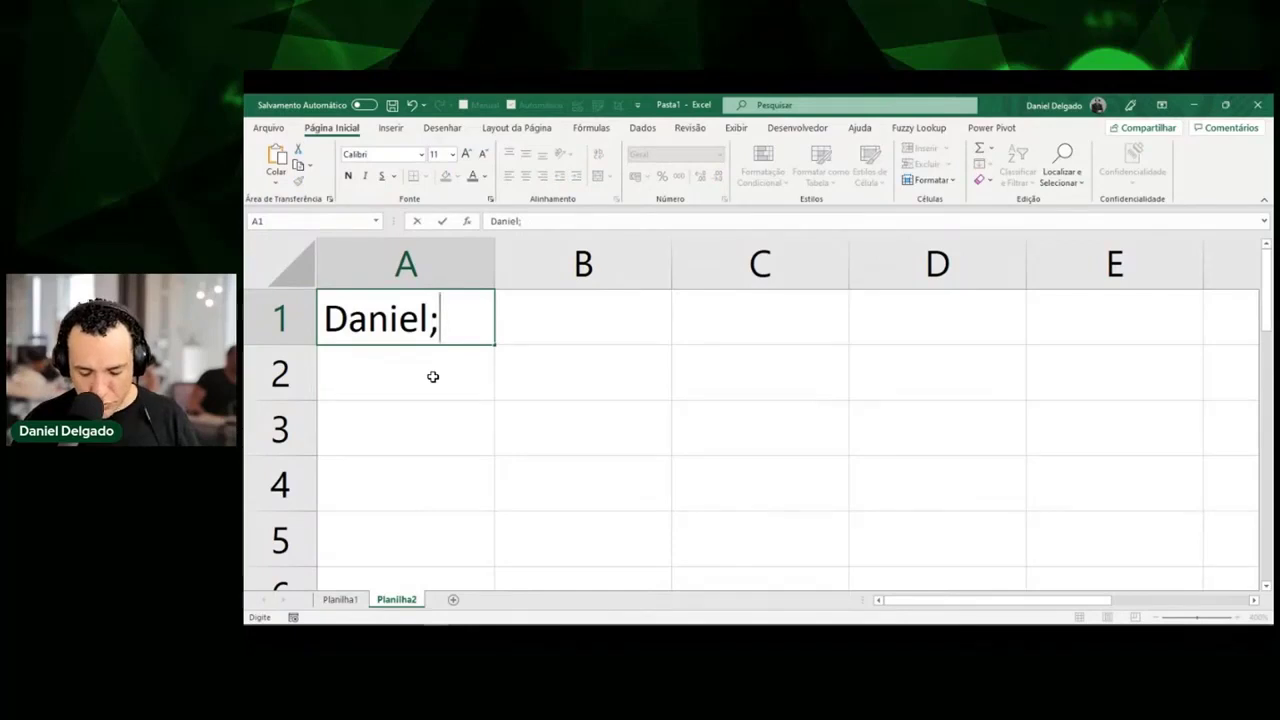
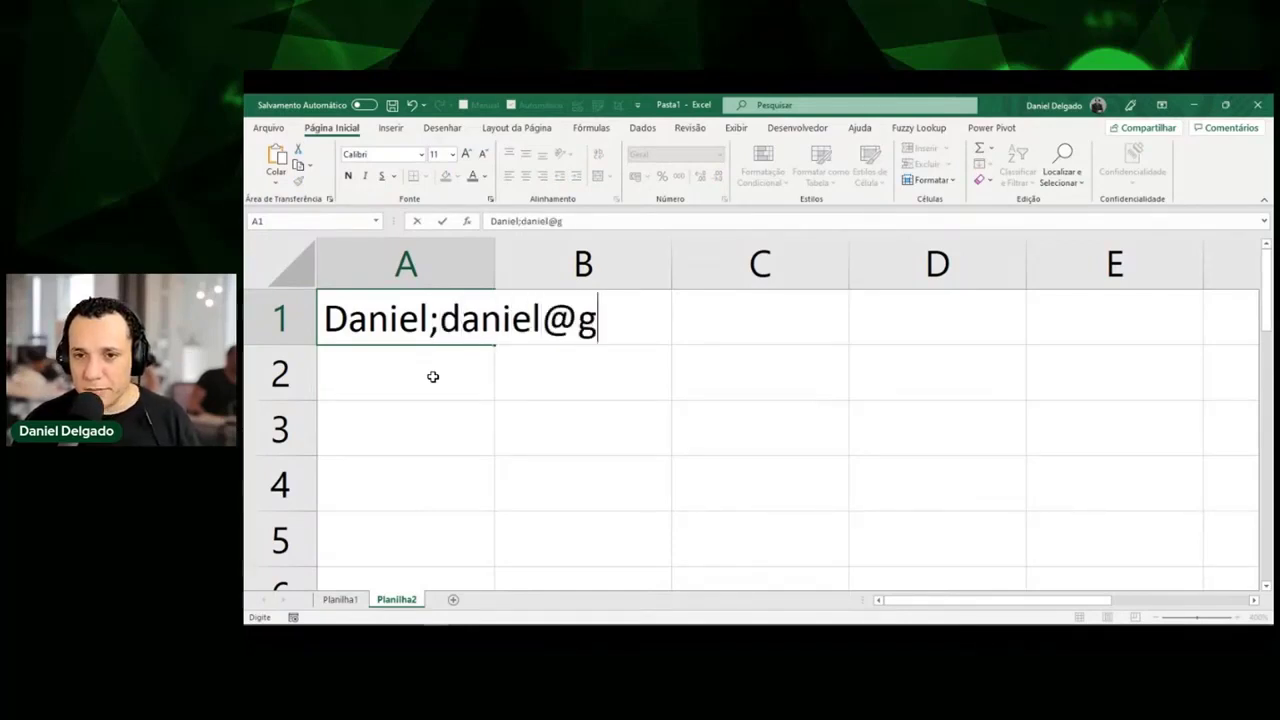
key("Return")
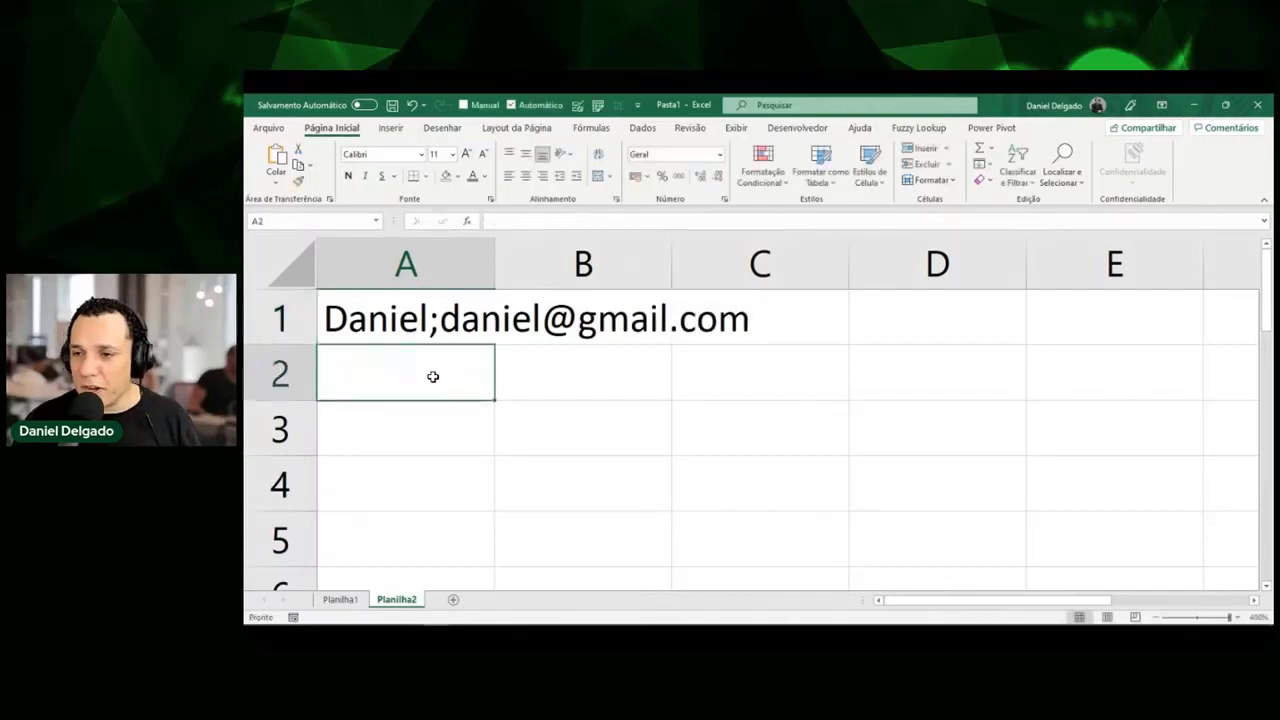
type("Ana")
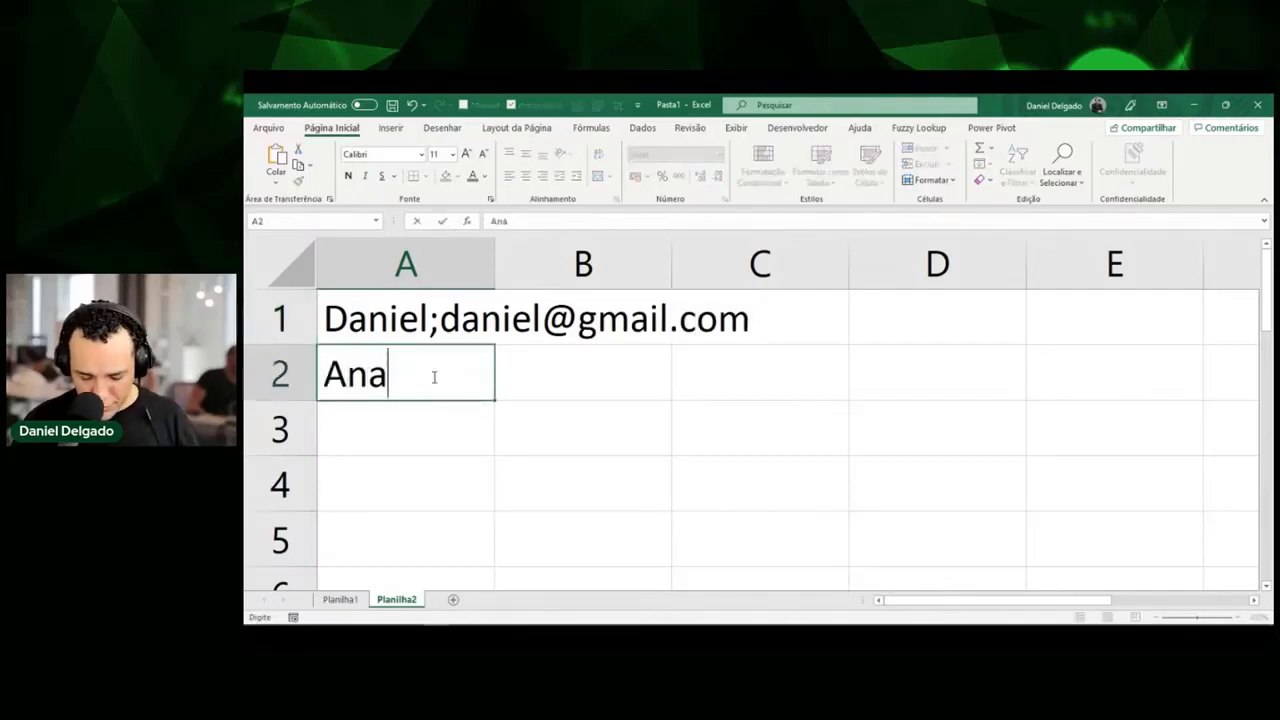
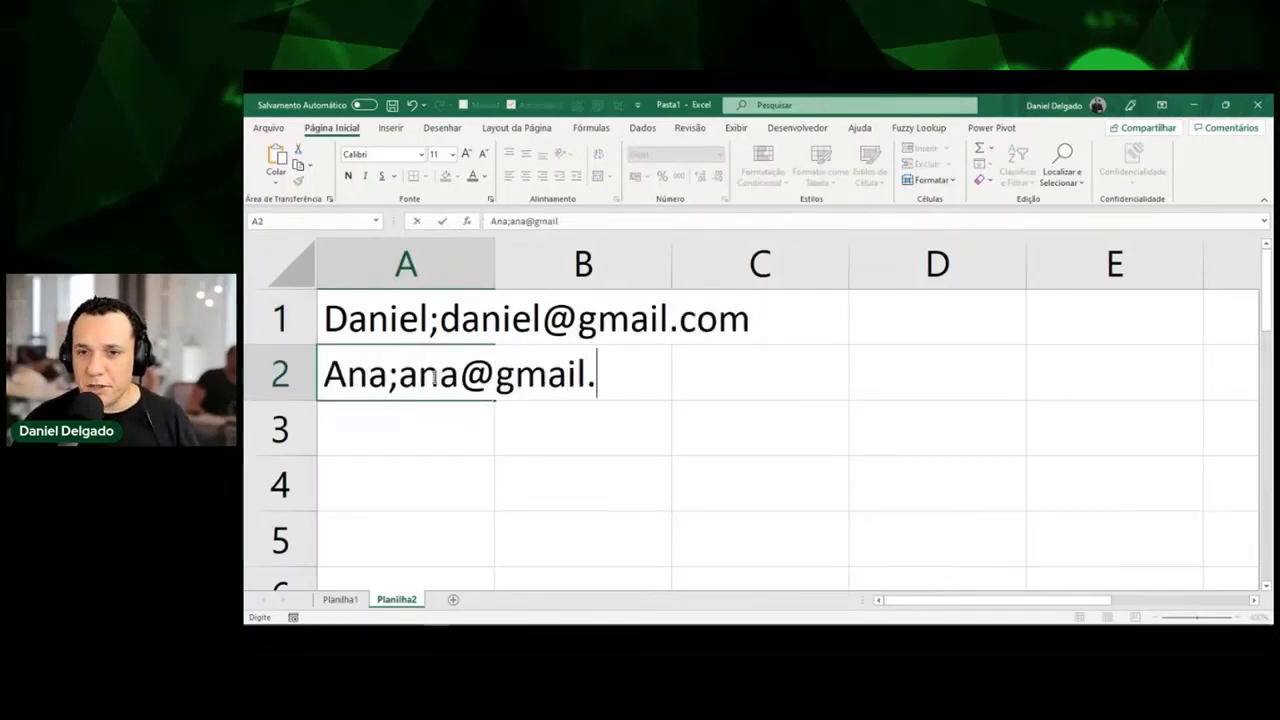
key("Return")
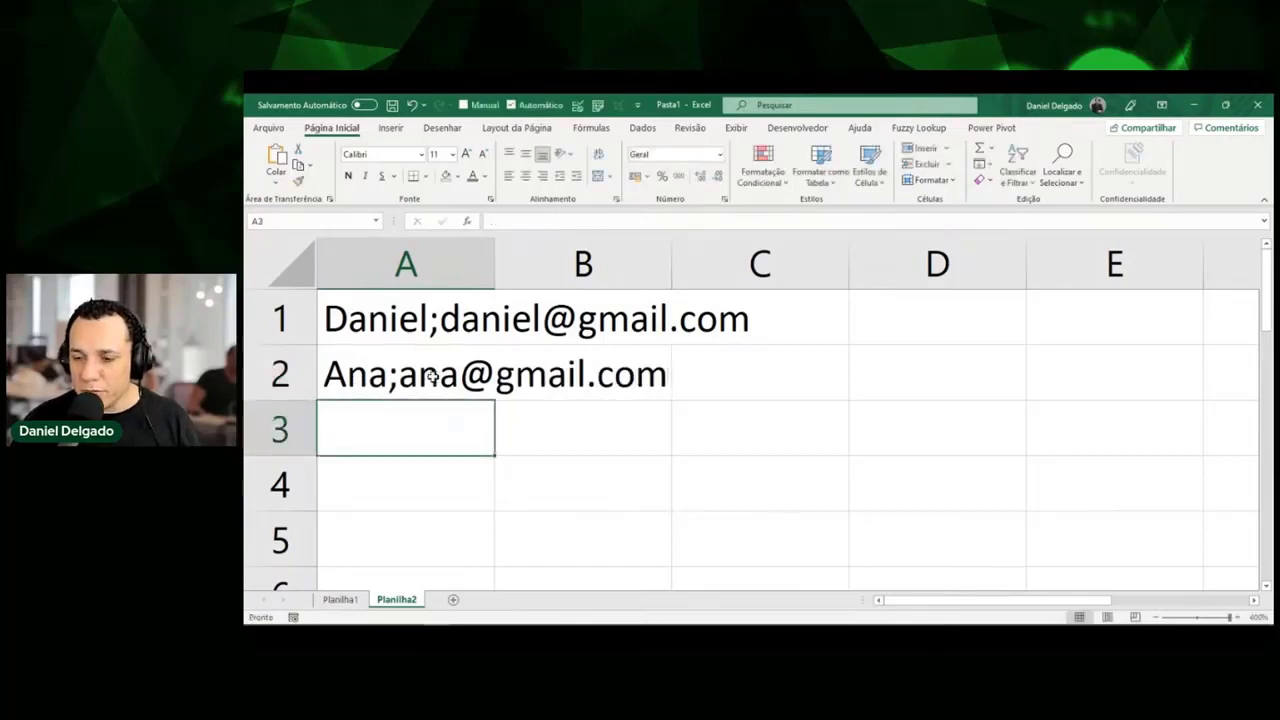
Complete A3 with the third name;email entry using a gmail.com address, correcting typos.
type("Rogerio")
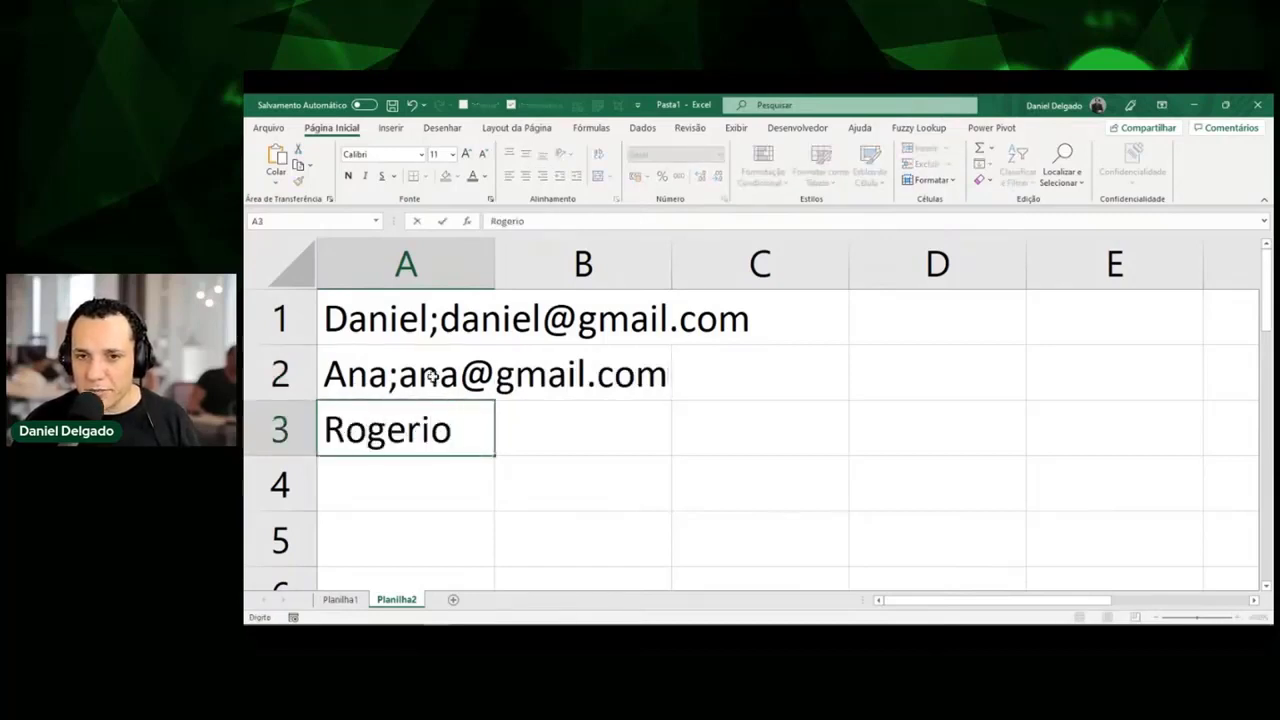
type("/")
key("BackSpace")
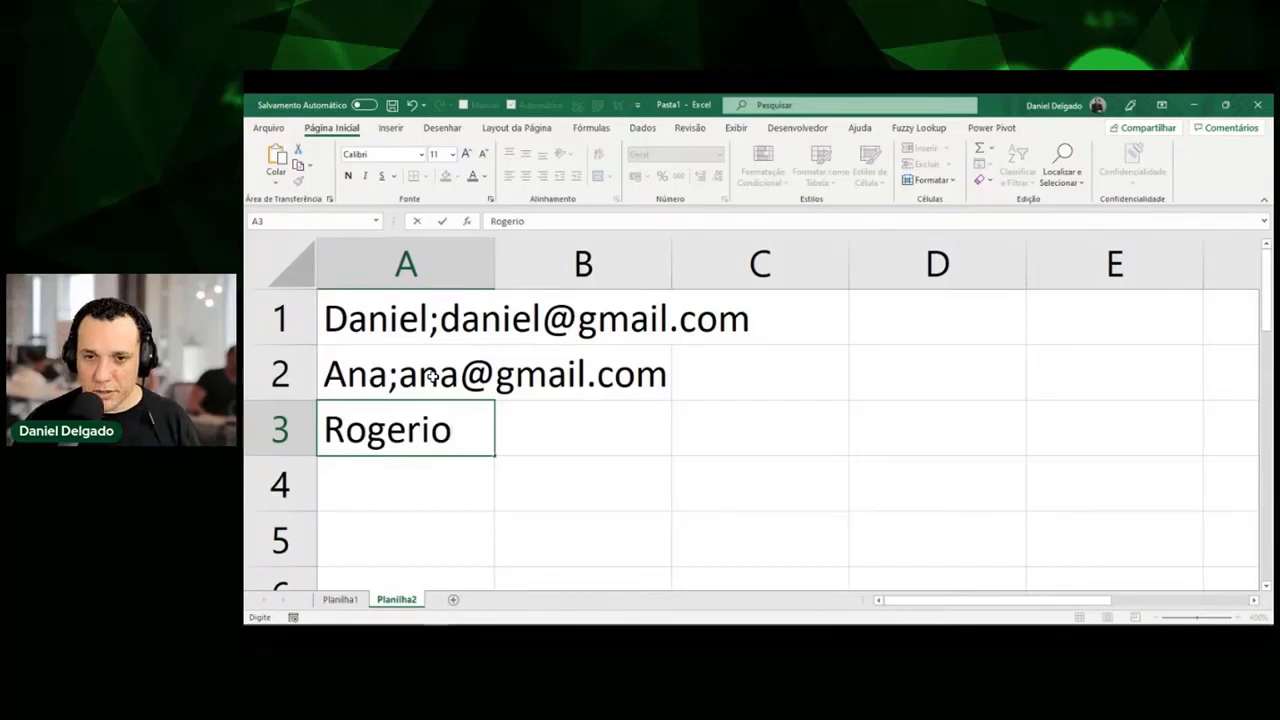
key("BackSpace")
type(";")
key("BackSpace")
type("o")
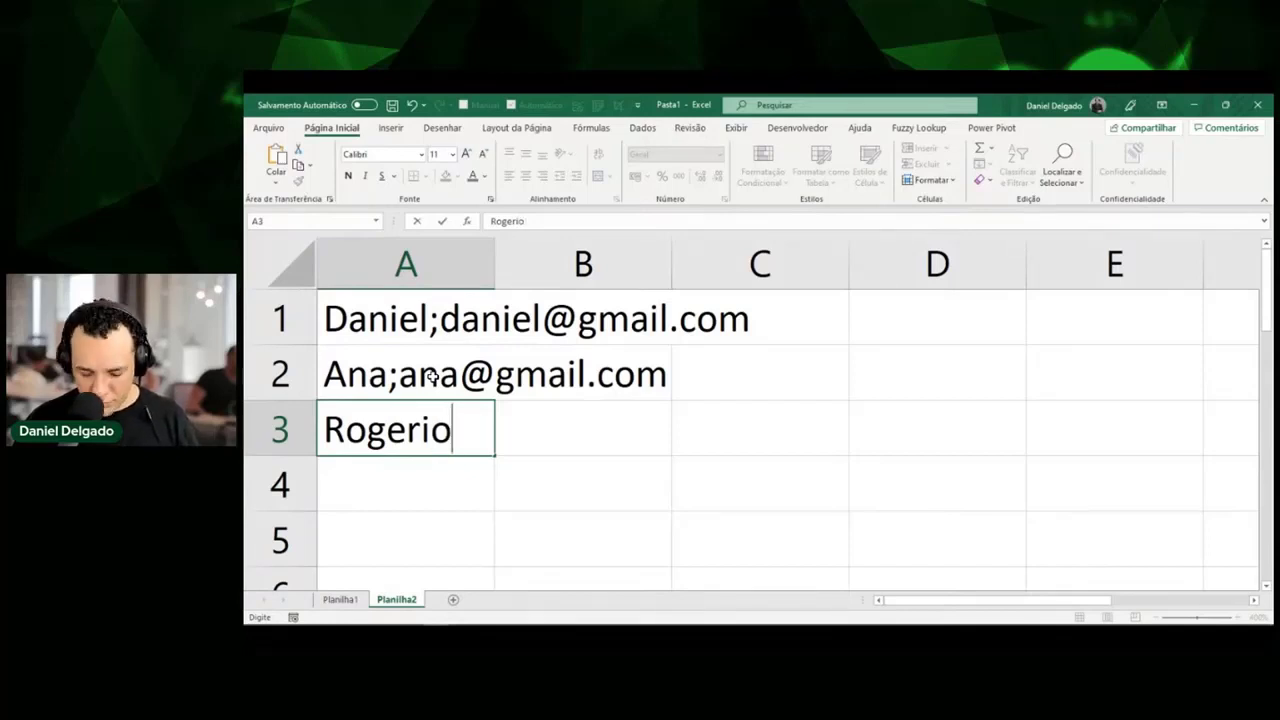
type(";@")
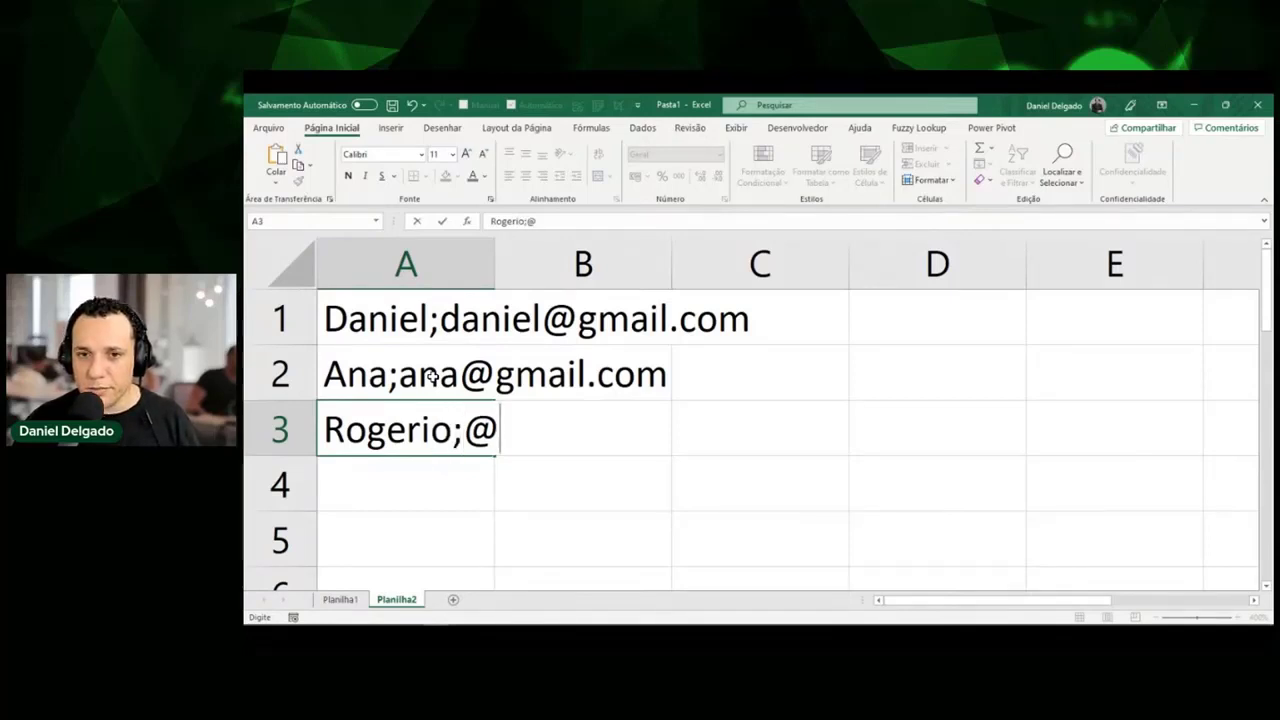
key("BackSpace")
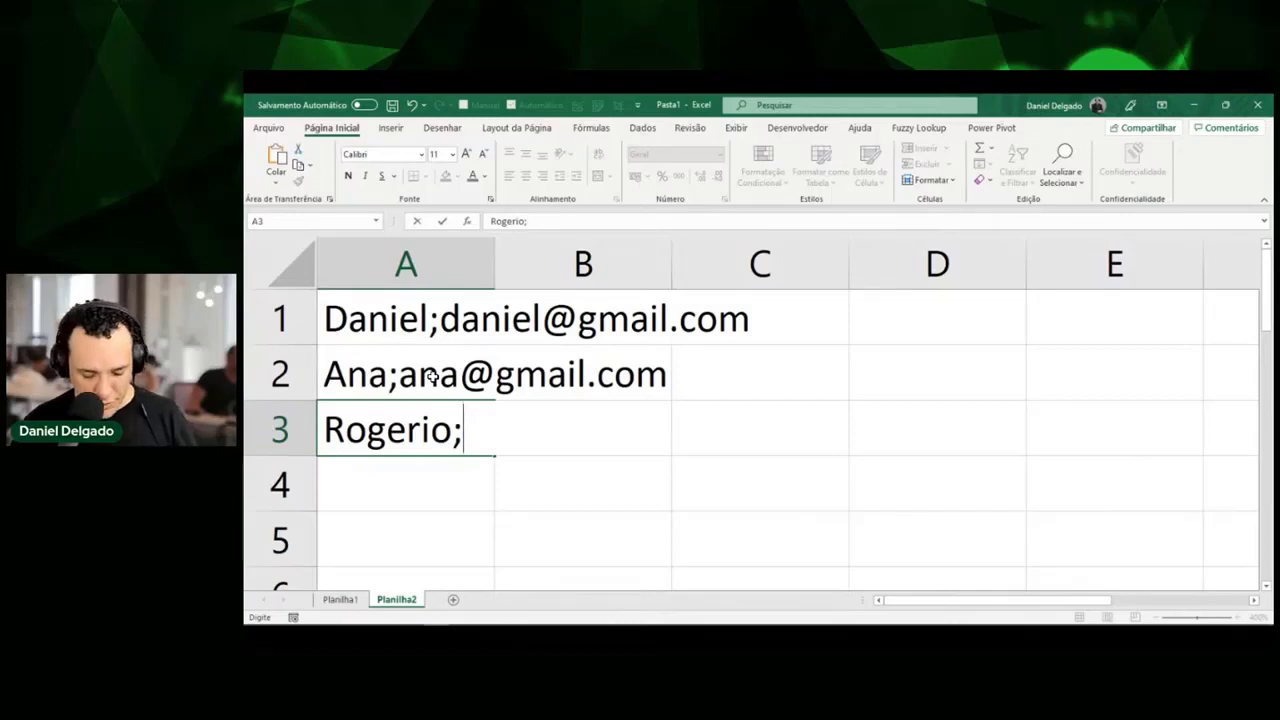
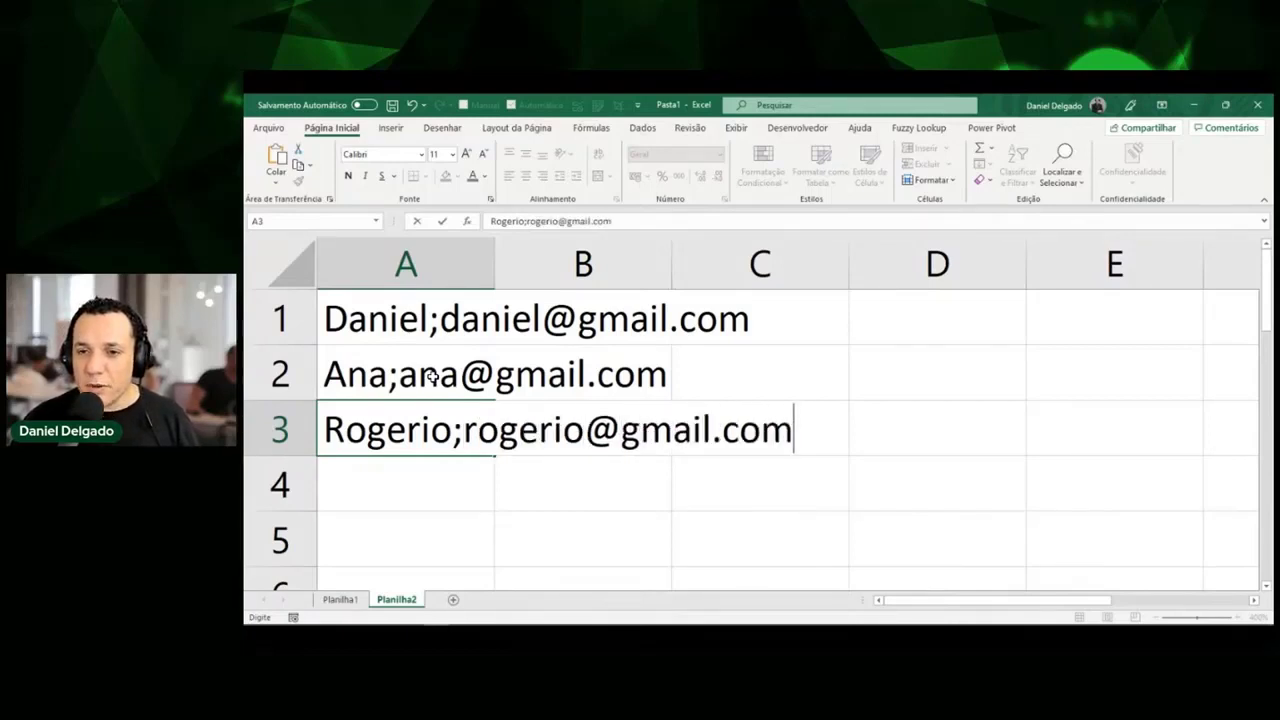
key("Return")
Select A1:A3 to check the three entries, then clear the selection.
key("Up")
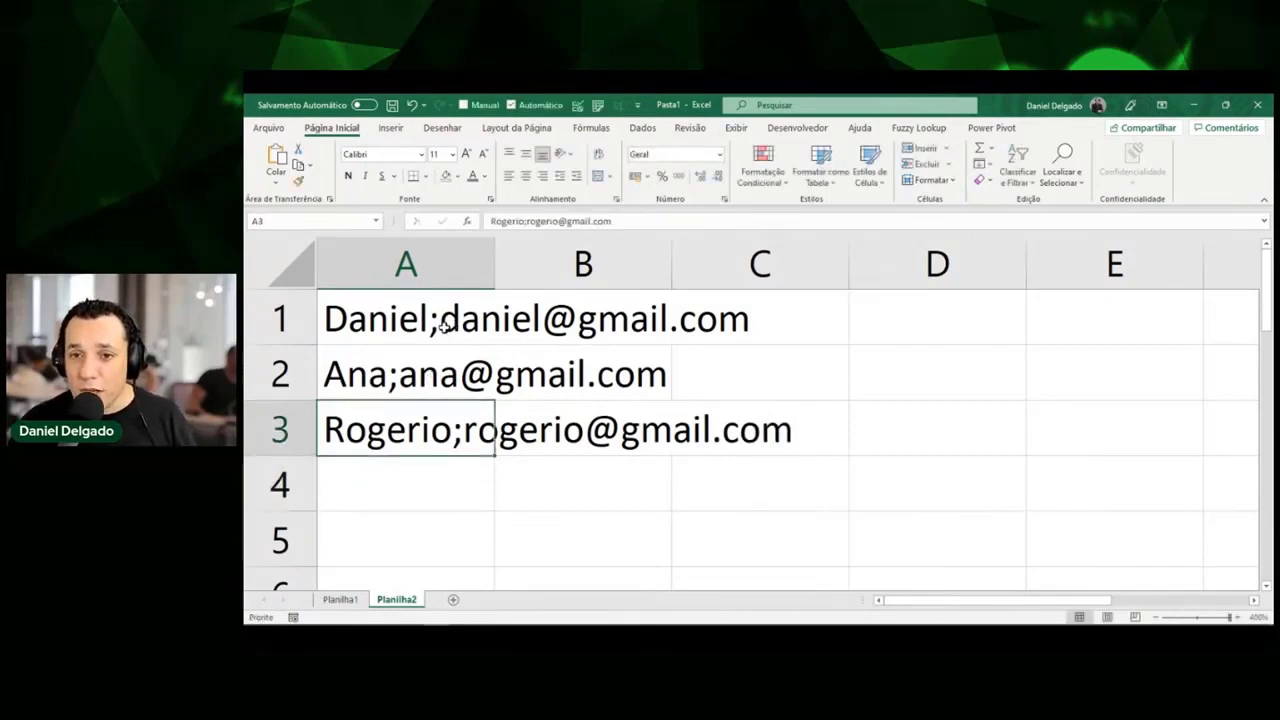
left_click_drag(443, 325, 432, 436)
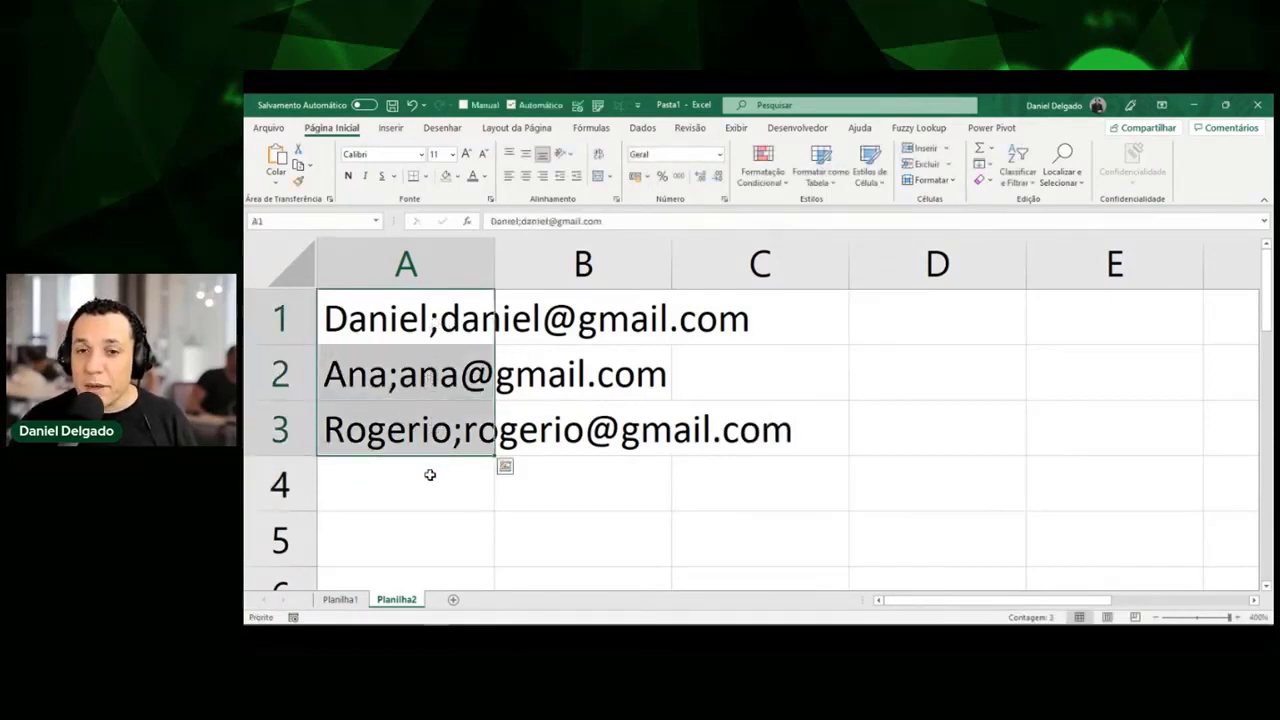
left_click(430, 474)
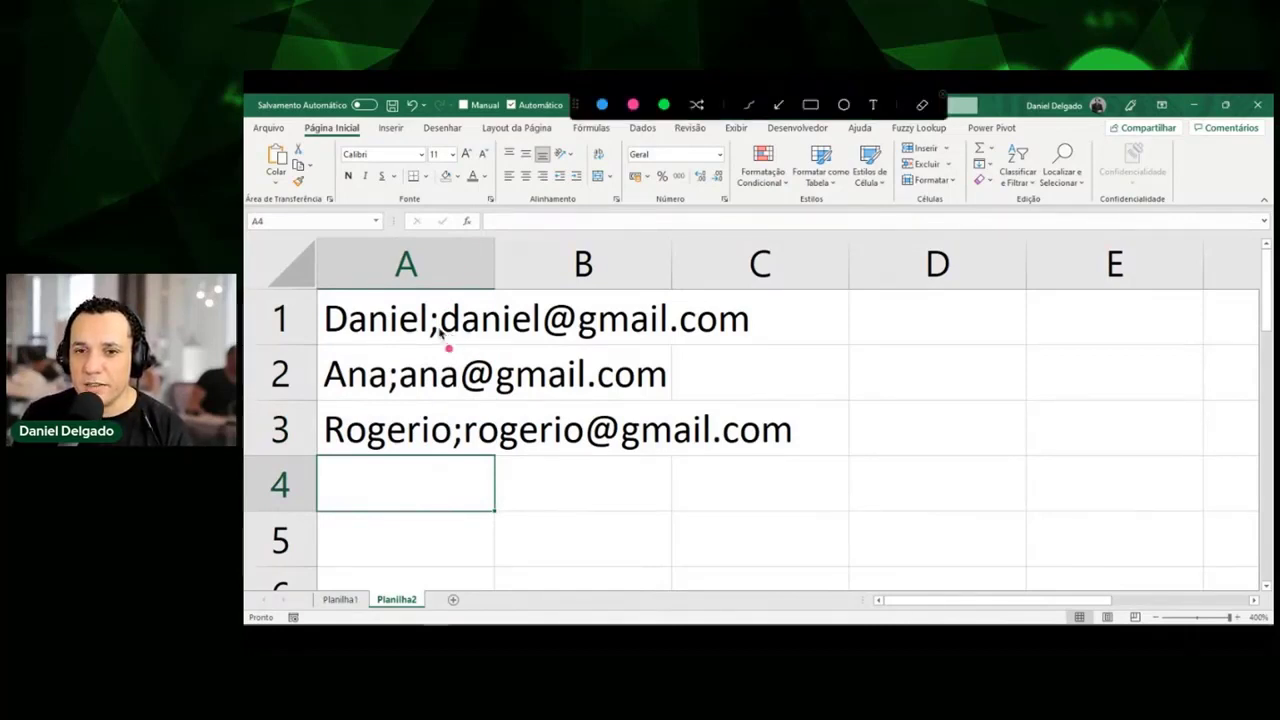
mouse_move(425, 319)
left_mouse_down()
mouse_move(446, 330)
mouse_move(424, 346)
mouse_move(427, 311)
left_mouse_up()
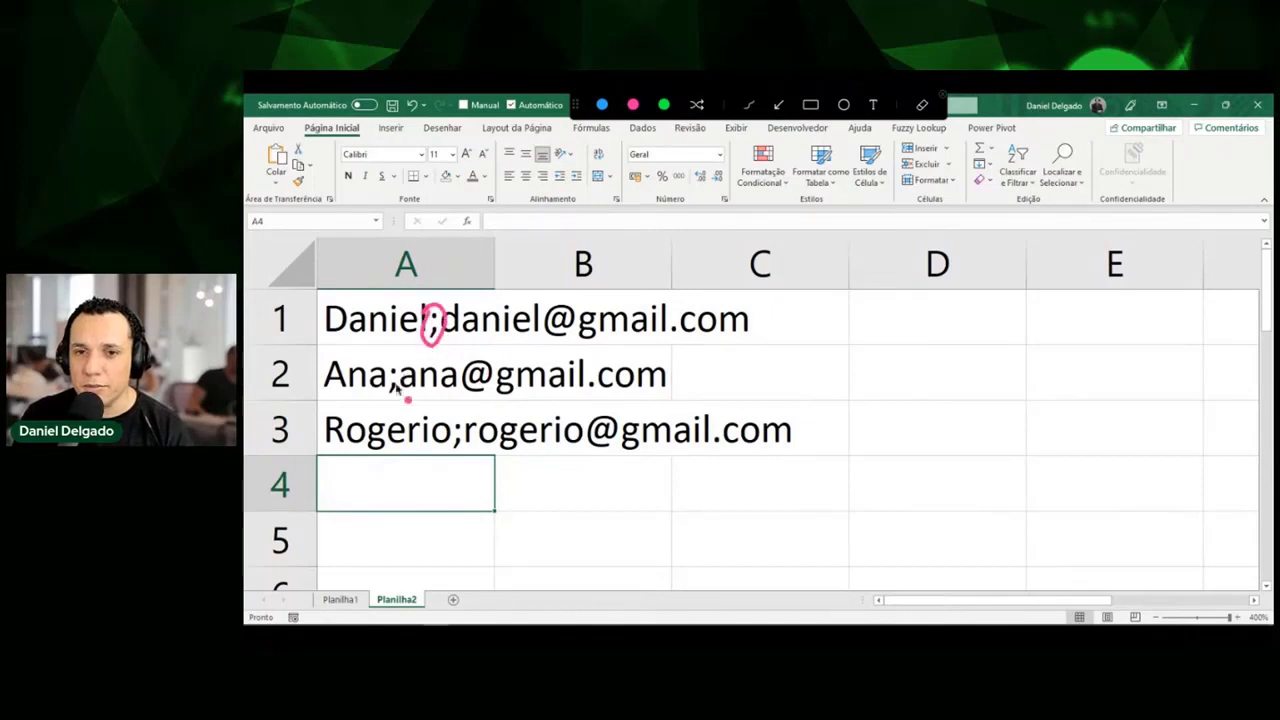
mouse_move(385, 372)
left_mouse_down()
mouse_move(402, 392)
mouse_move(386, 378)
left_mouse_up()
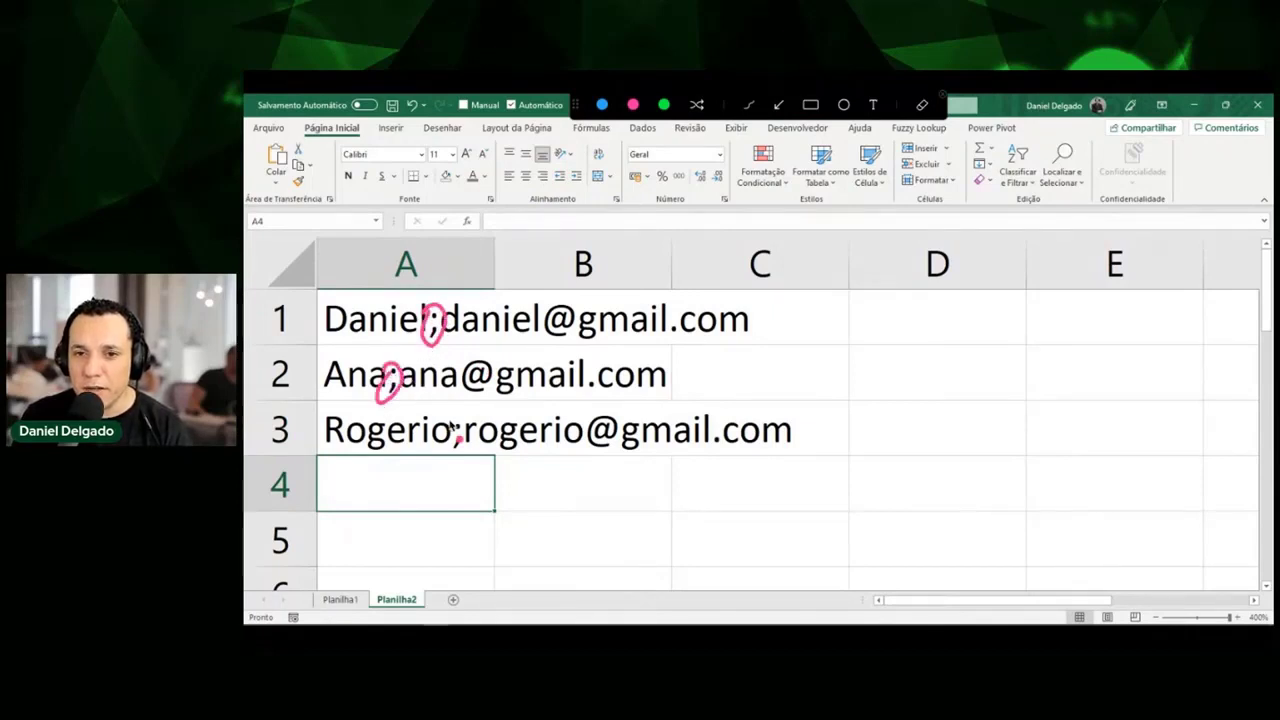
mouse_move(441, 428)
left_mouse_down()
mouse_move(468, 425)
mouse_move(452, 416)
left_mouse_up()
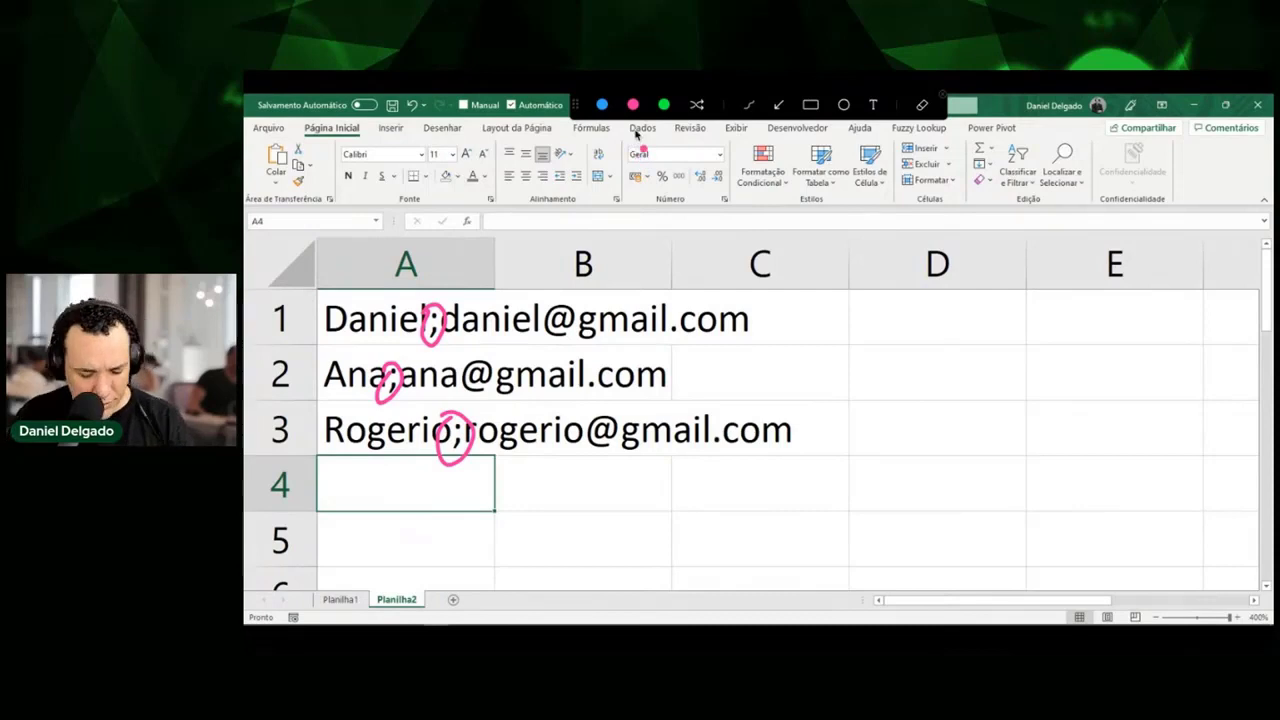
key("Escape")
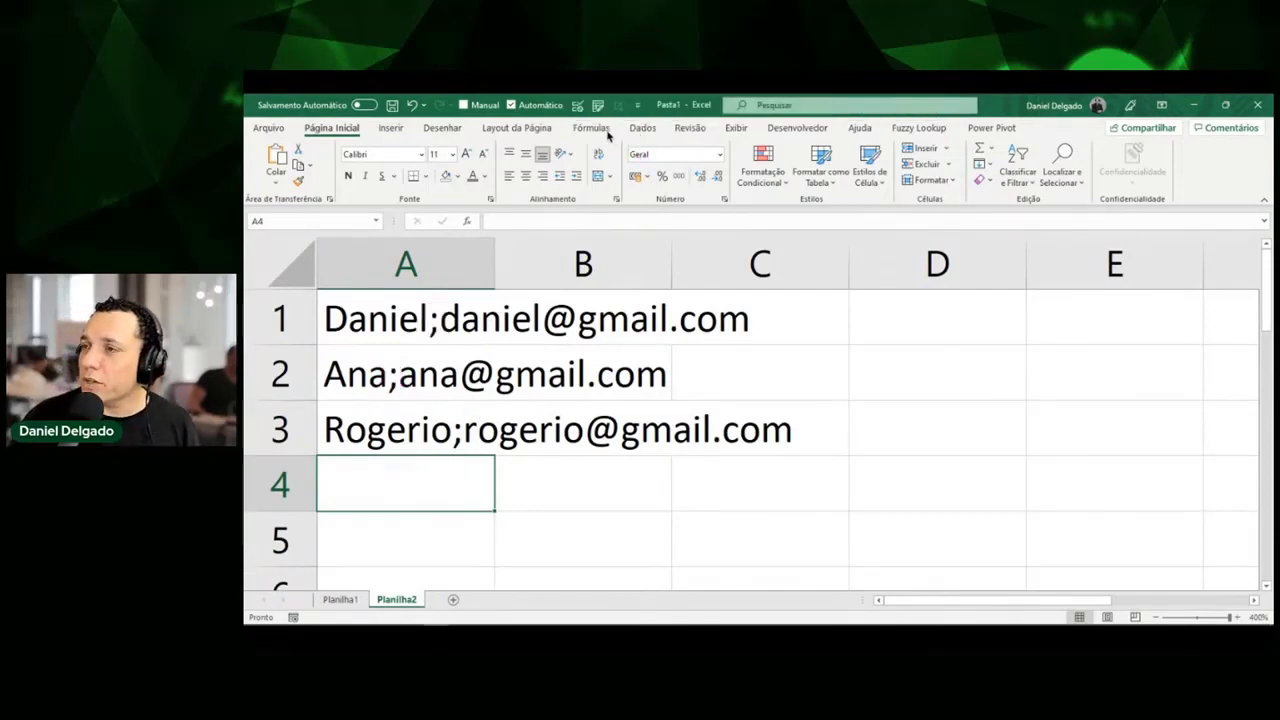
On the Dados tab, try Texto para Colunas, dismiss the no-selection warning, and select column A.
left_click(606, 129)
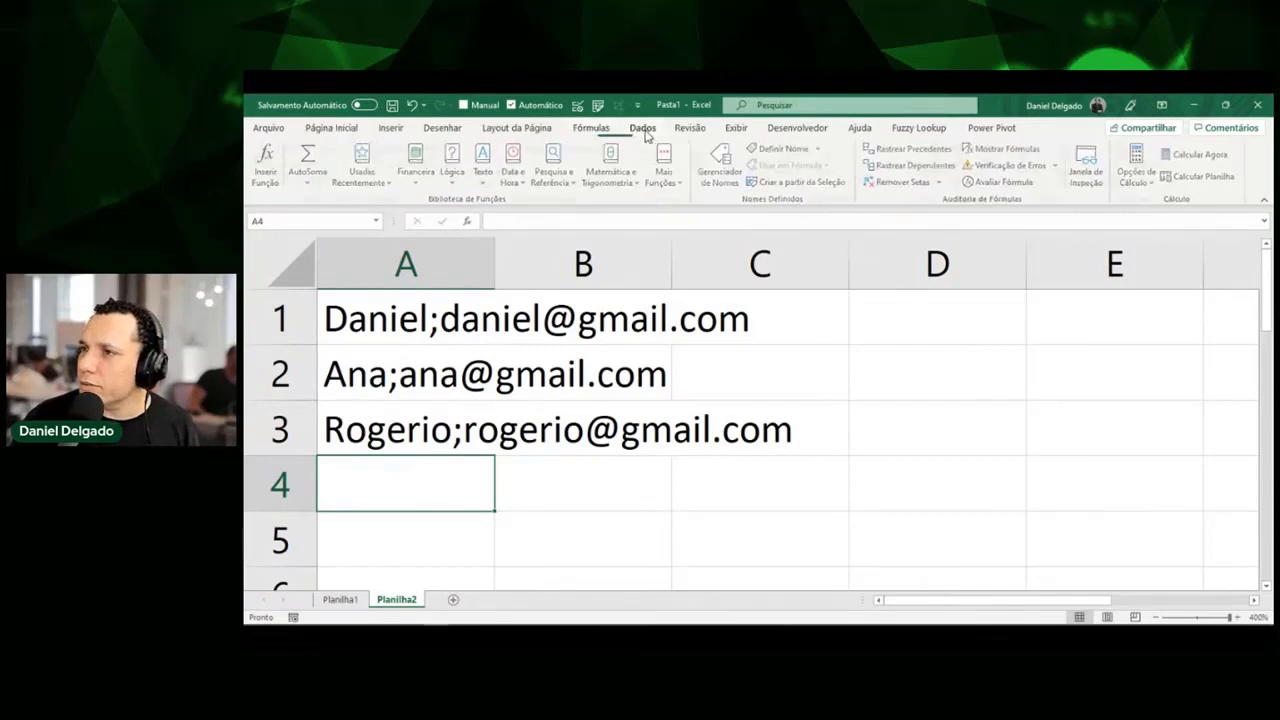
left_click(643, 129)
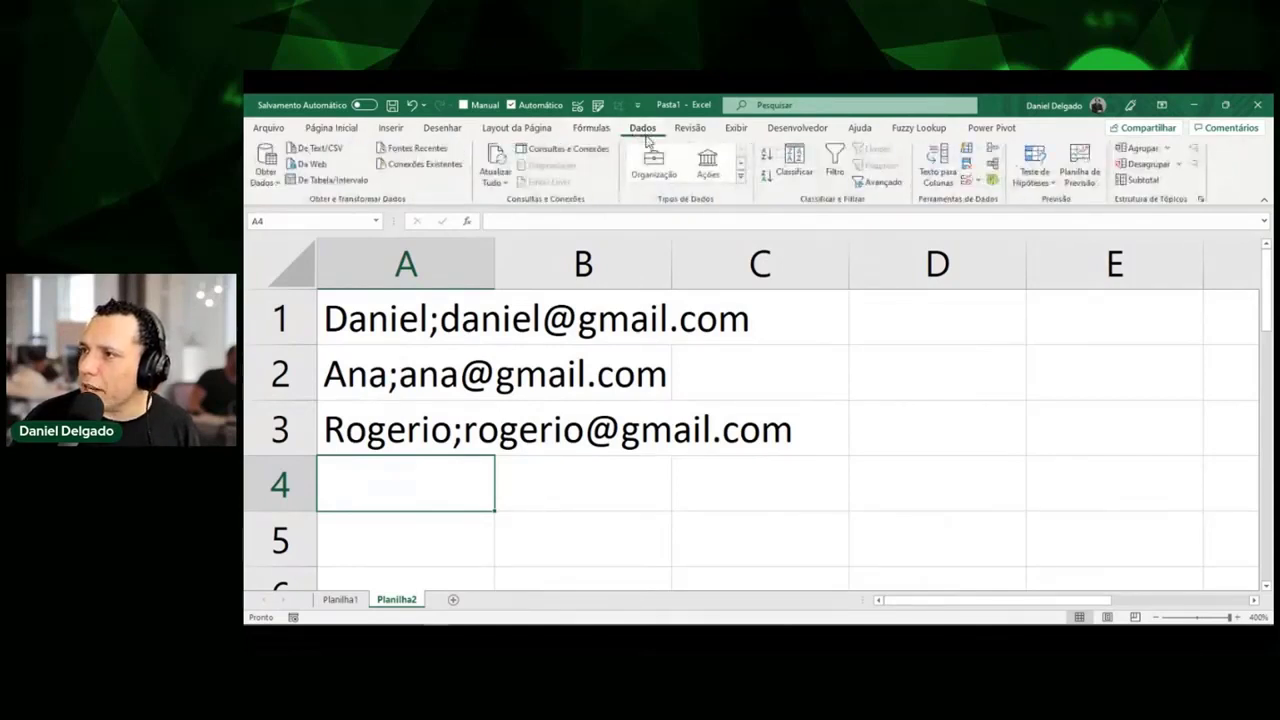
left_click(928, 172)
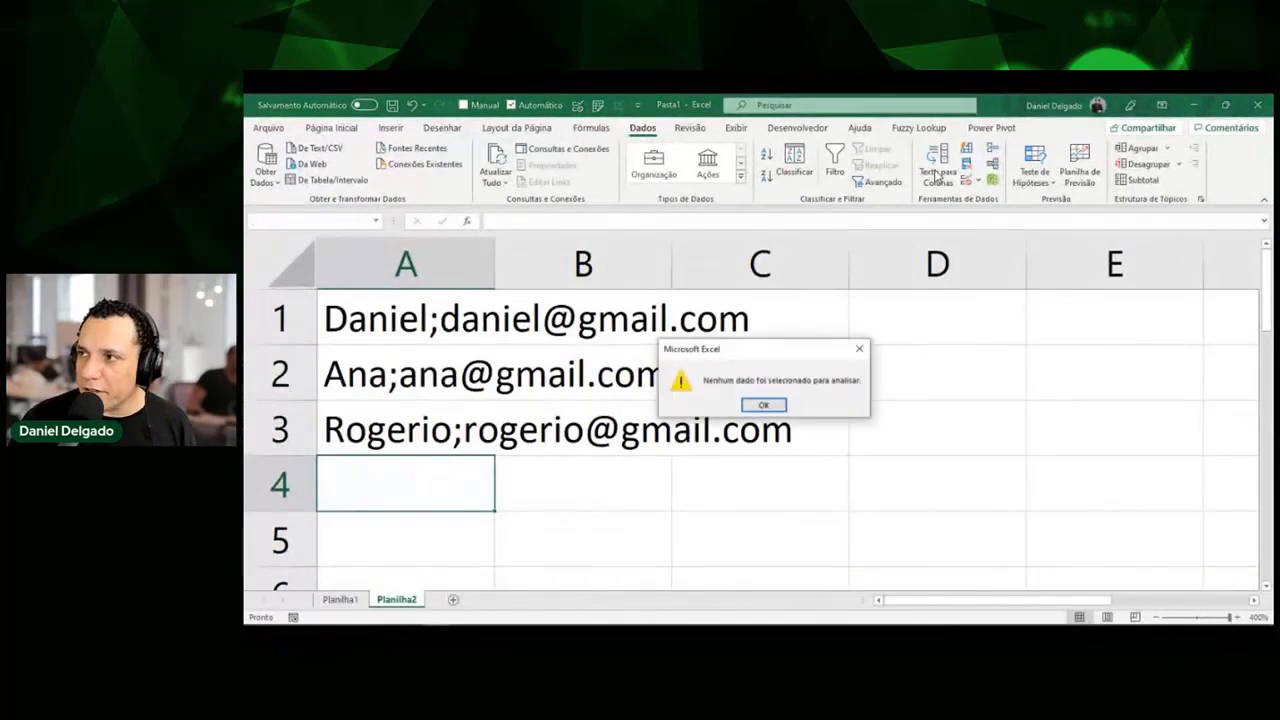
left_click(763, 405)
left_click(473, 281)
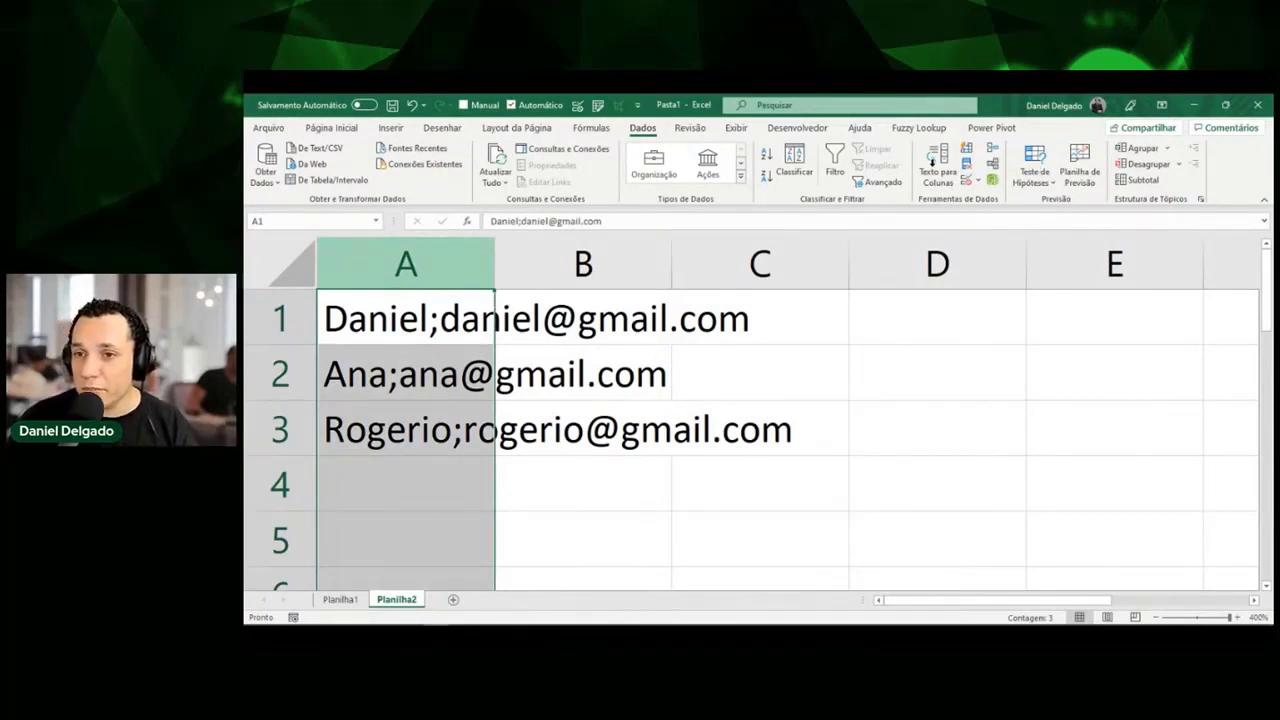
left_click(932, 160)
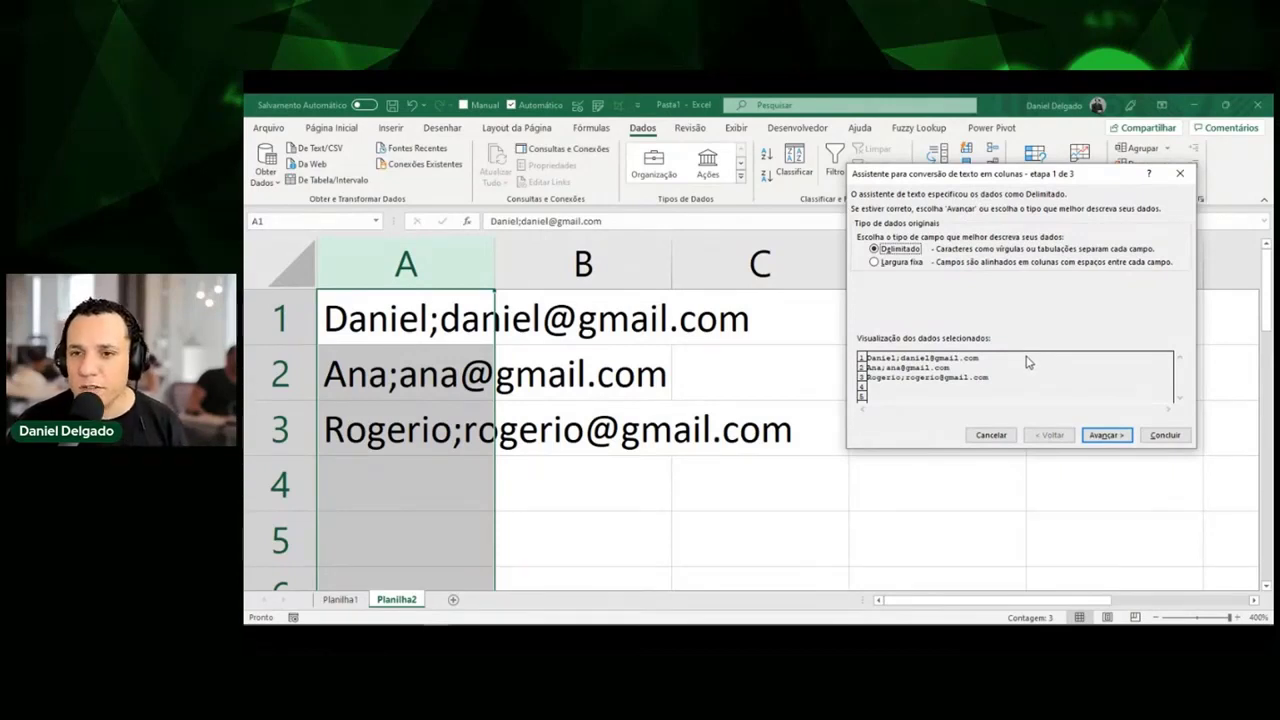
key("Escape")
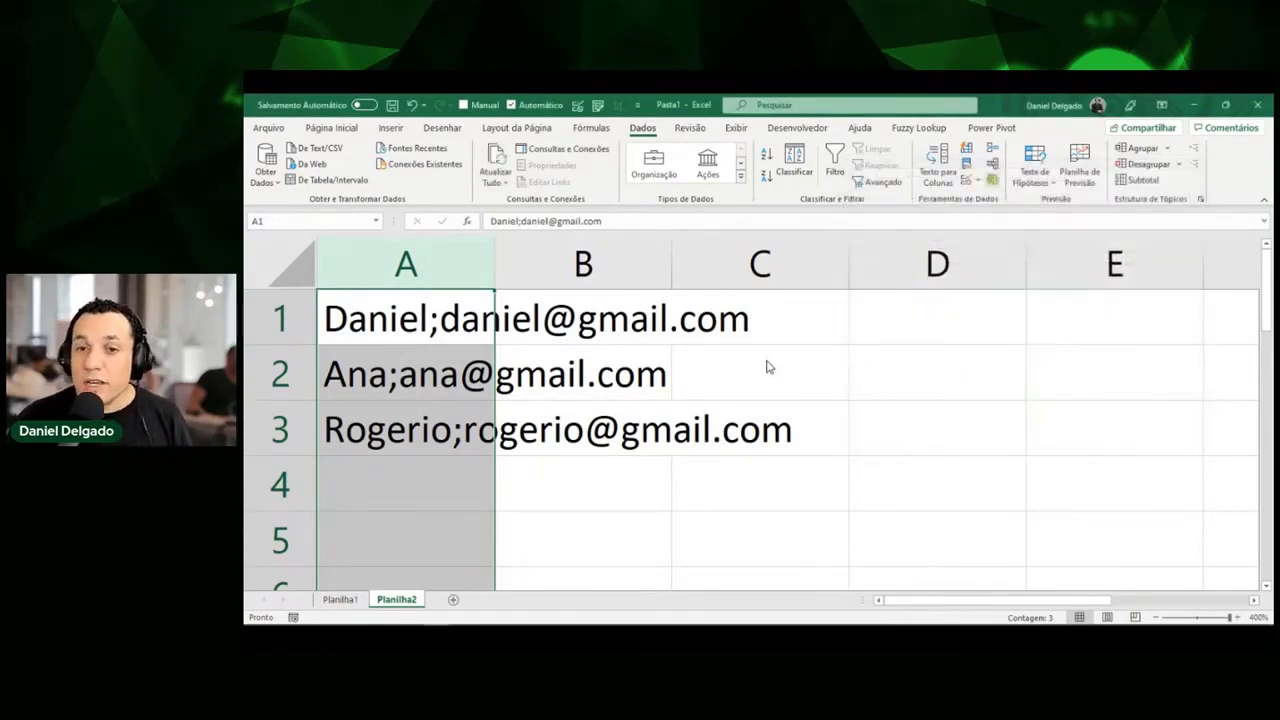
left_click(568, 320)
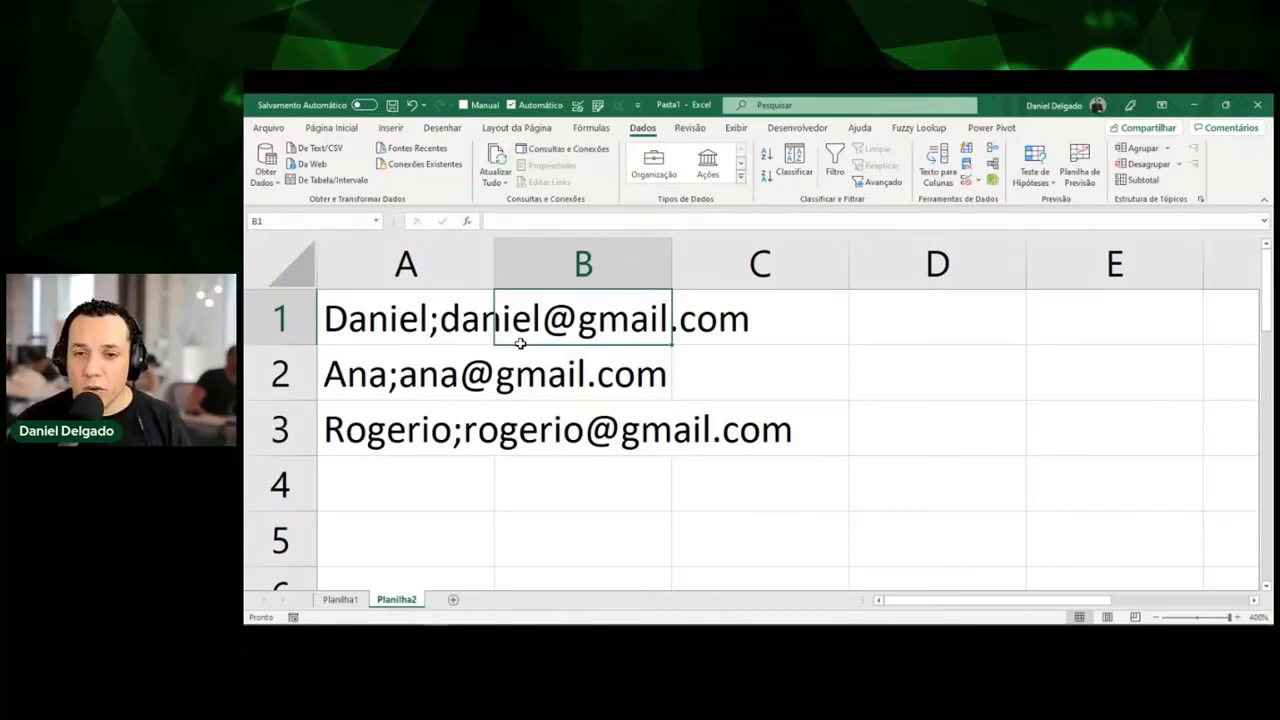
Change the domain of the A2 e-mail address from gmail.com to hotmail.com.
key("Down")
key("Left")
key("F2")
key("Left")
key("Left")
key("Left")
key("Left")
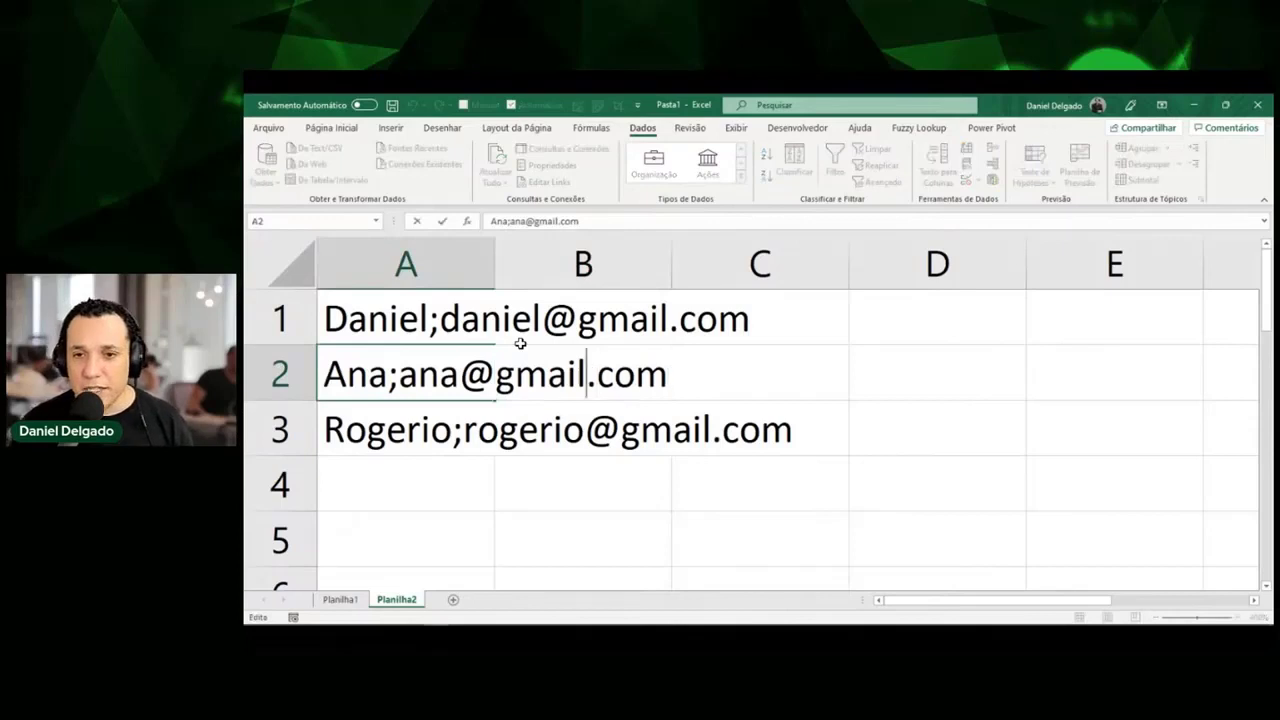
key("shift+Left")
key("shift+Left")
key("shift+Left")
key("shift+Left")
key("shift+Left")
type("hotmar")
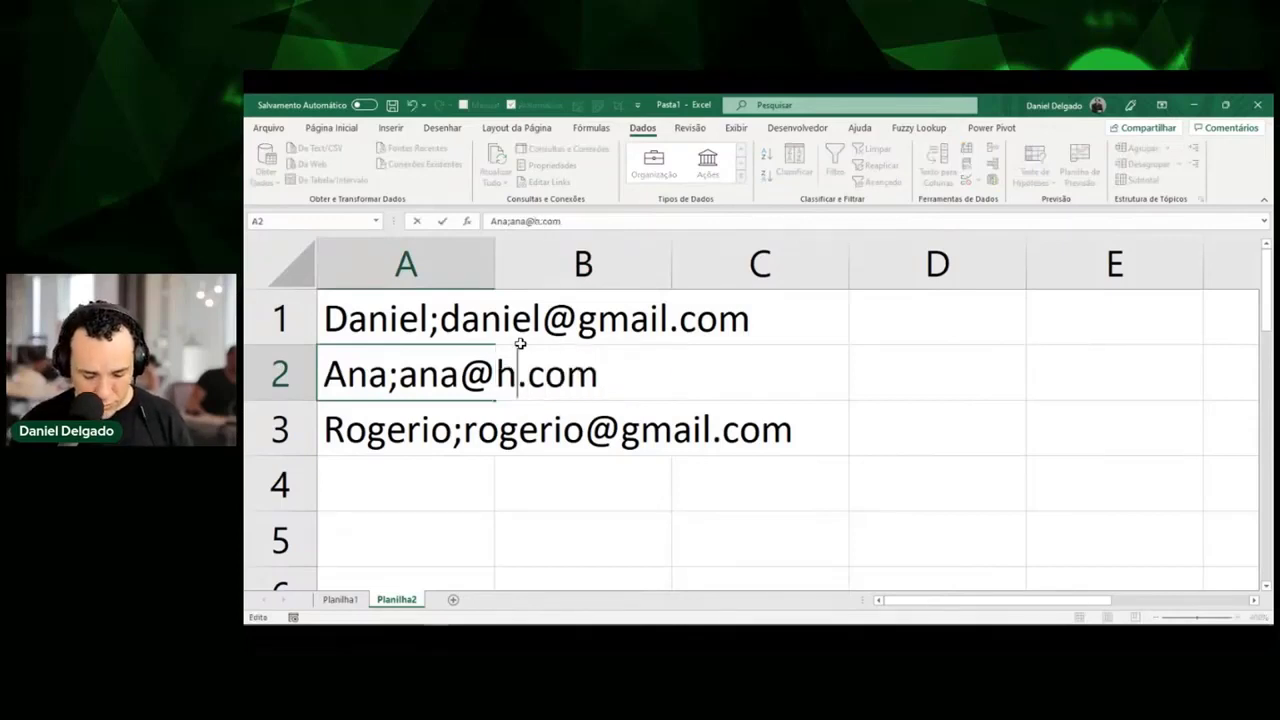
key("BackSpace")
type("il")
key("Return")
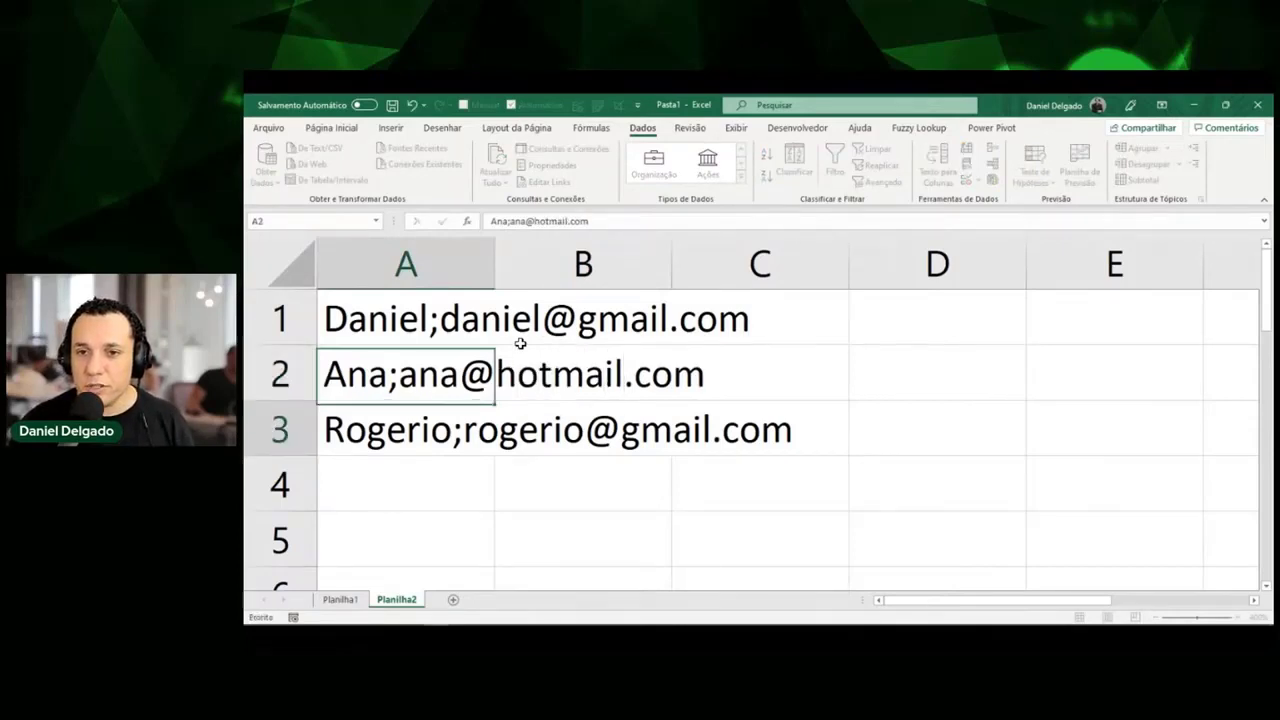
Change the domain of the A3 e-mail address from gmail.com to uol.com.
key("F2")
key("Left")
key("Left")
key("Left")
key("Left")
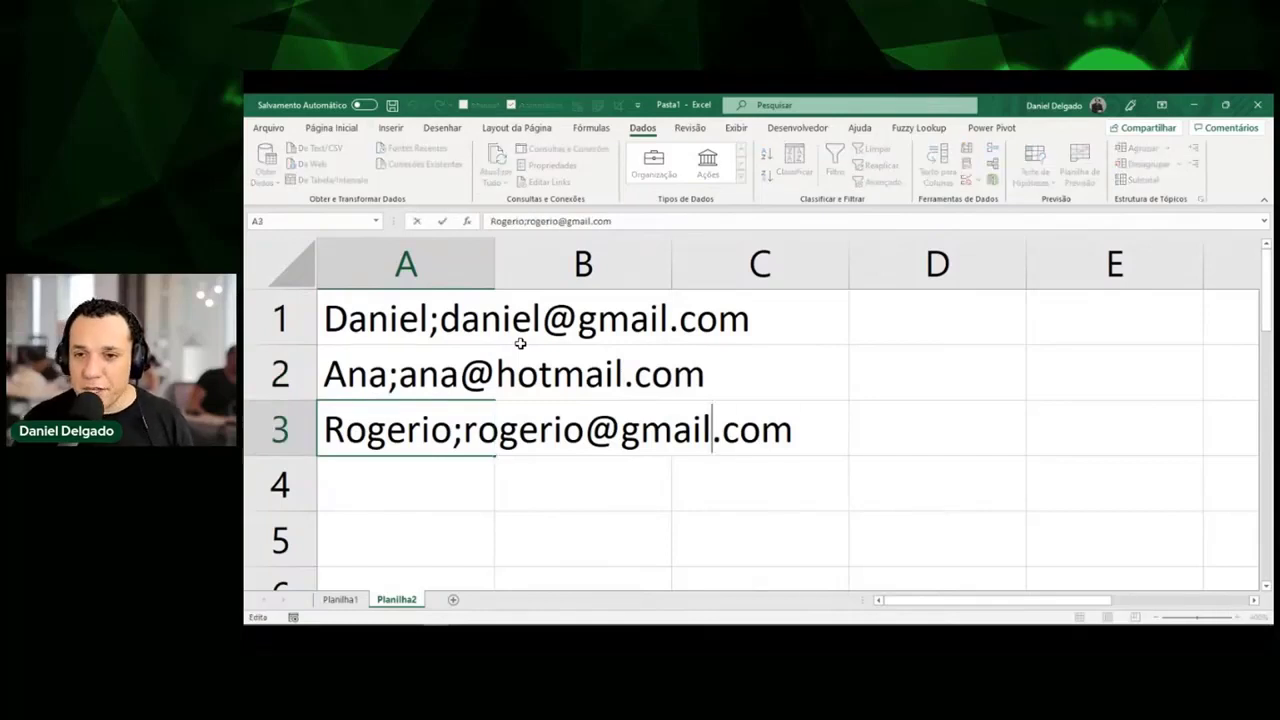
key("shift+Left")
key("shift+Left")
key("shift+Left")
key("shift+Left")
key("shift+Left")
type("uol")
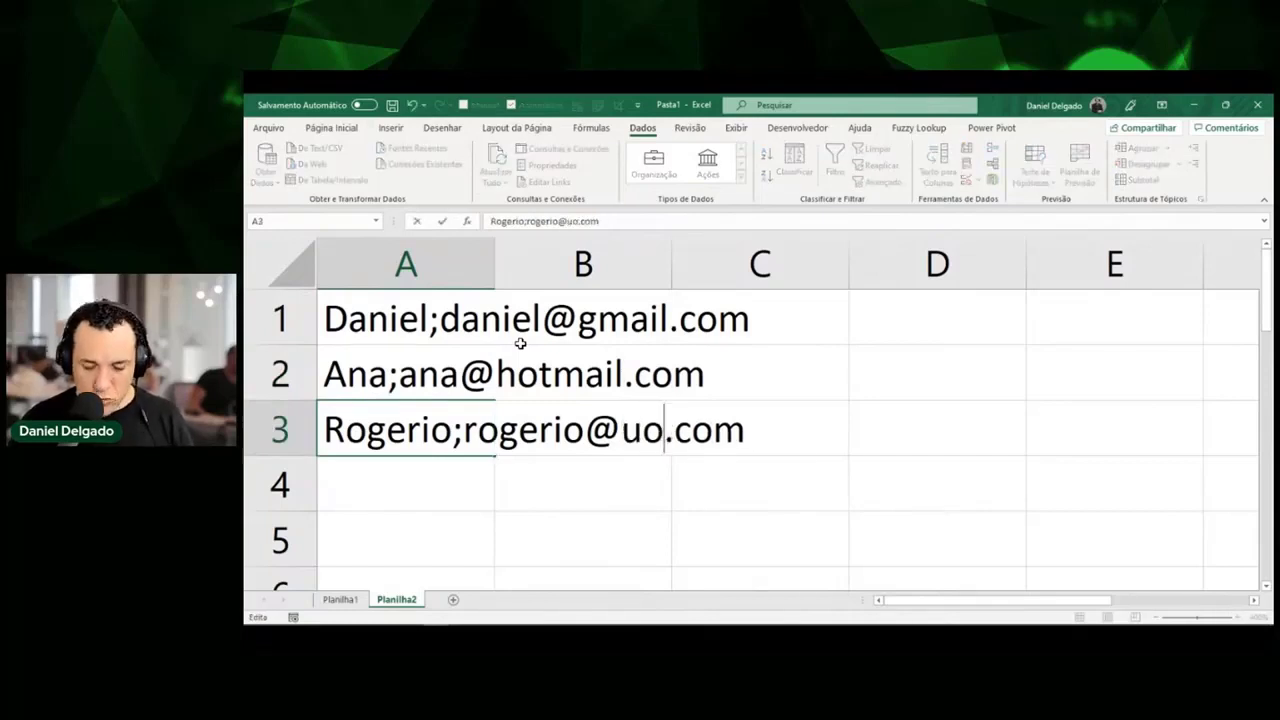
key("Return")
key("Up")
key("Up")
key("Up")
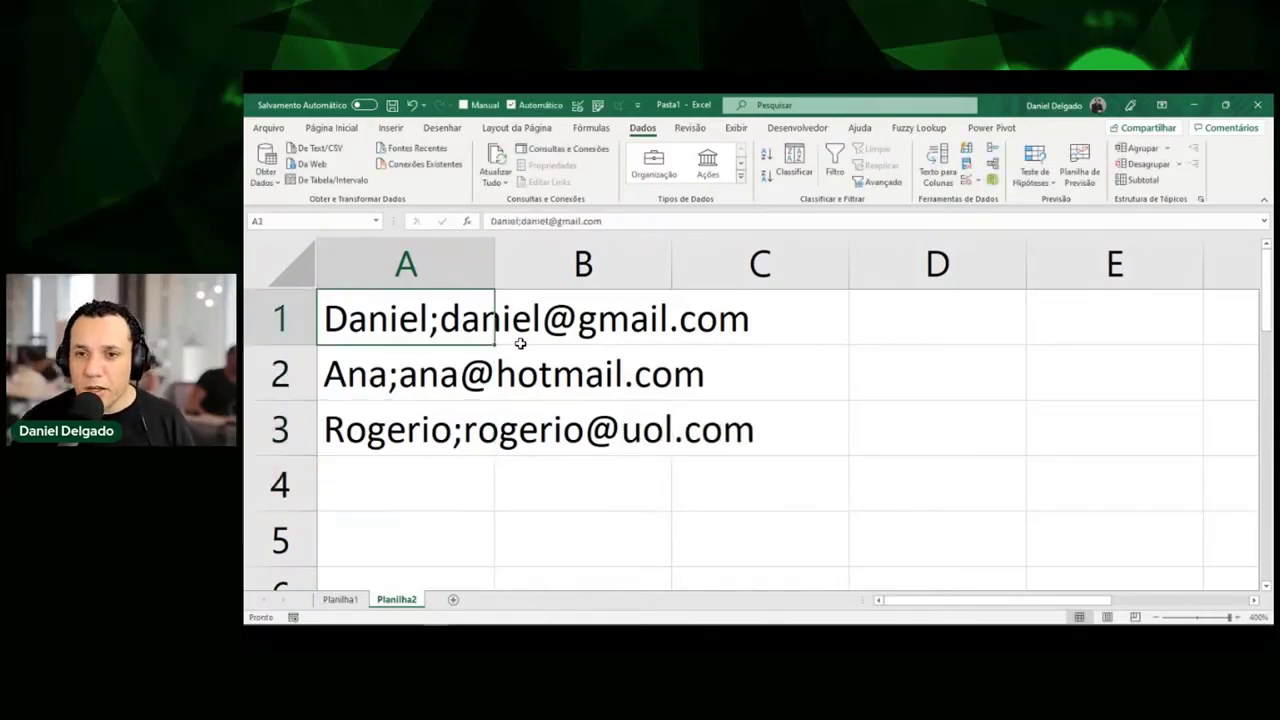
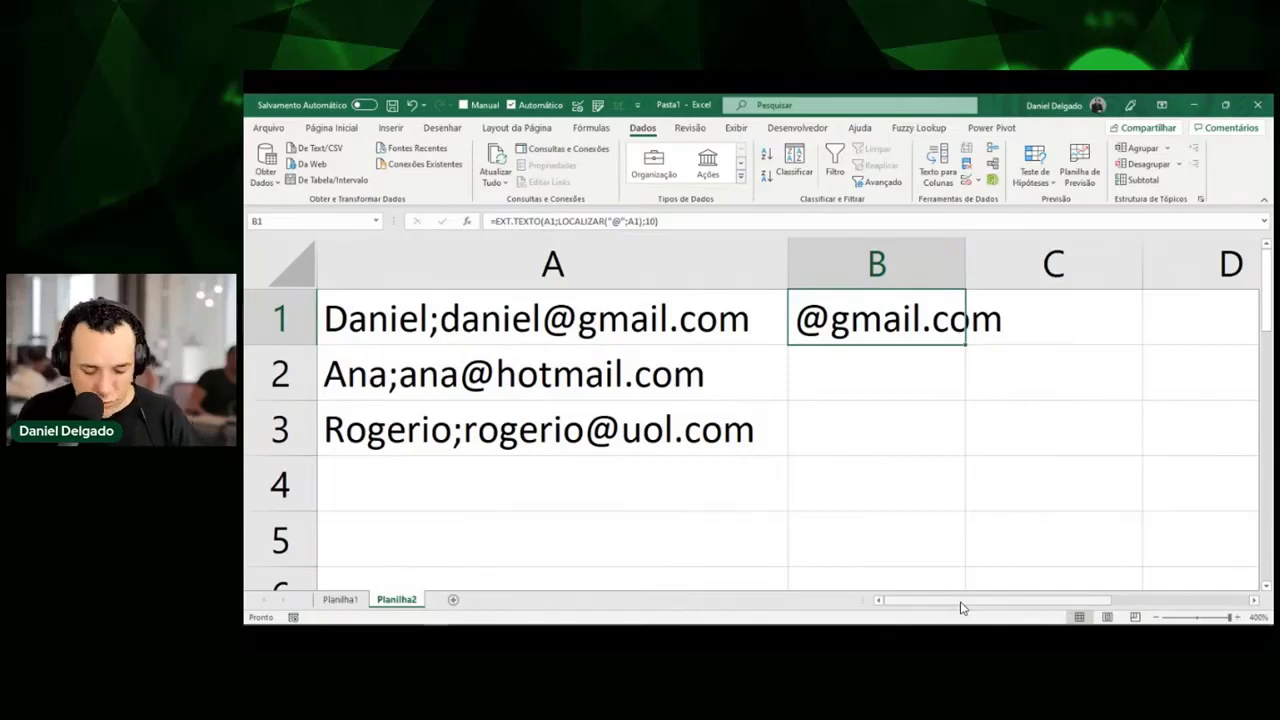
Add +1 after LOCALIZAR("@";A1) in B1's formula so the domain drops the leading @.
key("F2")
key("Left")
key("Left")
key("Left")
key("Left")
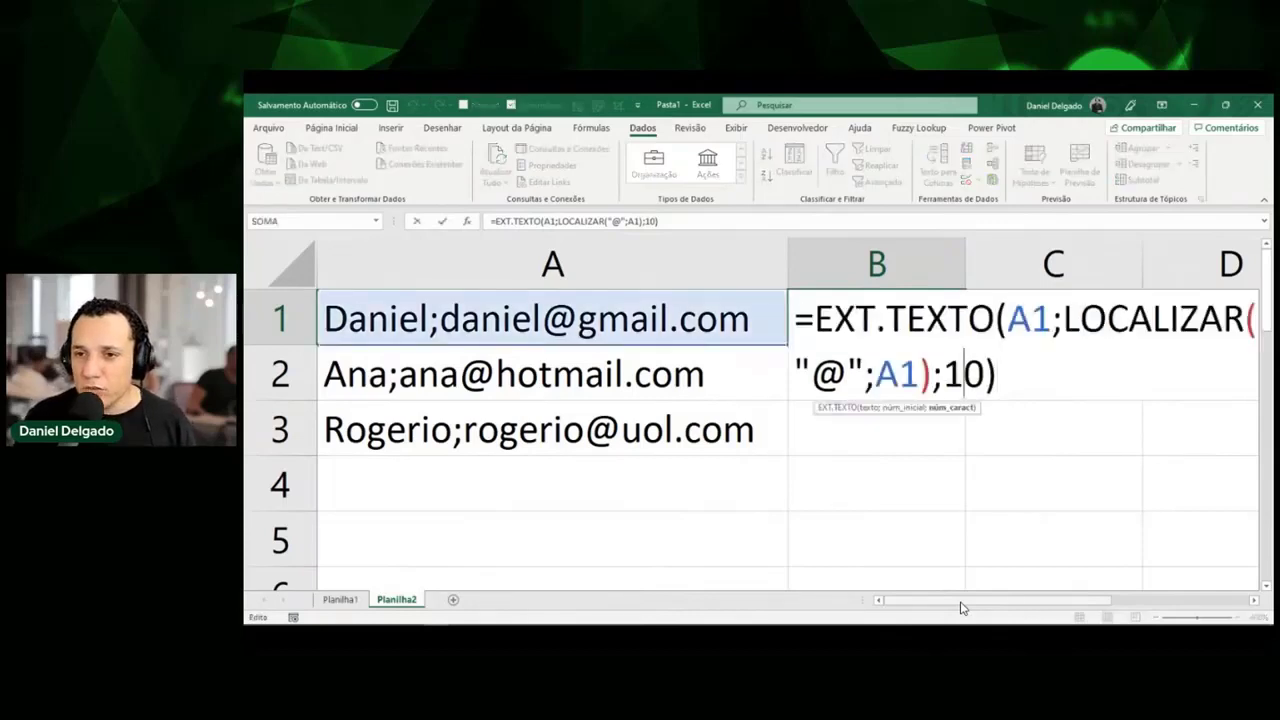
type("+1")
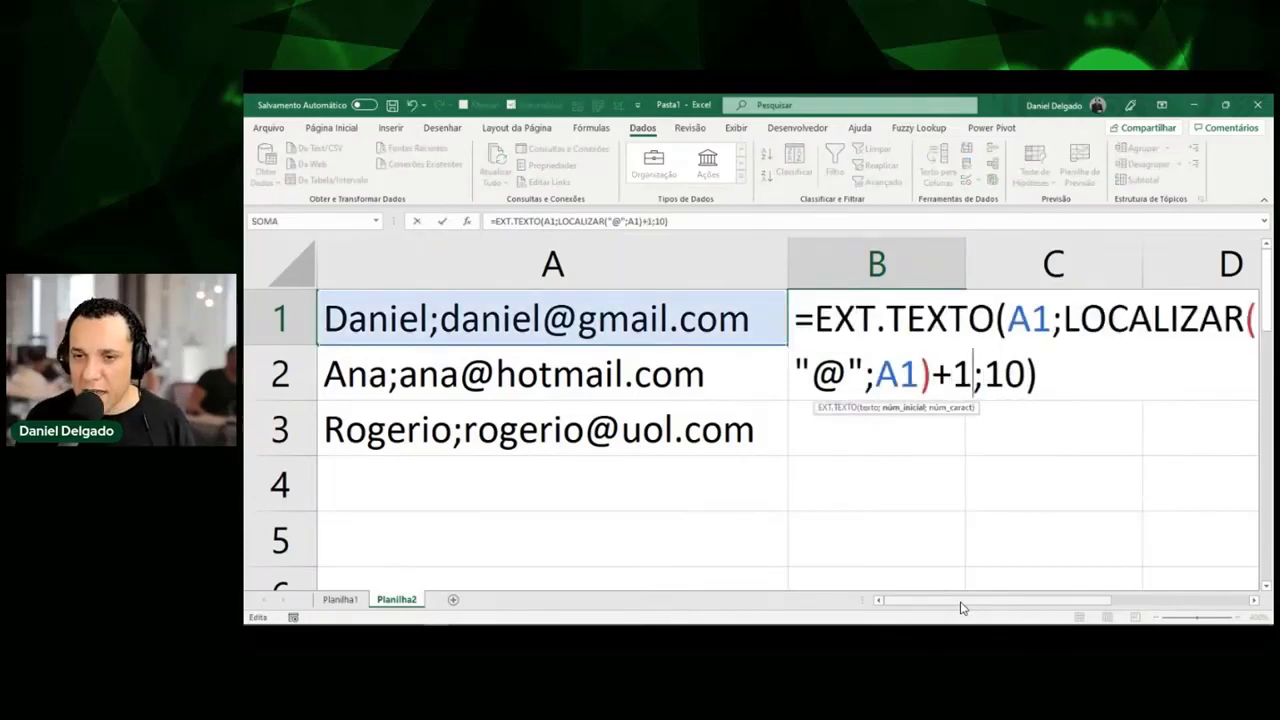
key("Return")
key("Up")
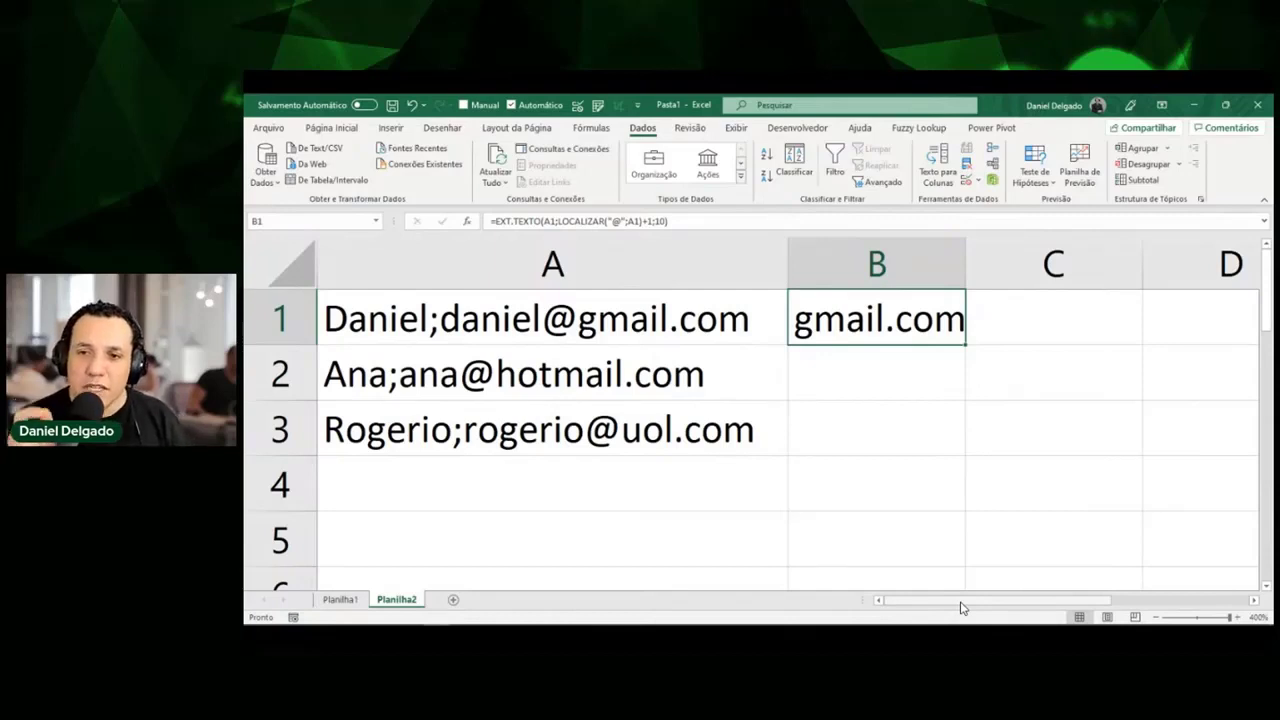
Annotate the dot in gmail.com and the domain names in column A, then reselect B1.
key("ctrl+shift+d")
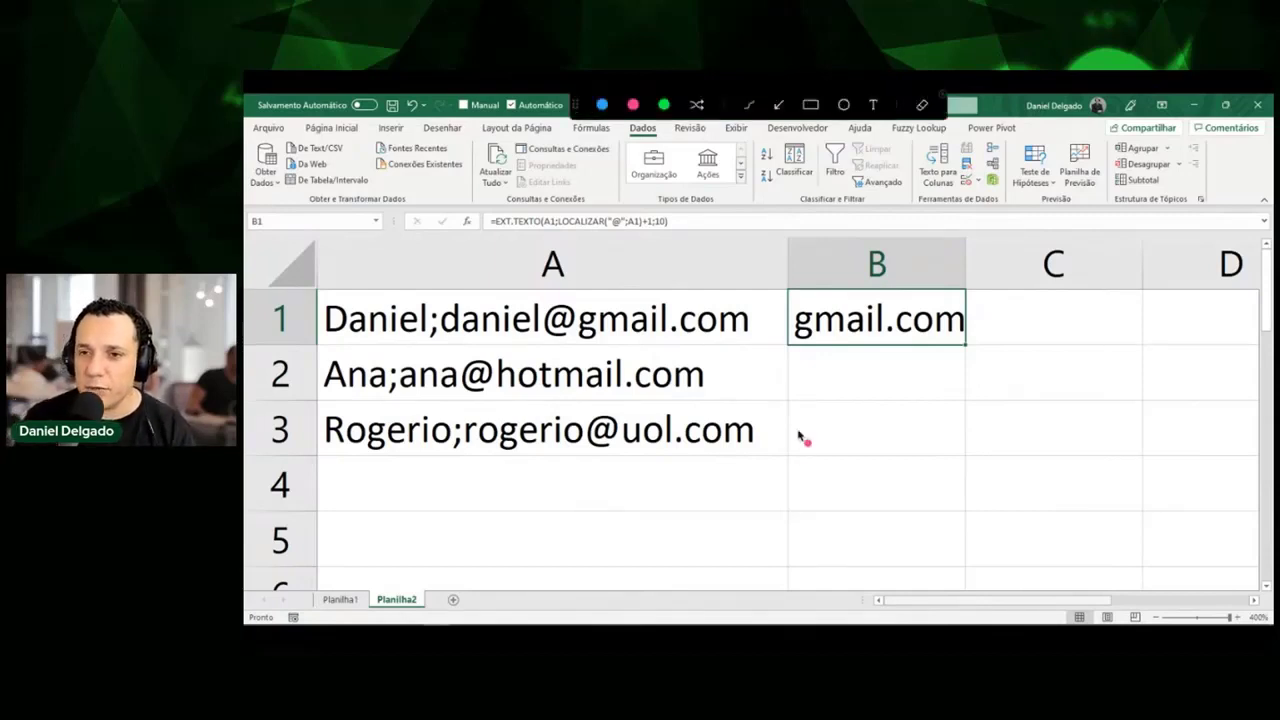
left_click_drag(887, 327, 893, 325)
left_click_drag(545, 398, 578, 397)
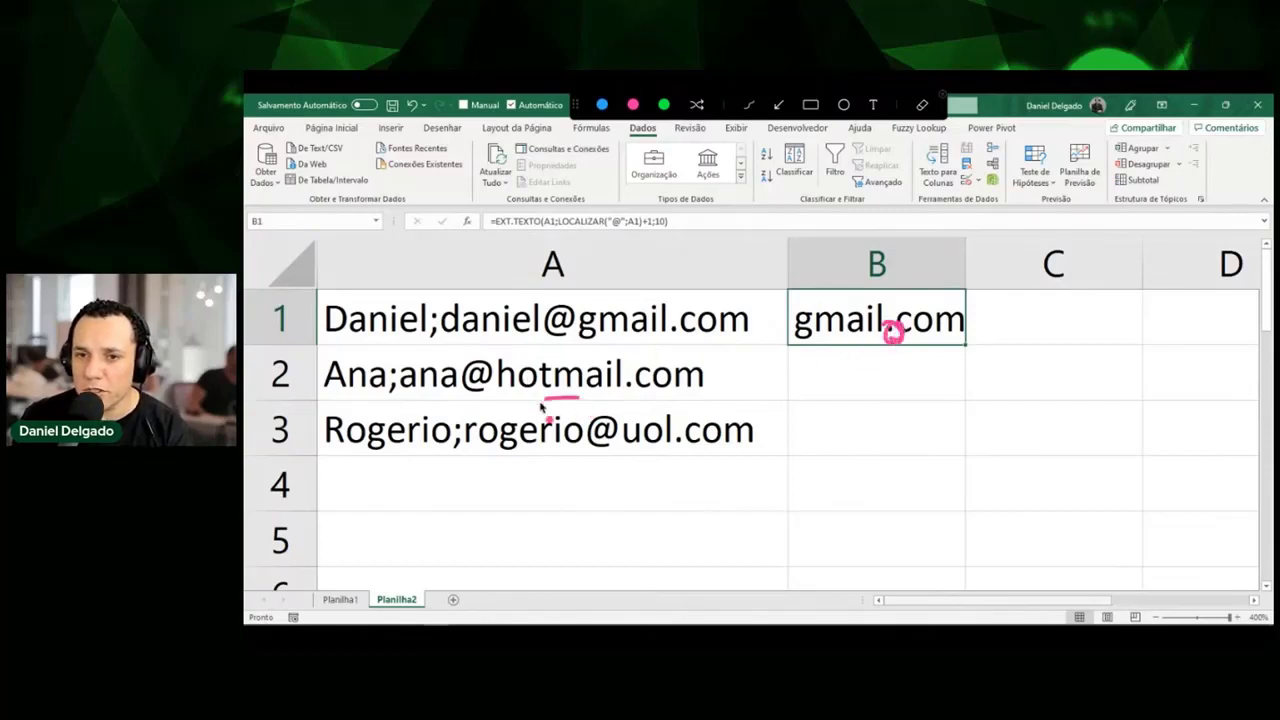
left_click_drag(633, 454, 676, 452)
left_click_drag(641, 342, 578, 340)
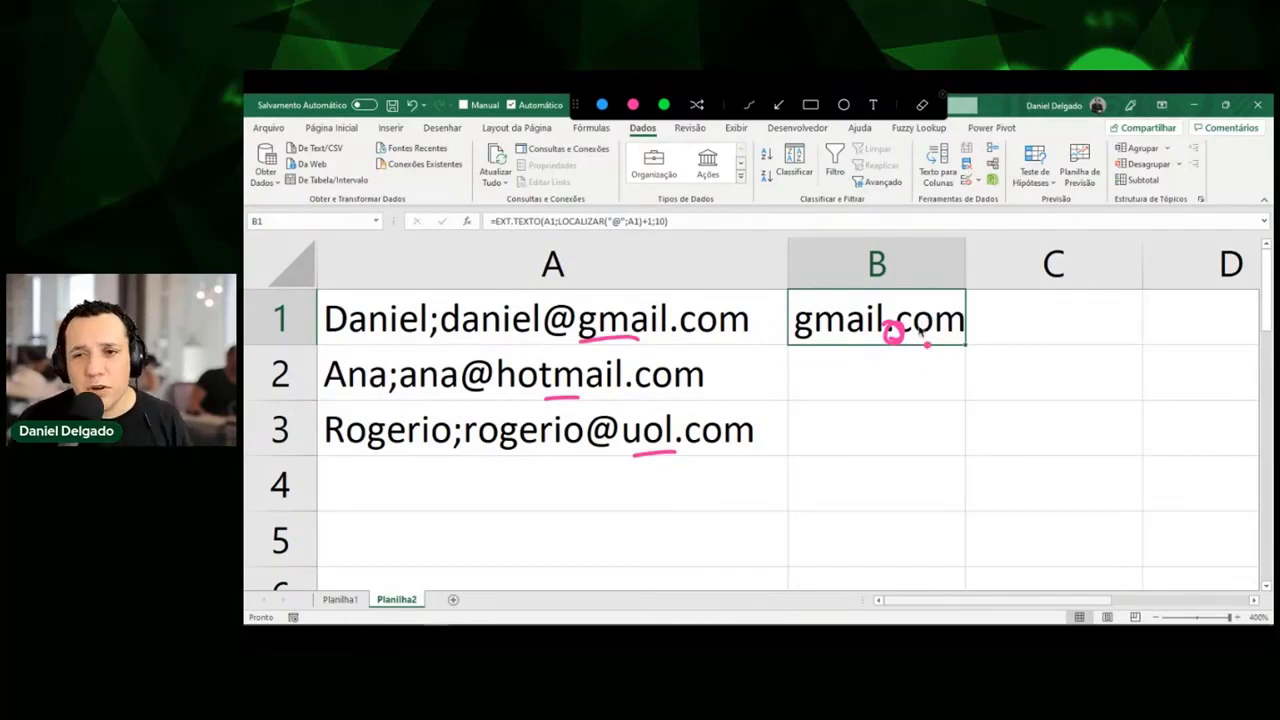
key("Escape")
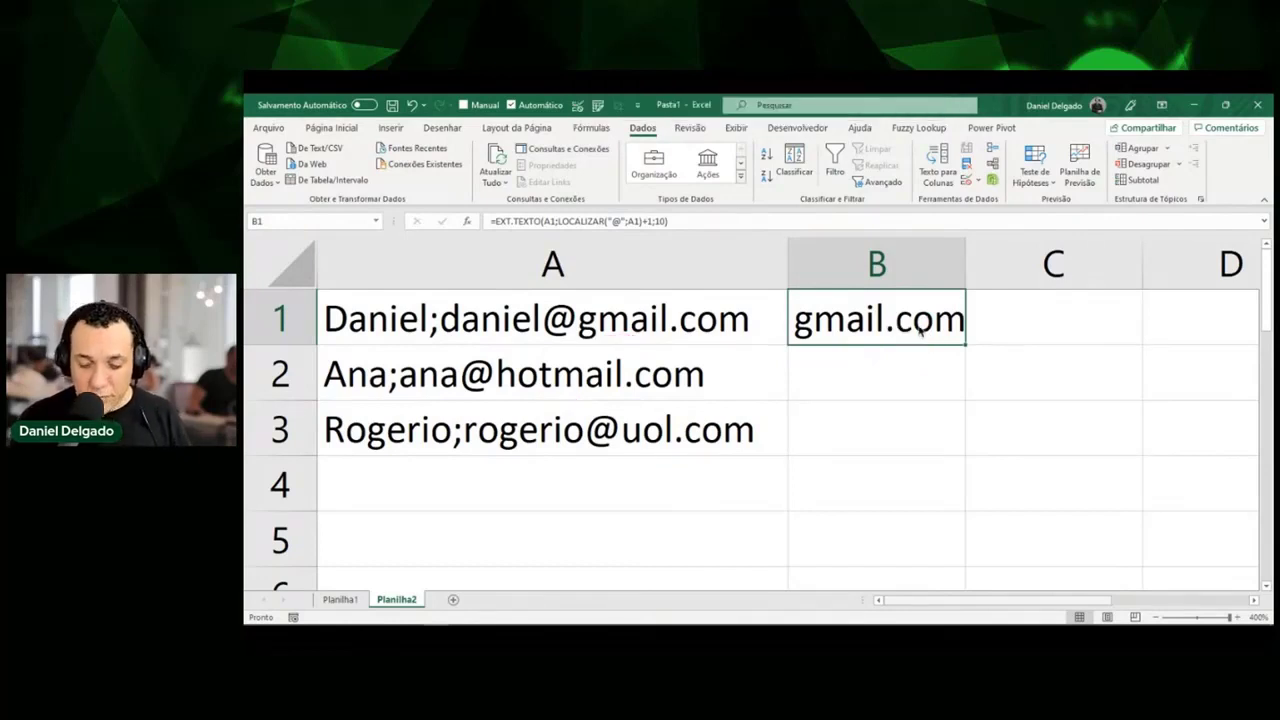
key("ctrl+2")
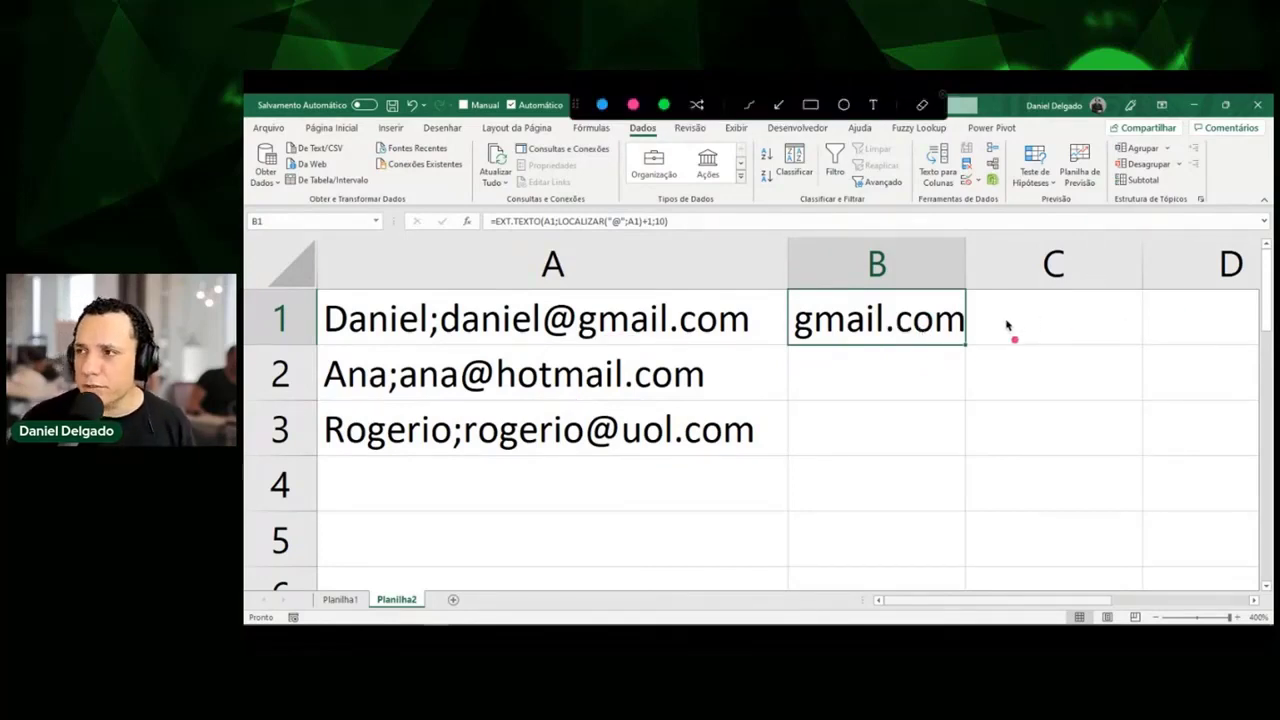
key("Escape")
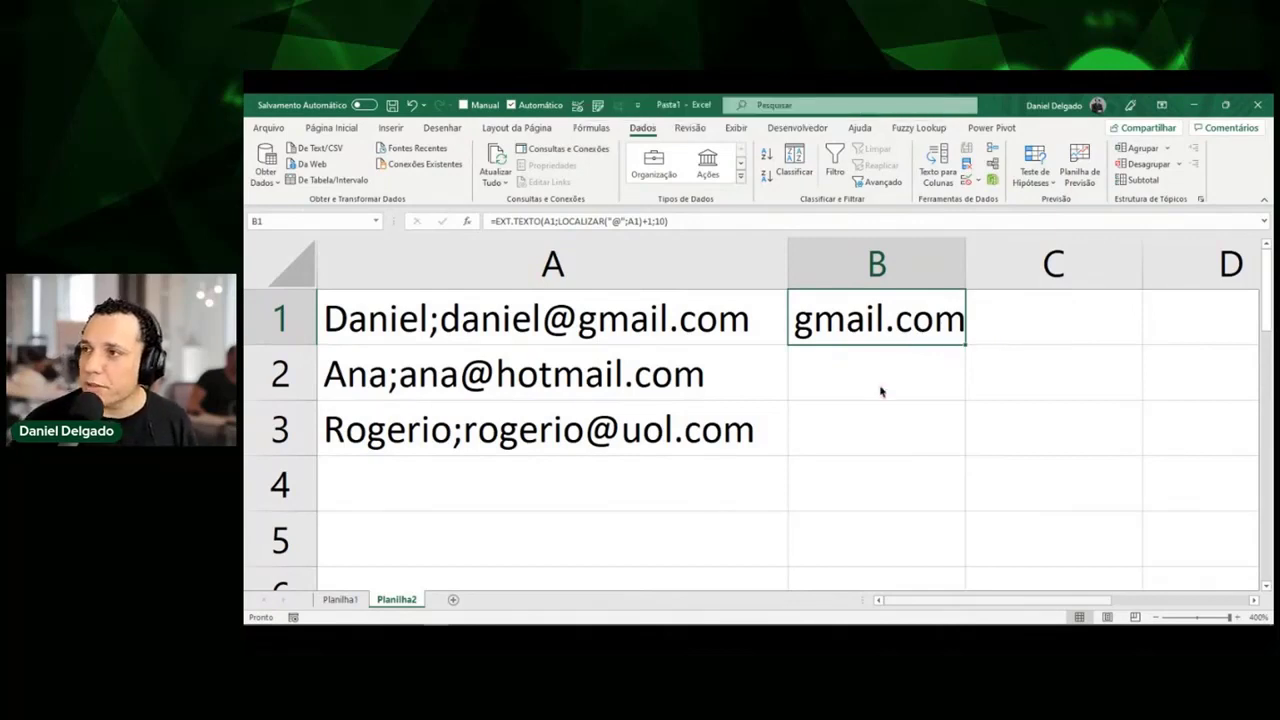
left_click(880, 388)
left_click(866, 322)
Replace B1's formula with the text gmail and Flash Fill hotmail and uol into B2:B3.
key("Delete")
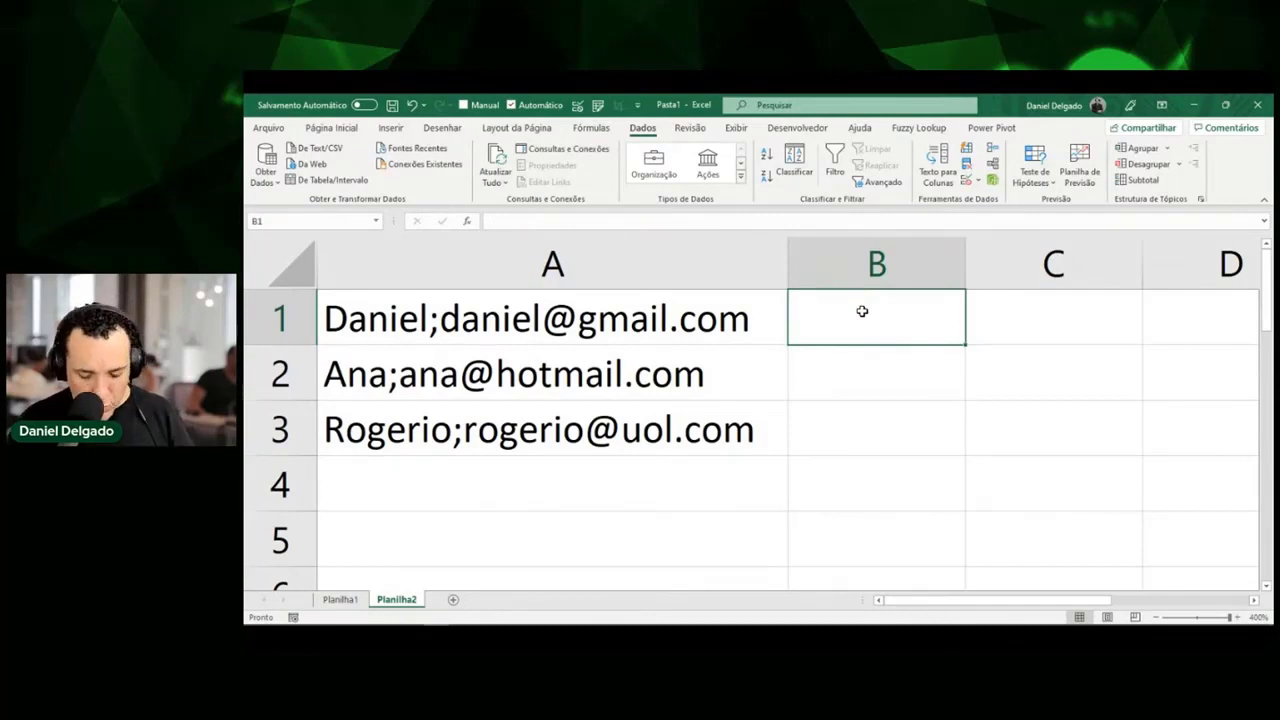
type("gmail")
key("Return")
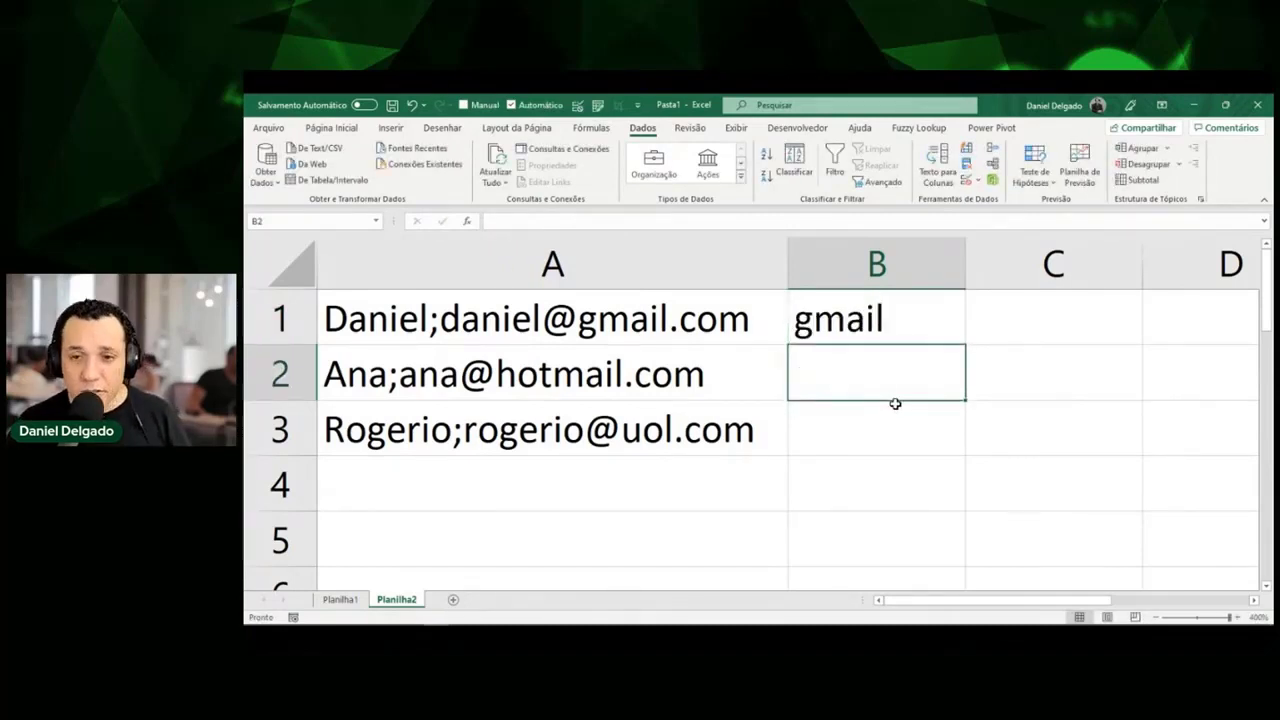
key("ctrl+e")
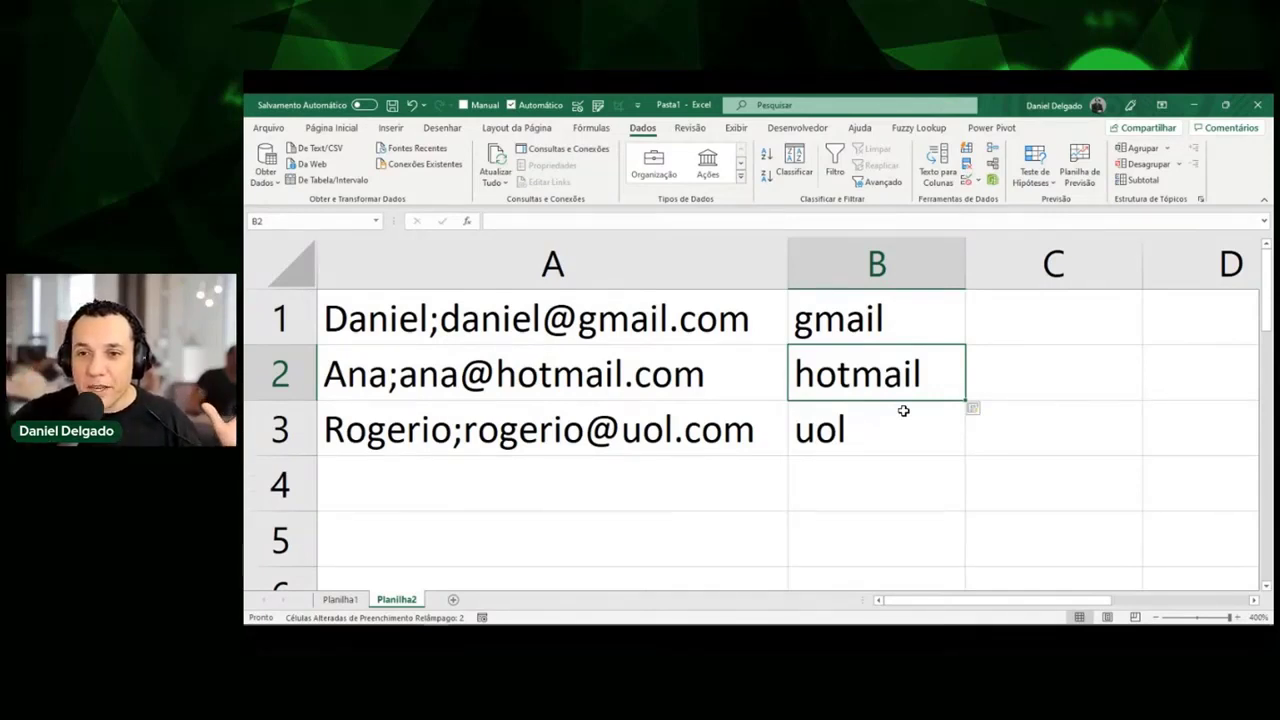
Type the first name from A1 into C1 and Flash Fill the remaining first names into C2:C3.
key("Up")
key("Right")
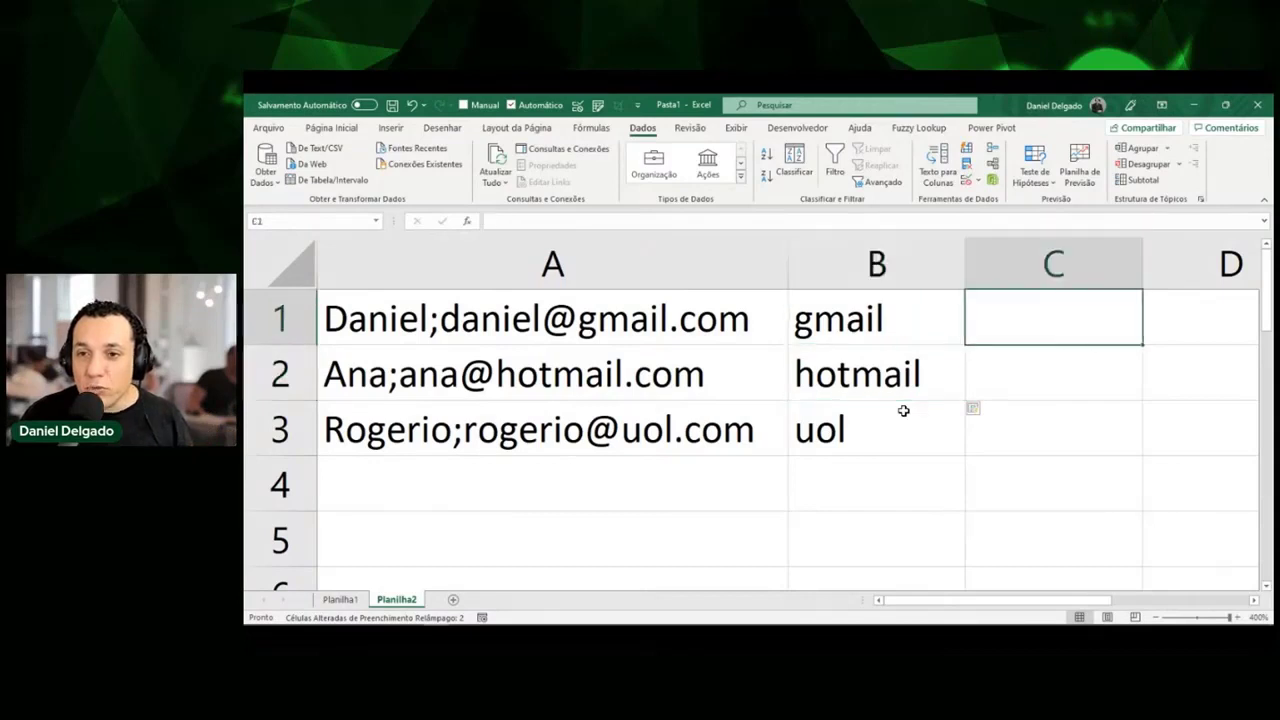
type("Daniel")
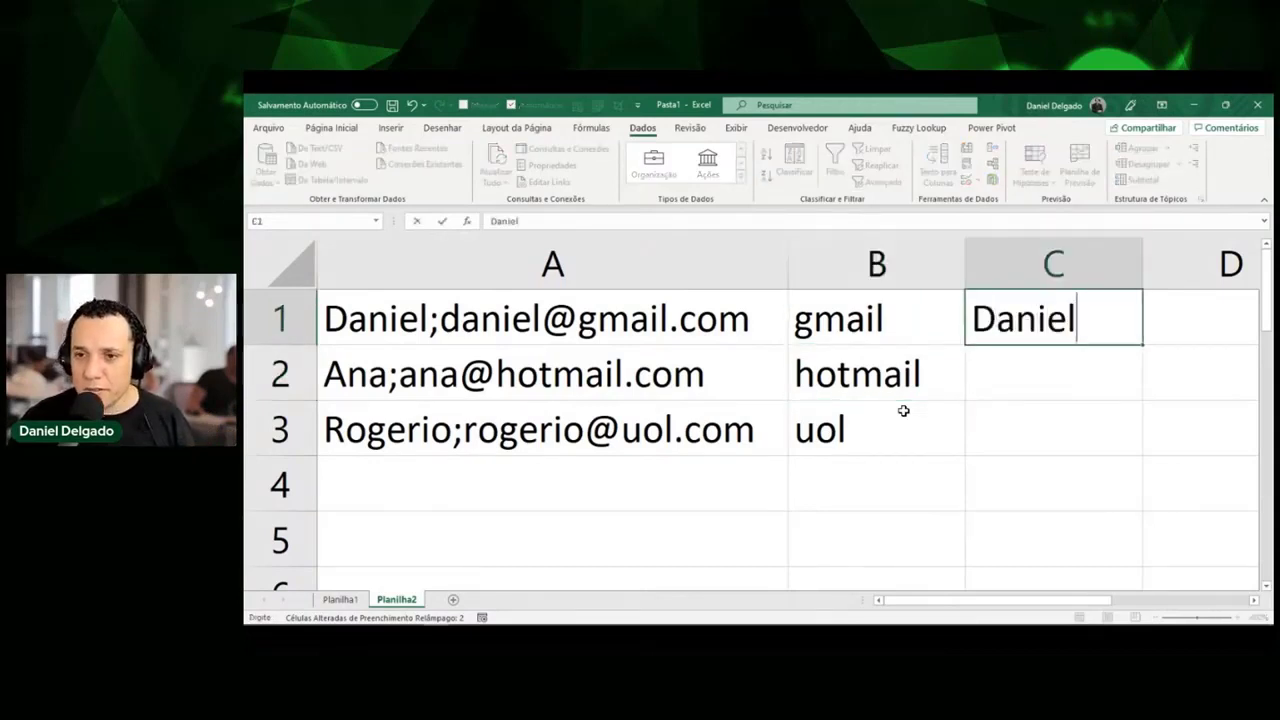
key("Return")
key("ctrl+e")
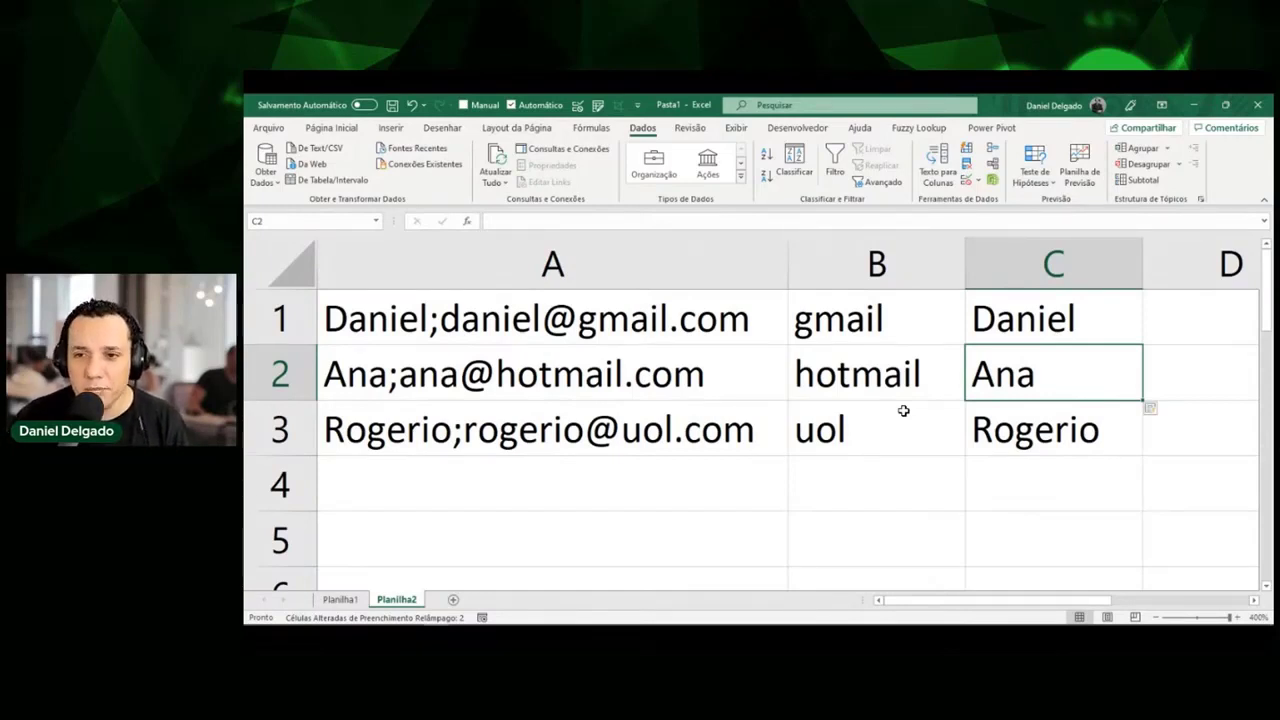
key("ctrl+2")
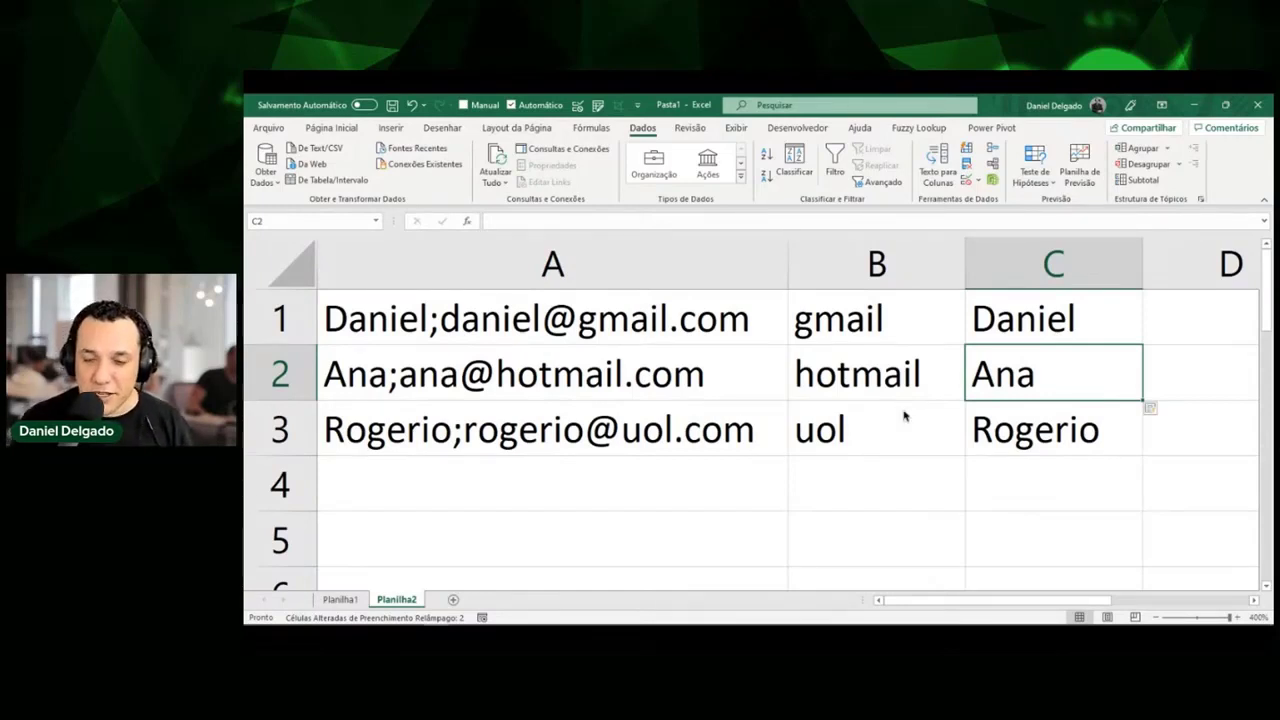
mouse_move(564, 481)
left_mouse_down()
mouse_move(565, 523)
mouse_move(559, 509)
mouse_move(637, 508)
mouse_move(603, 530)
left_mouse_up()
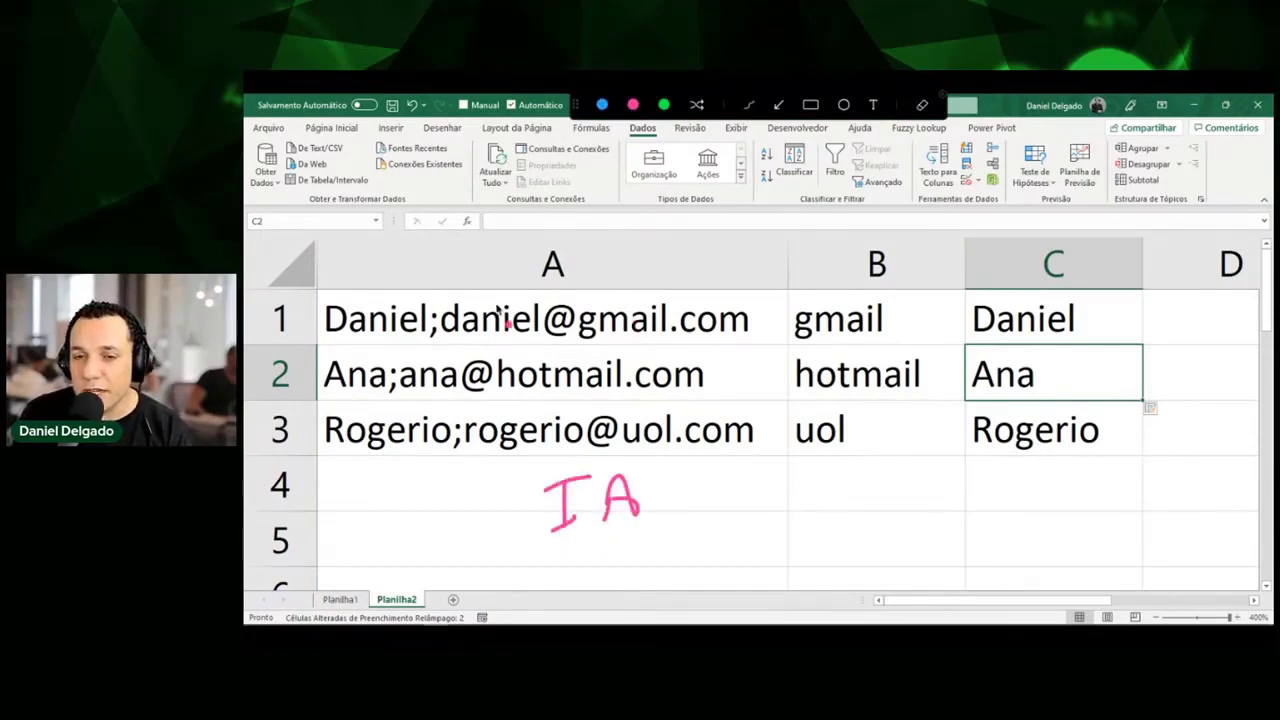
mouse_move(392, 295)
left_mouse_down()
mouse_move(668, 287)
mouse_move(756, 322)
mouse_move(336, 358)
mouse_move(400, 294)
left_mouse_up()
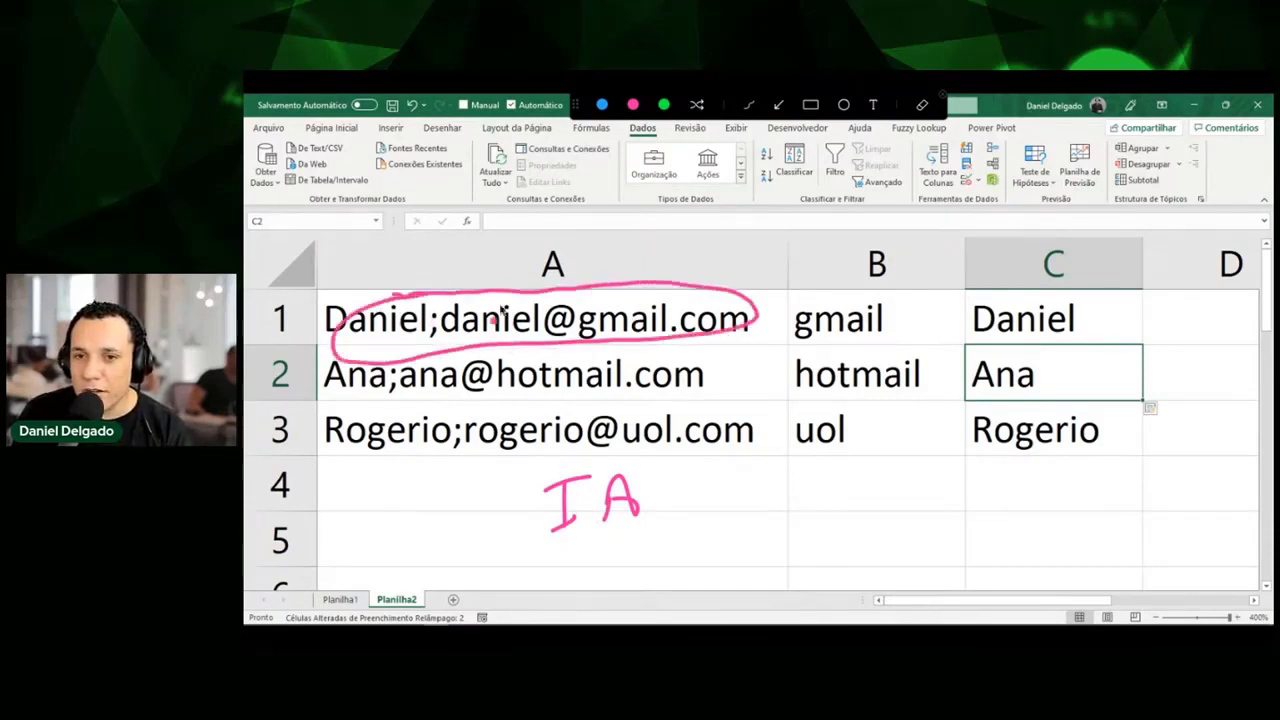
mouse_move(906, 320)
left_mouse_down()
mouse_move(950, 322)
mouse_move(942, 342)
mouse_move(1092, 302)
mouse_move(964, 296)
left_mouse_up()
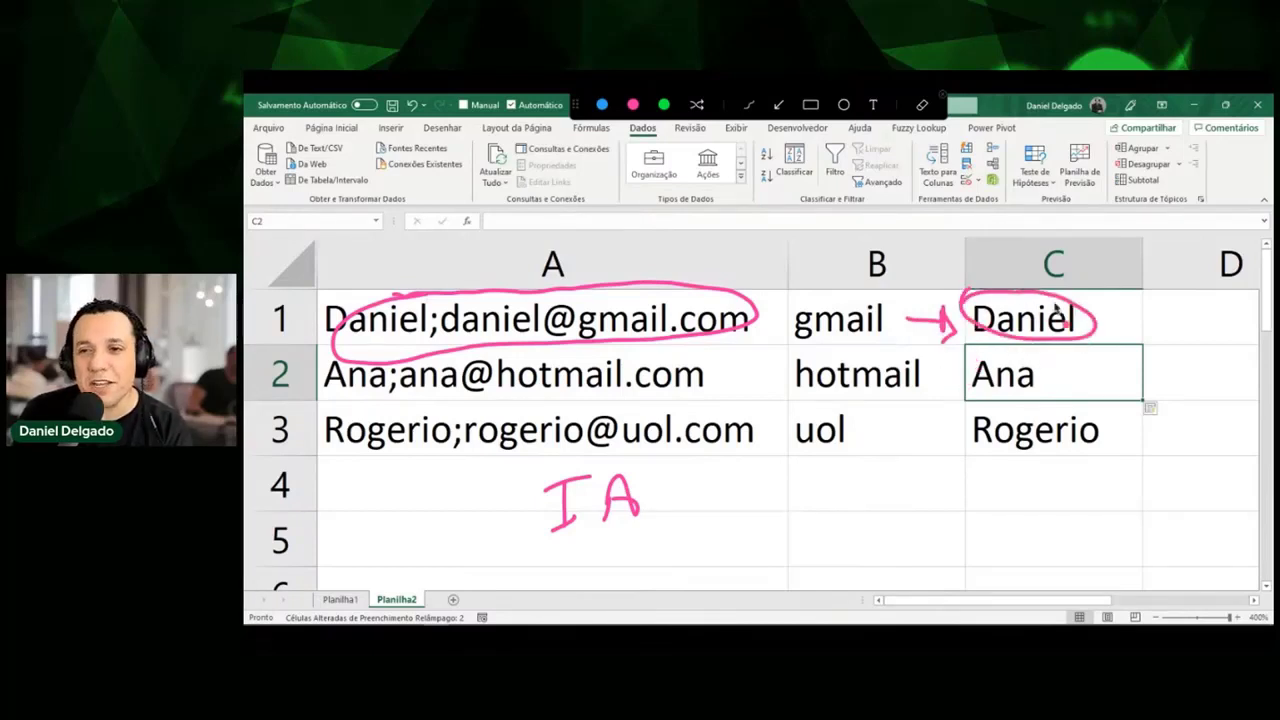
mouse_move(1082, 341)
left_mouse_down()
mouse_move(1082, 378)
mouse_move(1090, 364)
left_mouse_up()
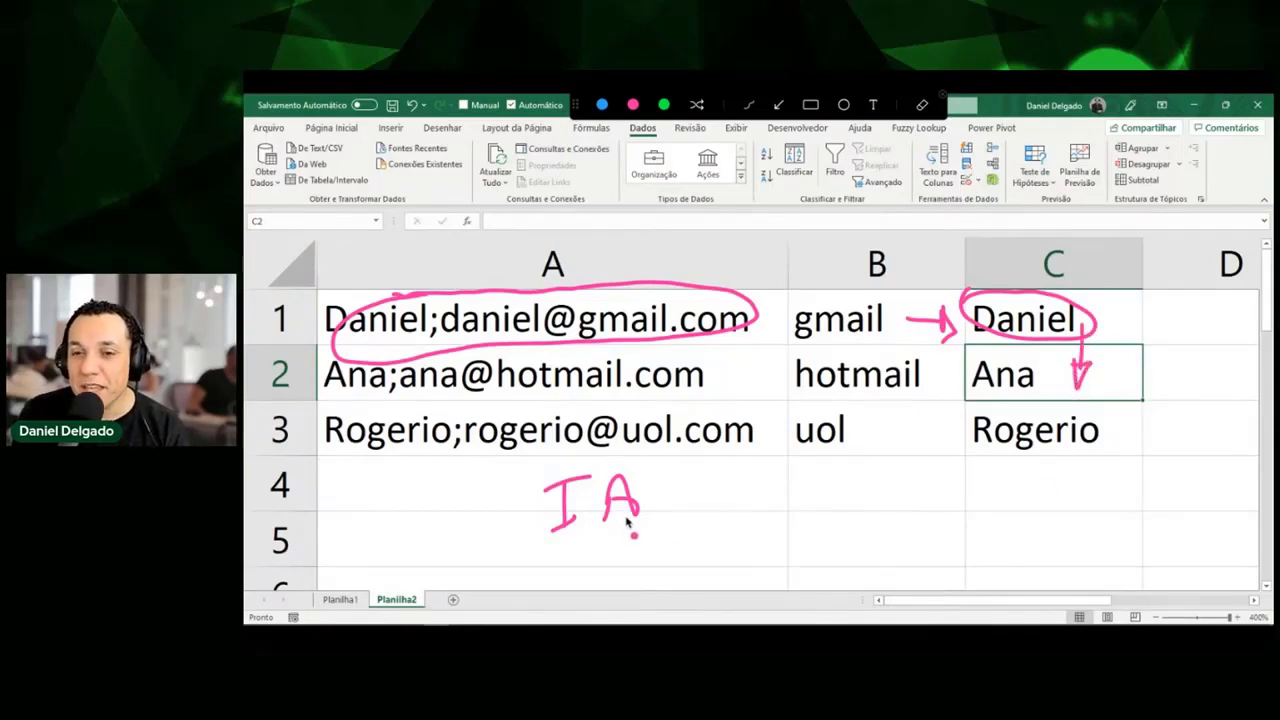
mouse_move(836, 474)
left_mouse_down()
mouse_move(834, 498)
mouse_move(850, 508)
mouse_move(874, 470)
mouse_move(880, 502)
mouse_move(936, 488)
left_mouse_up()
mouse_move(926, 478)
left_mouse_down()
mouse_move(926, 502)
mouse_move(962, 500)
mouse_move(958, 484)
left_mouse_up()
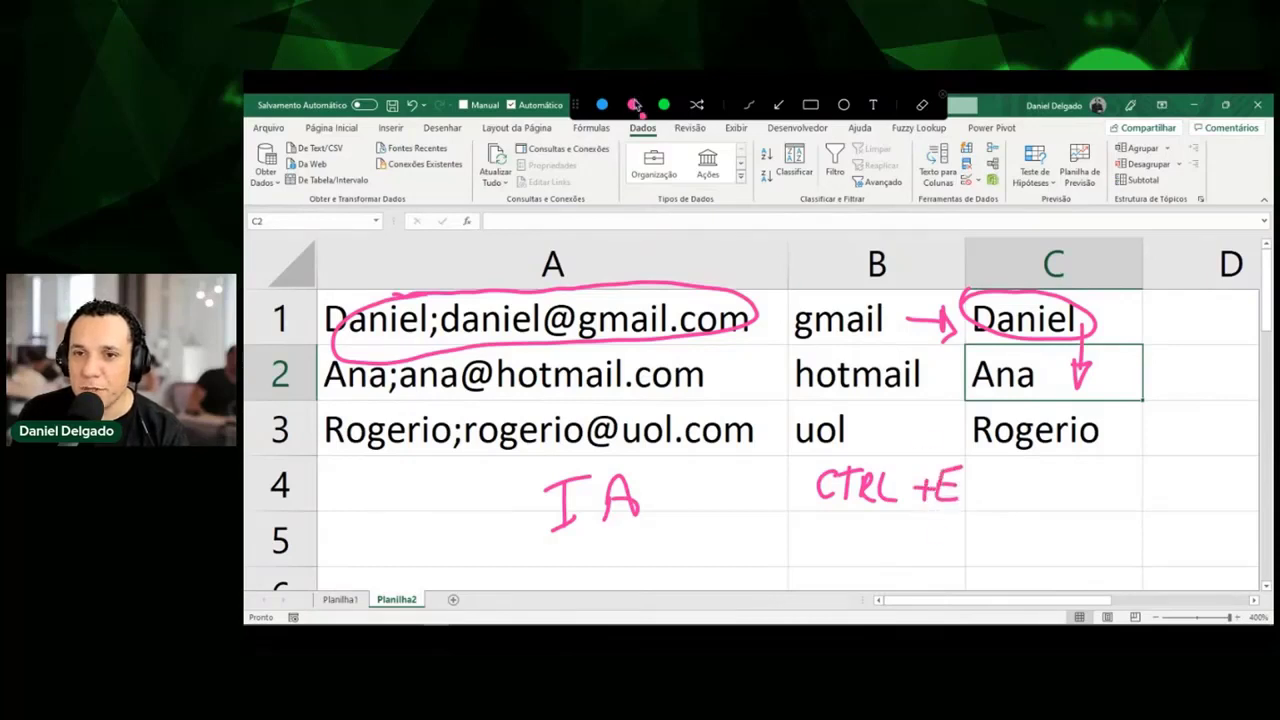
mouse_move(626, 130)
left_mouse_down()
mouse_move(658, 124)
mouse_move(622, 146)
mouse_move(662, 138)
left_mouse_up()
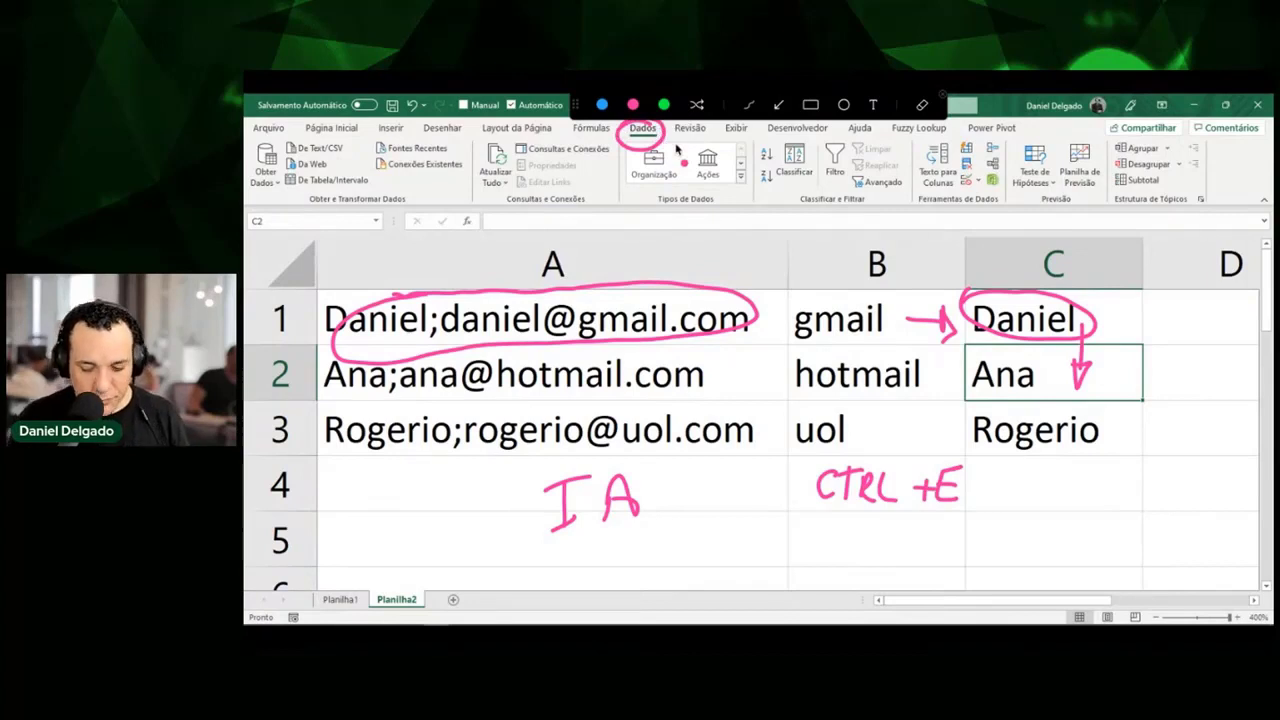
key("Escape")
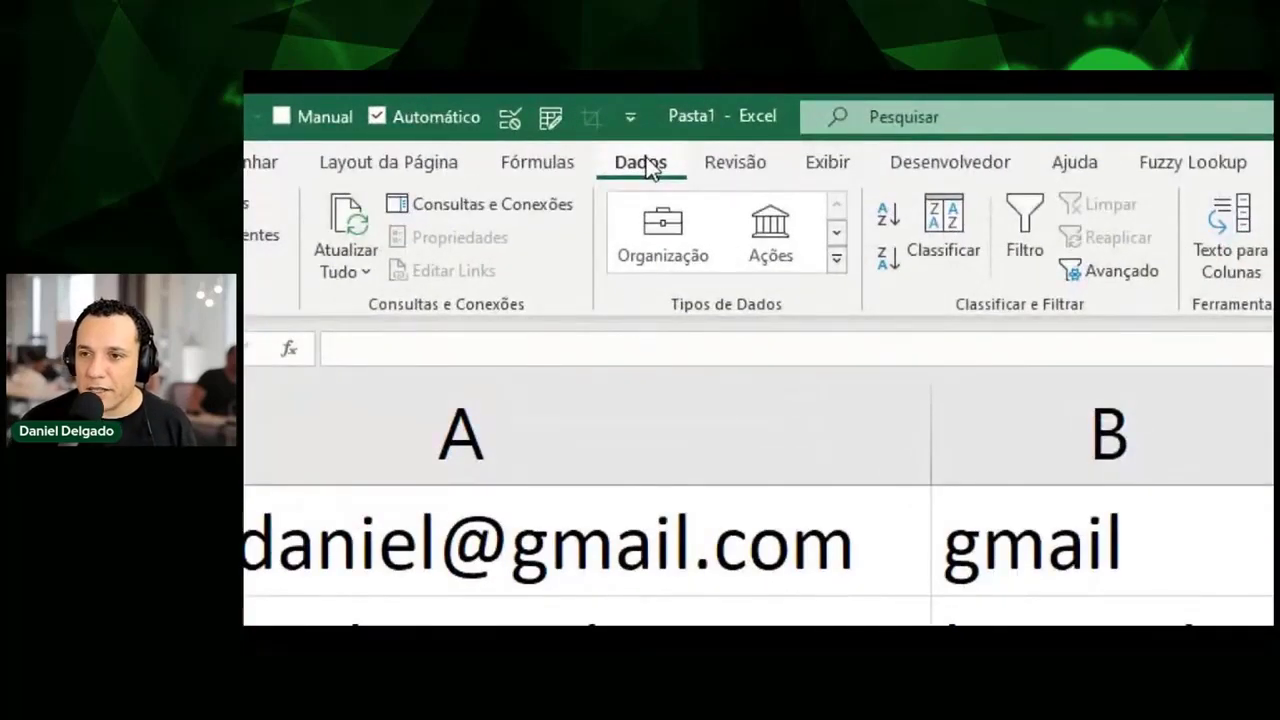
left_click(1099, 603)
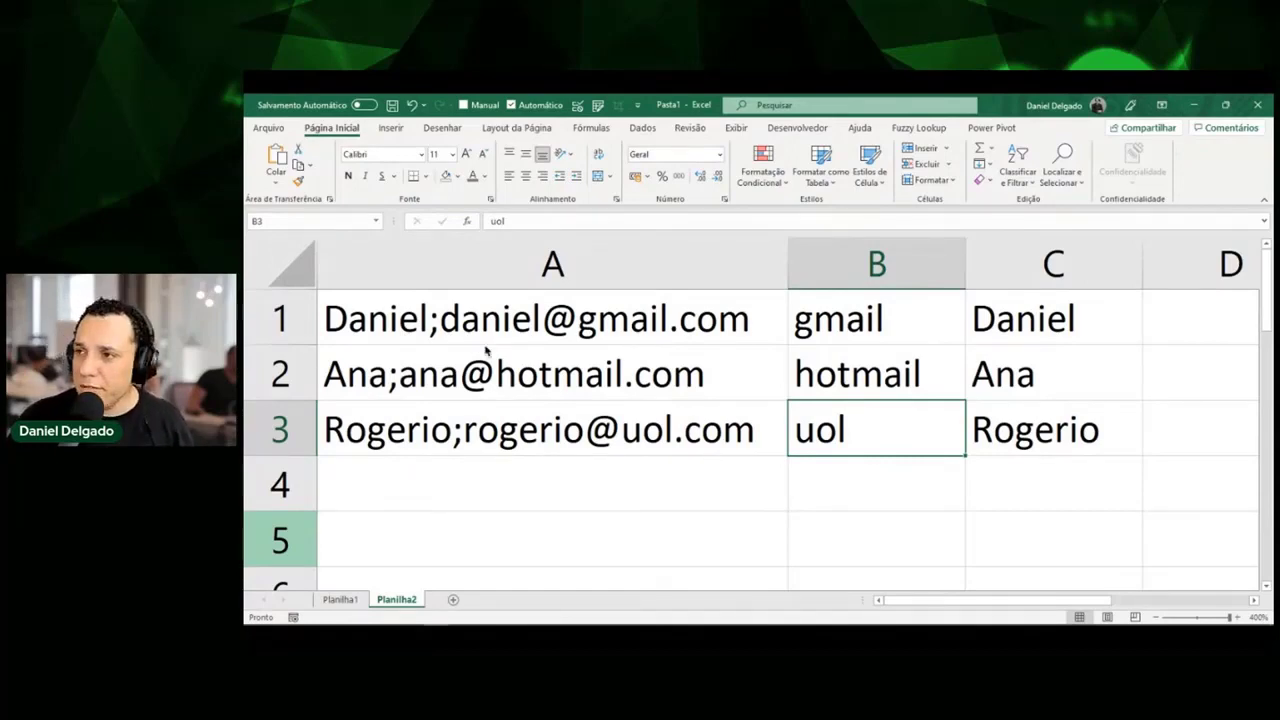
left_click(536, 358)
key("ctrl+e")
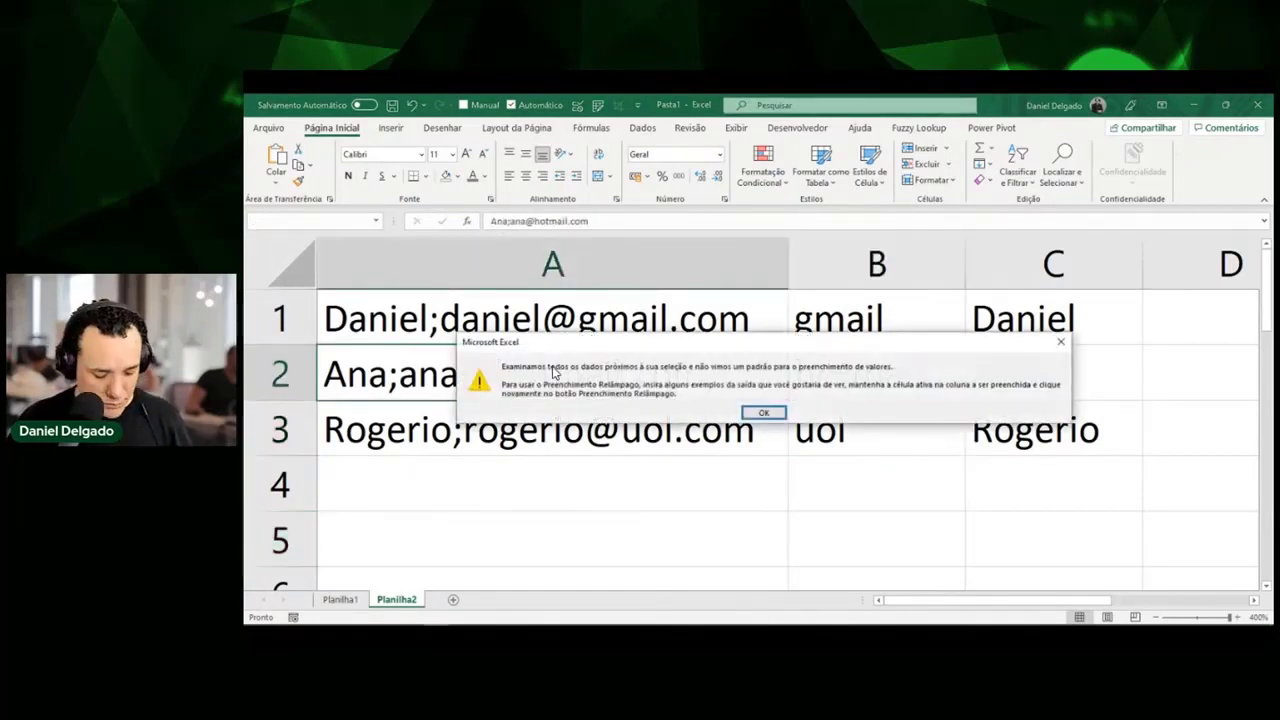
key("Return")
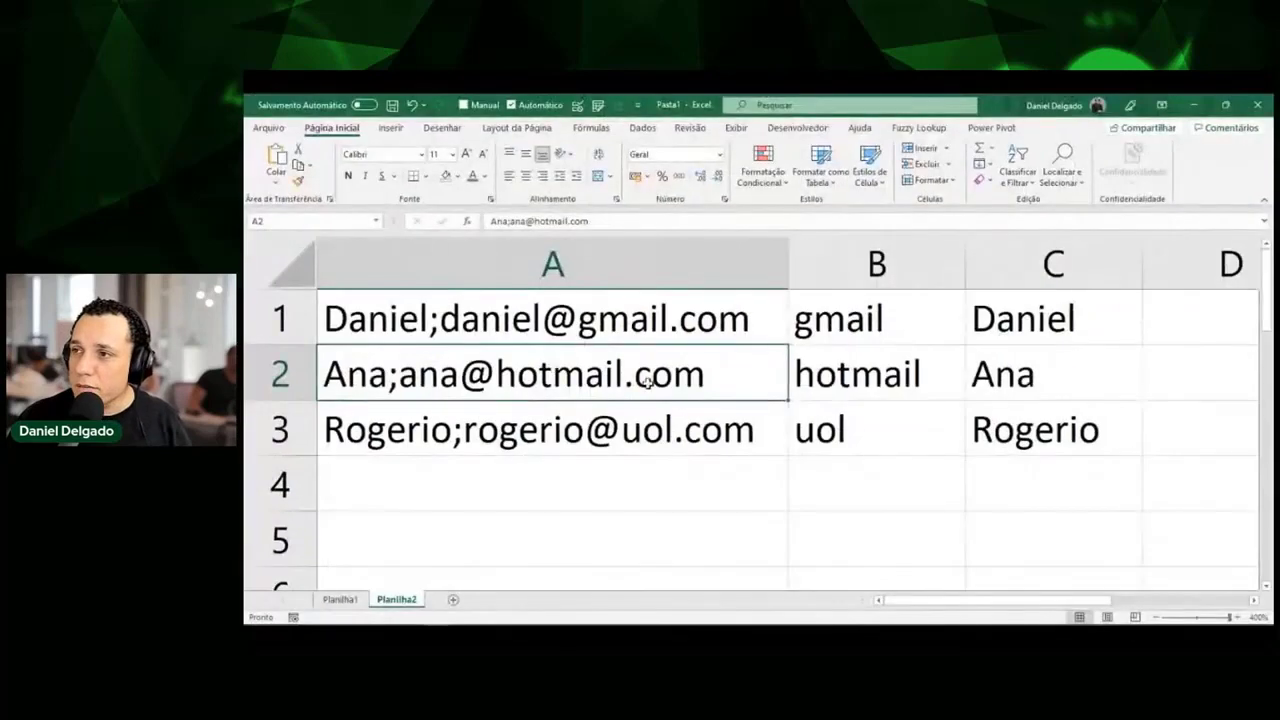
left_click(1157, 617)
left_click(1157, 617)
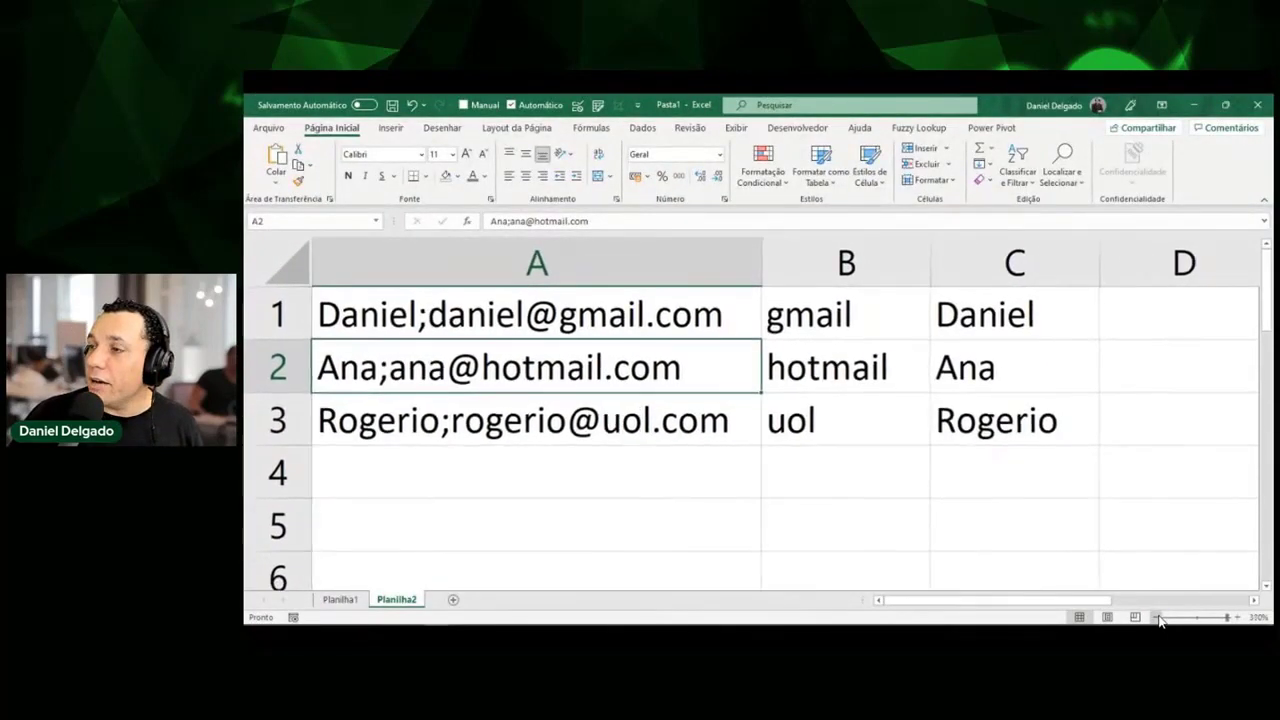
left_click(1157, 617)
left_click(1157, 617)
left_click(1157, 617)
left_click(1157, 617)
left_click(1157, 617)
left_click(1157, 617)
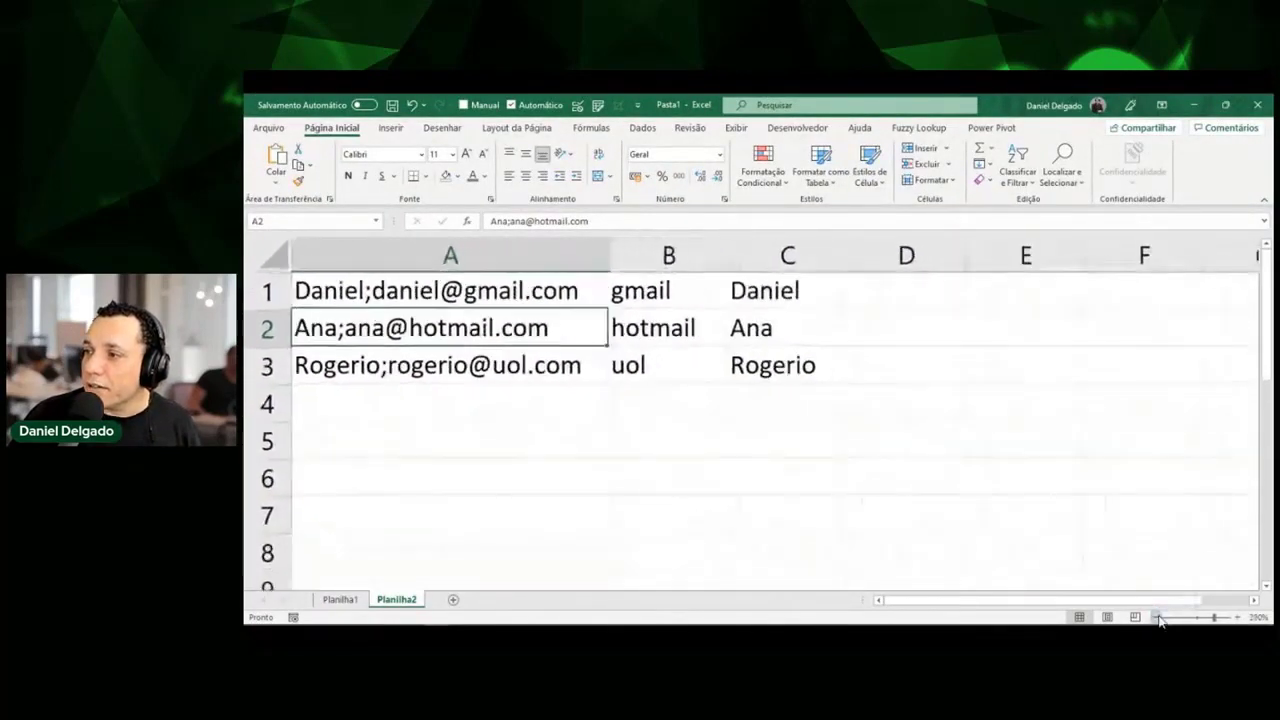
left_click(1157, 617)
left_click(1157, 617)
left_click(1157, 617)
left_click(1157, 617)
left_click(1157, 617)
left_click(1157, 617)
left_click(1157, 617)
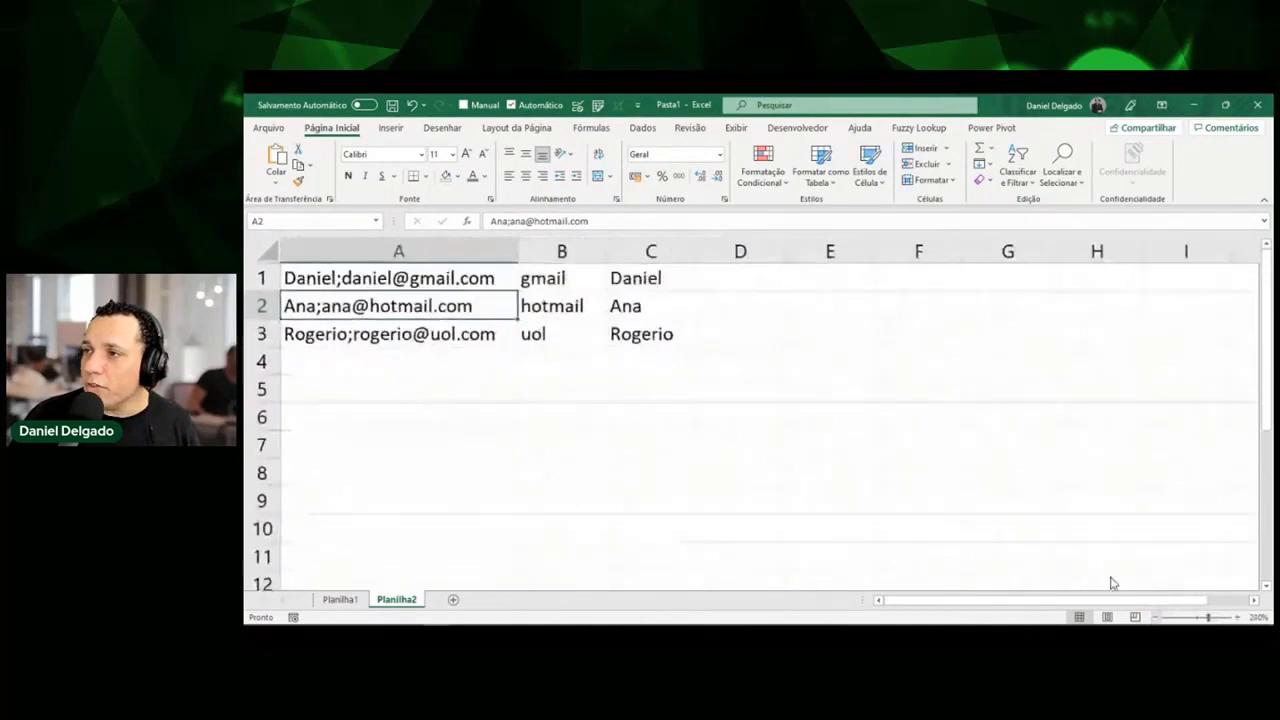
left_click(834, 269)
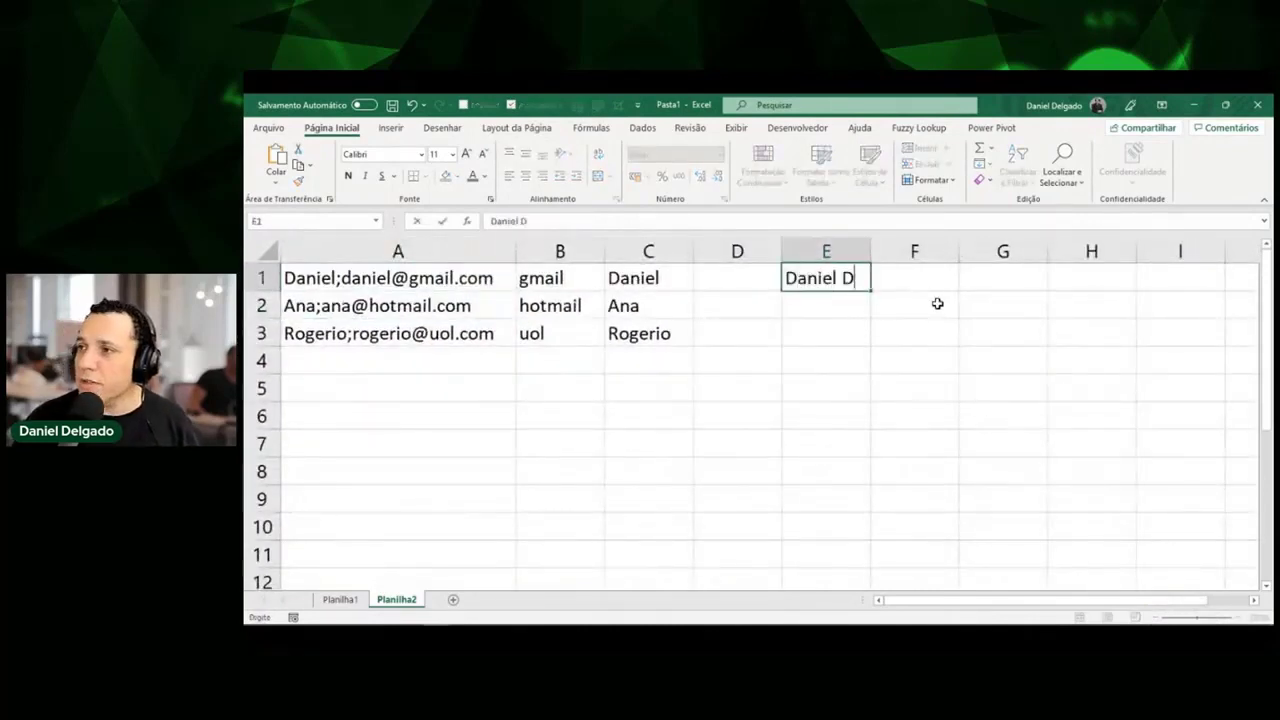
Enter three sample full names in E1:E3 and autofit the column width.
key("Return")
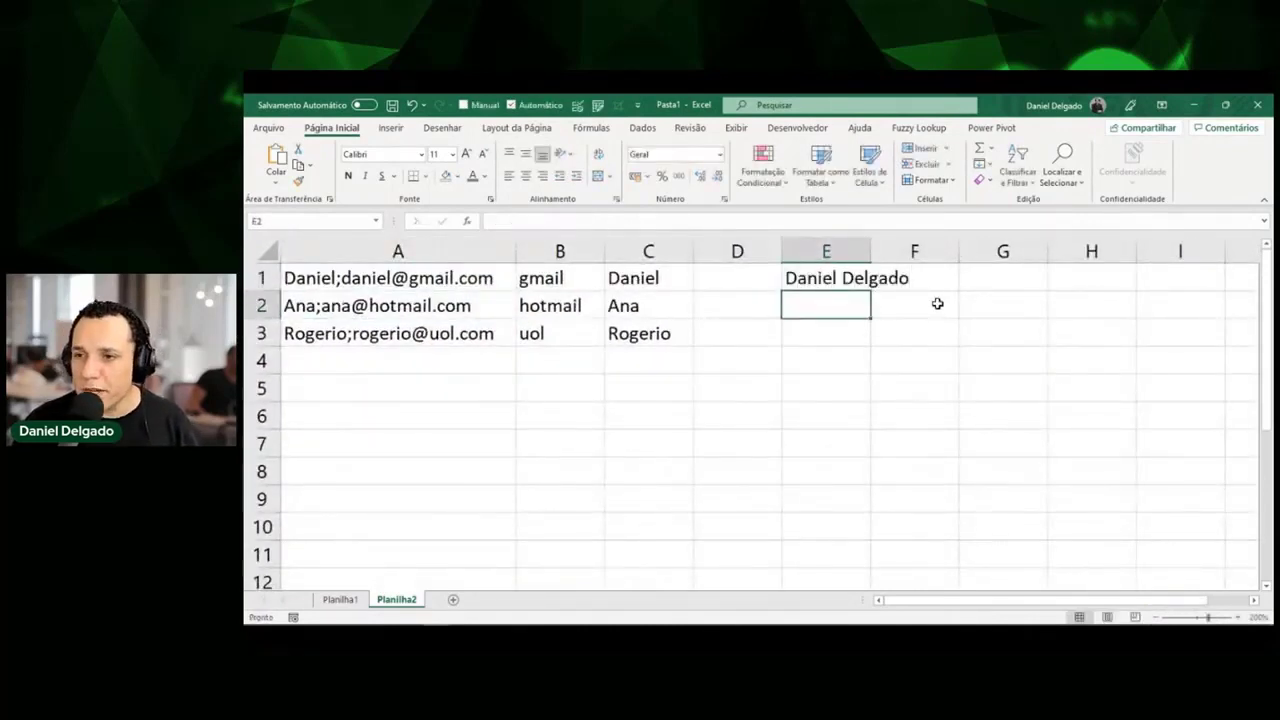
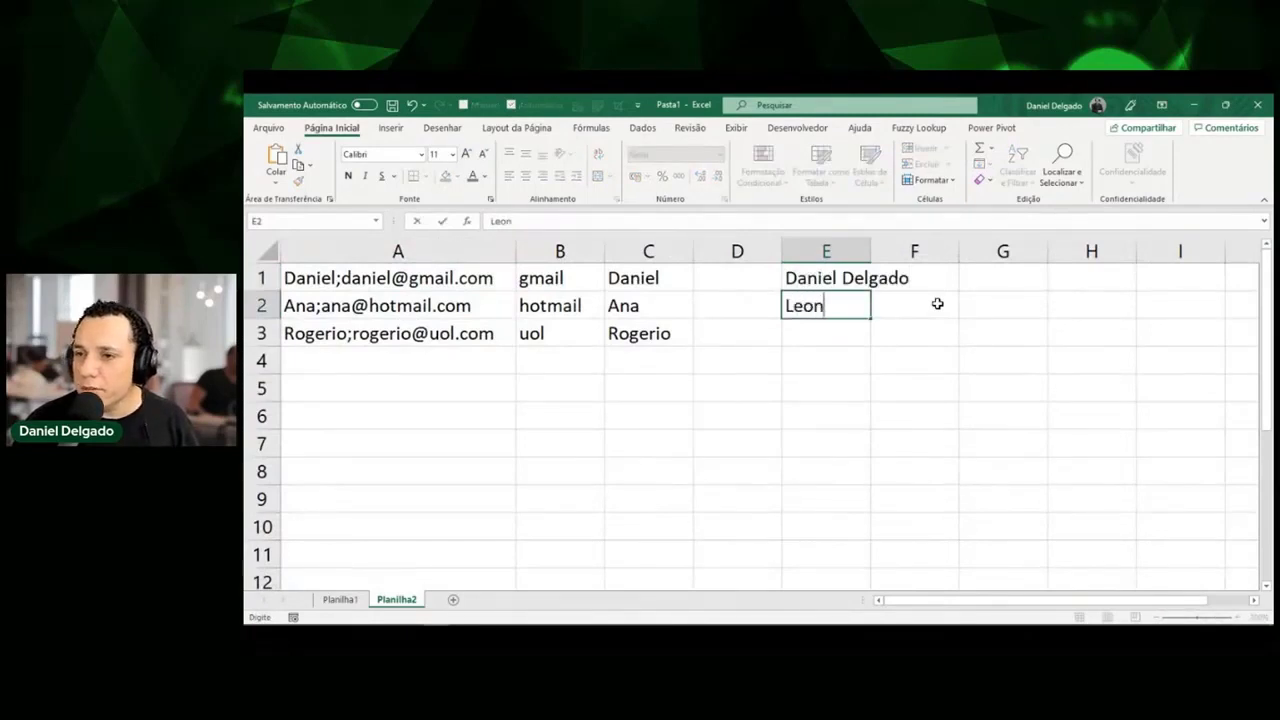
key("Return")
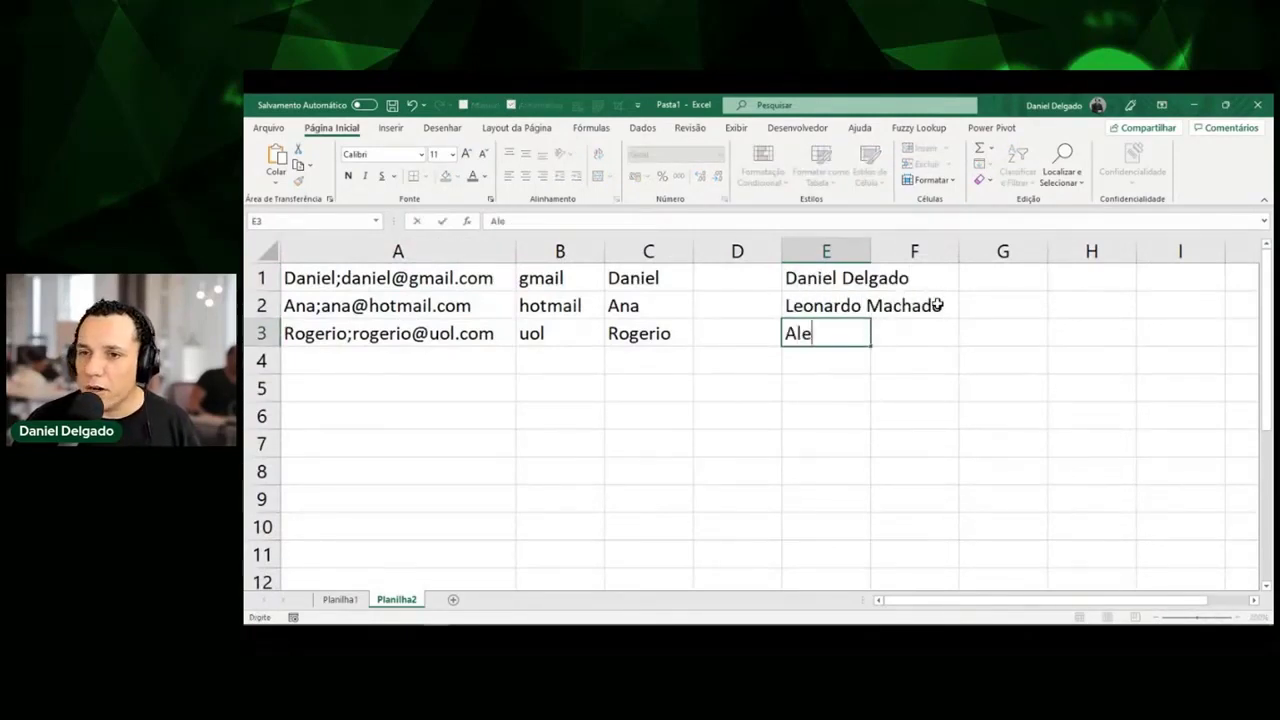
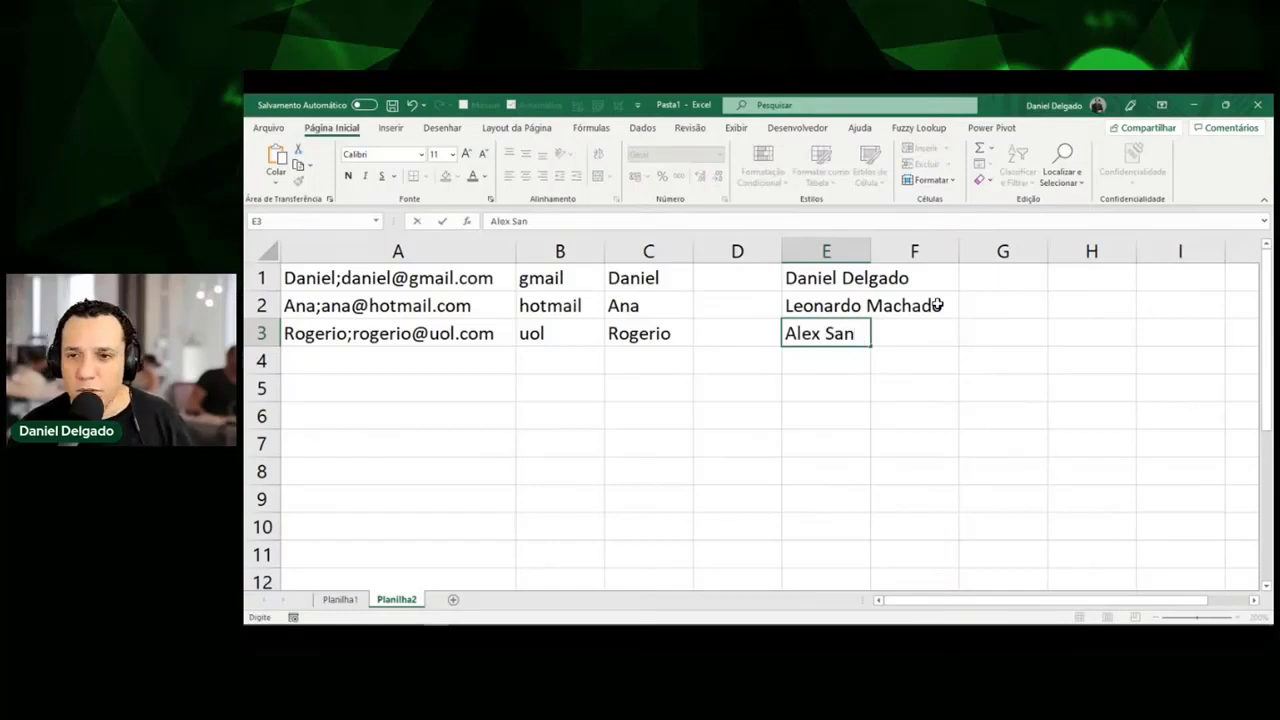
key("Return")
key("alt+h")
key("o")
key("i")
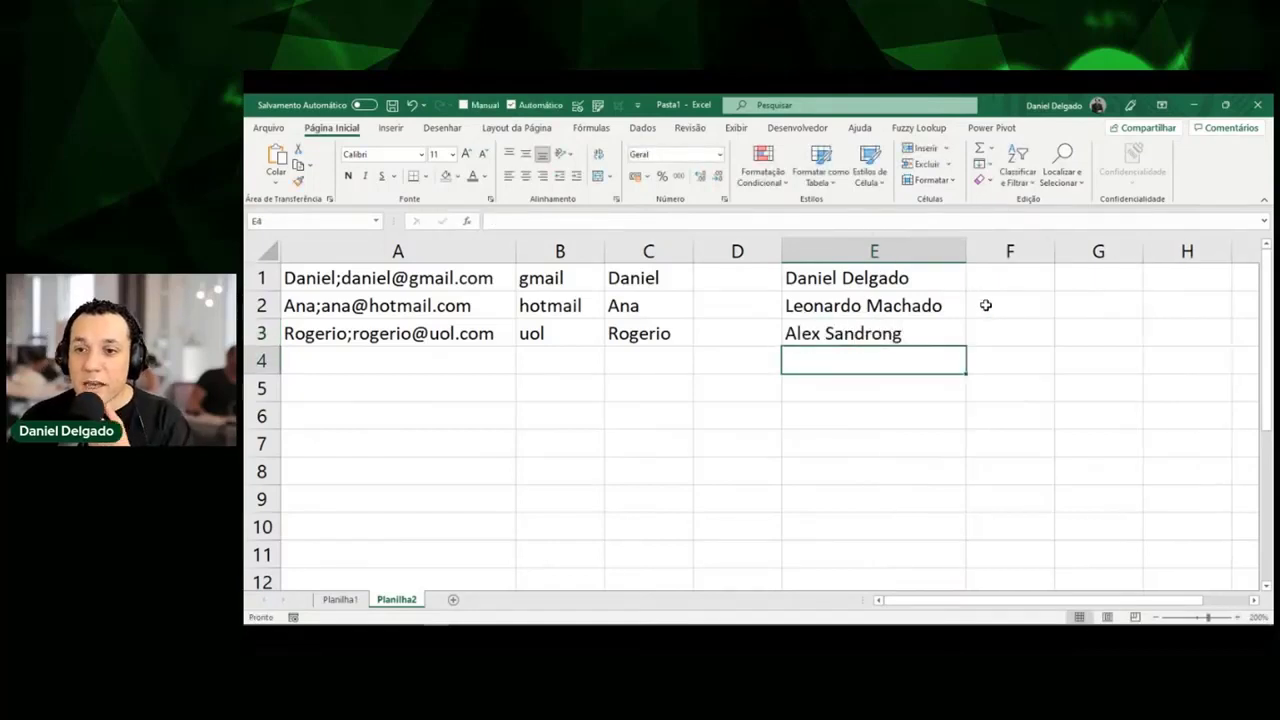
Flash Fill surnames into F1:F3, retyping the first in capitals so all become uppercase, and widen column F.
left_click(996, 284)
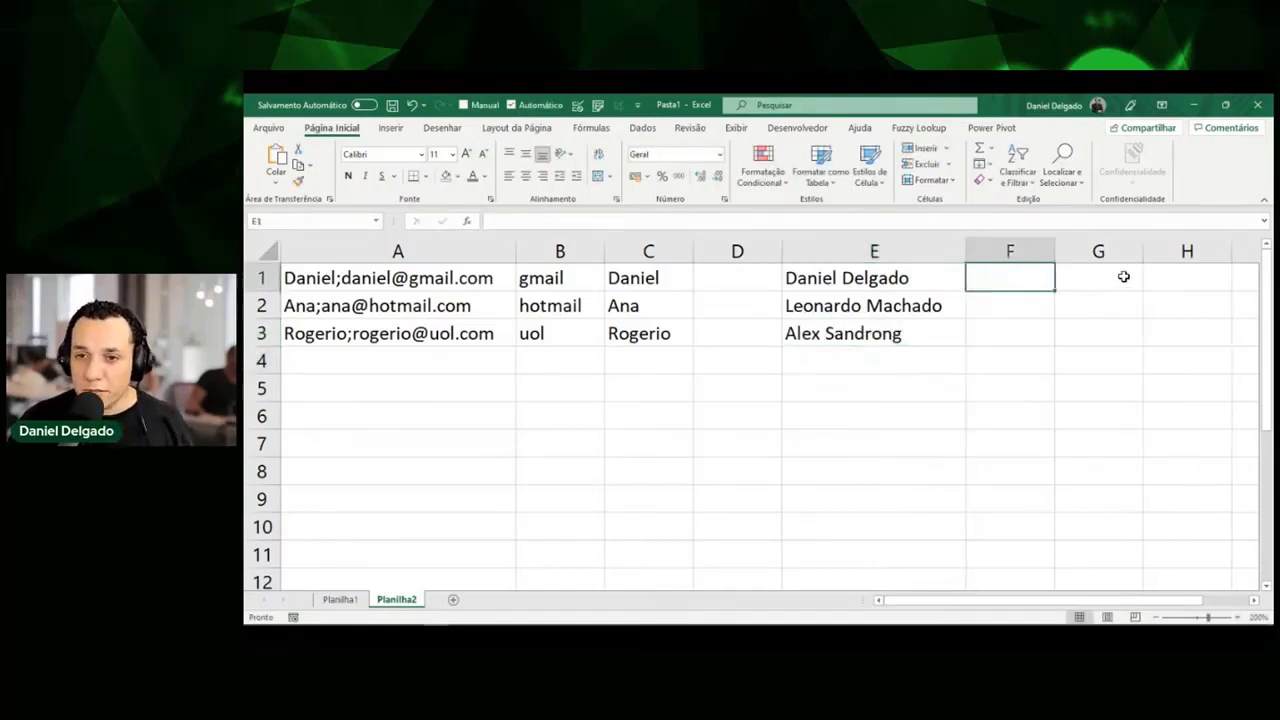
type("Delgado")
key("Return")
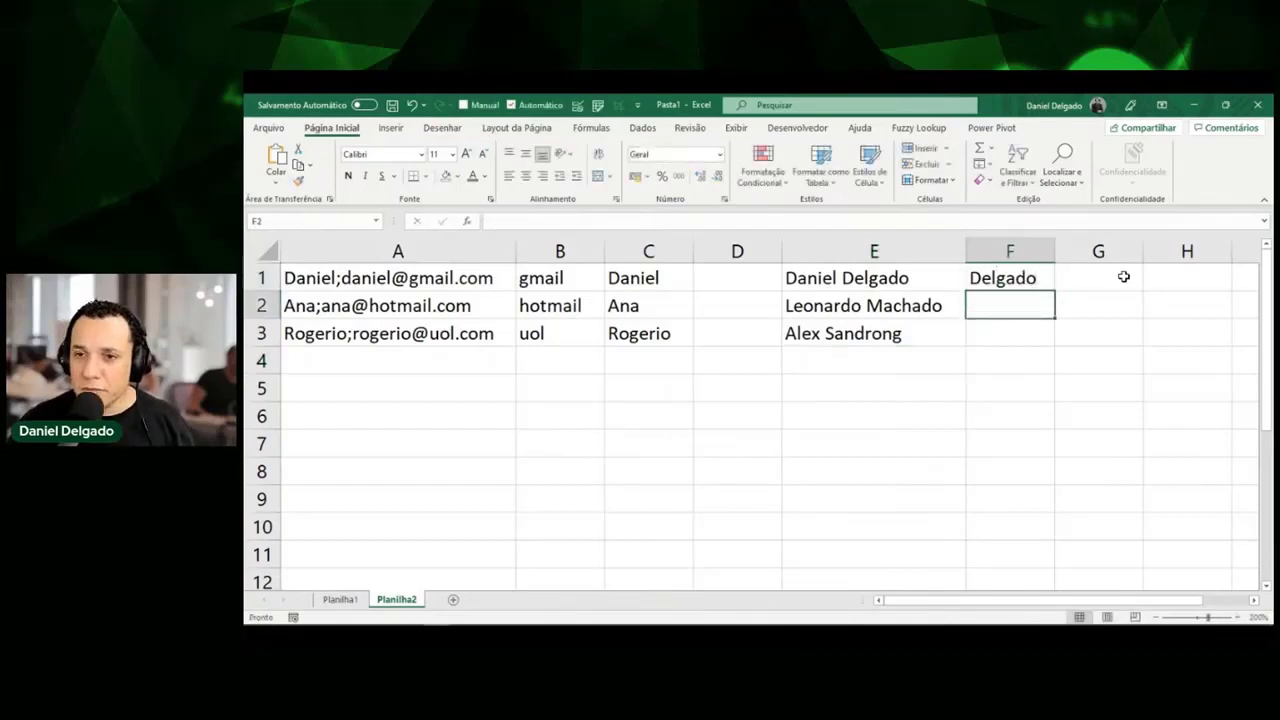
key("ctrl+e")
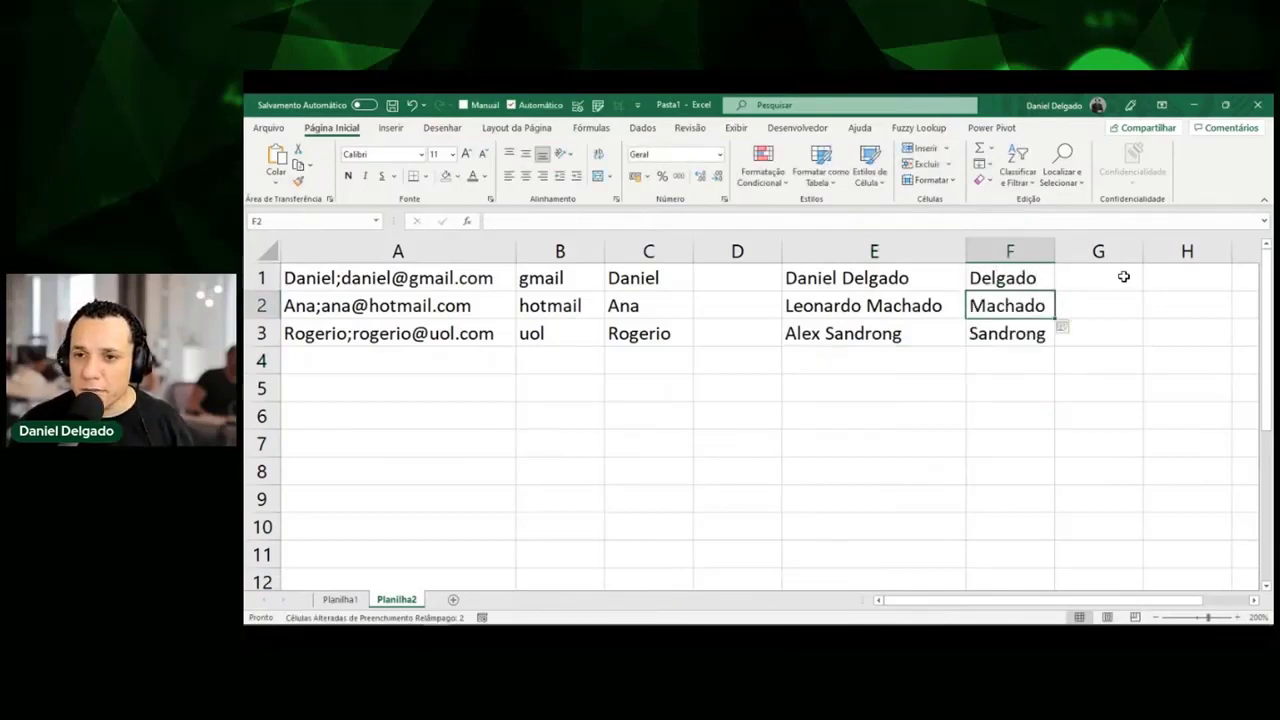
key("Up")
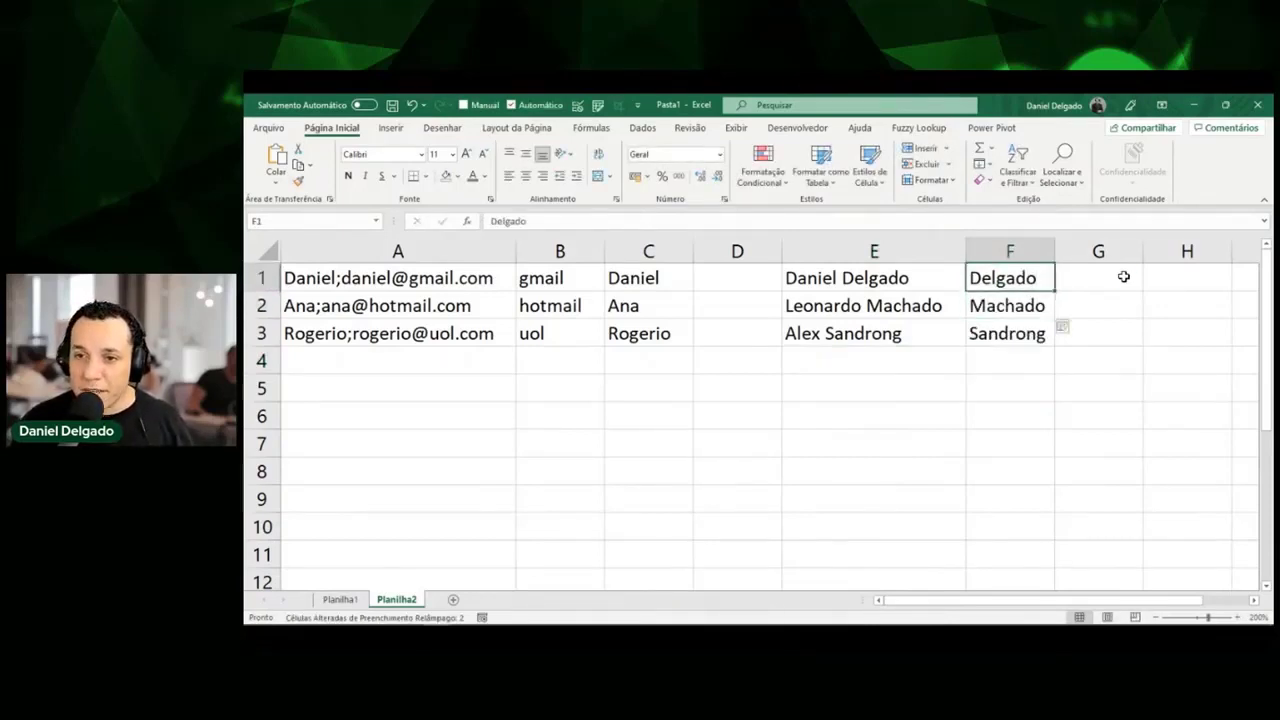
type("DELGADO")
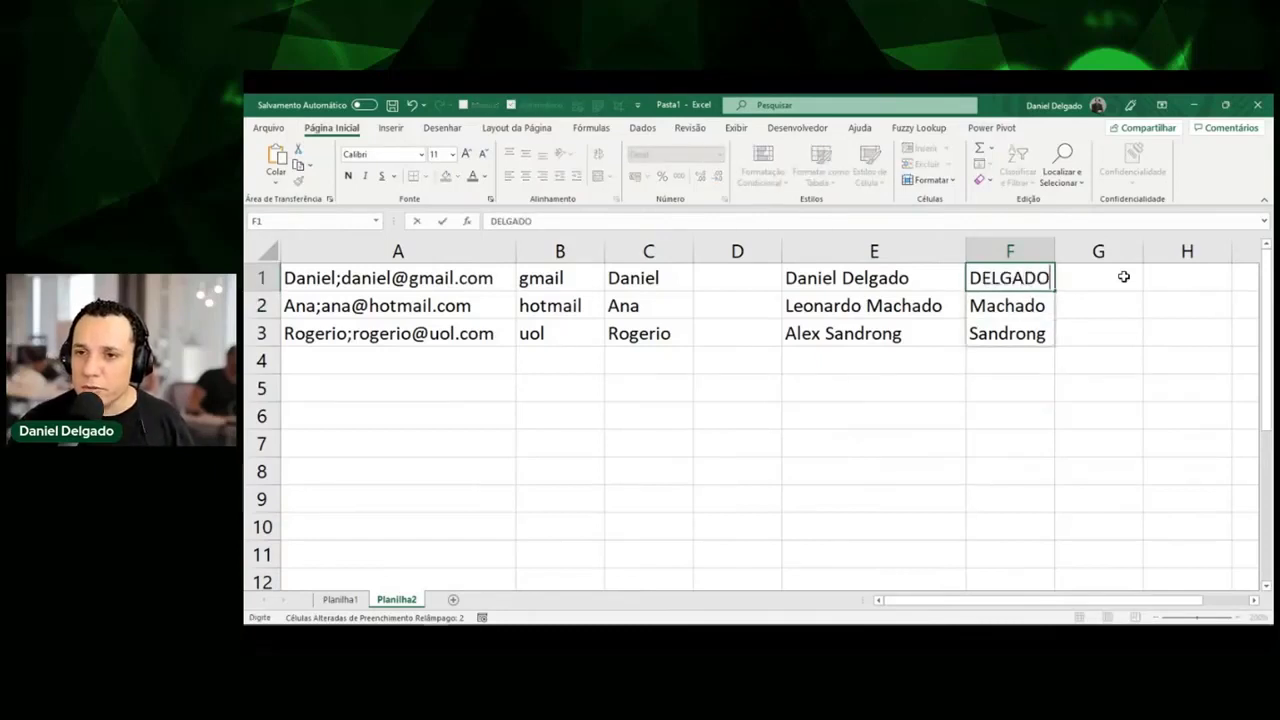
key("Return")
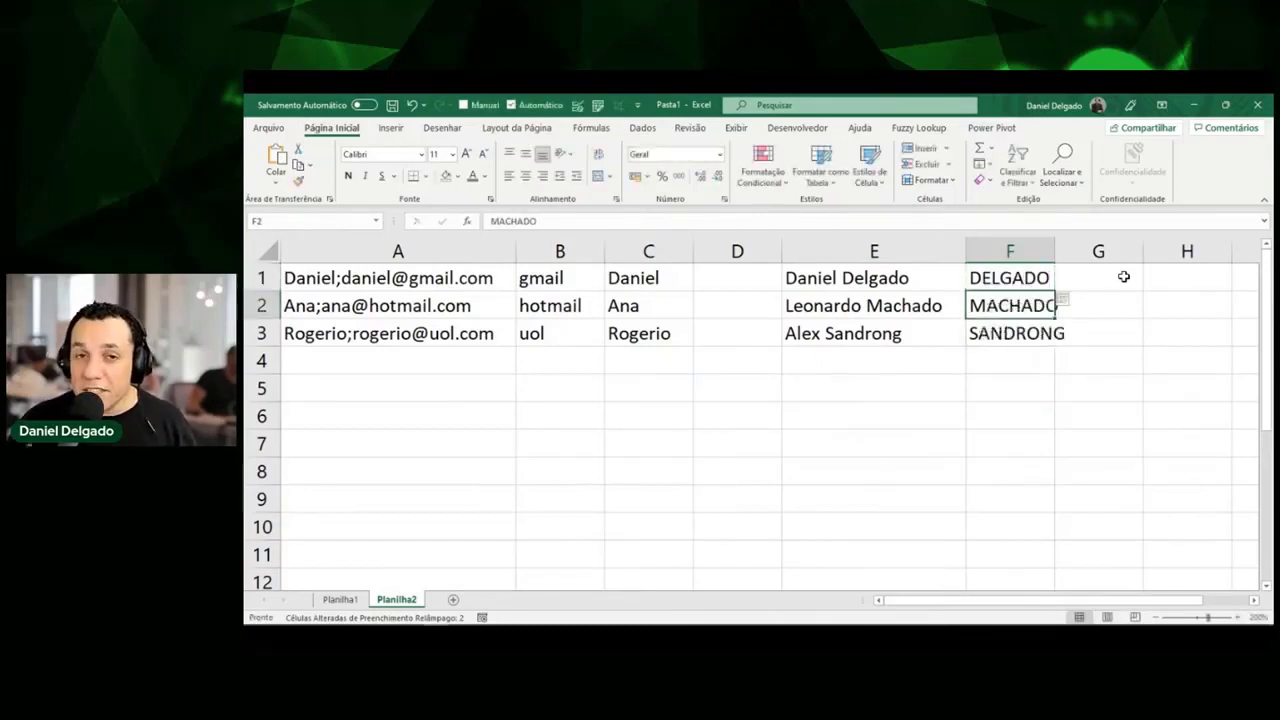
left_click_drag(1055, 251, 1094, 253)
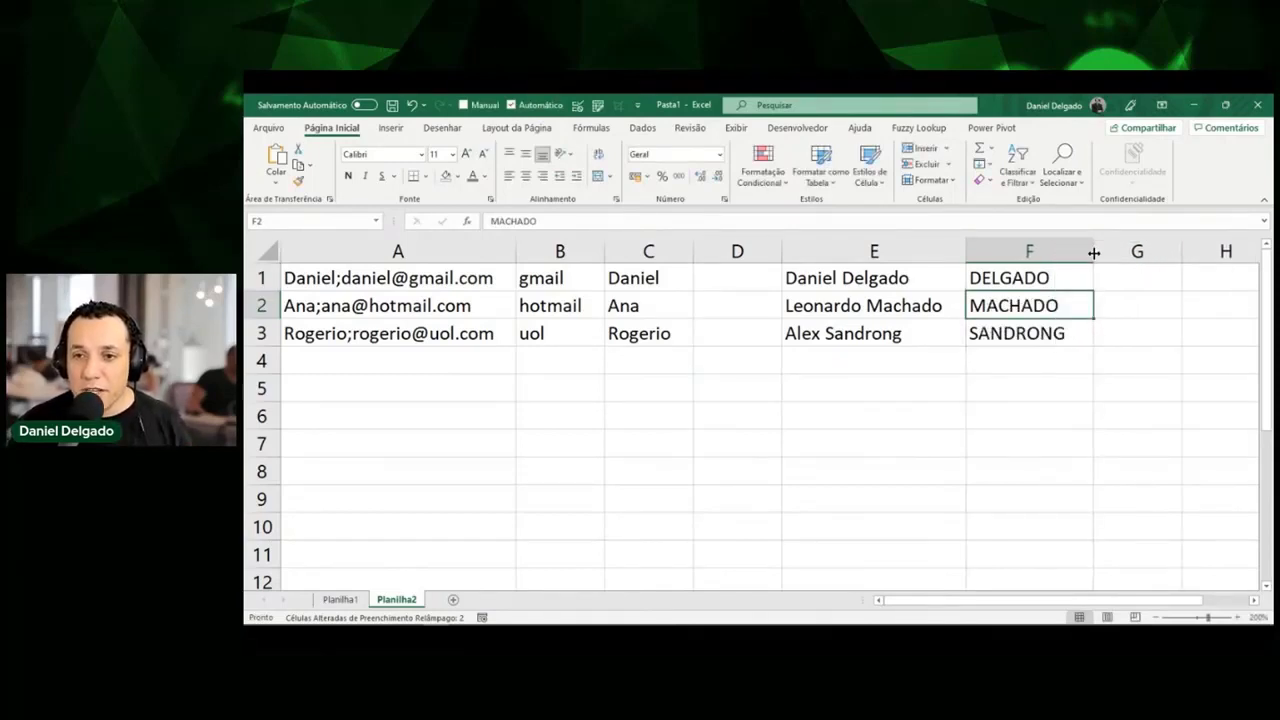
key("Up")
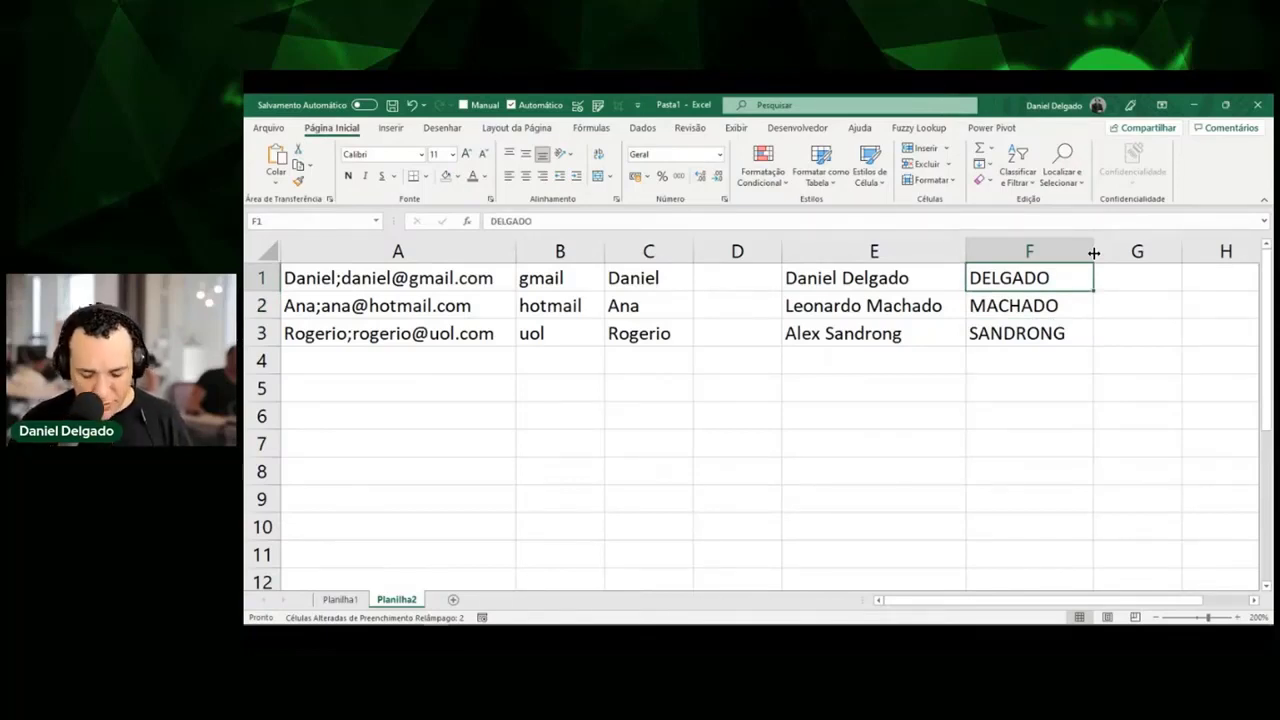
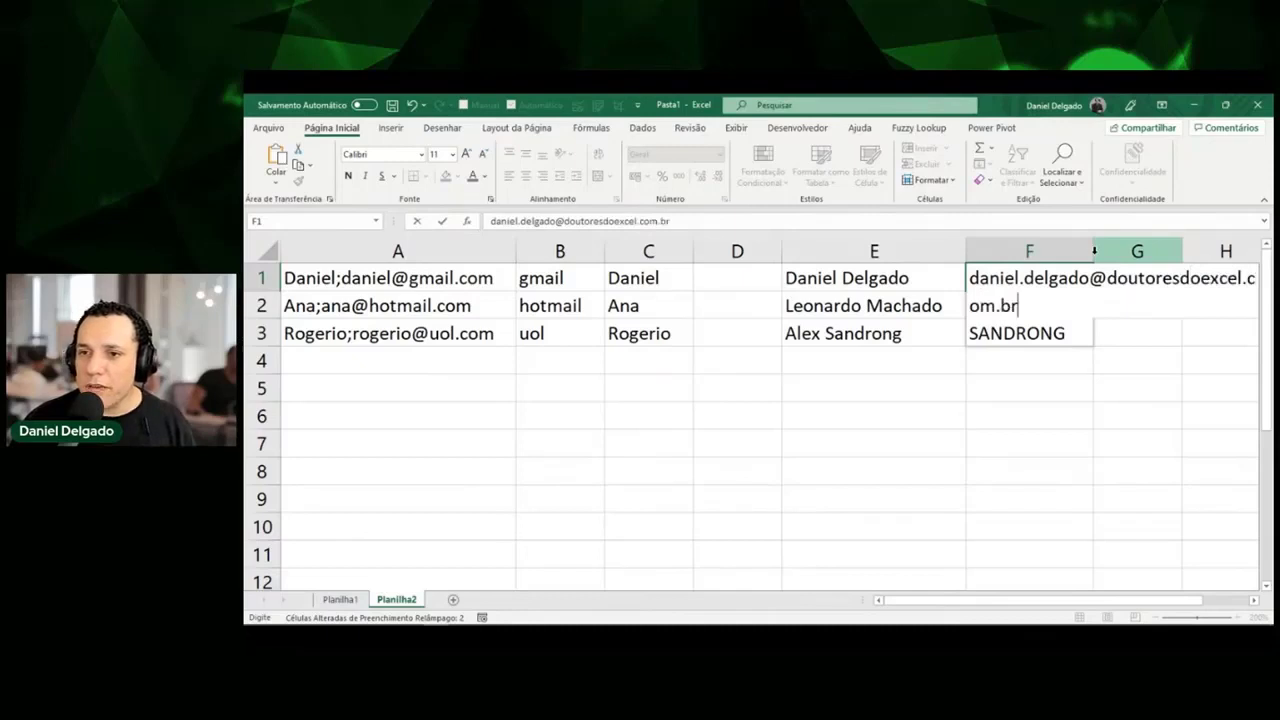
Enter the first person's first.surname address at doutoresdoexcel.com.br in F1 so Flash Fill completes F2:F3.
key("Return")
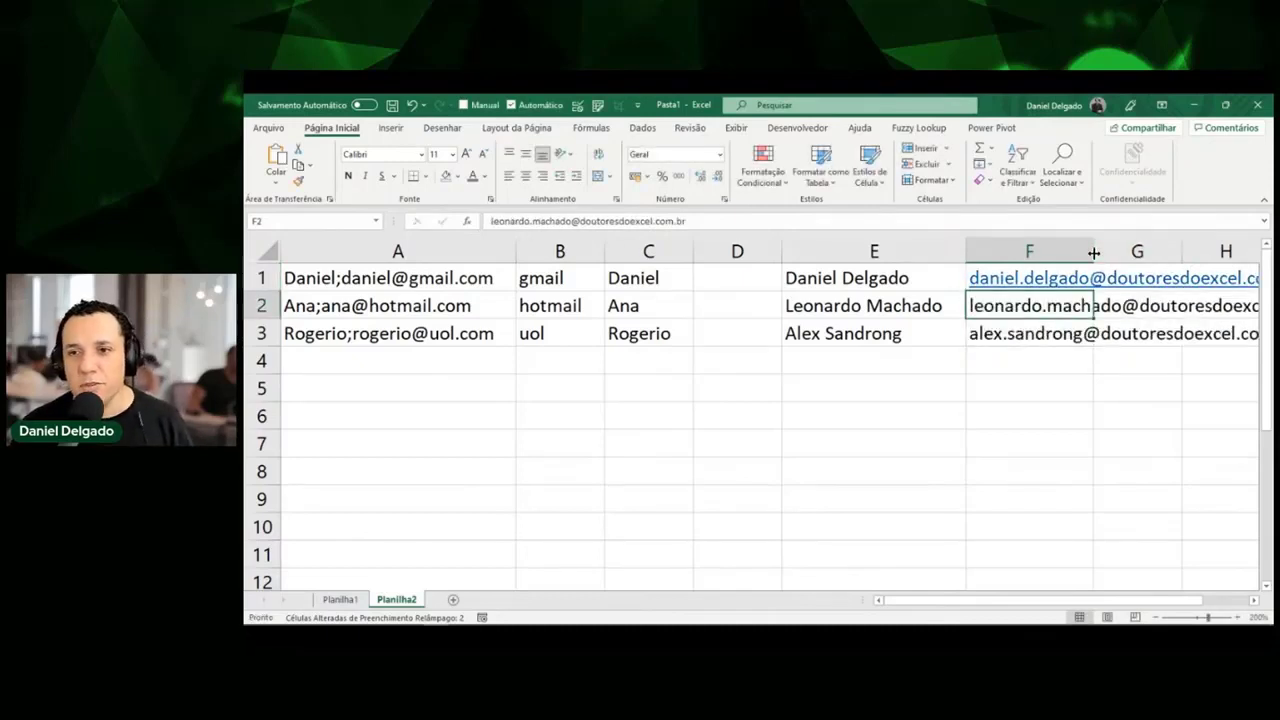
scroll(1094, 252, "right", 2)
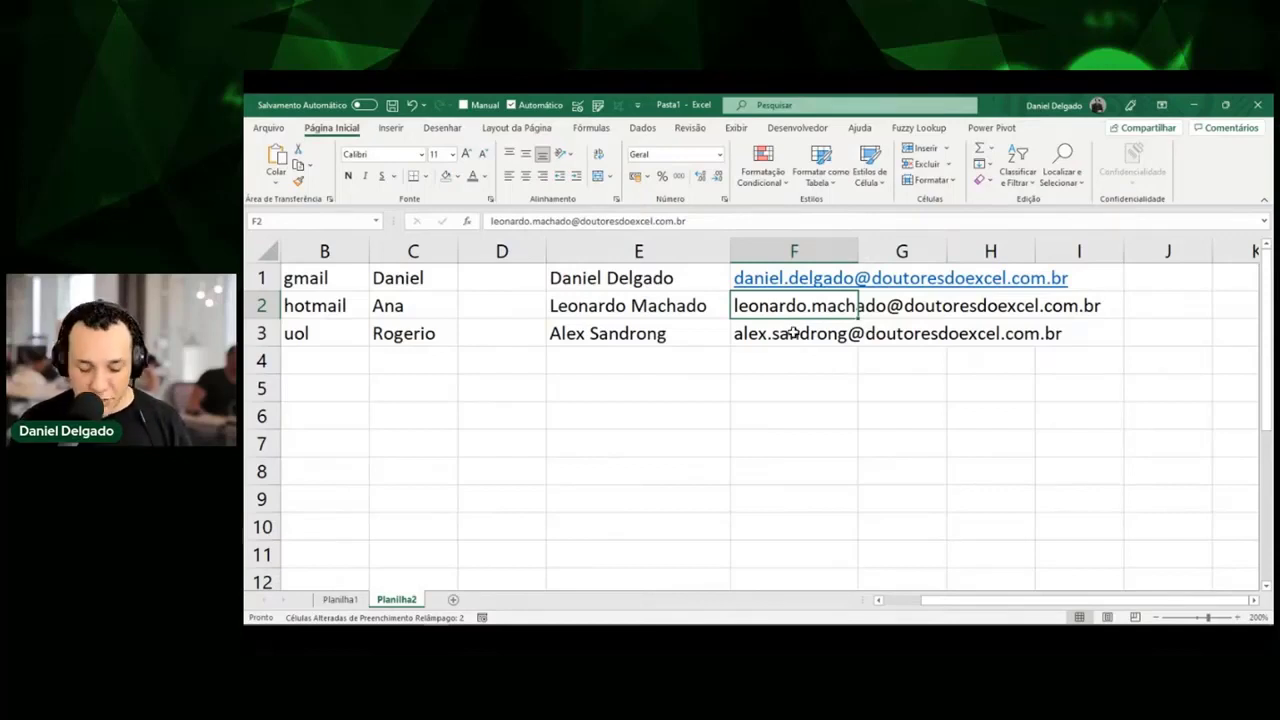
Trim F1's e-mail to first initial plus surname so F2:F3 follow the same pattern.
key("Up")
key("F2")
key("Home")
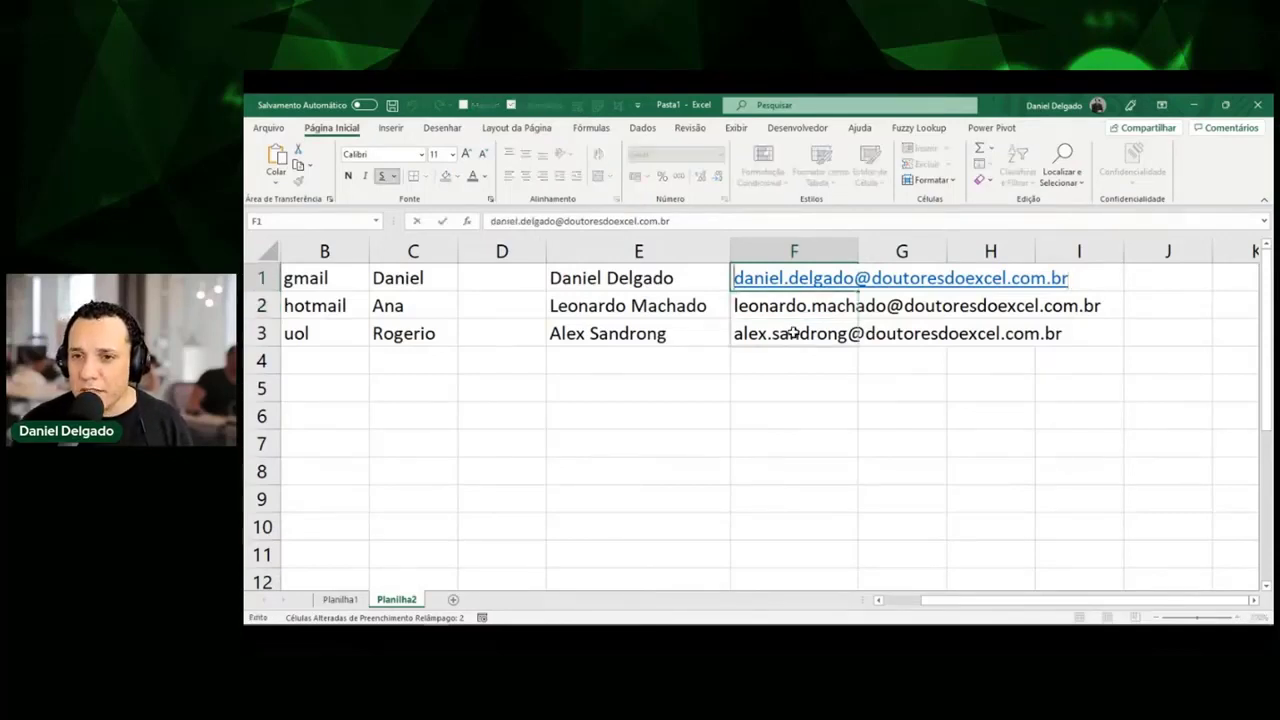
key("Right")
key("Delete")
key("Delete")
key("Delete")
key("Delete")
key("Delete")
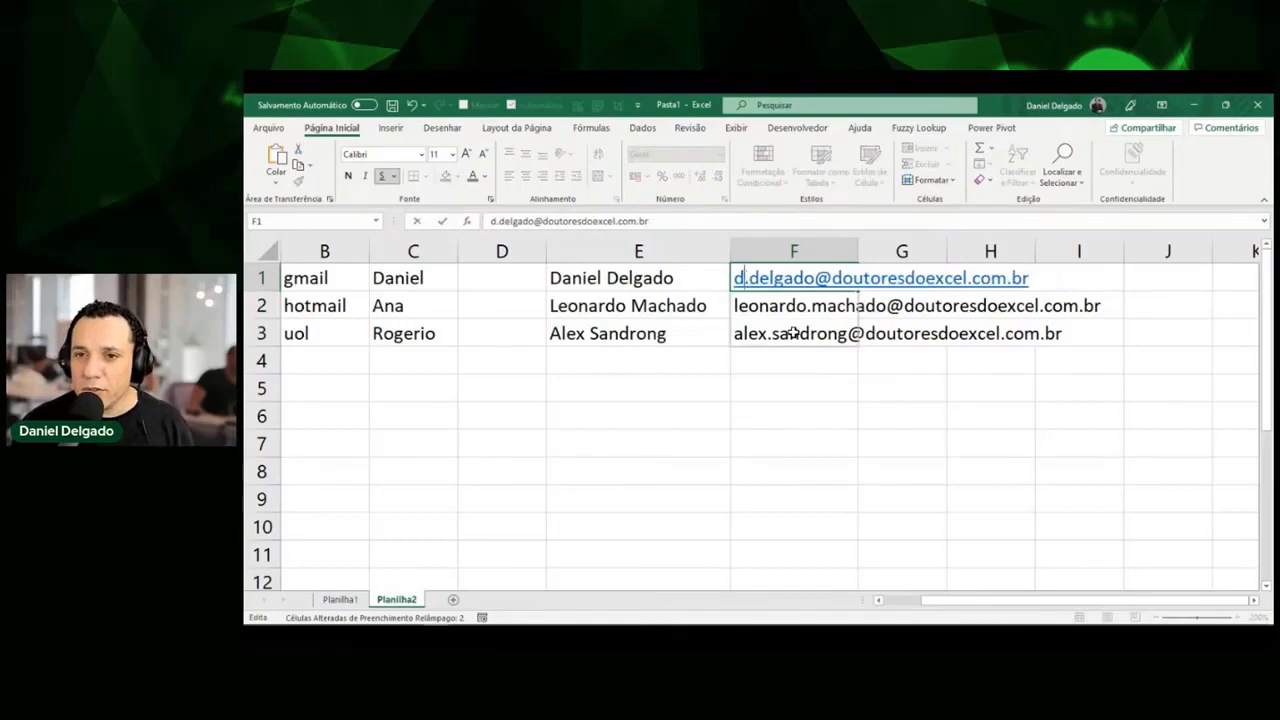
key("Return")
key("Down")
key("Down")
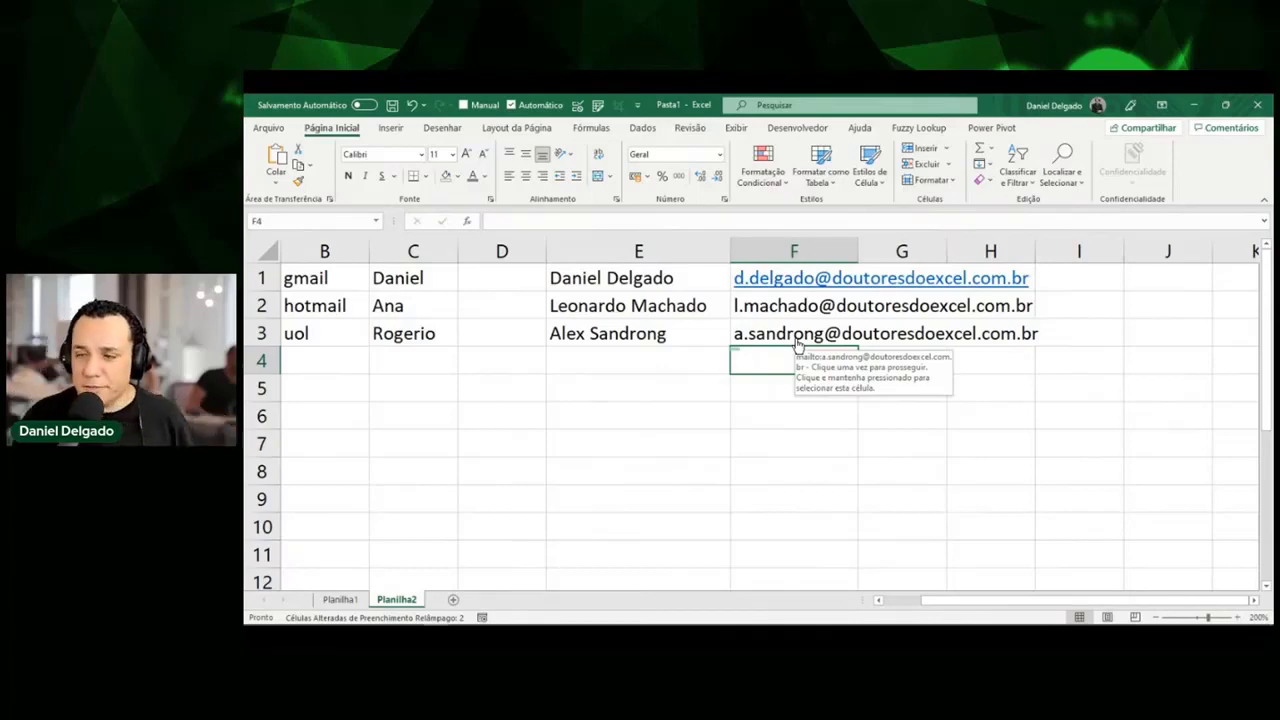
Add a new sheet, enter 1 in A1, and clear a trial copy of it from A2:A3.
left_click(453, 599)
scroll(393, 449, "up", 15)
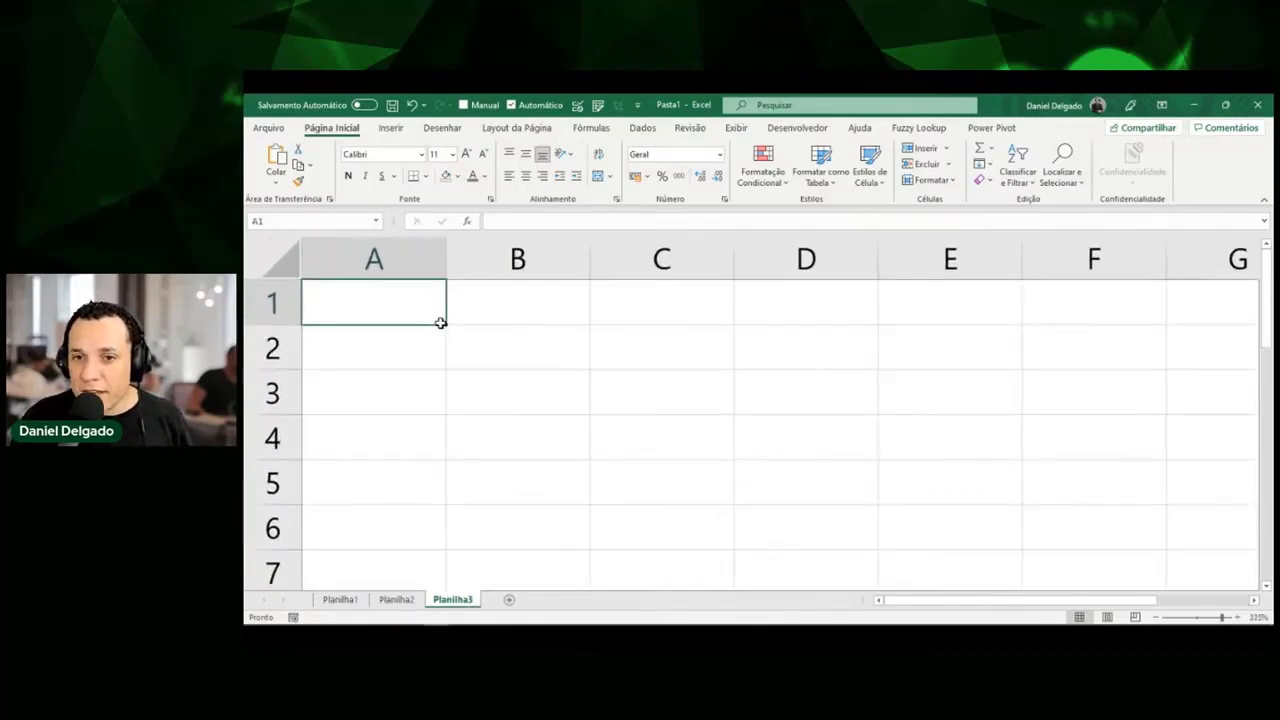
type("1")
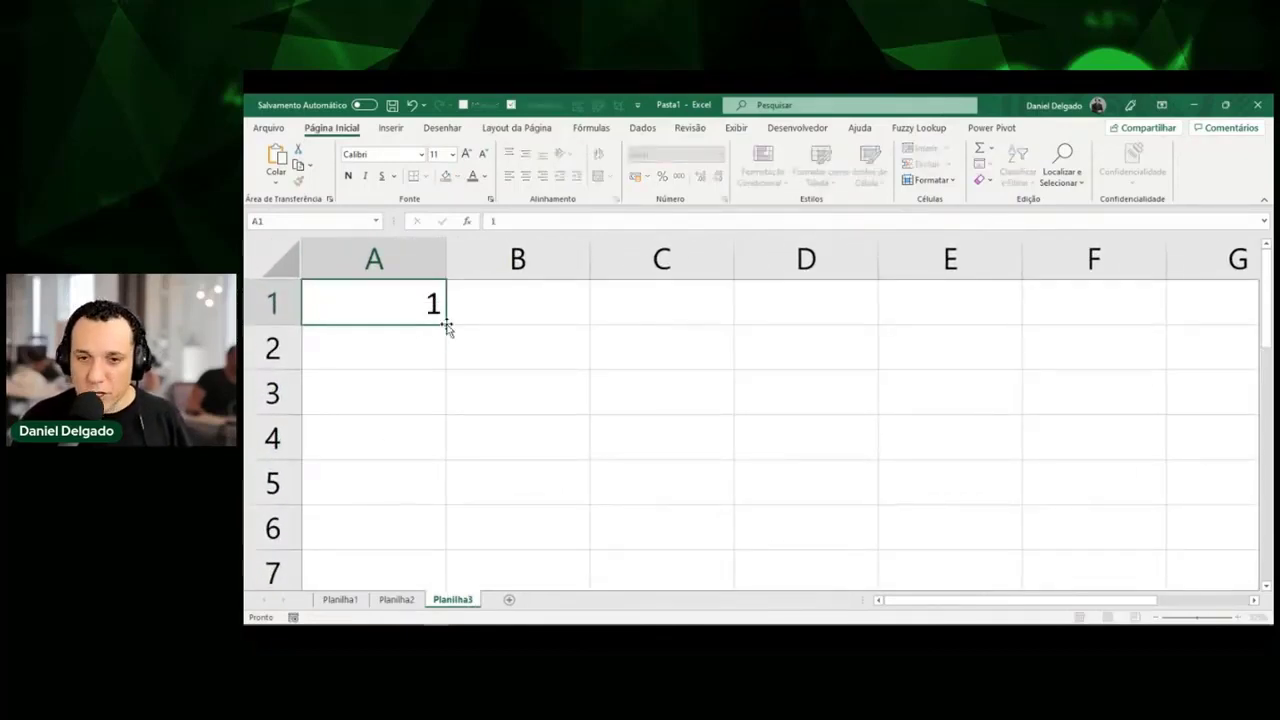
key("Return")
key("Up")
left_click_drag(446, 325, 446, 429)
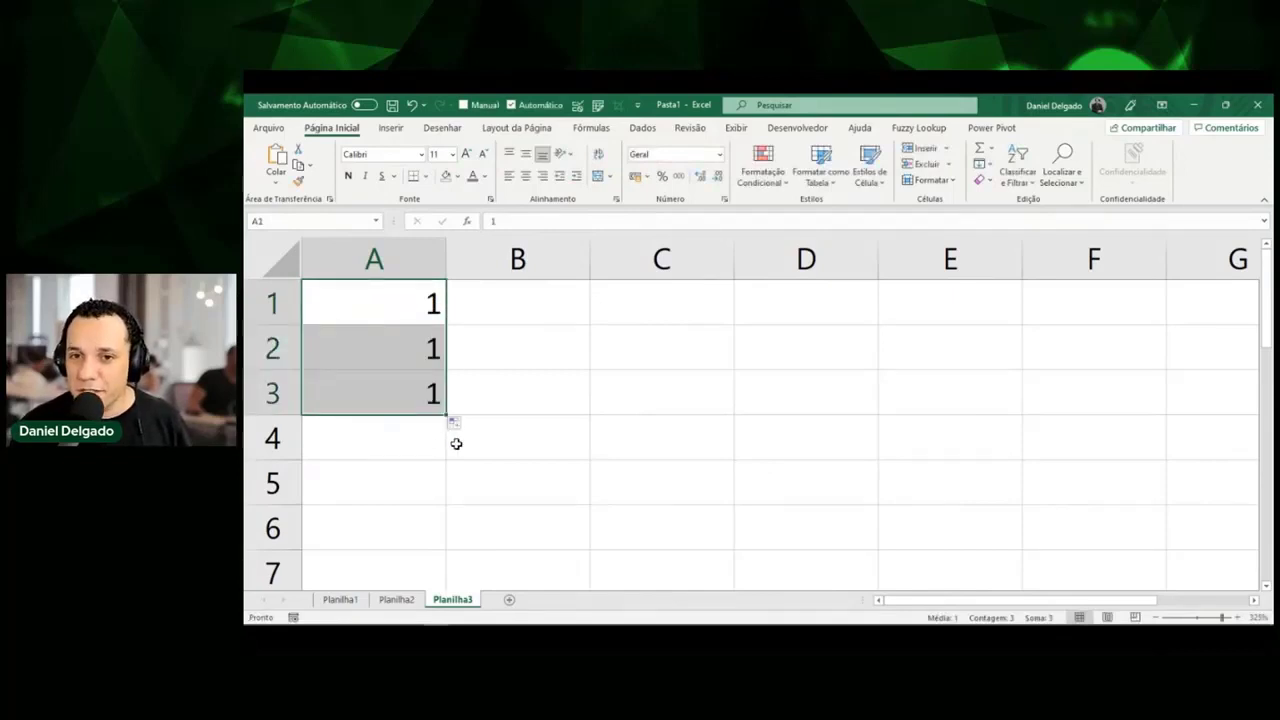
key("Down")
key("shift+Down")
key("Delete")
key("Up")
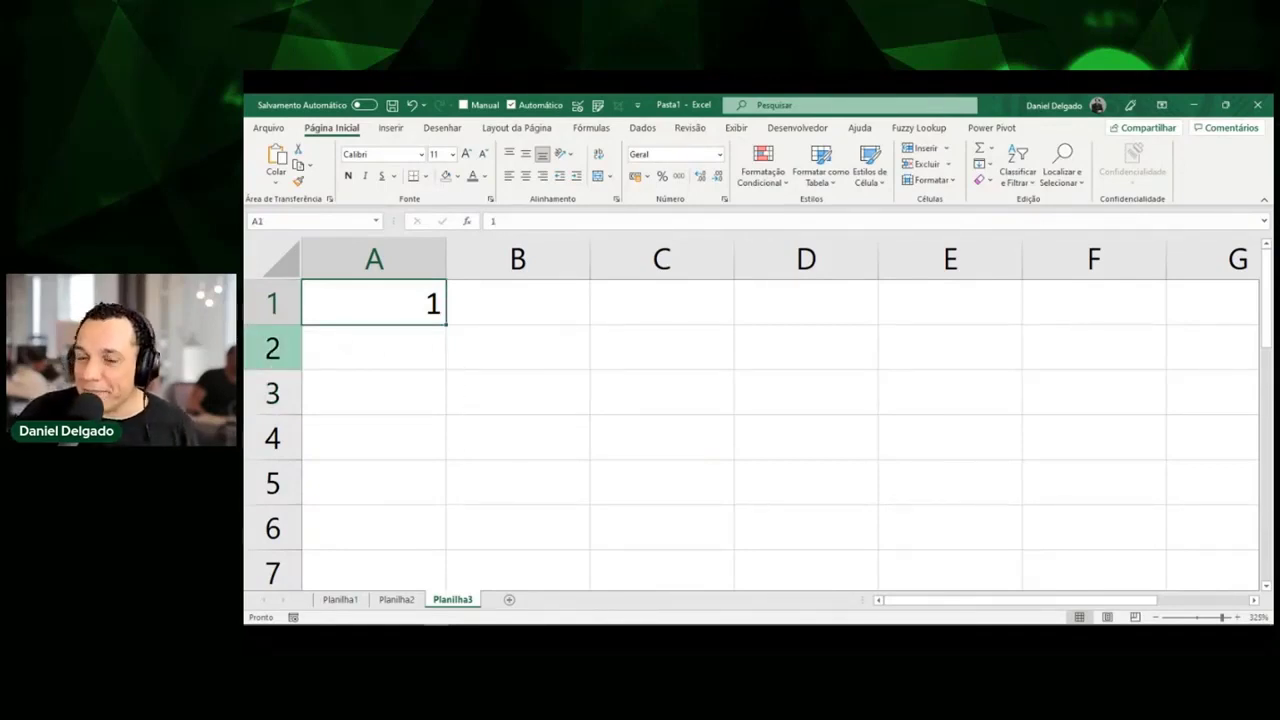
Drag A1's fill handle down to A5 to produce the series 1 to 5.
key("ctrl+shift+d")
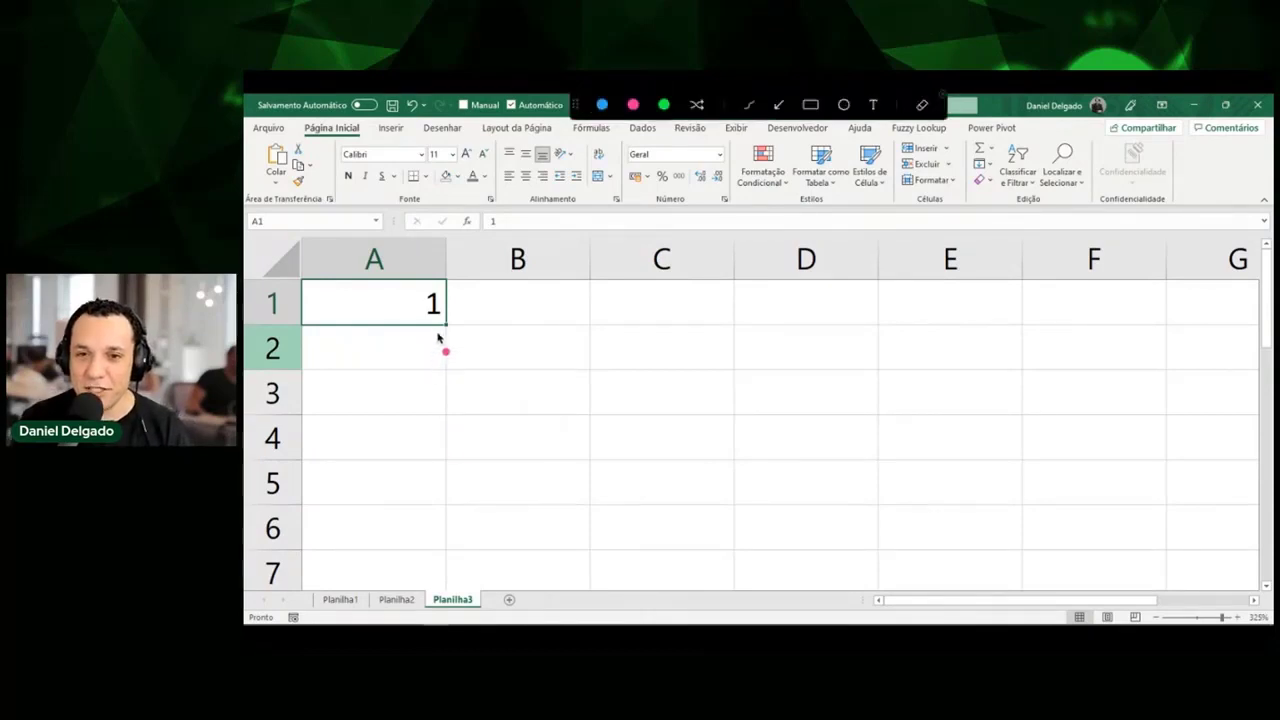
left_click_drag(437, 328, 442, 332)
key("Escape")
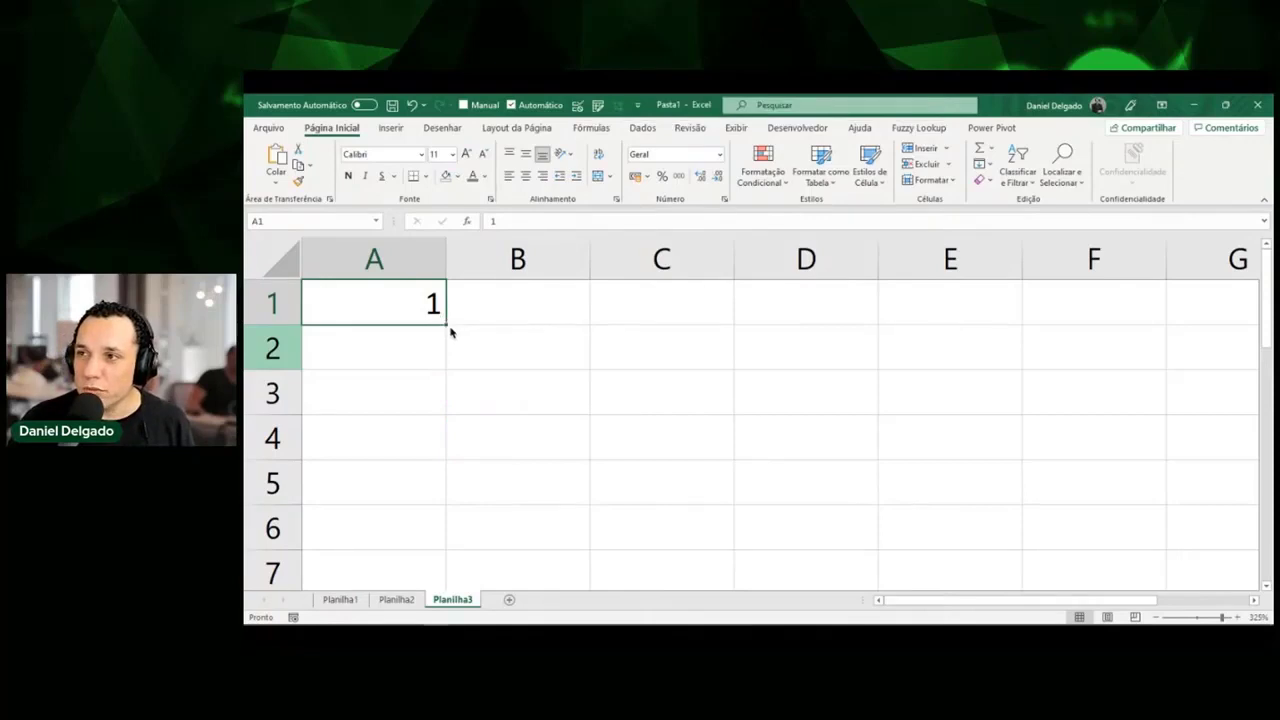
left_click(451, 332)
left_click(437, 317)
left_click_drag(445, 324, 429, 509)
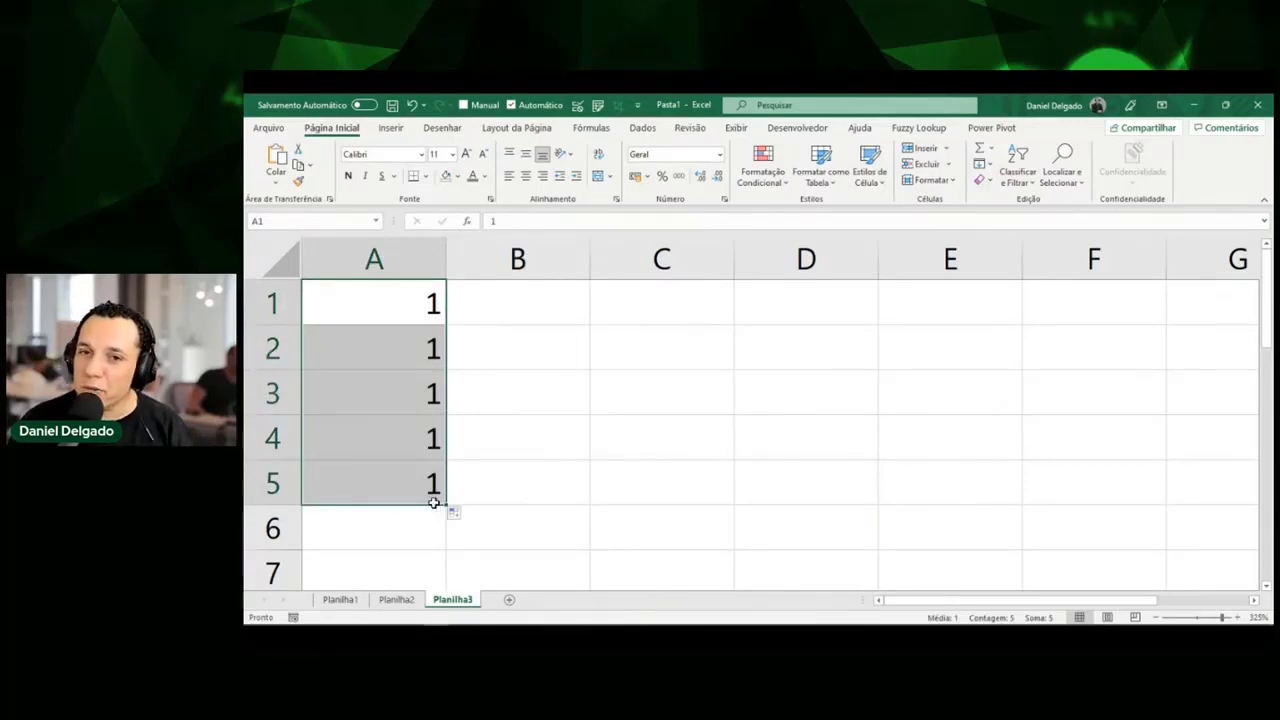
left_click(432, 305)
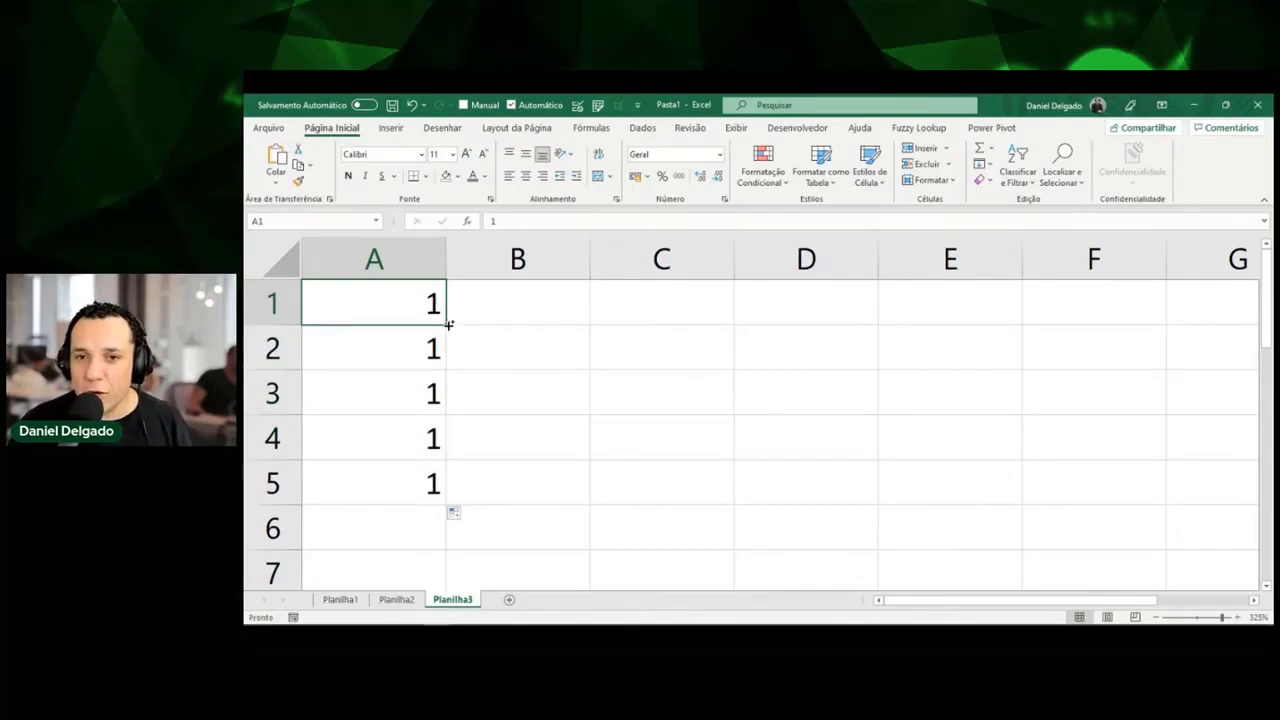
left_click_drag(449, 323, 449, 503)
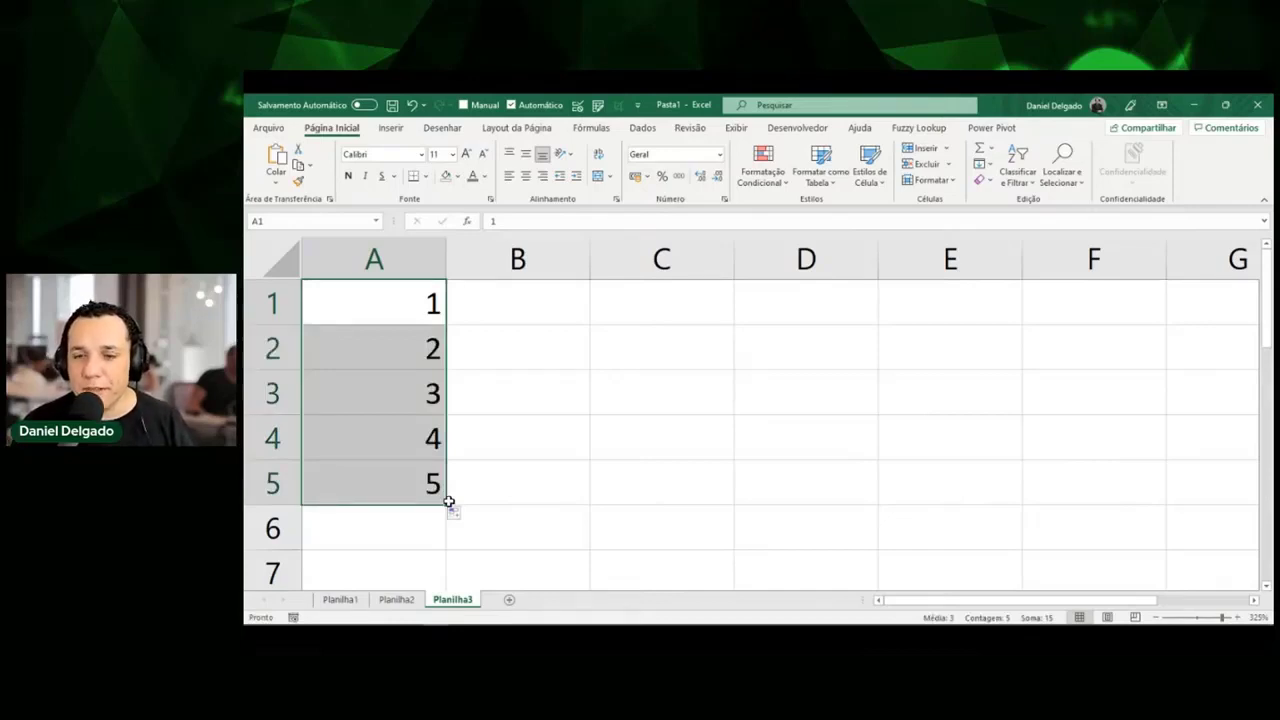
Enter 10 in B1 and 20 in B2.
left_click(515, 306)
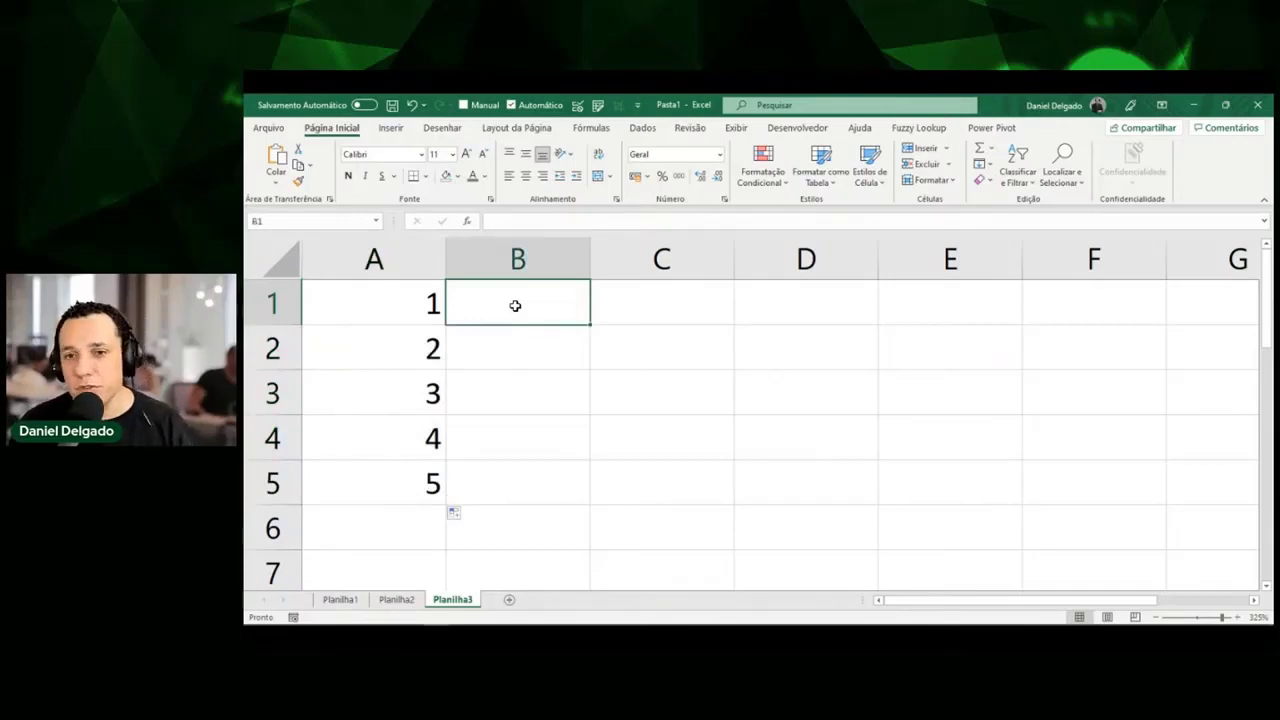
type("10")
key("Return")
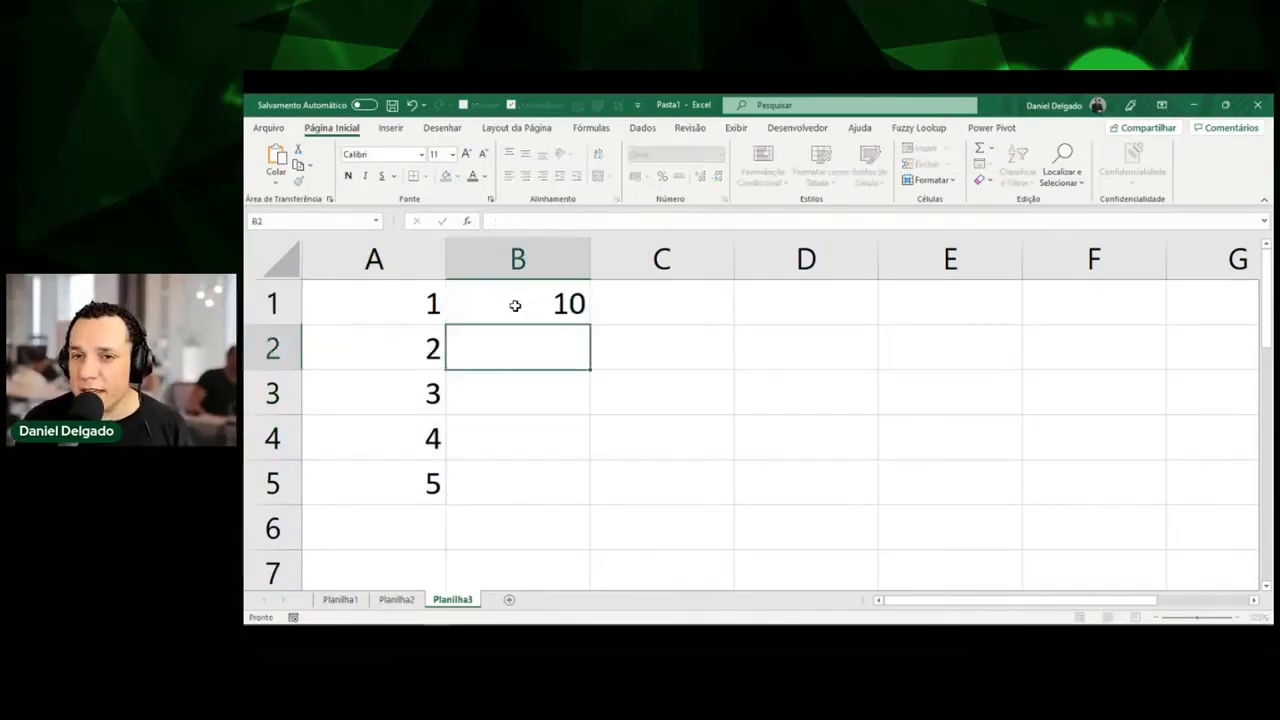
type("10")
key("Escape")
type("20")
key("Return")
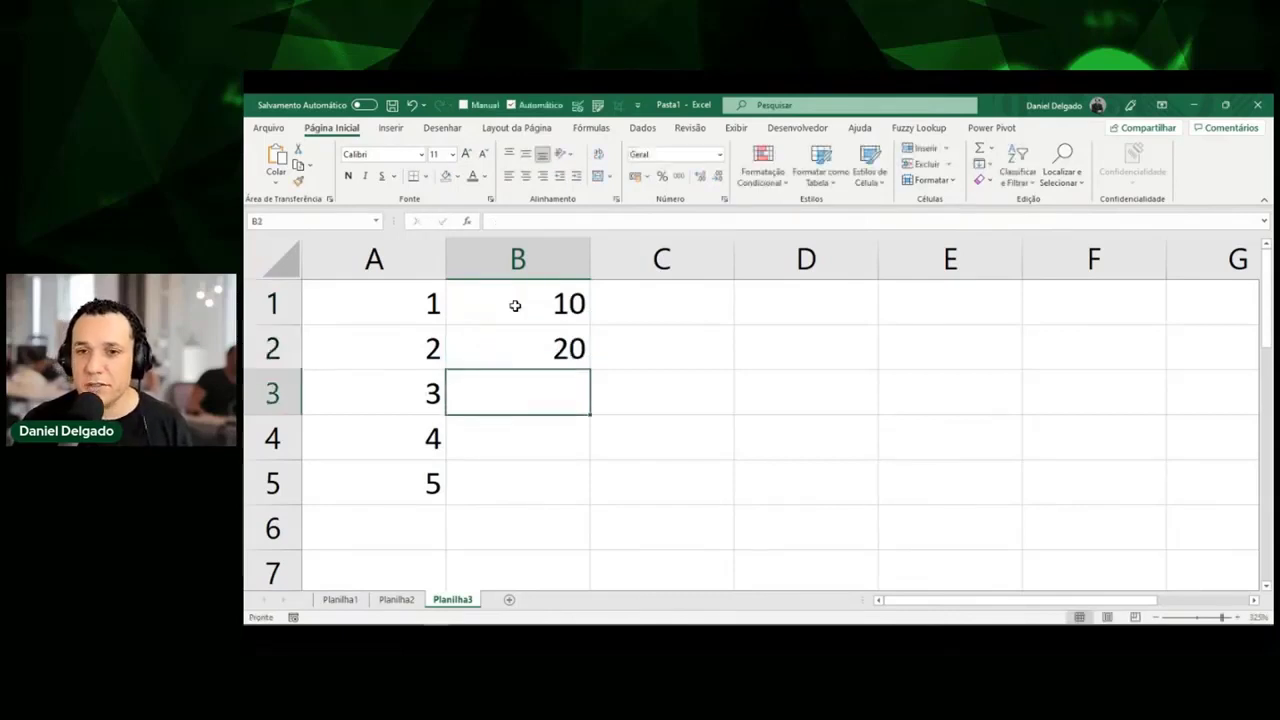
Extend the 10, 20 pattern down to B6 to get 10 through 60.
left_click(515, 306)
key("shift+Down")
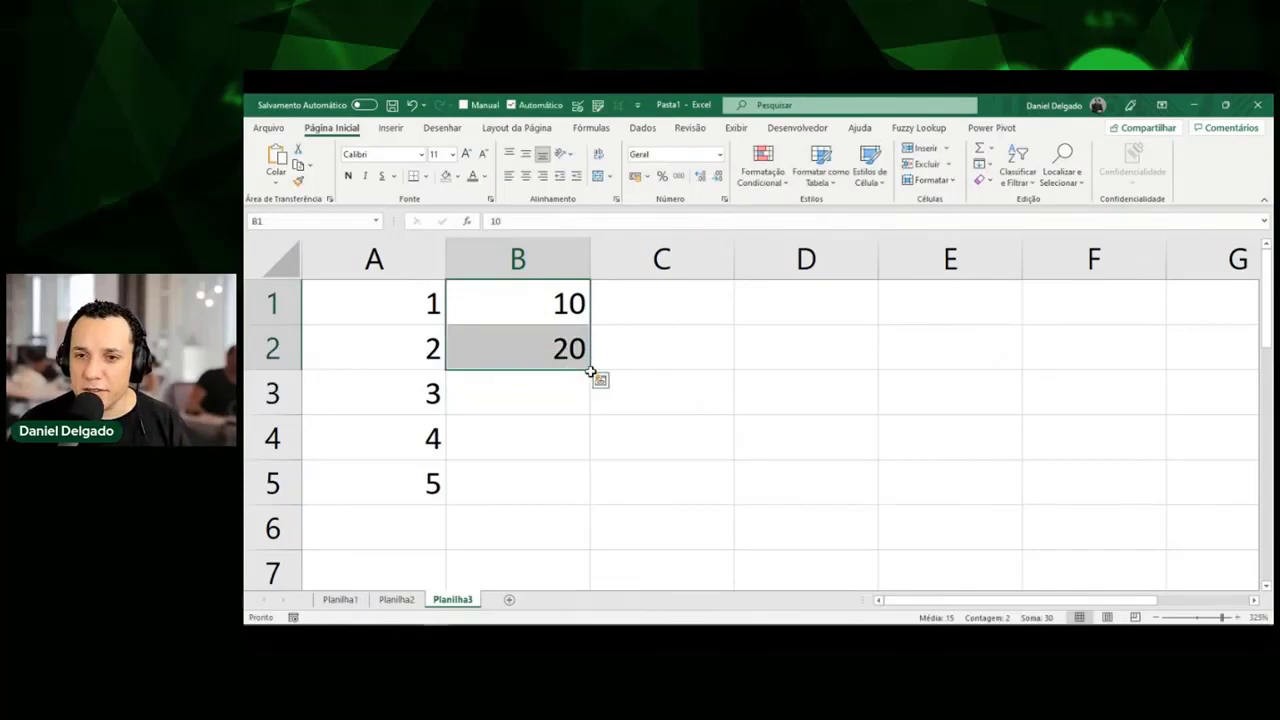
left_click_drag(591, 372, 600, 550)
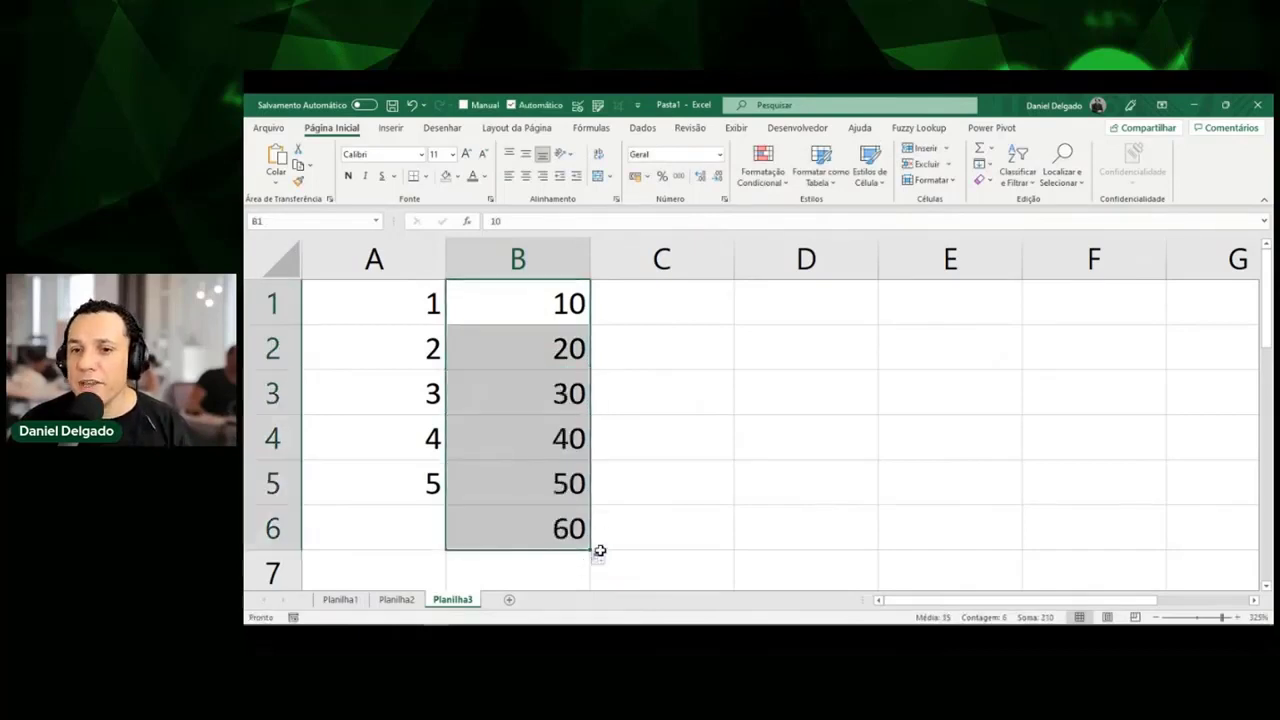
left_click(641, 285)
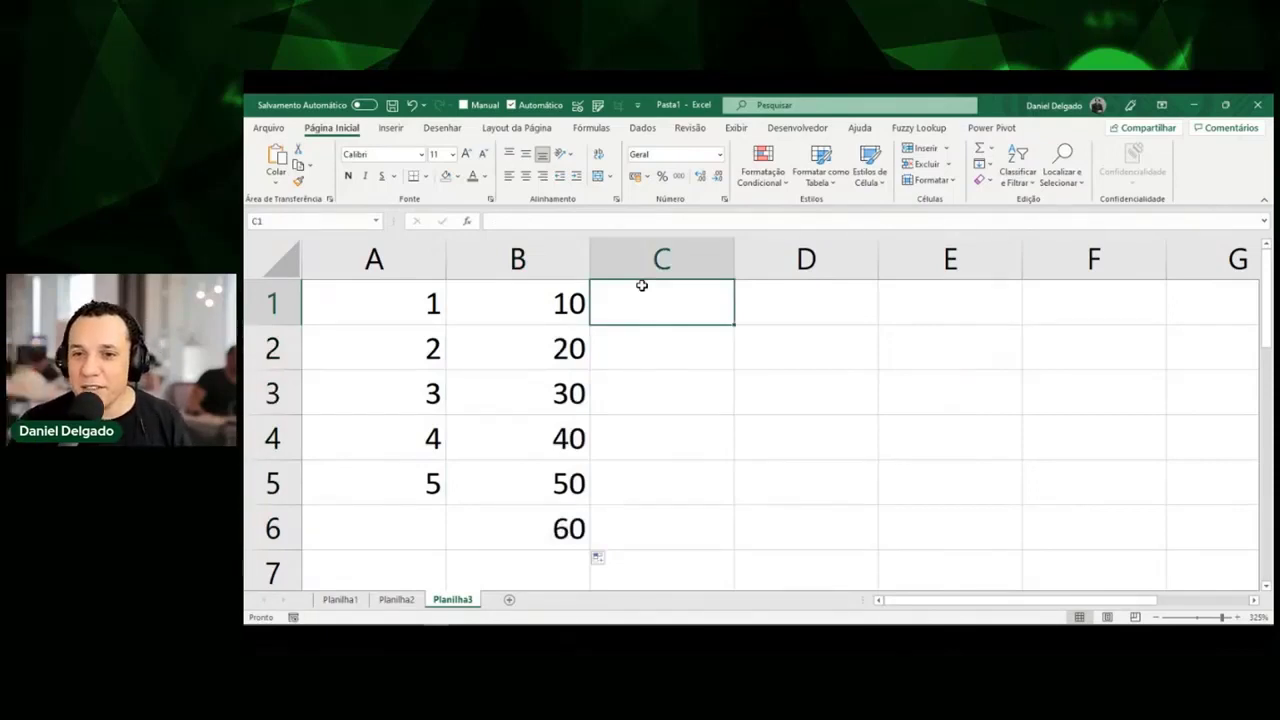
key("Left")
key("shift+Down")
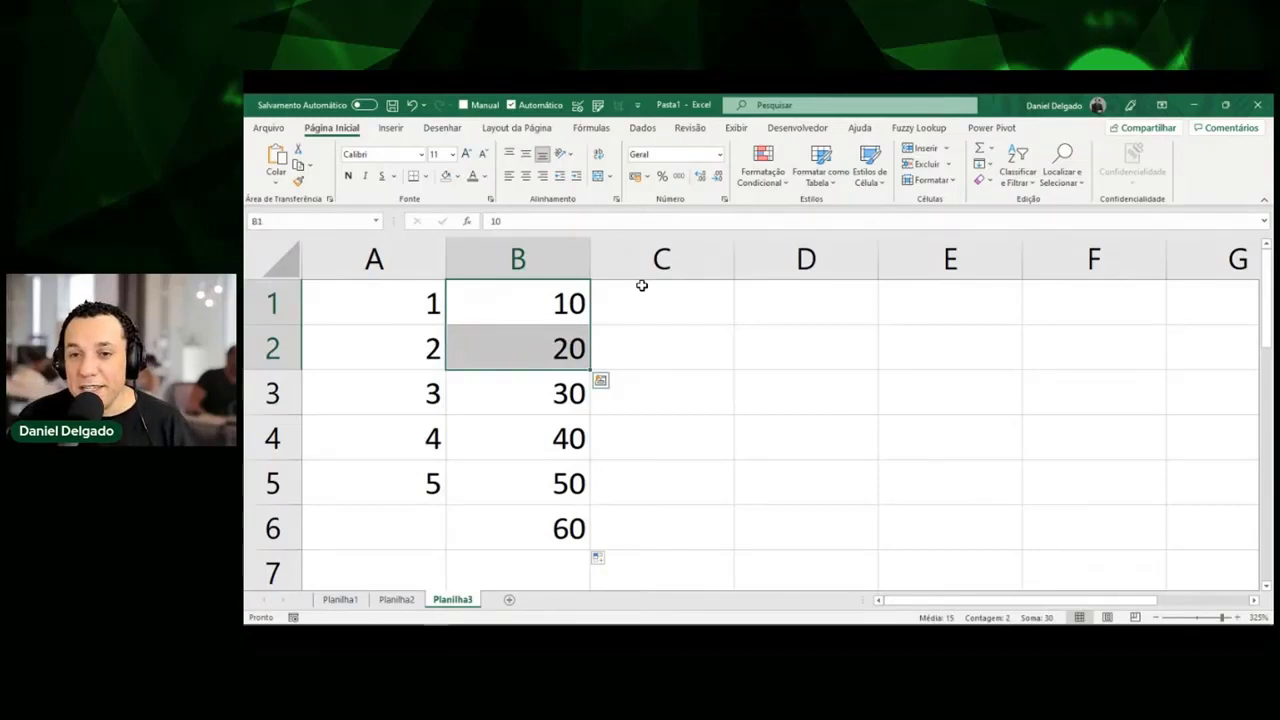
key("Down")
key("Down")
key("Up")
key("Up")
key("Right")
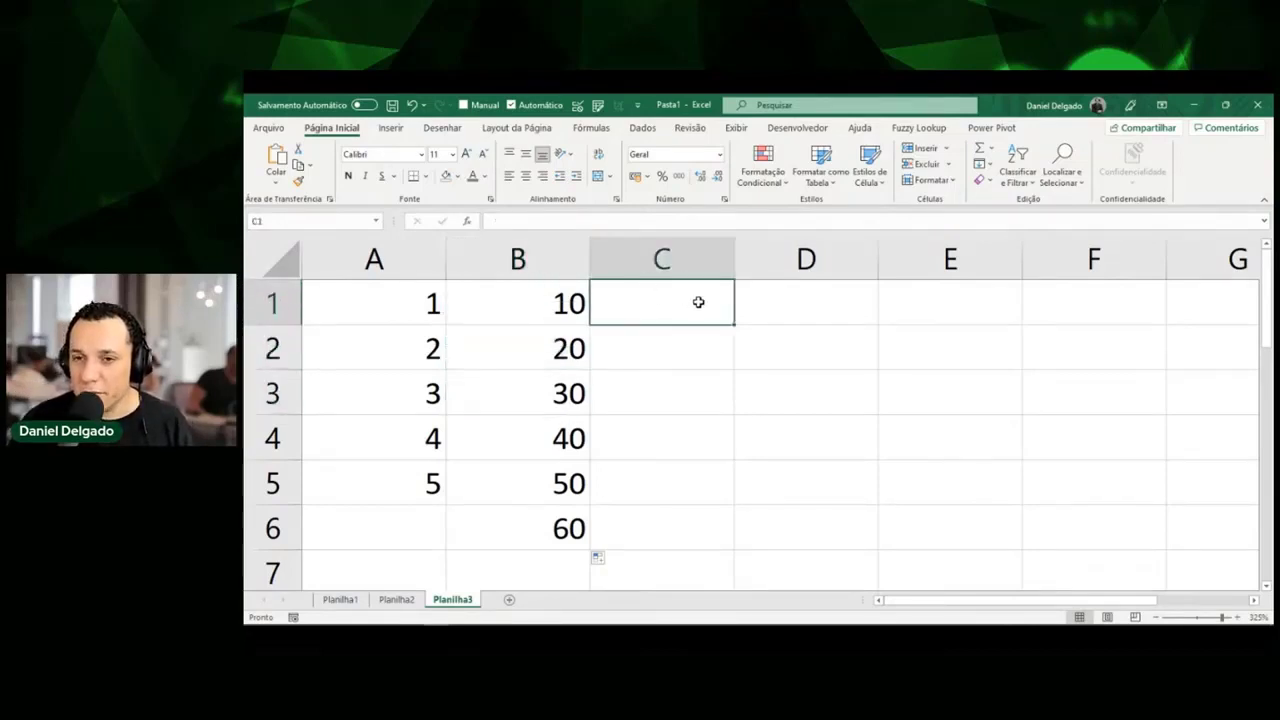
Insert today's date 25/10/2021 in D1 with Ctrl+; and fill daily dates down to D6.
key("Right")
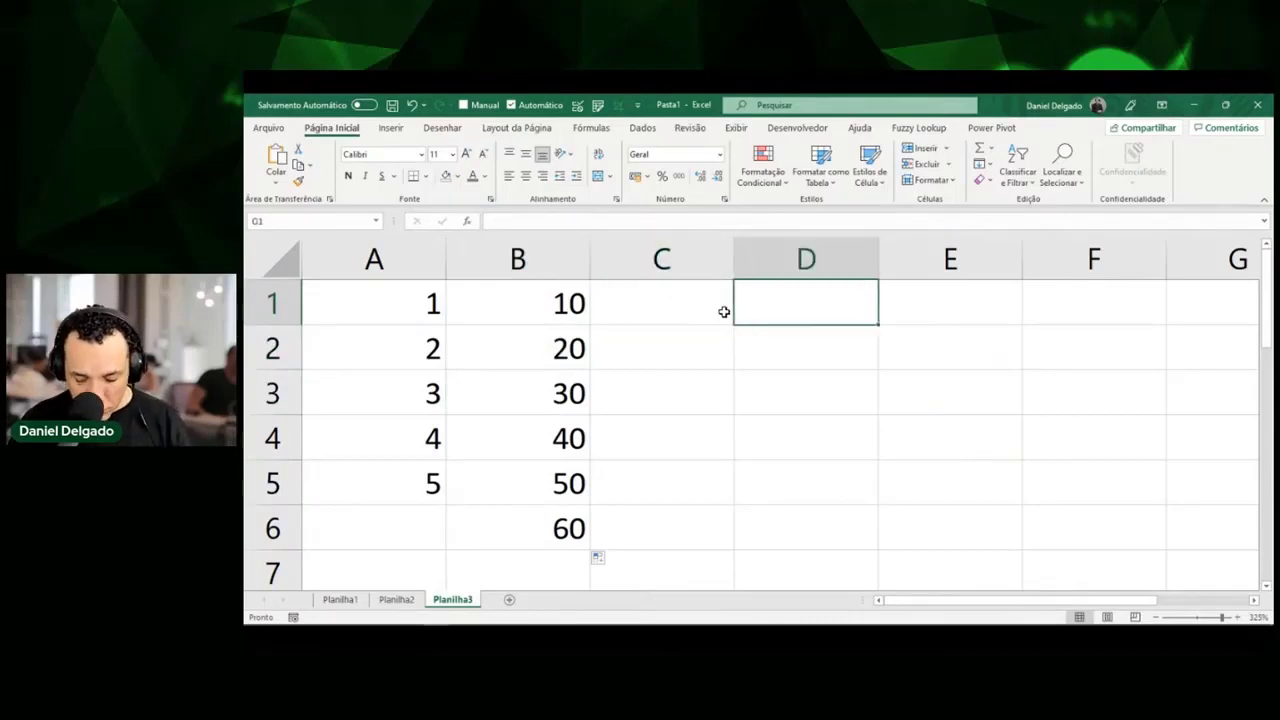
key("ctrl+semicolon")
key("Return")
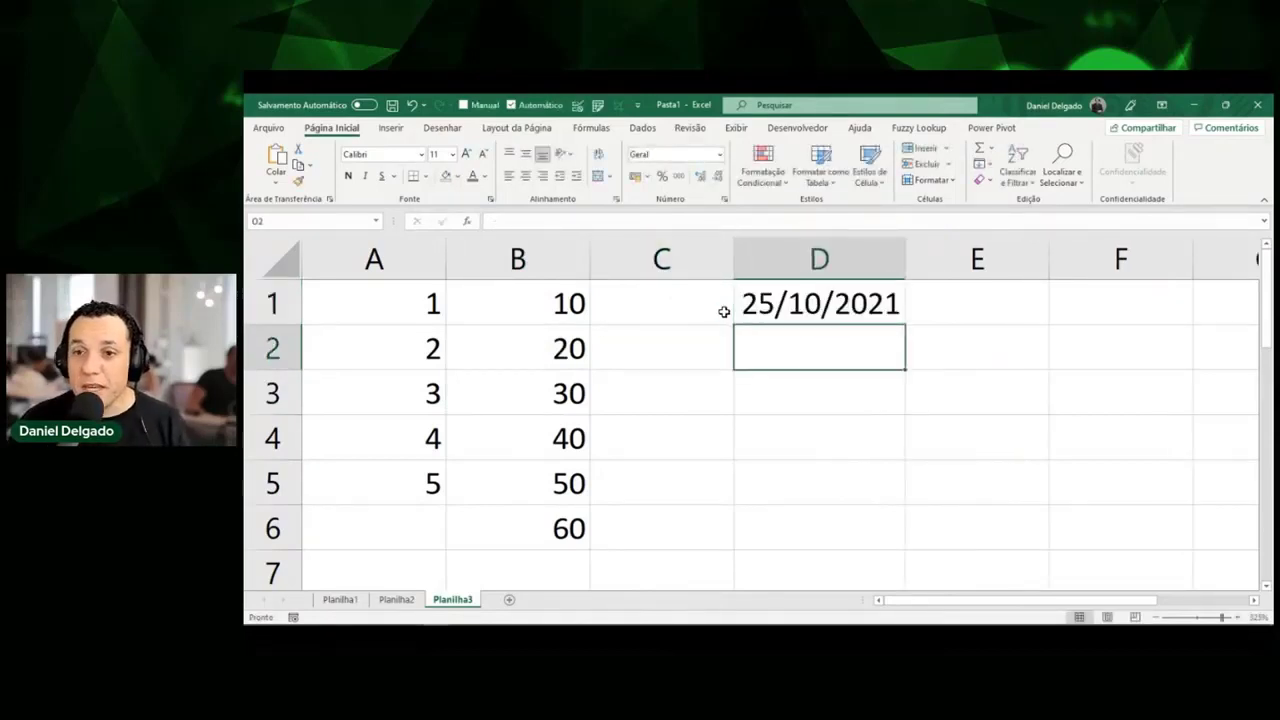
left_click(888, 314)
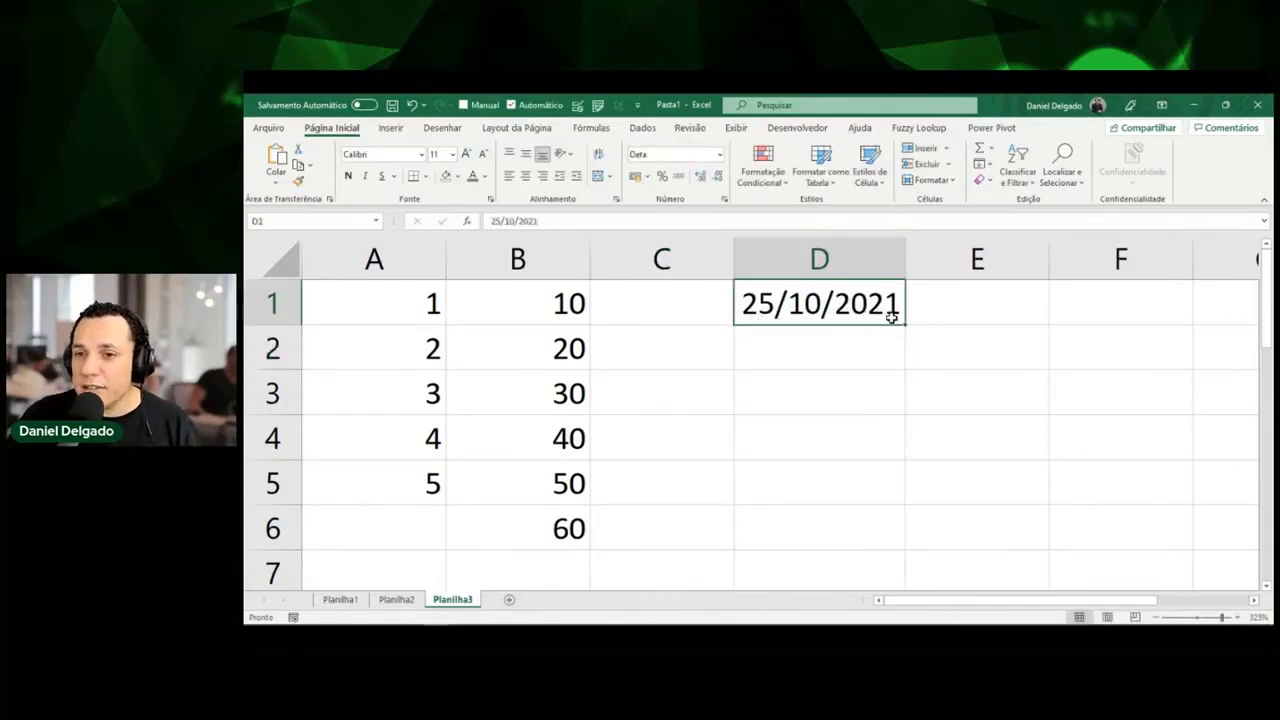
left_click_drag(903, 325, 891, 426)
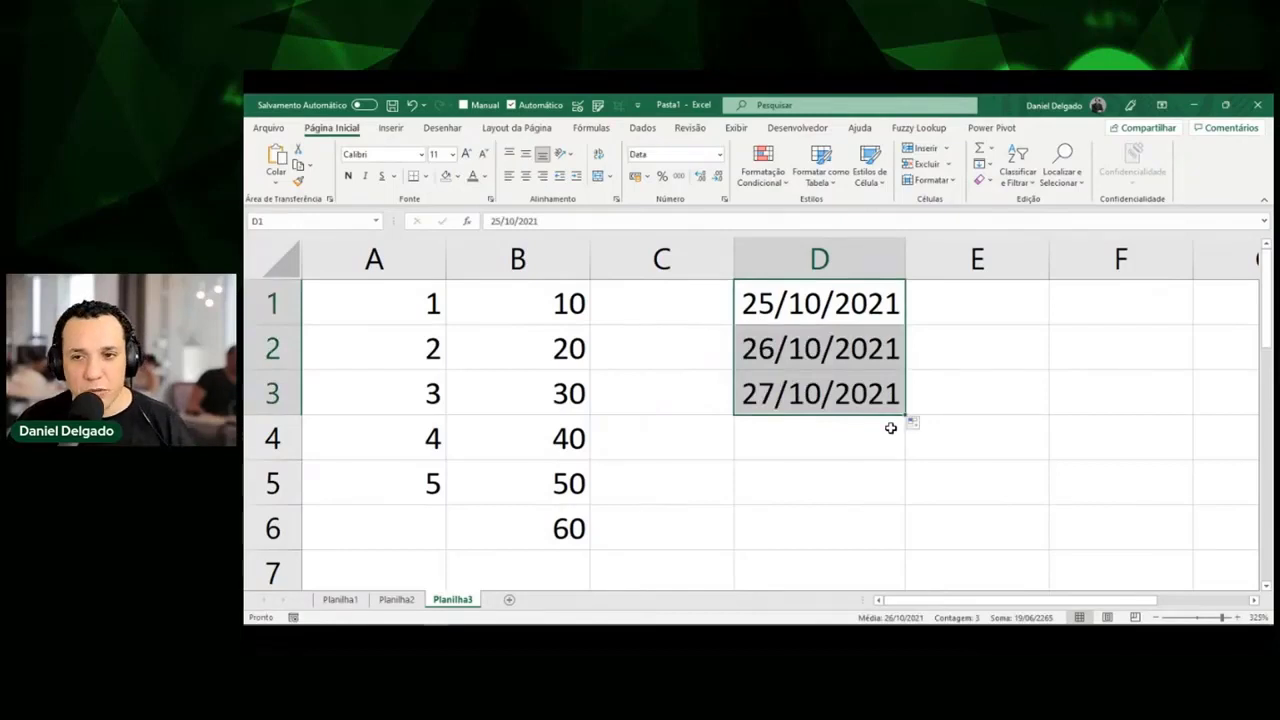
left_click_drag(905, 413, 906, 458)
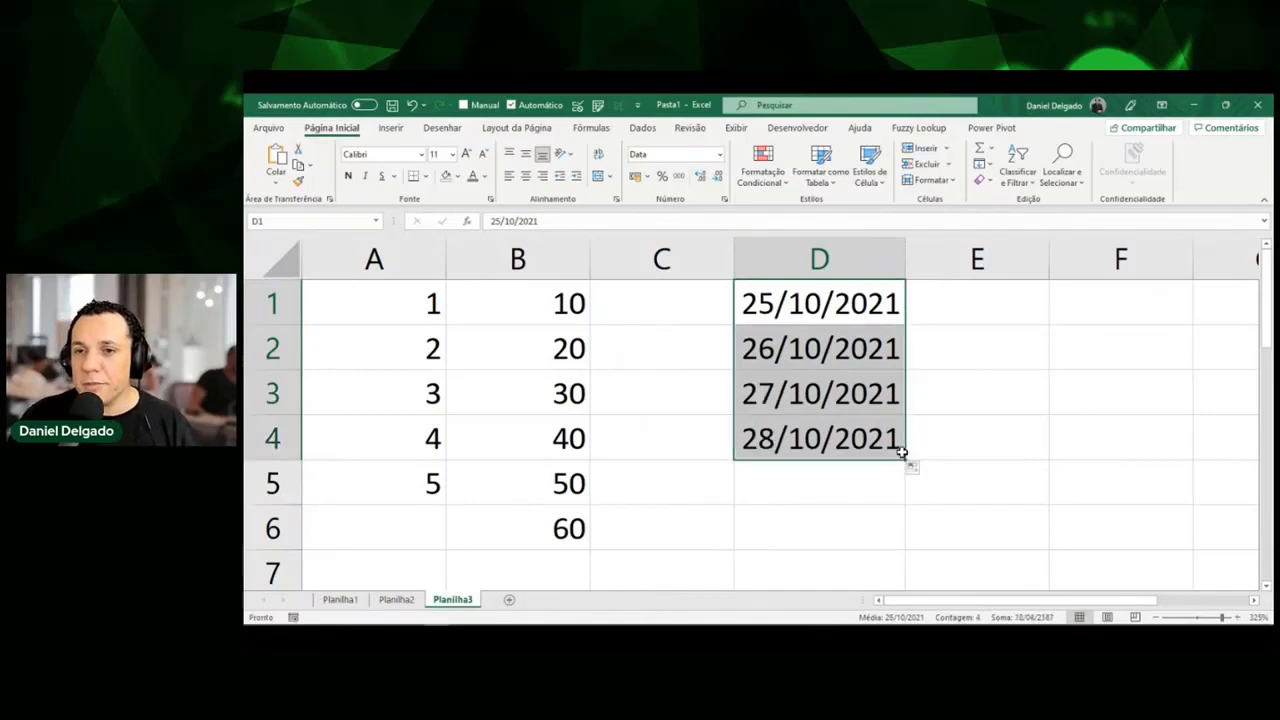
left_click(875, 307)
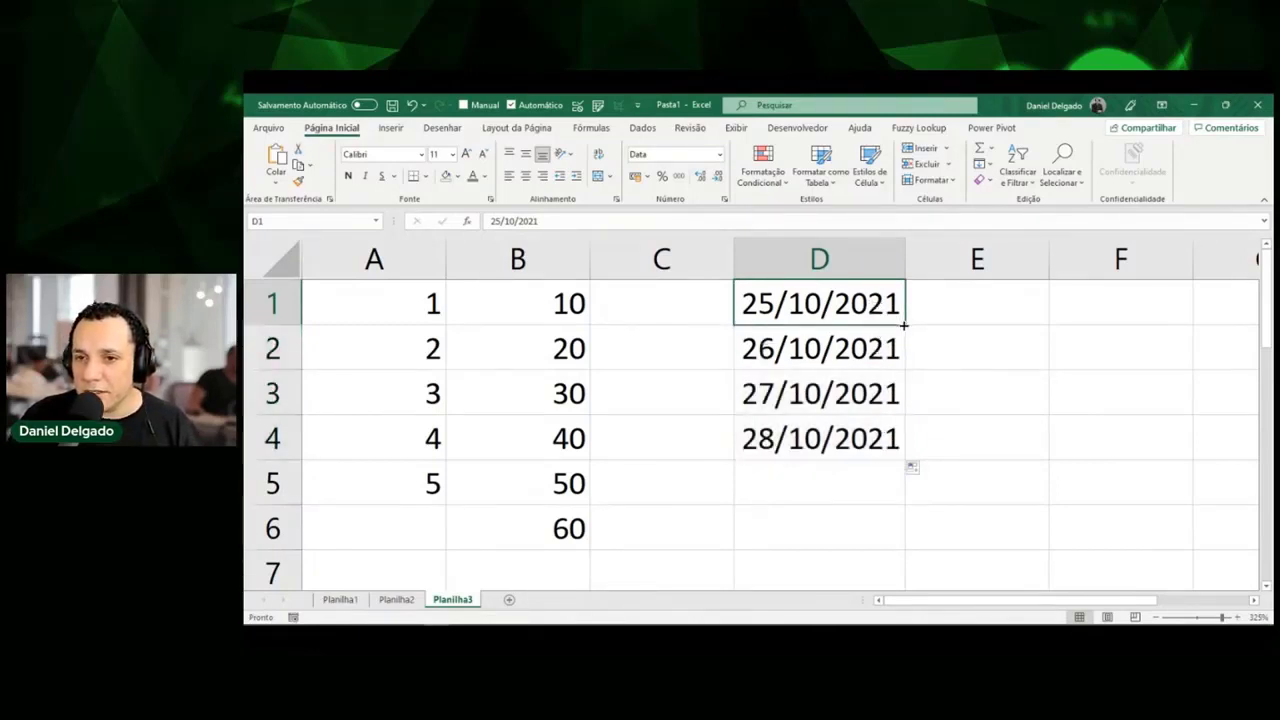
left_click_drag(904, 324, 900, 554)
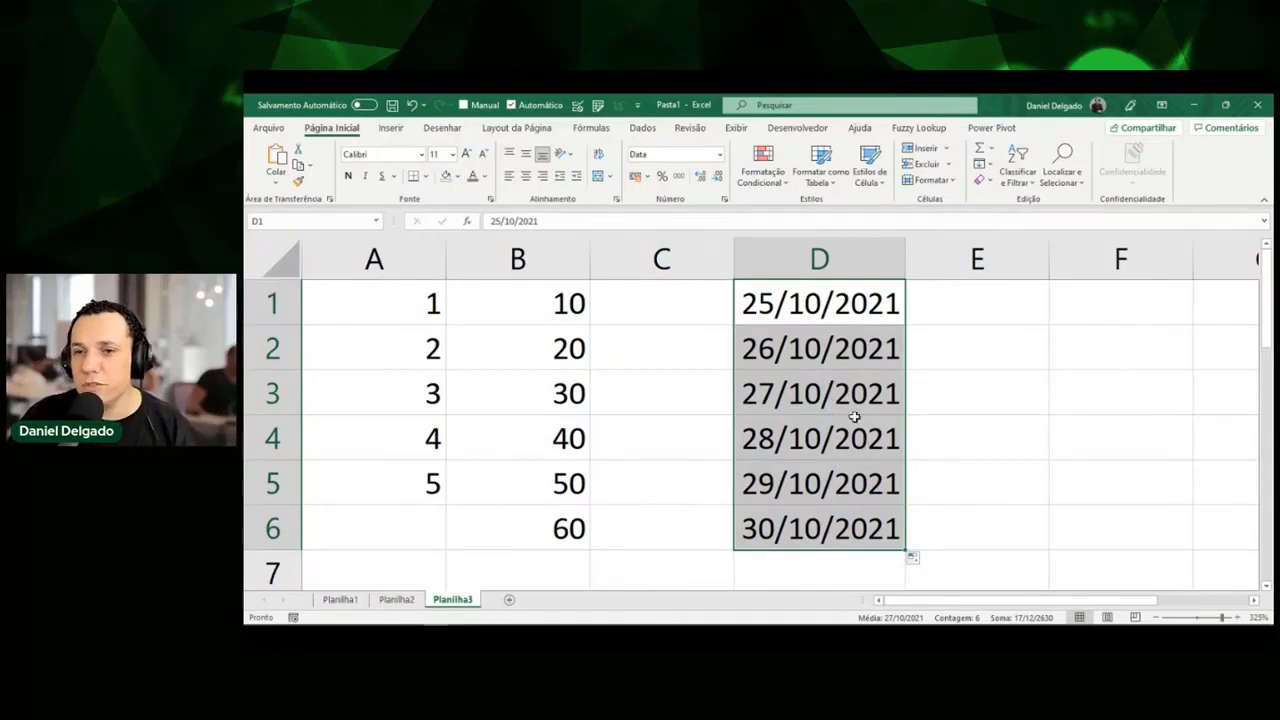
left_click(852, 320)
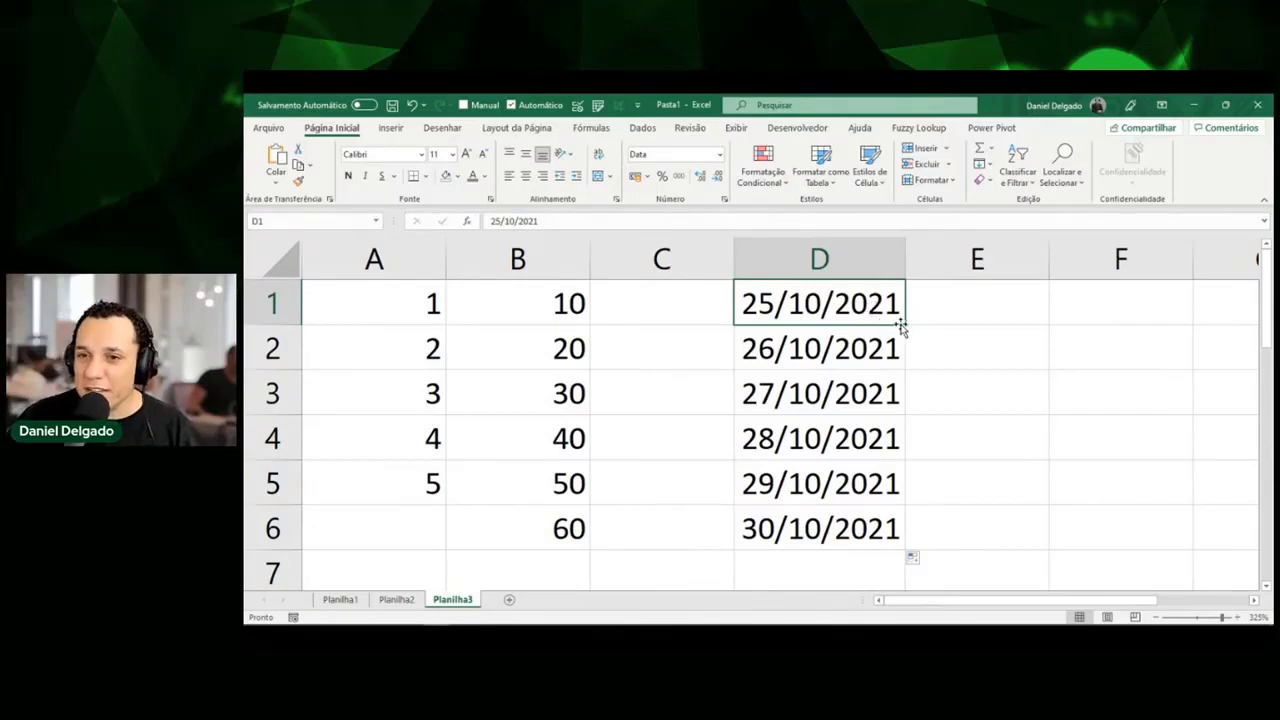
Right-drag D1's fill handle down and choose Preencher meses for monthly dates to 25/03/2022.
left_click_drag(906, 322, 910, 540)
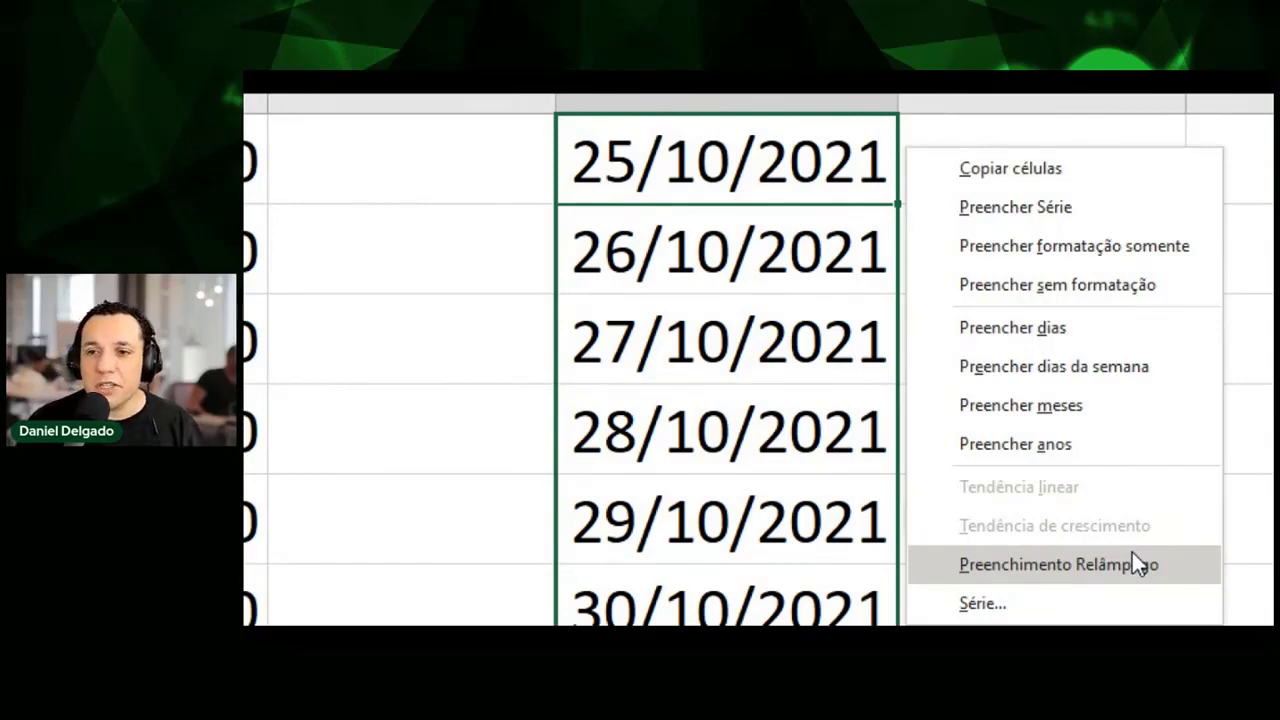
left_click(1061, 408)
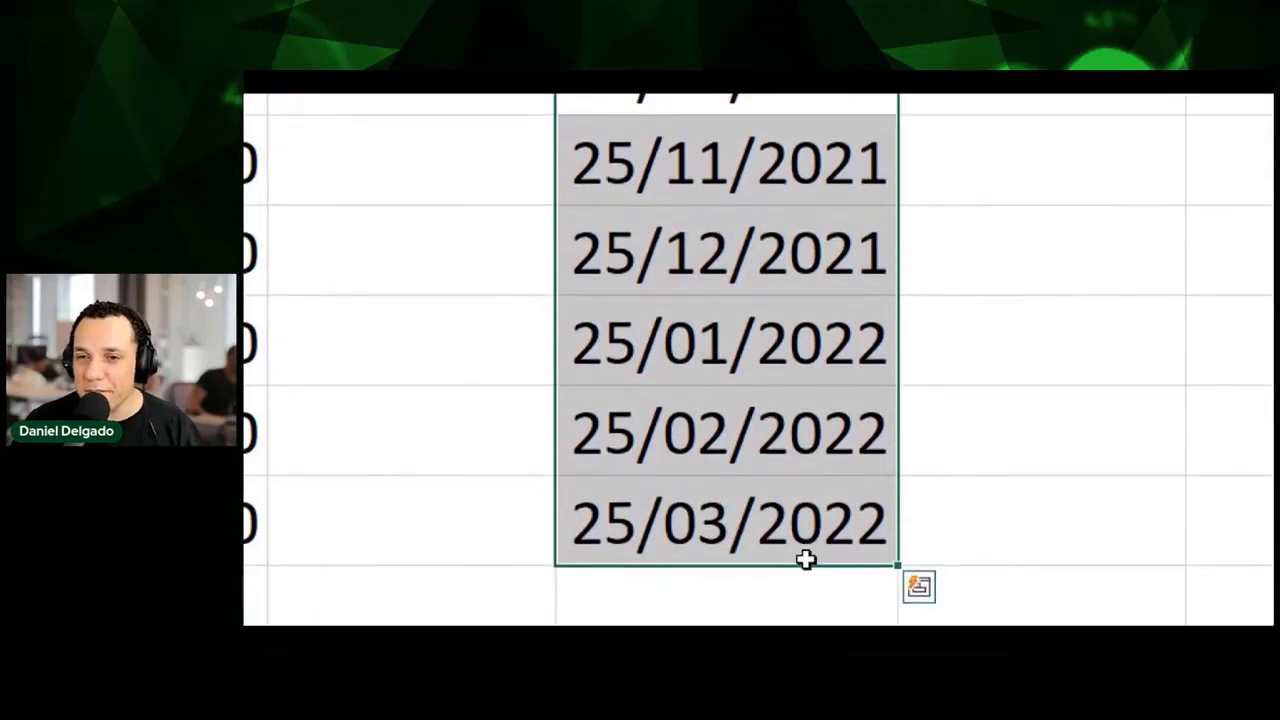
key("ctrl+q")
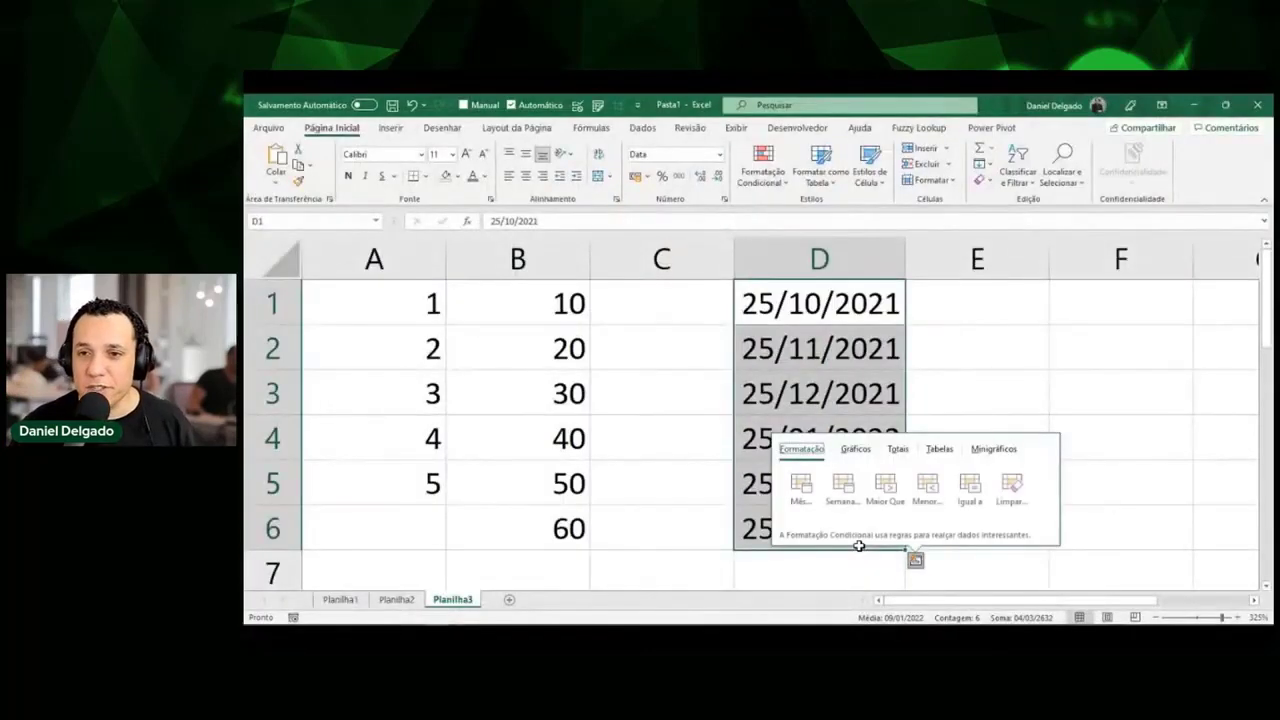
key("Escape")
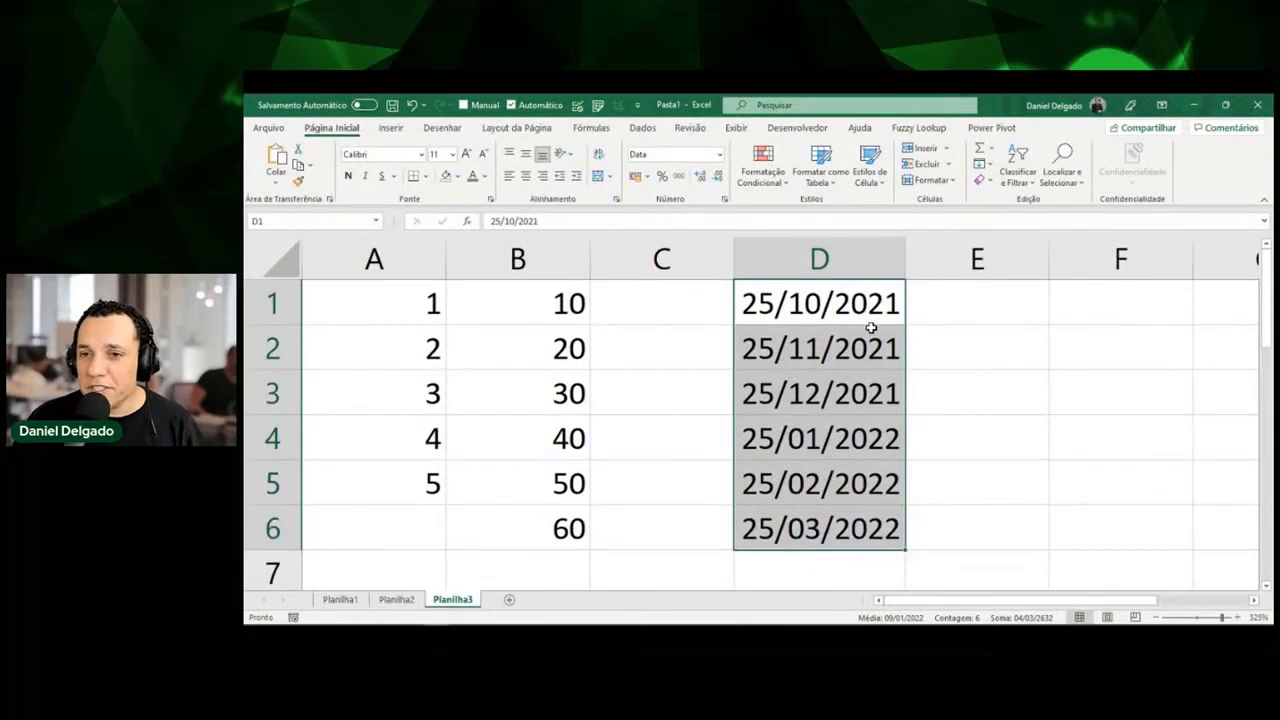
Clear D2:D6, leaving only 25/10/2021 in D1.
left_click(873, 320)
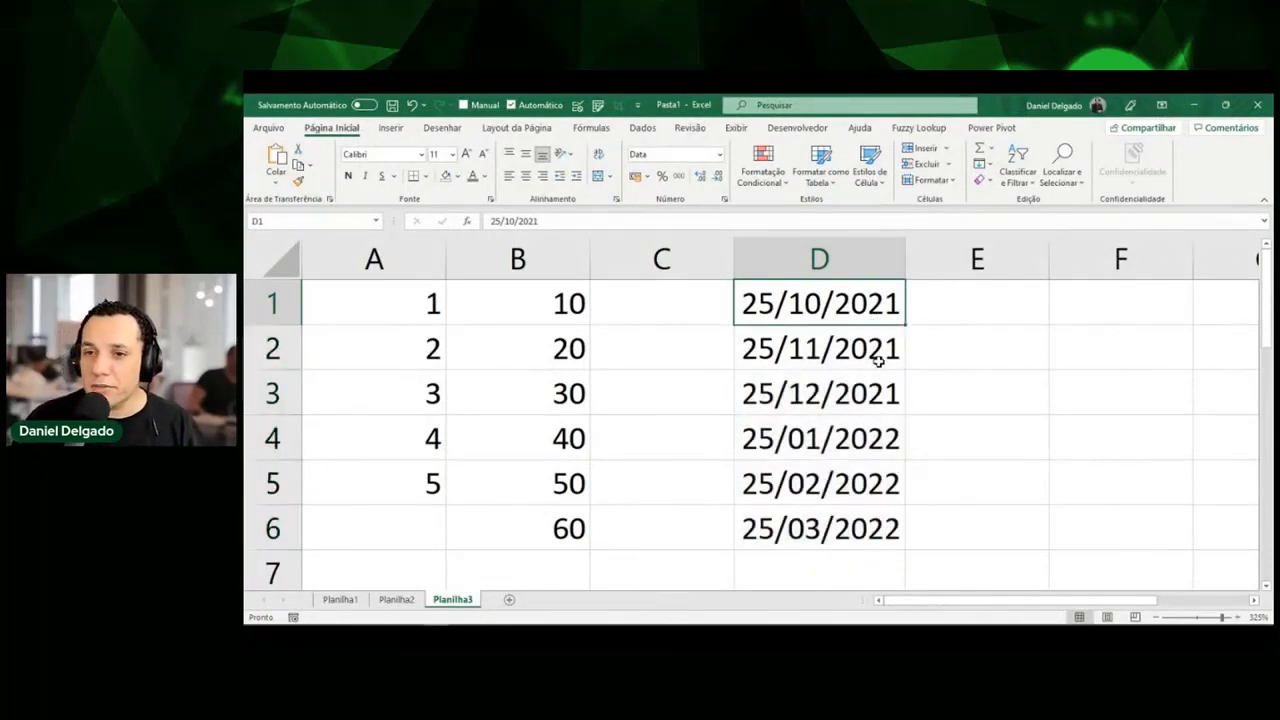
left_click_drag(875, 352, 871, 510)
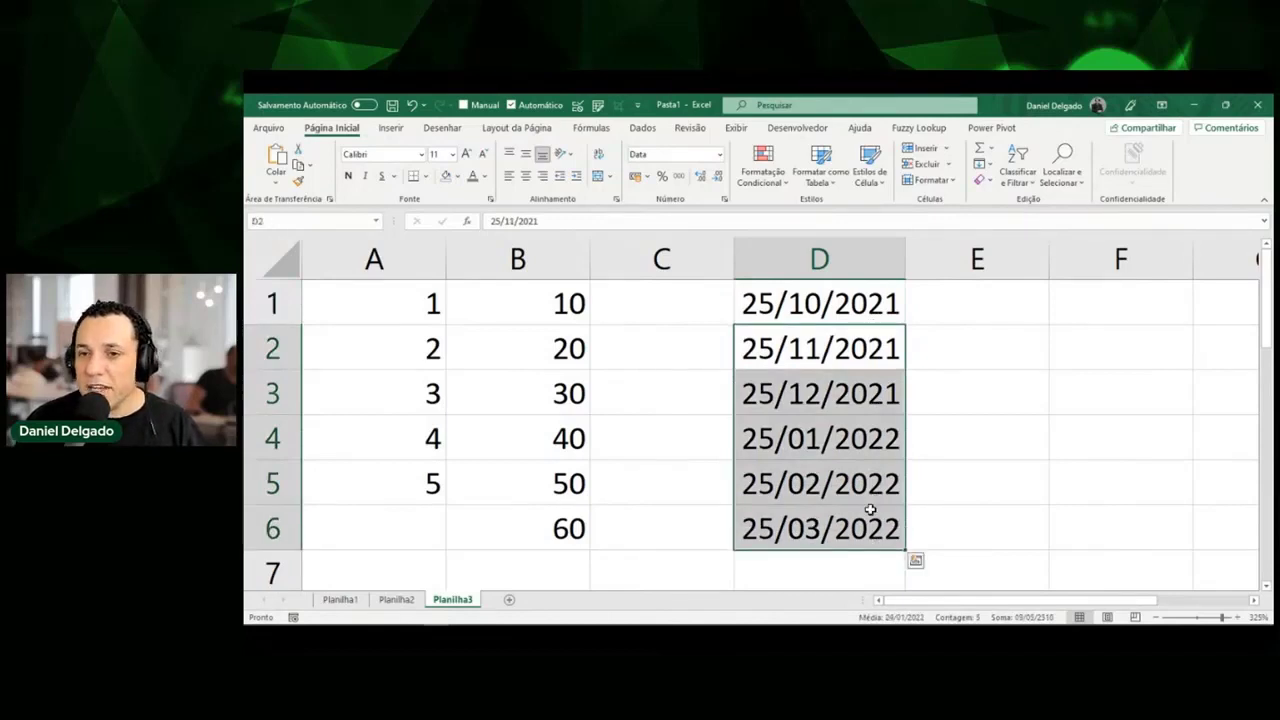
key("Delete")
key("Up")
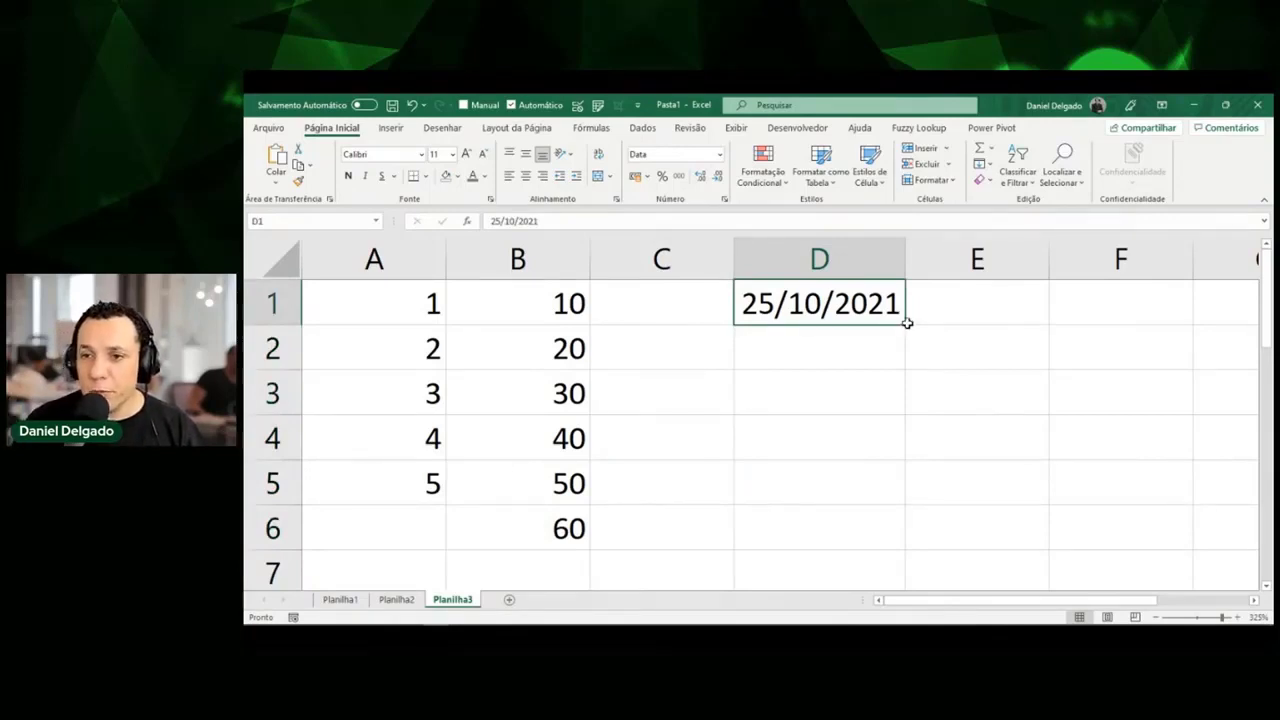
left_click_drag(907, 324, 904, 360)
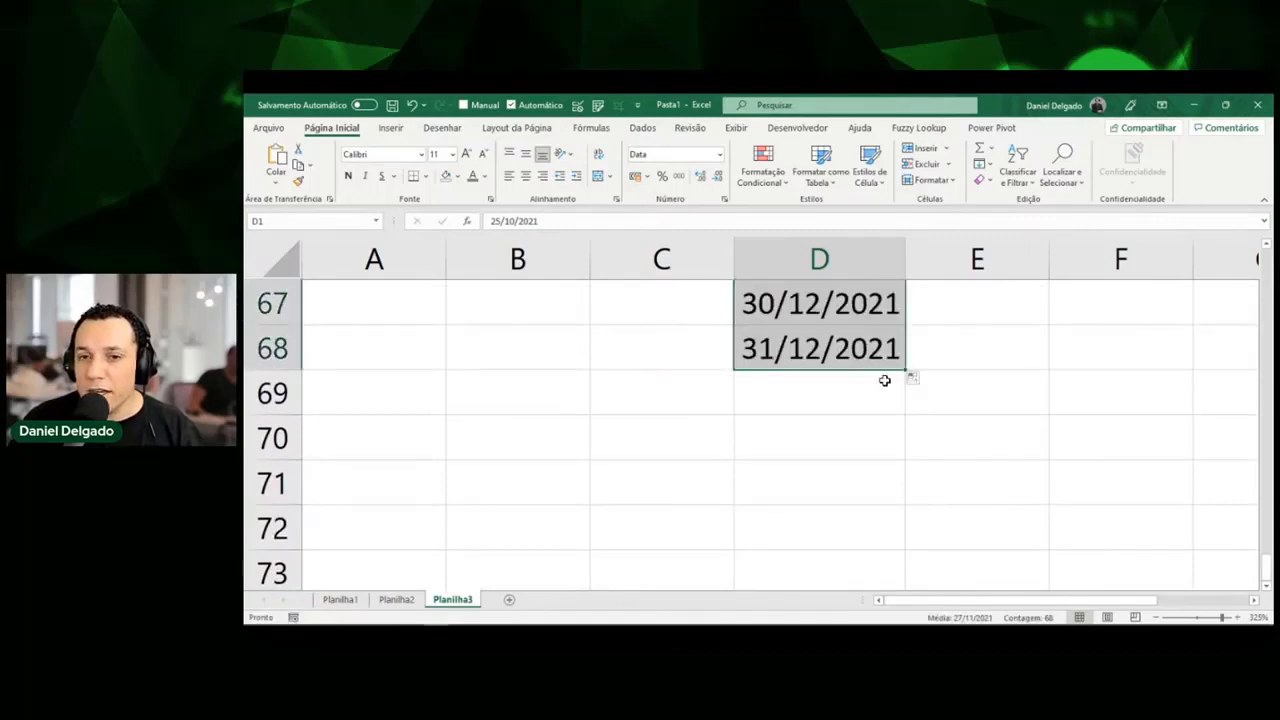
key("Delete")
key("Up")
key("Down")
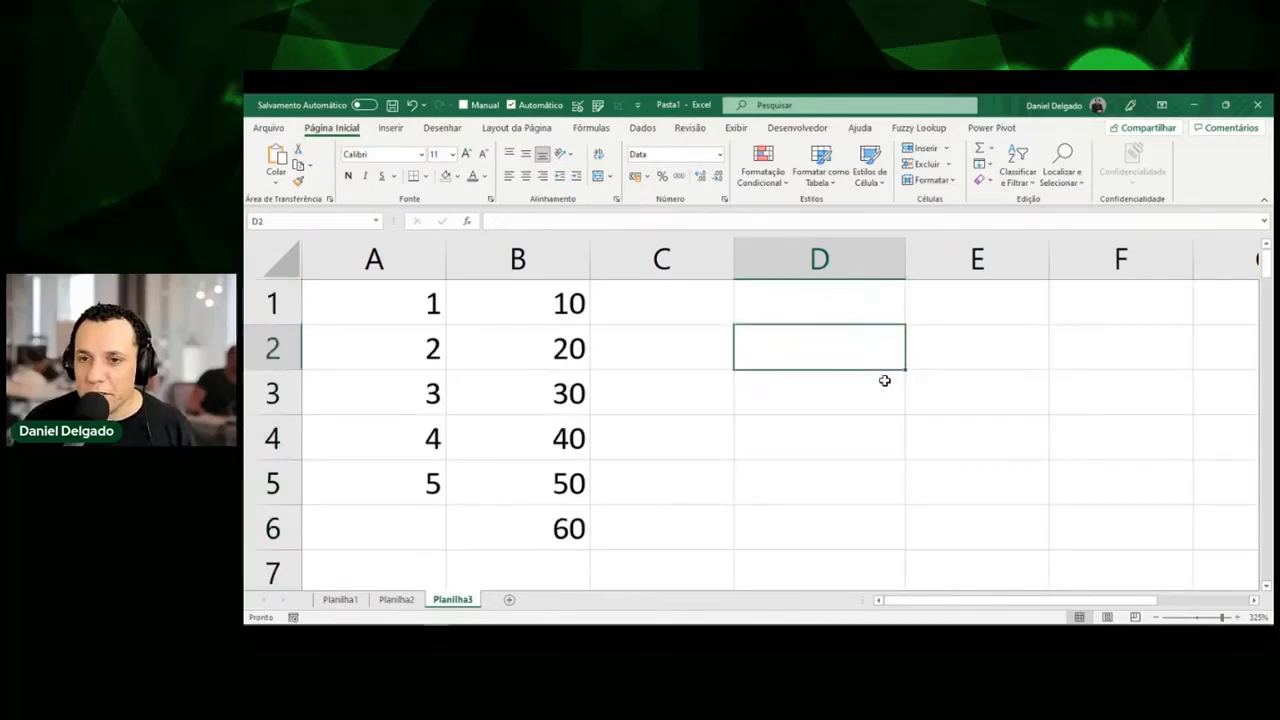
key("Up")
key("ctrl+semicolon")
key("Return")
key("Up")
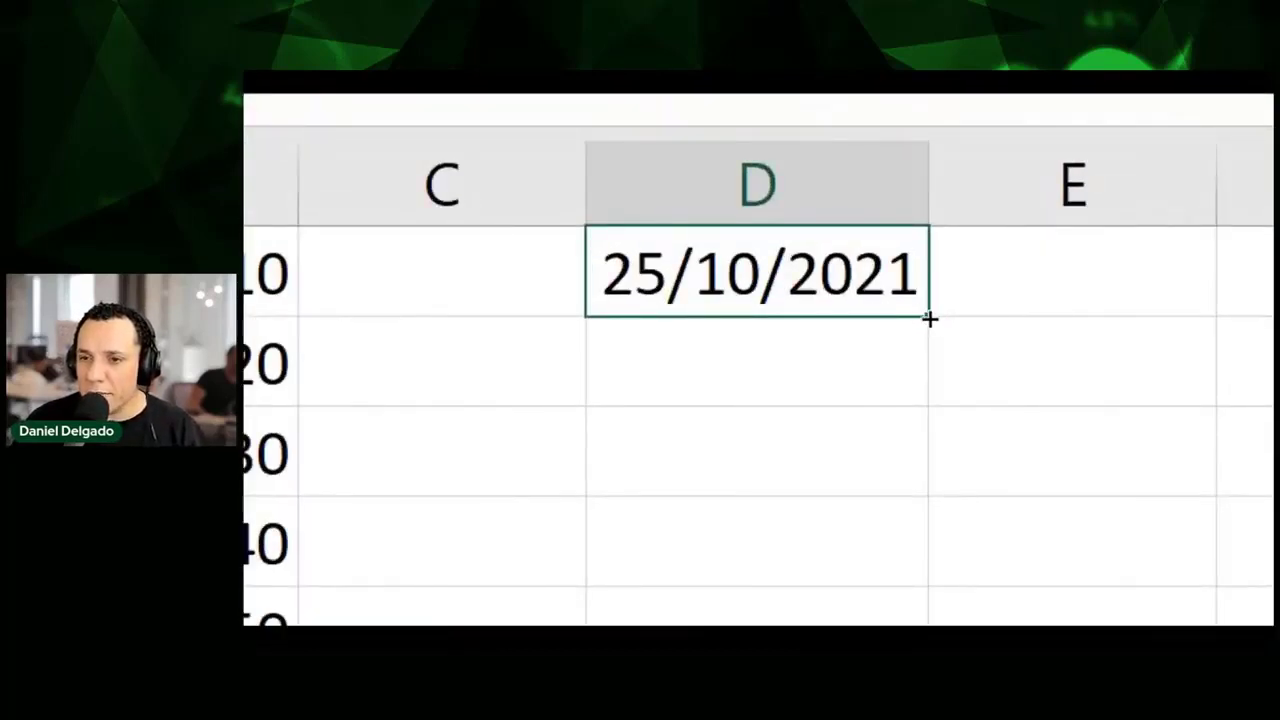
Right-drag the 25/10/2021 fill handle to show fill options, then cancel without filling.
mouse_move(932, 319)
left_mouse_down()
mouse_move(928, 406)
mouse_move(938, 314)
left_mouse_up()
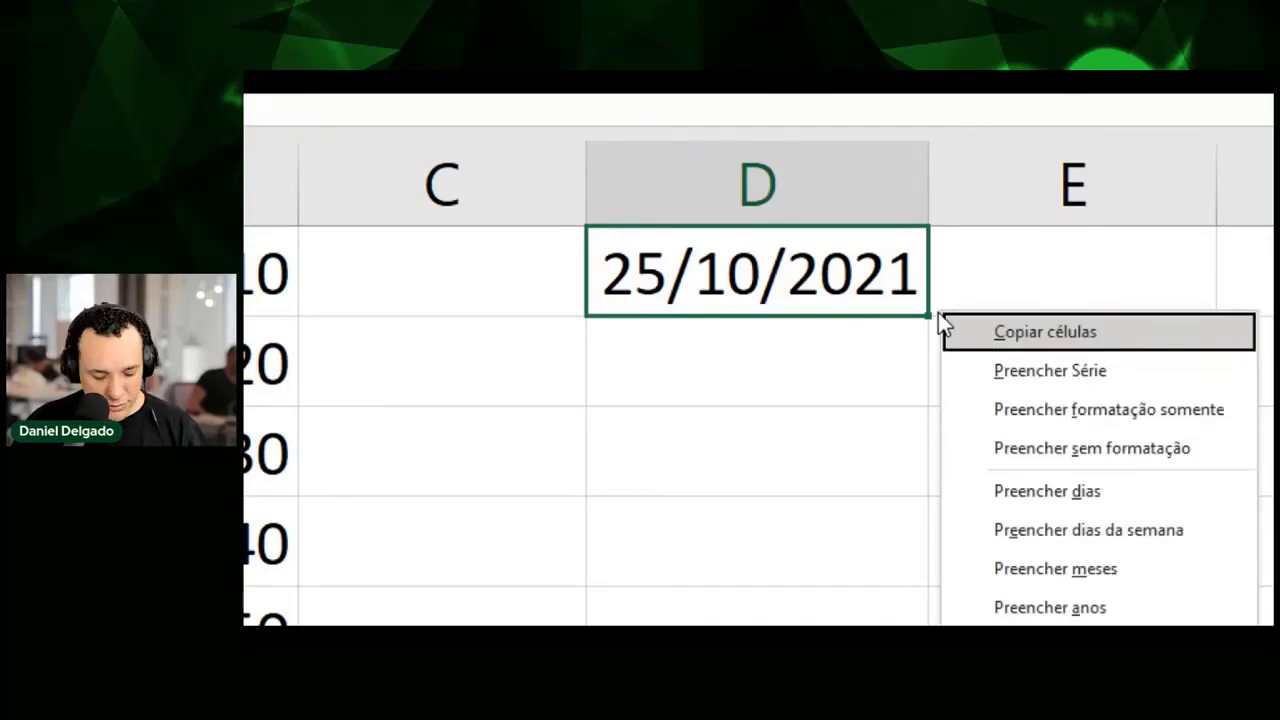
key("Escape")
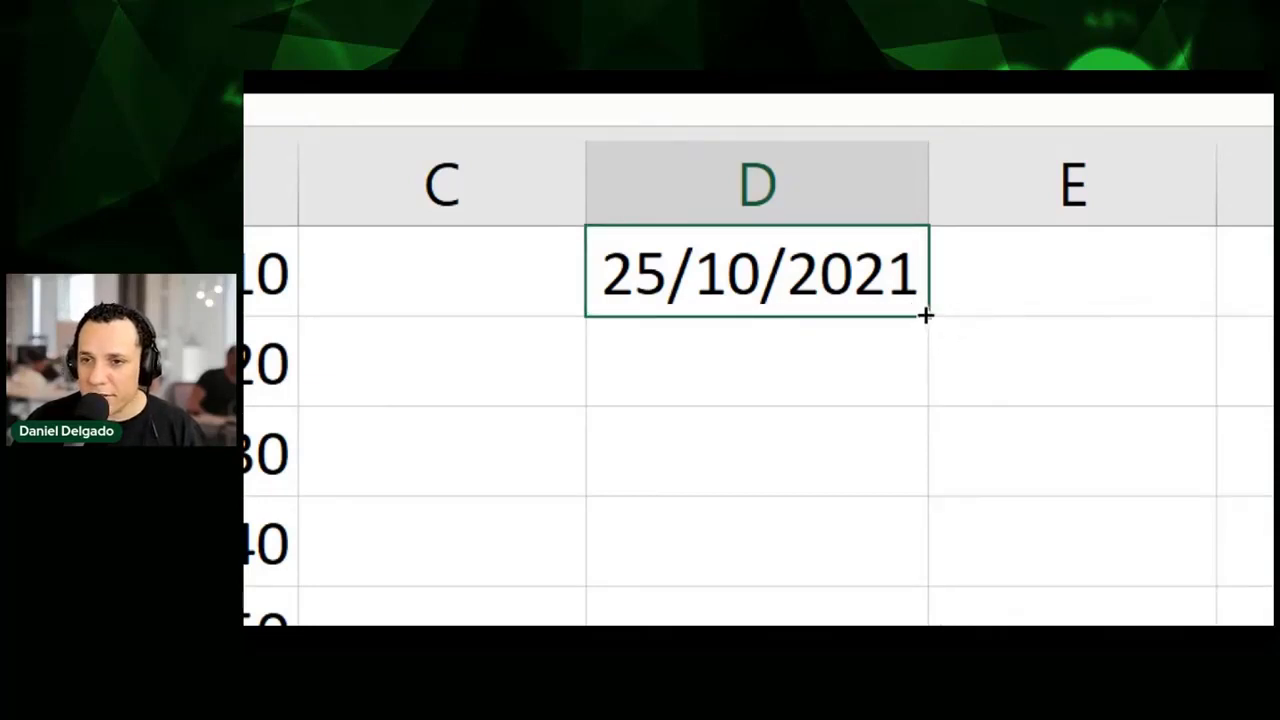
left_click_drag(926, 322, 926, 392)
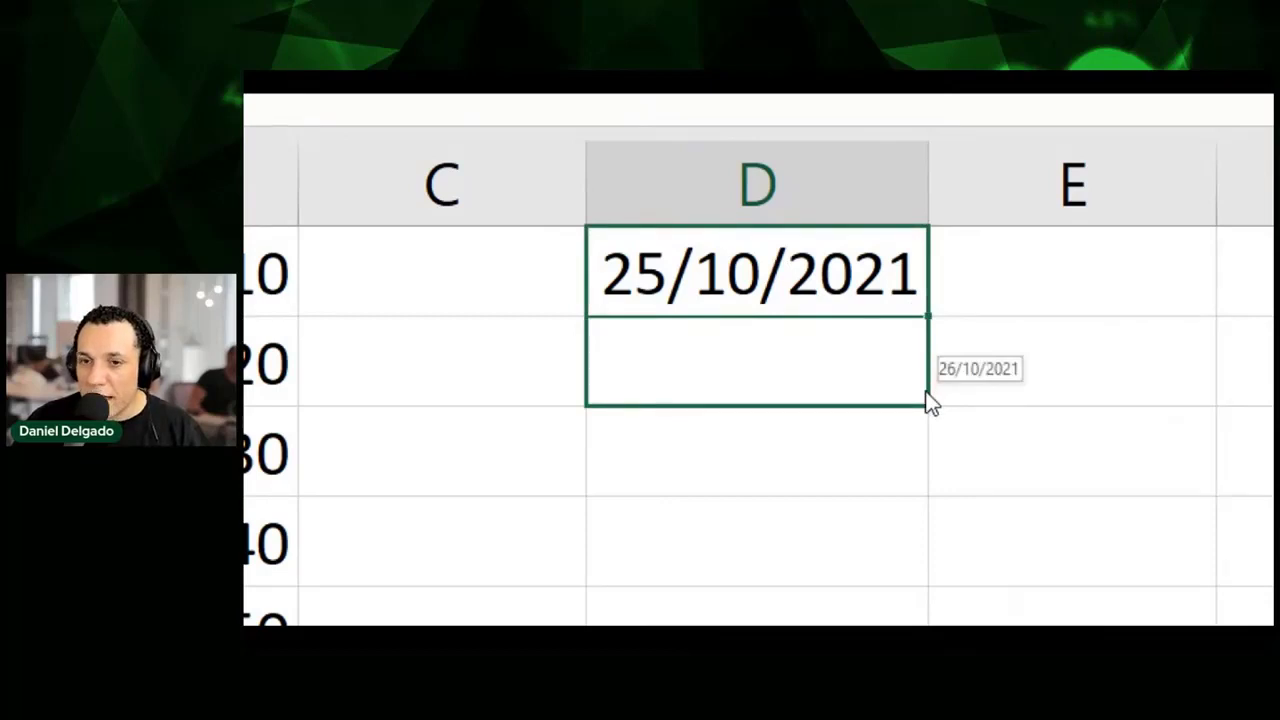
left_click_drag(927, 391, 948, 294)
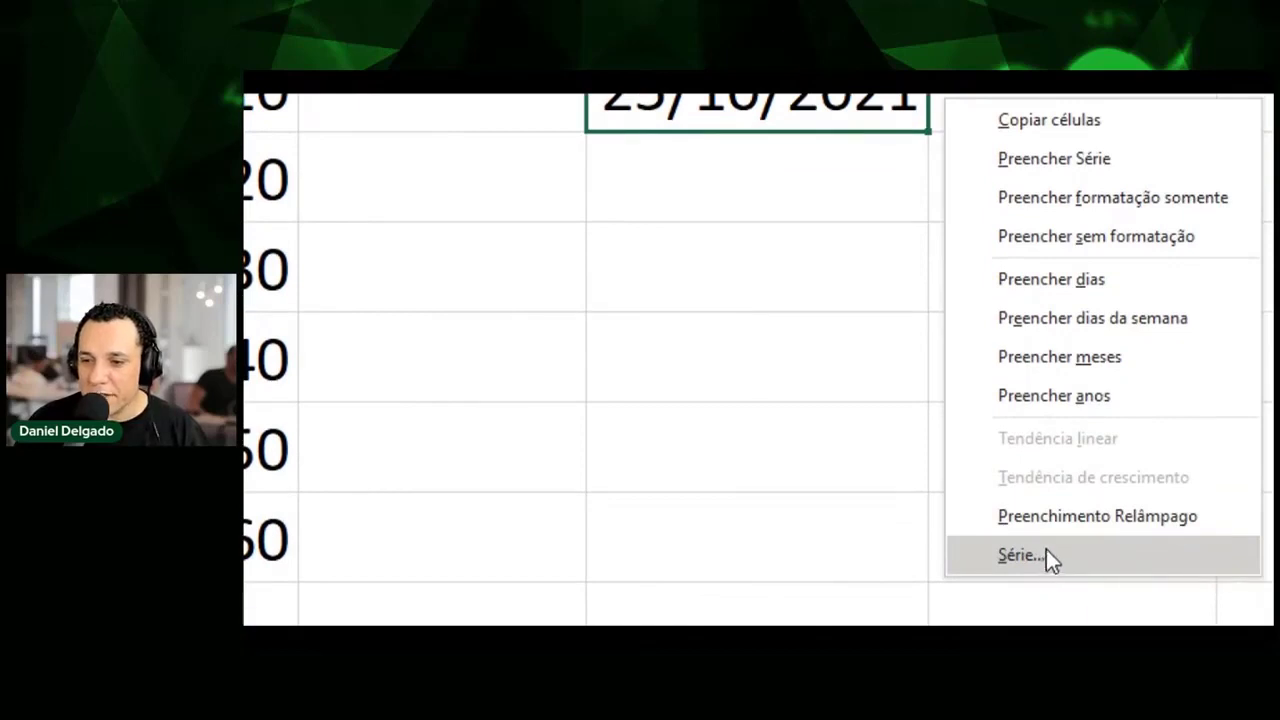
In the Série dialog choose a Data series in Colunas, step 1, limit 31/12/2021.
left_click(1046, 556)
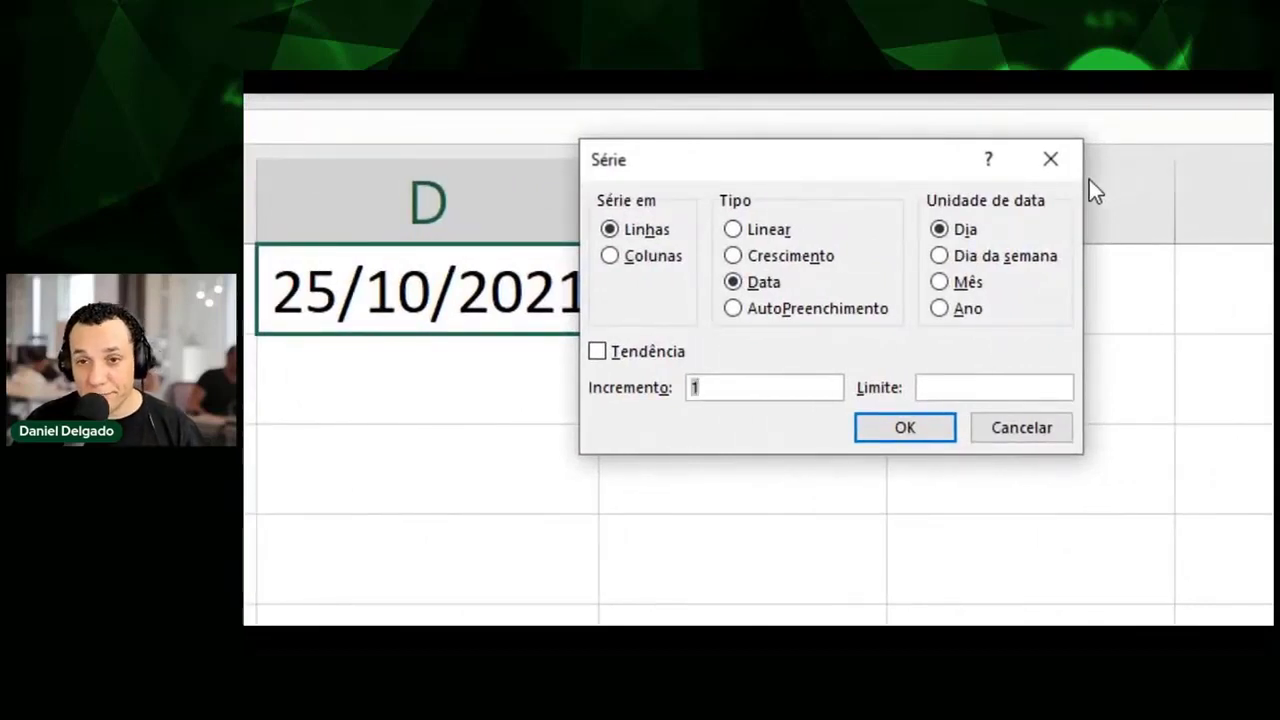
left_click(735, 280)
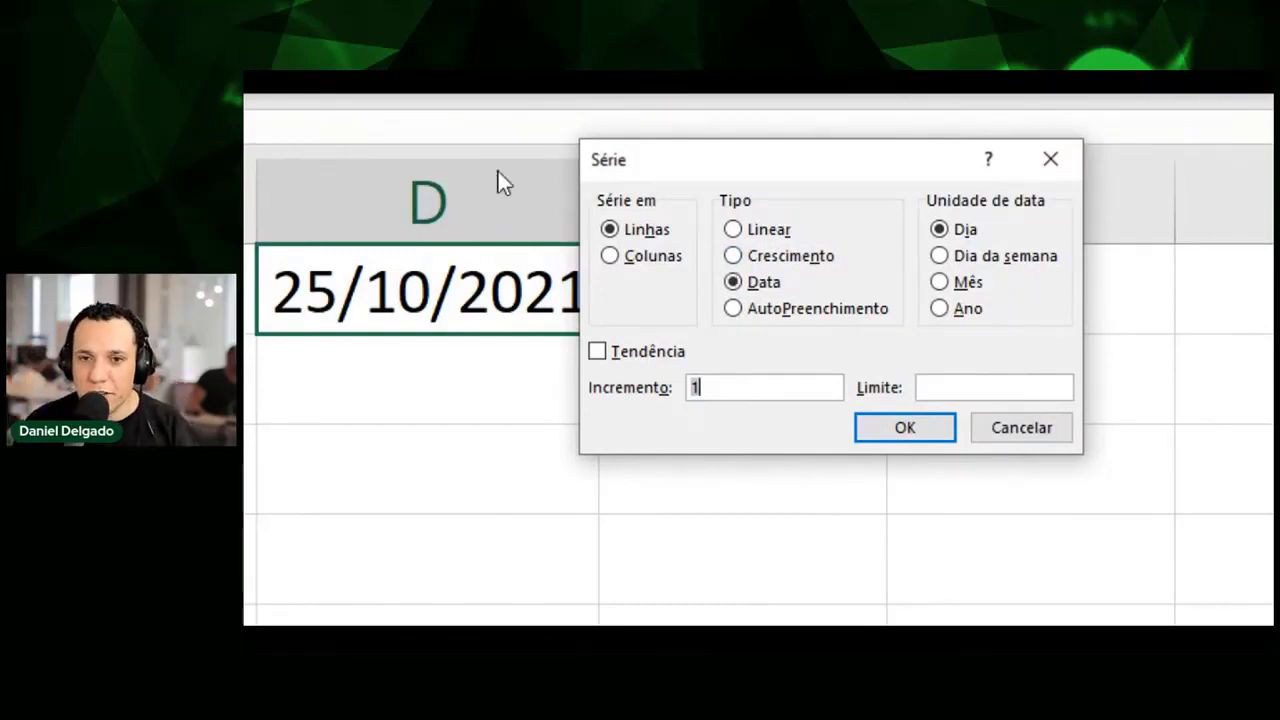
left_click(662, 258)
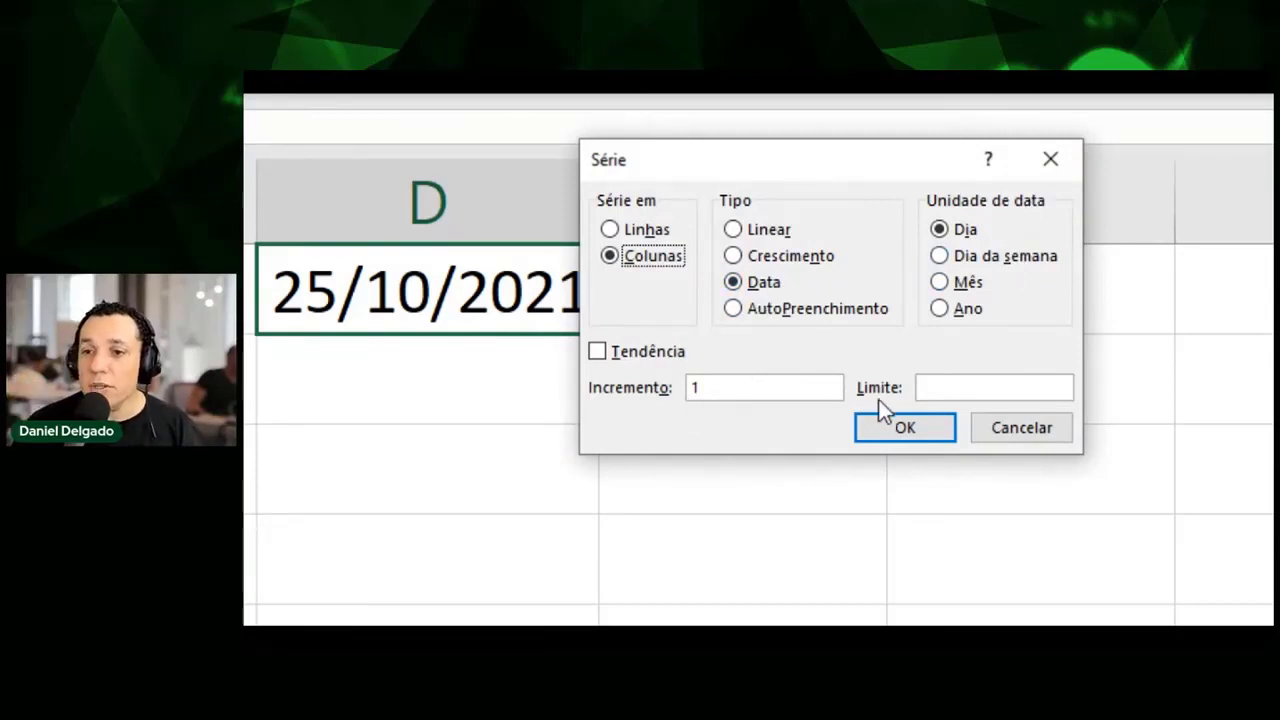
left_click(966, 390)
type("3")
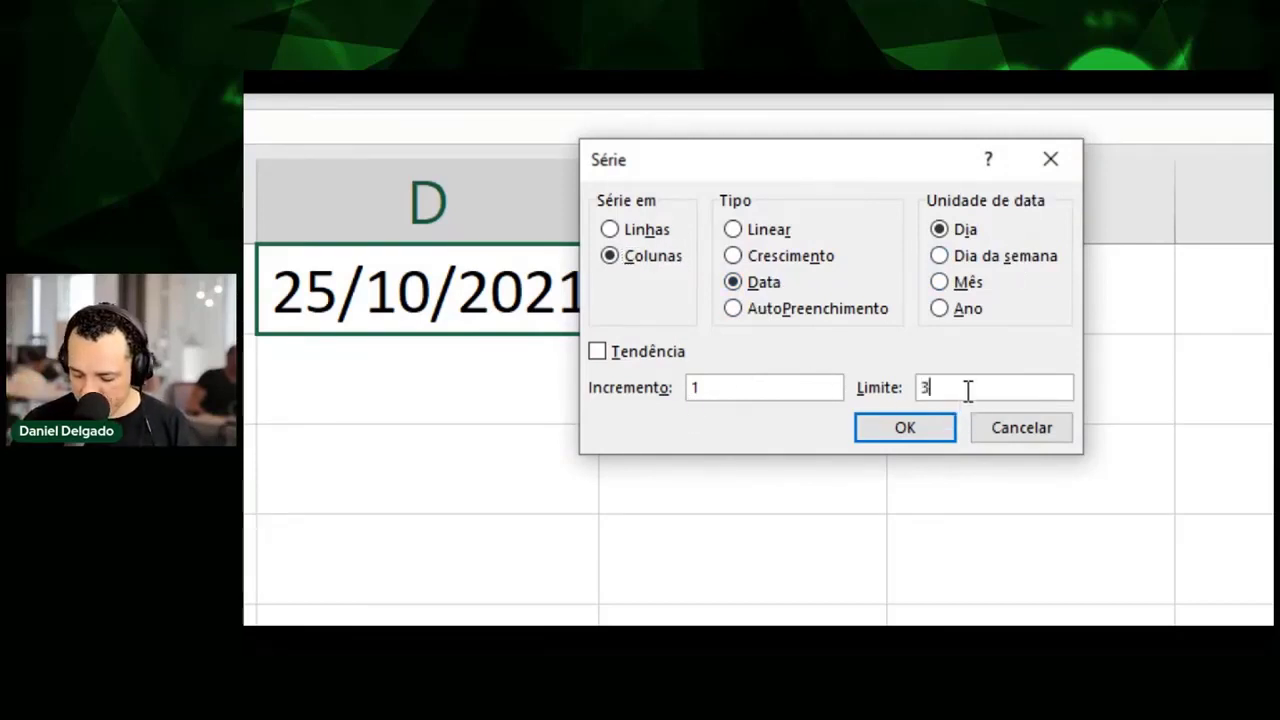
key("BackSpace")
type("31/")
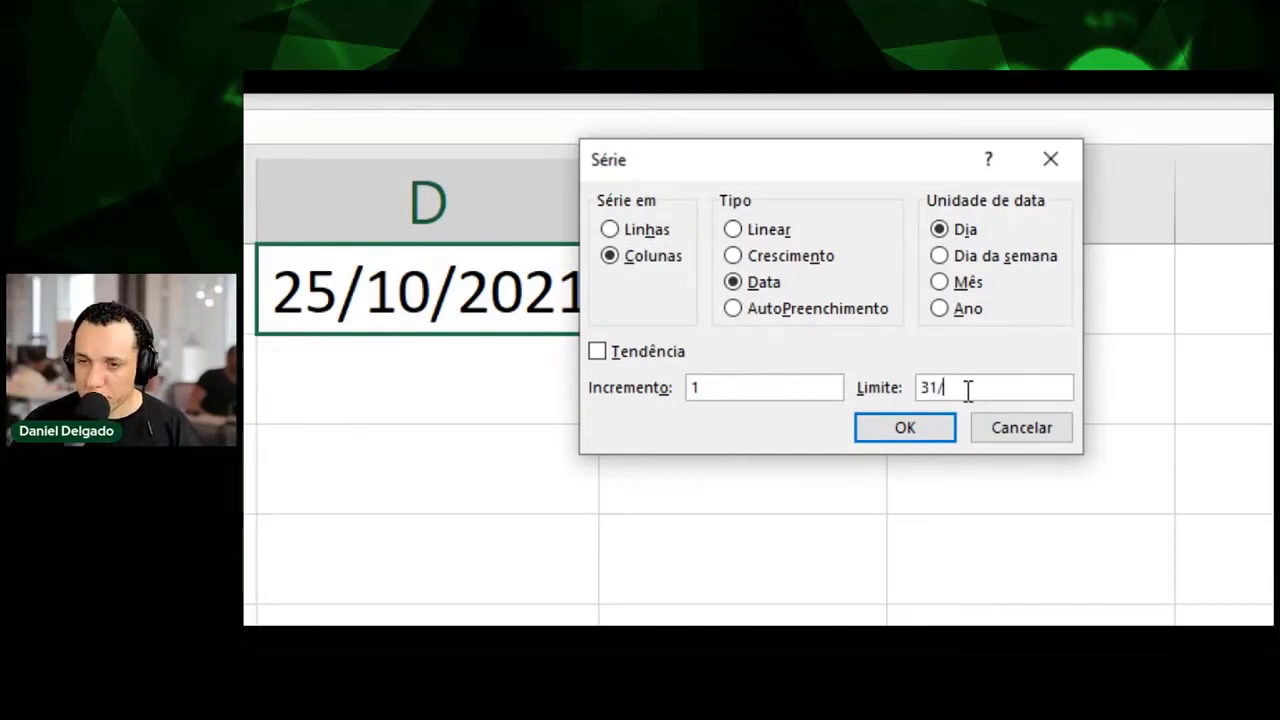
type("12/20")
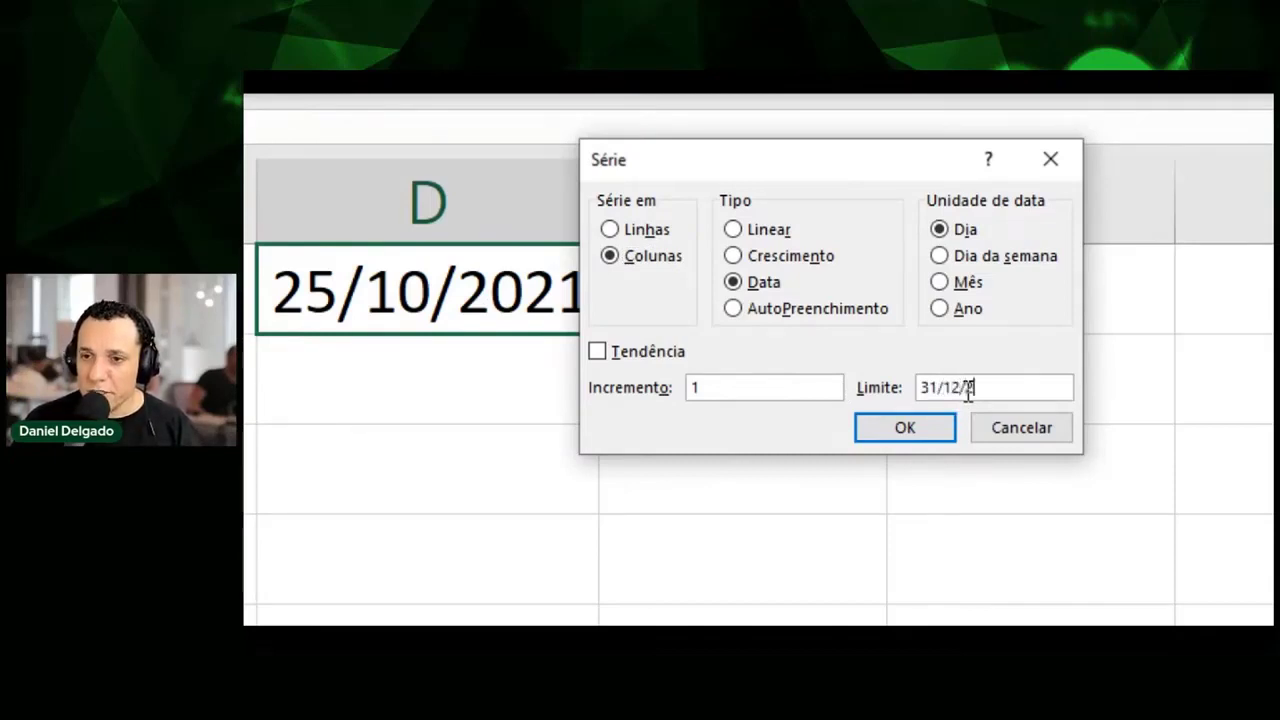
type("21")
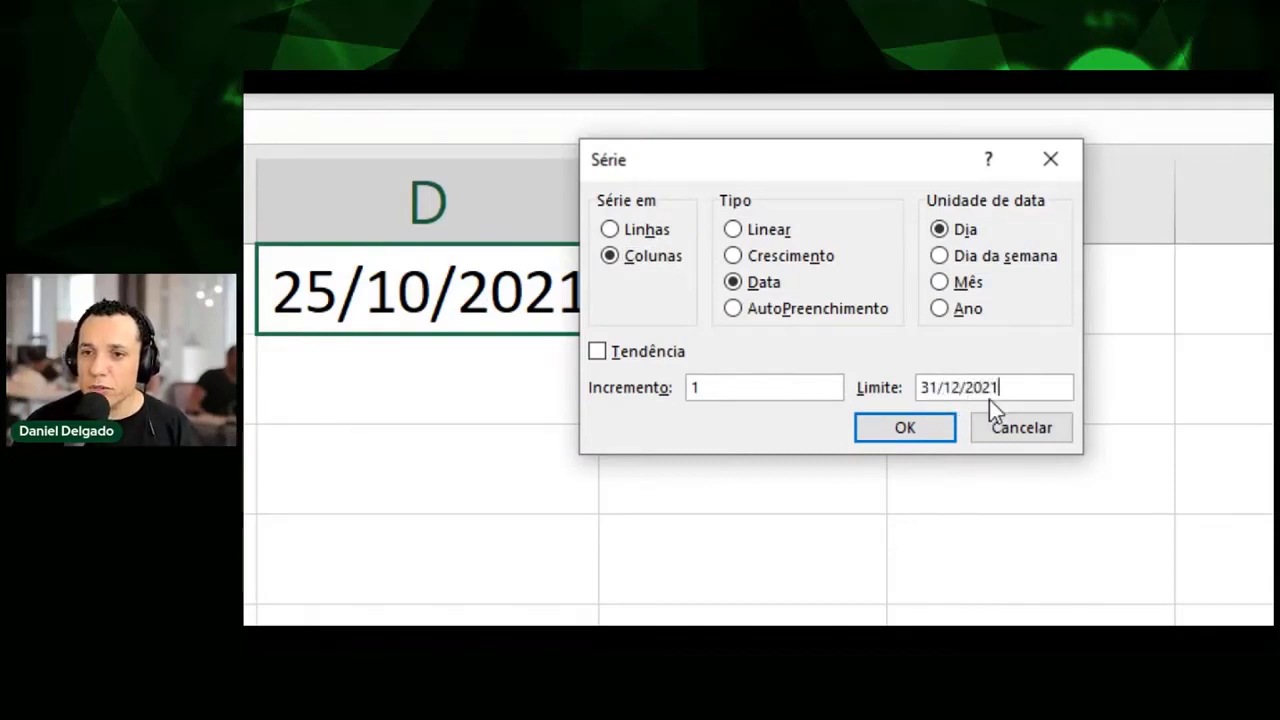
Apply the daily date series and scroll to confirm it ends at 31/12/2021.
left_click(938, 432)
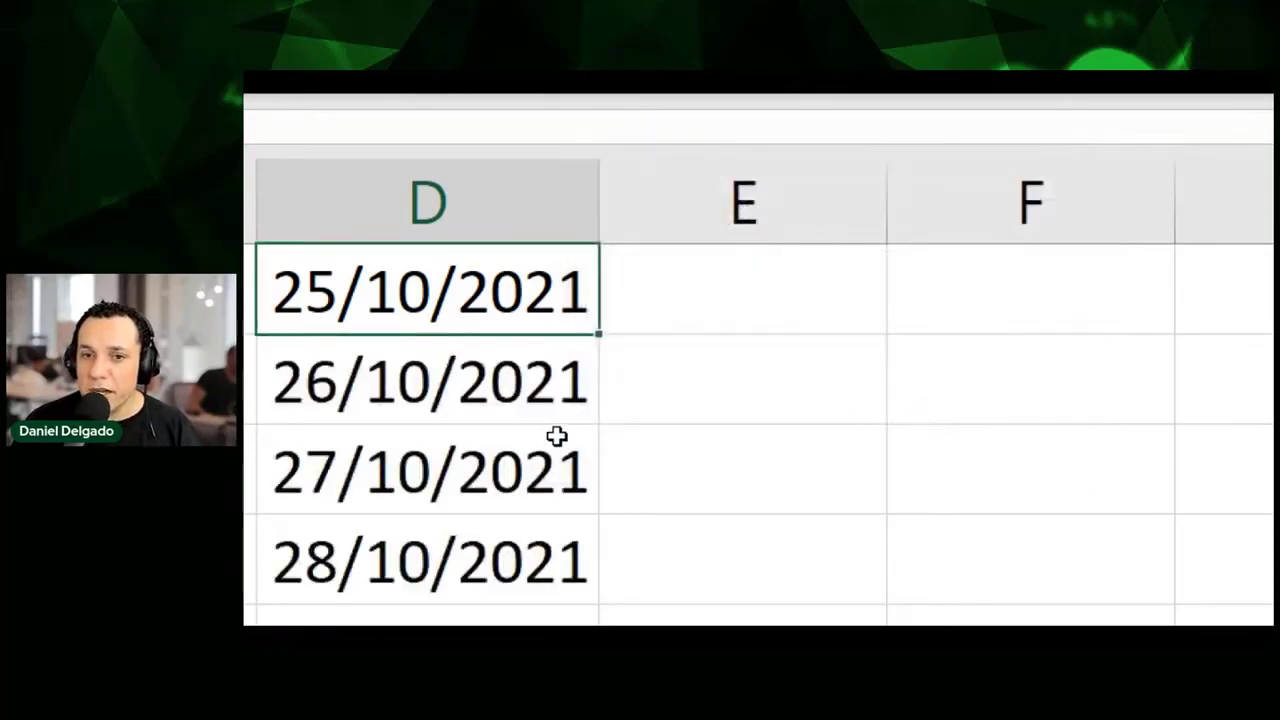
scroll(463, 533, "down", 2)
scroll(463, 533, "down", 15)
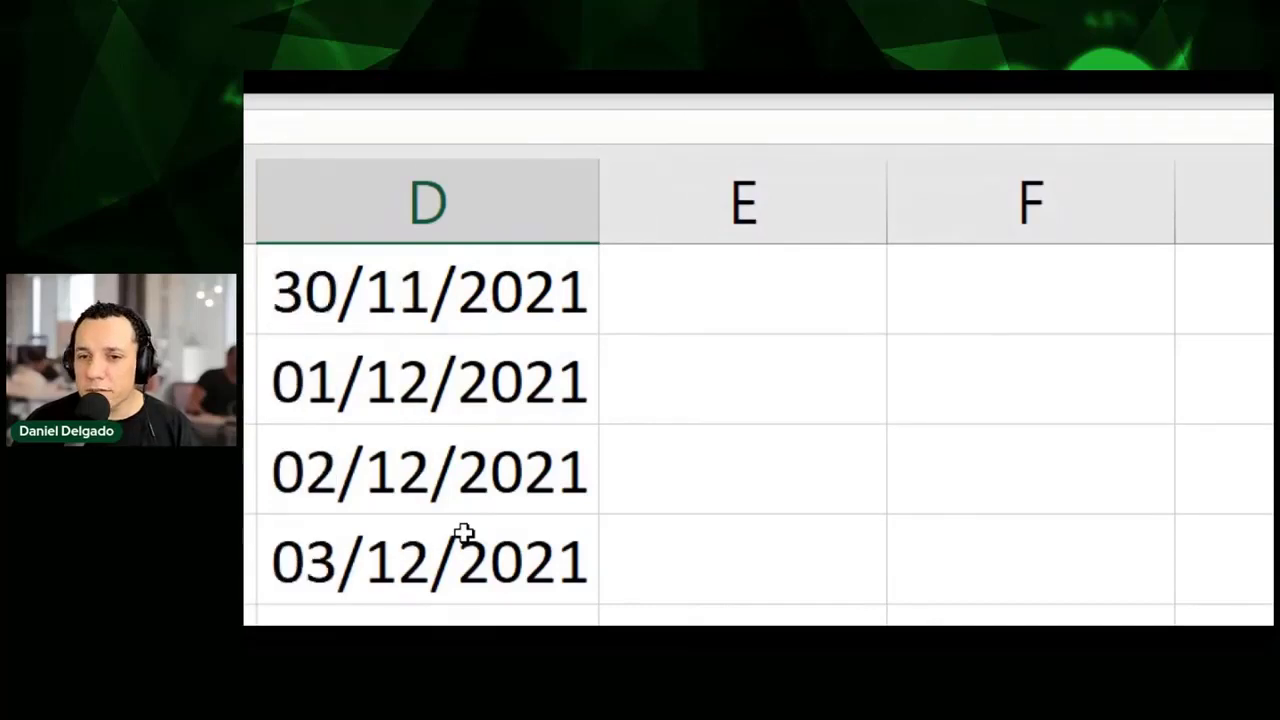
scroll(463, 533, "down", 5)
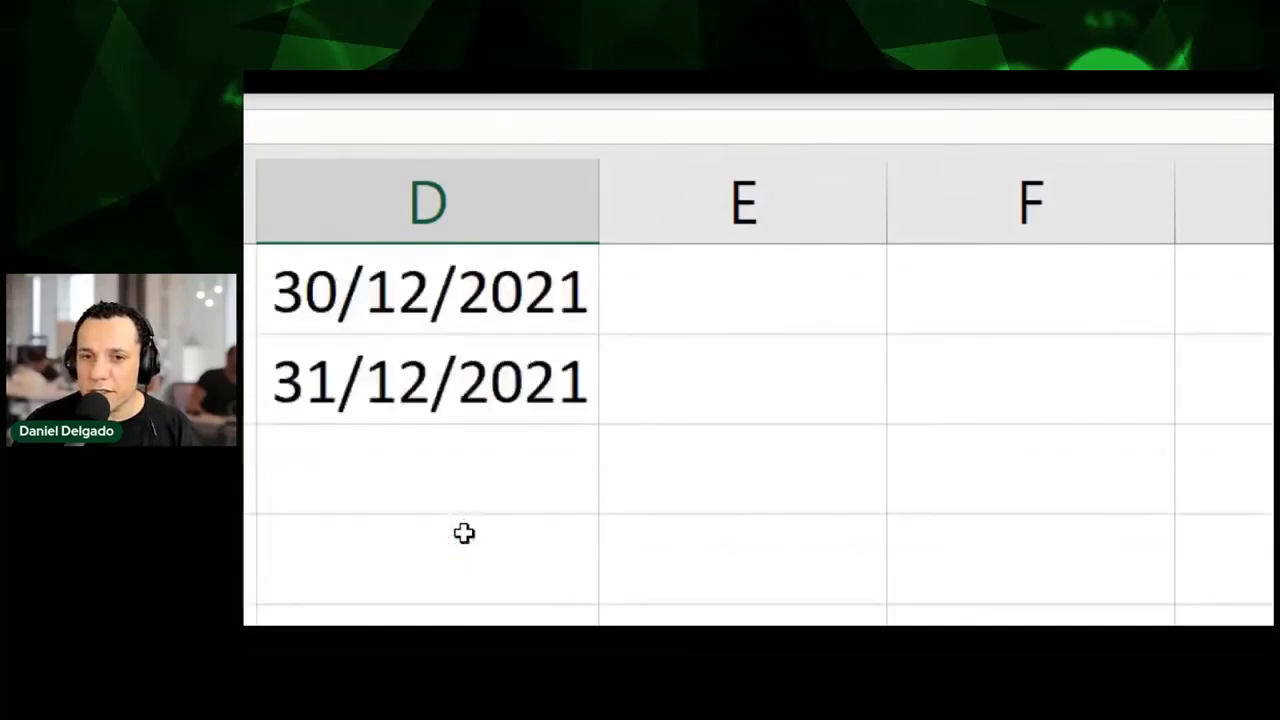
scroll(463, 533, "up", 19)
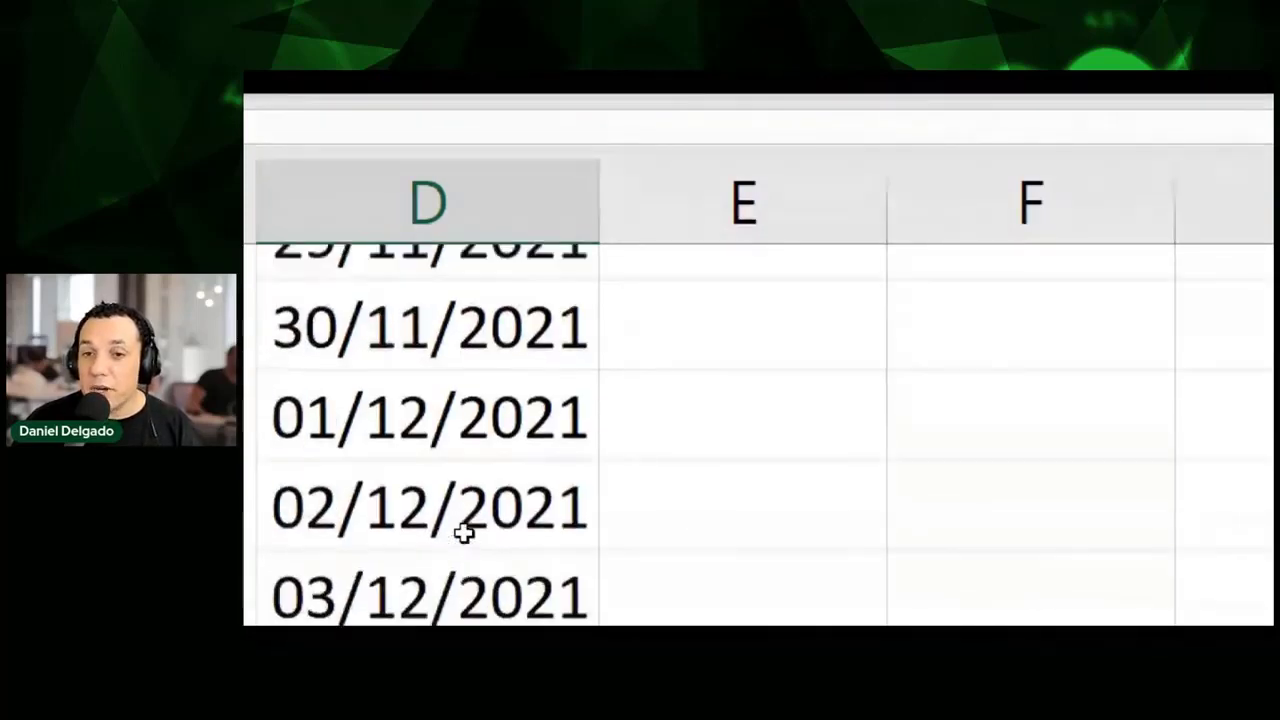
scroll(463, 533, "up", 3)
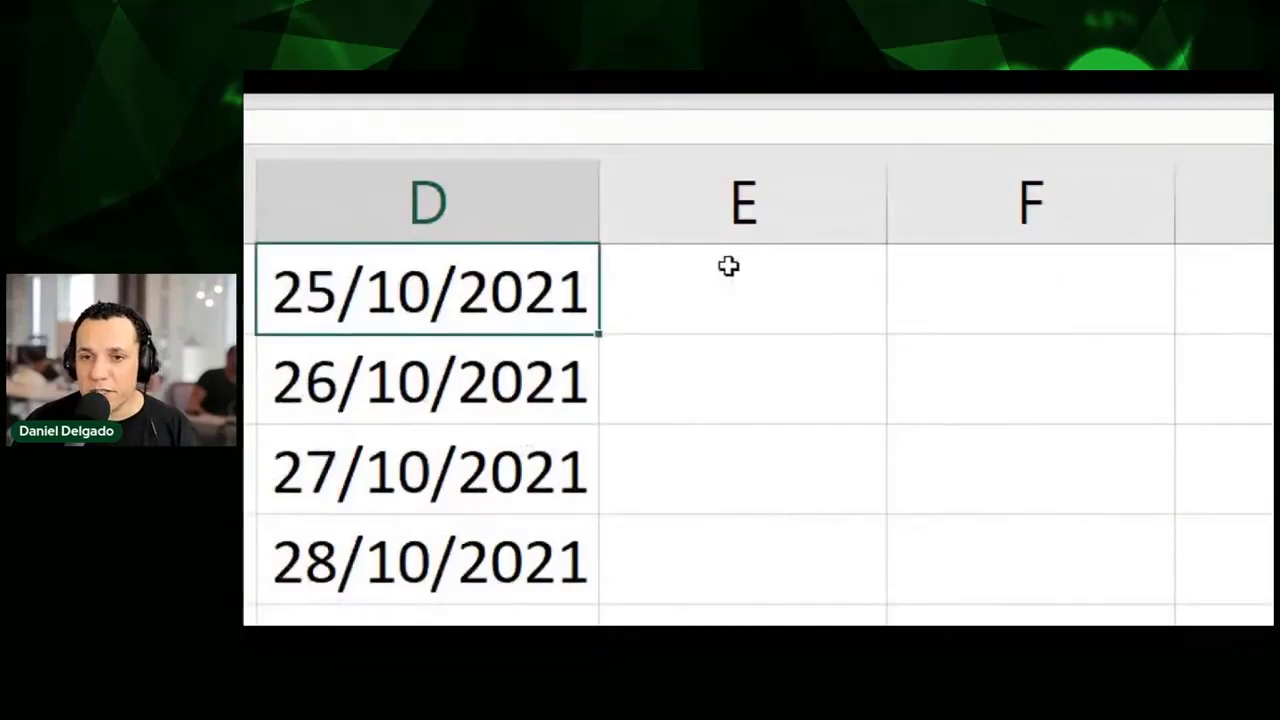
Select the first date 25/10/2021 in D2 and start dragging it down.
left_click(741, 250)
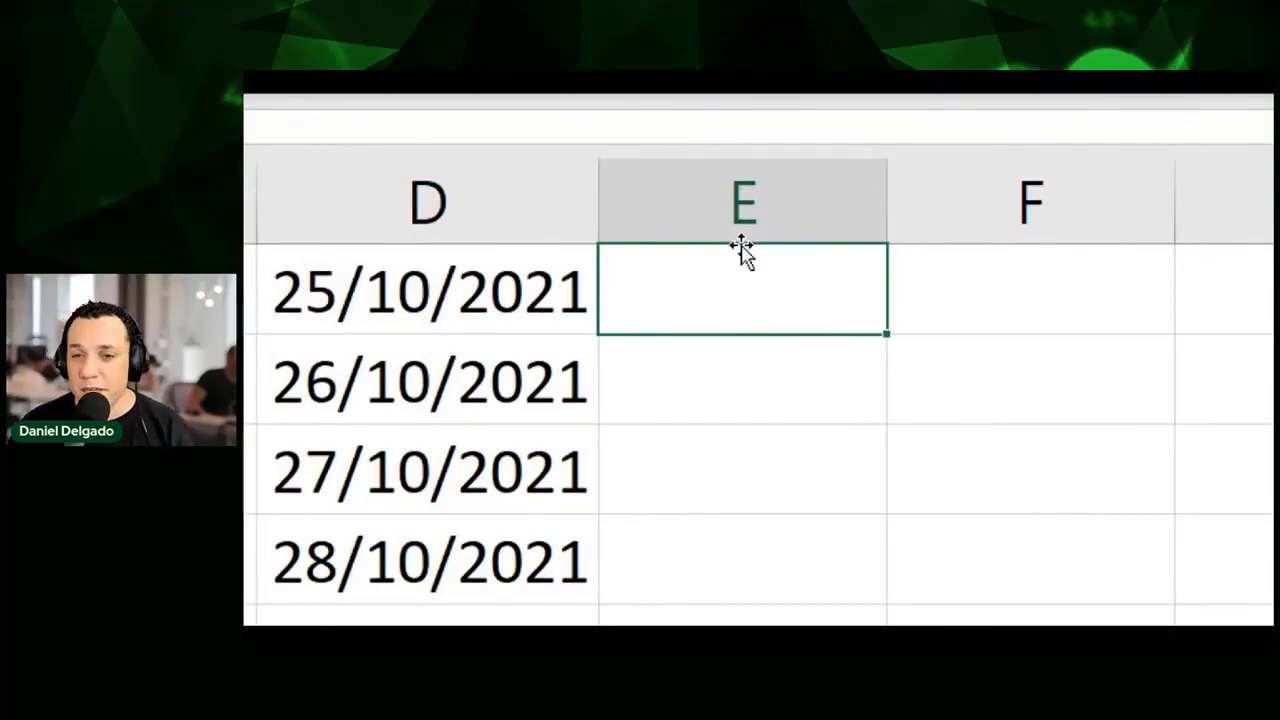
left_click(531, 290)
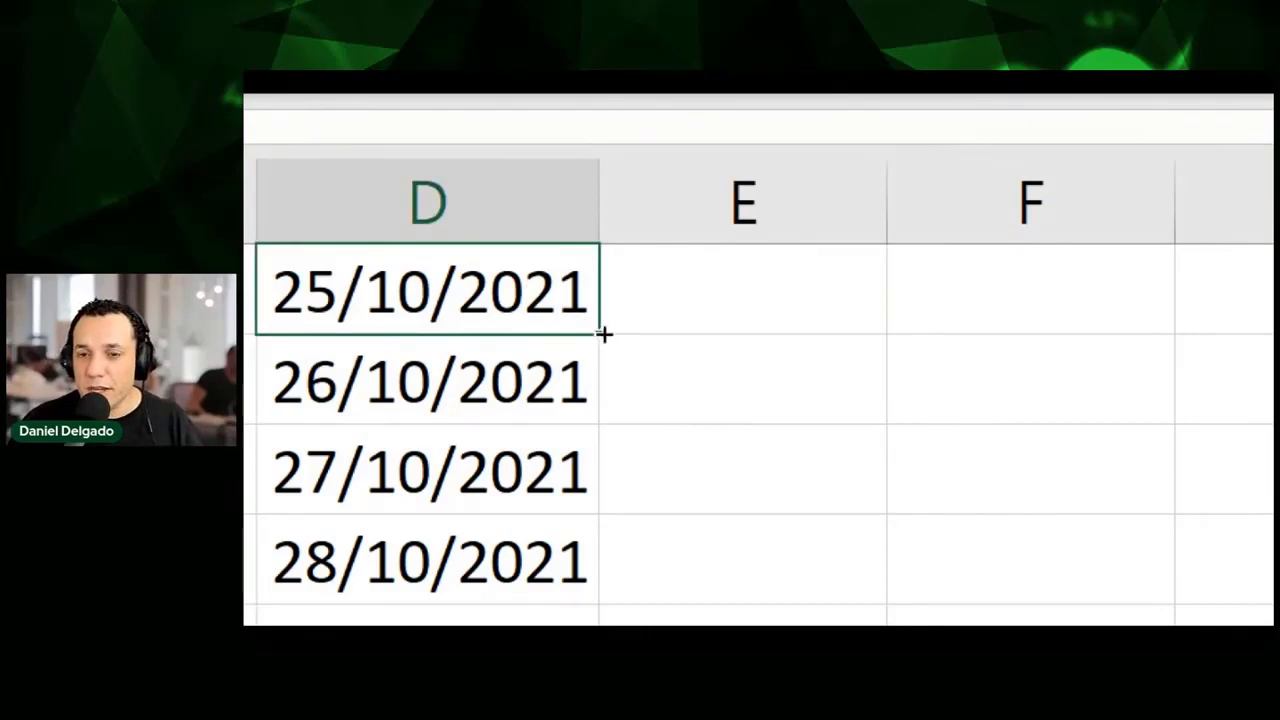
mouse_move(604, 335)
left_mouse_down()
mouse_move(591, 471)
mouse_move(600, 310)
left_mouse_up()
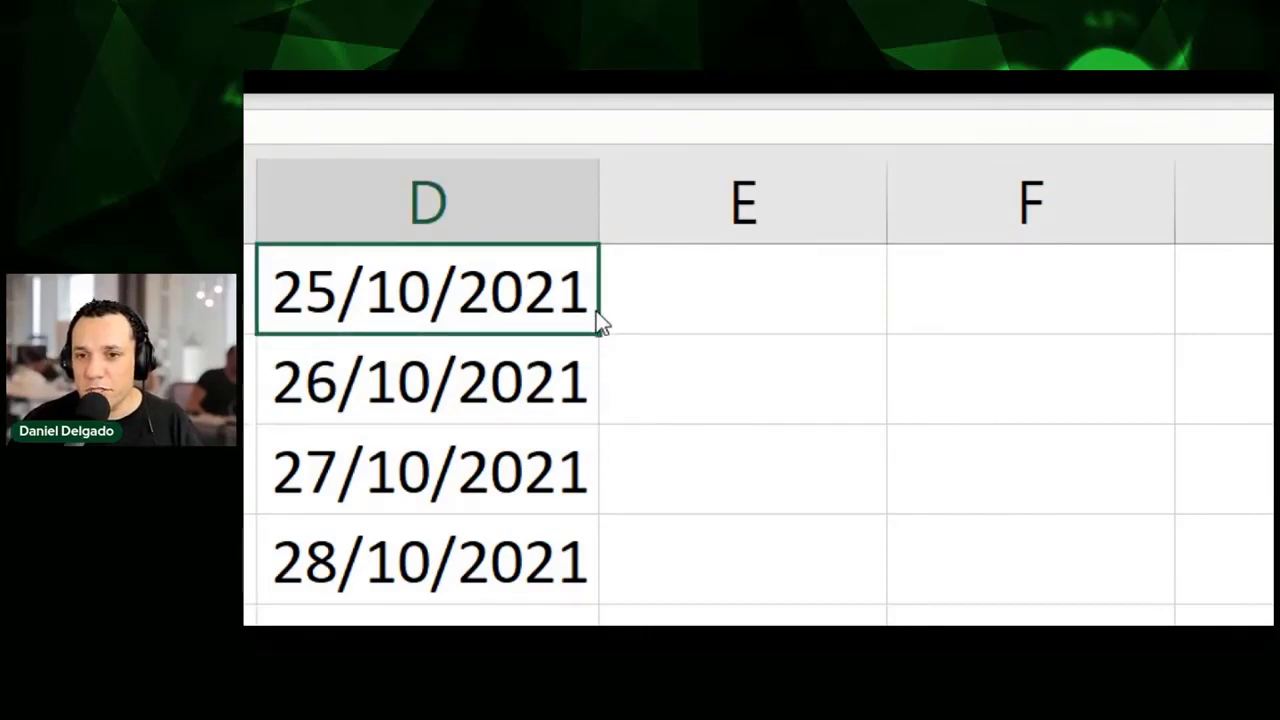
right_click(600, 322)
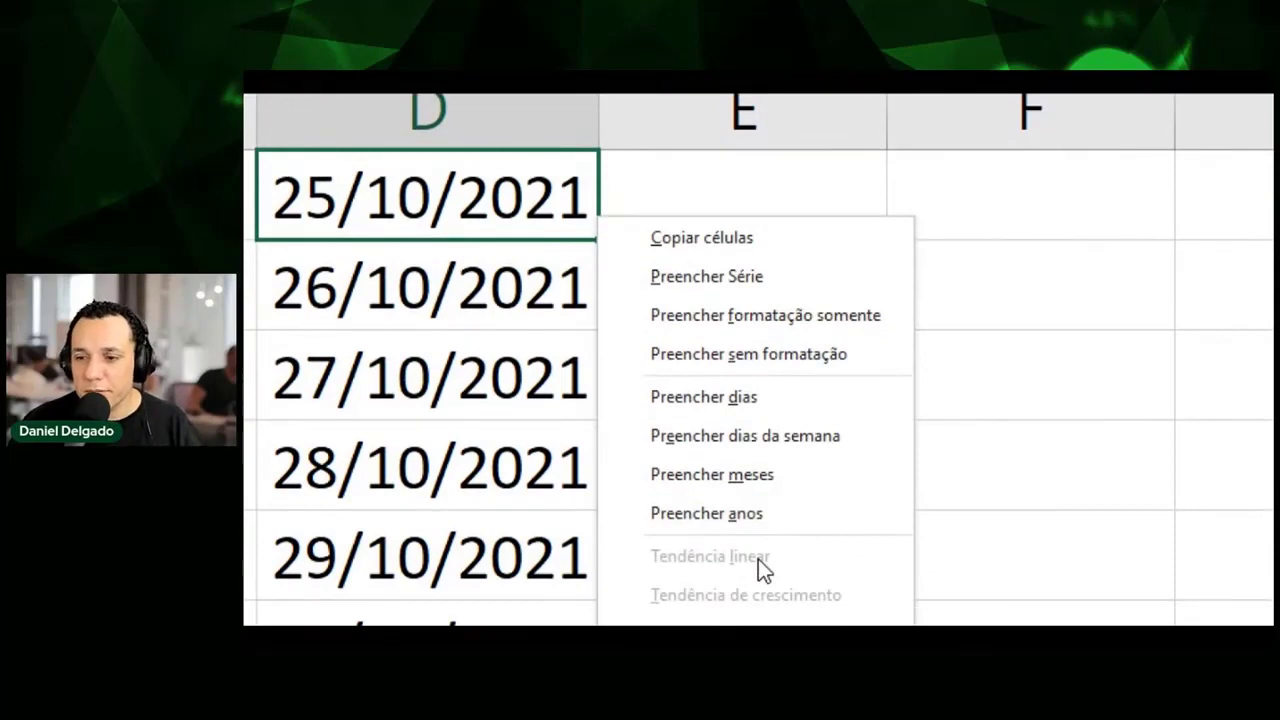
key("Escape")
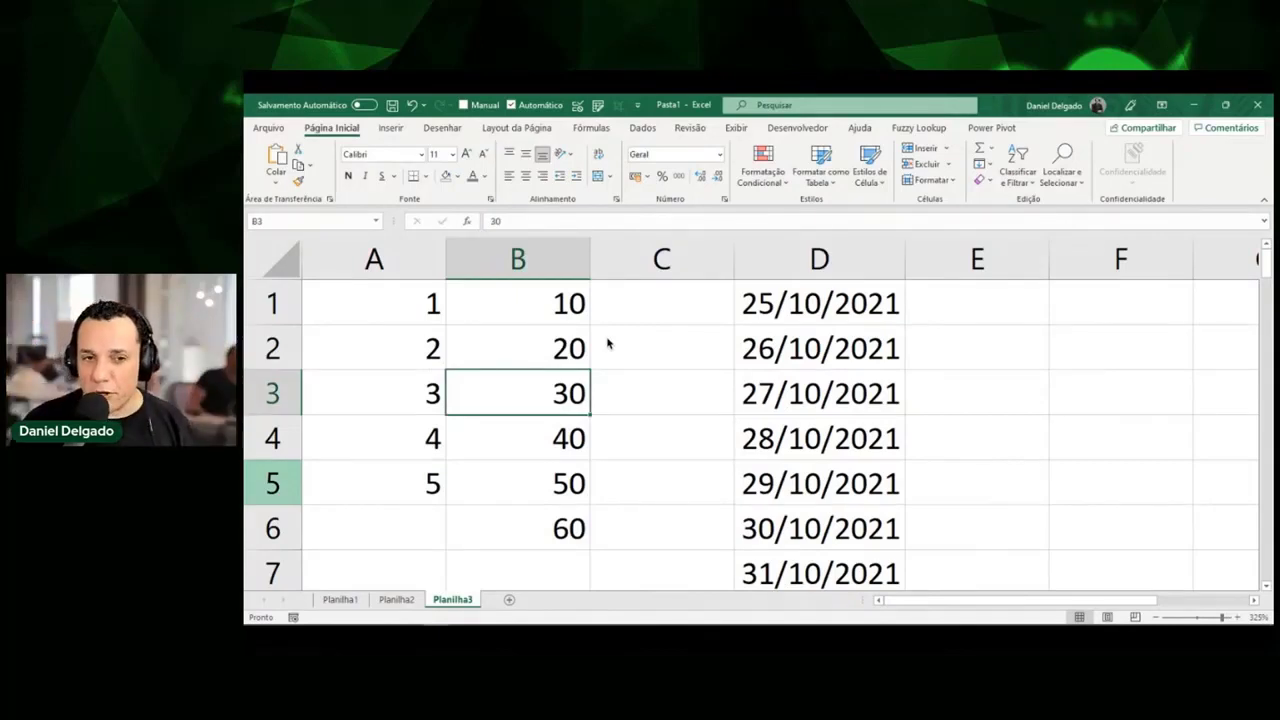
left_click(918, 401)
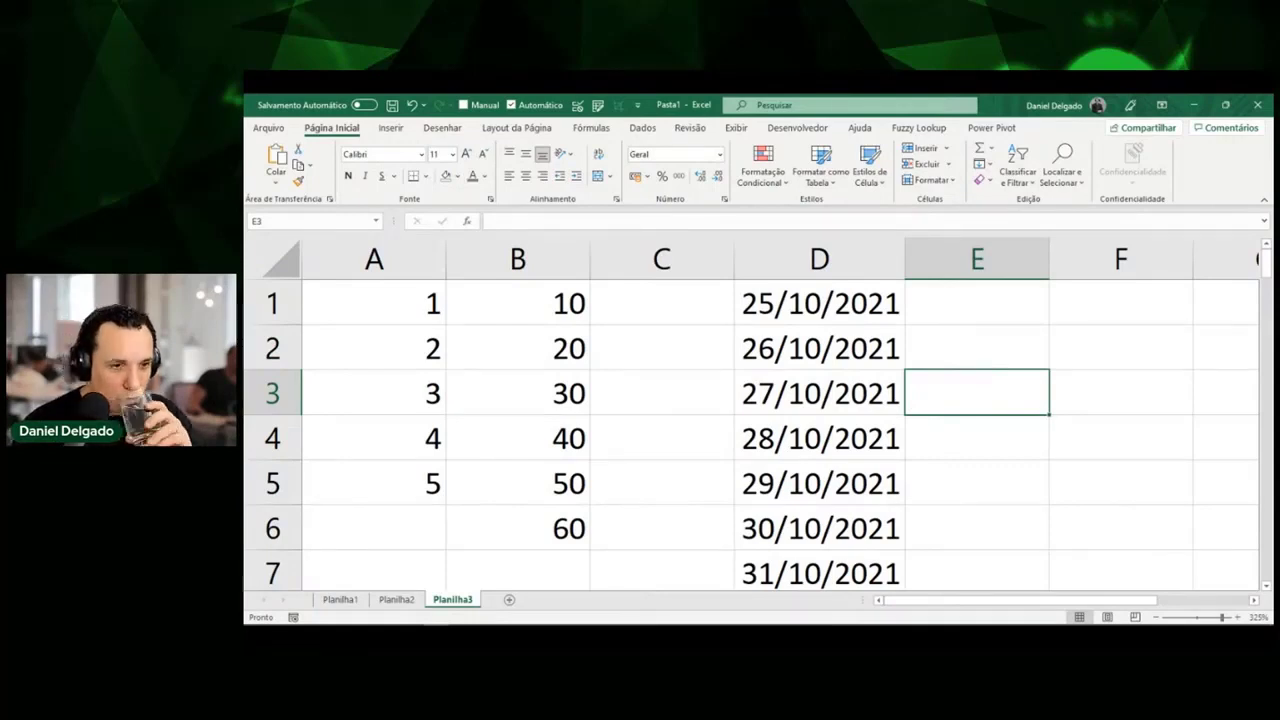
left_click(1013, 343)
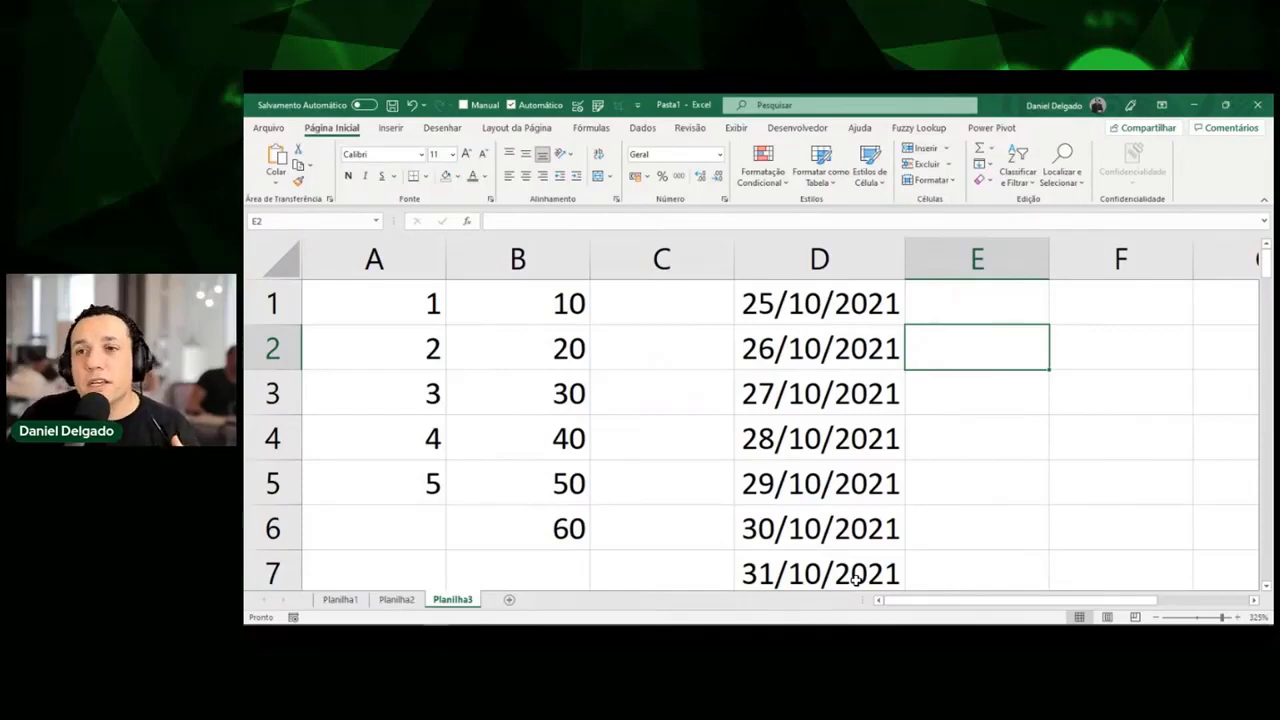
key("alt+Tab")
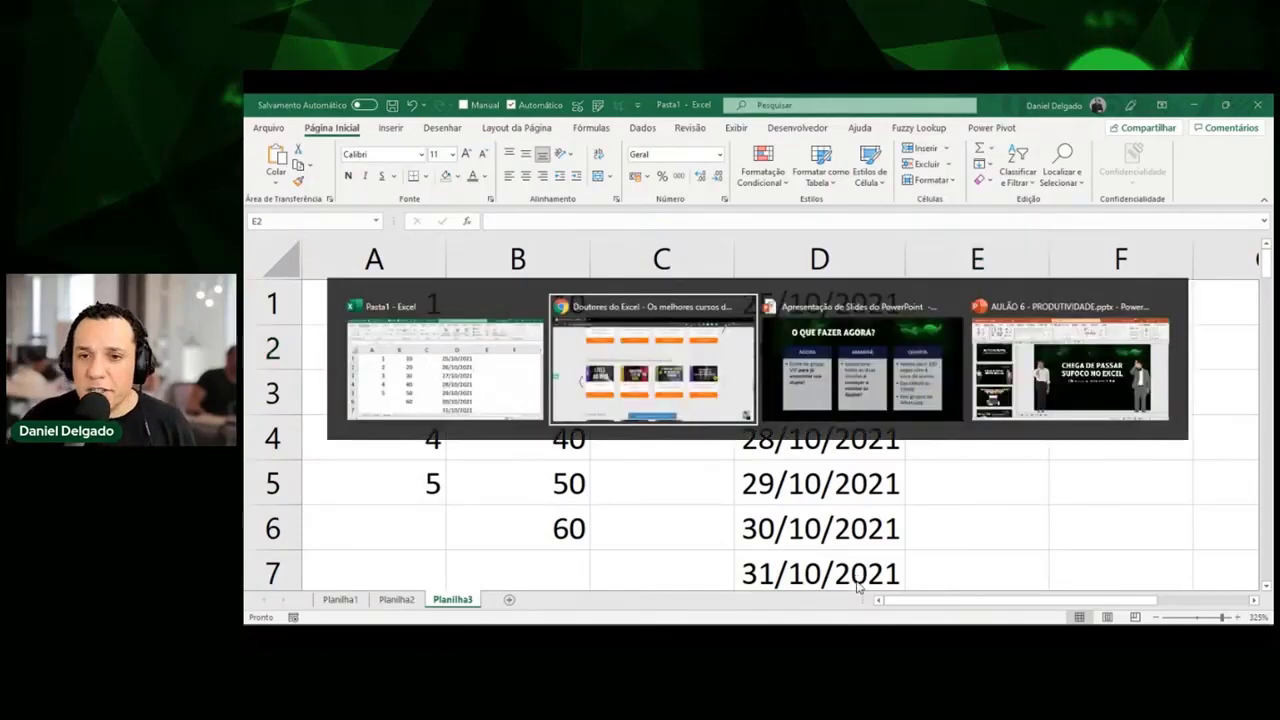
scroll(872, 410, "up", 3)
scroll(872, 410, "up", 1)
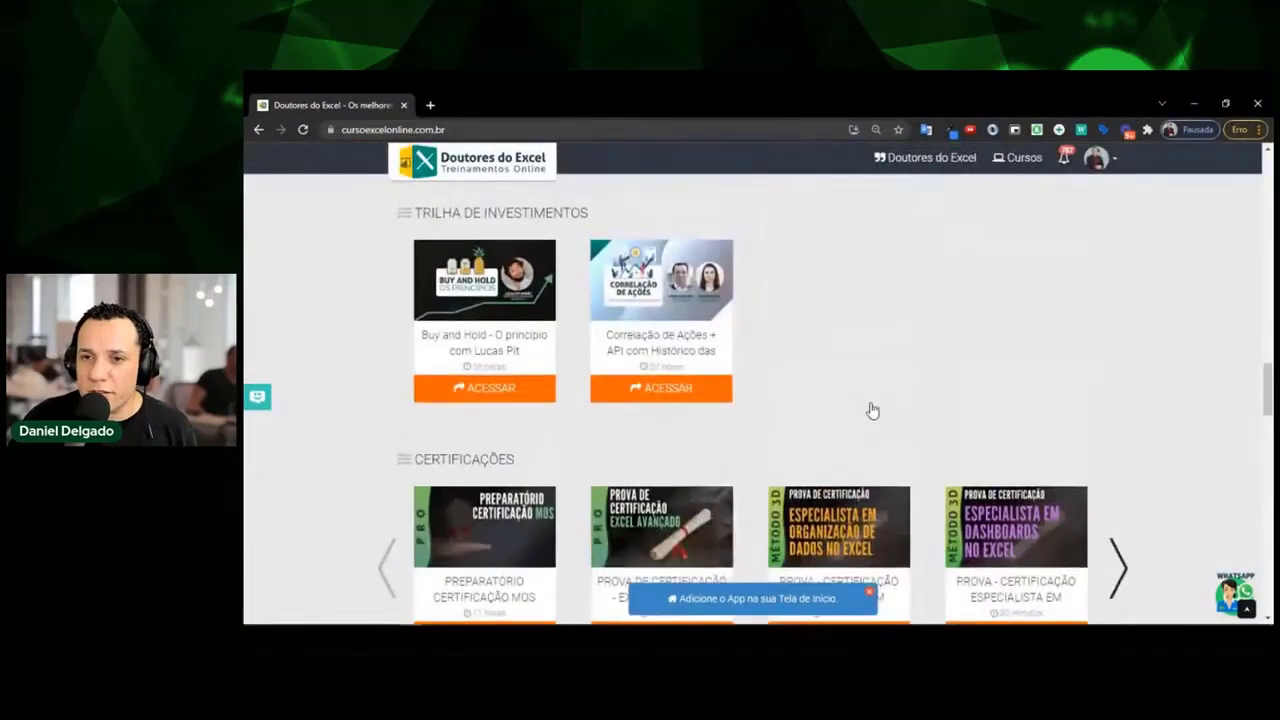
scroll(872, 410, "up", 1)
scroll(872, 410, "up", 8)
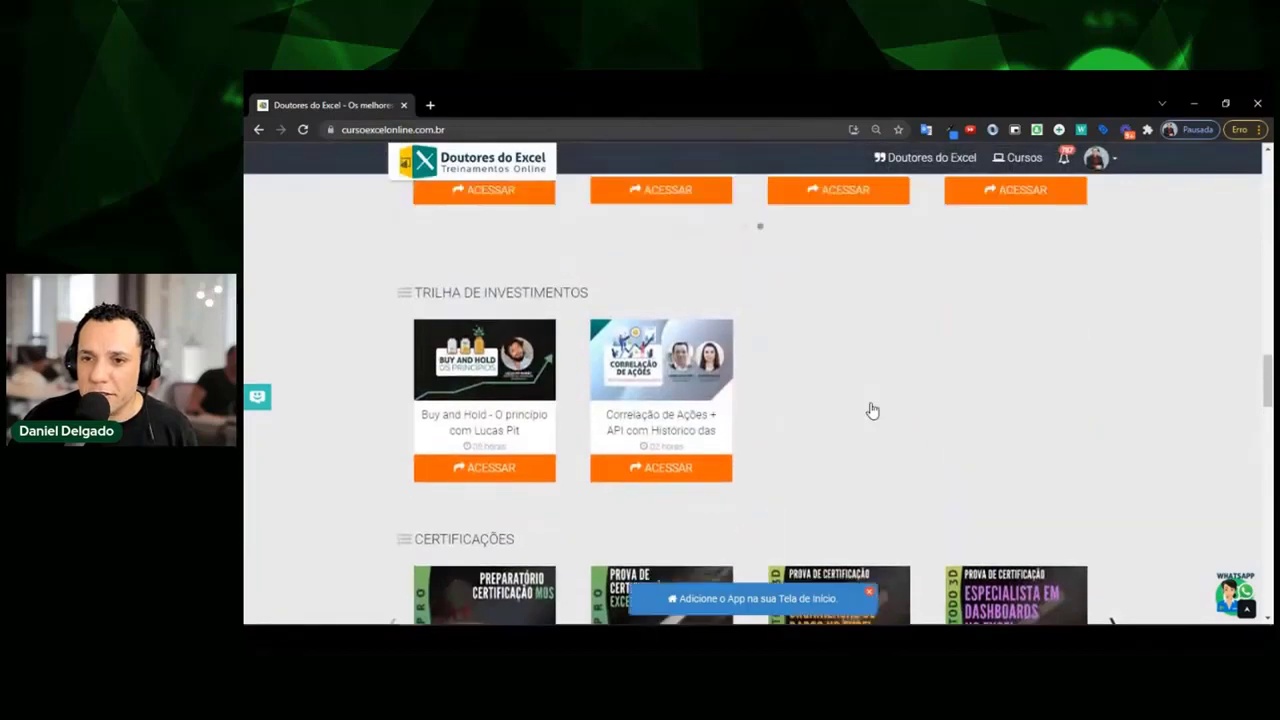
scroll(893, 383, "up", 1)
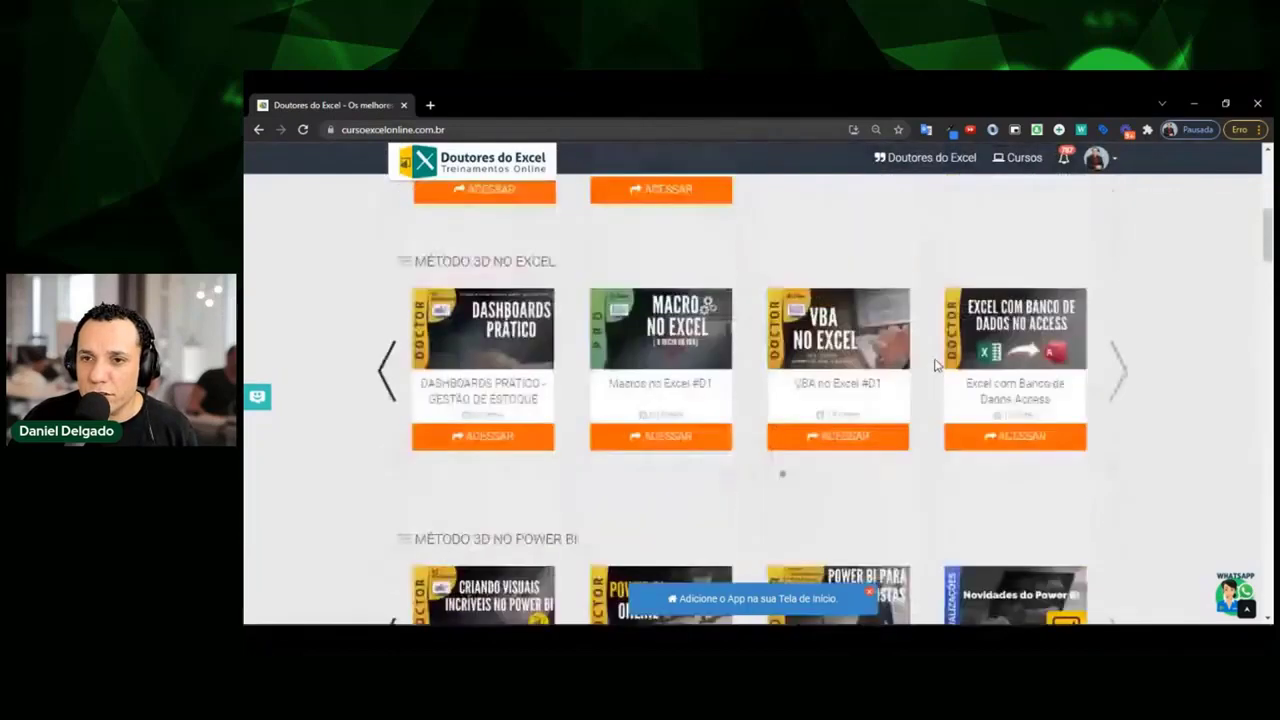
left_click(386, 370)
left_click(386, 370)
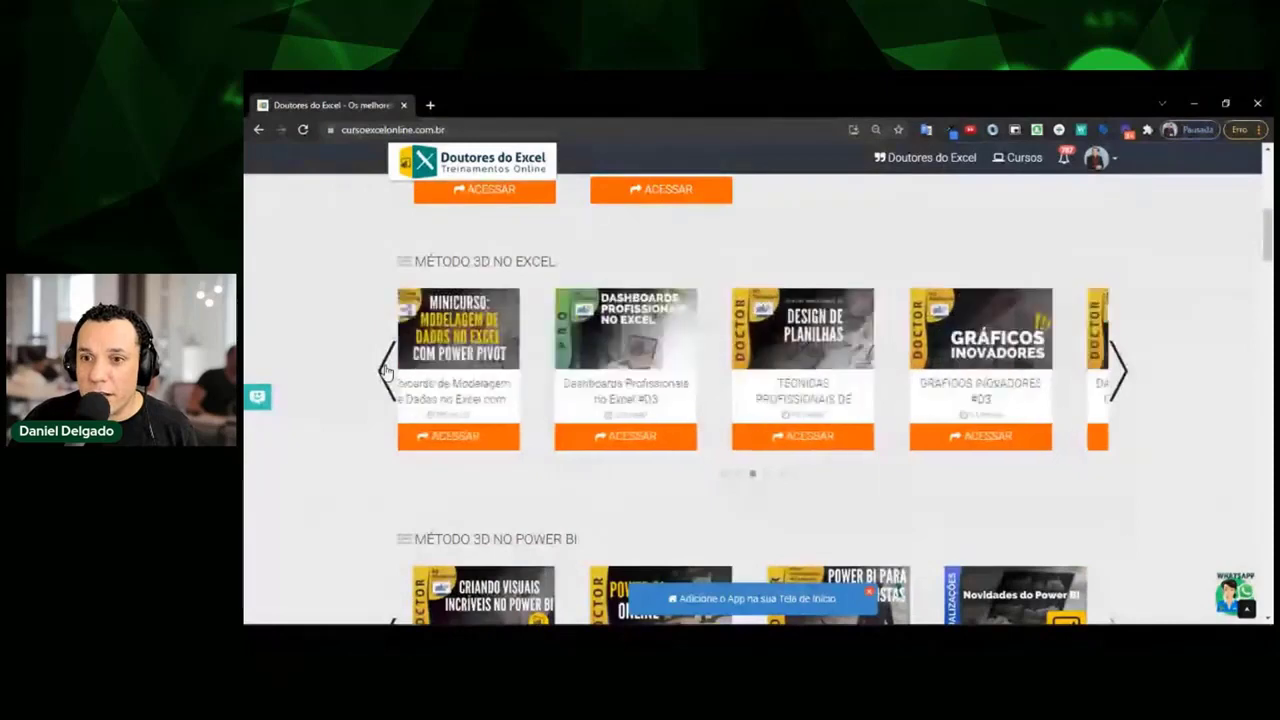
left_click(386, 370)
left_click(386, 370)
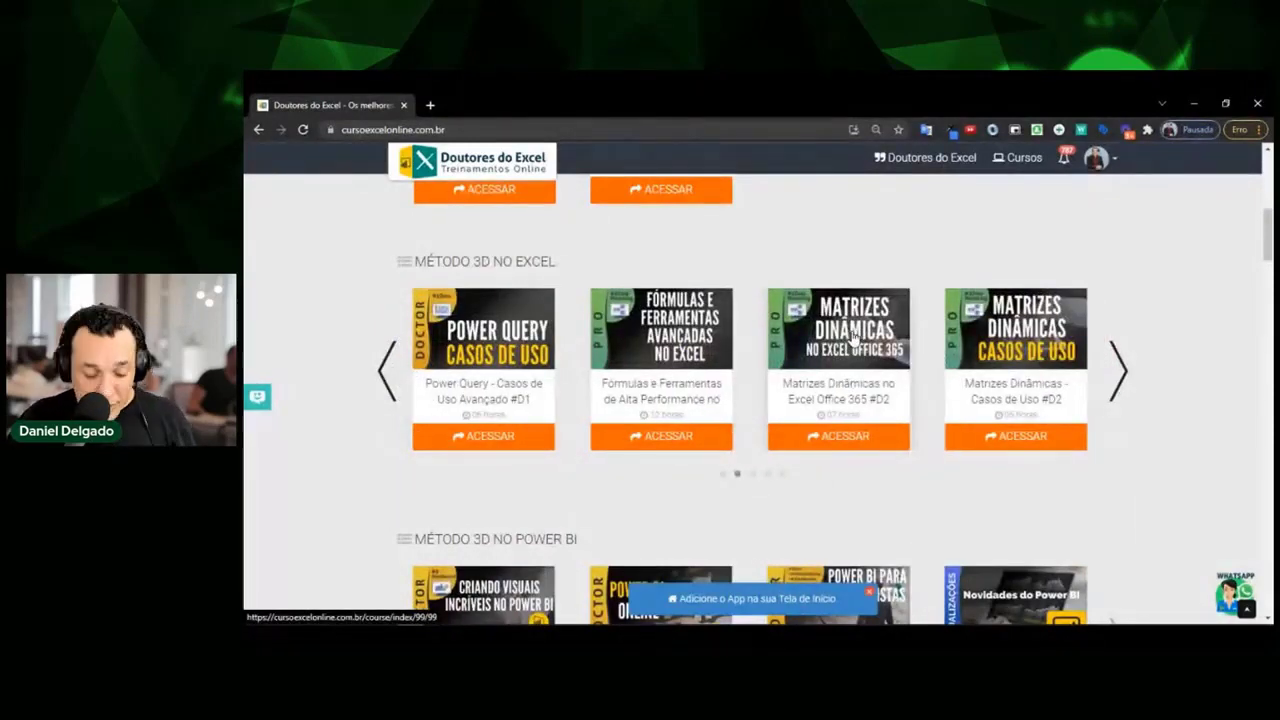
key("alt+Tab")
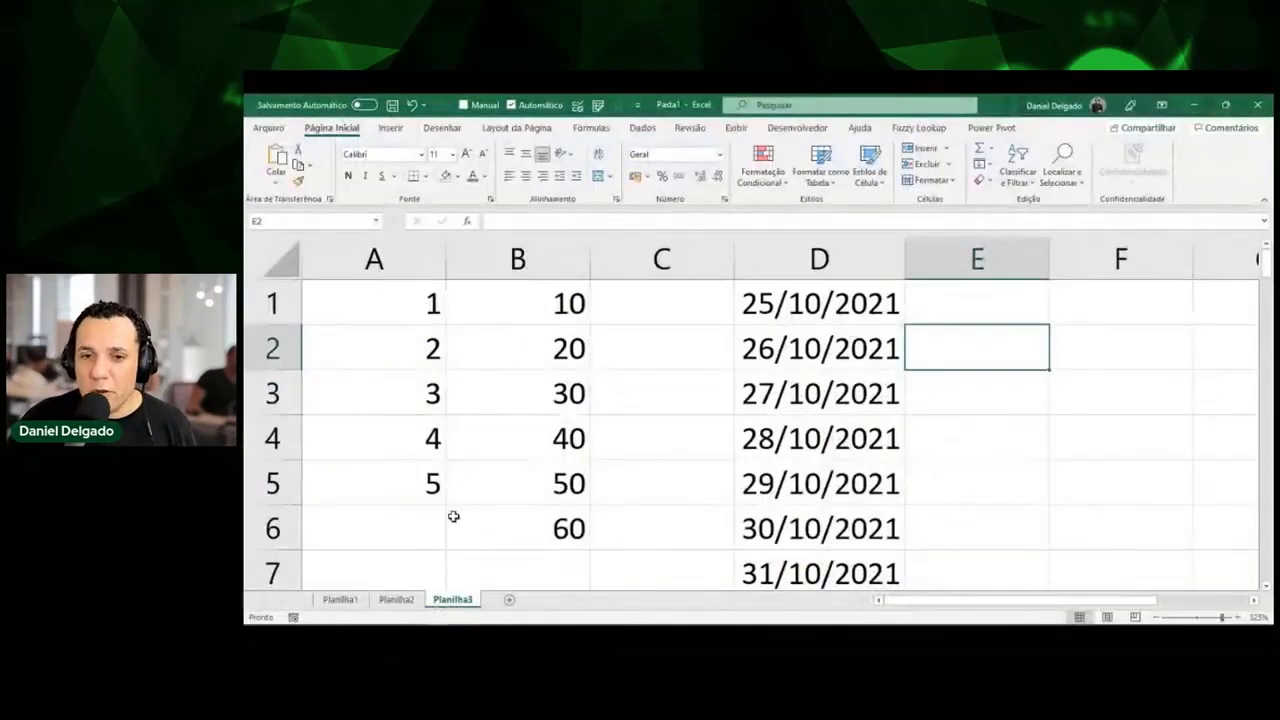
Switch to Planilha1 and select the Funcionário cells from B8 to B15.
left_click(340, 599)
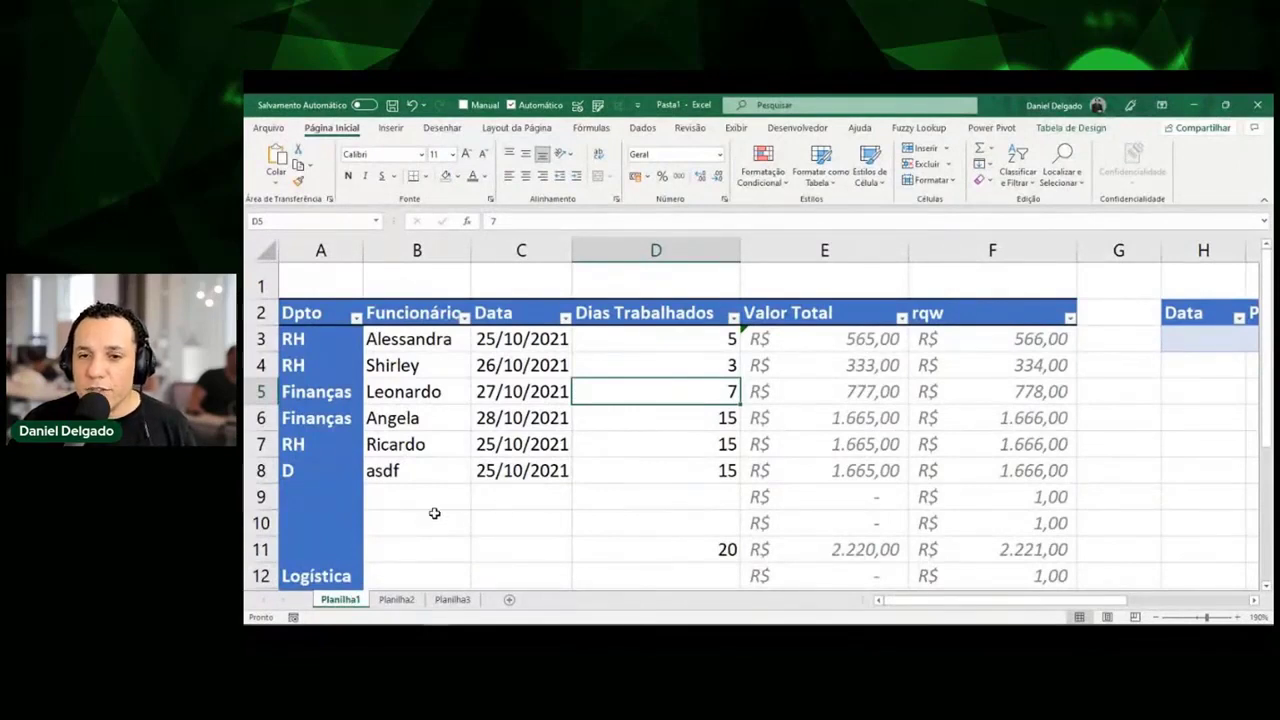
left_click(408, 480)
scroll(414, 488, "down", 1)
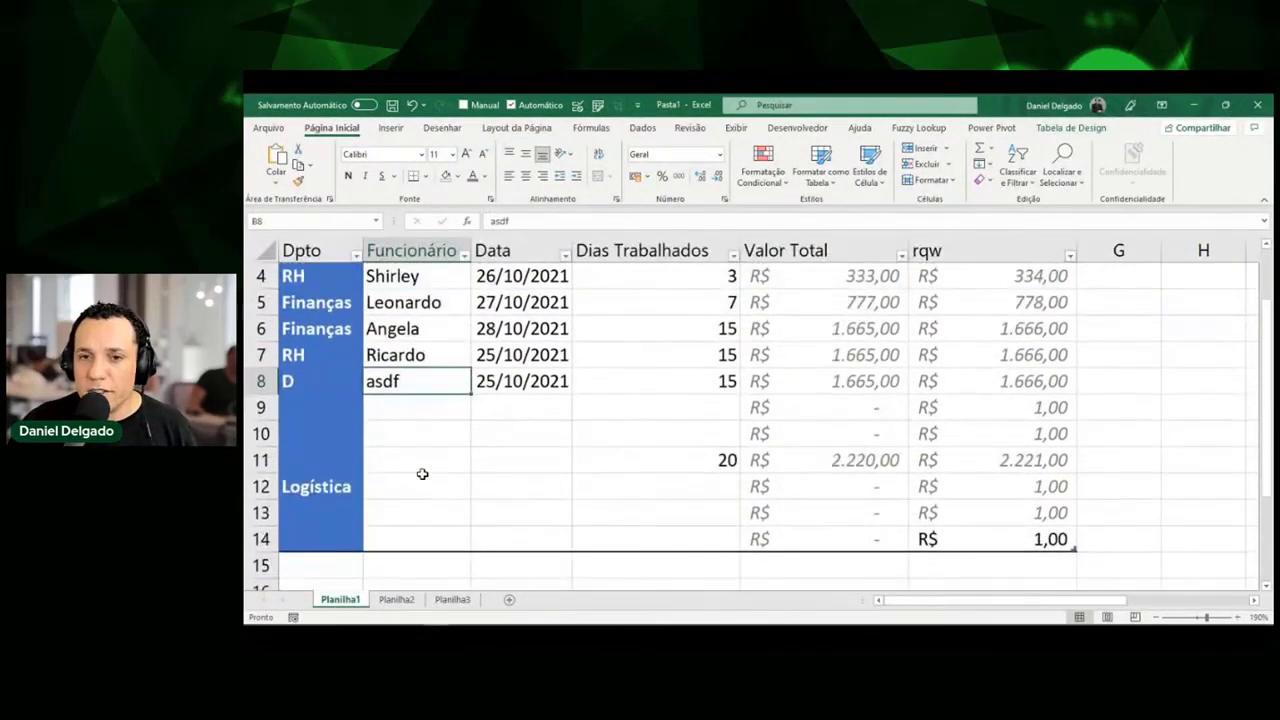
left_click_drag(411, 383, 417, 537)
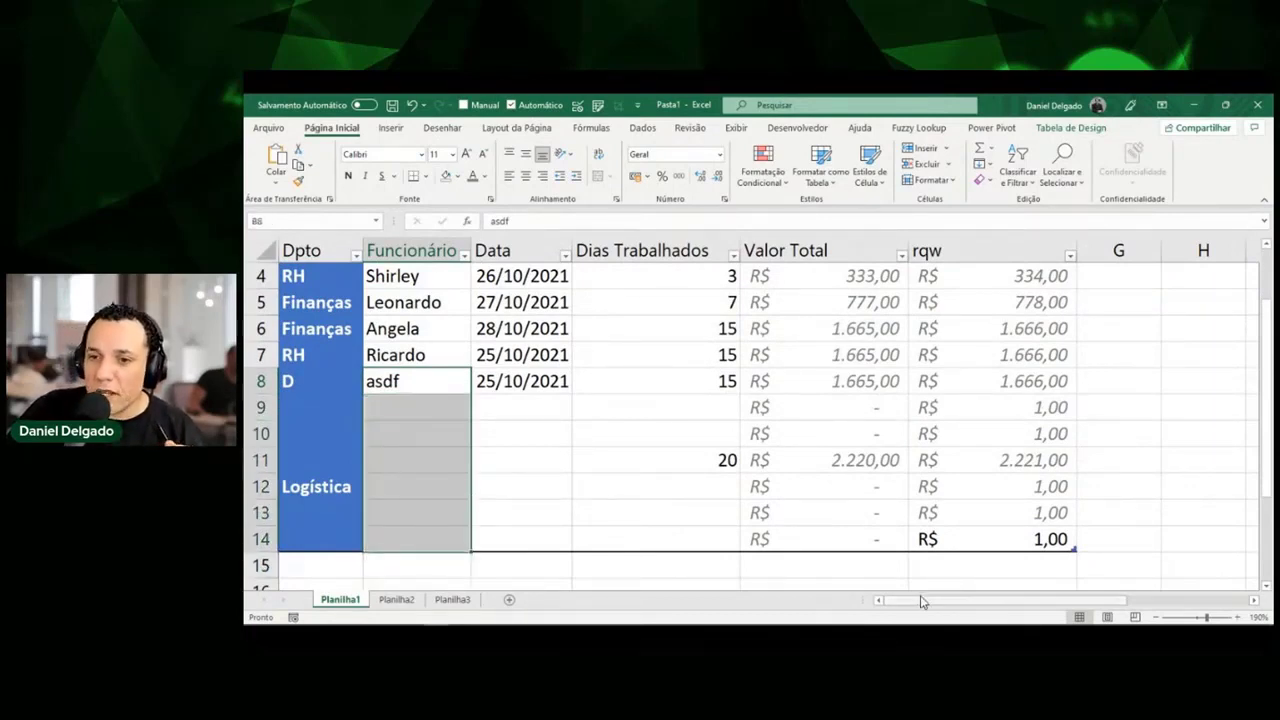
Check the Data/Produto table at H3, then scroll back to column A and down.
left_click_drag(920, 600, 1055, 603)
scroll(986, 457, "up", 1)
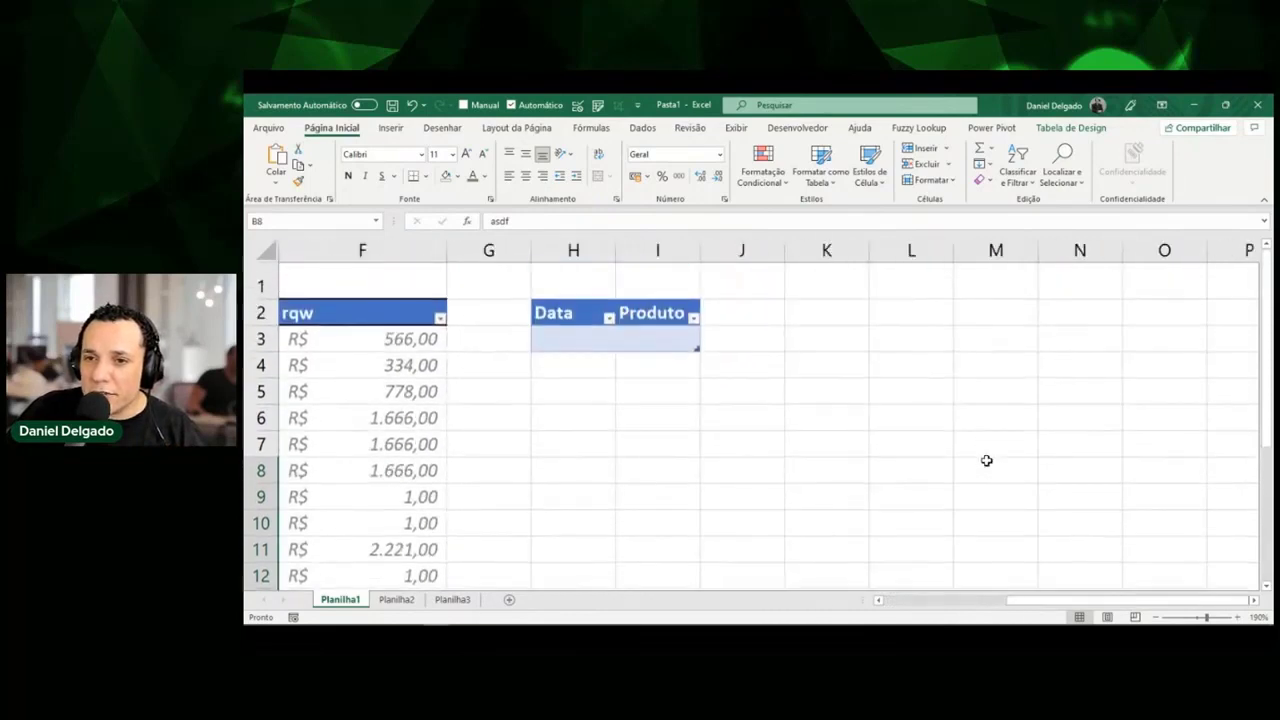
left_click(588, 341)
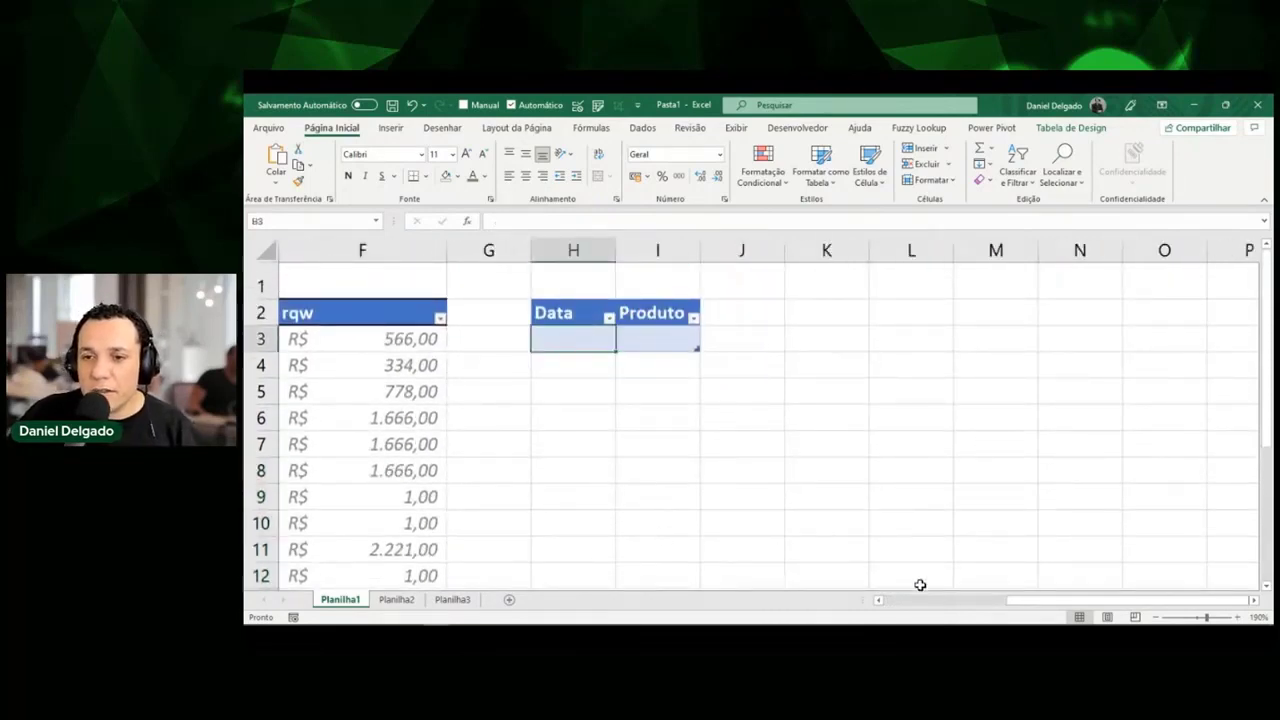
left_click_drag(1008, 604, 863, 614)
scroll(678, 518, "down", 1)
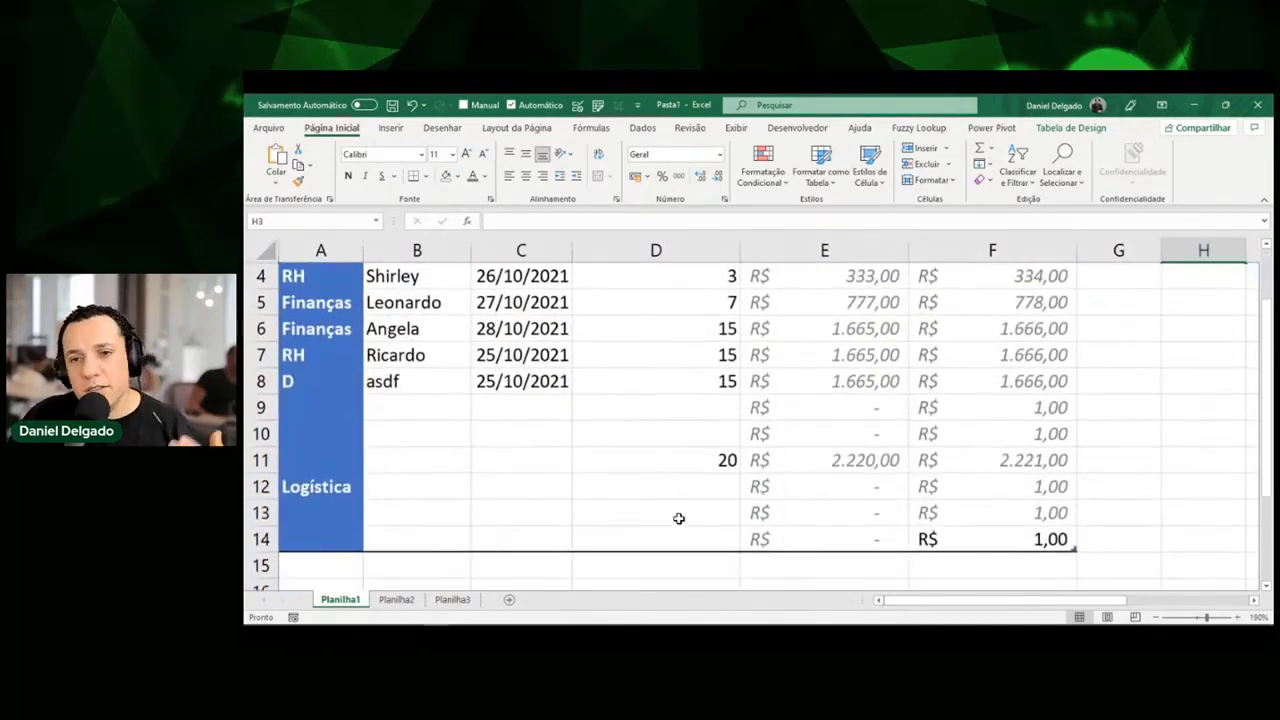
Select the Funcionário cells from B8 down and dismiss their context menu unused.
left_click_drag(674, 538, 675, 416)
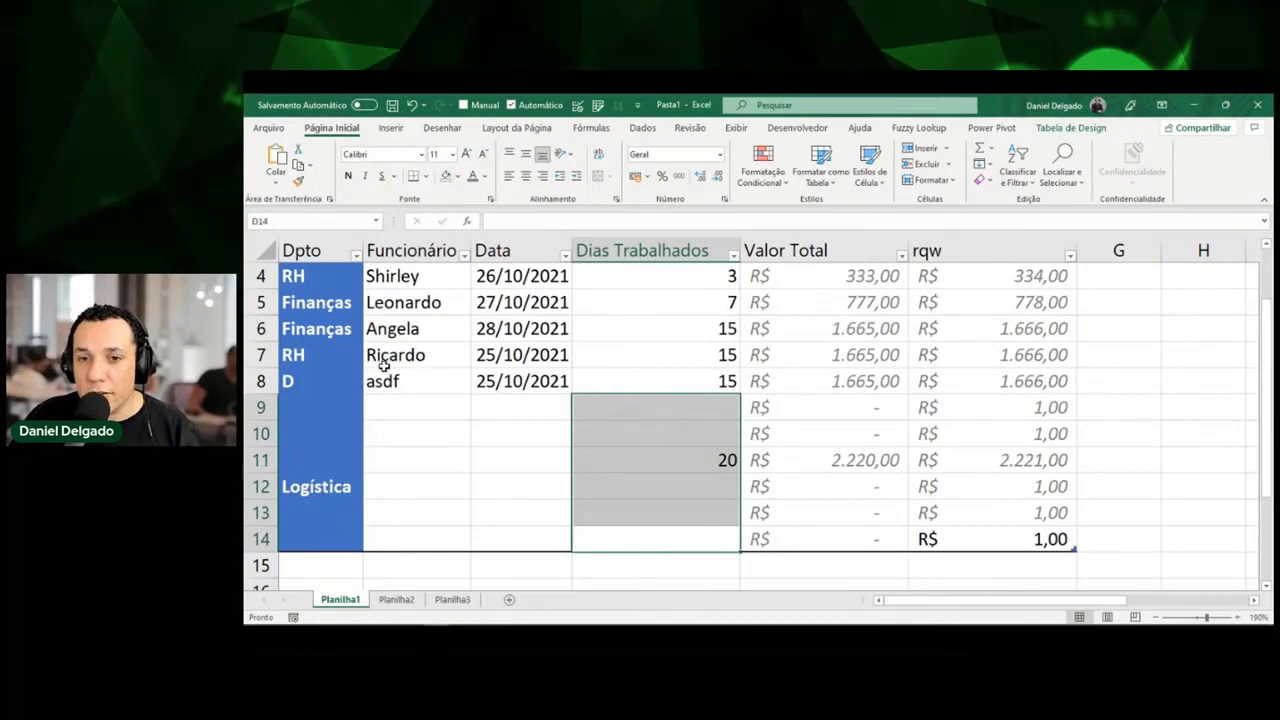
left_click_drag(388, 380, 423, 530)
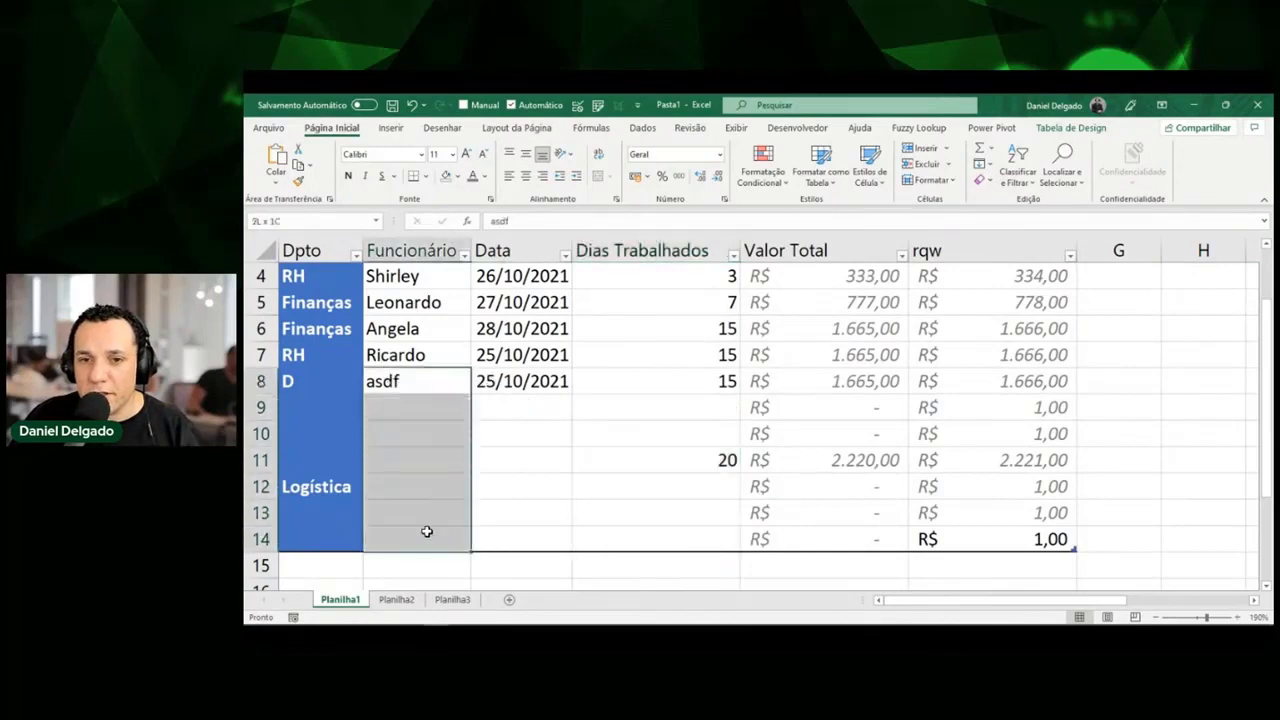
right_click(419, 390)
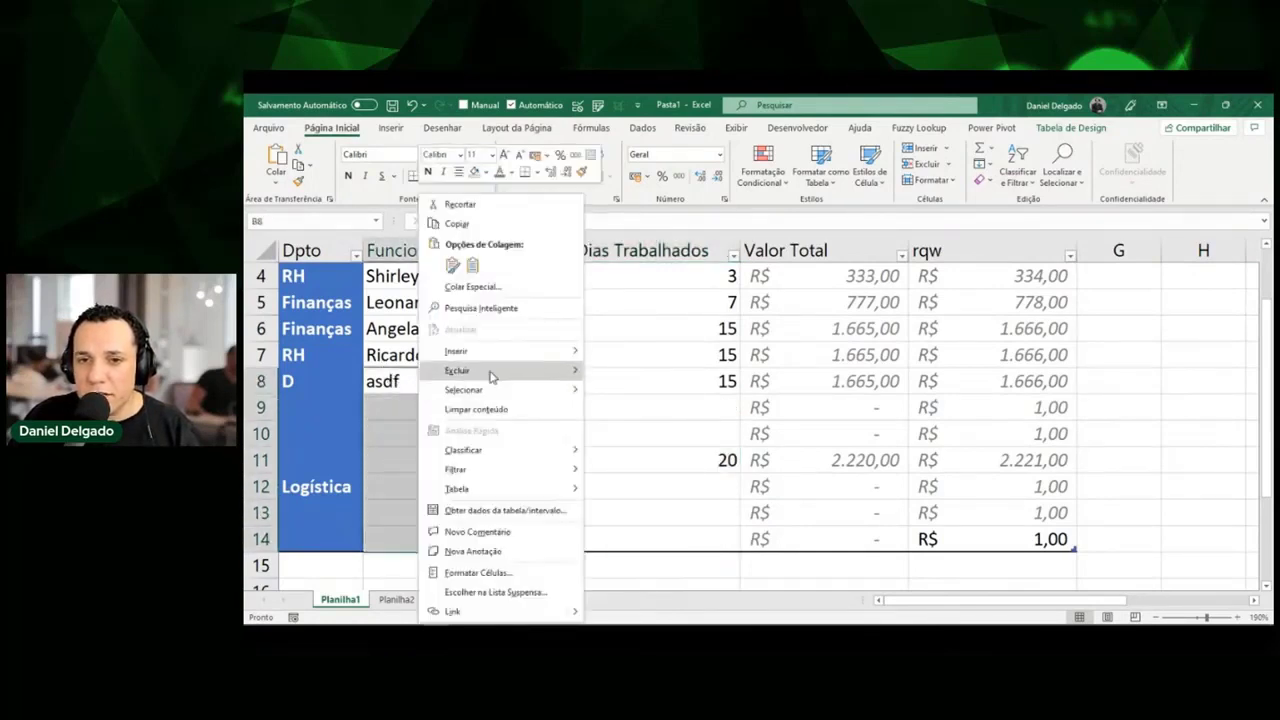
mouse_move(491, 371)
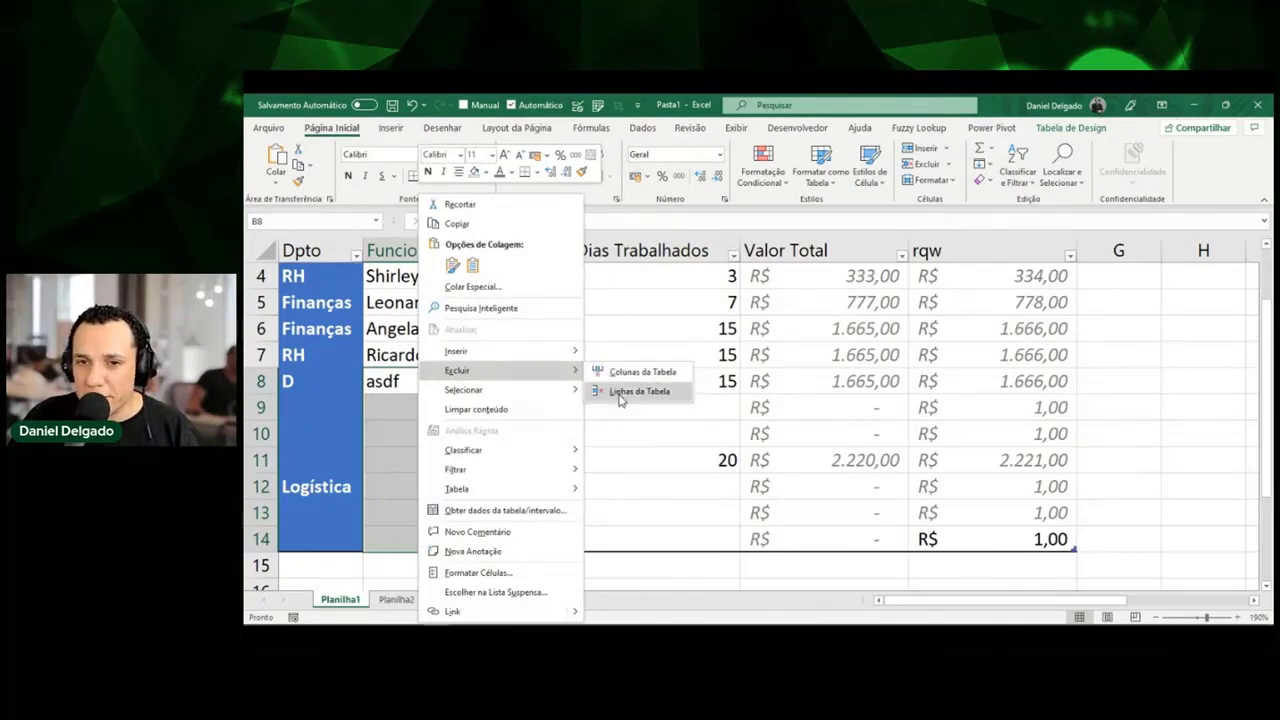
left_click(398, 392)
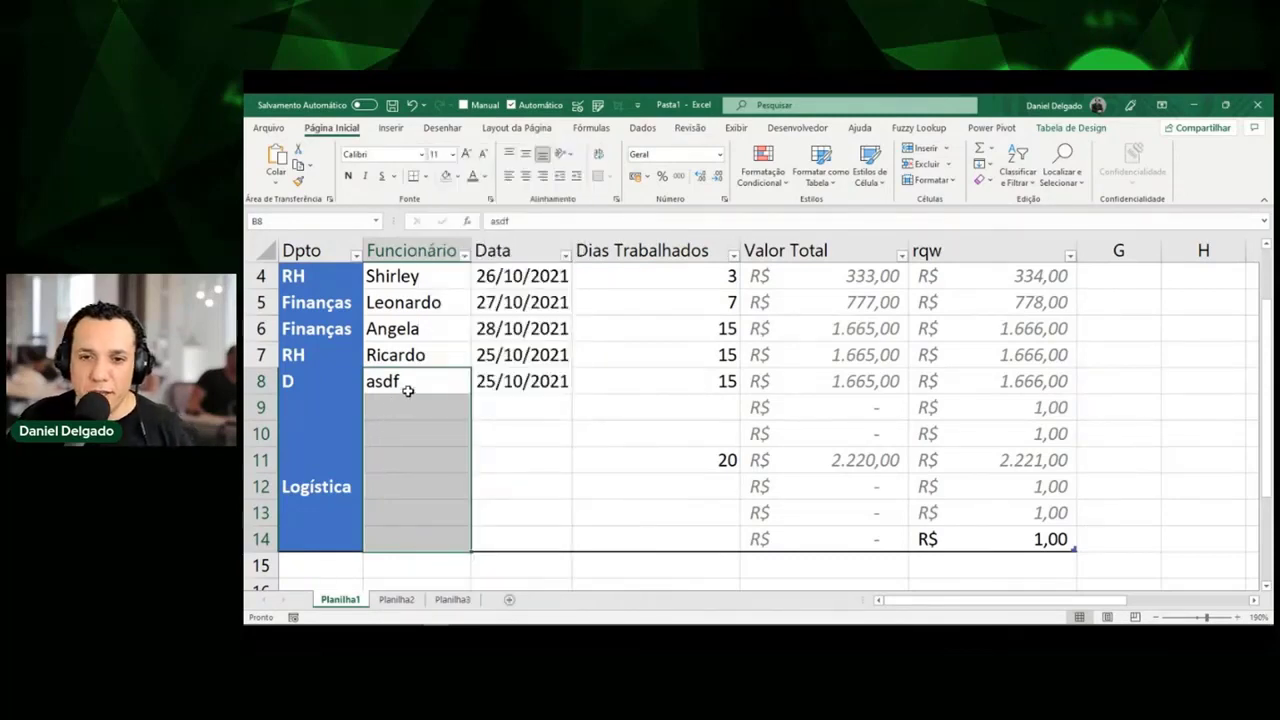
left_click(418, 384)
Try selecting the asdf table row, the Data column and the Dias Trabalhados column.
key("shift+space")
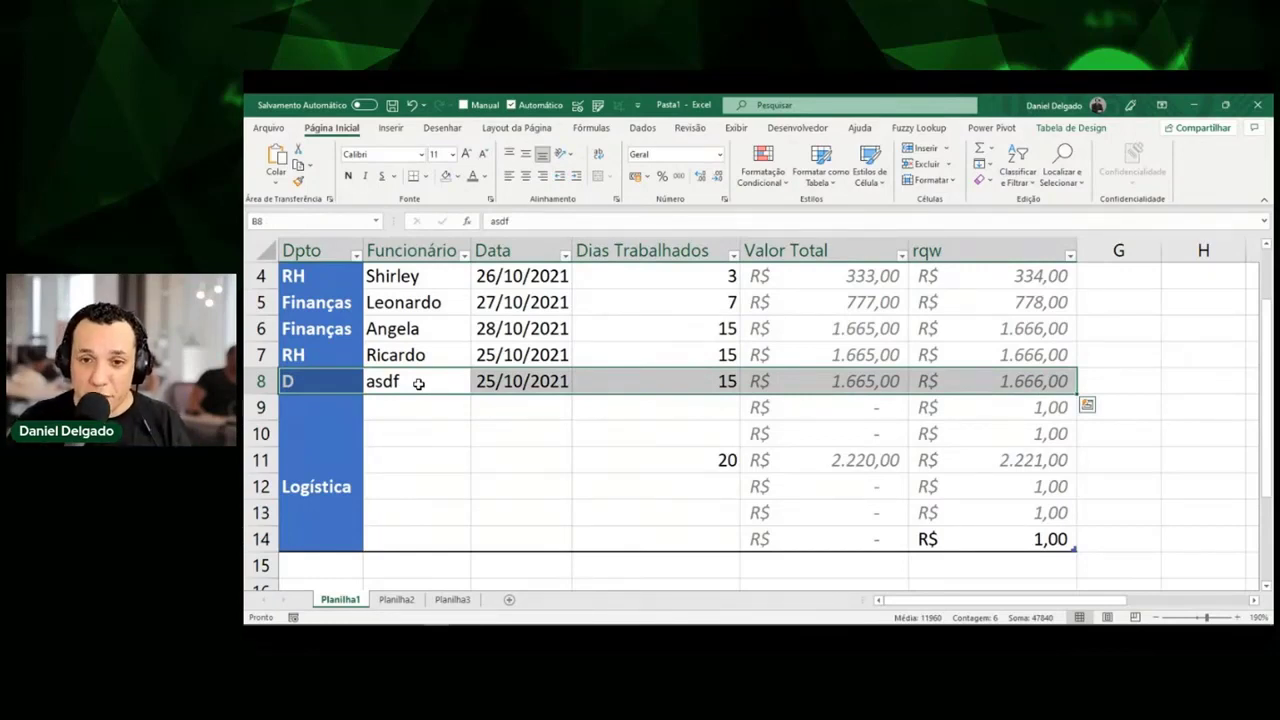
key("Right")
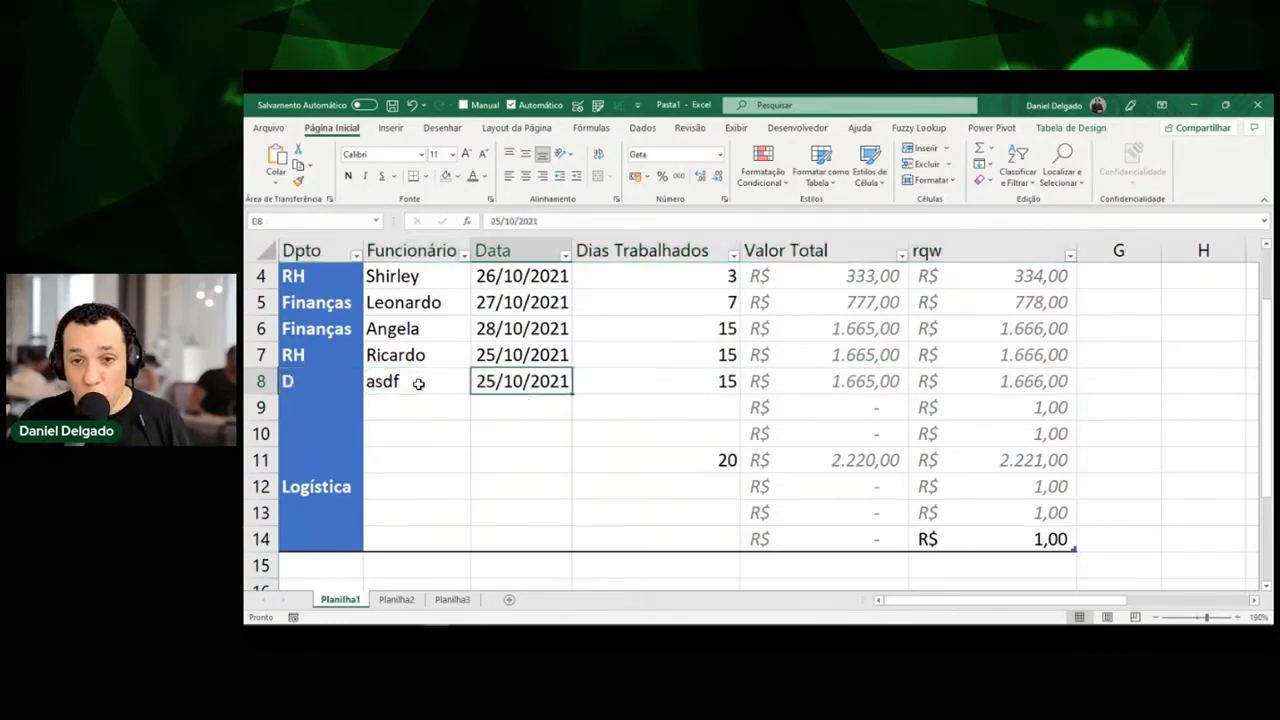
key("ctrl+space")
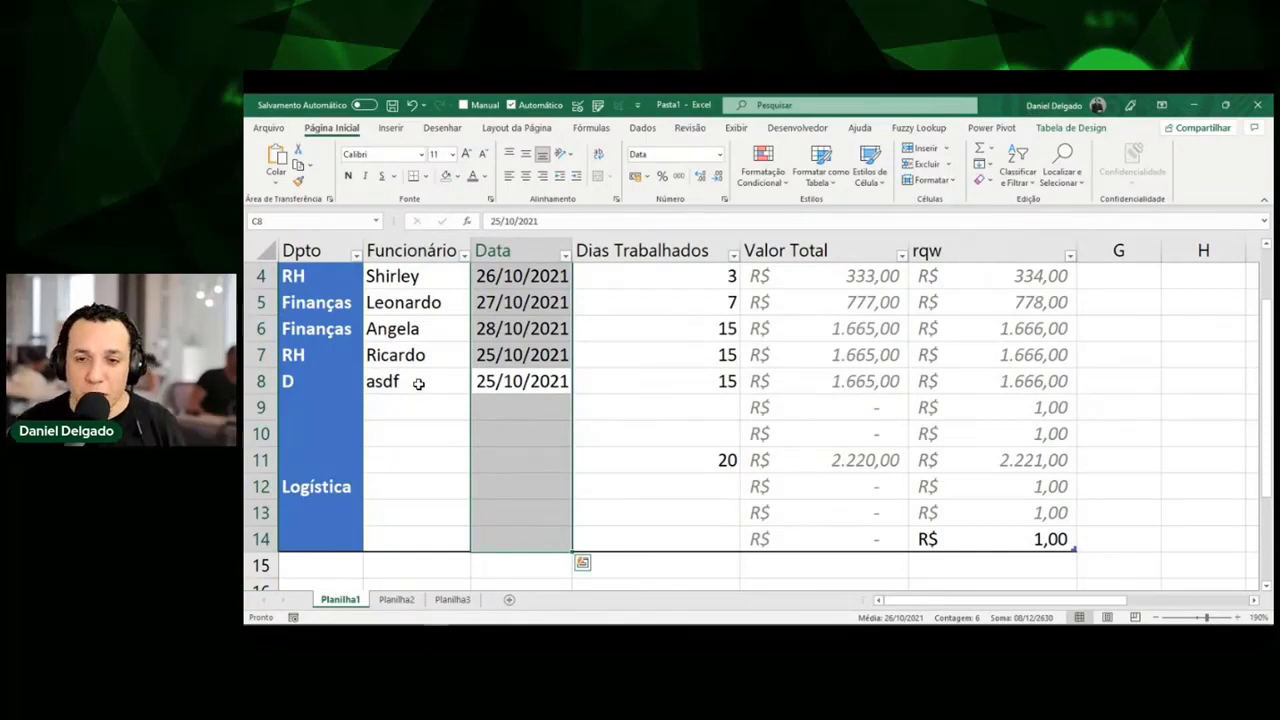
key("Down")
key("Up")
key("shift+space")
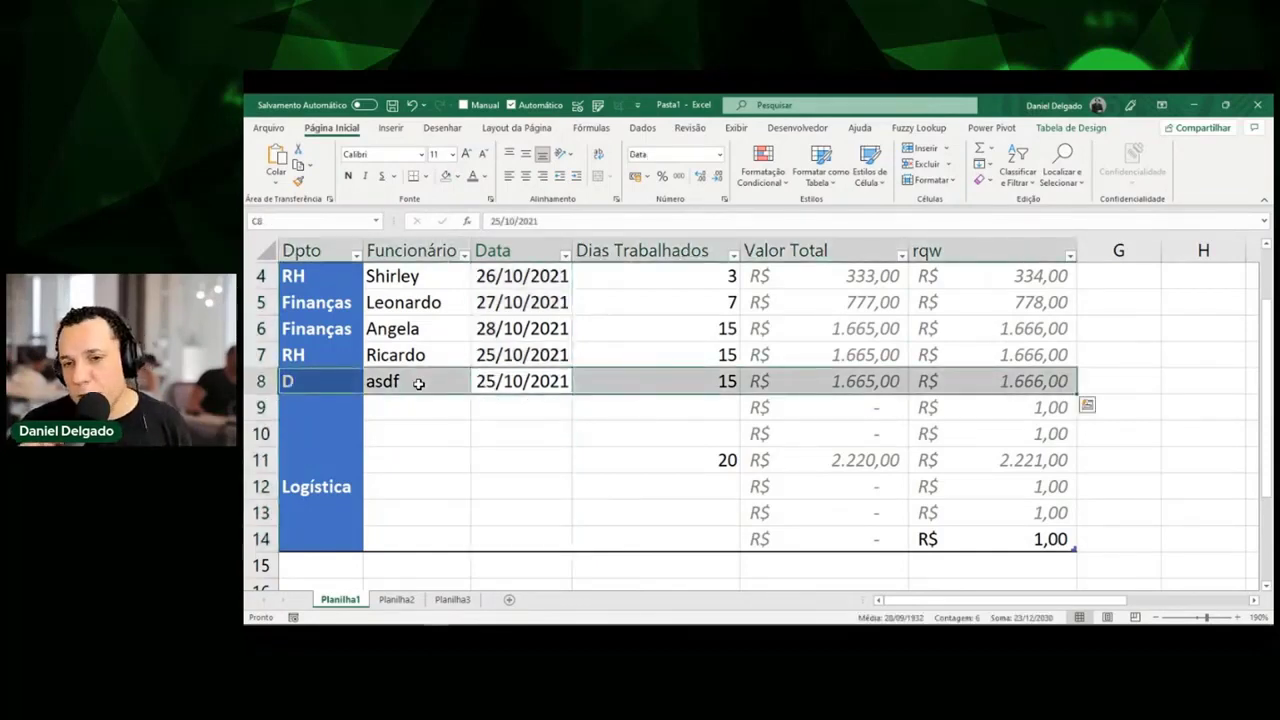
key("Right")
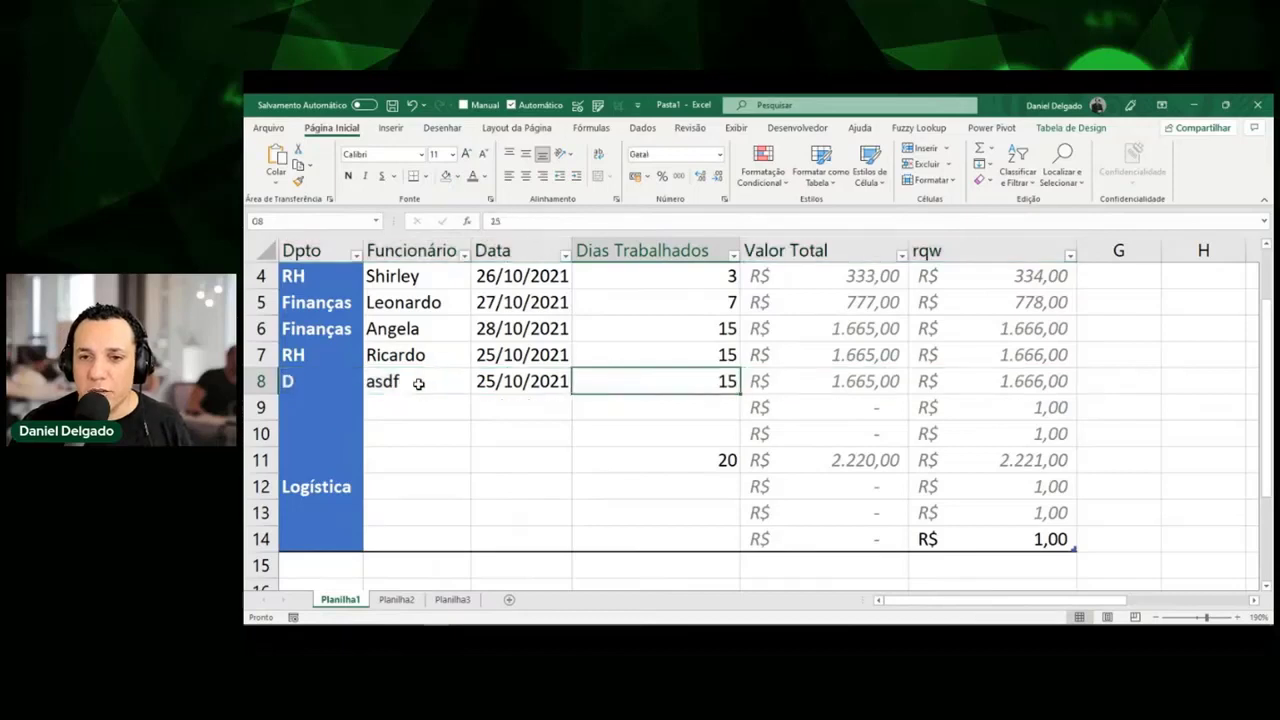
key("ctrl+space")
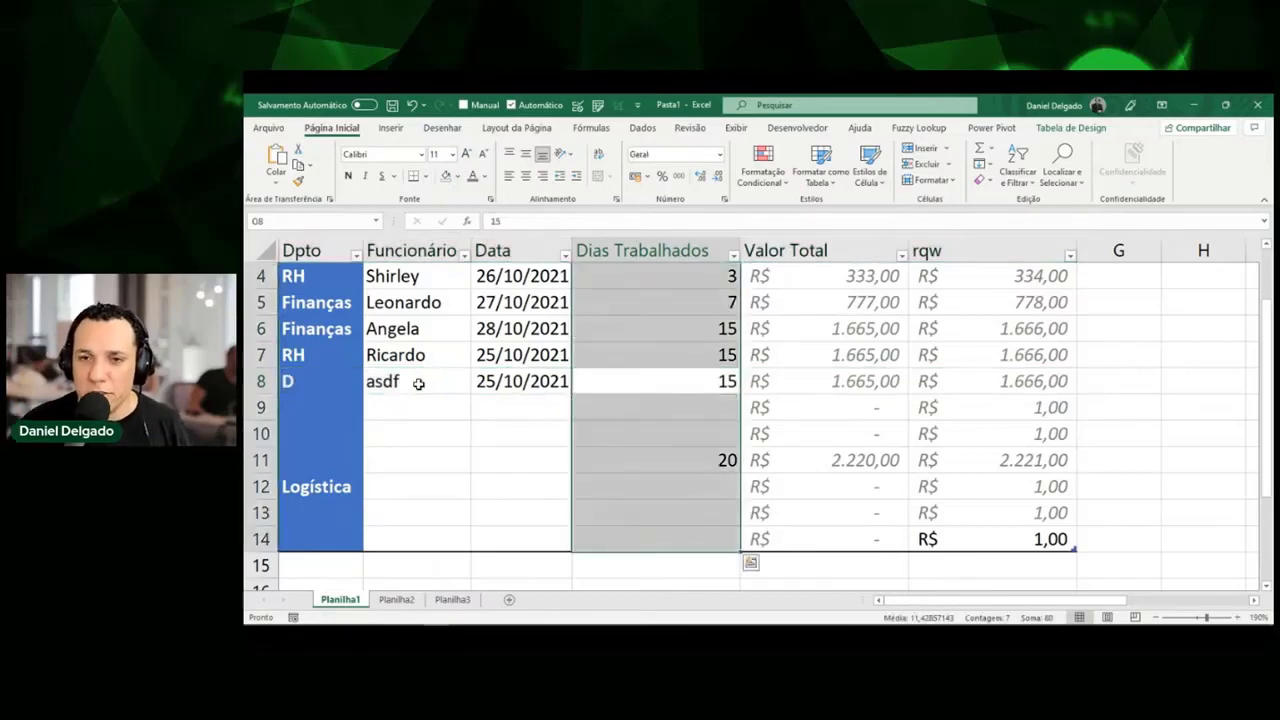
key("Down")
key("Up")
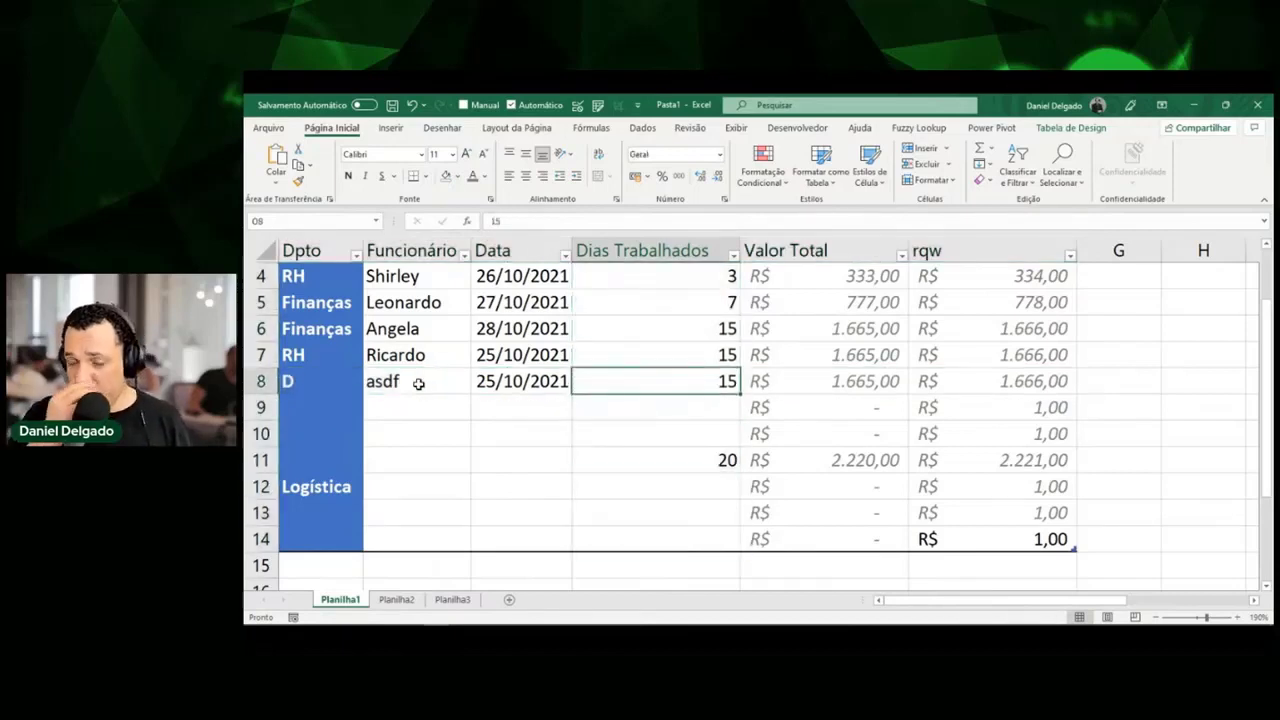
Select table rows 8 through 14 and delete them with Ctrl+-.
key("shift+space")
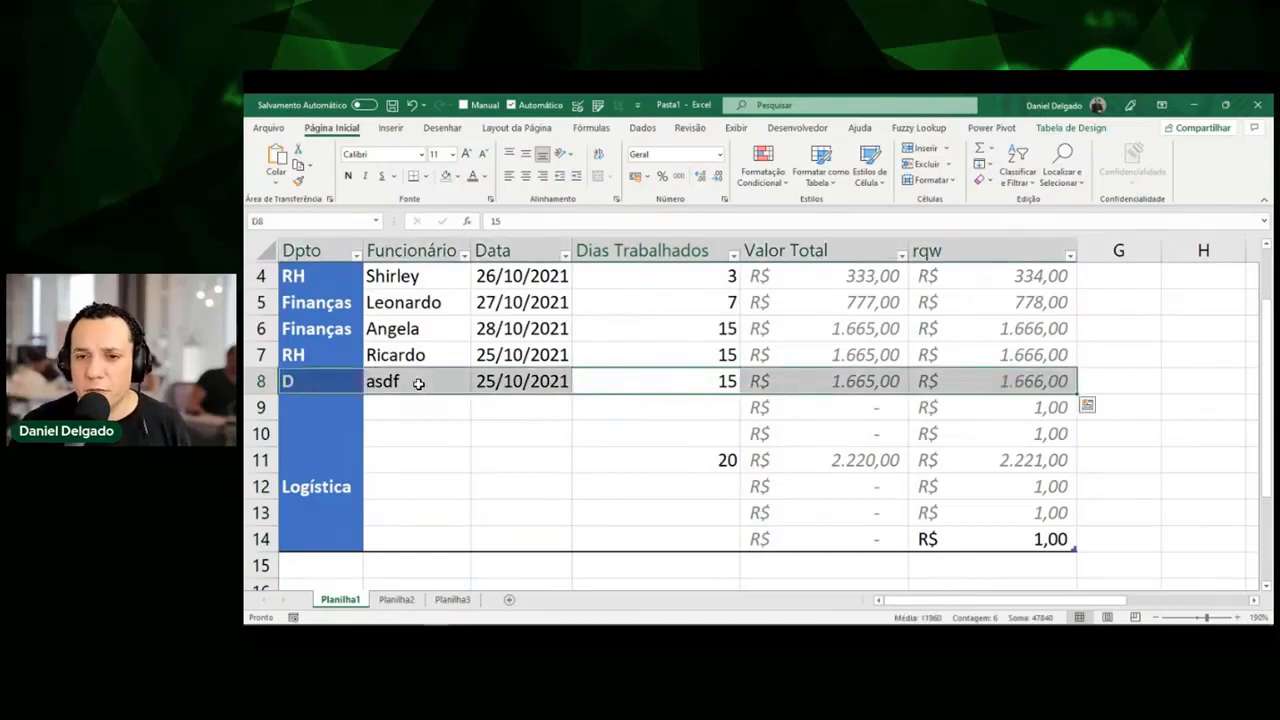
key("shift+Down")
key("shift+Down")
key("shift+Down")
key("shift+Down")
key("shift+Down")
key("shift+Down")
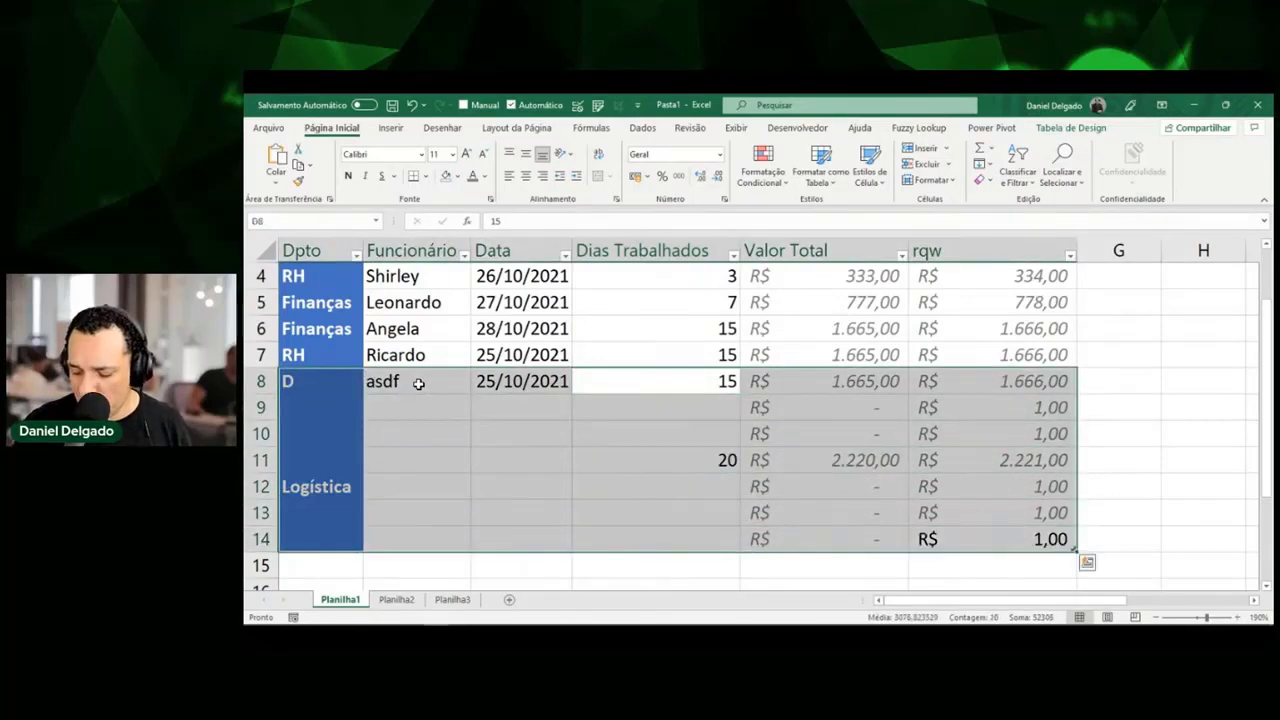
key("ctrl+minus")
key("Up")
key("Up")
key("Up")
key("Up")
key("Up")
key("Up")
key("Up")
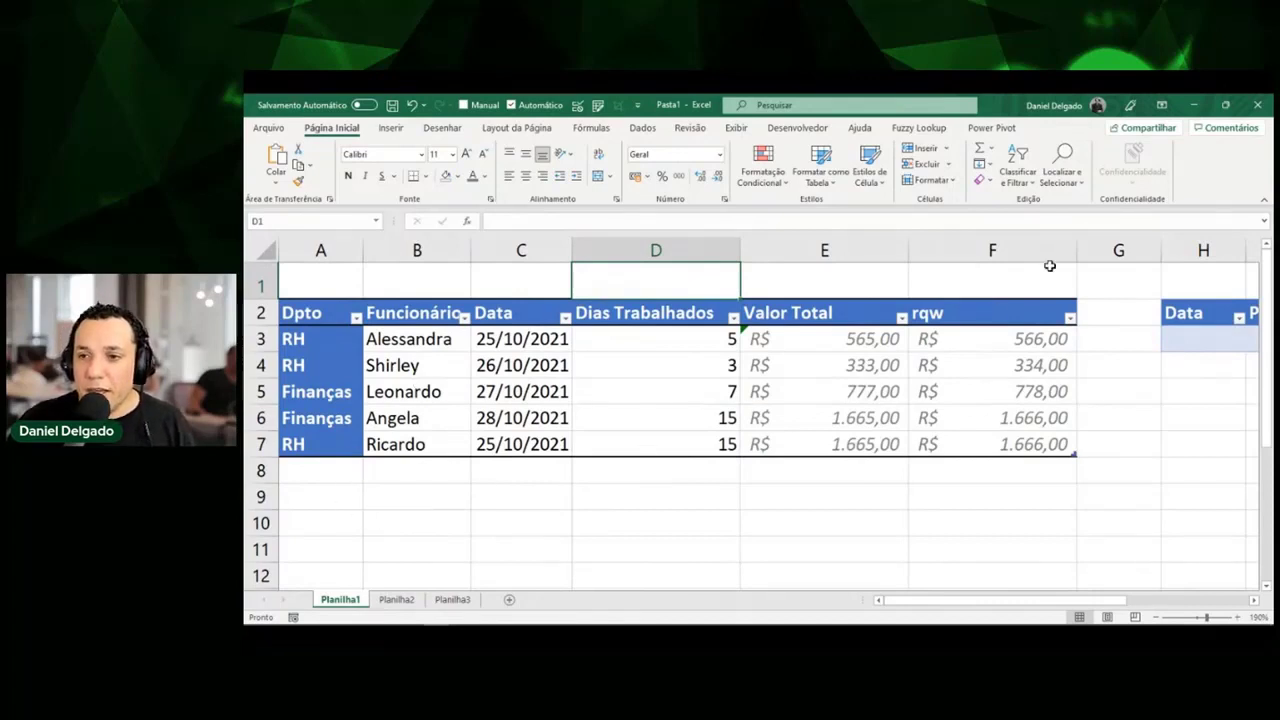
Clear the Data/Produto table from columns H to J and select cell H2.
left_click(1204, 251)
left_click_drag(1205, 251, 1229, 252)
key("Delete")
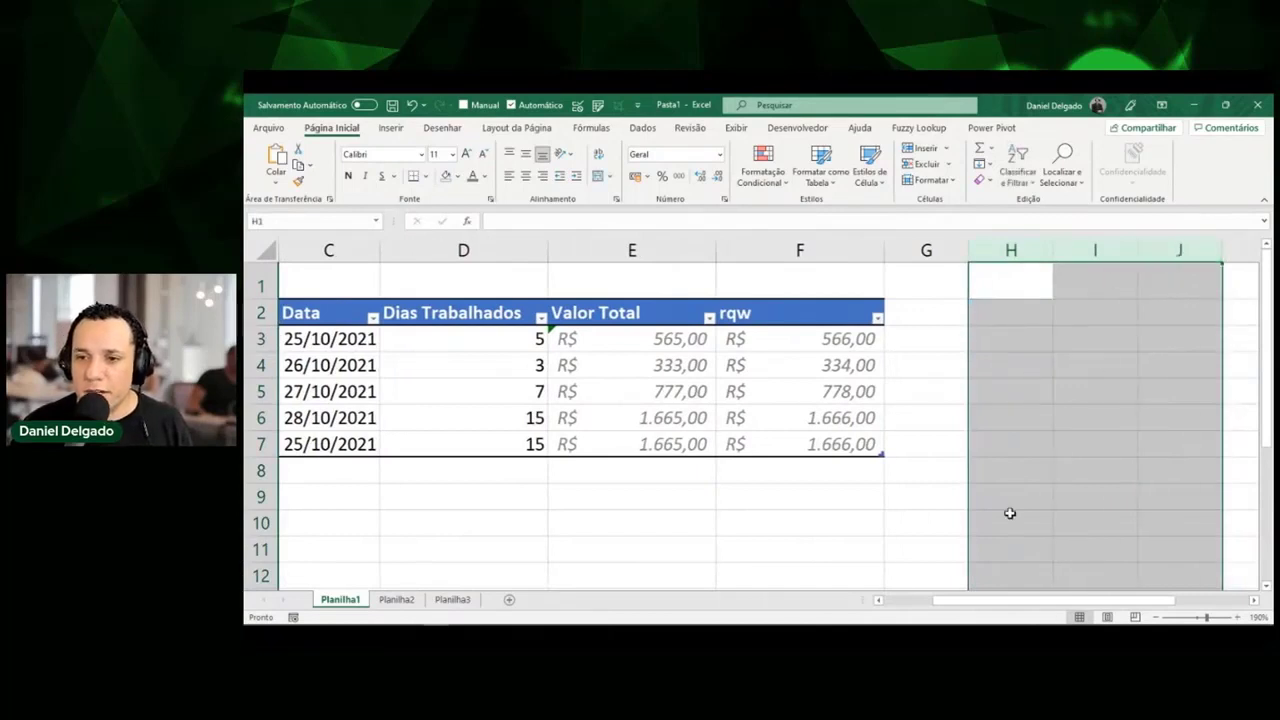
left_click(985, 334)
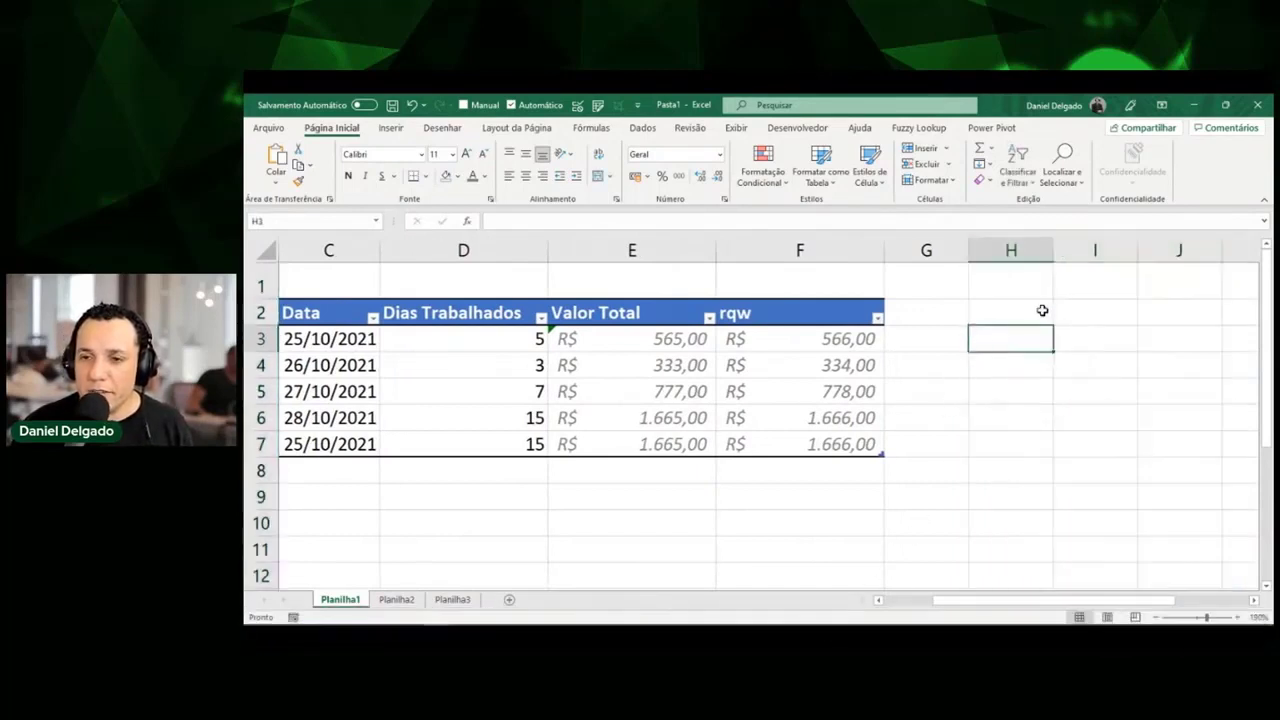
left_click(1040, 310)
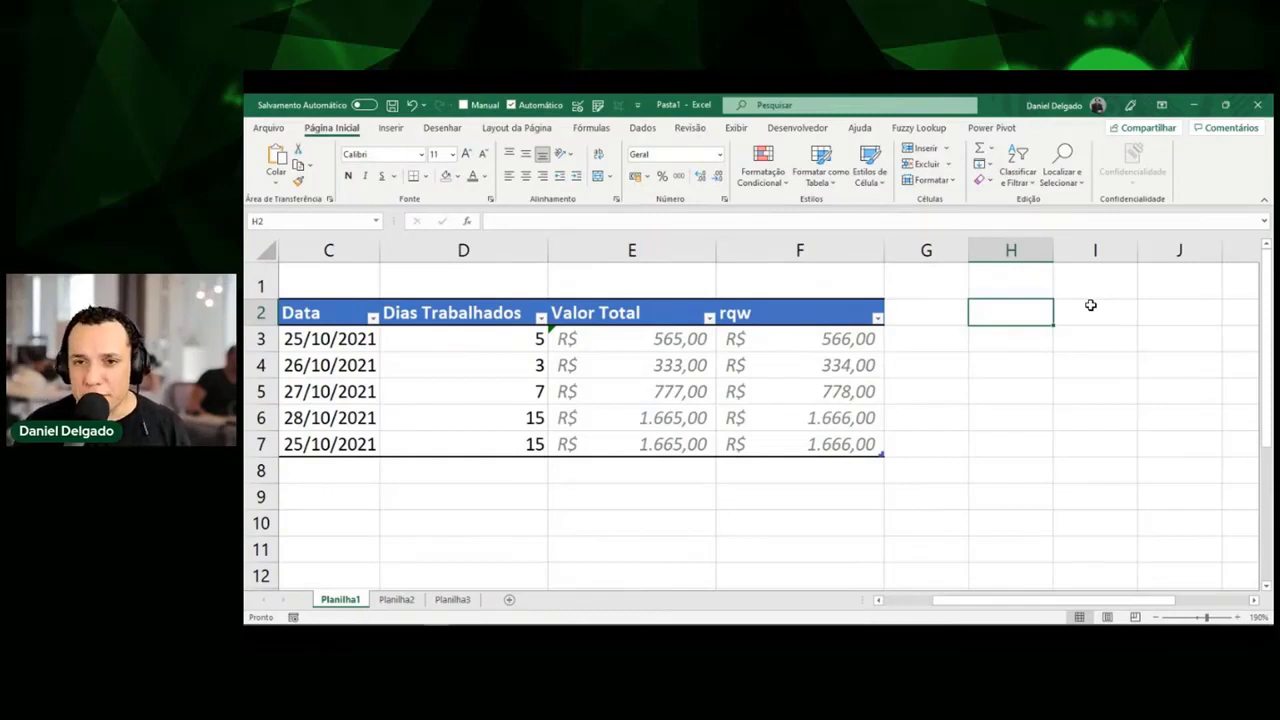
key("ctrl+shift+a")
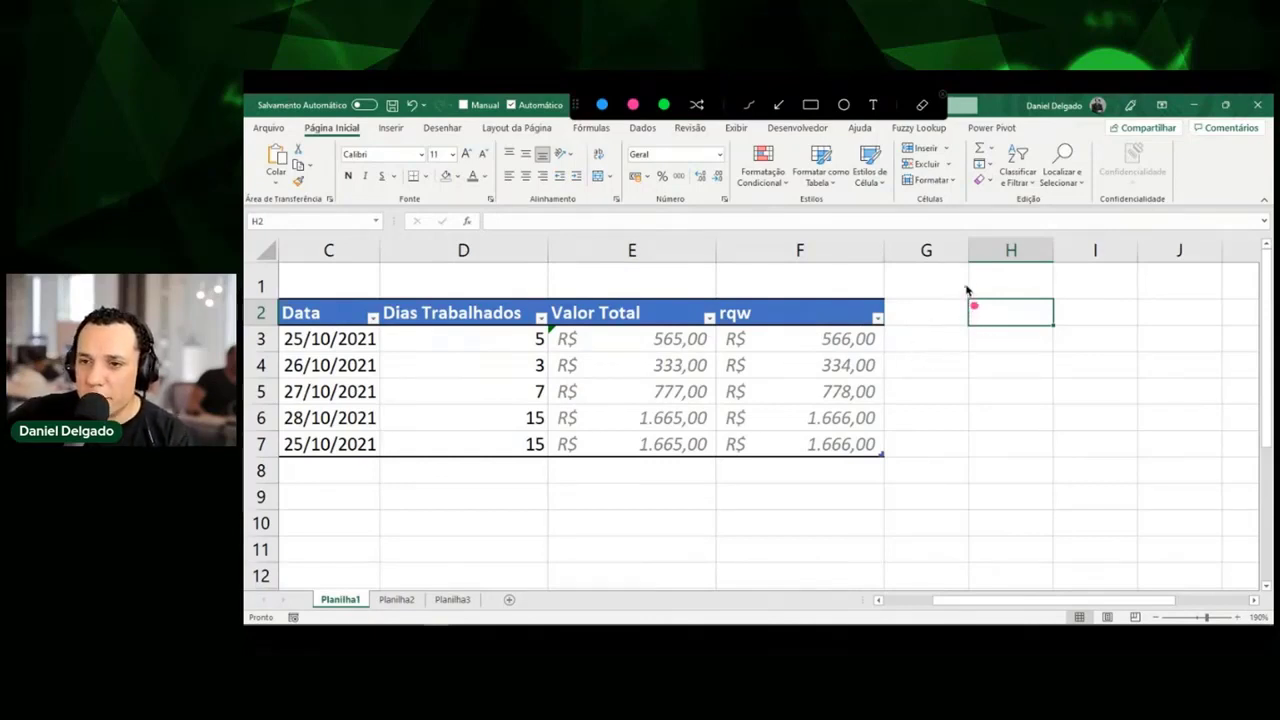
Sketch on-screen annotations around H2 showing where results will spill, then clear them.
mouse_move(966, 288)
left_mouse_down()
mouse_move(960, 362)
mouse_move(1062, 362)
mouse_move(1062, 284)
mouse_move(960, 288)
mouse_move(1020, 313)
mouse_move(1006, 338)
mouse_move(1028, 338)
left_mouse_up()
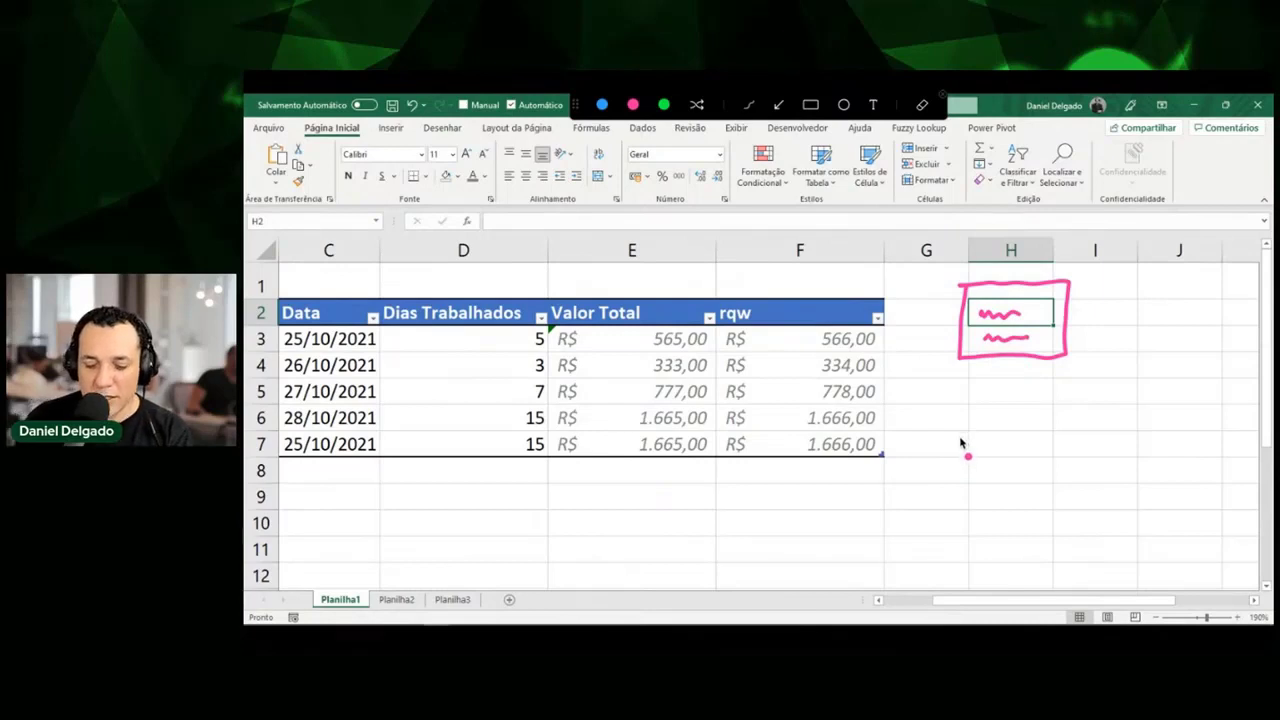
key("Escape")
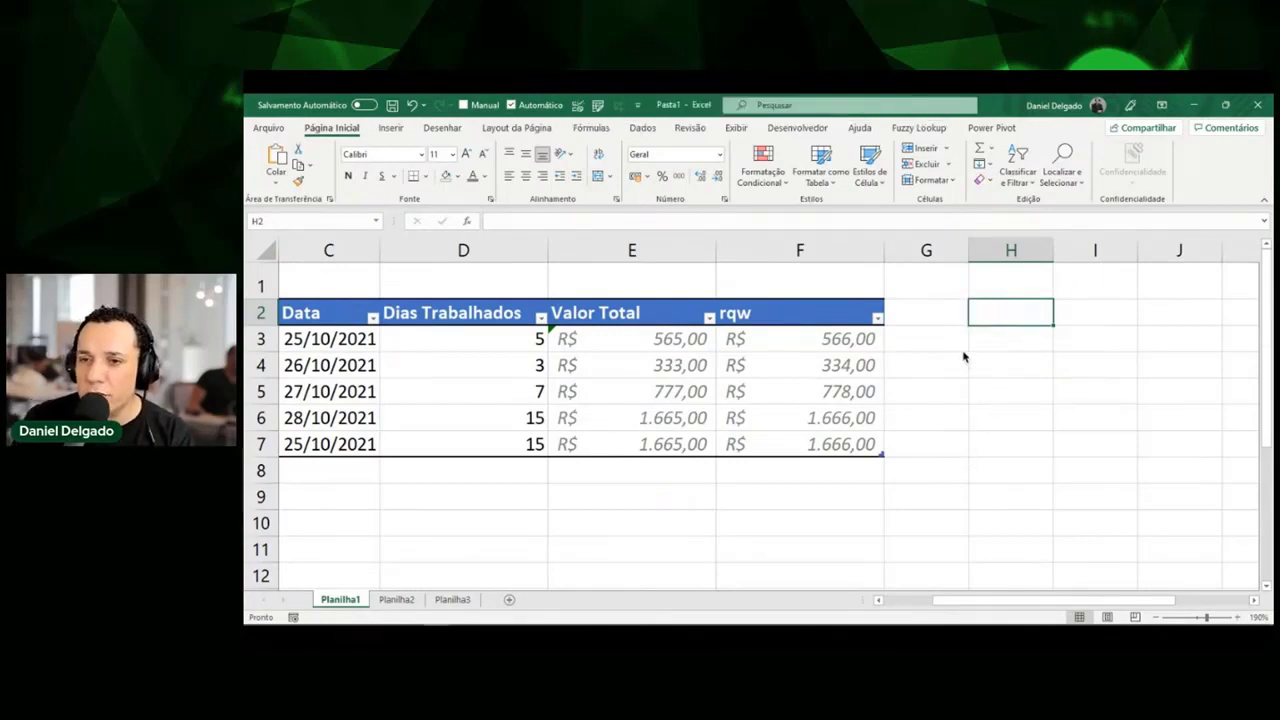
key("ctrl+shift+d")
mouse_move(966, 344)
left_mouse_down()
mouse_move(962, 406)
mouse_move(1108, 411)
mouse_move(1155, 372)
mouse_move(1100, 334)
mouse_move(958, 349)
left_mouse_up()
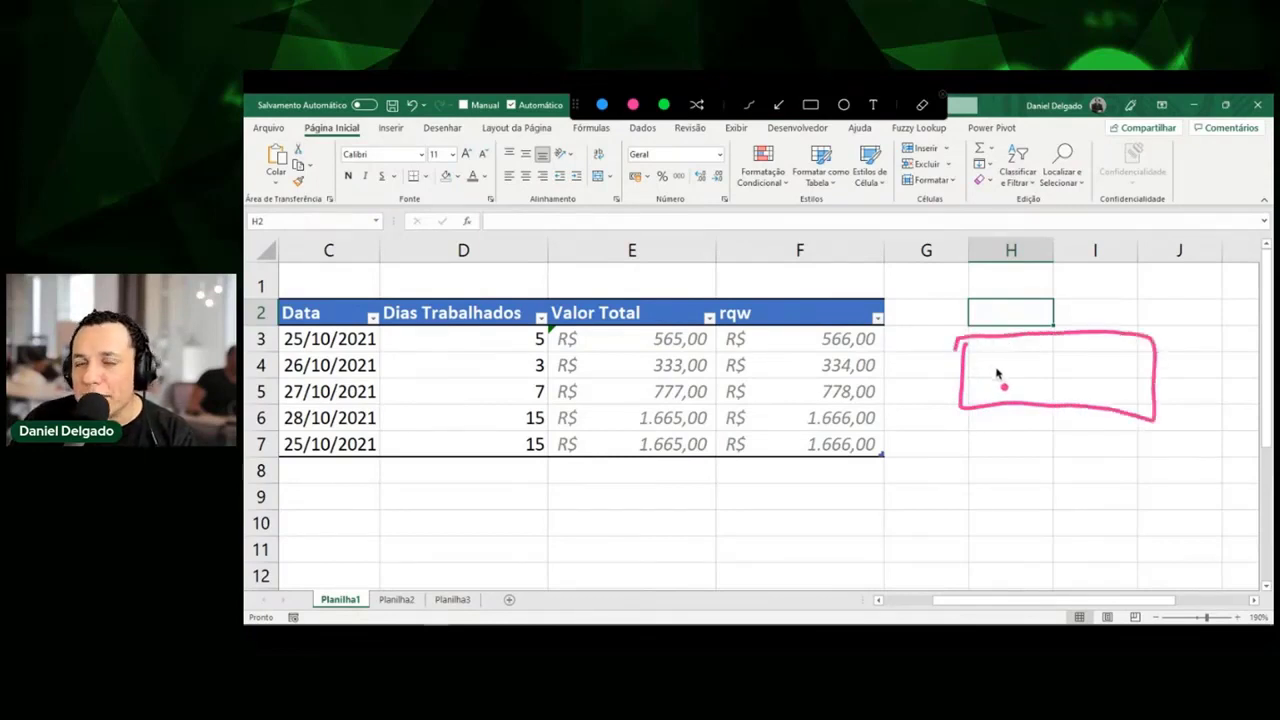
mouse_move(982, 441)
left_mouse_down()
mouse_move(983, 462)
mouse_move(997, 438)
mouse_move(1005, 460)
mouse_move(1030, 450)
mouse_move(1060, 465)
mouse_move(1055, 452)
left_mouse_up()
mouse_move(983, 390)
left_mouse_down()
mouse_move(1012, 348)
mouse_move(978, 398)
left_mouse_up()
mouse_move(1040, 372)
left_mouse_down()
mouse_move(1068, 350)
mouse_move(1050, 388)
mouse_move(1110, 372)
left_mouse_up()
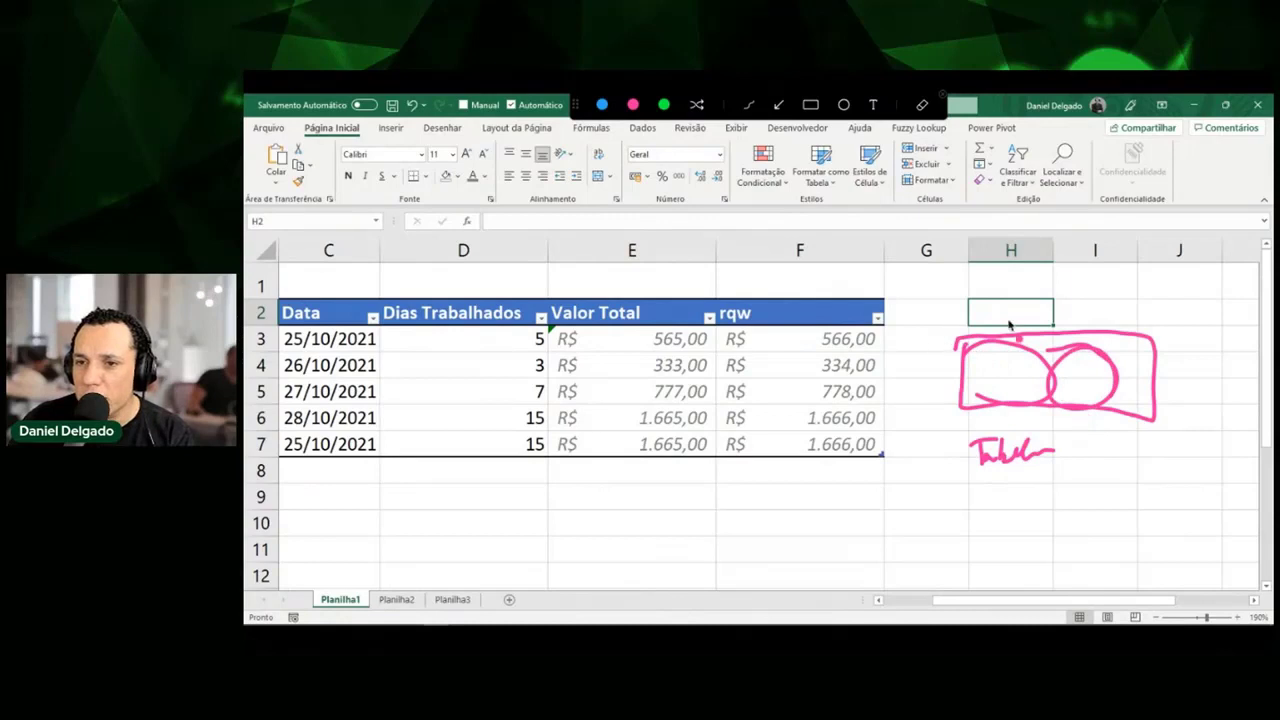
mouse_move(1001, 311)
left_mouse_down()
mouse_move(1002, 324)
mouse_move(1075, 322)
left_mouse_up()
left_click_drag(935, 358, 945, 405)
key("Escape")
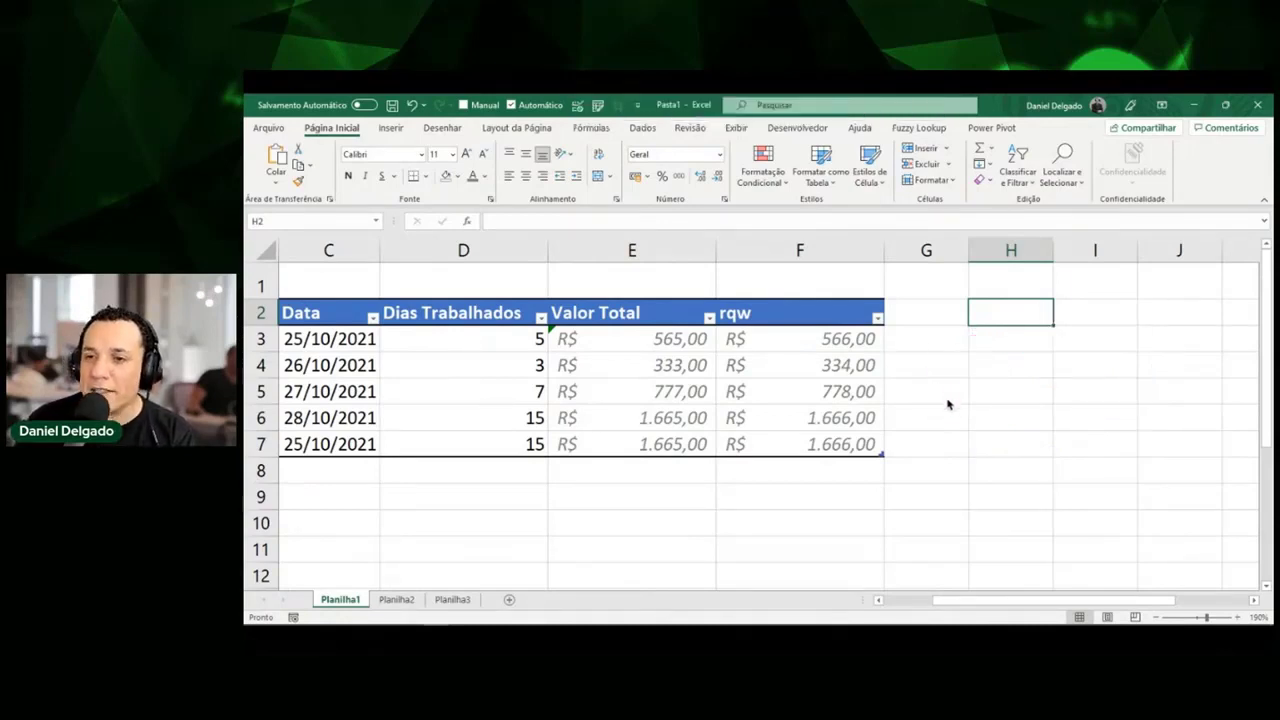
Redraw the spill-area outline below H3 with numbered labels, then hide it.
key("ctrl+2")
mouse_move(966, 345)
left_mouse_down()
mouse_move(951, 409)
mouse_move(971, 443)
mouse_move(1094, 437)
mouse_move(1152, 388)
mouse_move(1068, 337)
mouse_move(963, 346)
mouse_move(1010, 318)
mouse_move(1114, 321)
left_mouse_up()
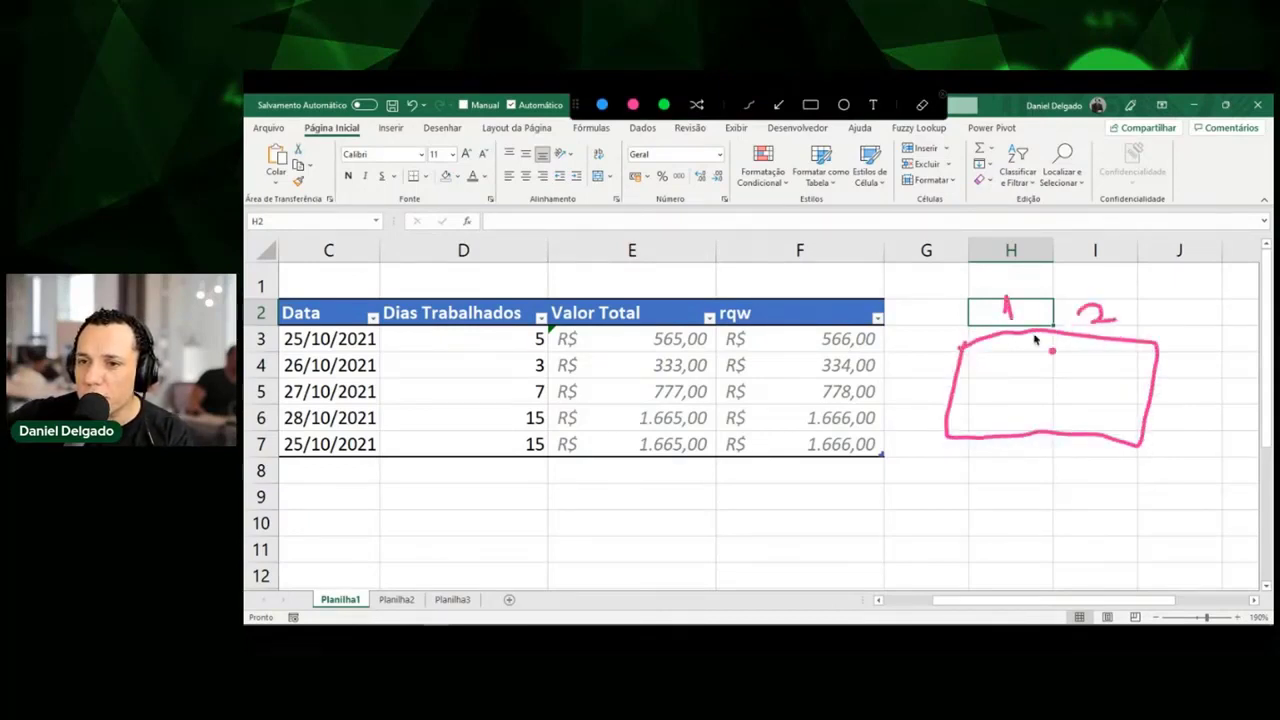
mouse_move(925, 360)
left_mouse_down()
mouse_move(920, 405)
mouse_move(932, 402)
mouse_move(916, 432)
left_mouse_up()
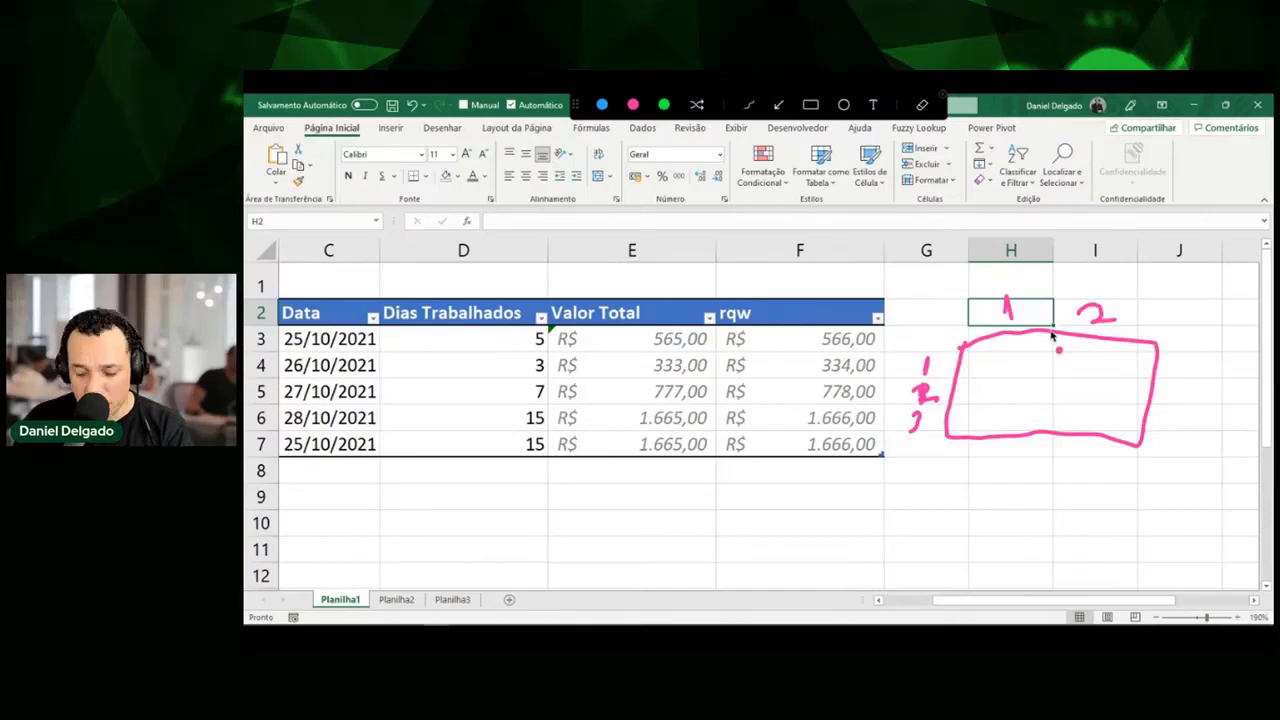
key("Escape")
Delete the ink line drawn from H3 to row 7 and select an empty column H cell.
left_click_drag(969, 343, 951, 467)
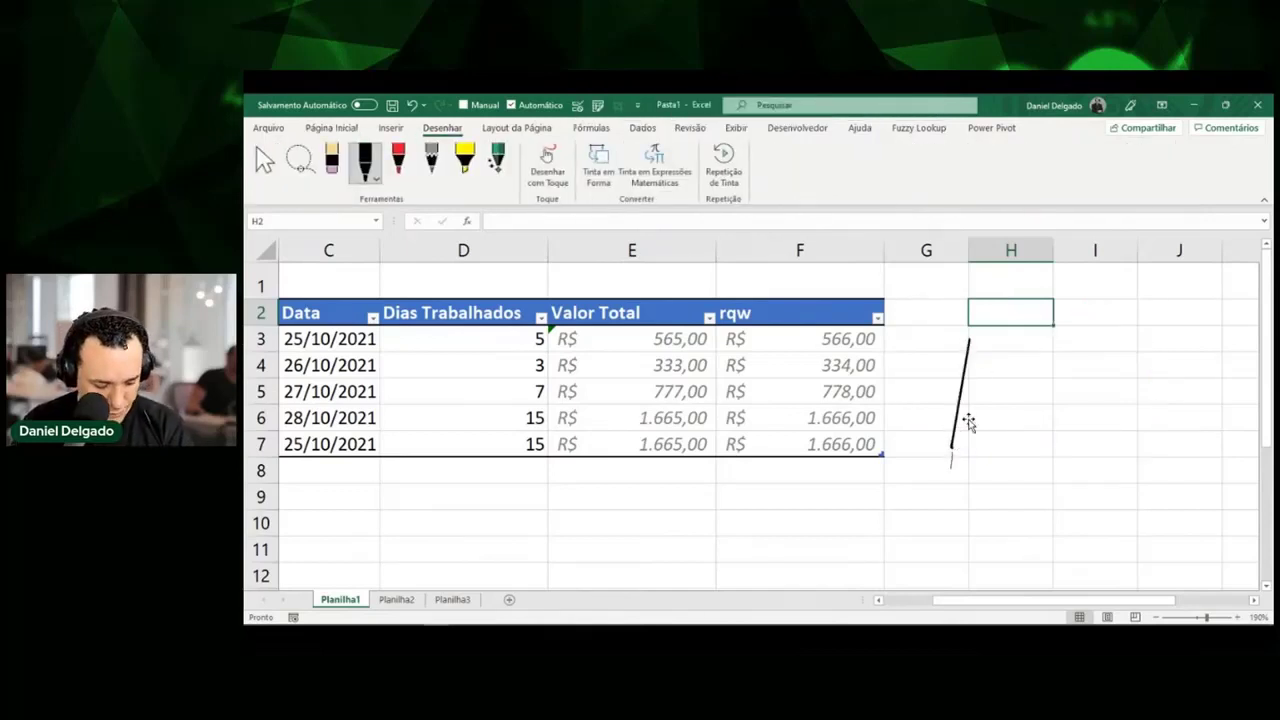
key("ctrl+z")
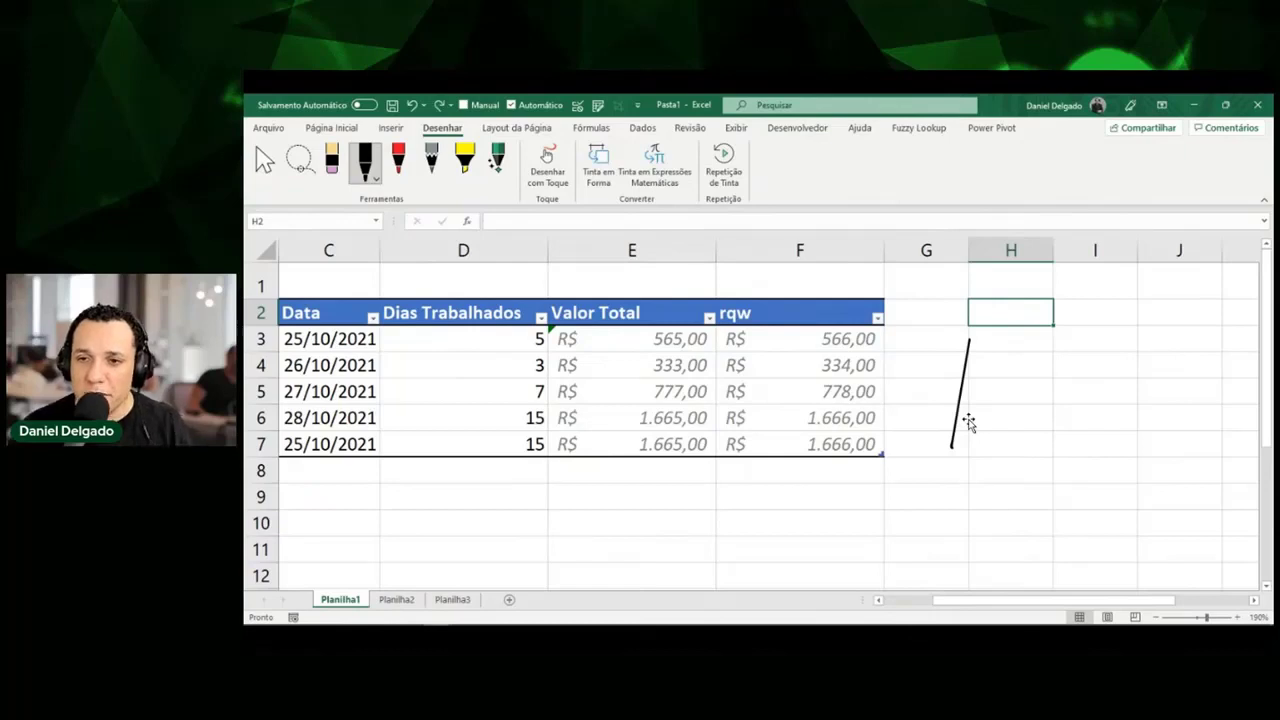
left_click(960, 414)
key("Delete")
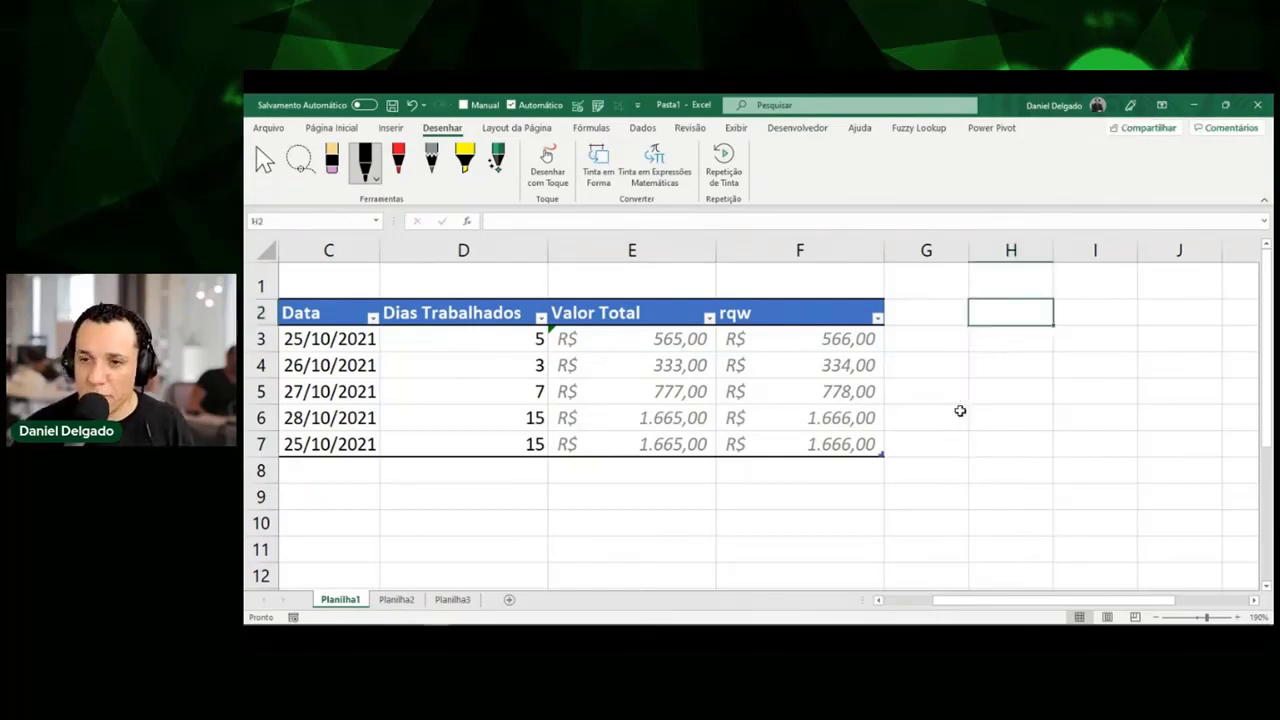
left_click(1010, 360)
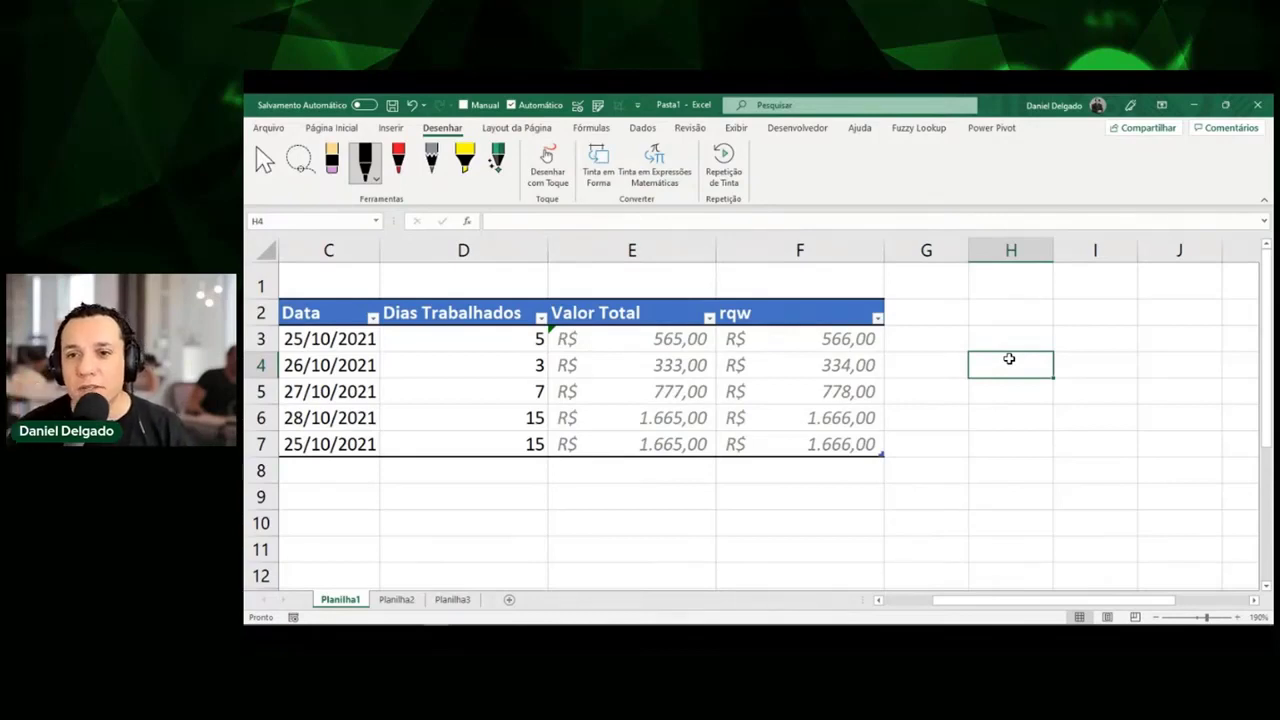
Start a PROCV formula in H3, abandon it, and enter the value 1 instead.
key("Up")
type("=")
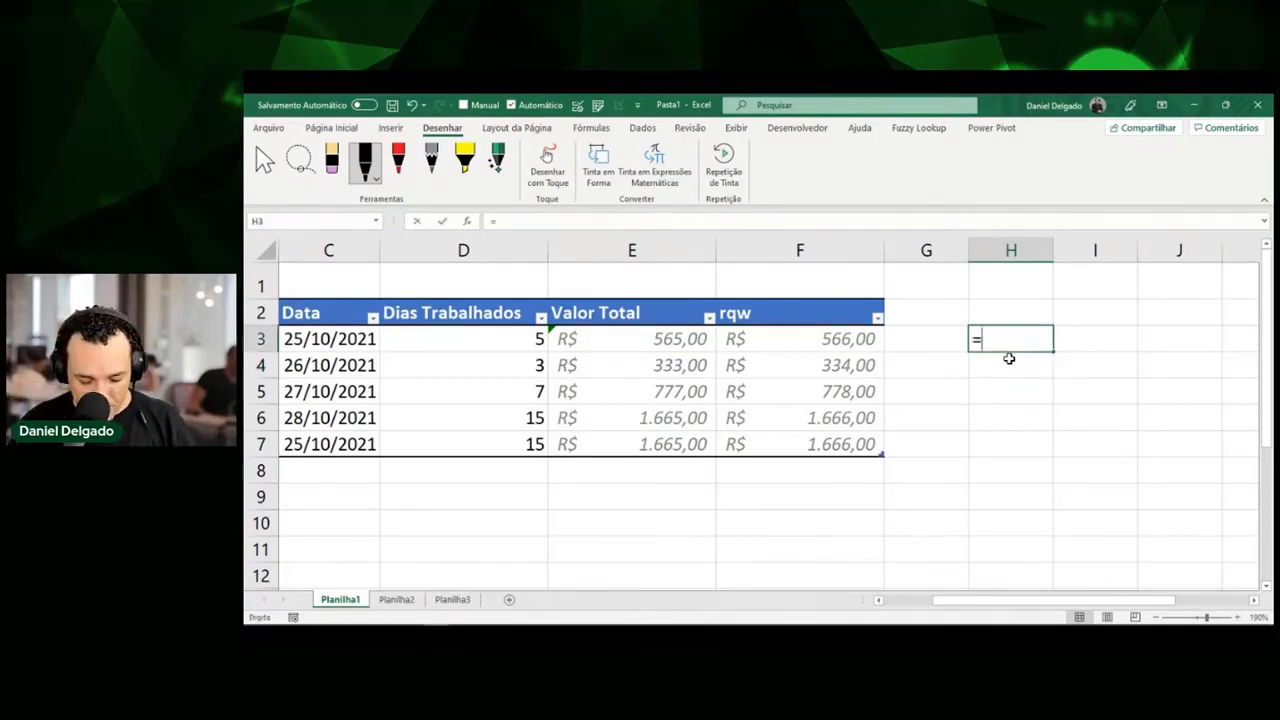
type("procv")
key("BackSpace")
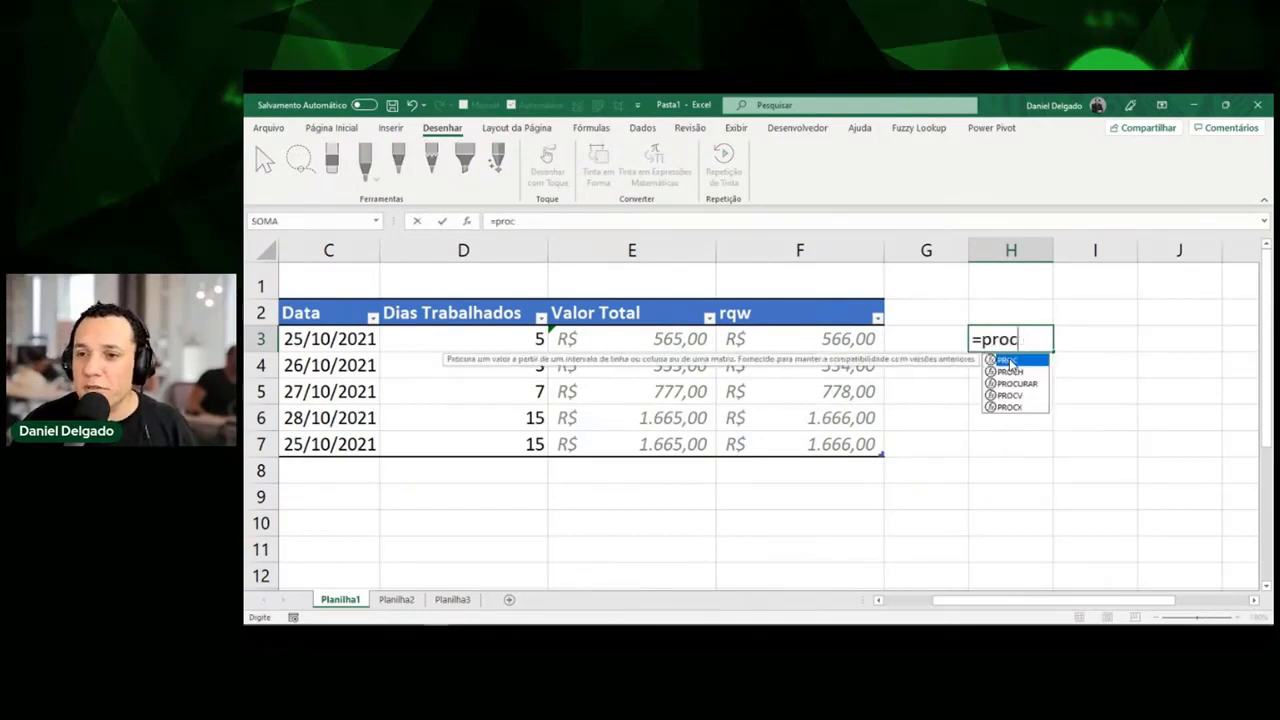
type("c")
key("BackSpace")
type("c")
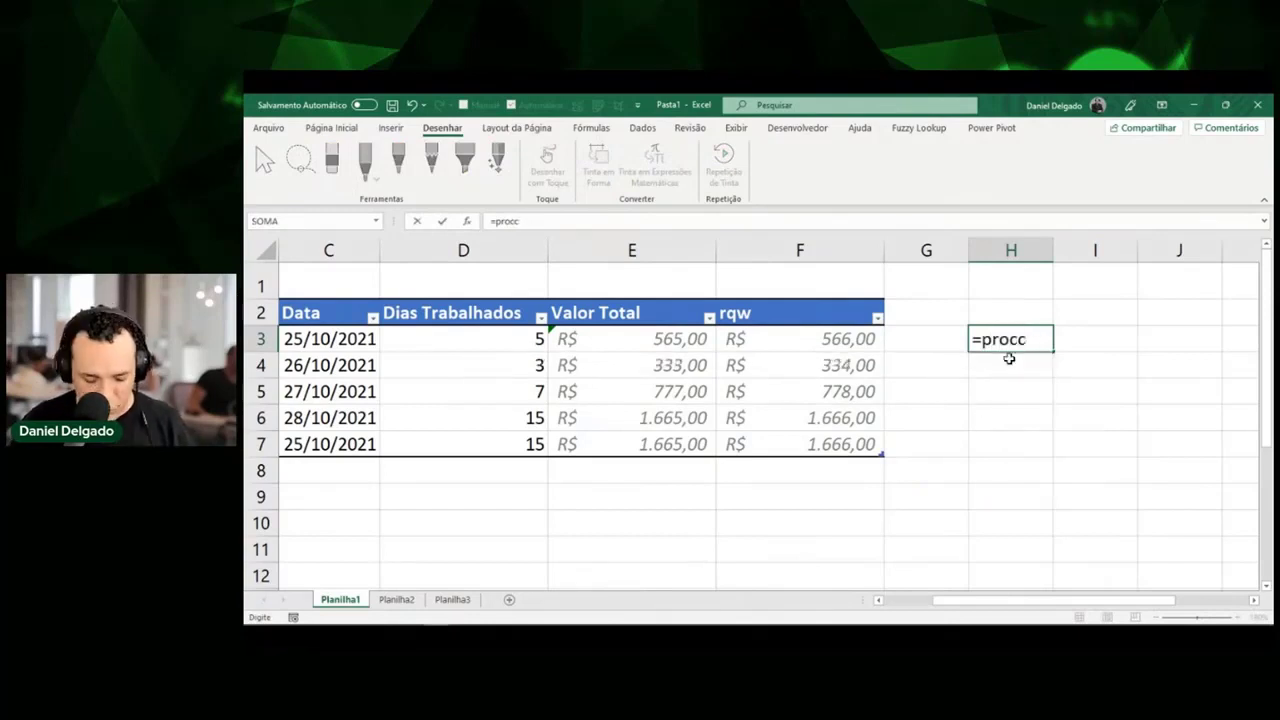
key("BackSpace")
type("v")
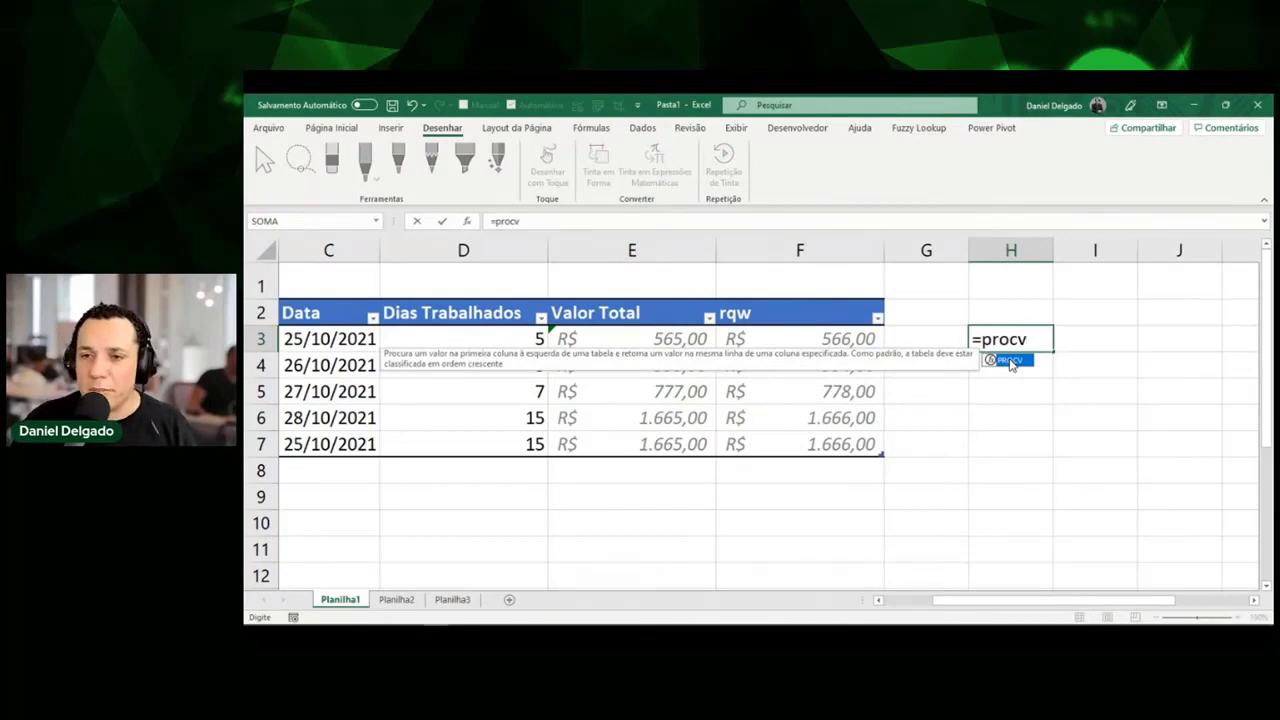
key("Escape")
key("Escape")
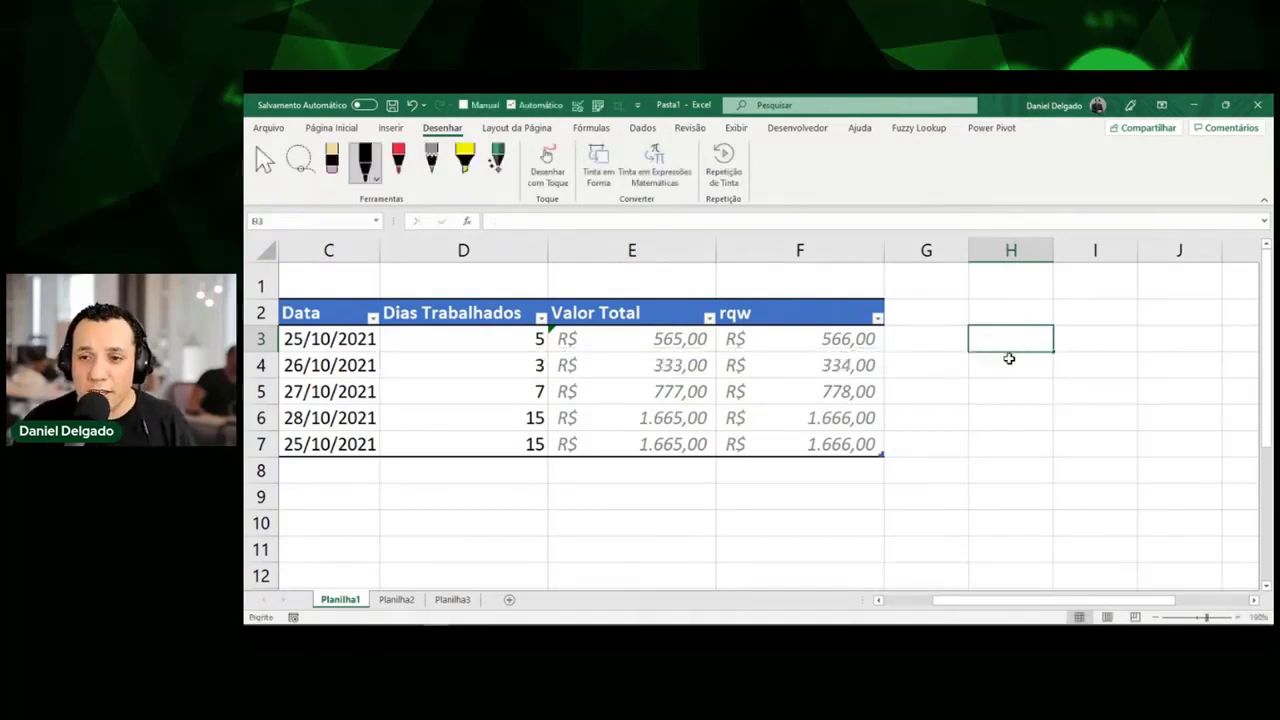
type("1")
key("Return")
key("Up")
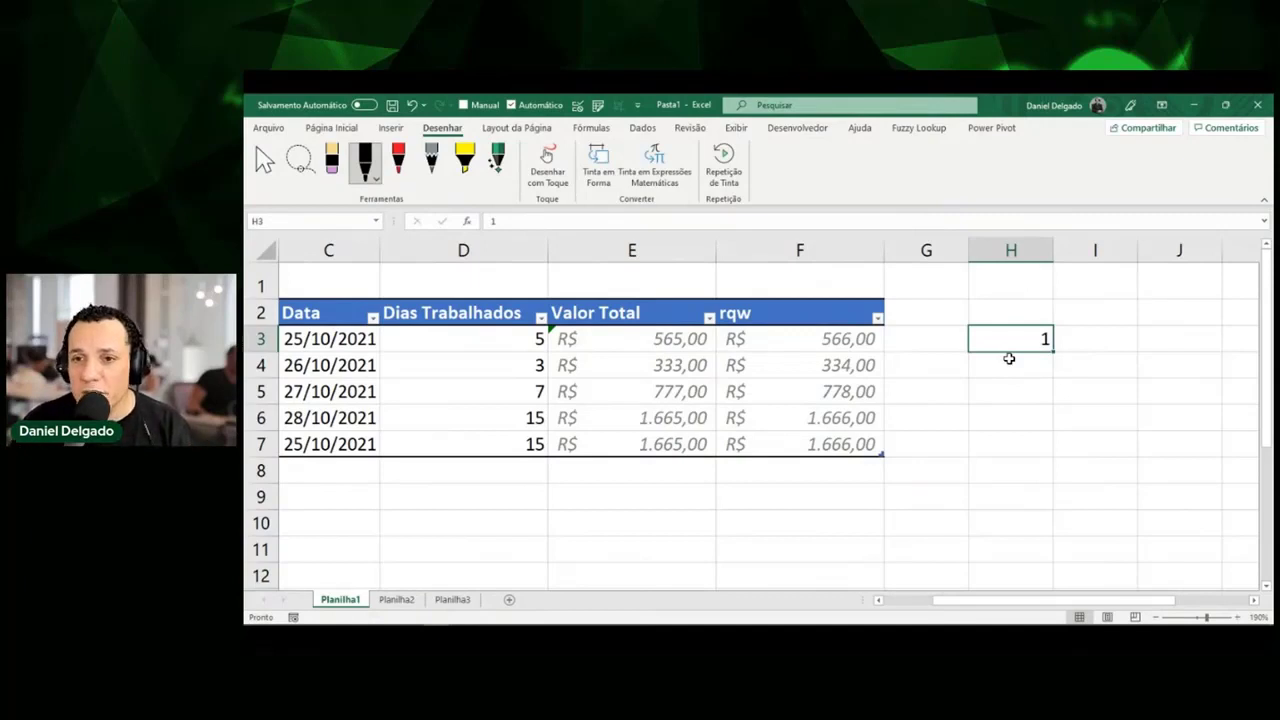
type("=SE(")
key("Left")
key("Left")
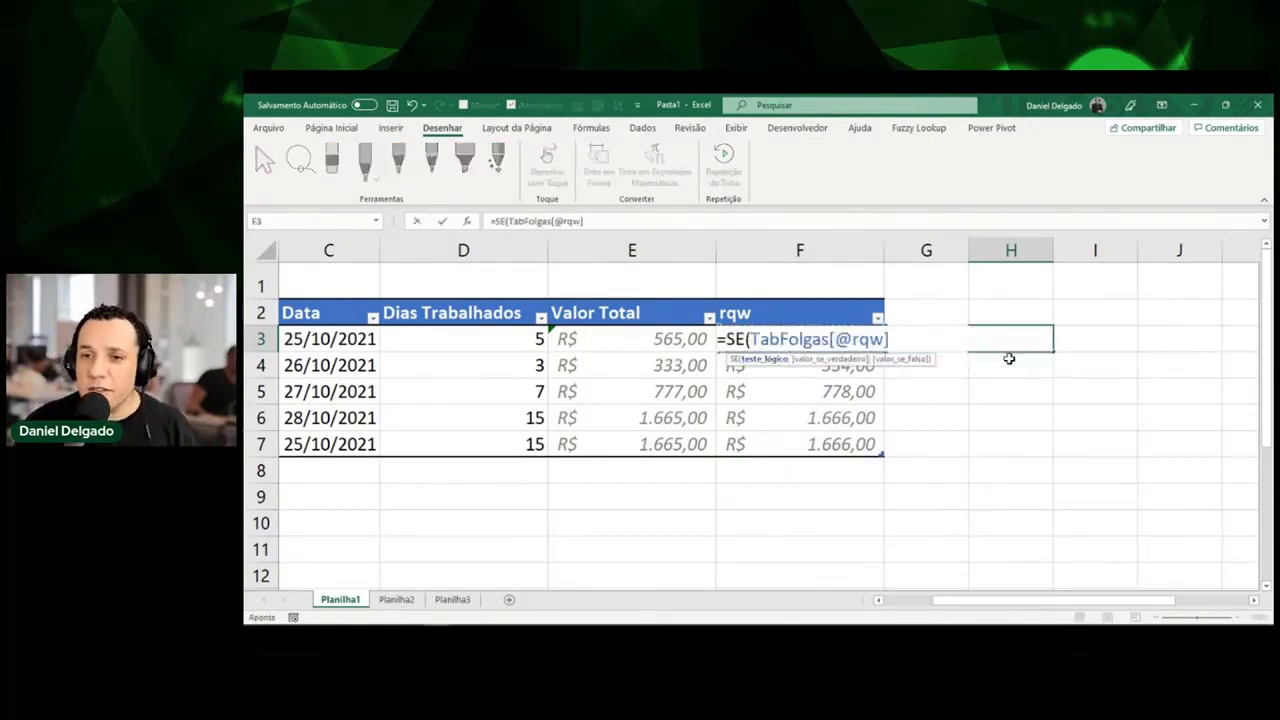
type(">1")
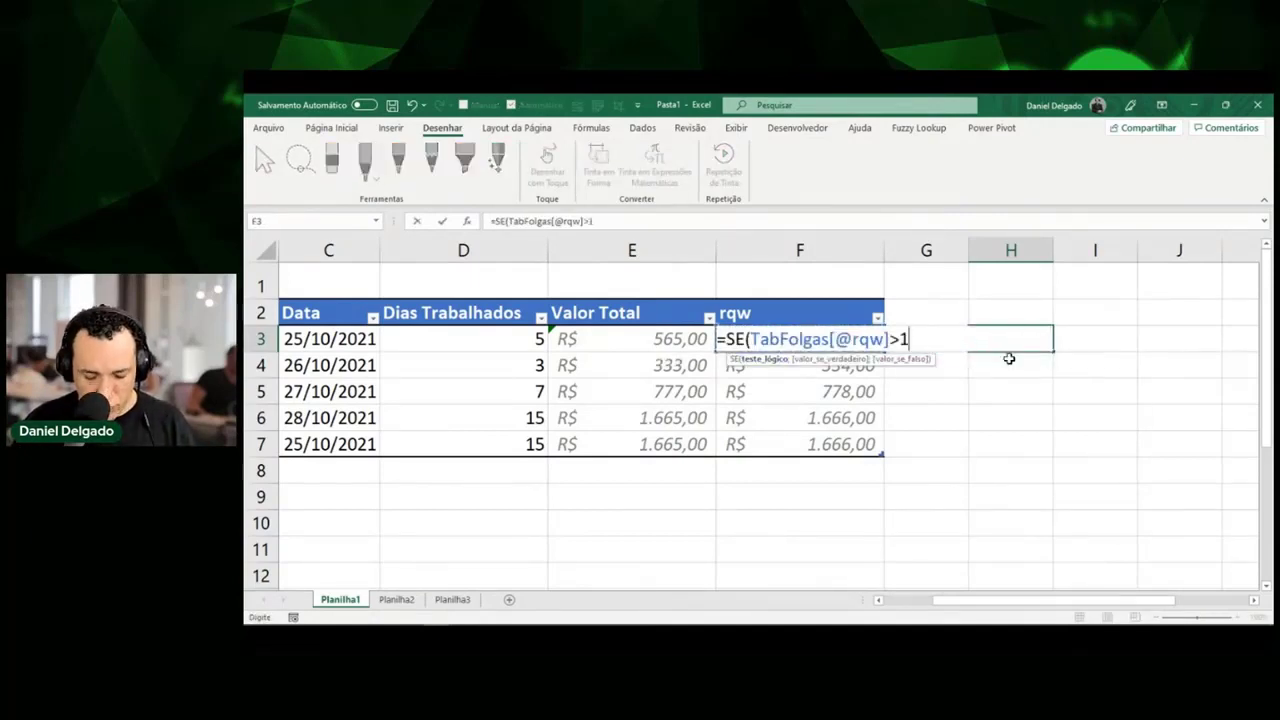
type(";1;0")
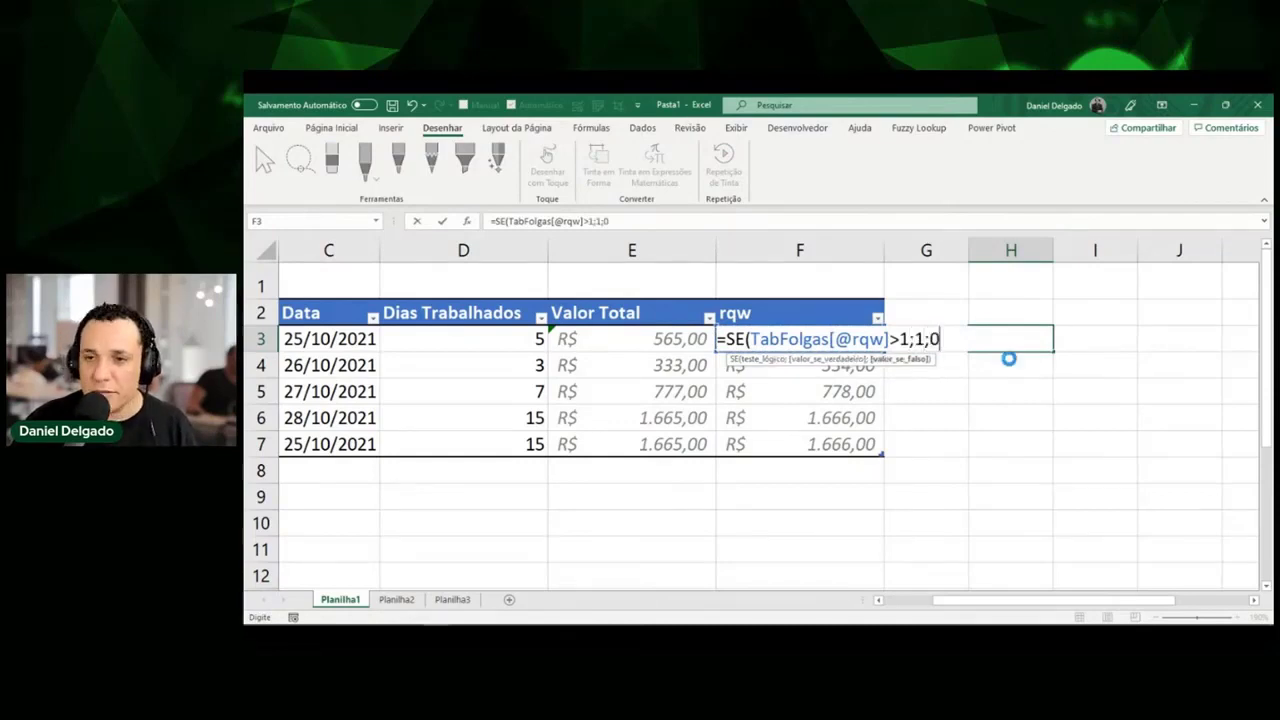
key("Return")
key("Up")
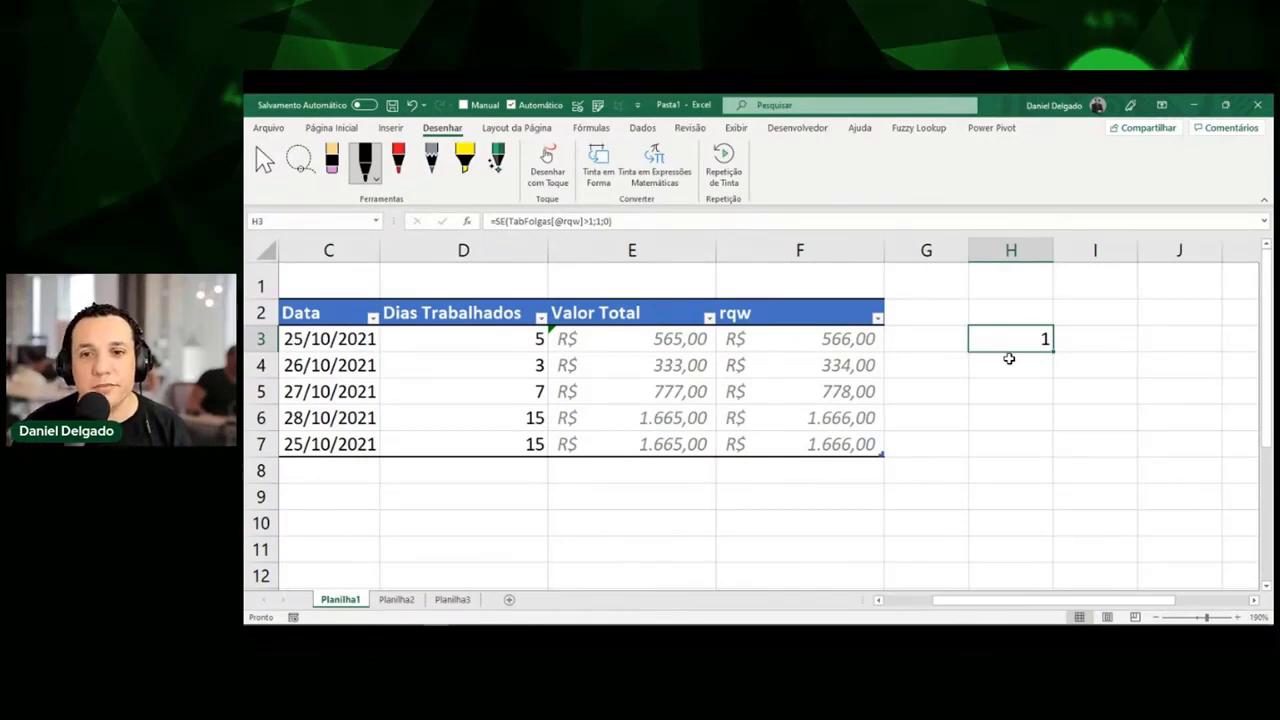
key("Left")
key("Left")
key("Left")
key("Left")
key("Left")
key("Left")
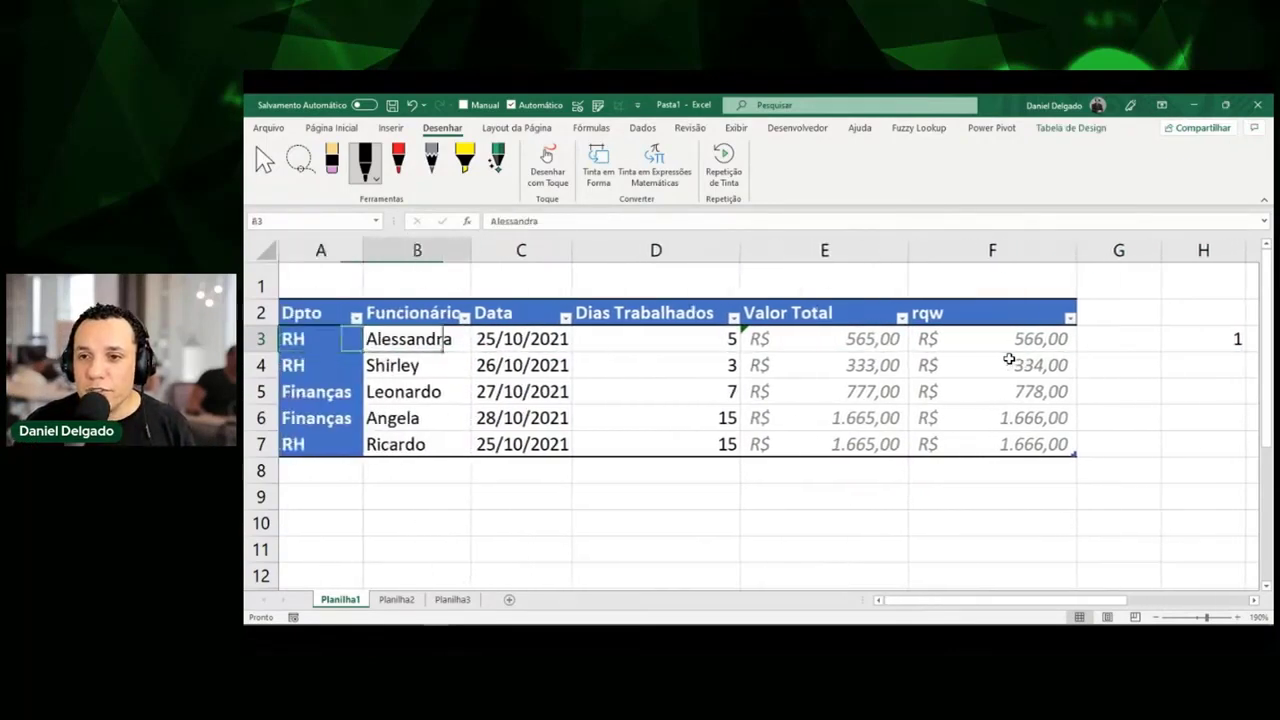
Delete the SE test formula from H3.
key("Right")
key("Right")
key("Right")
key("Right")
key("Right")
key("Right")
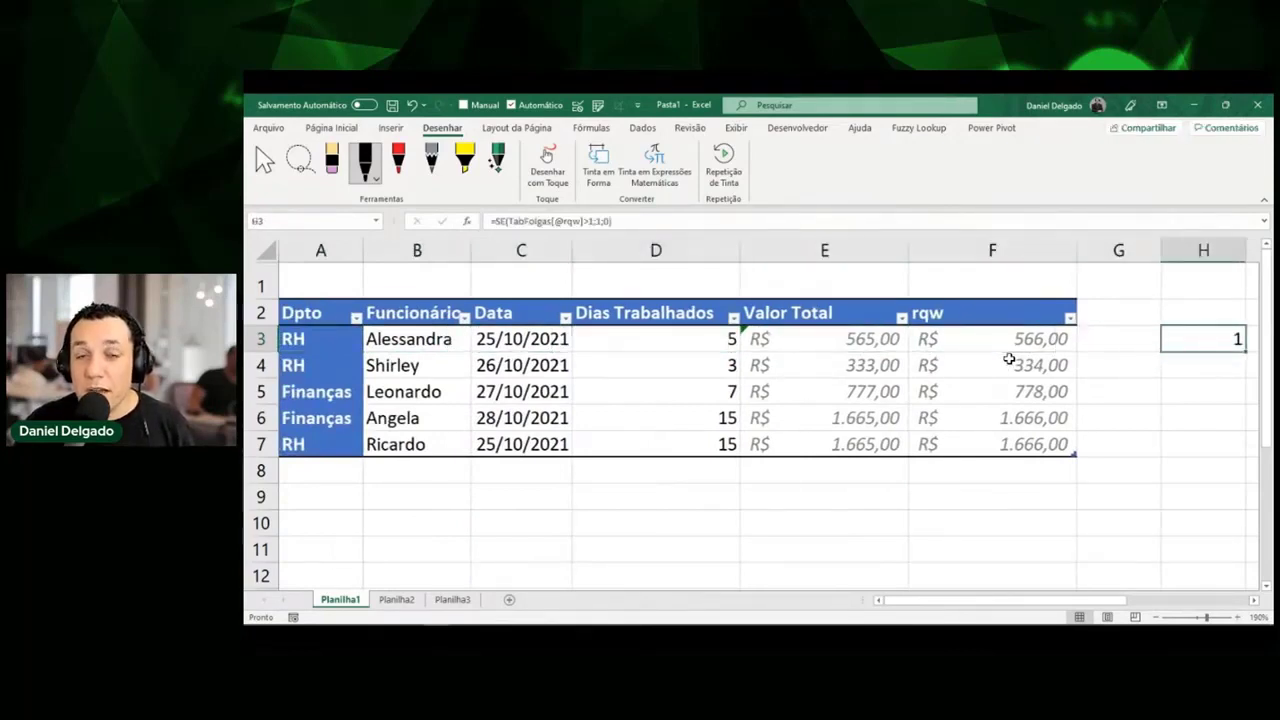
key("Delete")
key("Up")
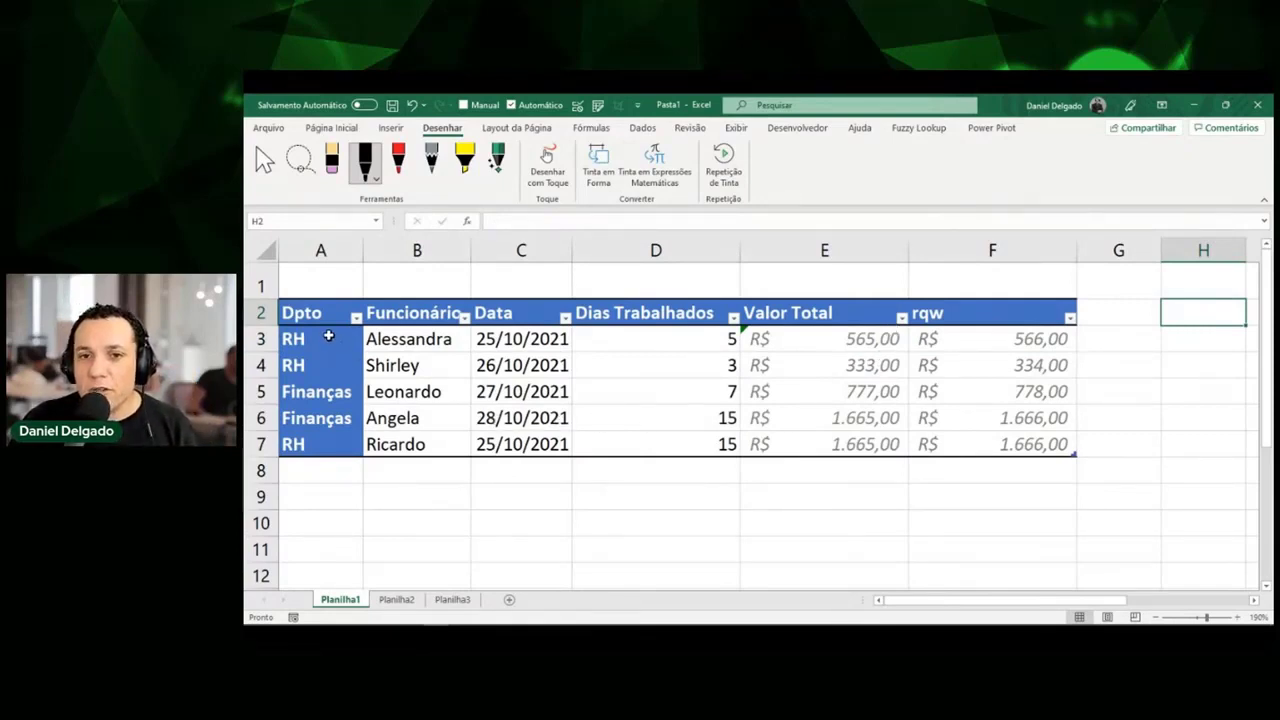
Review the RH department in A3 and employees Alessandra, Shirley and Ricardo in column B.
left_click(325, 337)
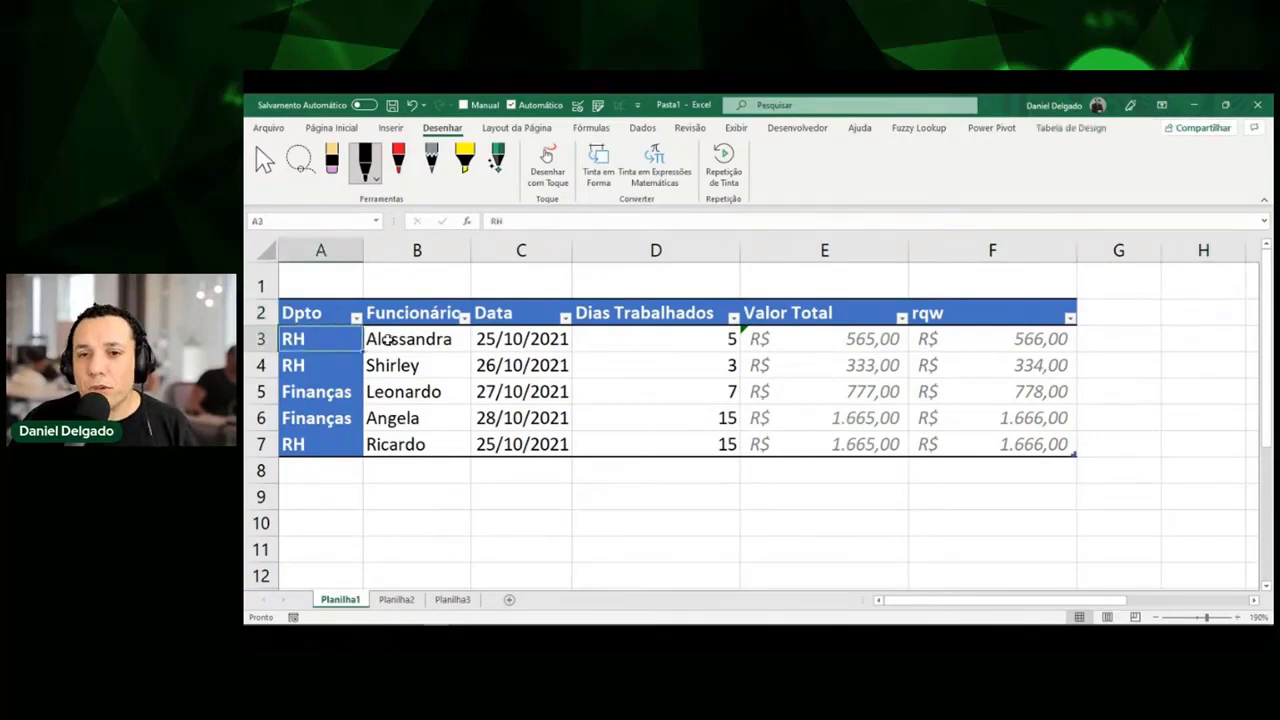
left_click_drag(386, 340, 398, 456)
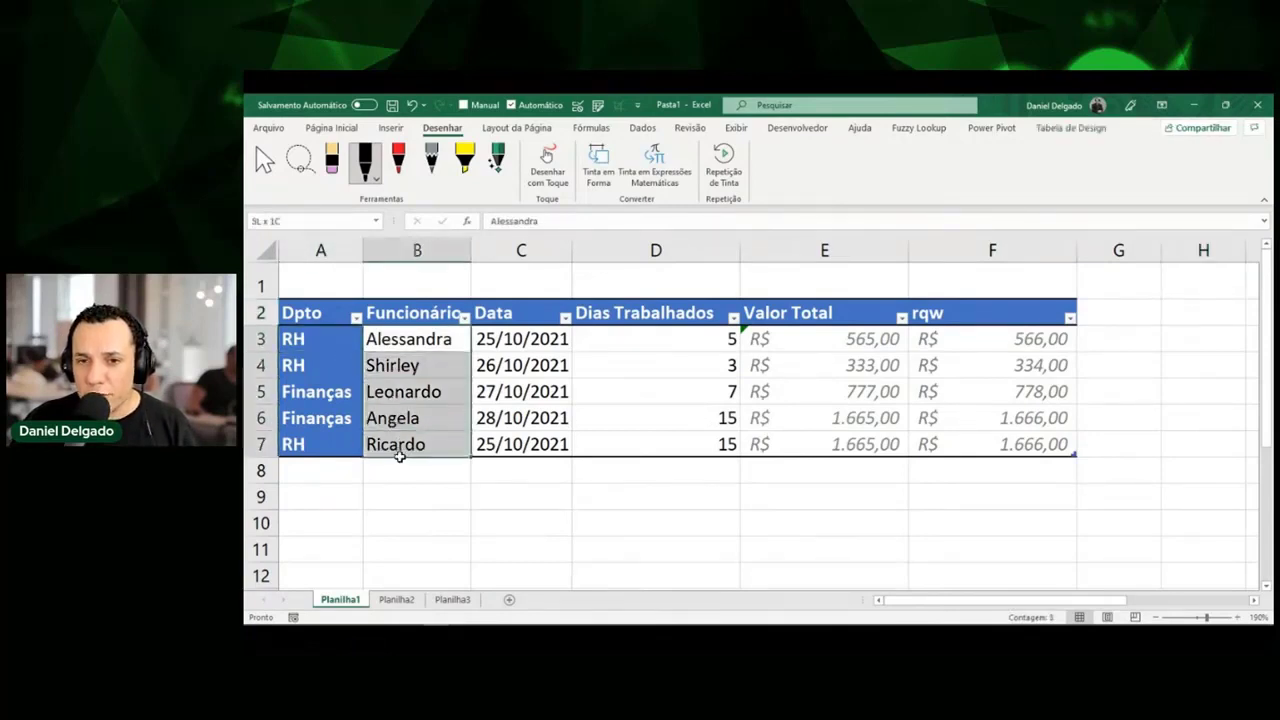
left_click(311, 345)
left_click(391, 343)
left_click(392, 367)
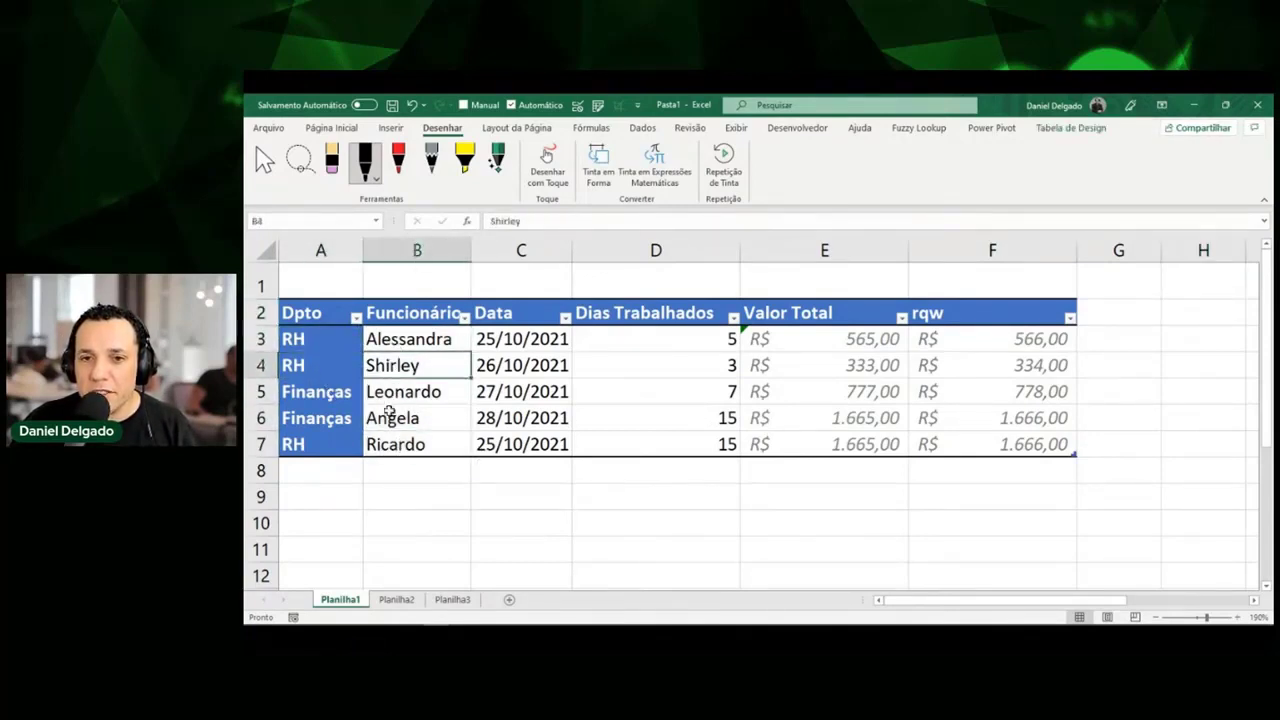
left_click(401, 443)
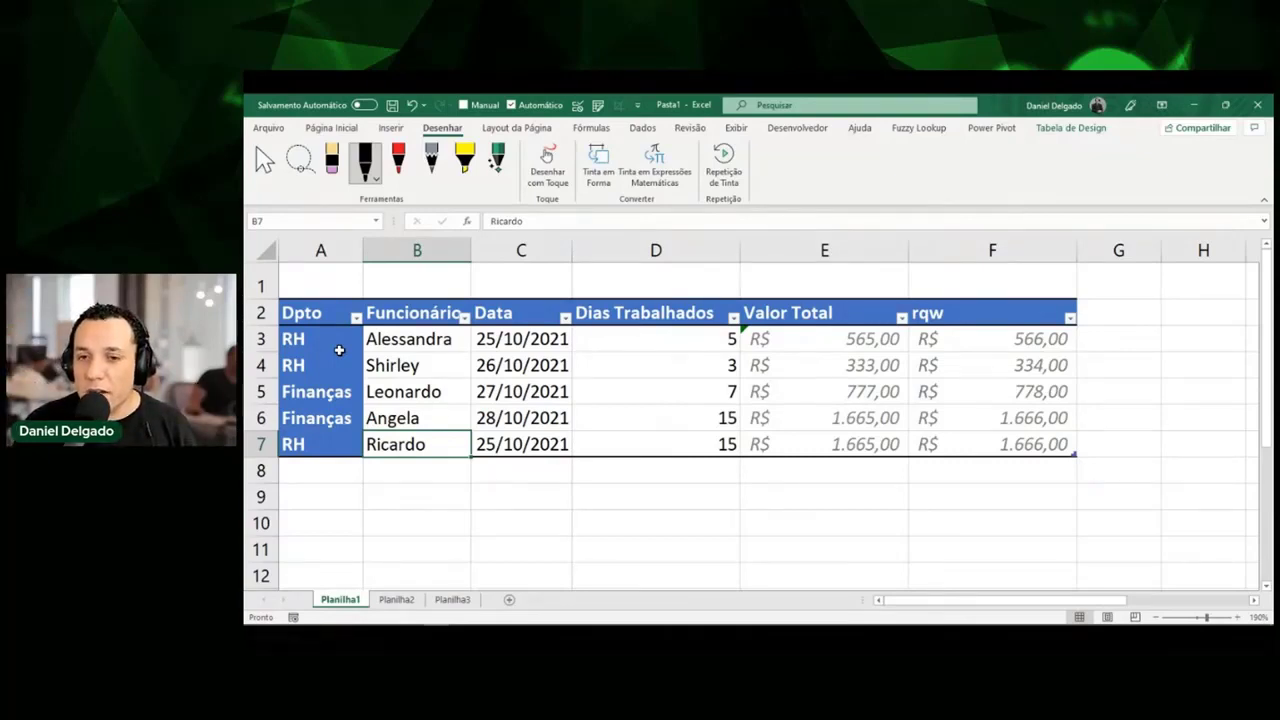
Add the heading FILTRO in H1 above the formula cell.
key("Up")
key("Up")
key("Up")
key("Right")
key("Right")
key("Right")
key("Right")
key("Right")
key("Right")
key("Up")
key("Up")
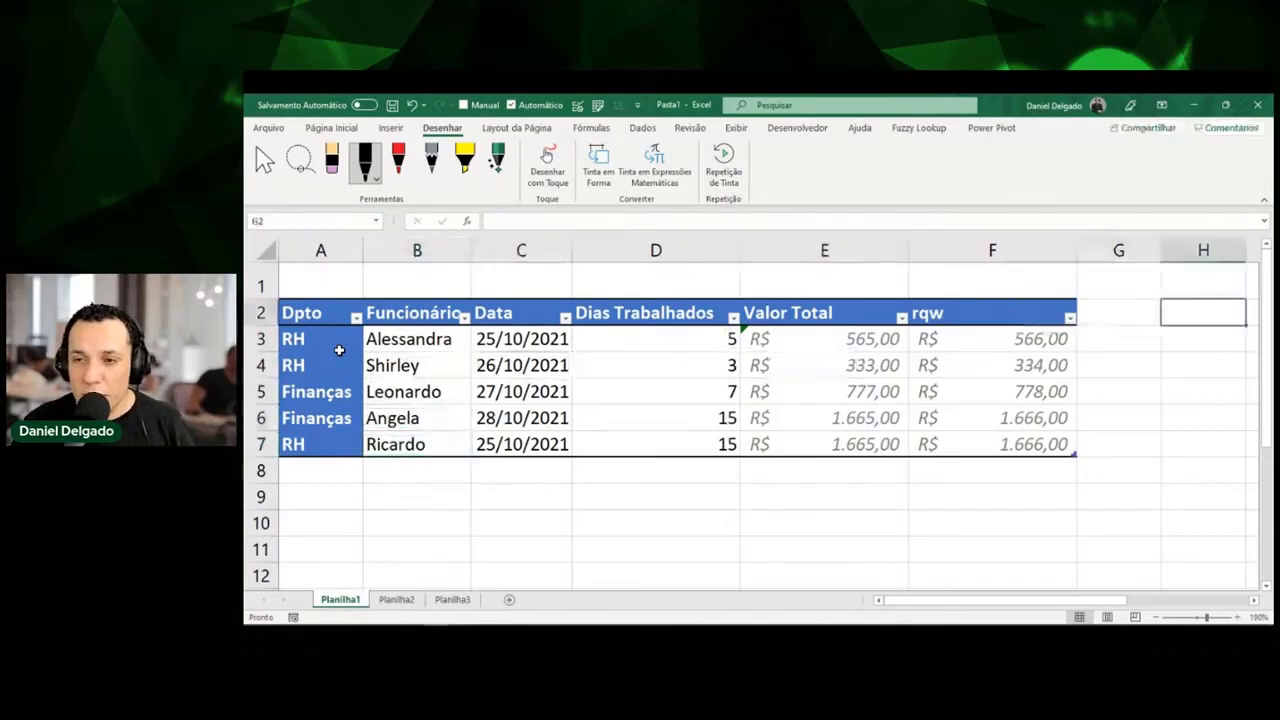
key("Up")
type("FILTRO")
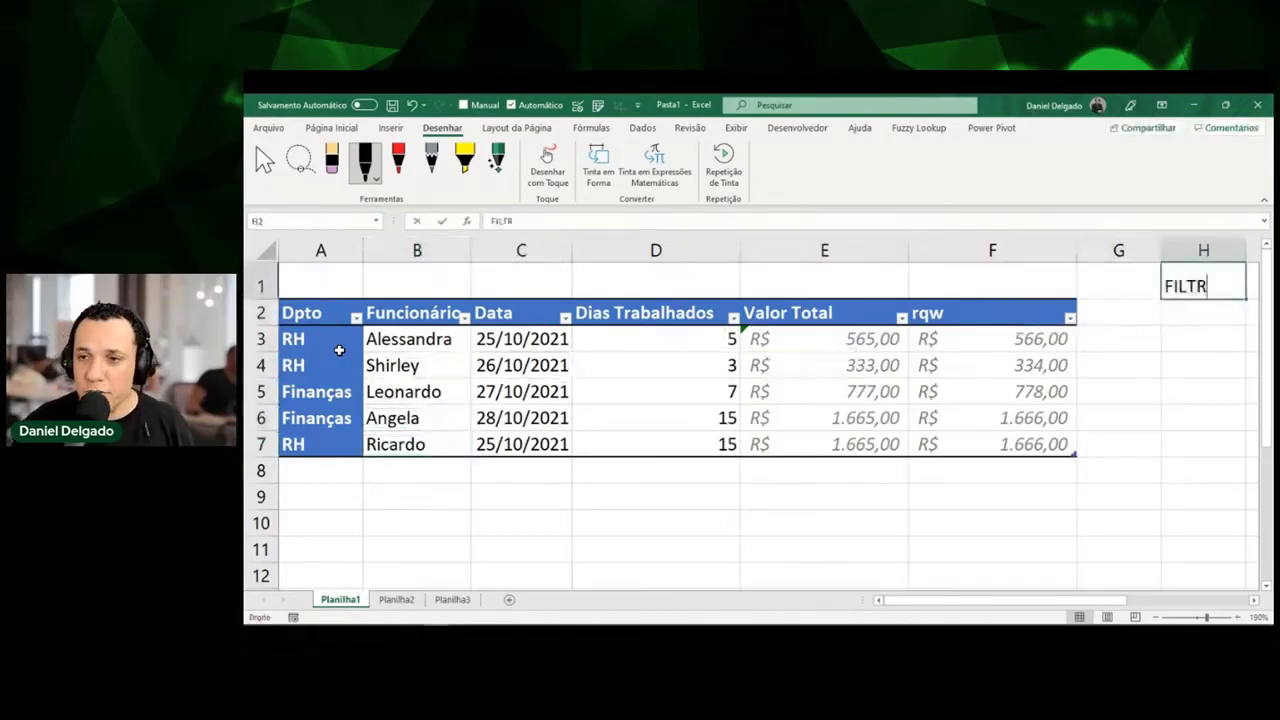
key("Return")
Enter =FILTRO(TabFolgas[Funcionário];TabFolgas[Dpto]="rh") in H2 to list RH employees.
type("=FIL")
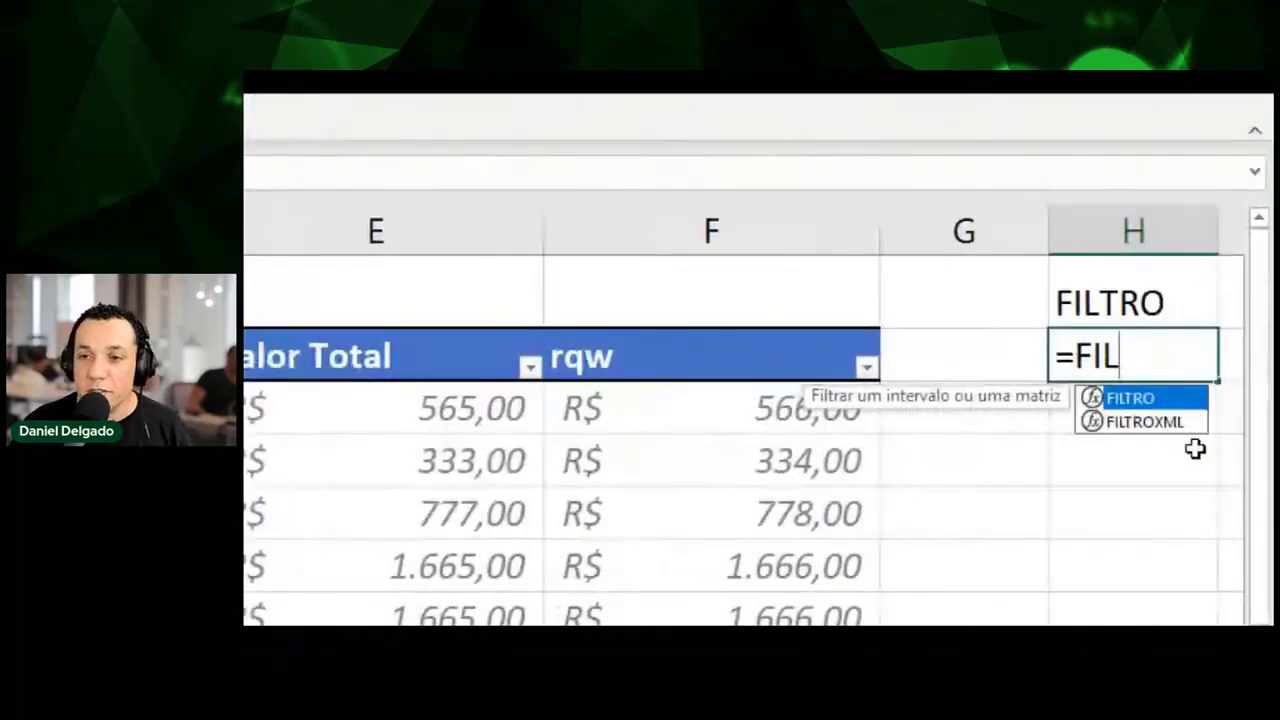
key("Tab")
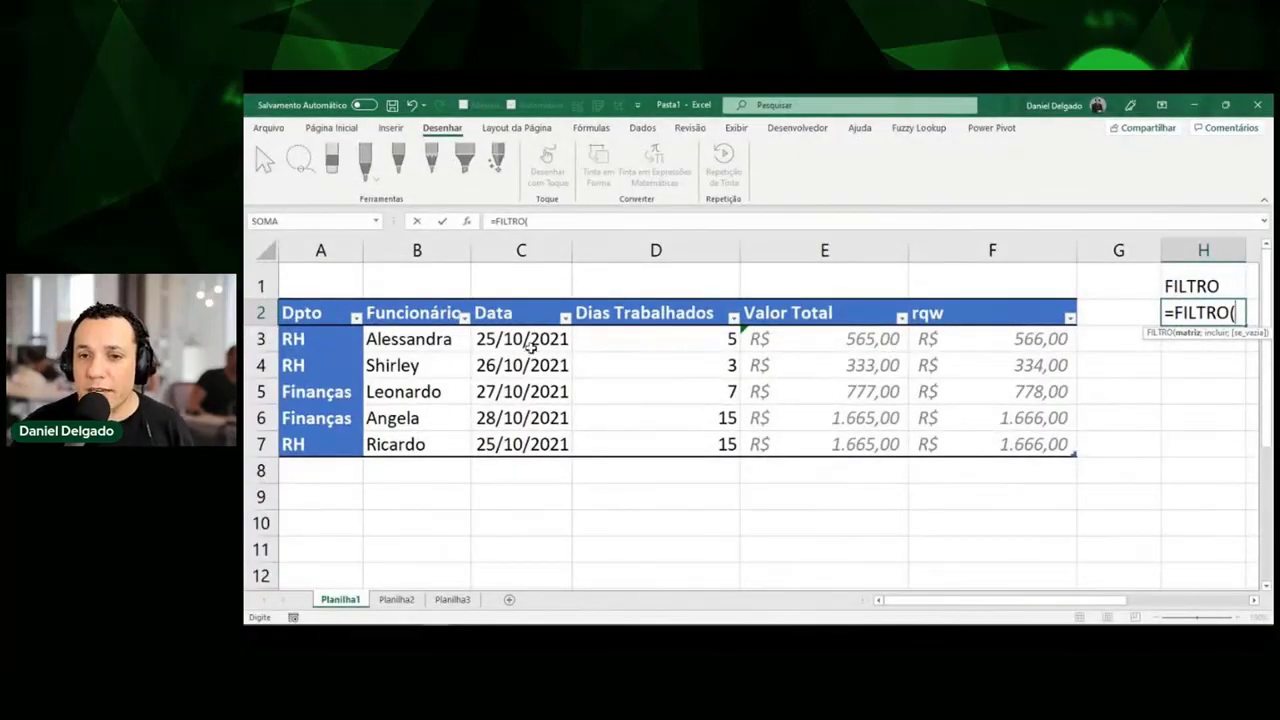
left_click_drag(446, 341, 438, 437)
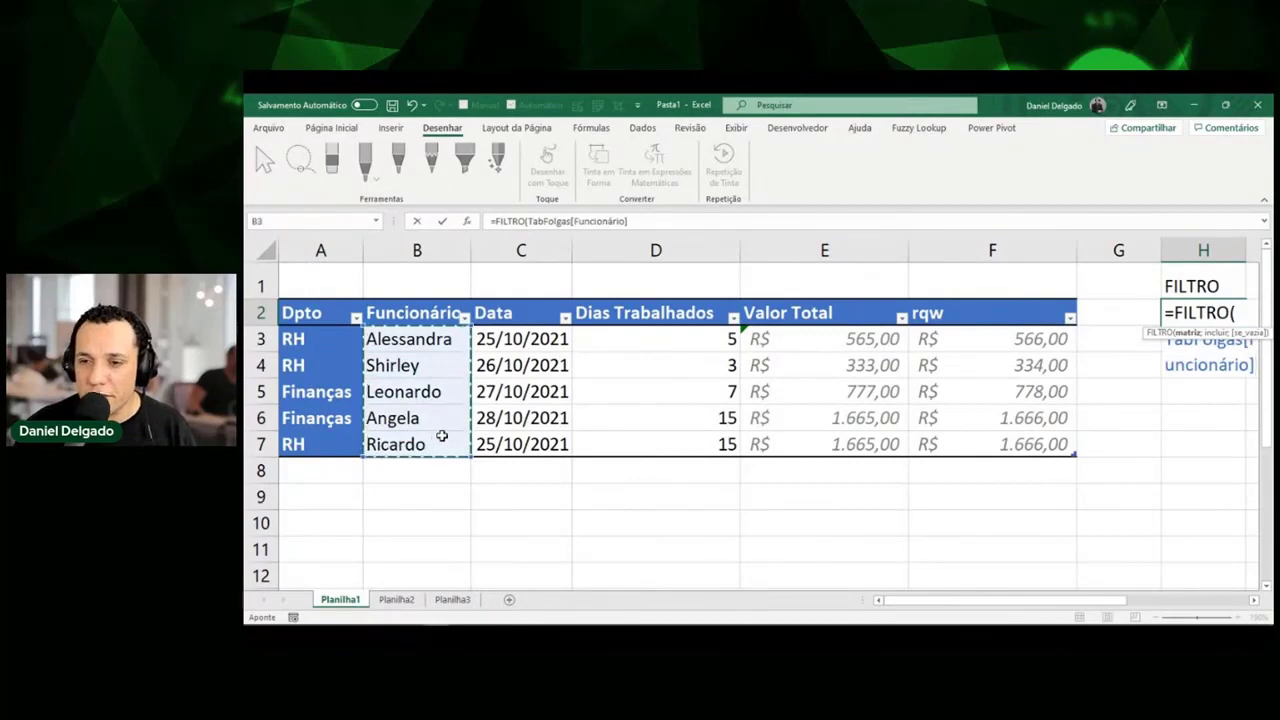
type(";")
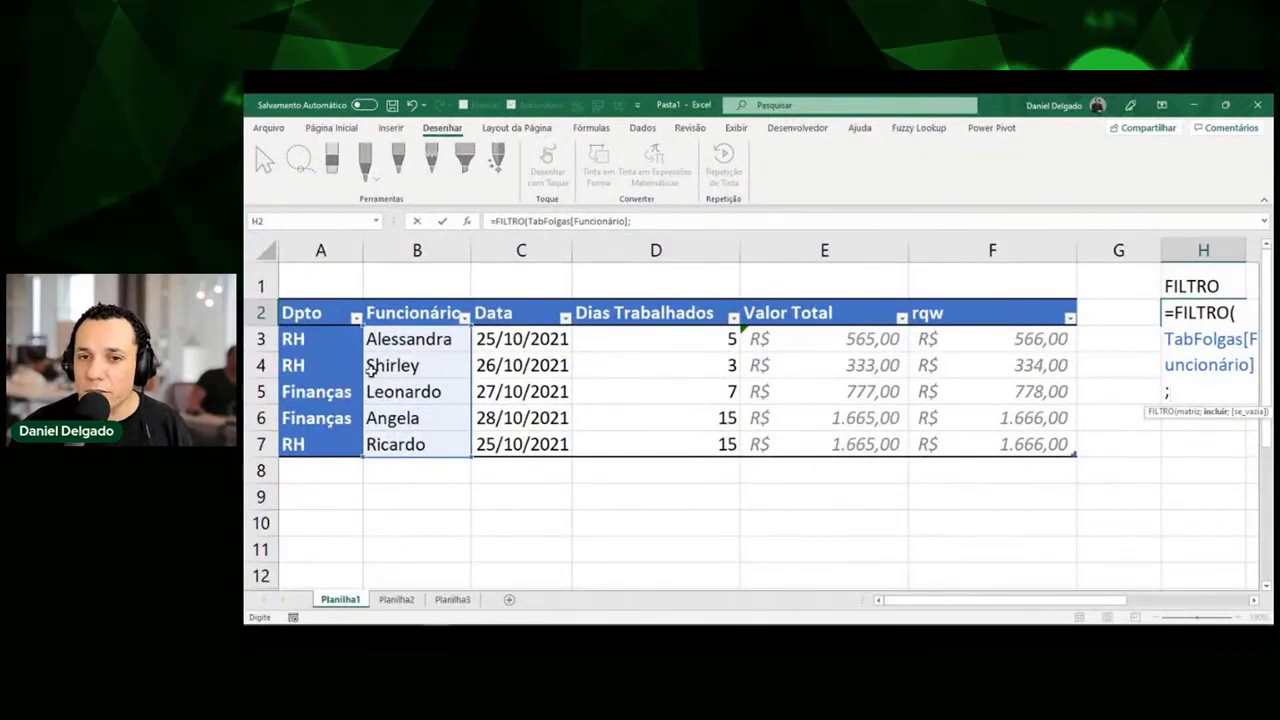
left_click_drag(309, 341, 305, 444)
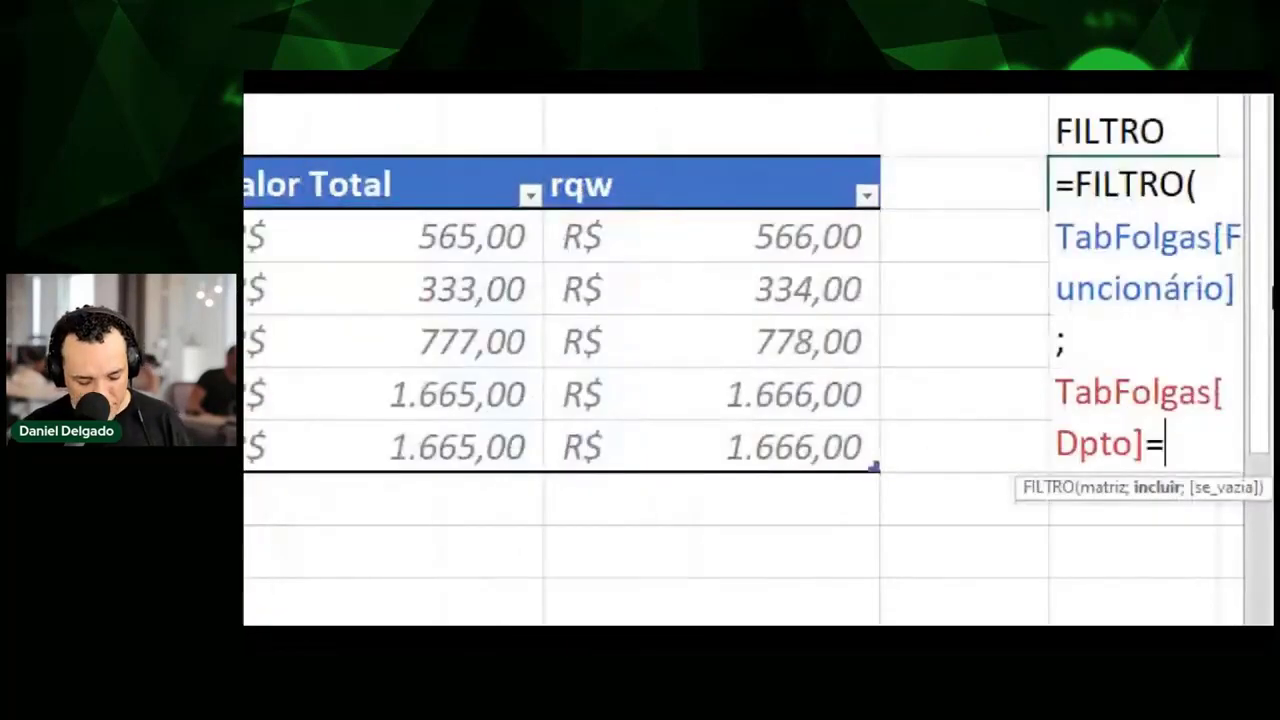
type("\"")
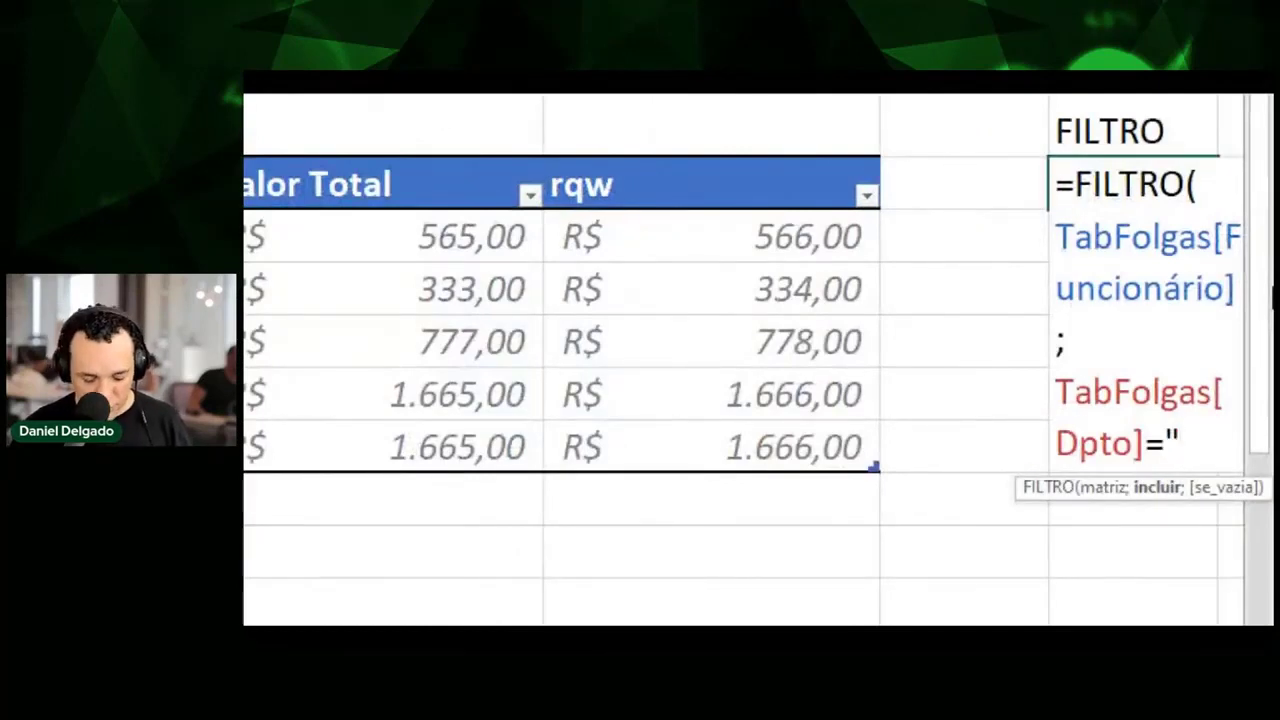
type("r")
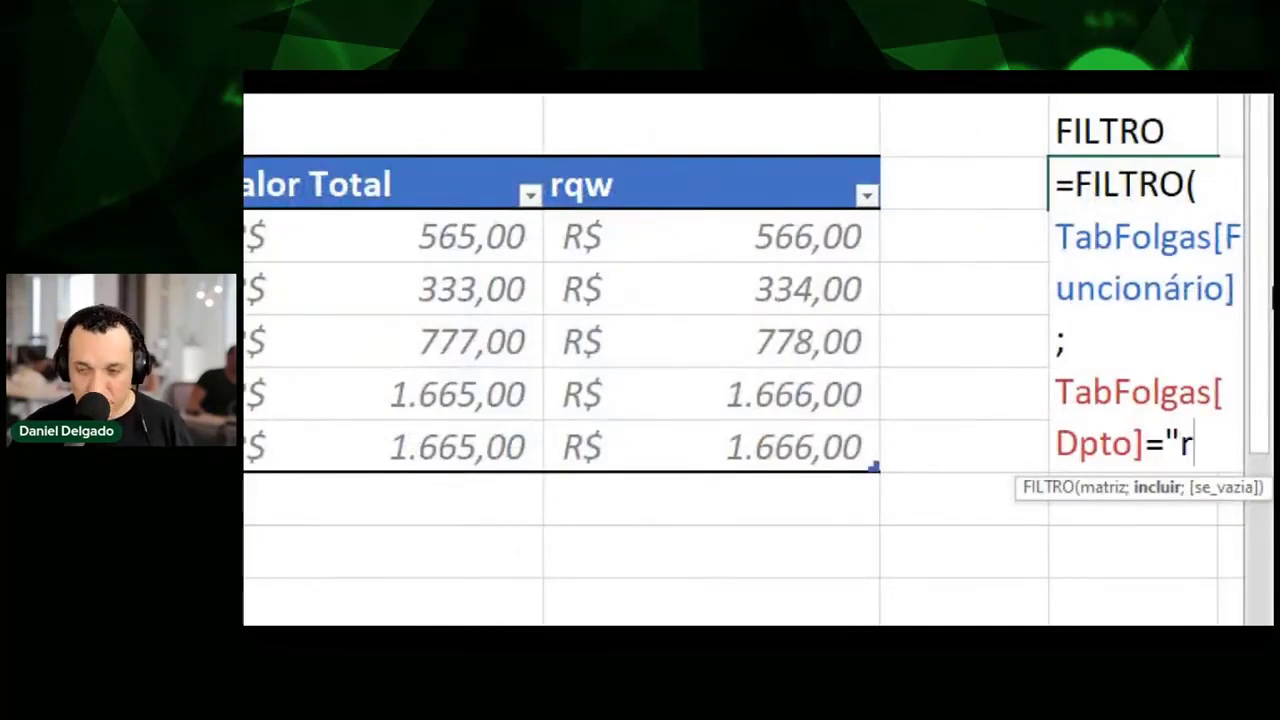
type("h")
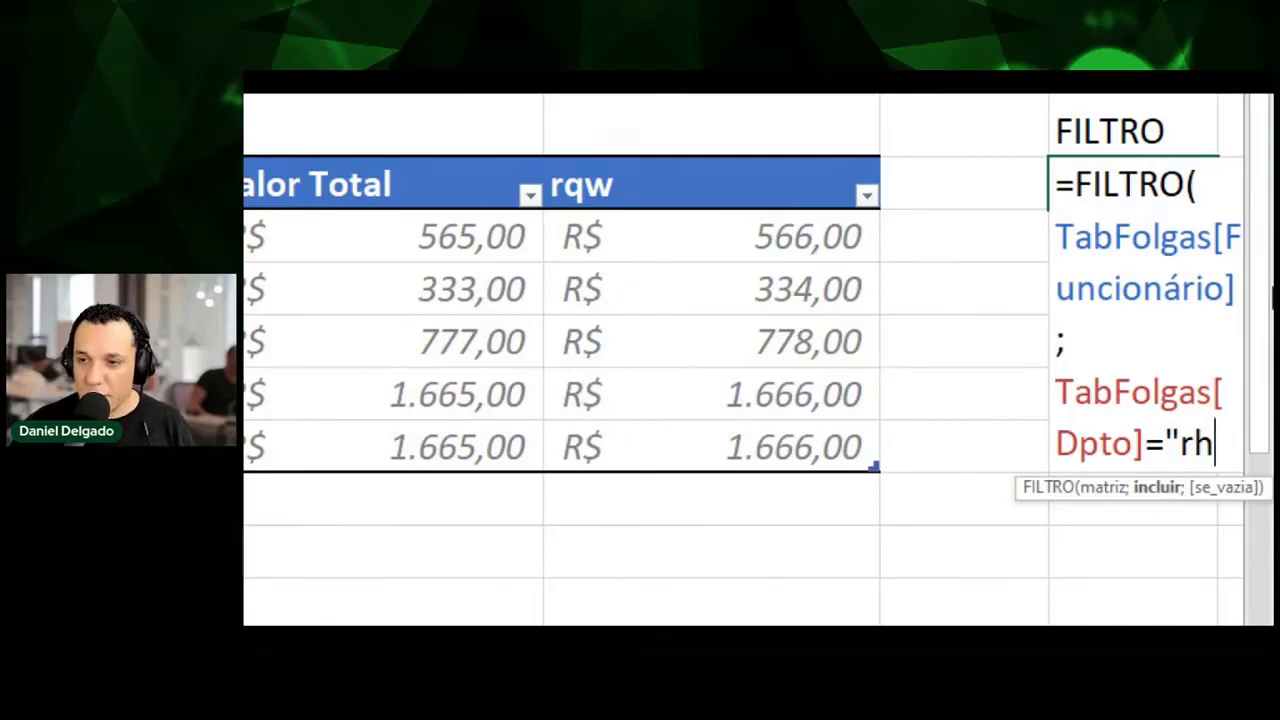
type("\"")
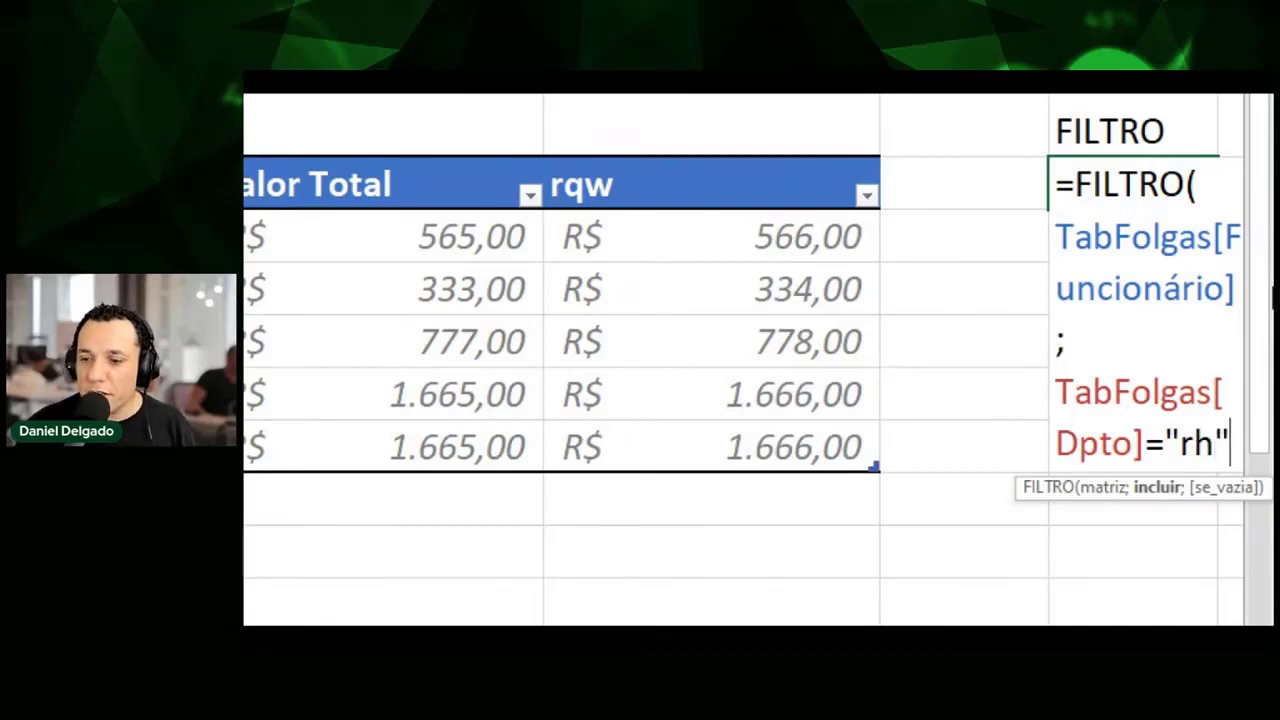
key("Return")
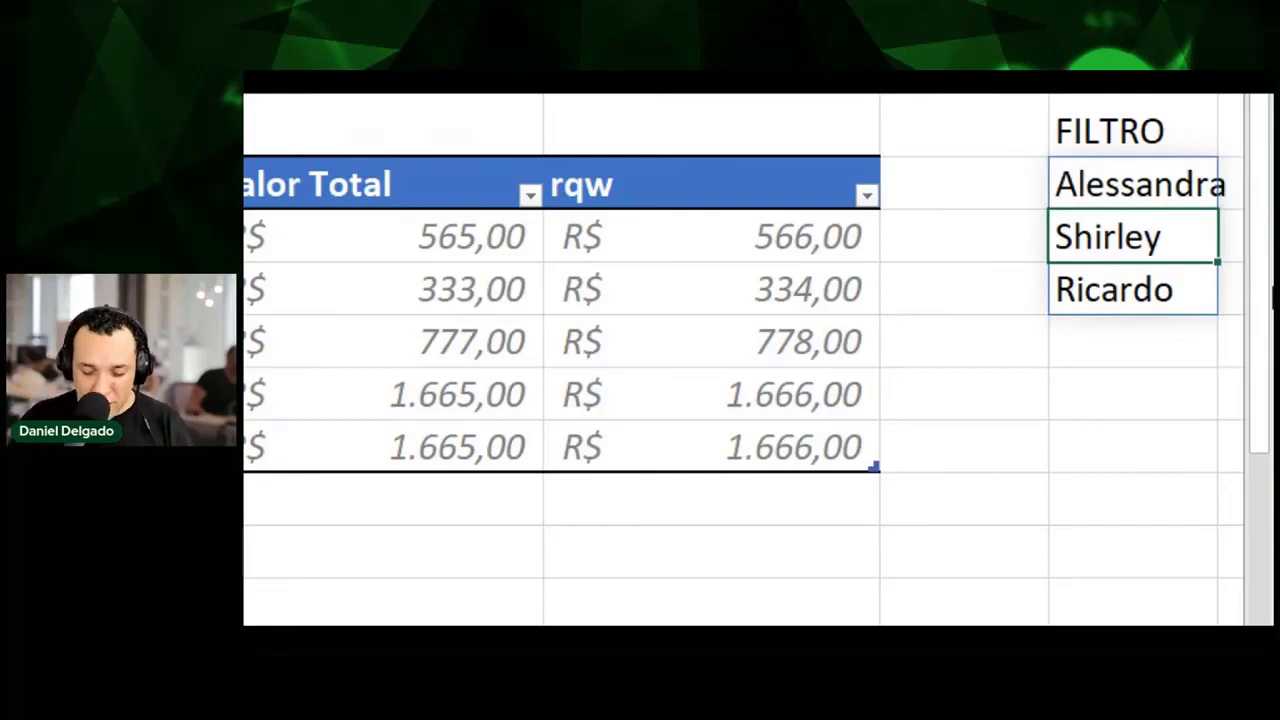
key("ctrl+2")
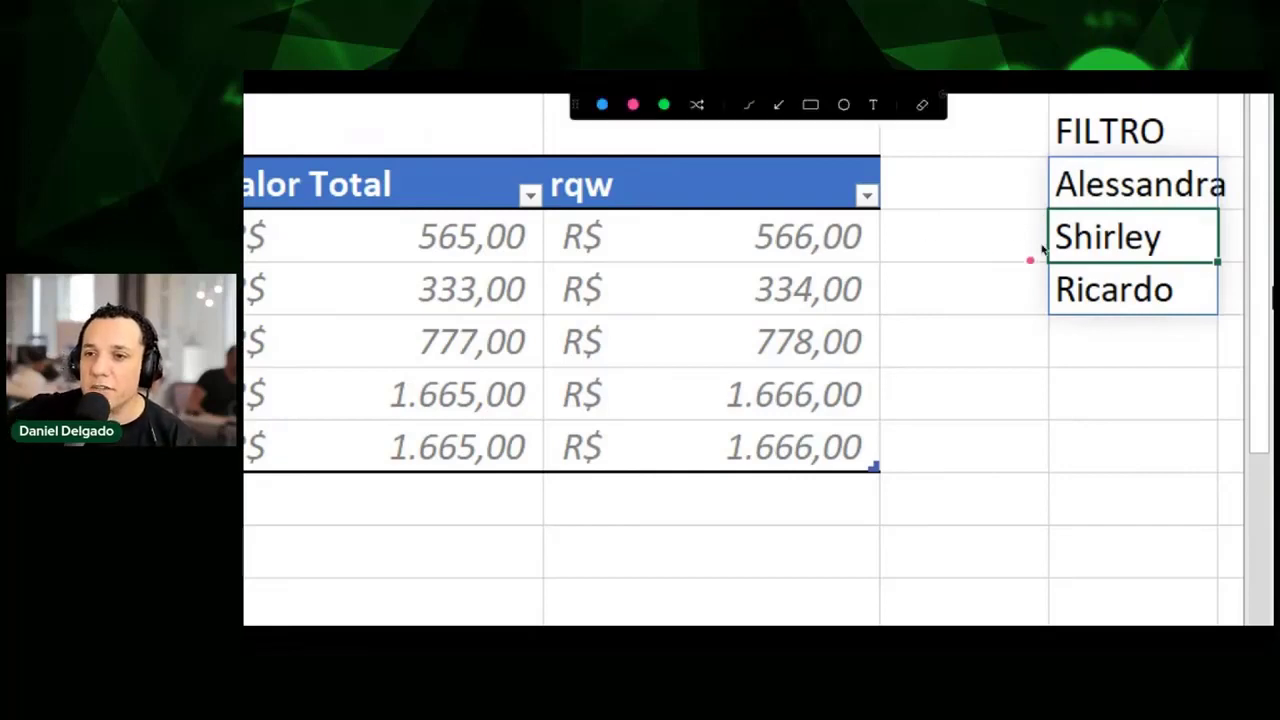
mouse_move(957, 186)
left_mouse_down()
mouse_move(998, 180)
mouse_move(997, 194)
left_mouse_up()
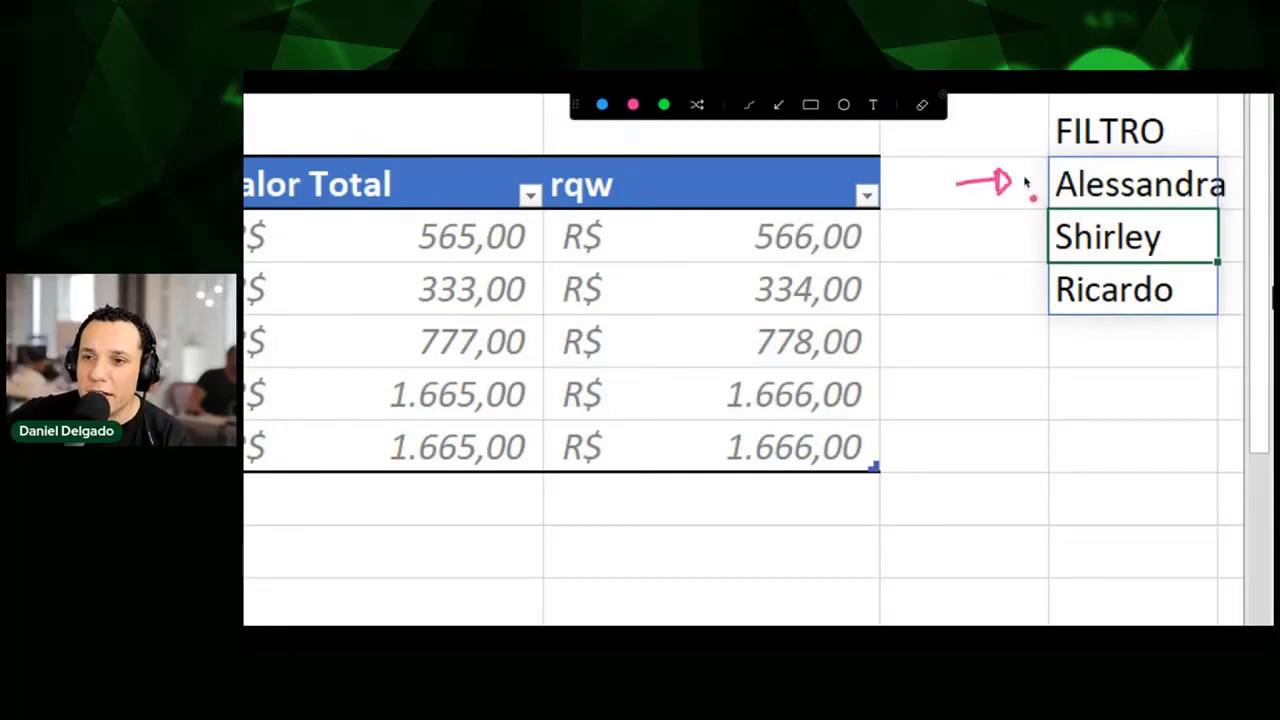
mouse_move(1048, 148)
left_mouse_down()
mouse_move(1030, 222)
mouse_move(1036, 312)
left_mouse_up()
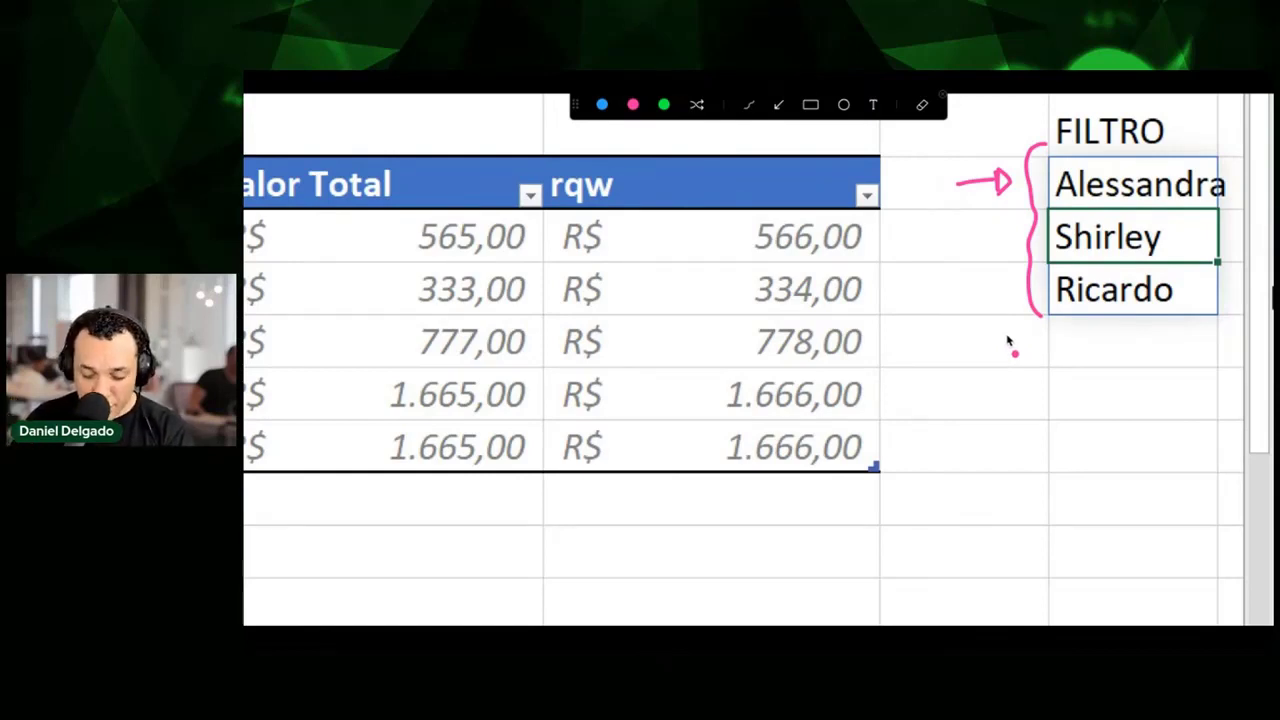
key("Escape")
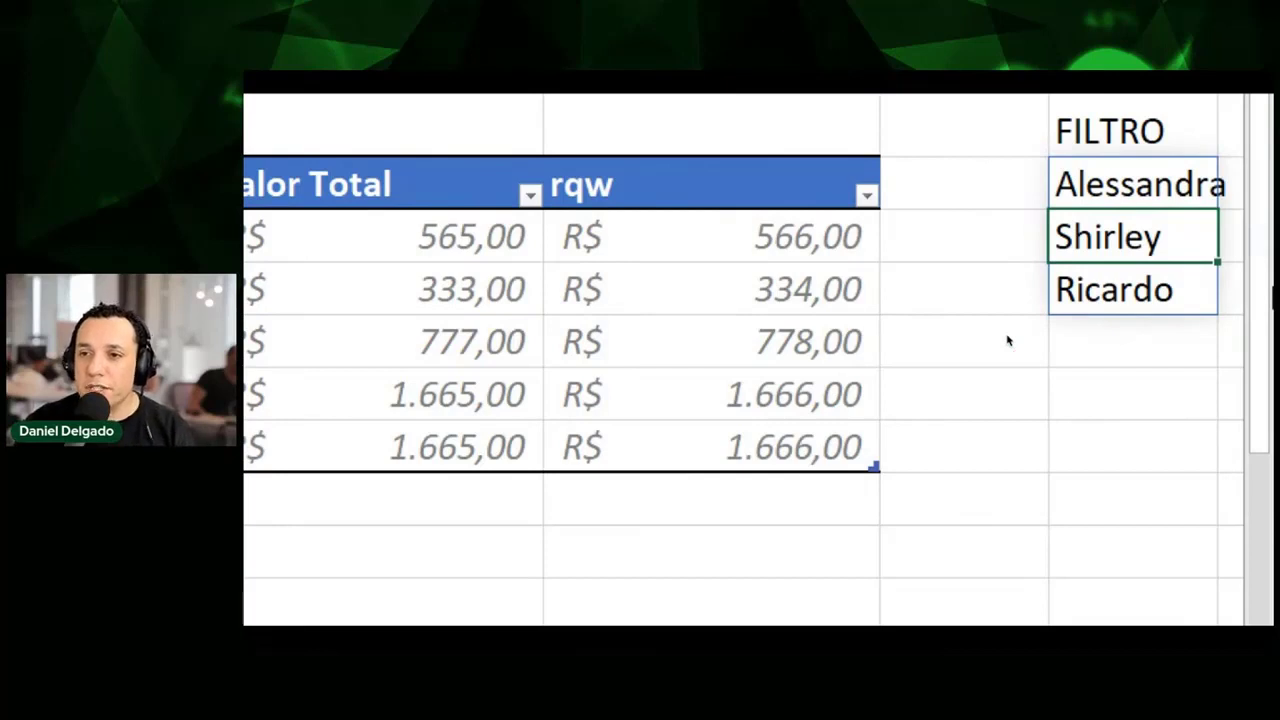
left_click(1160, 290)
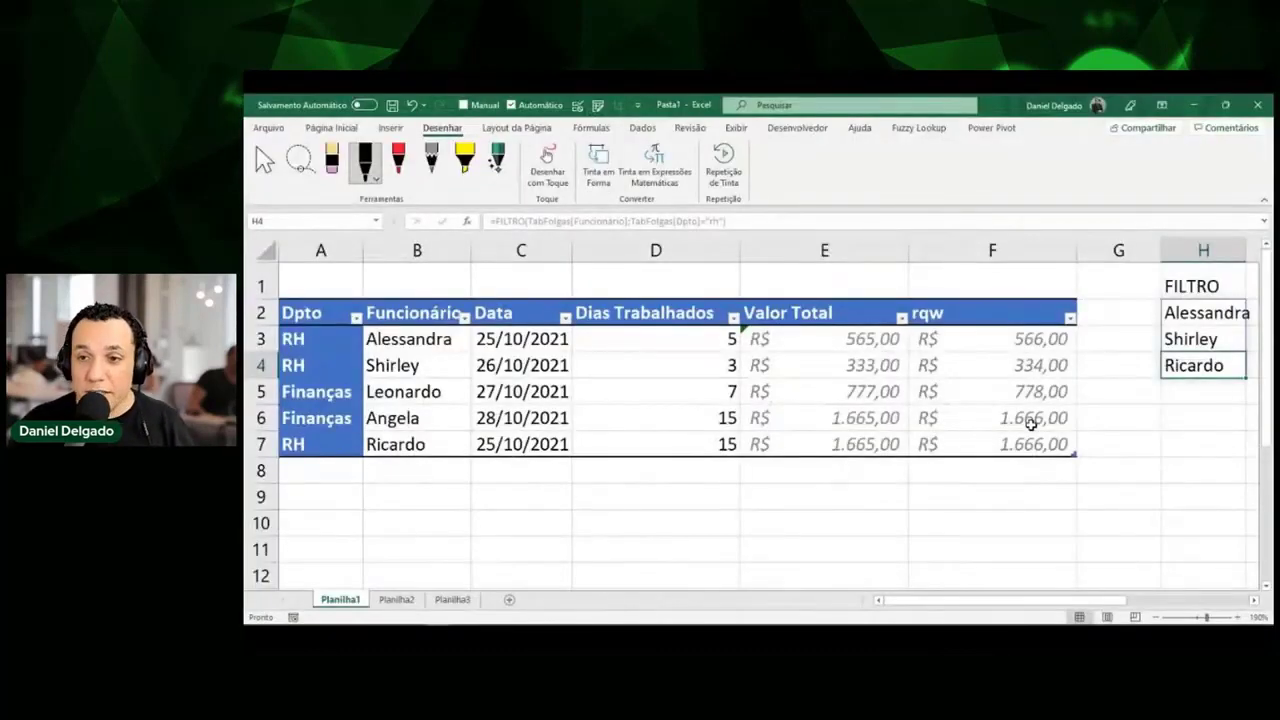
Add a CRITÉRIO header in J1 with RH as the criterion value in J2.
left_click(999, 388)
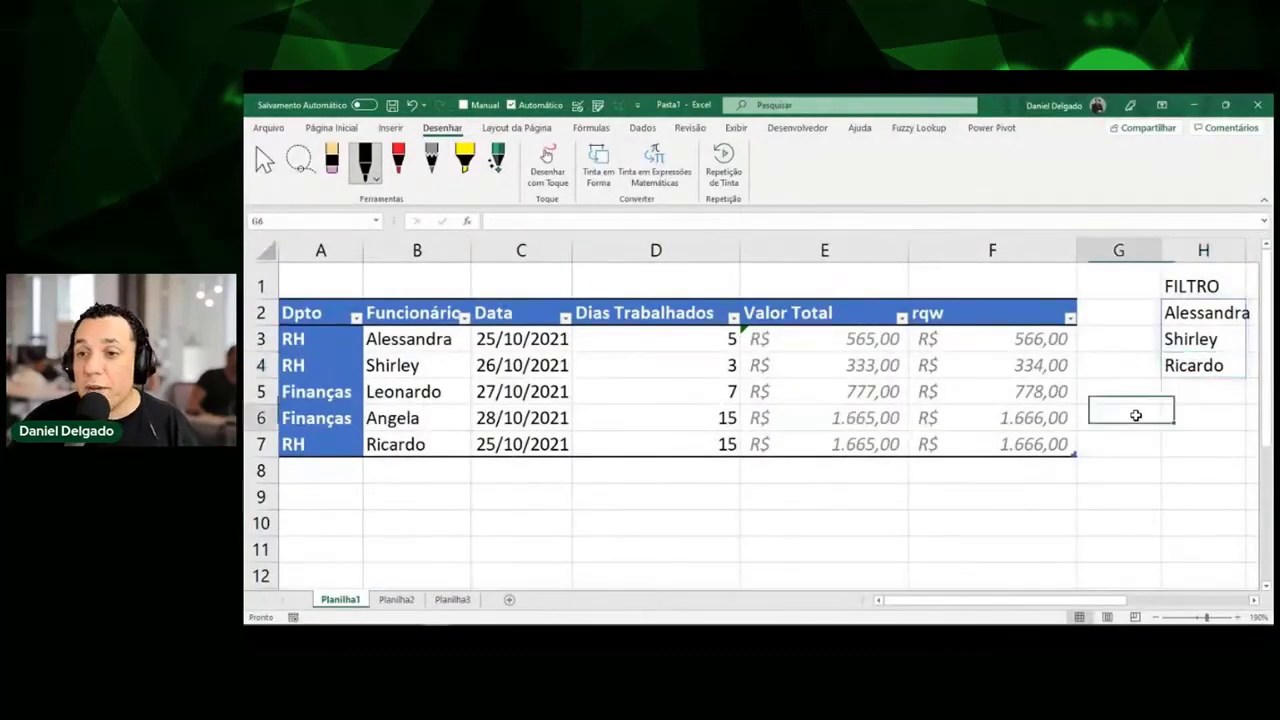
key("Up")
key("Up")
key("Up")
key("Up")
key("Up")
key("Right")
key("Right")
key("Right")
key("Right")
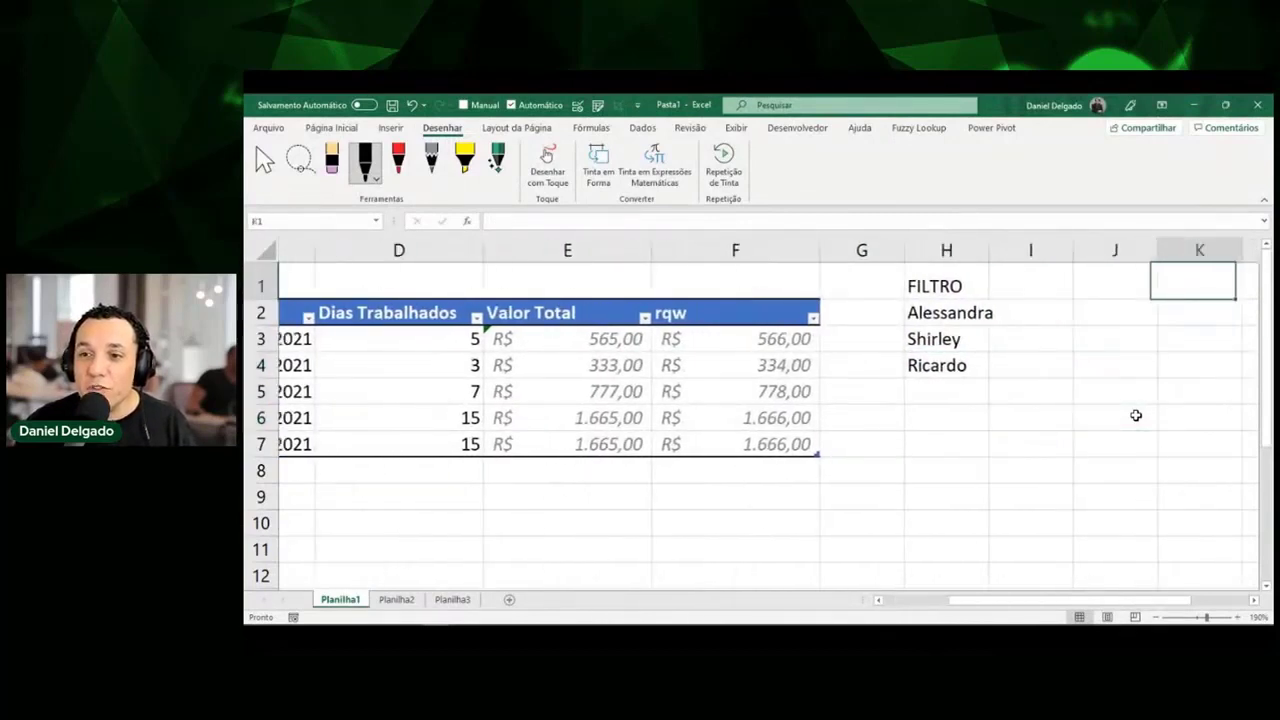
key("Left")
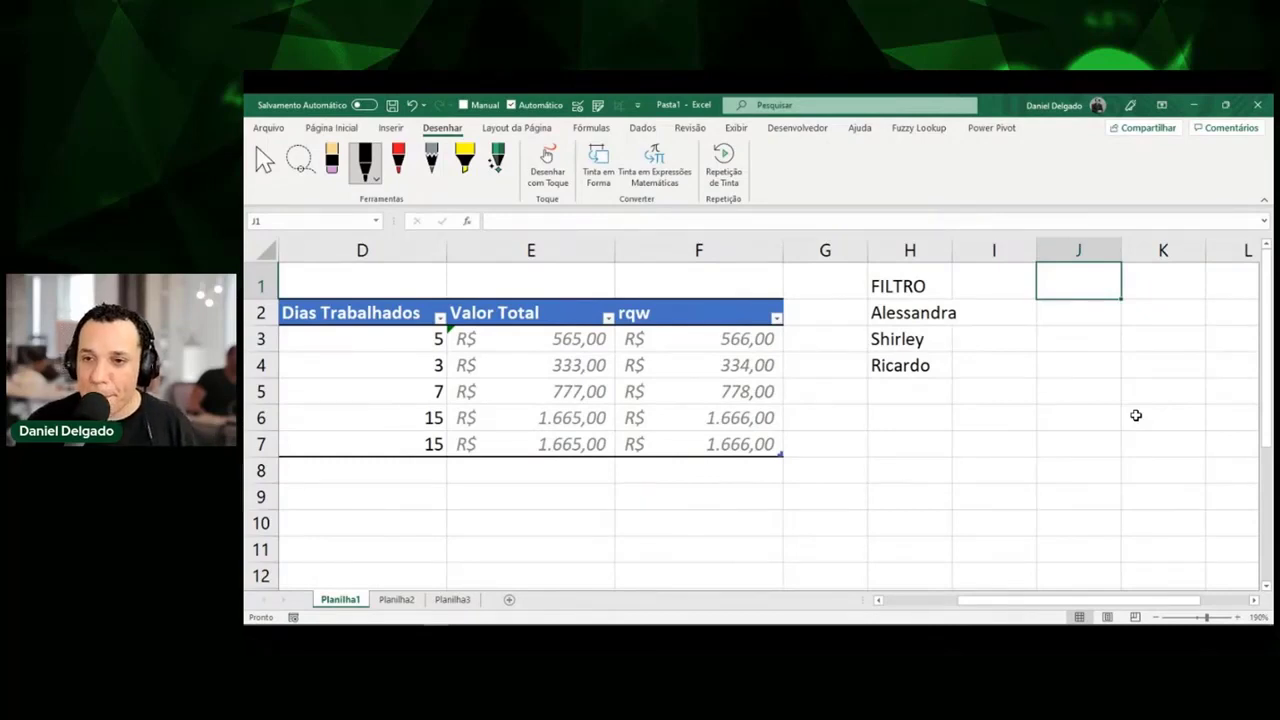
key("Left")
key("Right")
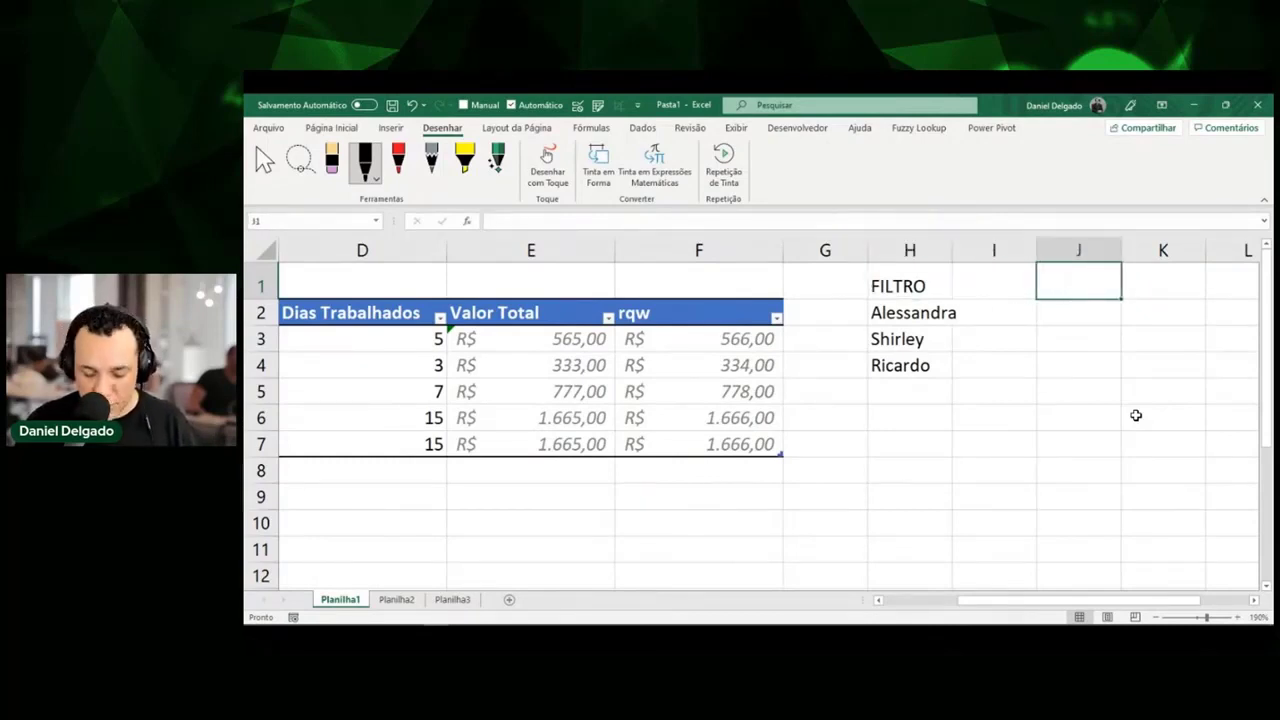
type("CRITÁRIO")
key("Return")
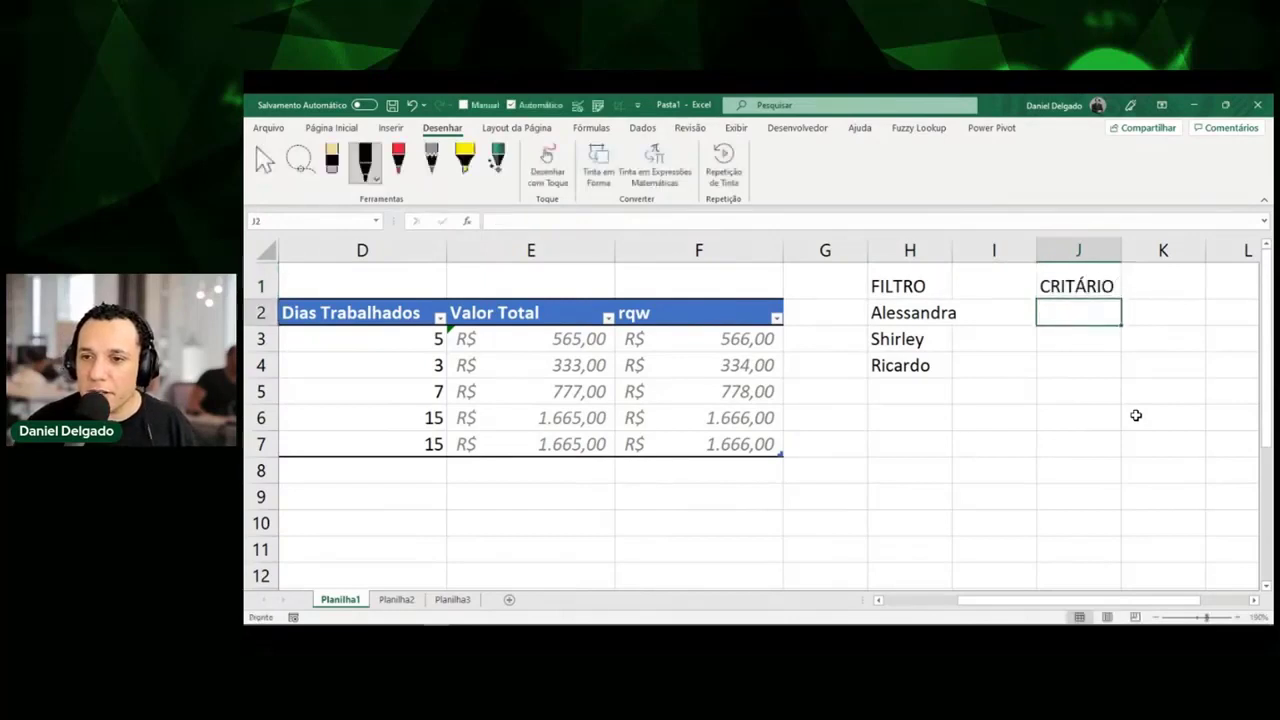
key("Up")
type("CRITÉRIO")
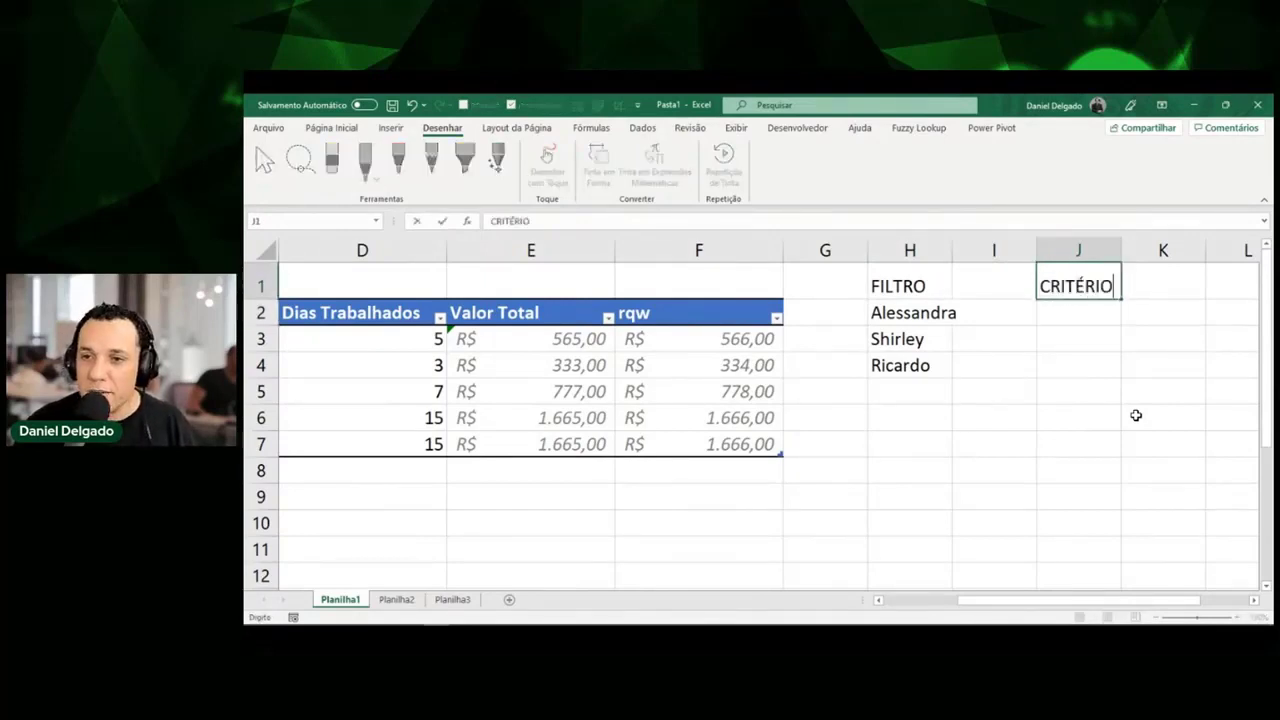
key("Return")
type("RH")
key("Return")
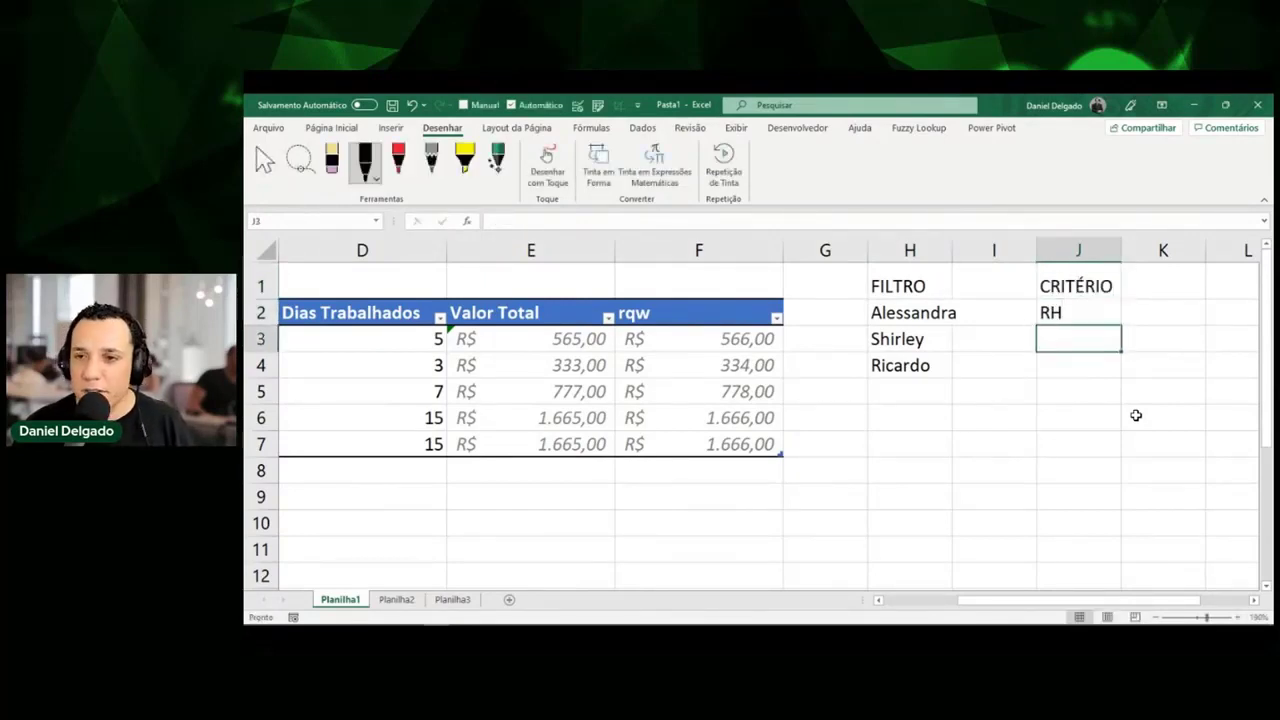
Replace the hard-coded "rh" in H2's FILTRO formula with a reference to J2.
key("Up")
key("Left")
key("Left")
key("F2")
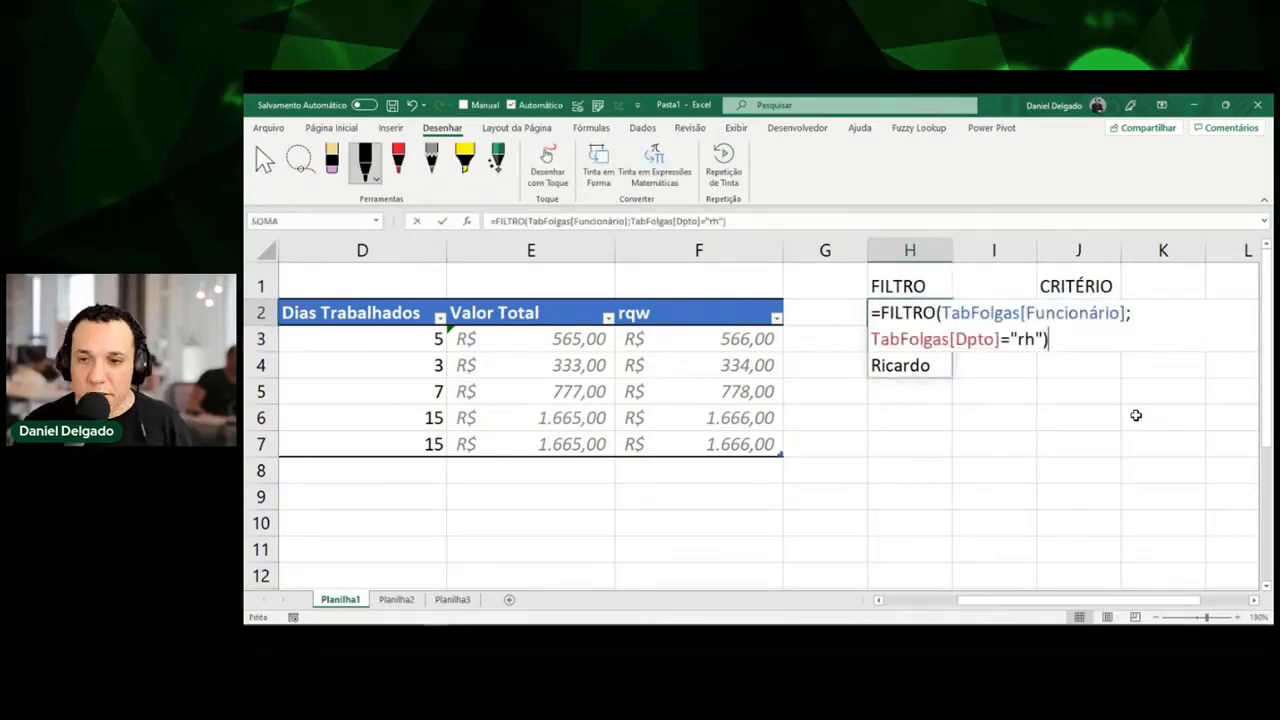
key("Left")
key("Left")
key("shift+Left")
key("shift+Left")
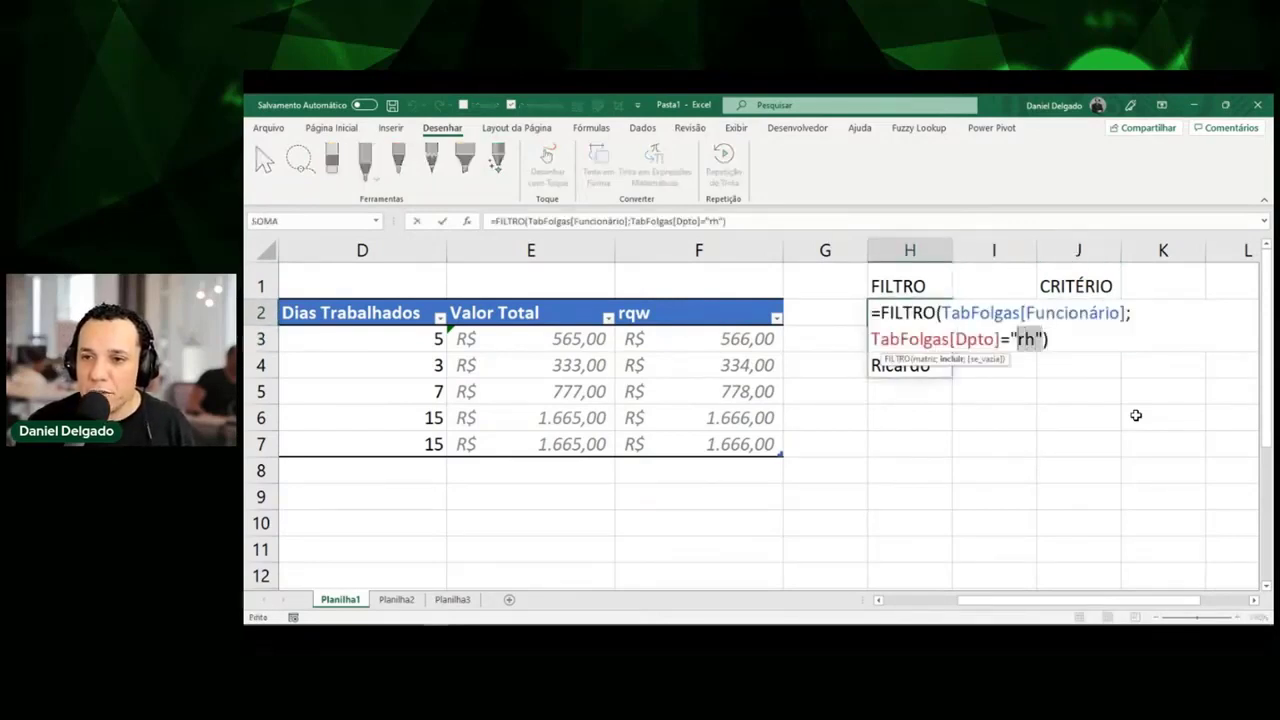
key("shift+Left")
key("Delete")
key("Delete")
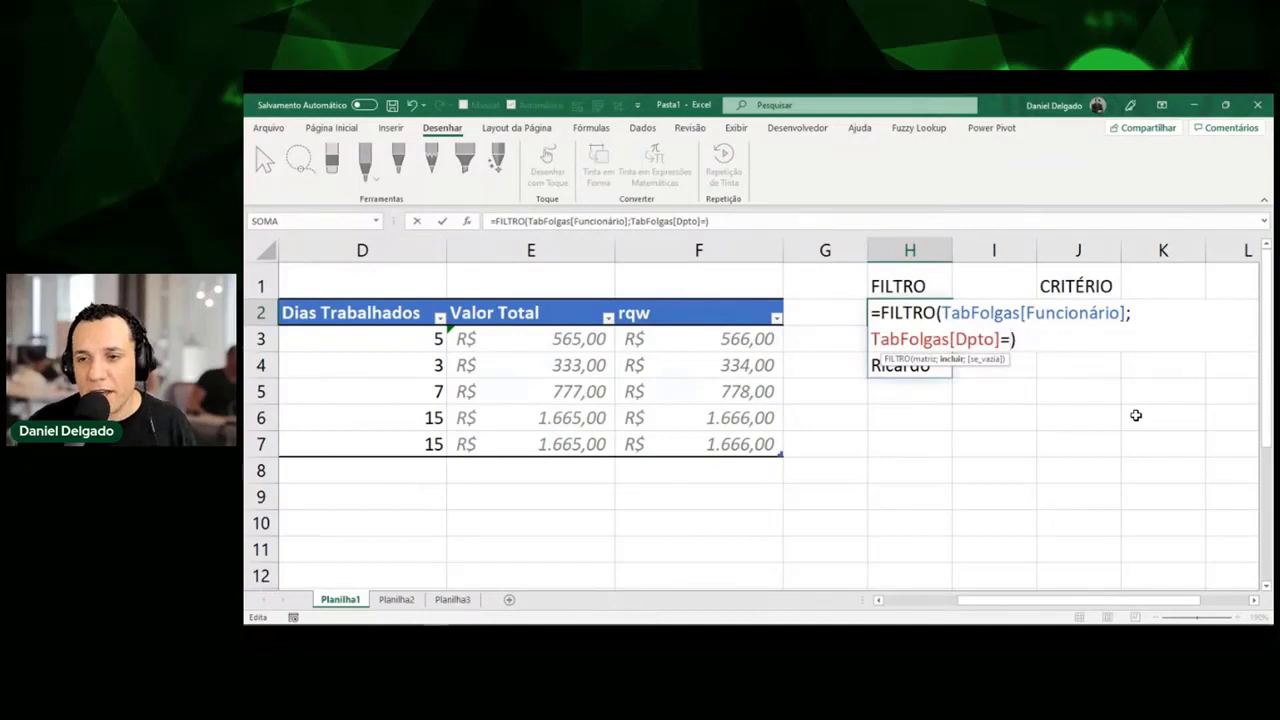
left_click(1093, 287)
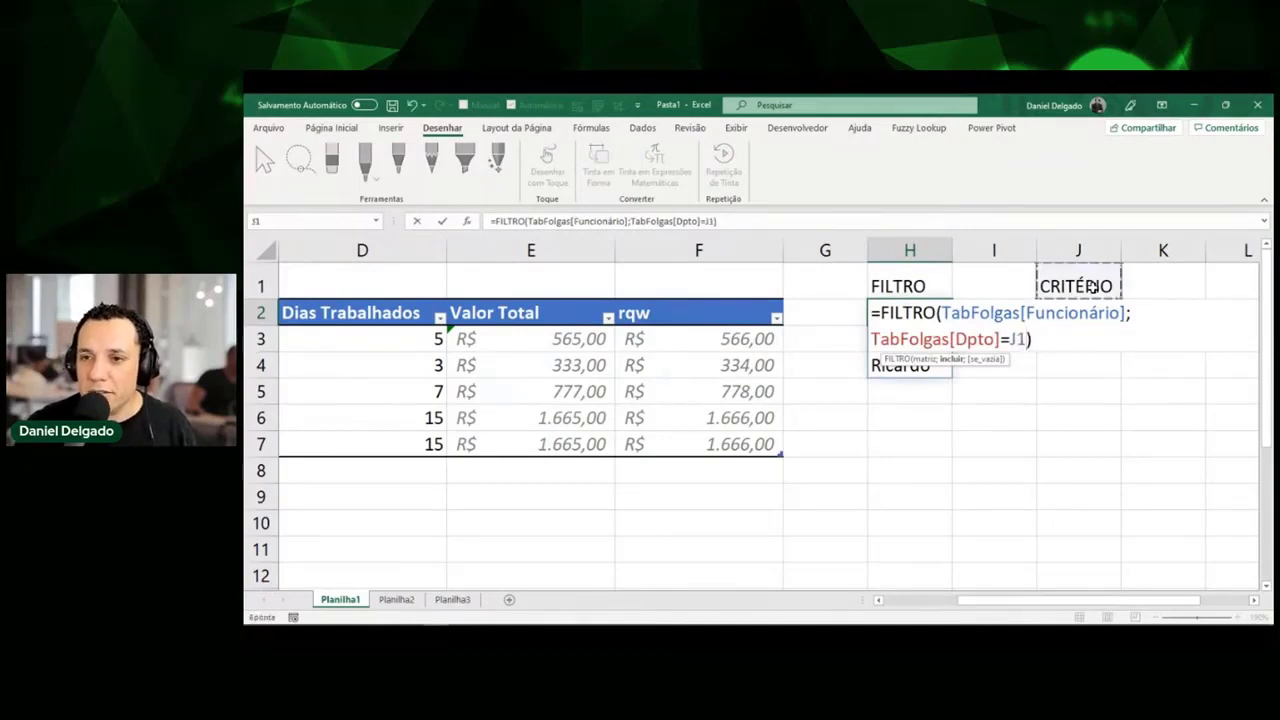
key("Down")
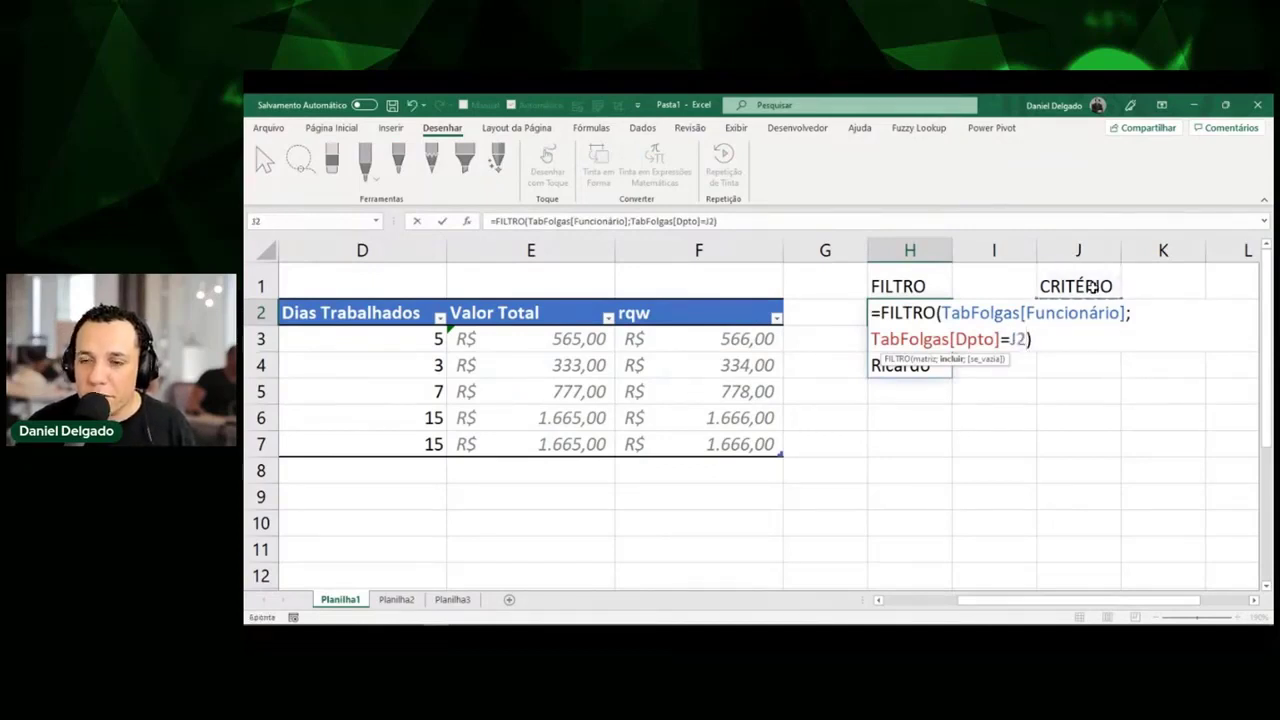
key("Return")
Change the J2 criterion to Finanças so the list shows Leonardo and Angela.
key("Up")
key("Left")
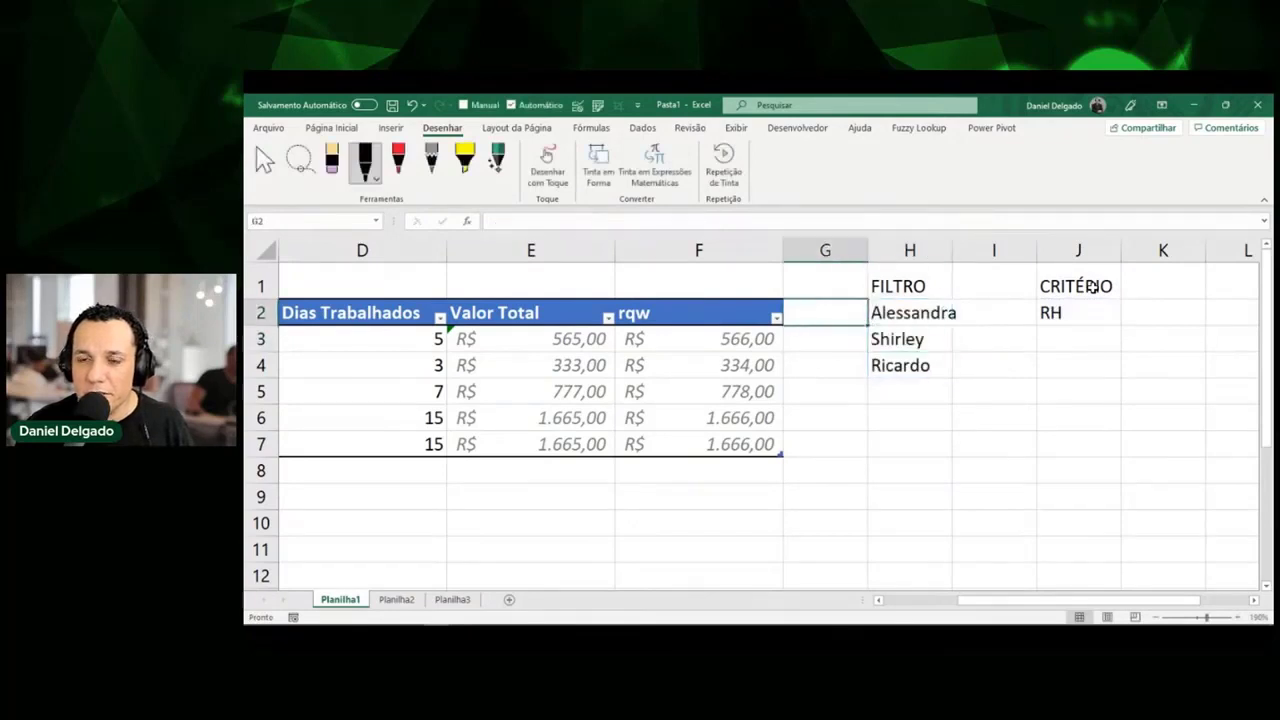
key("Home")
key("Right")
key("Right")
key("Right")
key("Right")
key("Right")
key("Right")
key("Right")
key("Right")
key("Right")
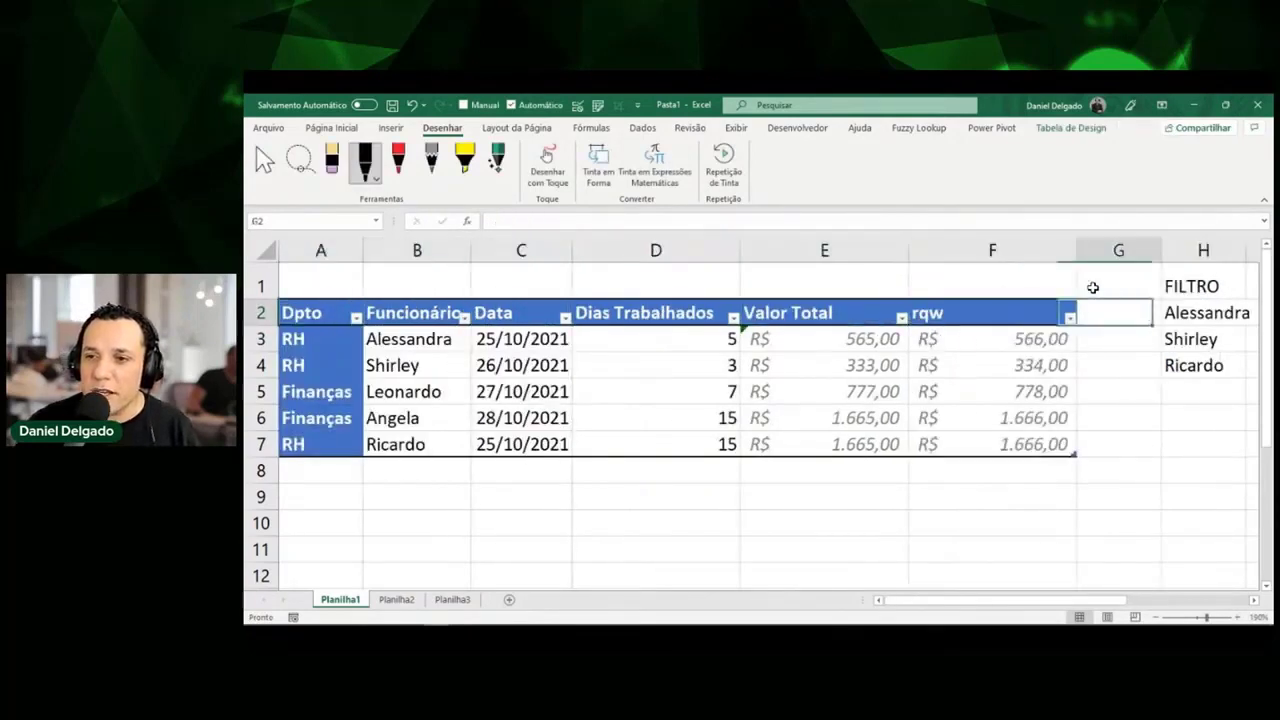
type("fI")
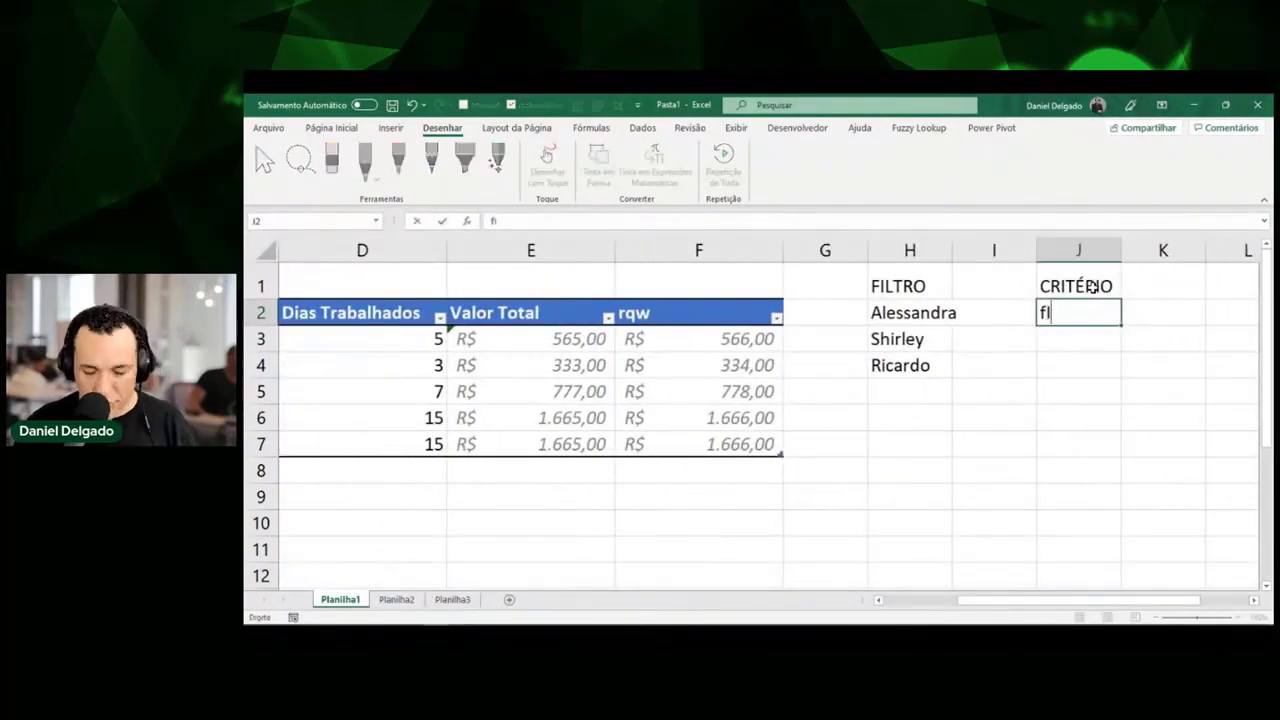
type("NANÇAS")
key("Return")
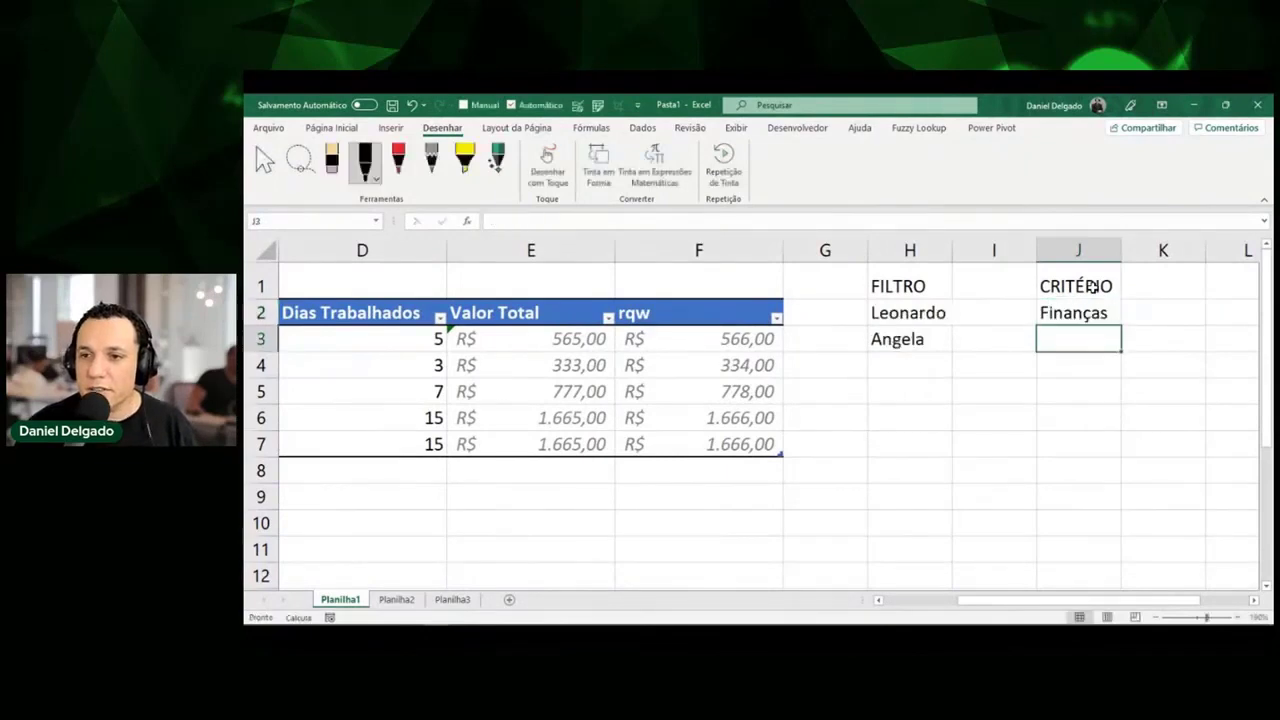
key("Up")
key("Left")
key("Left")
key("Left")
key("Left")
key("Left")
key("Left")
key("Left")
key("Left")
key("Left")
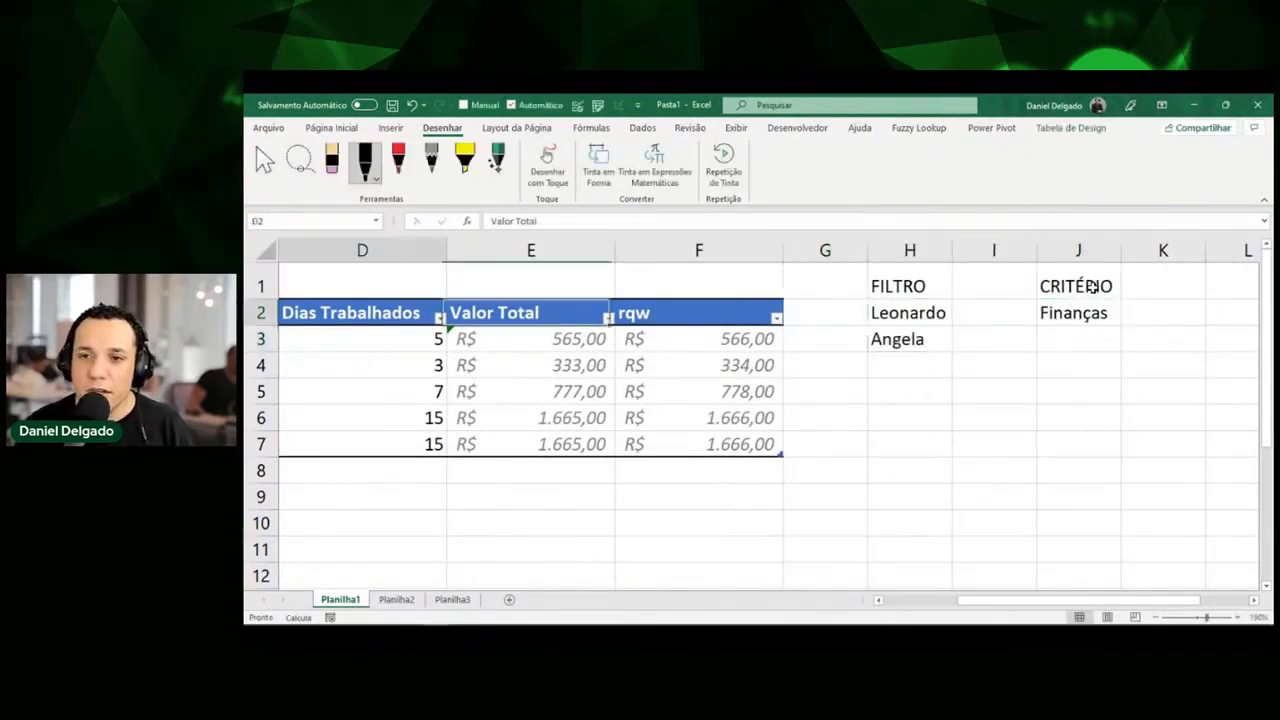
key("Right")
key("Right")
key("Right")
key("Right")
key("Right")
key("Right")
key("Right")
key("Right")
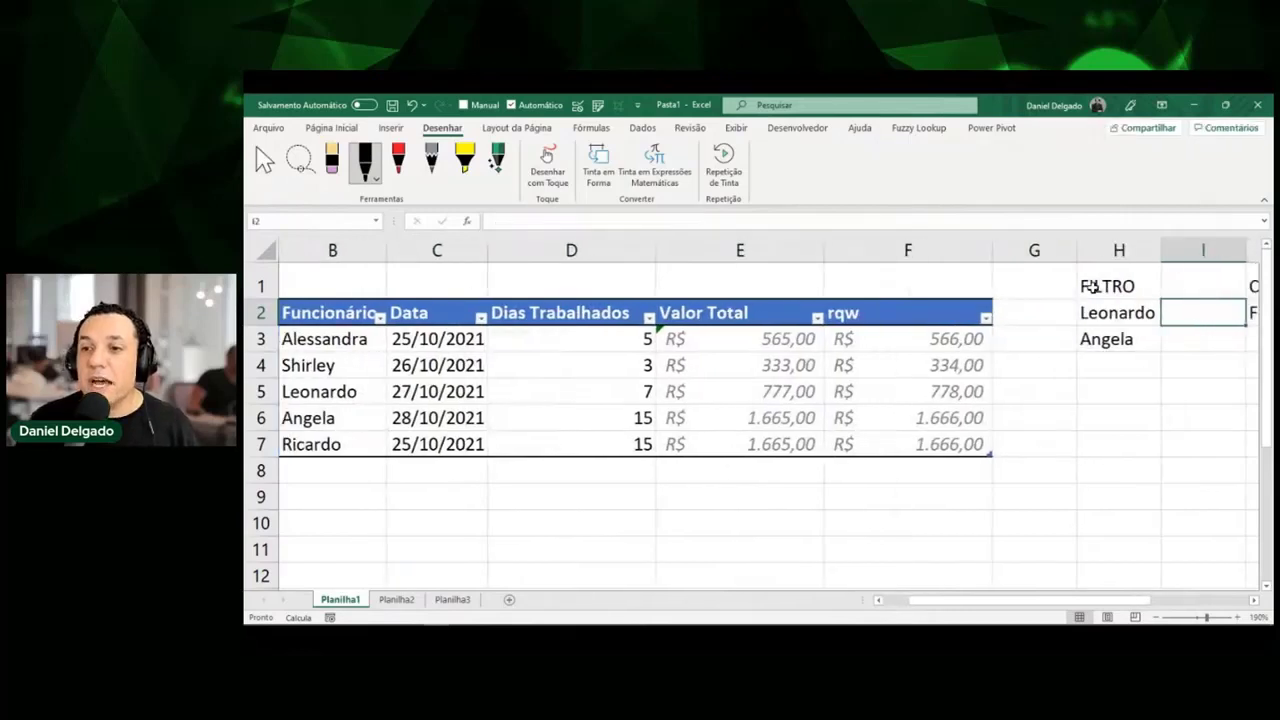
key("Left")
key("Left")
key("Left")
key("Left")
key("Left")
key("Left")
key("Left")
key("Left")
key("Down")
key("Down")
key("Down")
key("Down")
key("Down")
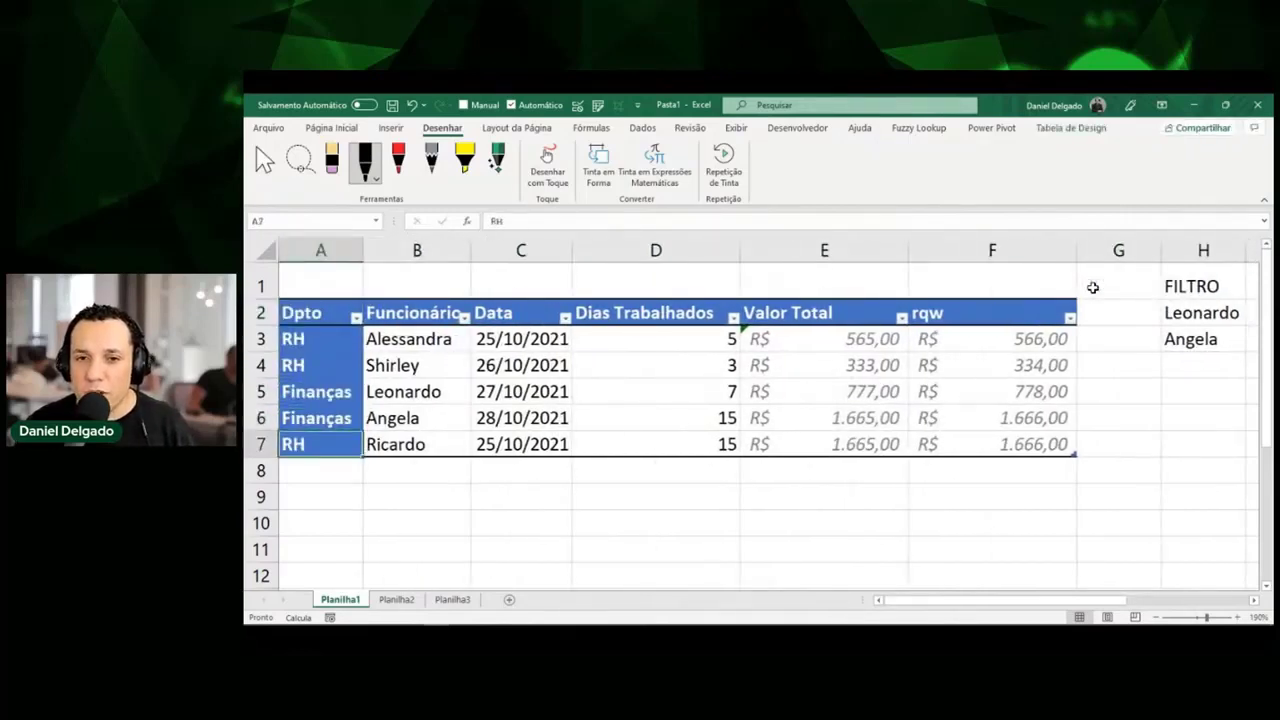
key("Down")
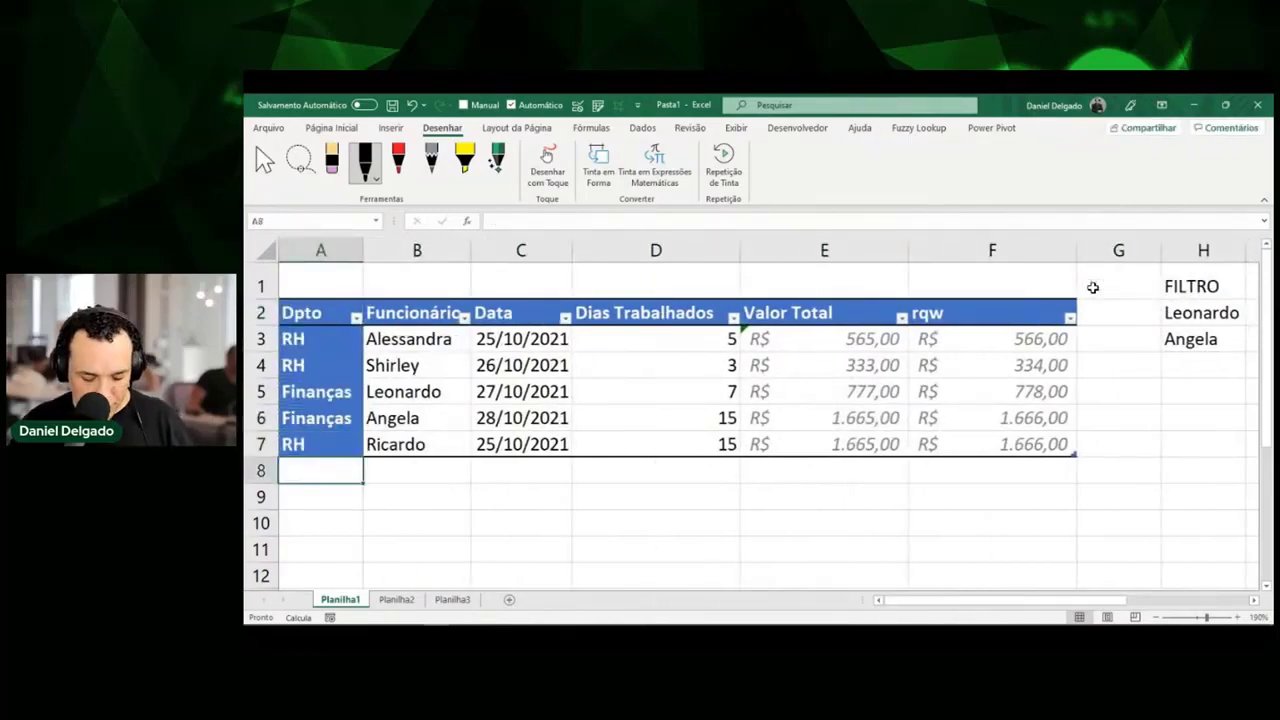
Add a new table row with department Finanças and employee Tati.
type("Finanças")
key("Tab")
type("tA")
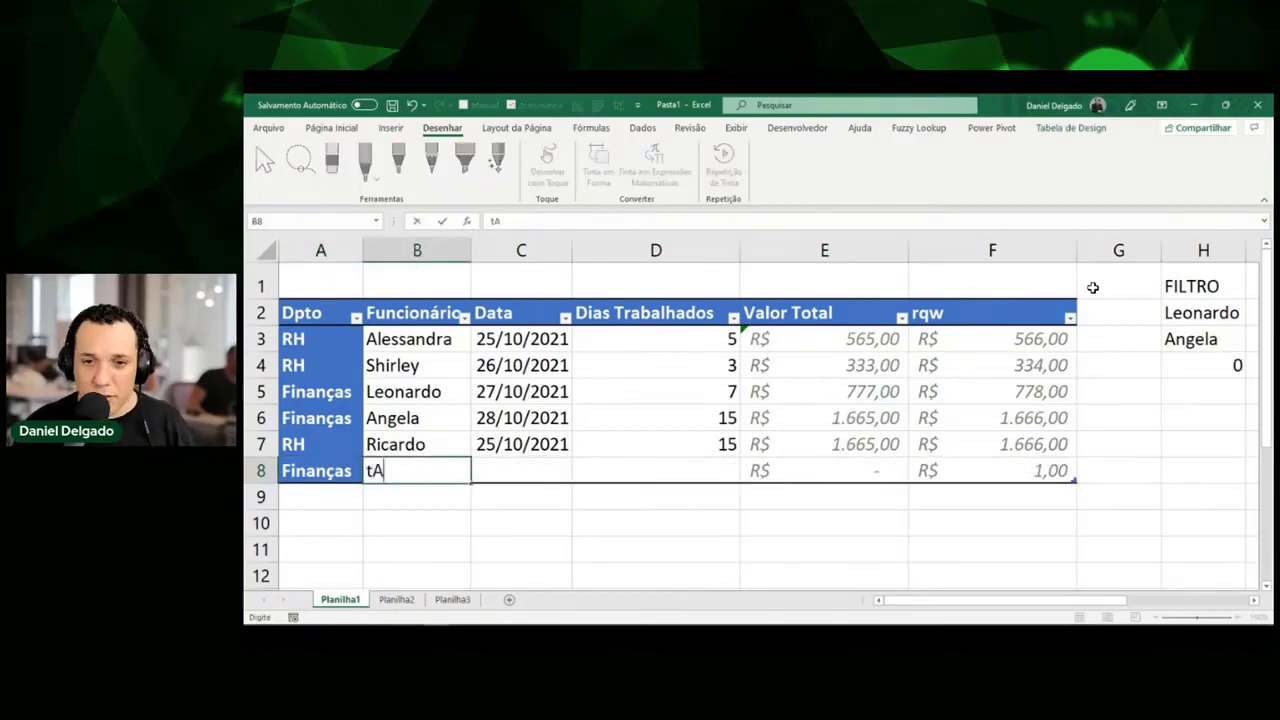
key("BackSpace")
key("BackSpace")
type("Tati")
key("Return")
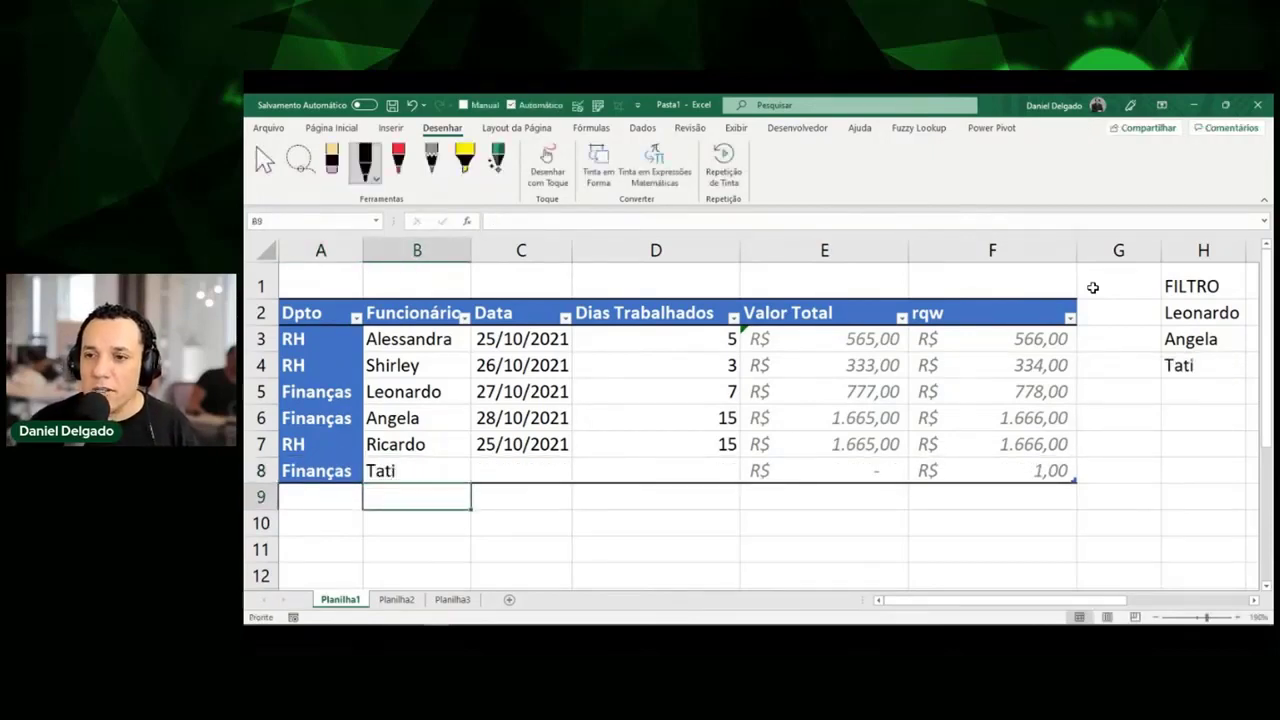
Mark Tati in the FILTRO list and table with ink, then erase the annotations.
key("ctrl+shift+d")
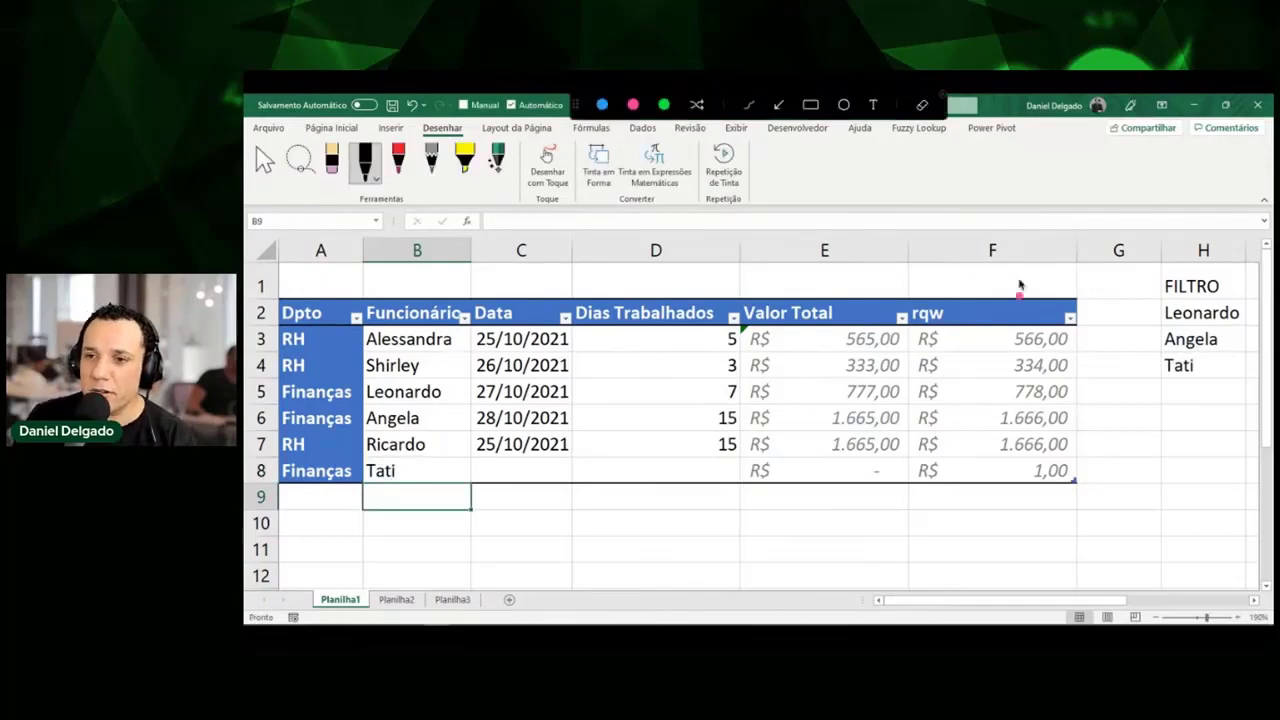
mouse_move(1120, 367)
left_mouse_down()
mouse_move(1148, 371)
mouse_move(1134, 379)
left_mouse_up()
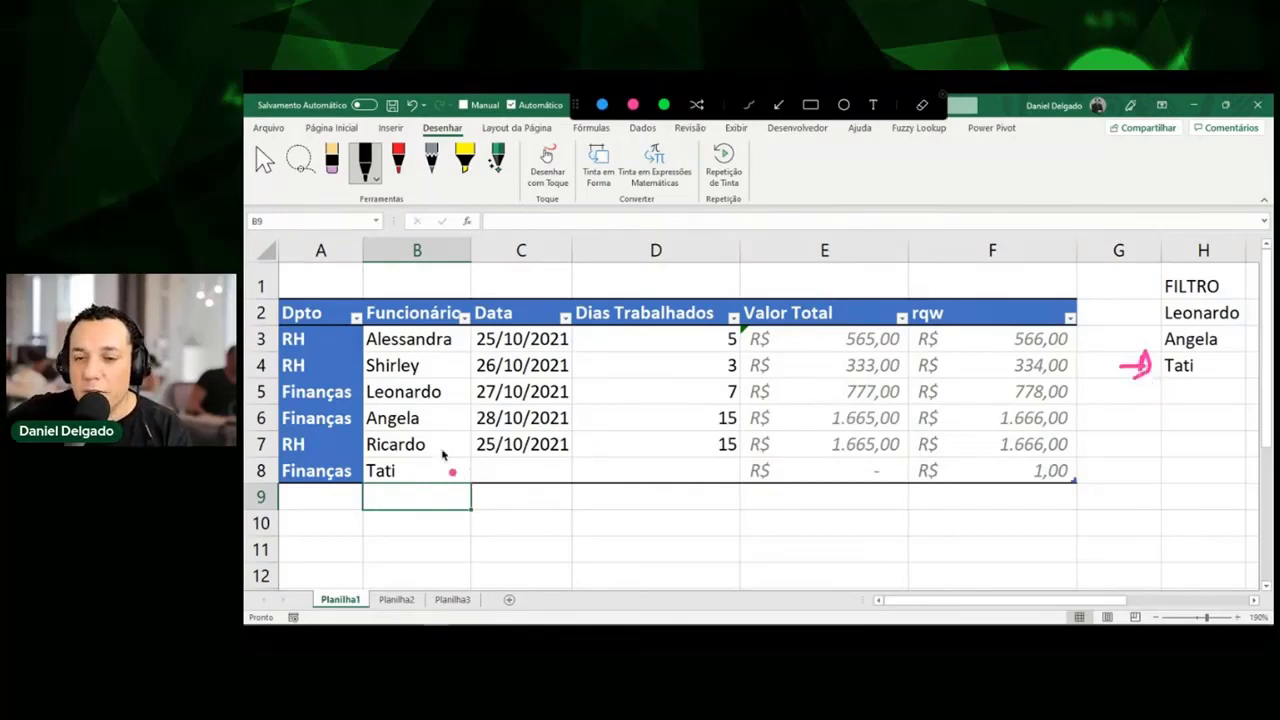
left_click_drag(428, 464, 397, 479)
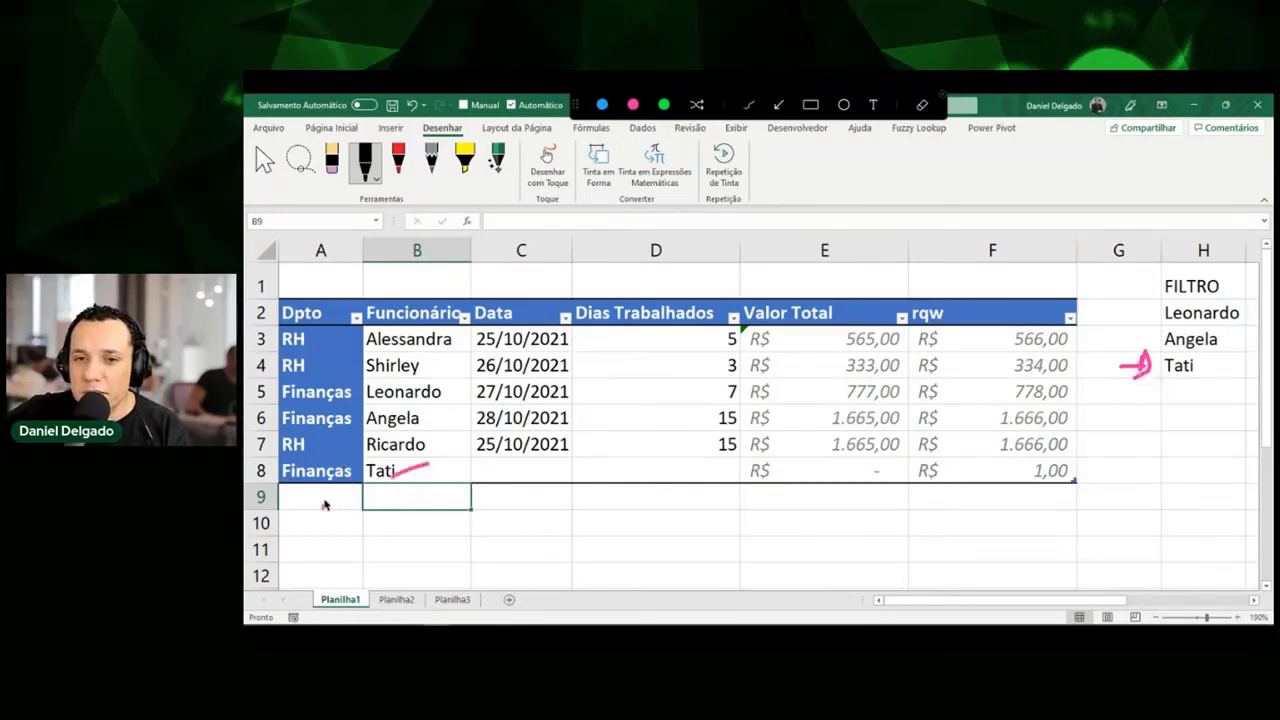
left_click_drag(324, 507, 323, 486)
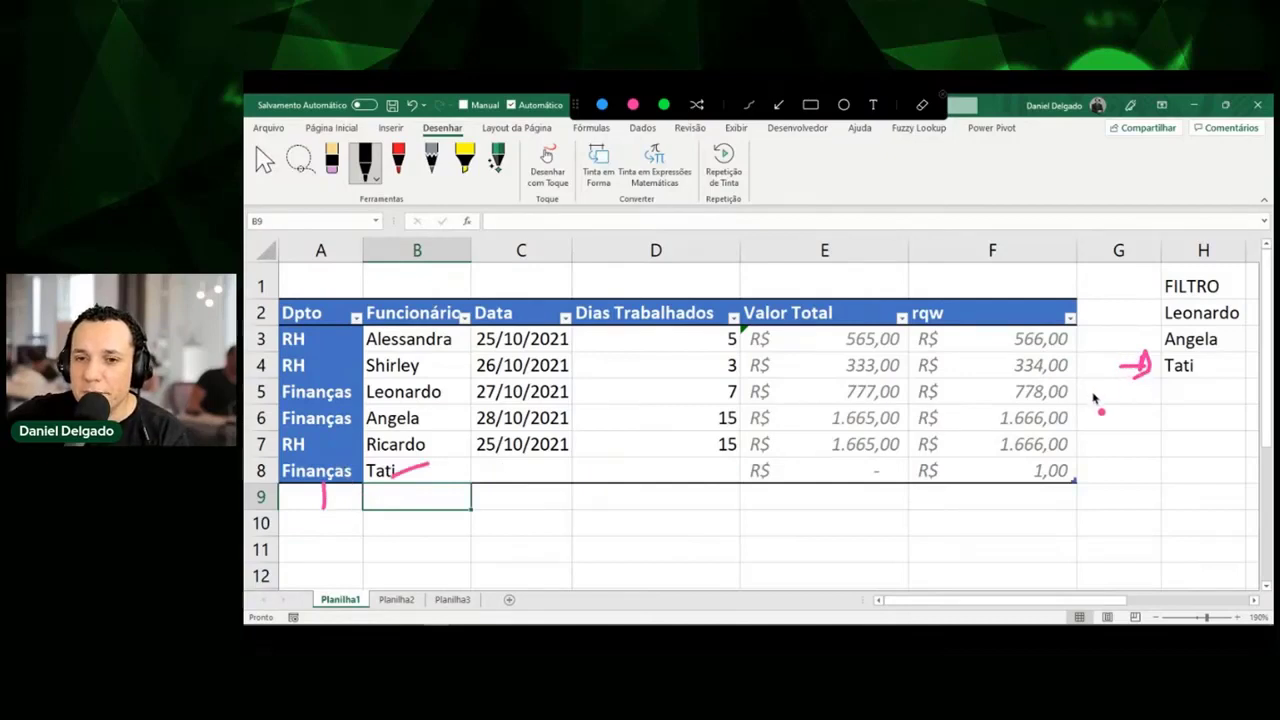
key("Escape")
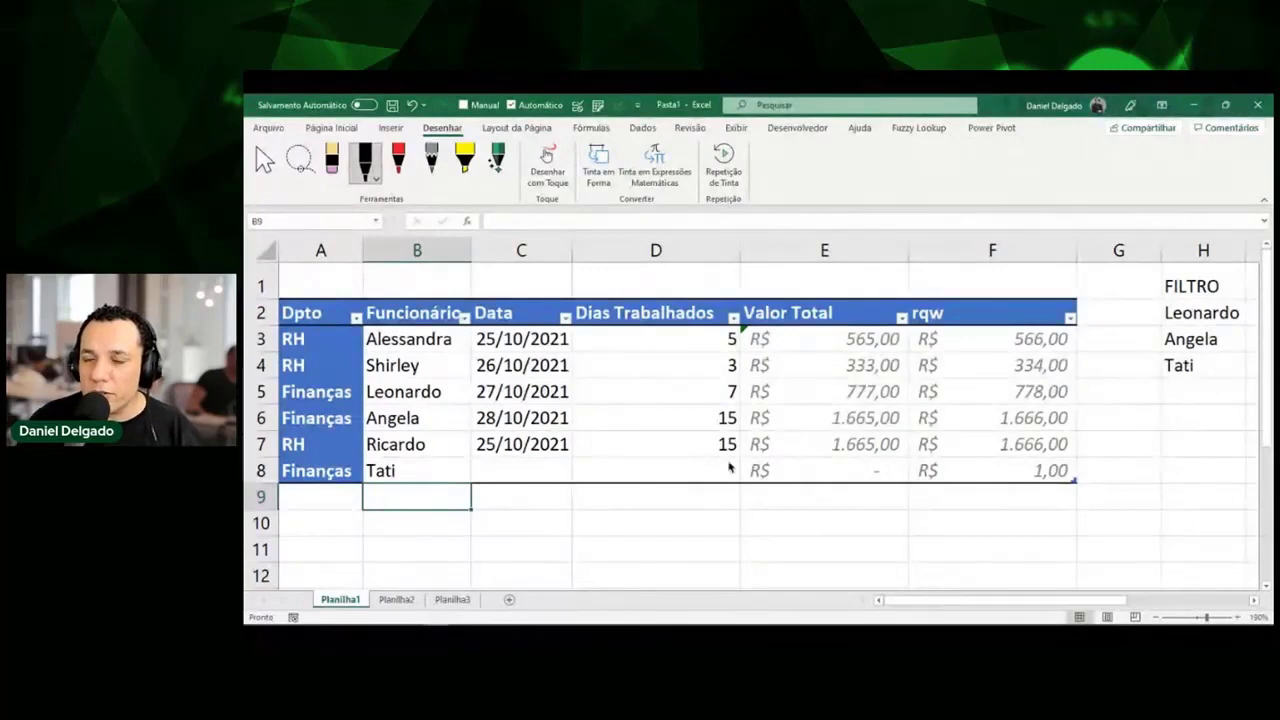
left_click(1207, 363)
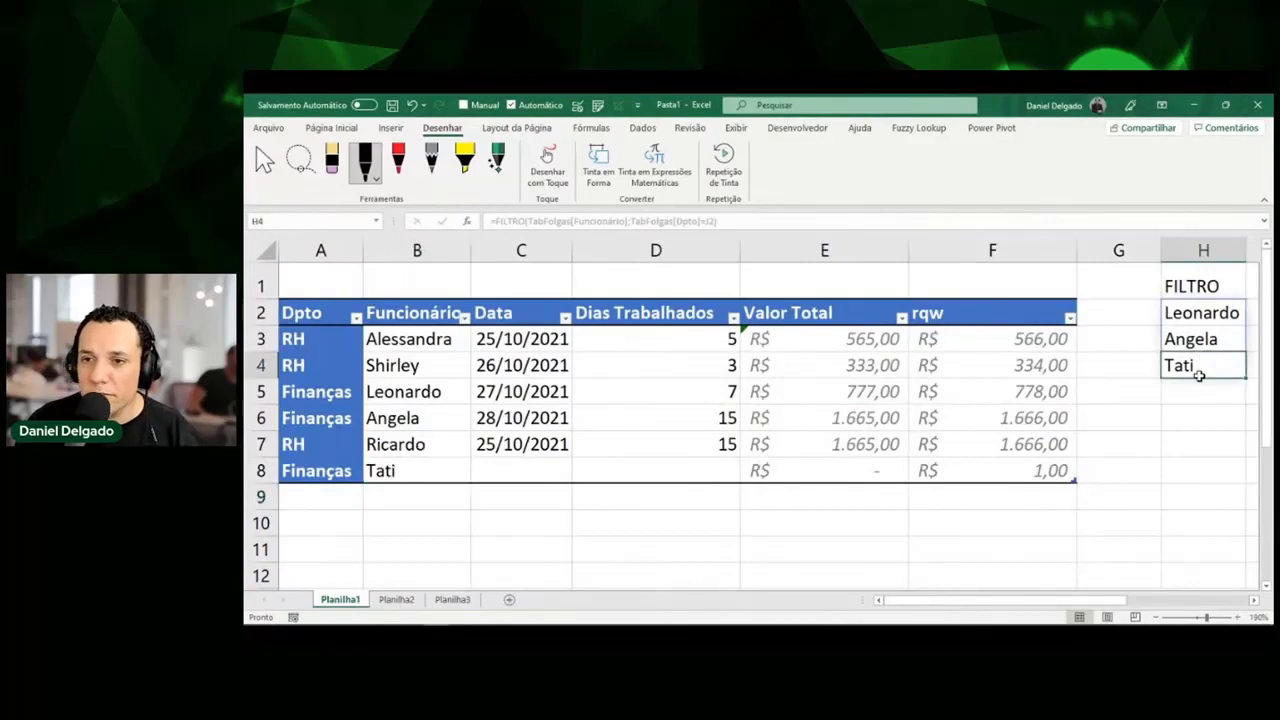
key("Right")
Enter Valor Total as the header of column I.
key("Up")
key("Up")
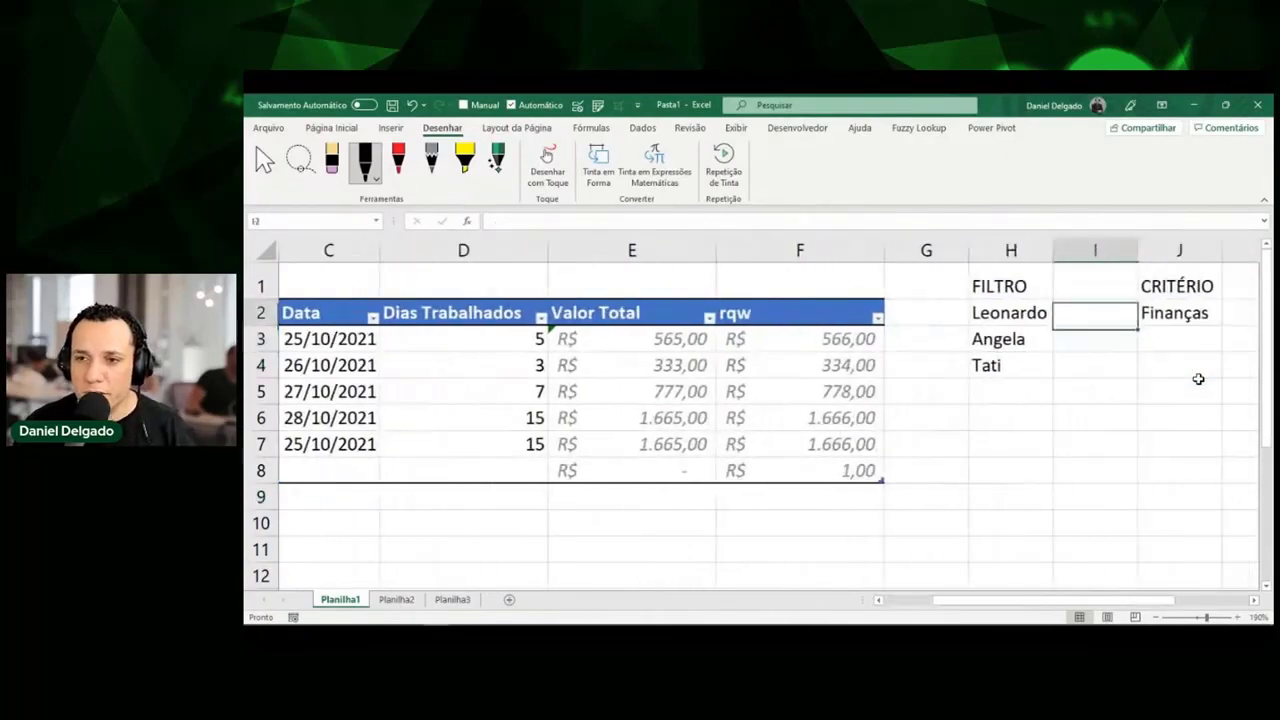
key("Up")
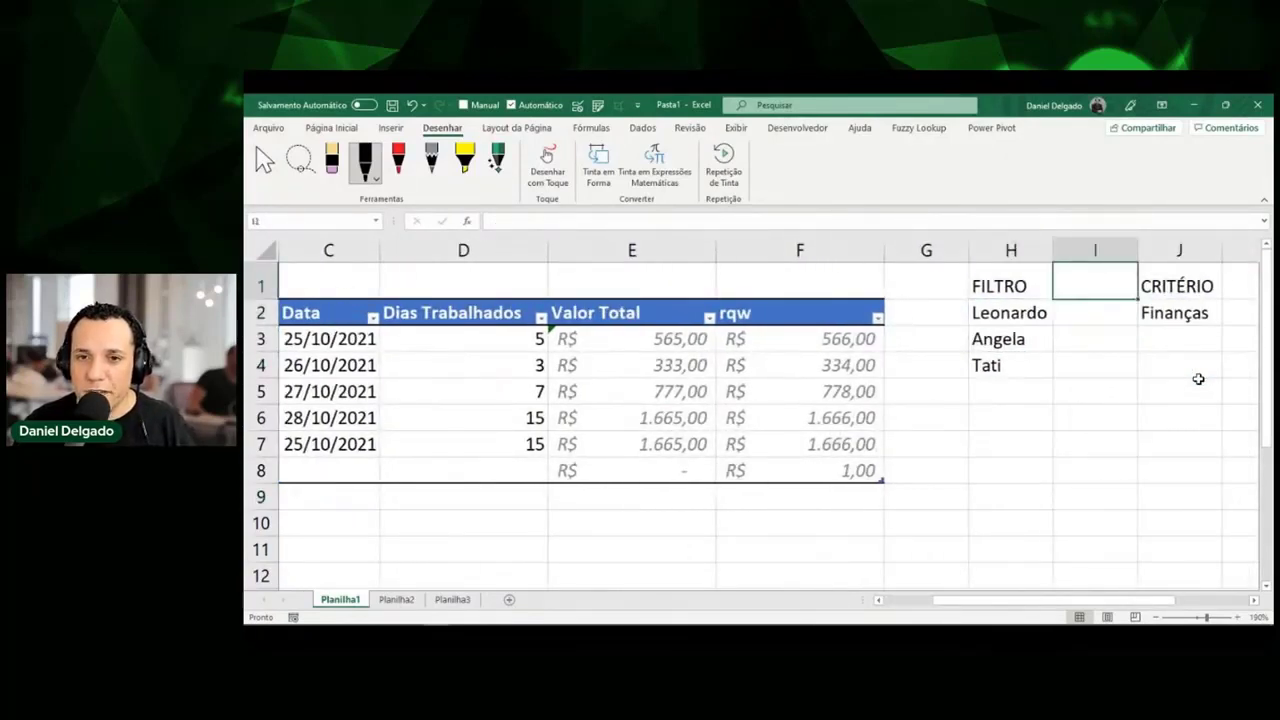
type("Valor")
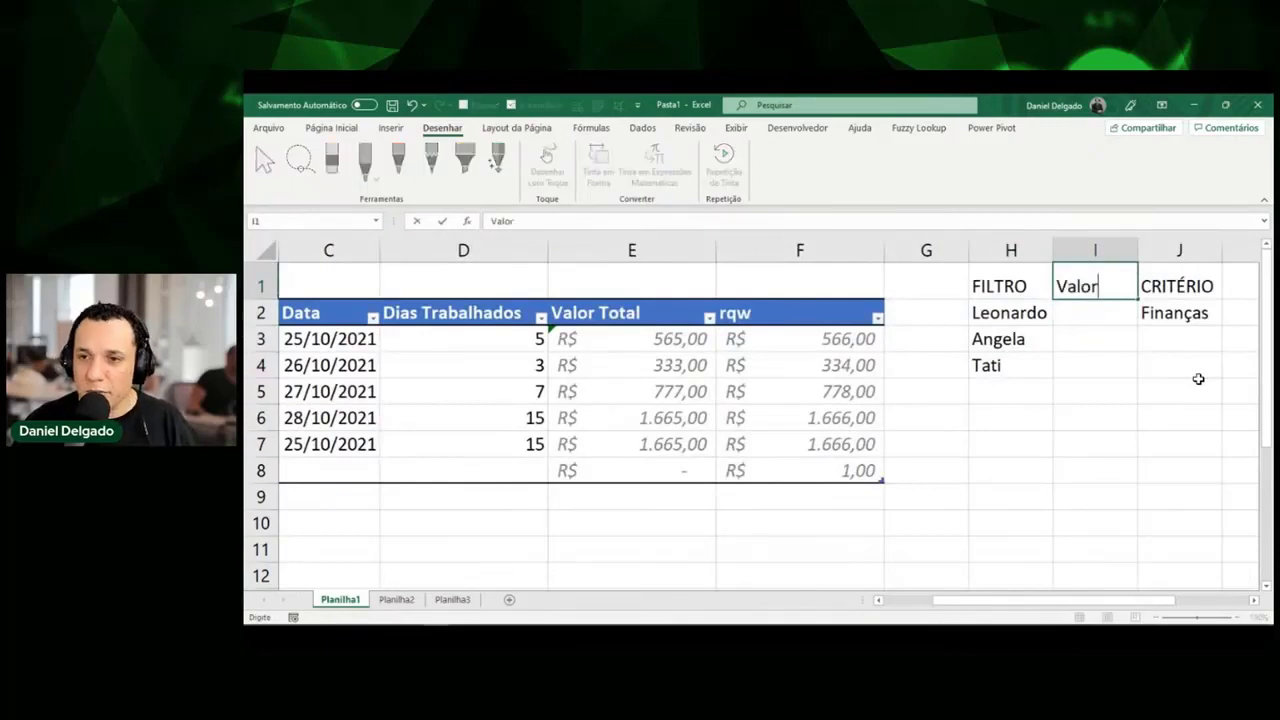
type(" Total")
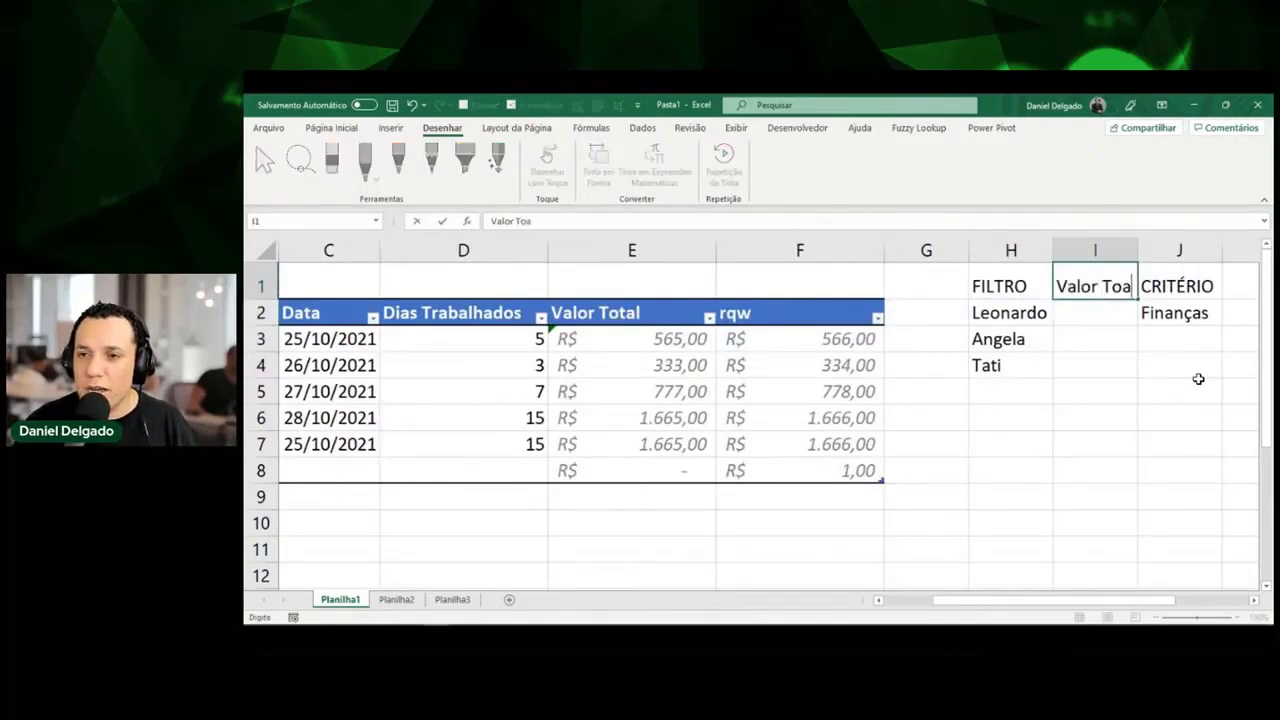
key("Return")
Add a second Finanças row for Tati using autocomplete.
key("Left")
key("Left")
key("Left")
key("Left")
key("Left")
key("Left")
key("Left")
key("Left")
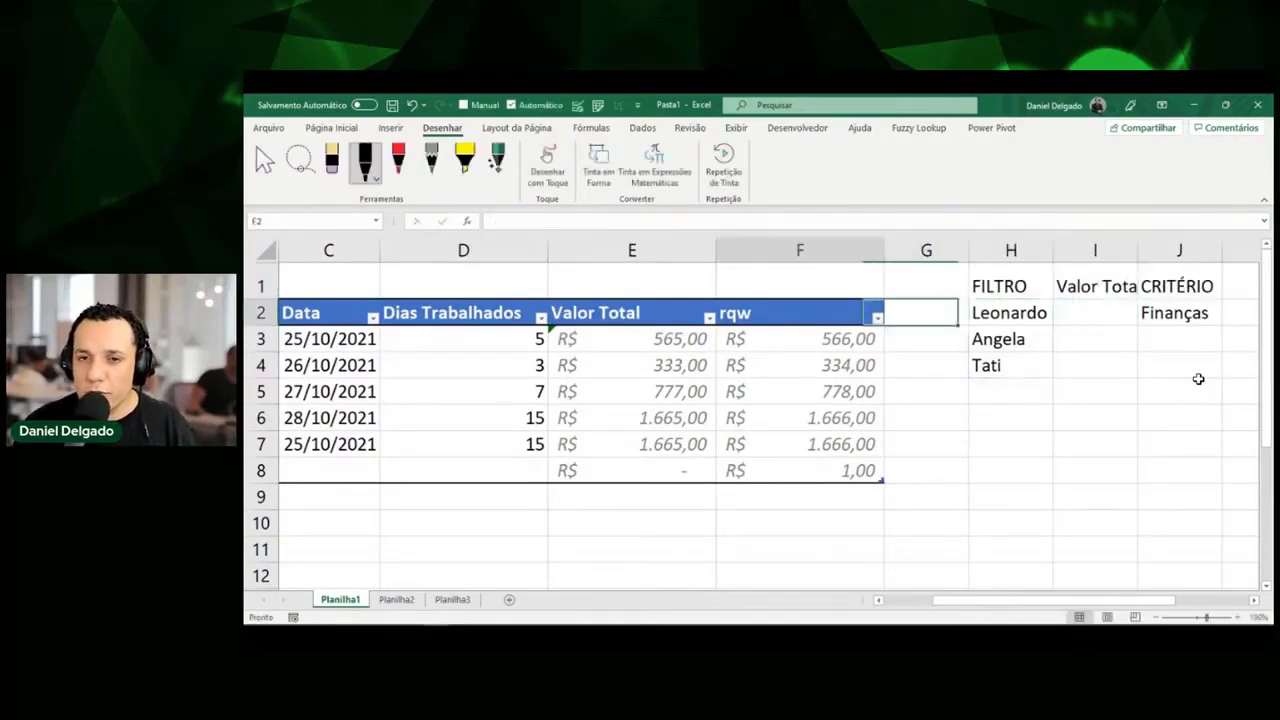
key("Down")
key("Down")
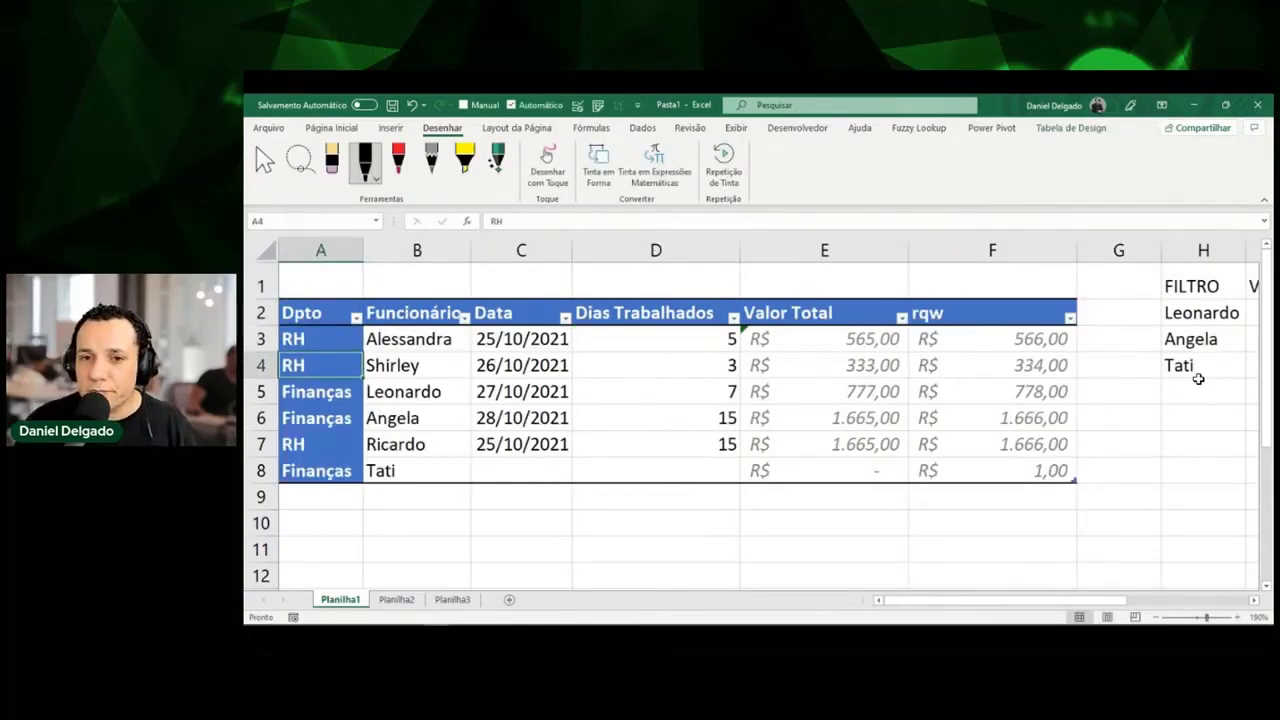
key("Down")
key("Down")
key("Down")
key("Down")
key("Down")
type("F")
key("Tab")
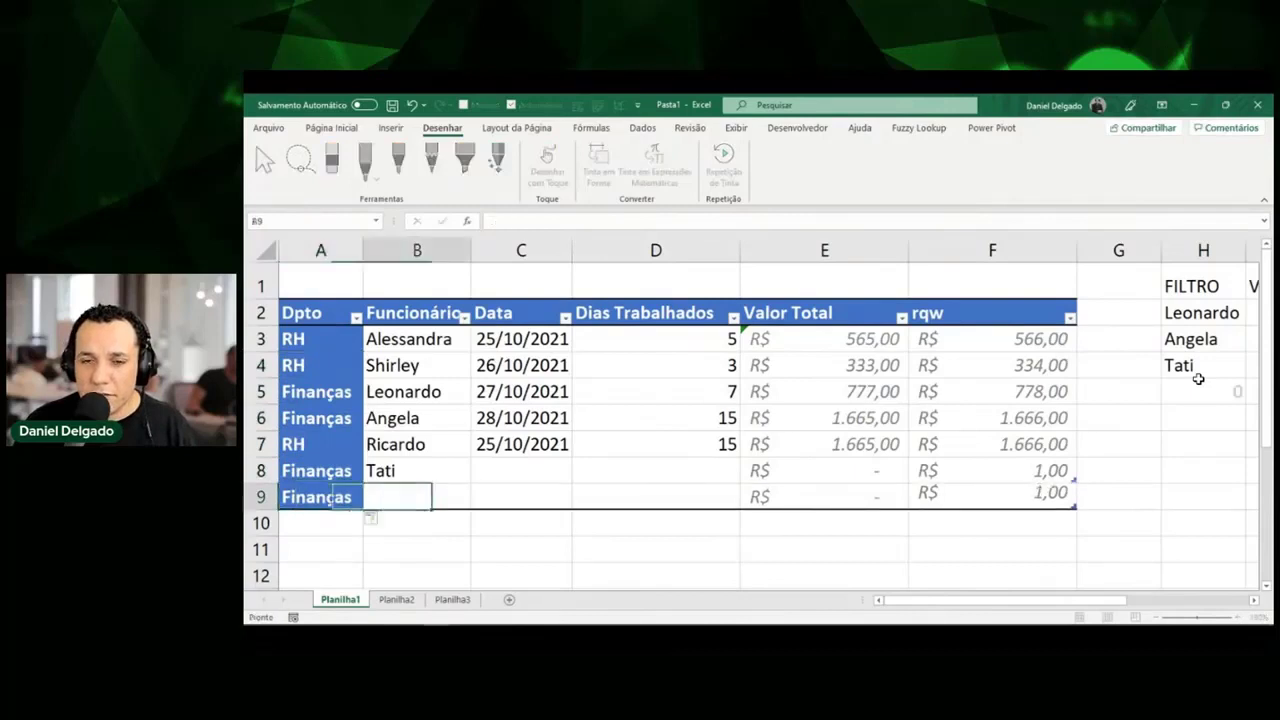
type("T")
key("Tab")
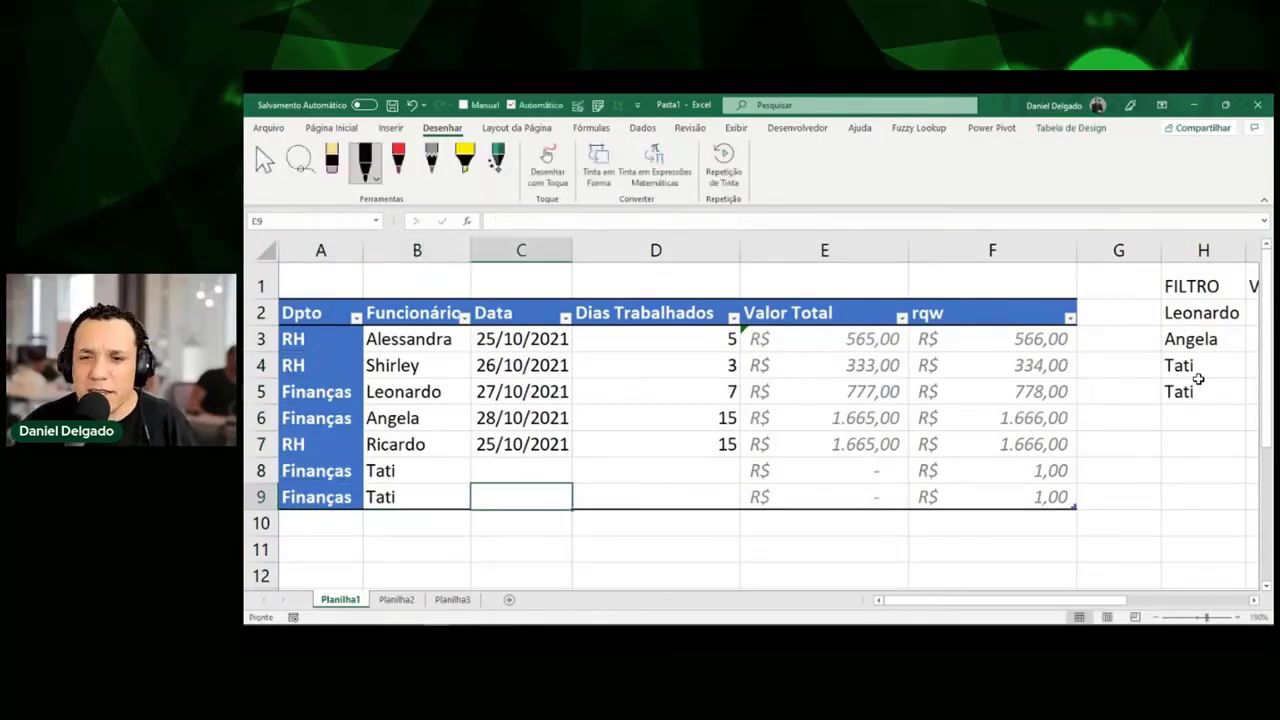
key("Tab")
Enter 1 day worked for both Tati rows and select their Valor Total amounts.
key("Up")
type("1")
key("Return")
type("1")
key("Return")
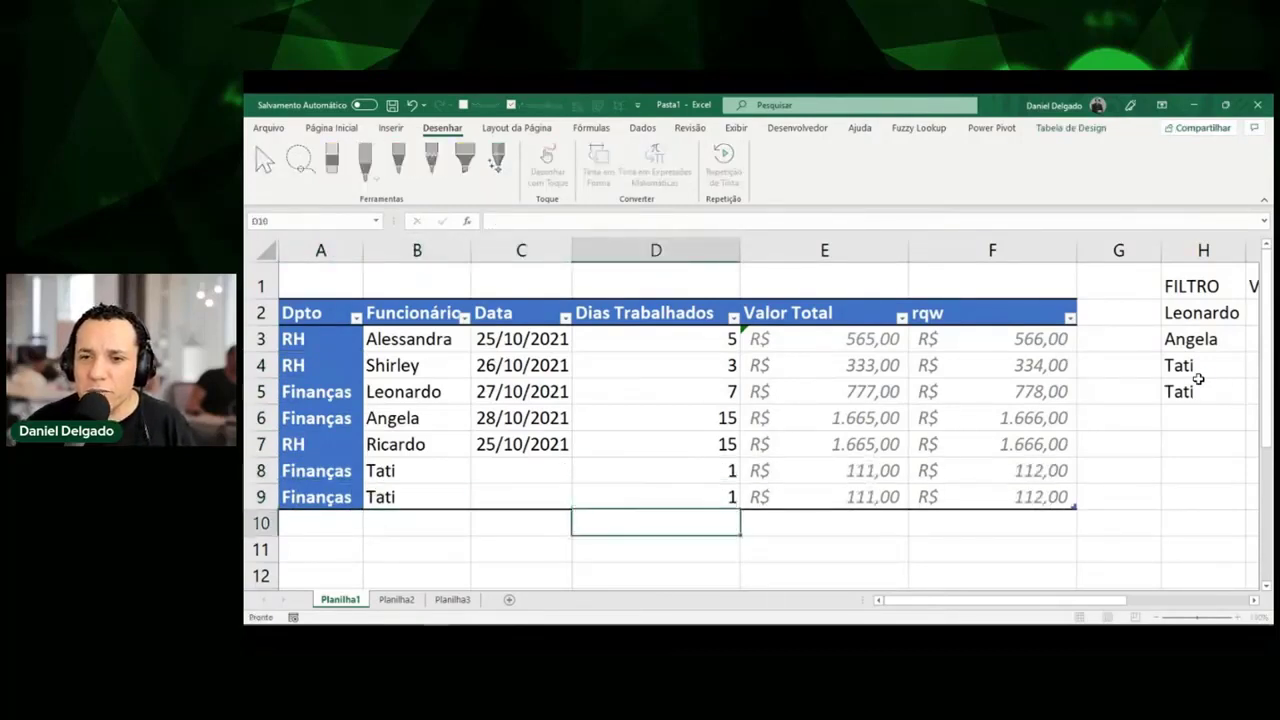
key("Up")
key("Up")
key("Right")
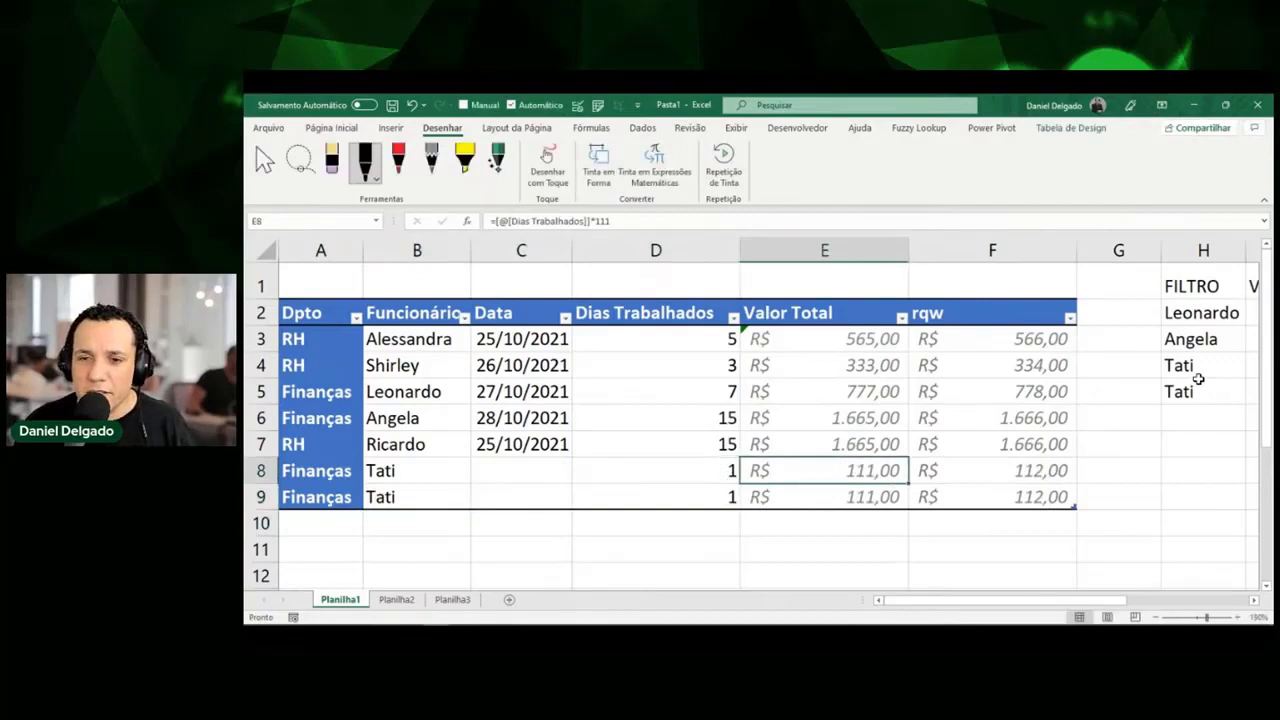
key("shift+Down")
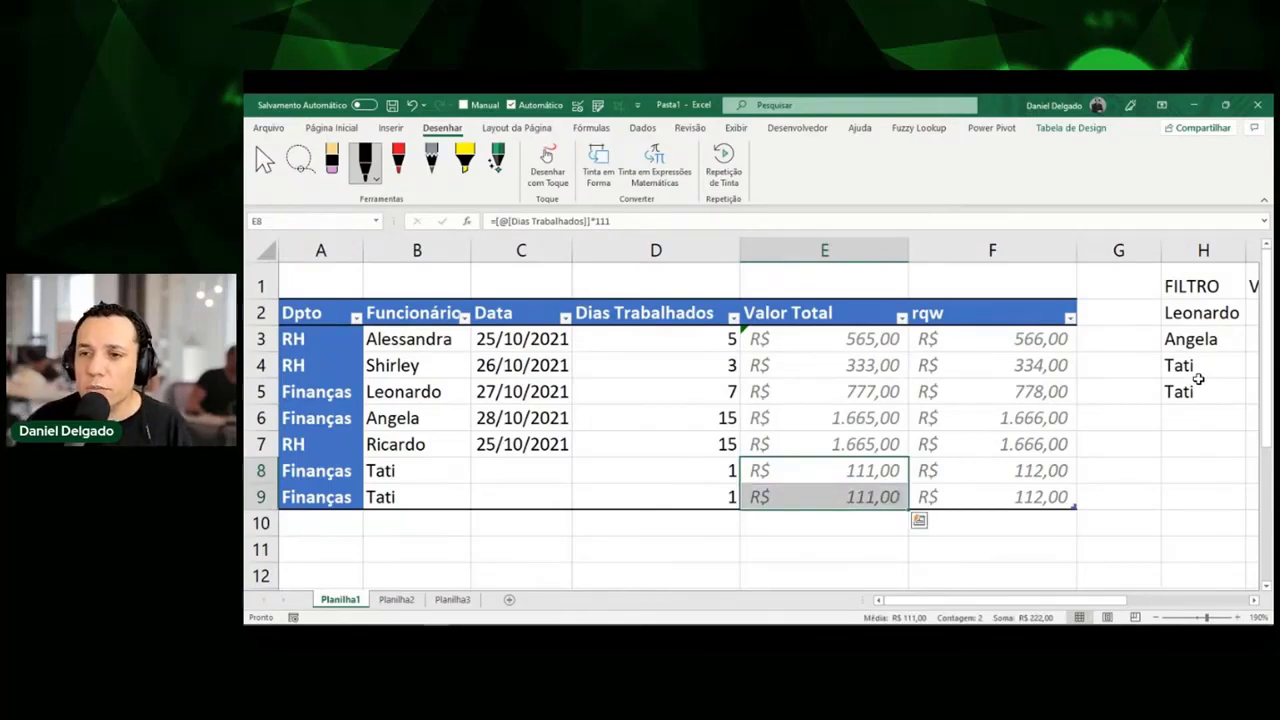
key("Right")
key("Right")
key("Right")
key("Right")
key("Right")
key("Right")
key("Right")
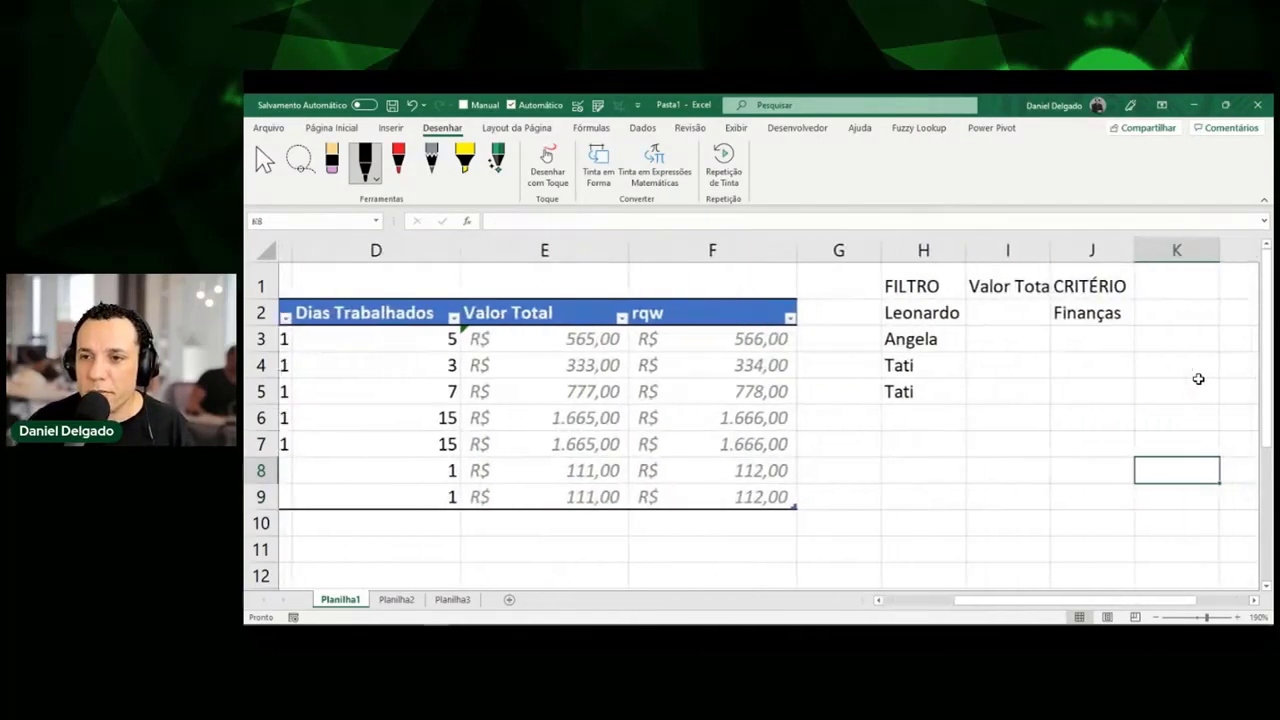
Insert an empty column before CRITÉRIO and widen column I to fit Valor Total.
right_click(910, 250)
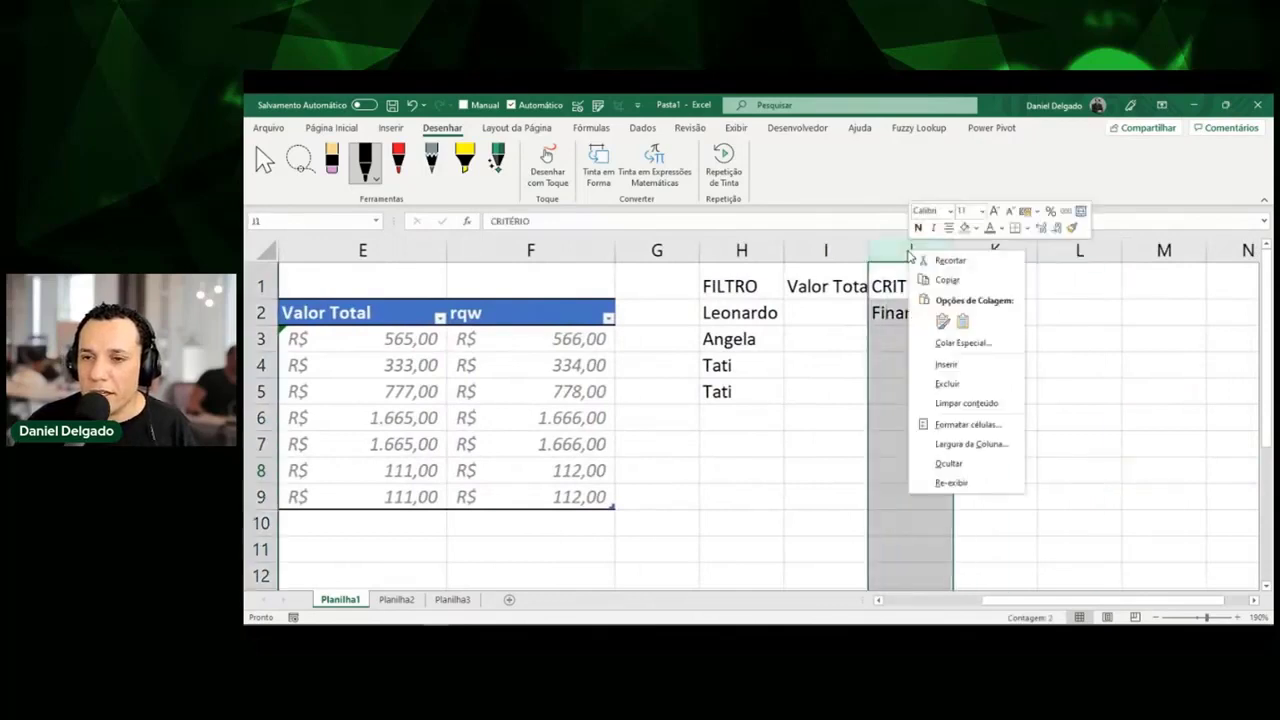
left_click(948, 365)
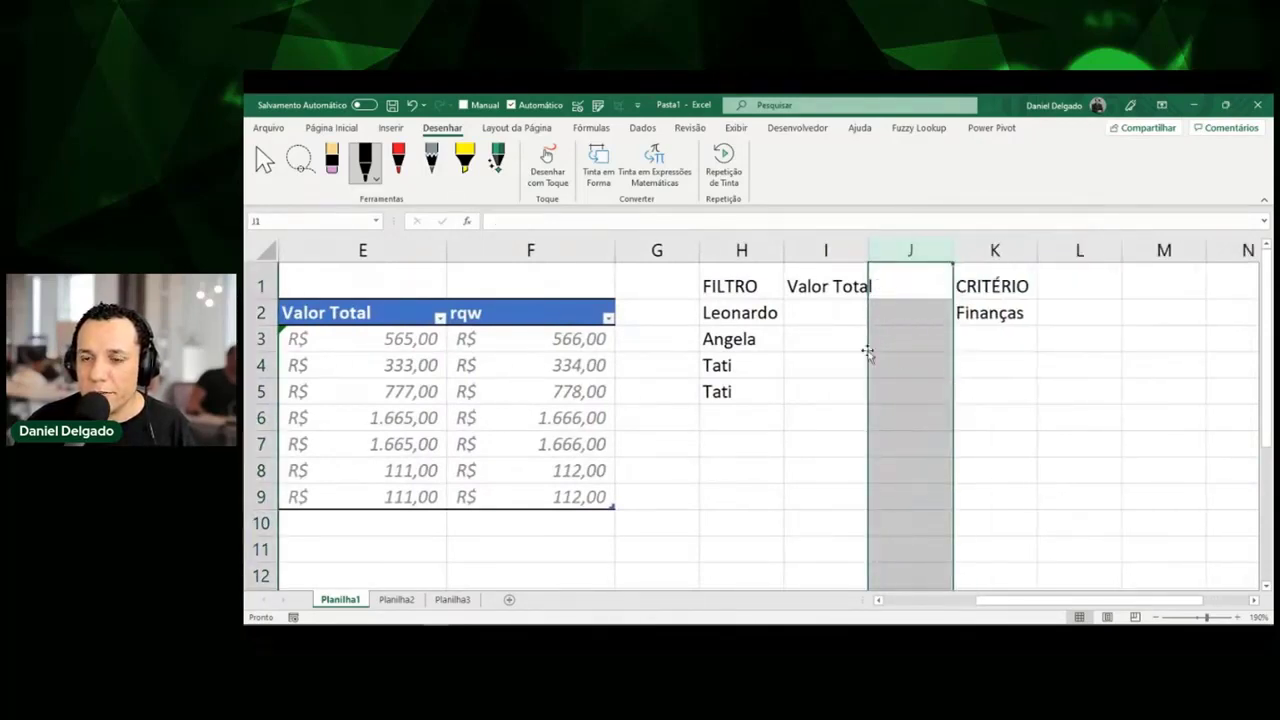
left_click(798, 318)
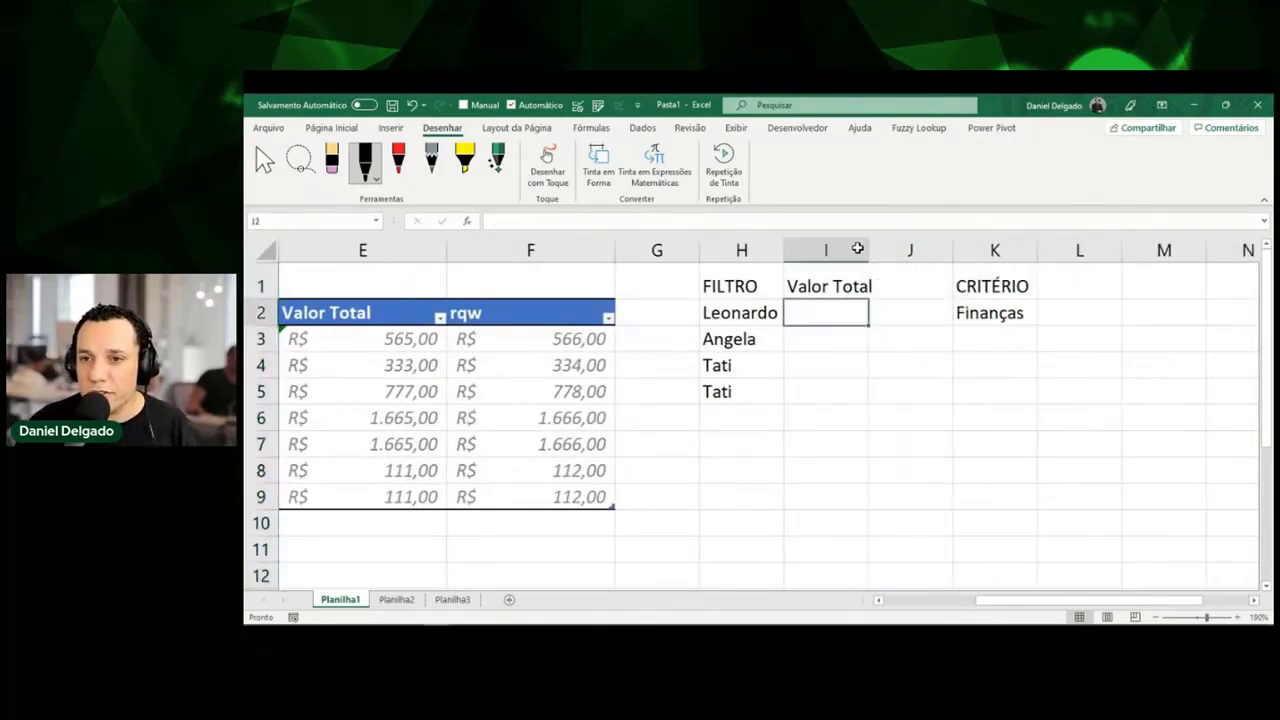
left_click(850, 250)
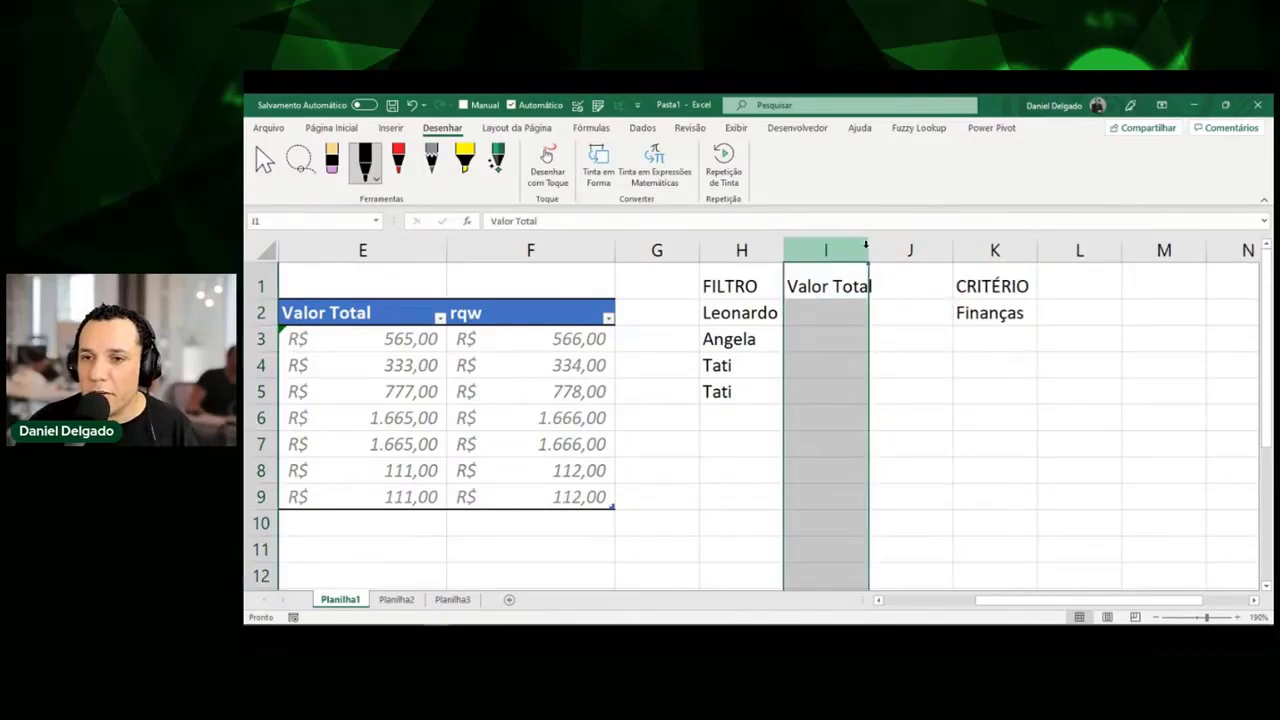
left_click_drag(871, 242, 892, 248)
Select both Tati rows in the table and both Tati entries in the FILTRO list.
left_click(769, 383)
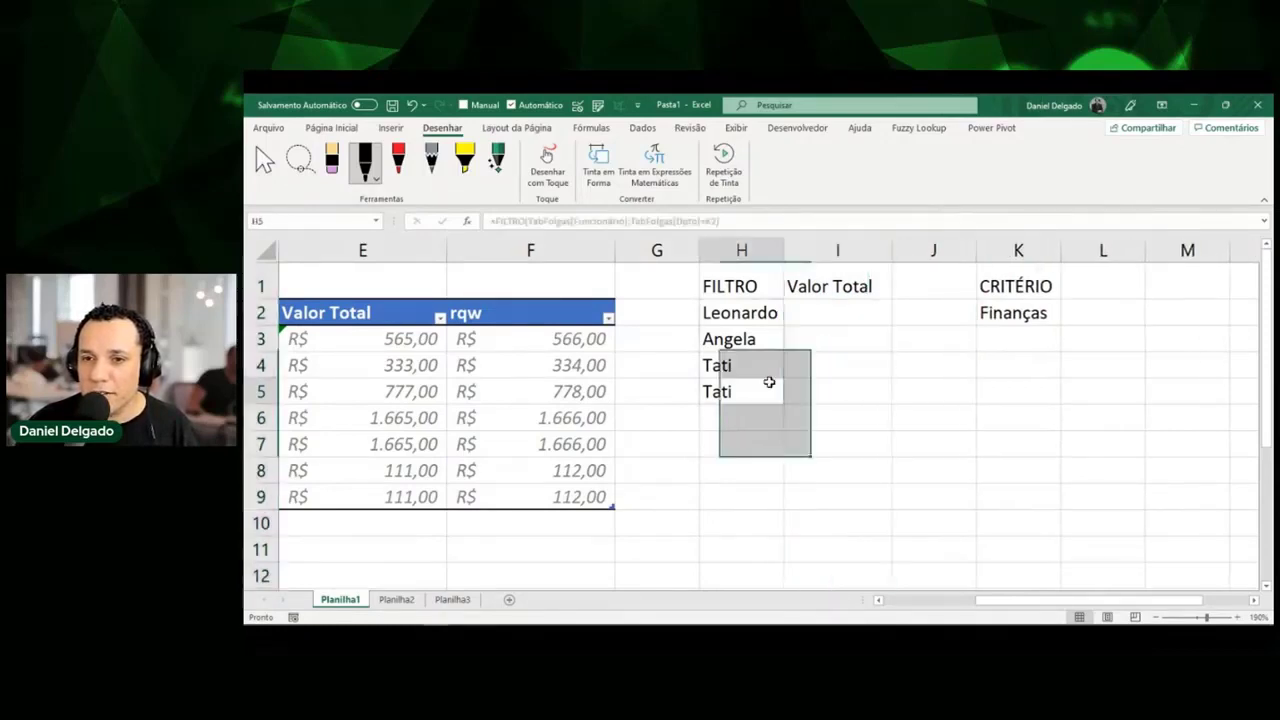
key("Left")
key("Left")
key("Left")
key("Left")
key("Left")
key("Left")
key("Left")
key("Down")
key("Down")
key("Down")
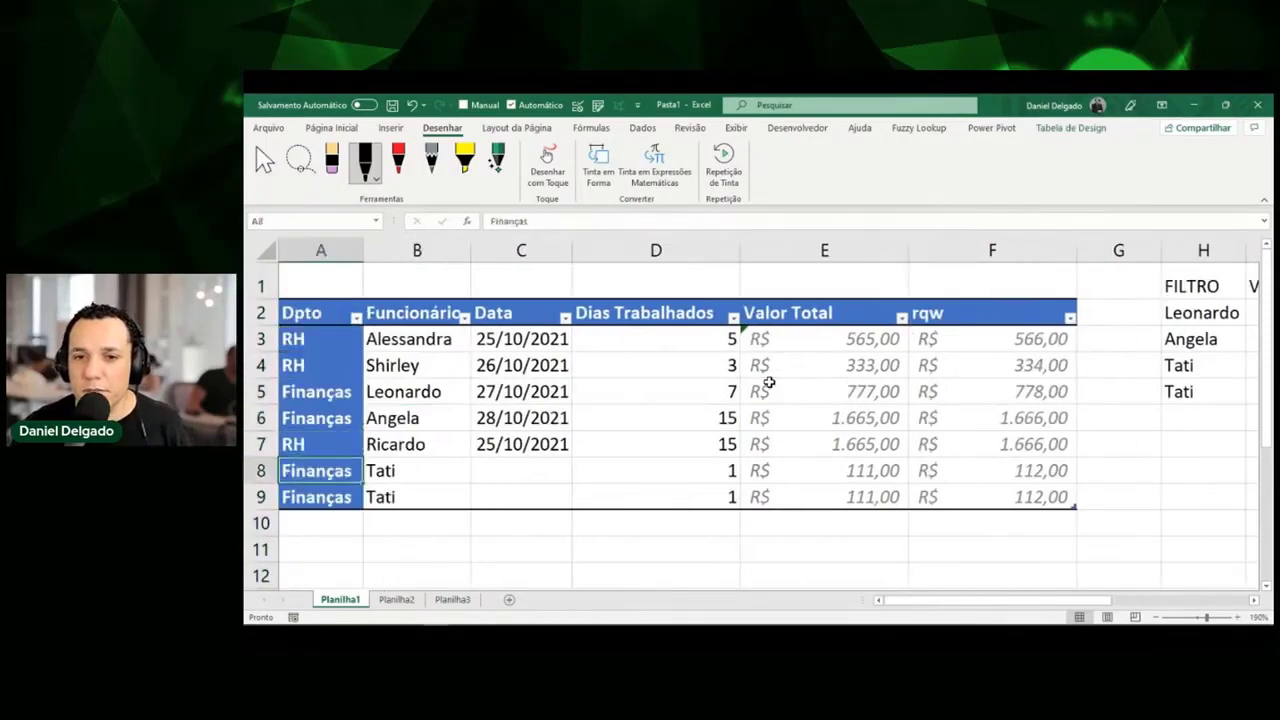
key("shift+Right")
key("shift+Down")
key("Up")
key("Up")
key("Up")
key("Right")
key("Right")
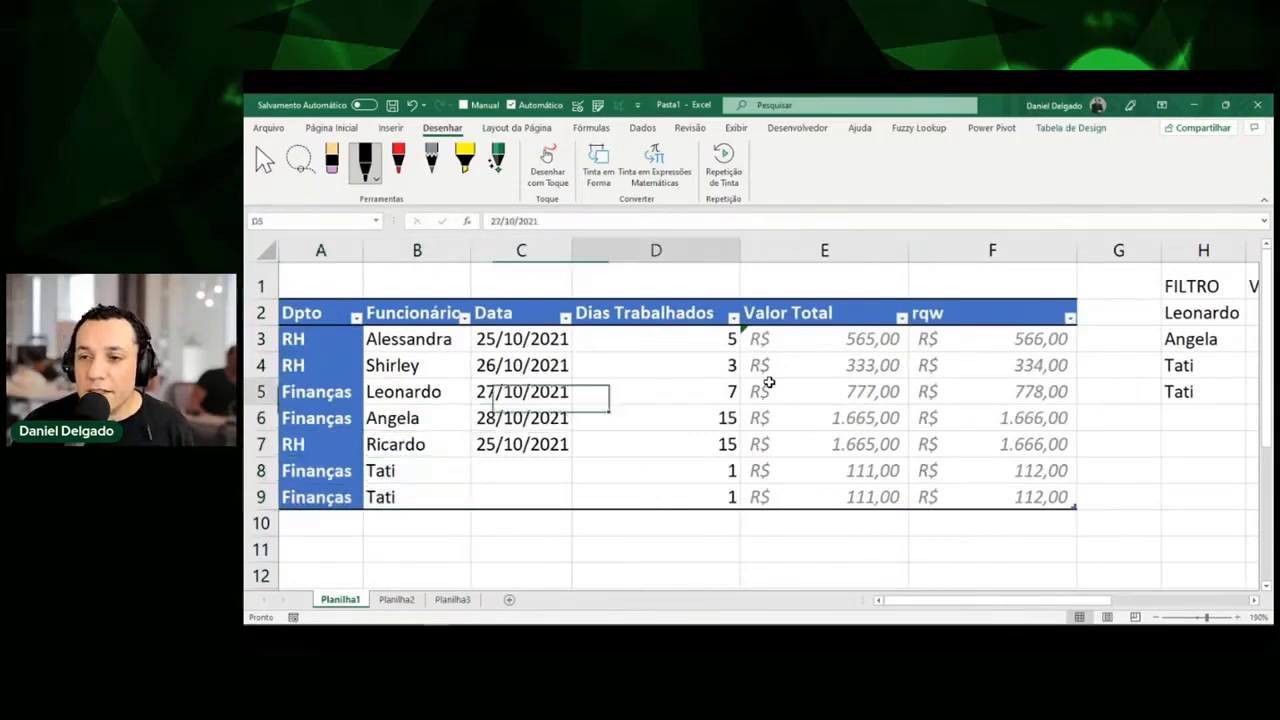
key("Up")
key("Up")
key("Right")
key("Right")
key("Right")
key("Right")
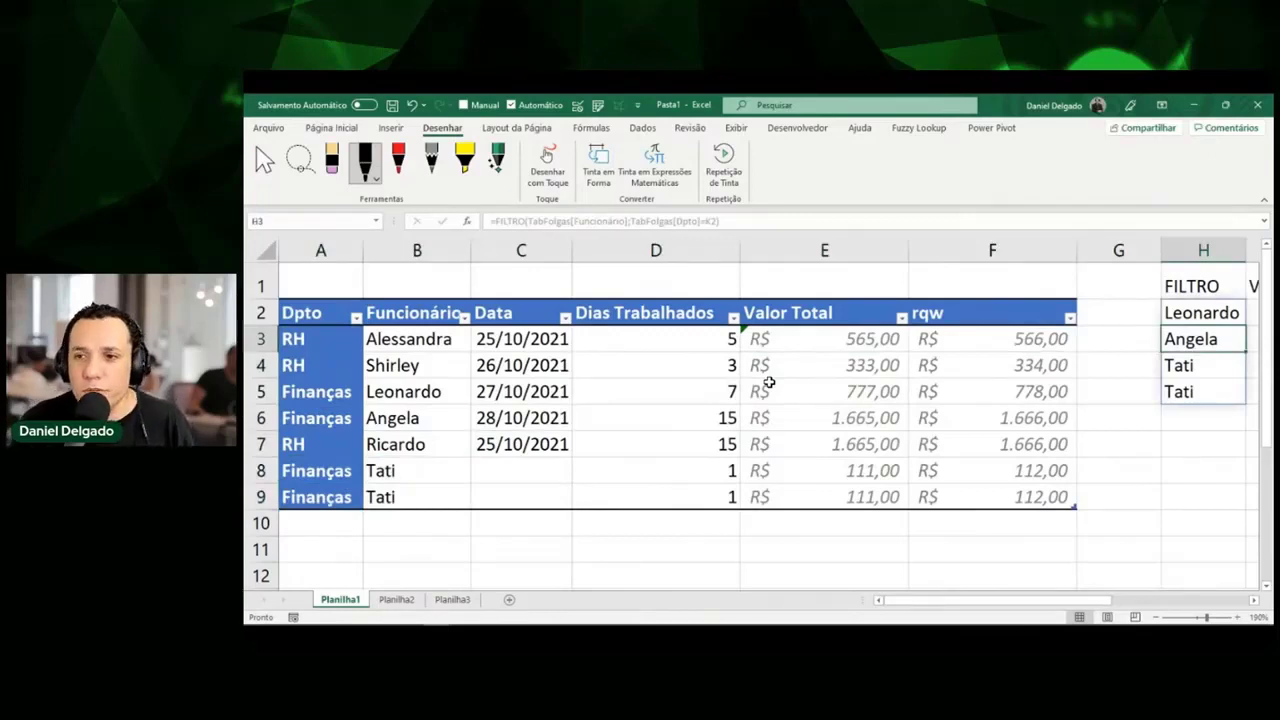
key("Down")
key("Down")
key("Up")
key("shift+Down")
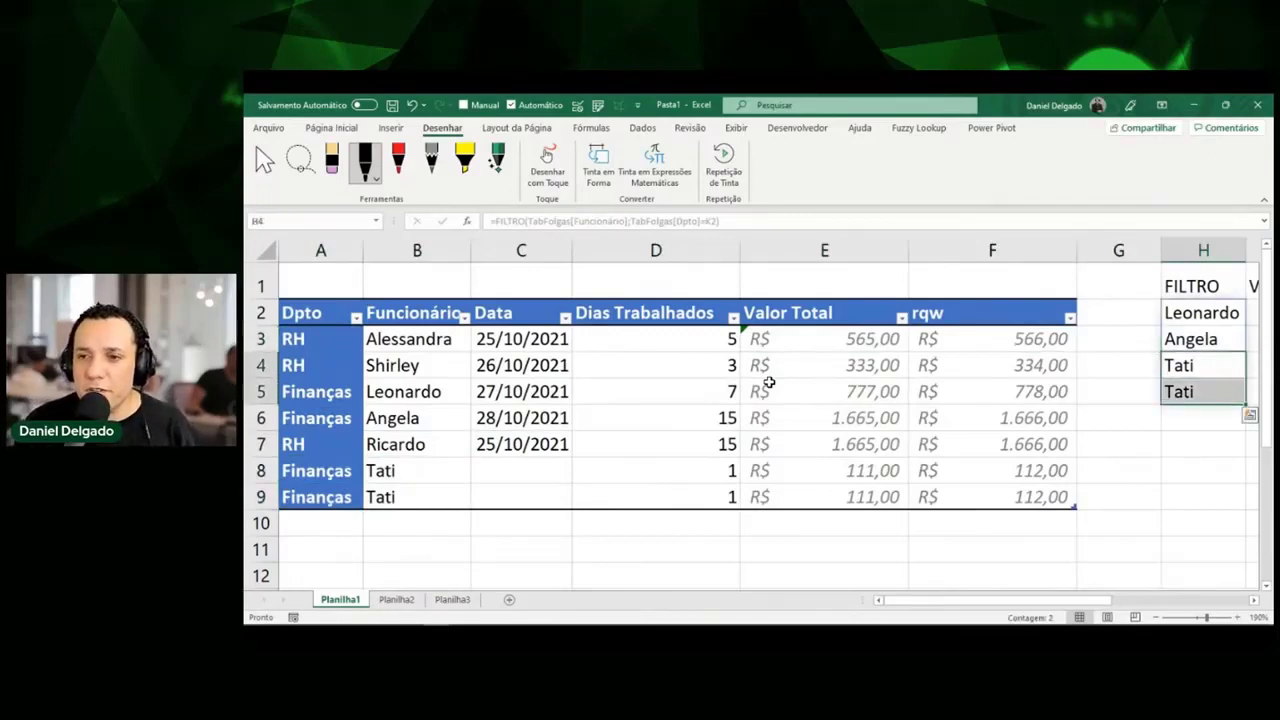
Check Tati's row in the table, then return to the top of the FILTRO results.
key("Left")
key("Left")
key("Left")
key("Left")
key("Left")
key("Left")
key("Down")
key("Down")
key("Left")
key("Down")
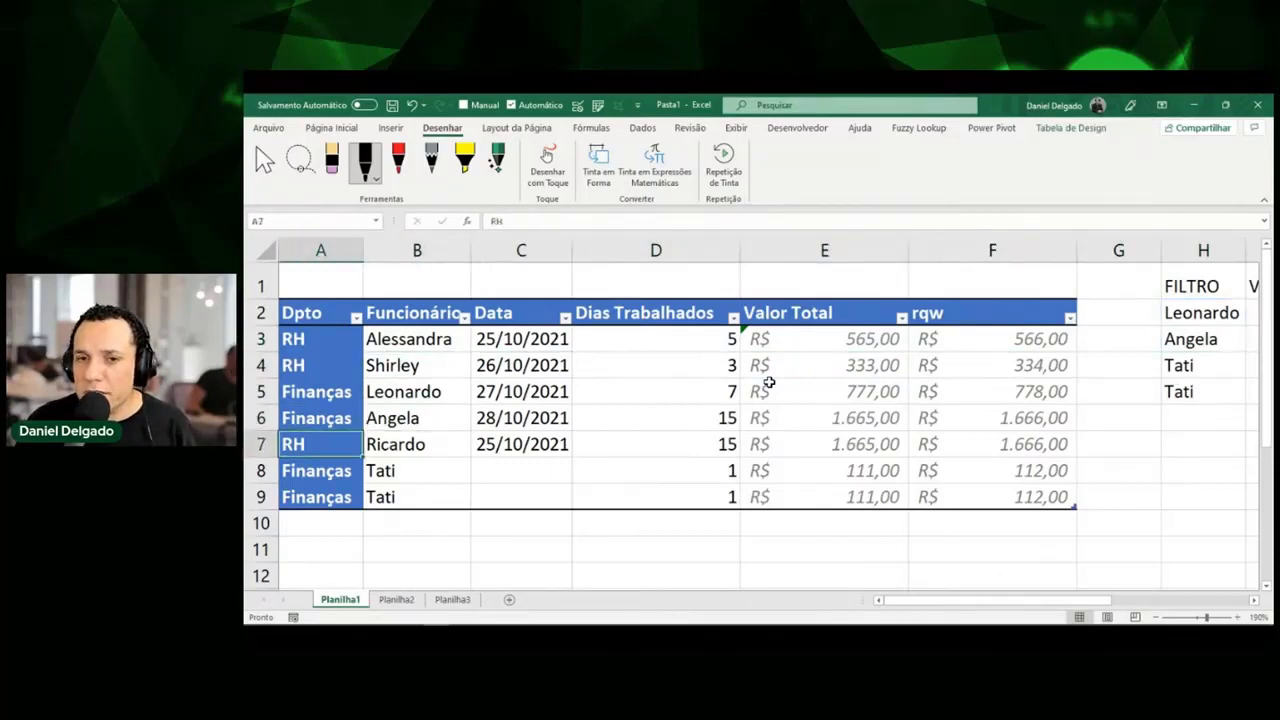
key("Right")
key("Down")
key("Down")
key("Up")
key("Up")
key("Up")
key("Right")
key("Right")
key("Up")
key("Right")
key("Up")
key("Right")
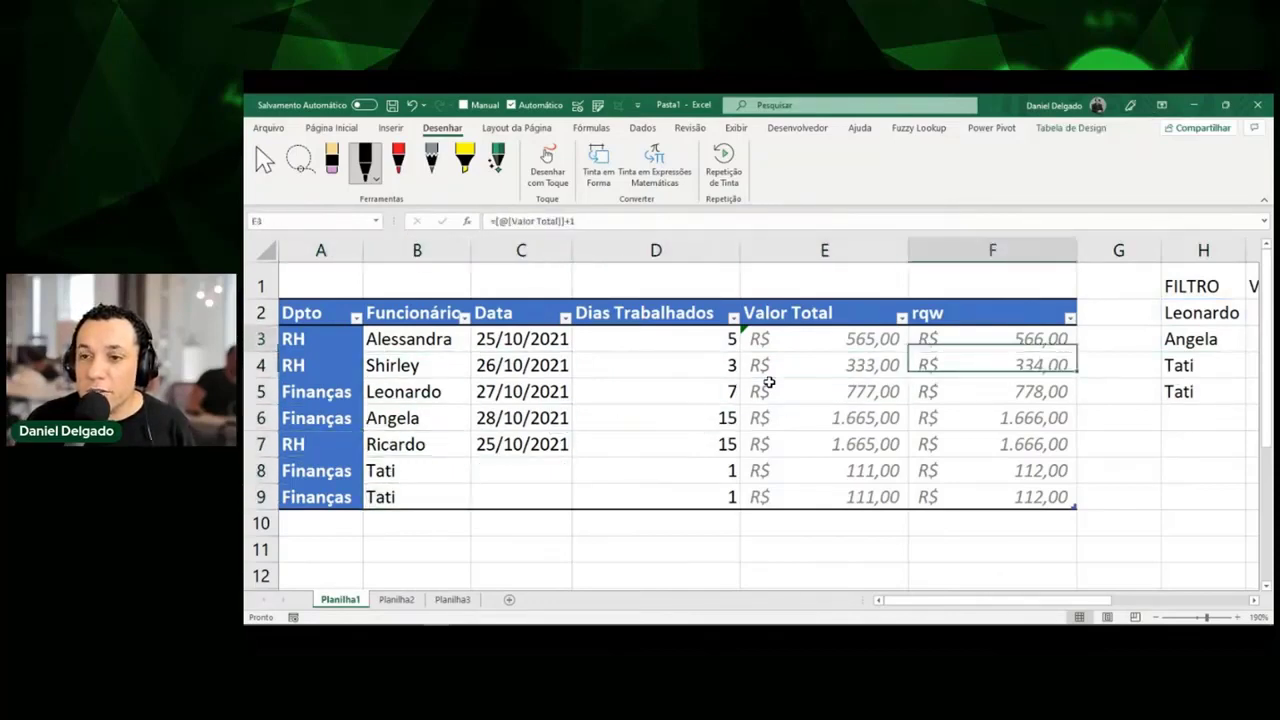
key("Right")
key("Right")
key("Up")
key("Up")
key("Right")
key("Left")
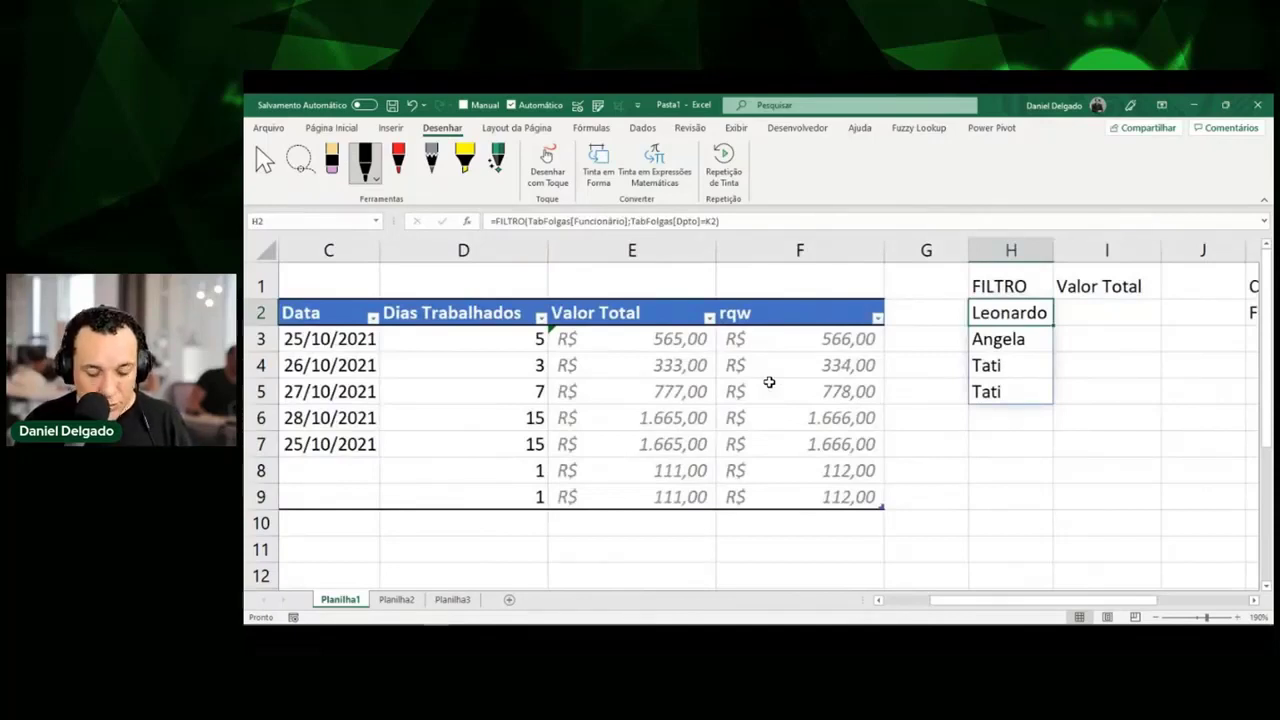
Wrap H2's FILTRO formula in ÚNICO so each employee appears only once.
key("F2")
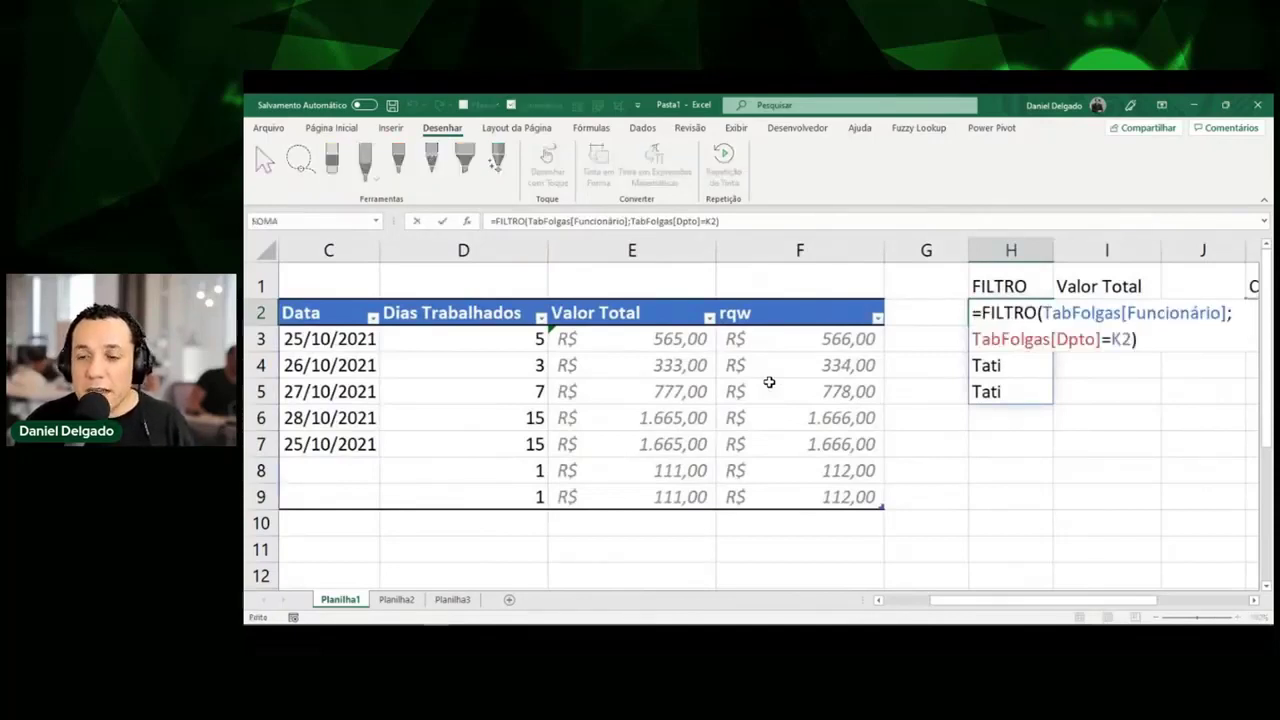
key("Left")
key("Left")
key("Left")
key("Left")
key("Left")
key("Left")
key("Left")
key("Left")
key("Left")
key("Left")
key("Left")
key("Left")
key("Left")
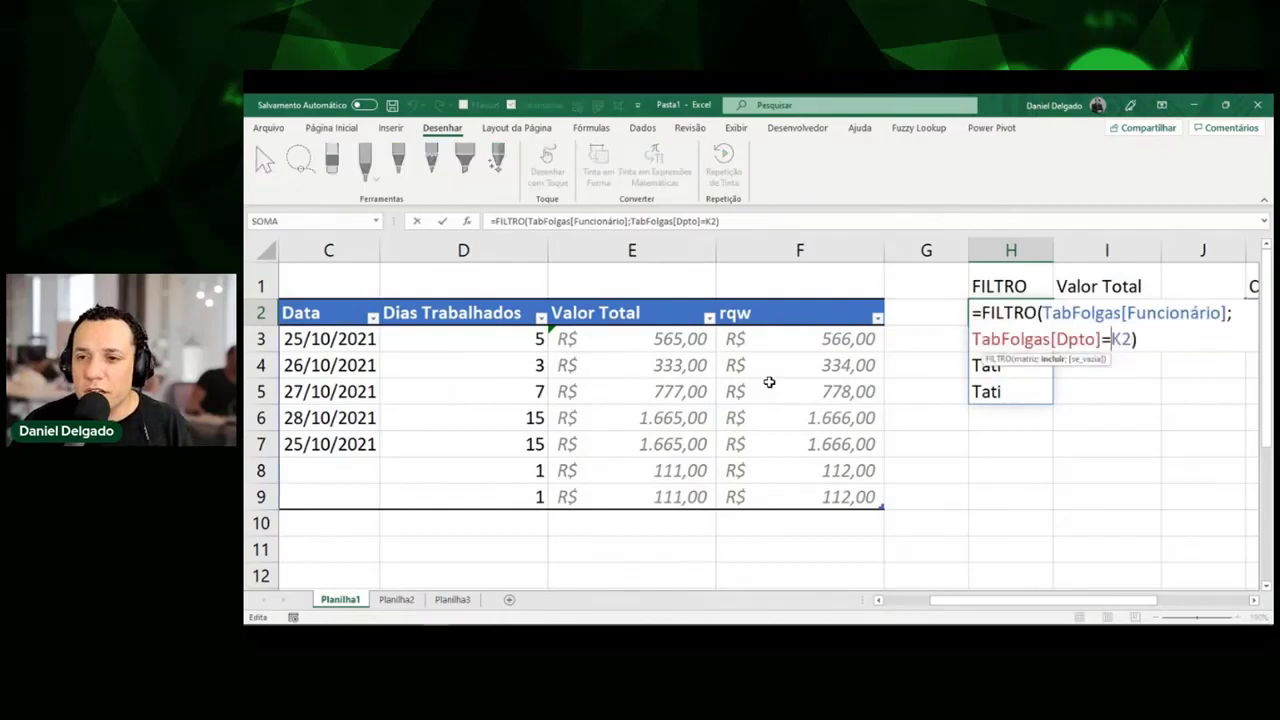
key("Left")
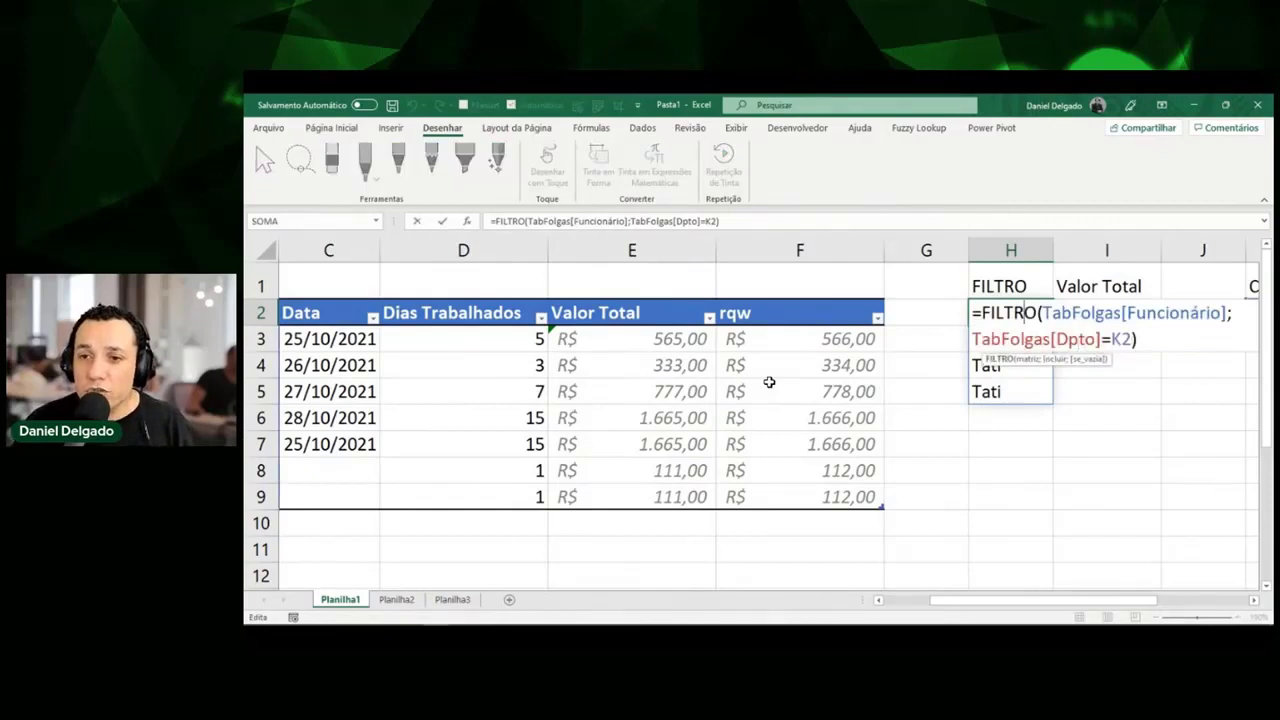
key("Up")
key("Left")
key("Left")
key("Left")
key("Left")
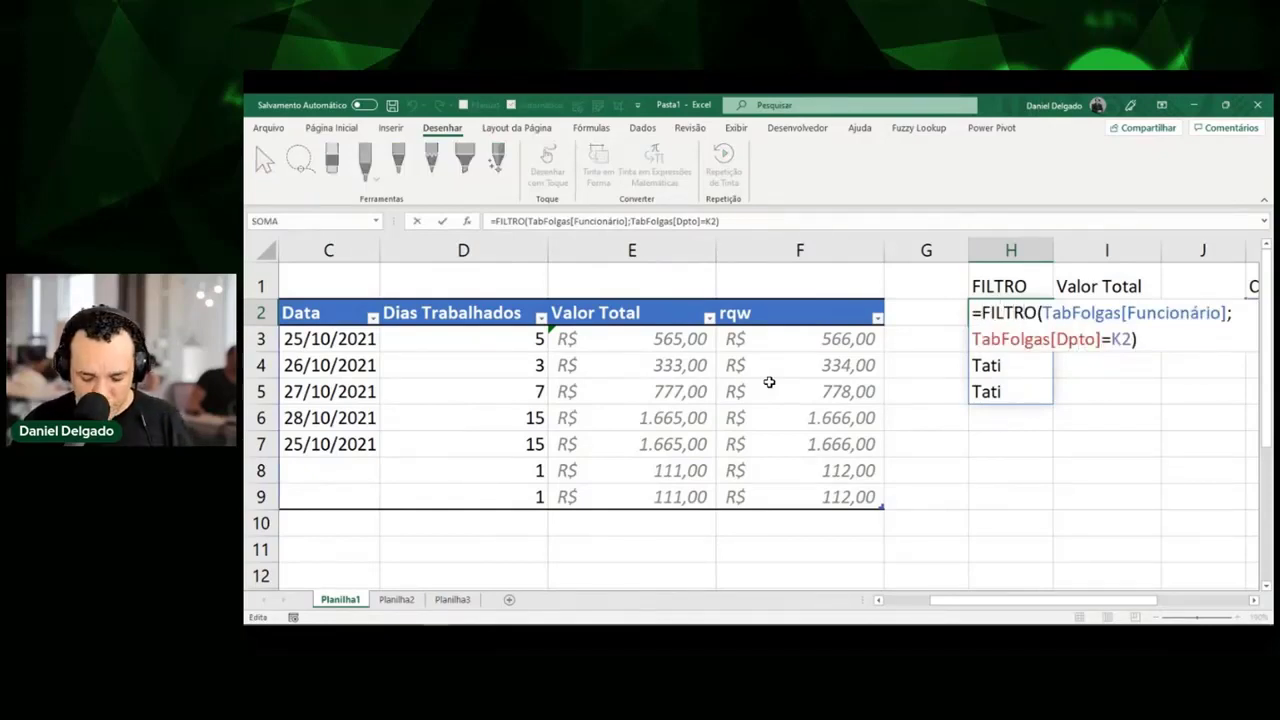
type("ú")
key("Tab")
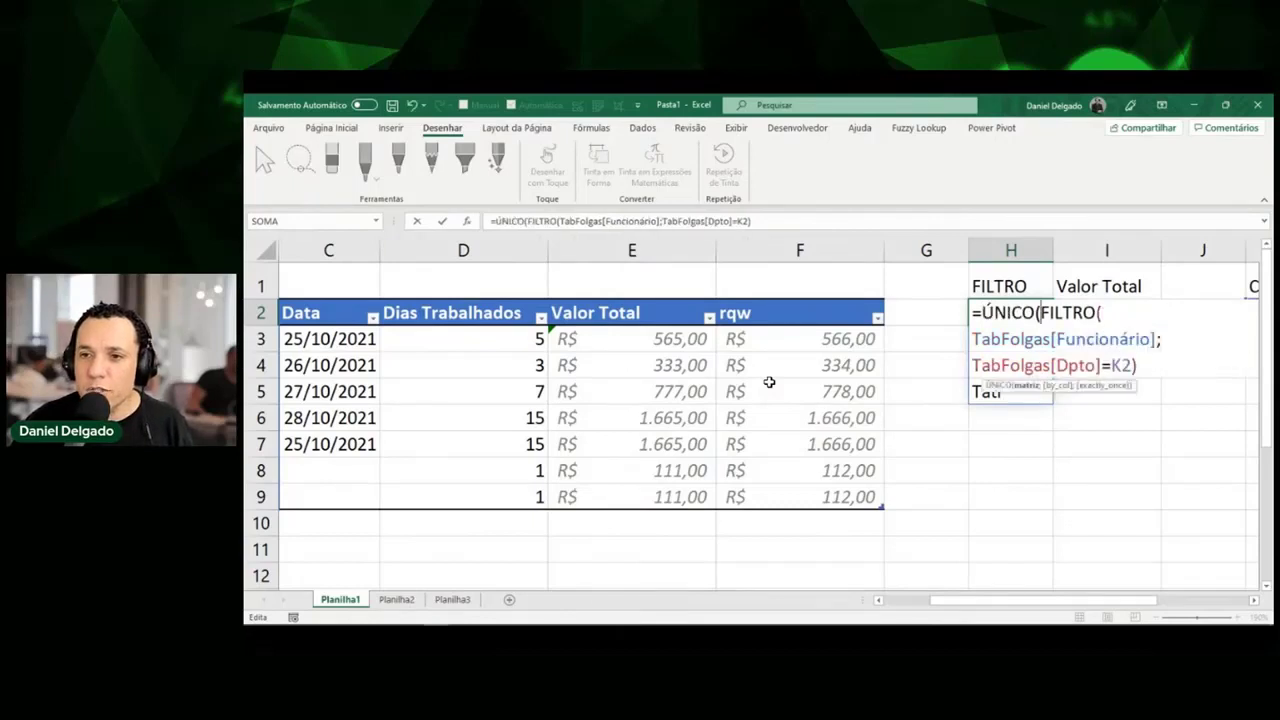
key("shift+Down")
key("shift+Down")
key("shift+End")
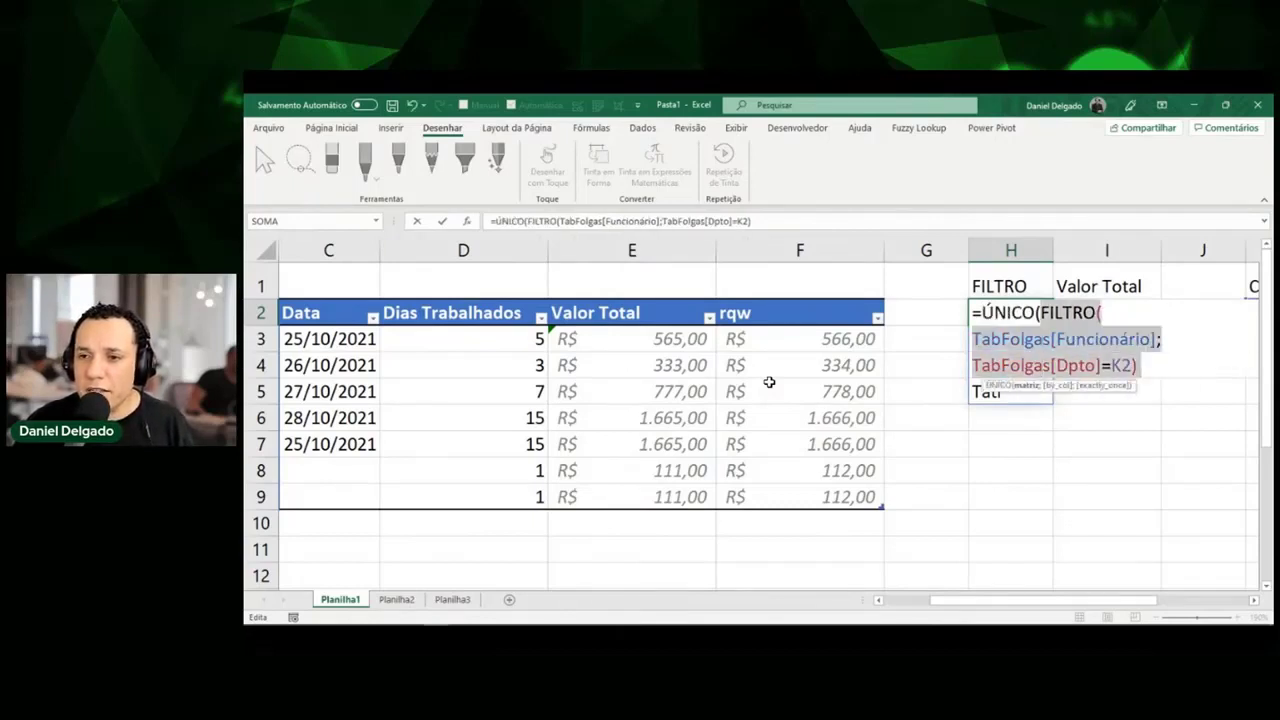
key("Right")
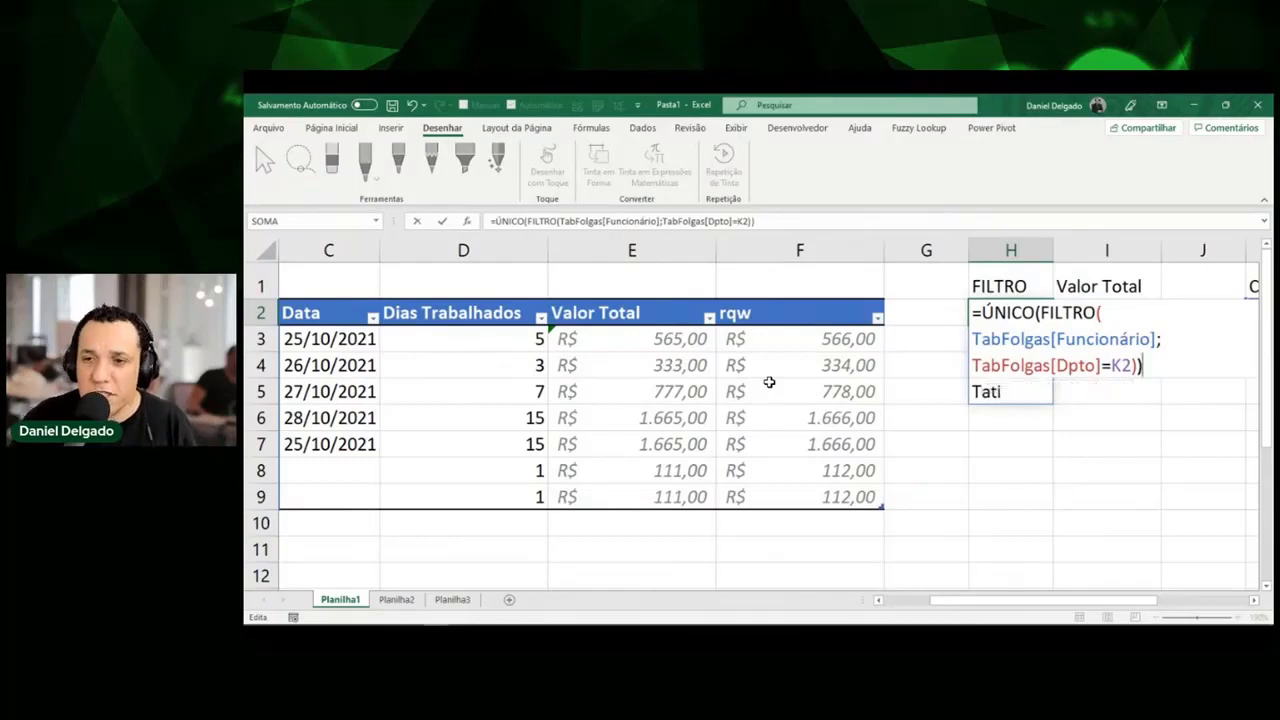
key("Return")
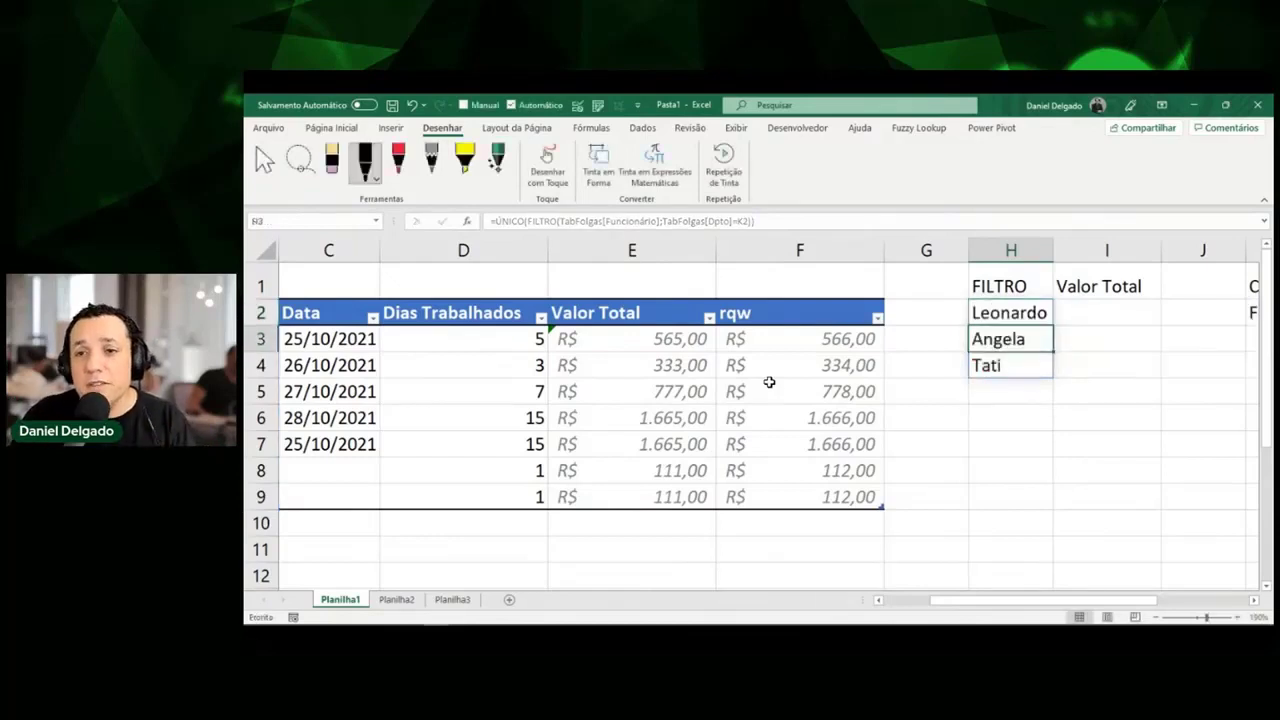
Annotate the three spilled names with ink, then clear the marks.
key("Up")
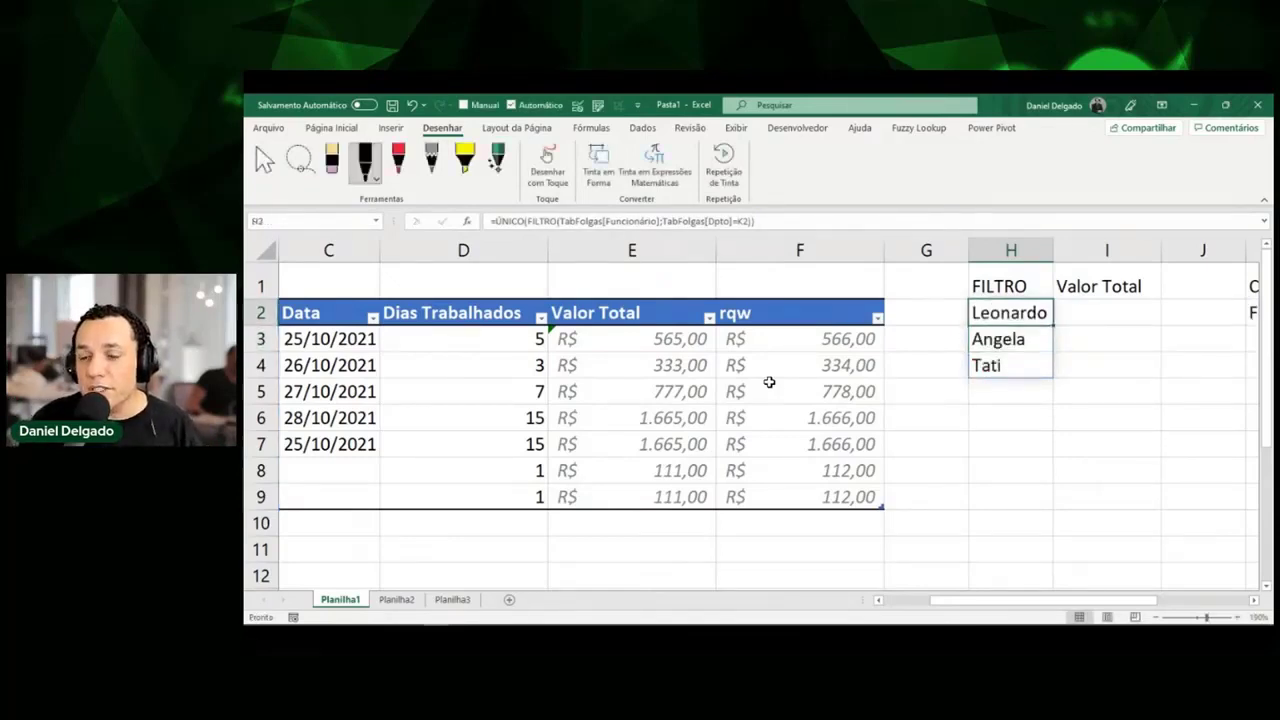
key("Down")
key("Down")
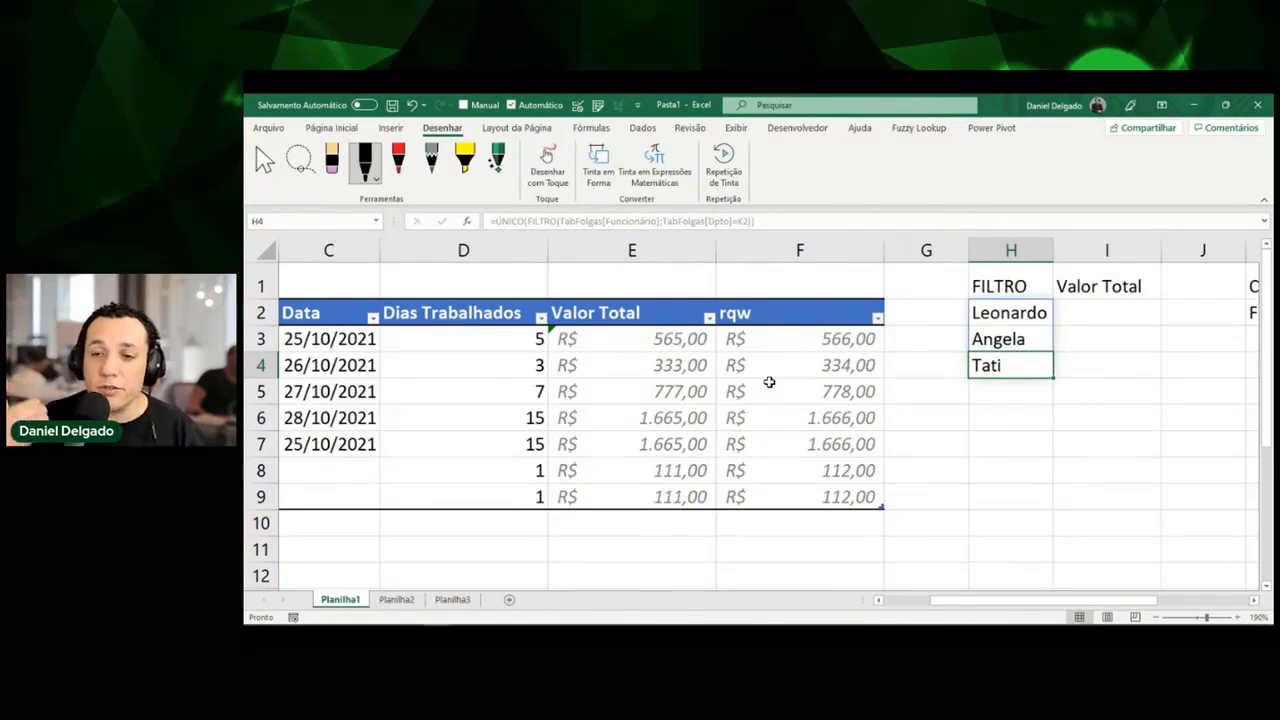
key("ctrl+shift+d")
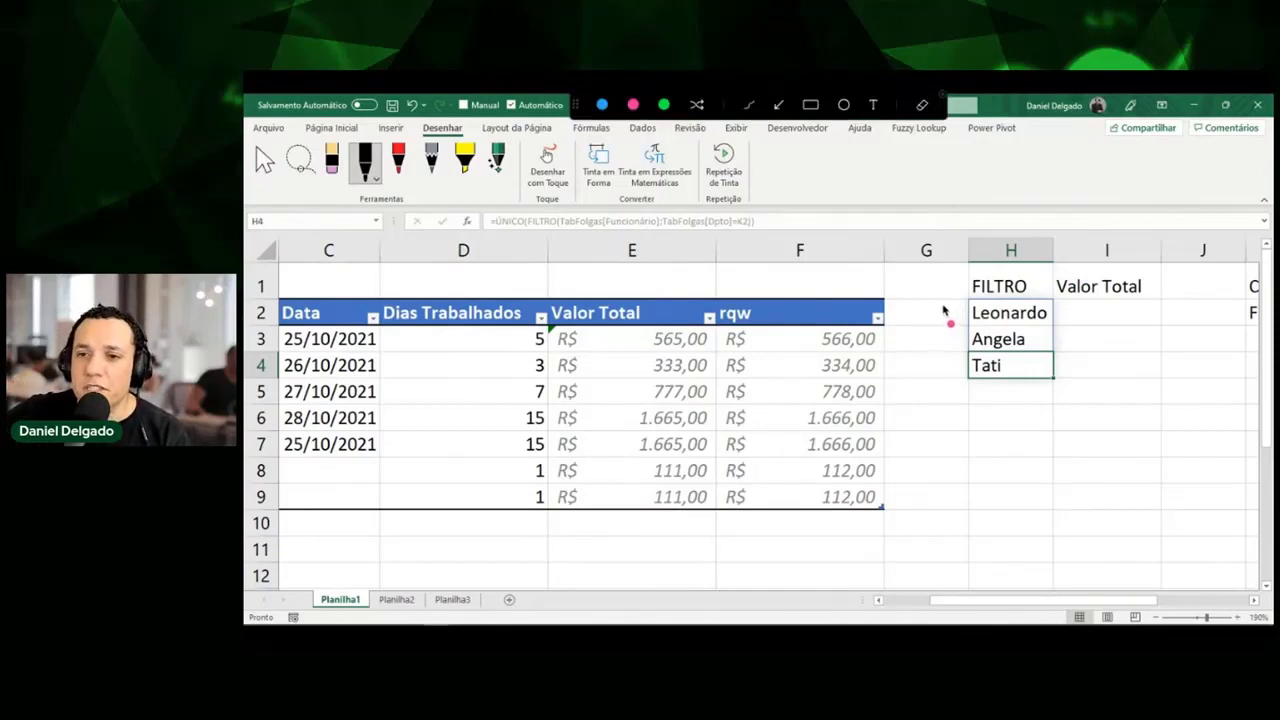
mouse_move(946, 300)
left_mouse_down()
mouse_move(945, 374)
mouse_move(970, 335)
mouse_move(968, 308)
left_mouse_up()
left_click_drag(952, 368, 970, 366)
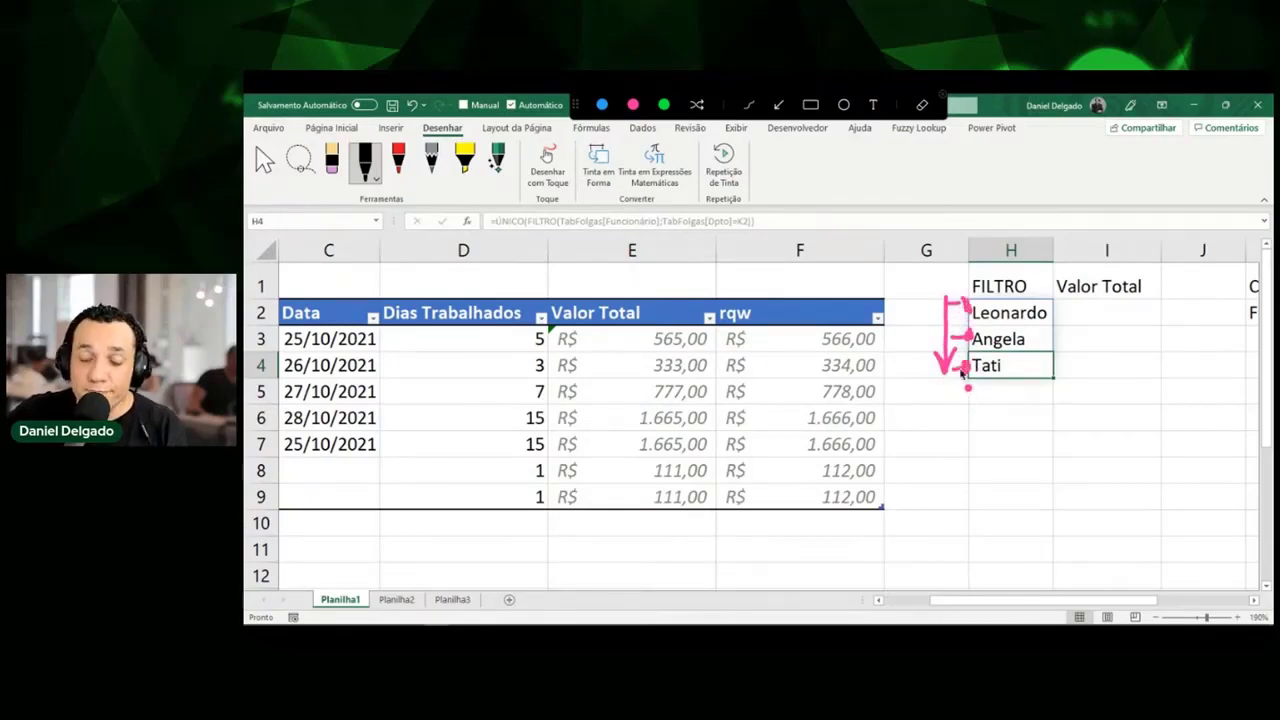
key("Escape")
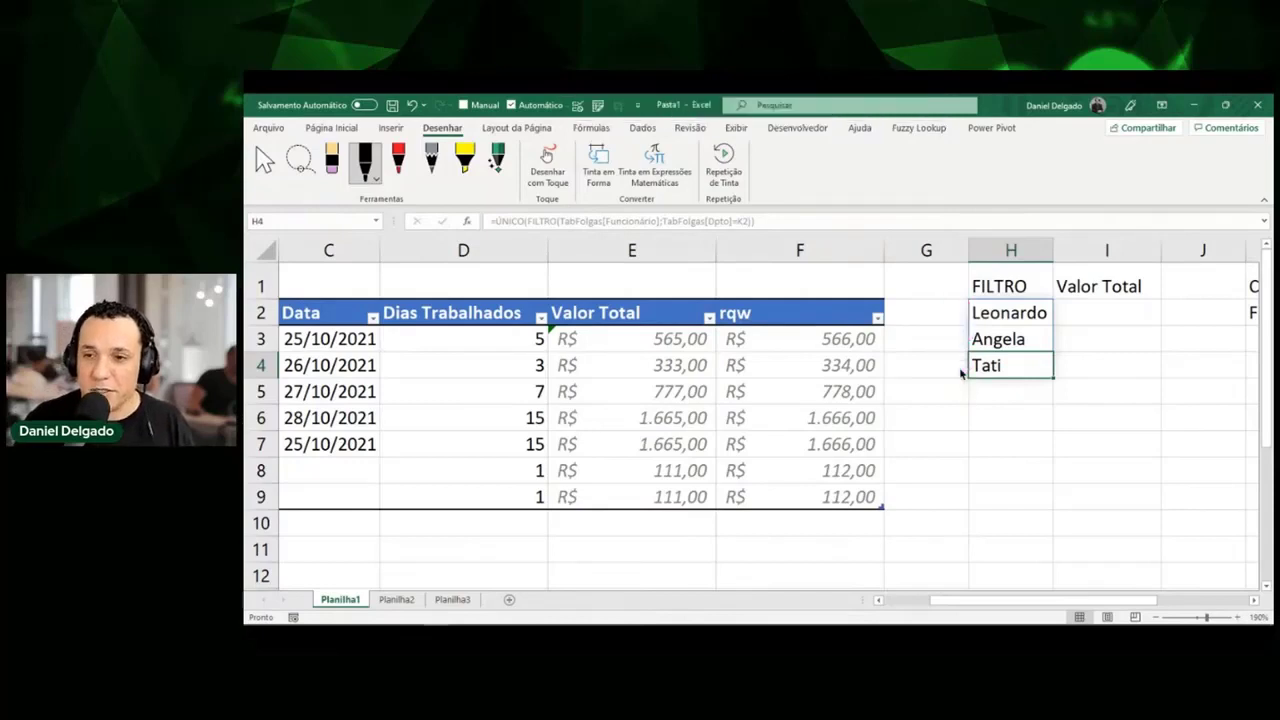
Wrap H2's ÚNICO(FILTRO) formula in CLASSIFICAR, giving Angela, Leonardo, Tati.
double_click(1020, 311)
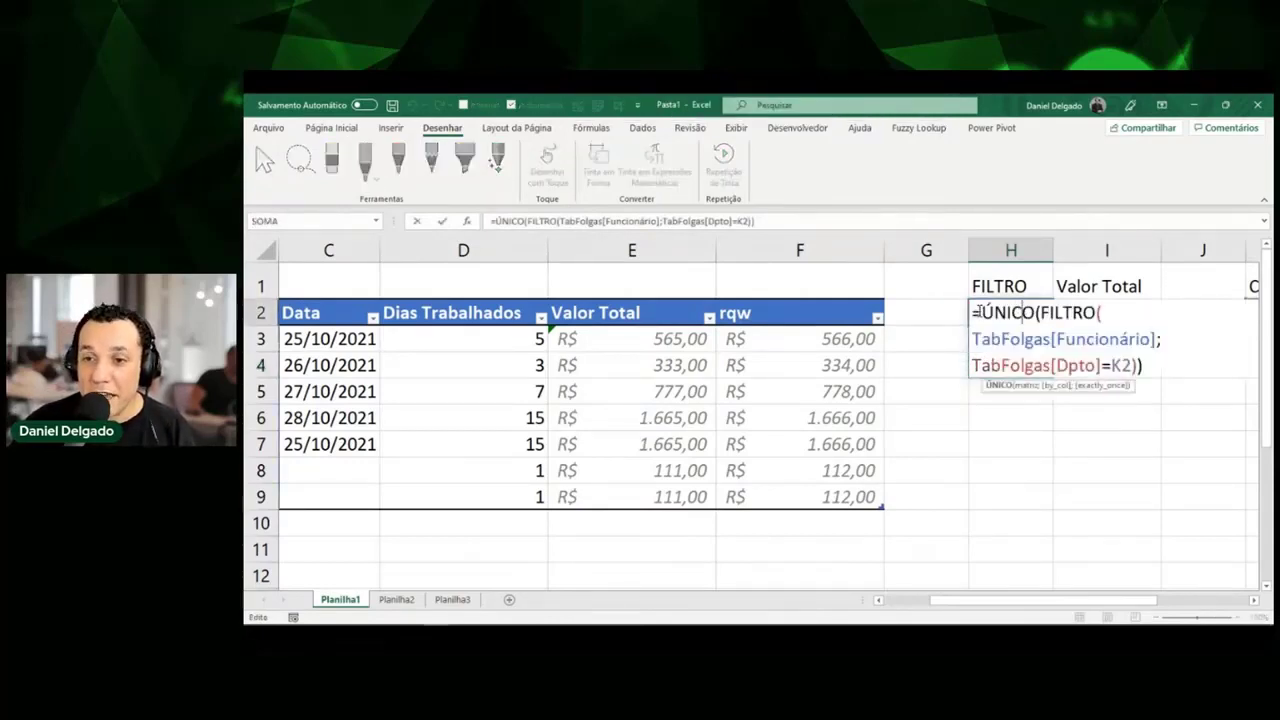
left_click(980, 313)
type("cl")
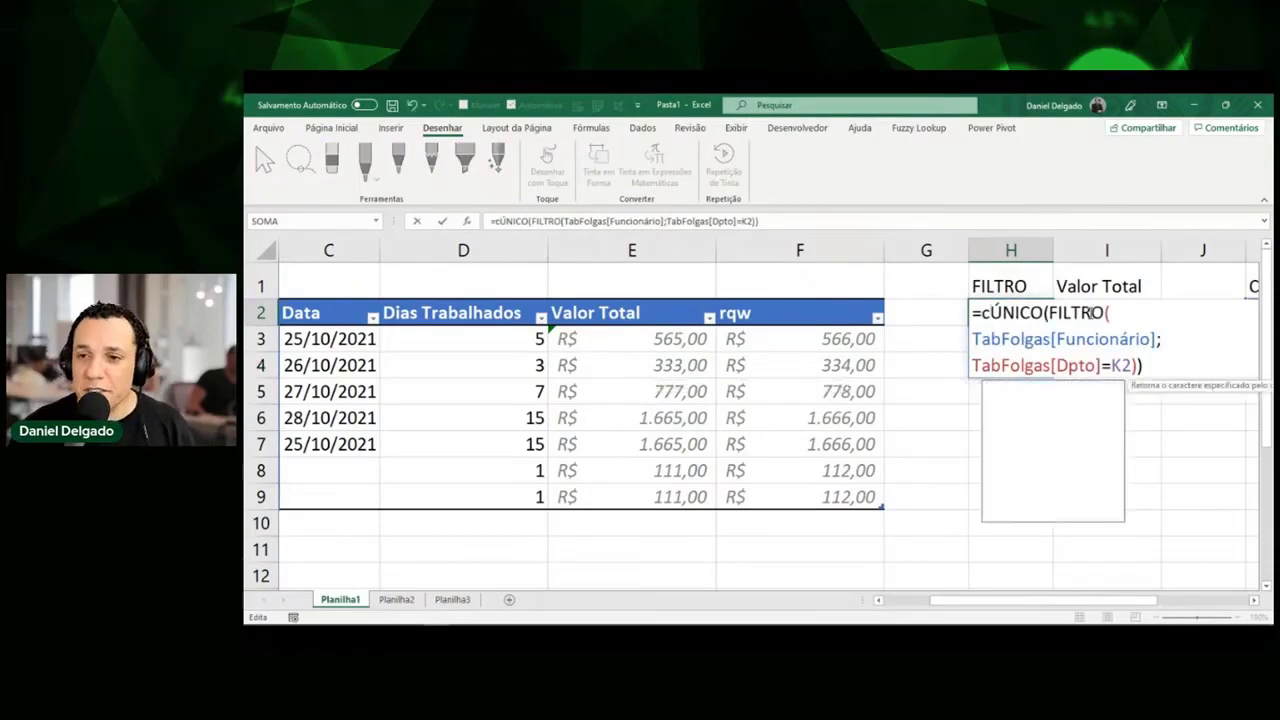
key("Tab")
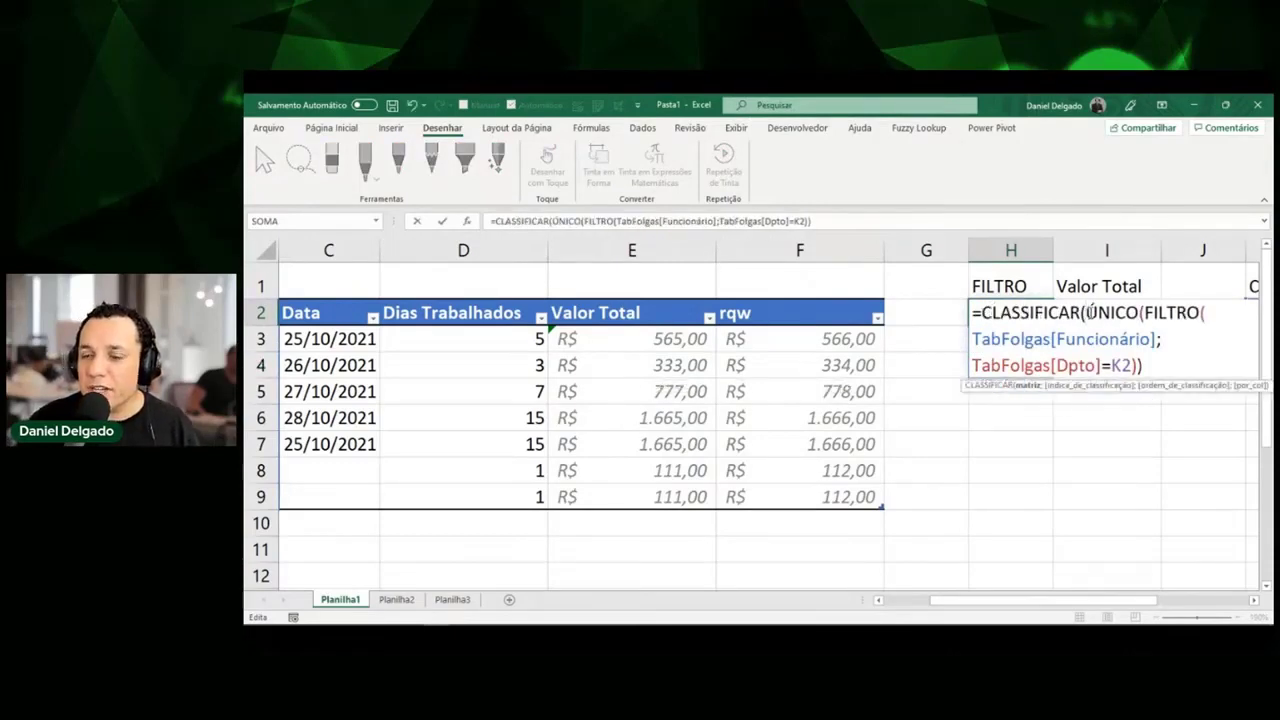
left_click_drag(1087, 313, 1130, 314)
left_click(1142, 313)
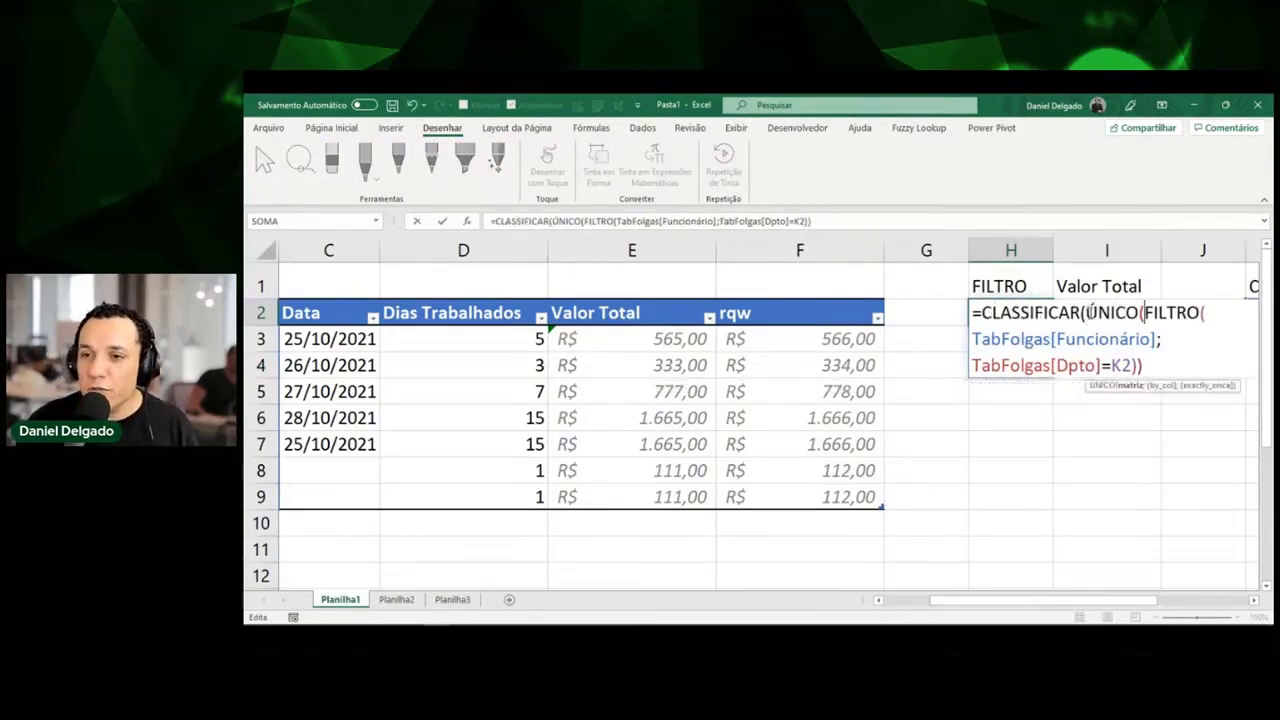
key("End")
type(")")
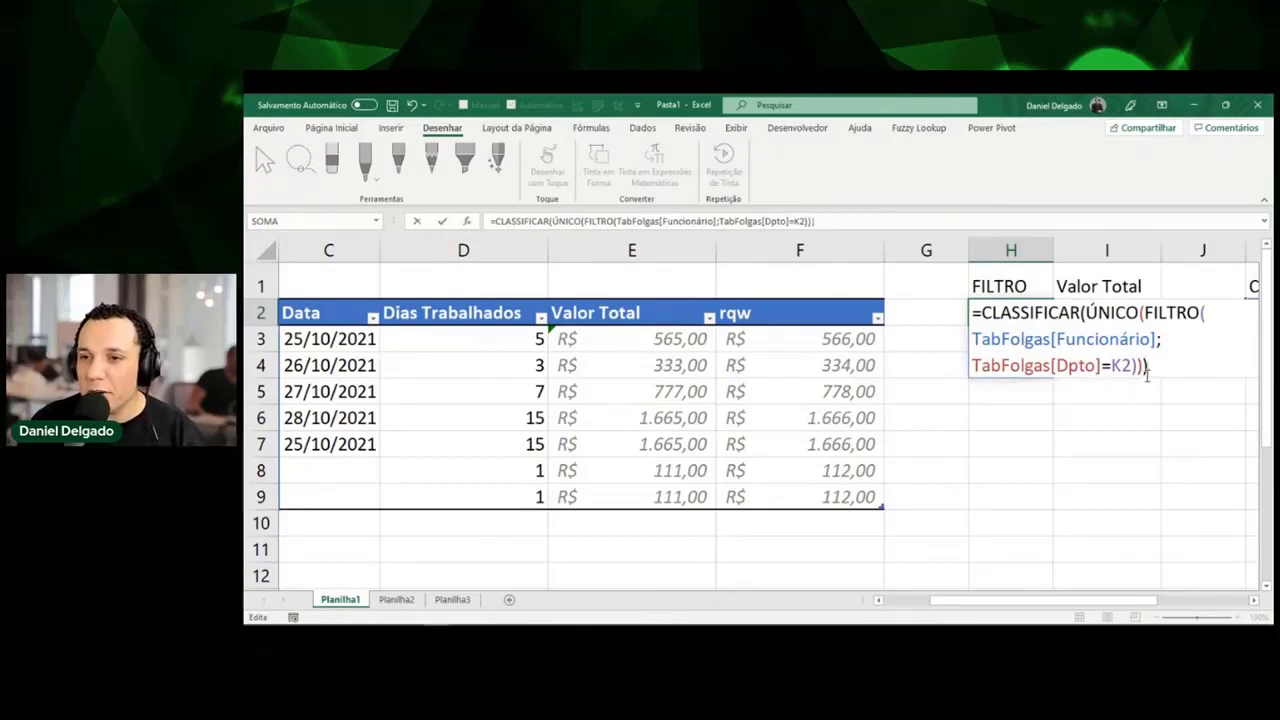
key("Return")
key("Up")
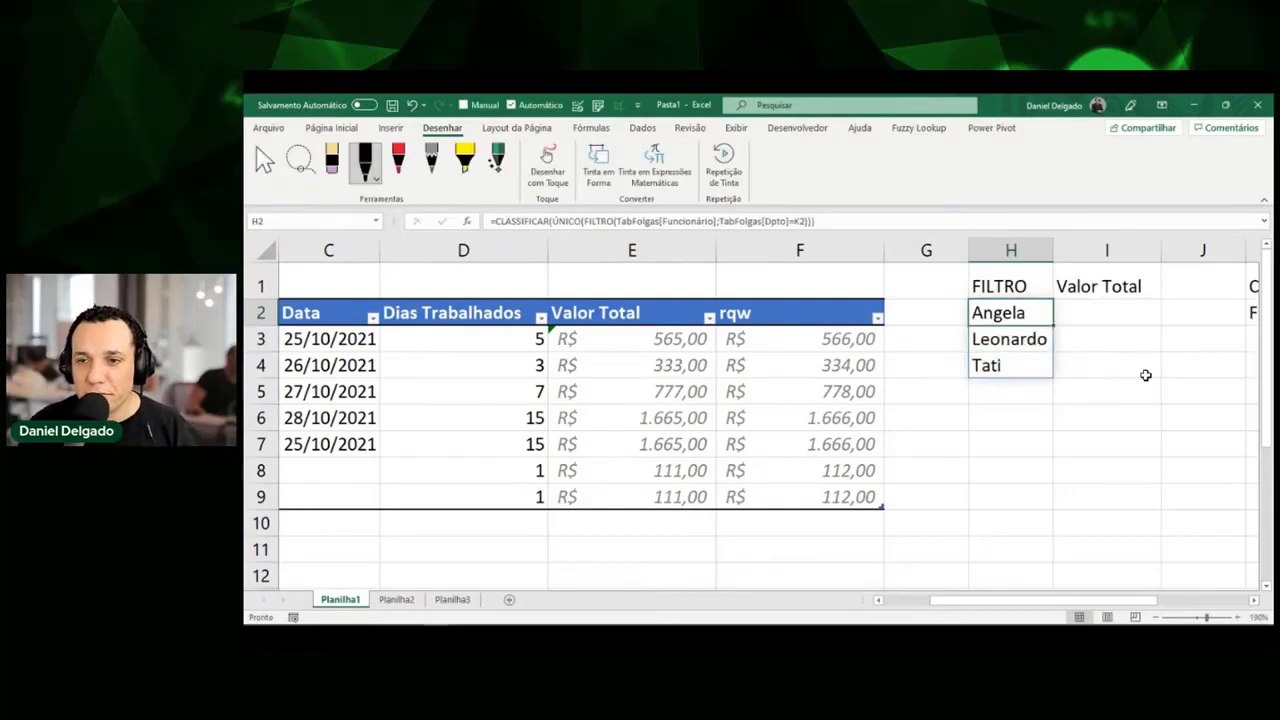
key("Right")
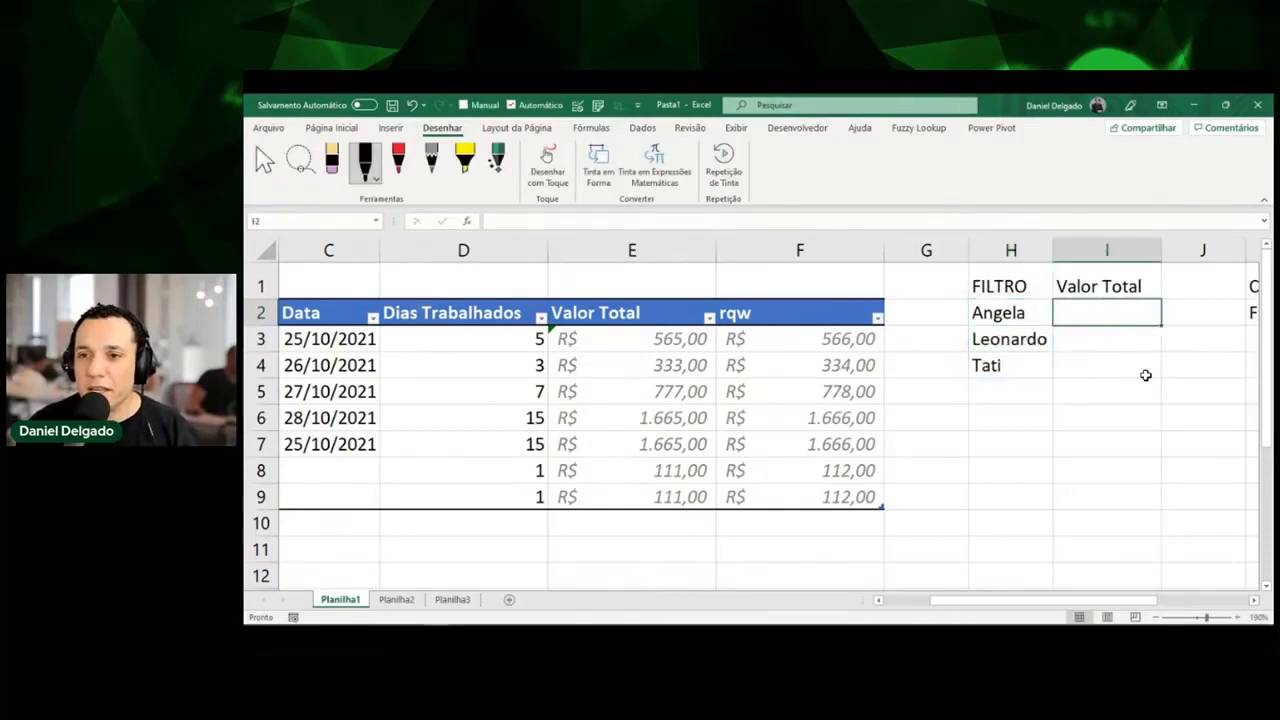
key("Left")
key("Left")
key("Left")
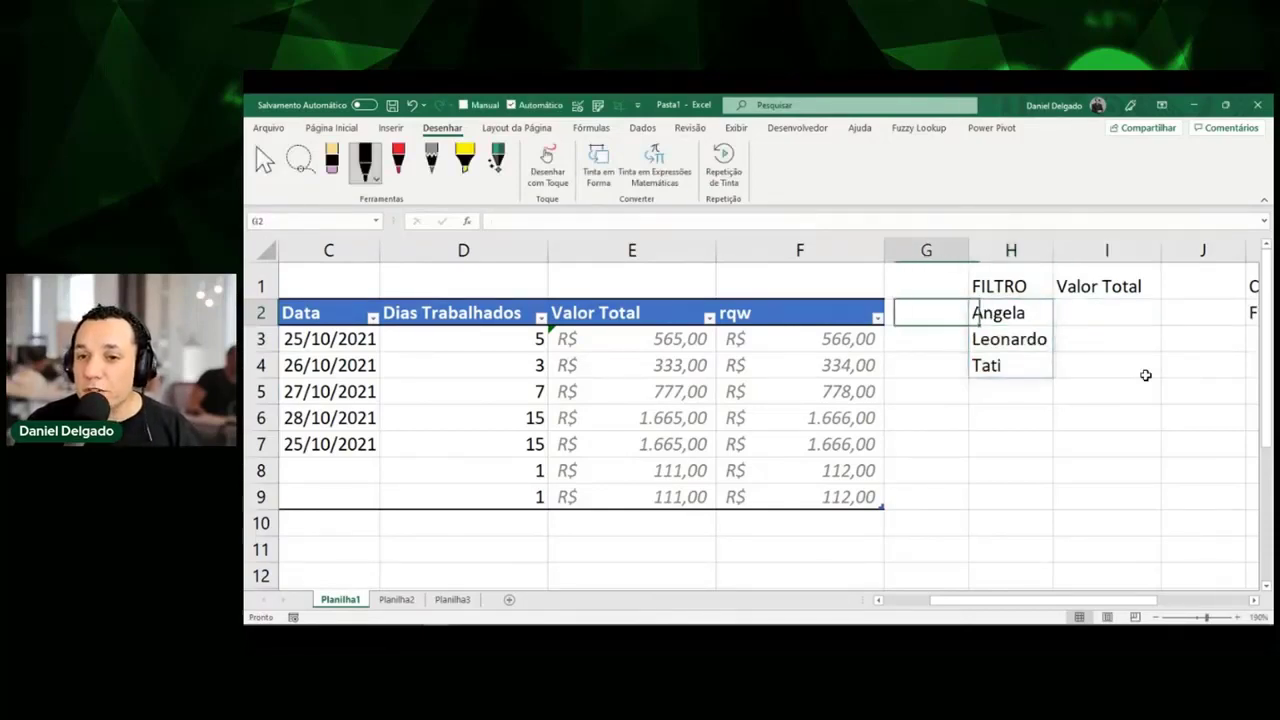
key("Down")
key("Left")
key("Right")
key("Right")
key("Right")
key("Up")
key("Right")
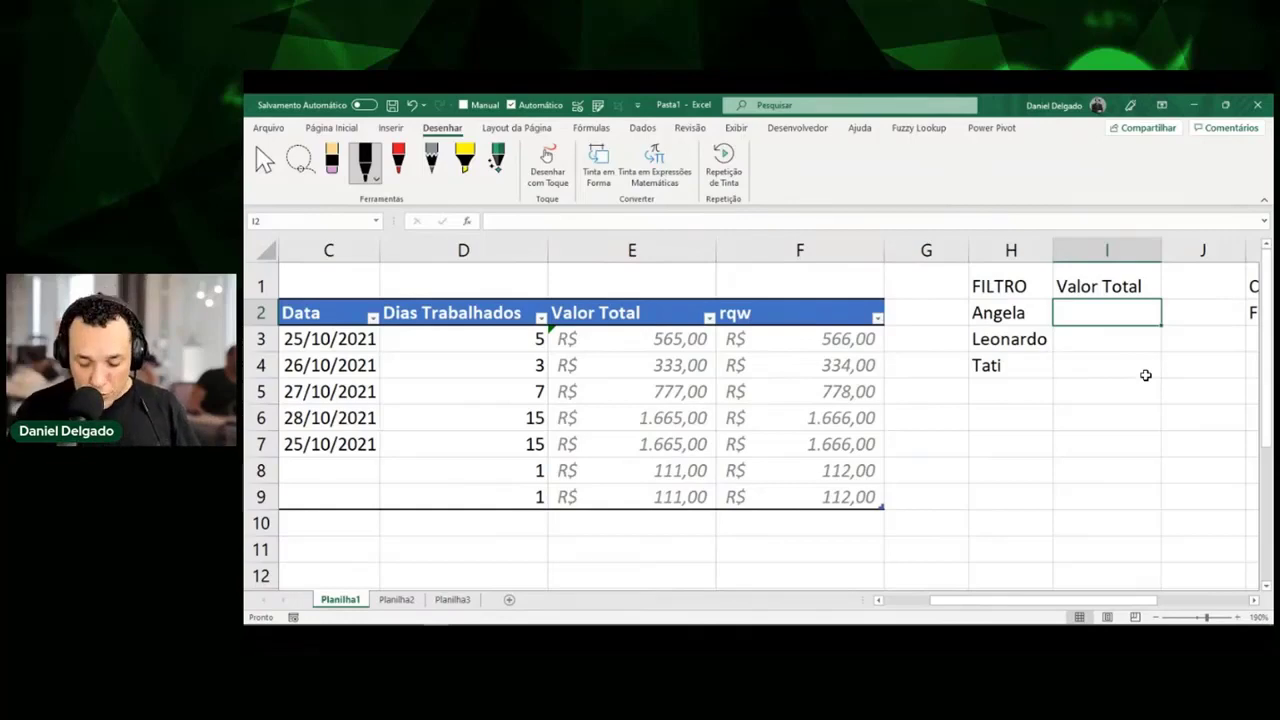
Type =somases in I2, then re-enter =somases( after the #NOME? error.
type("=somase")
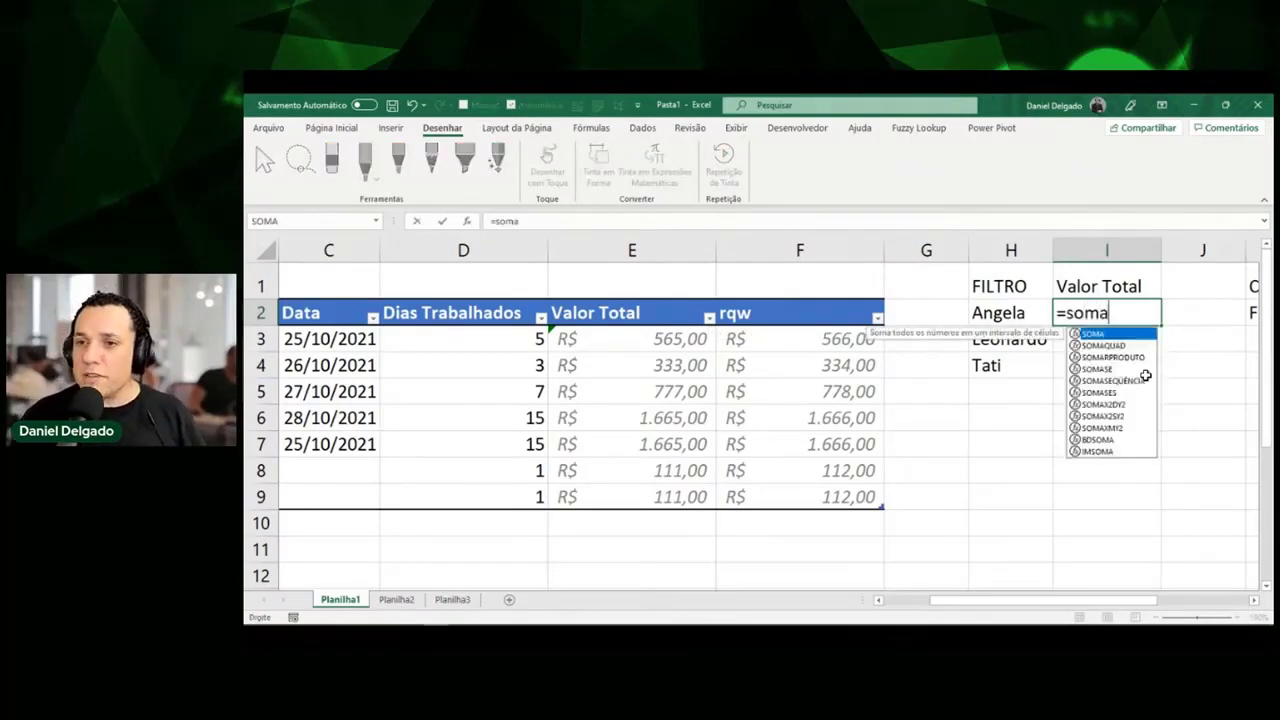
type("se")
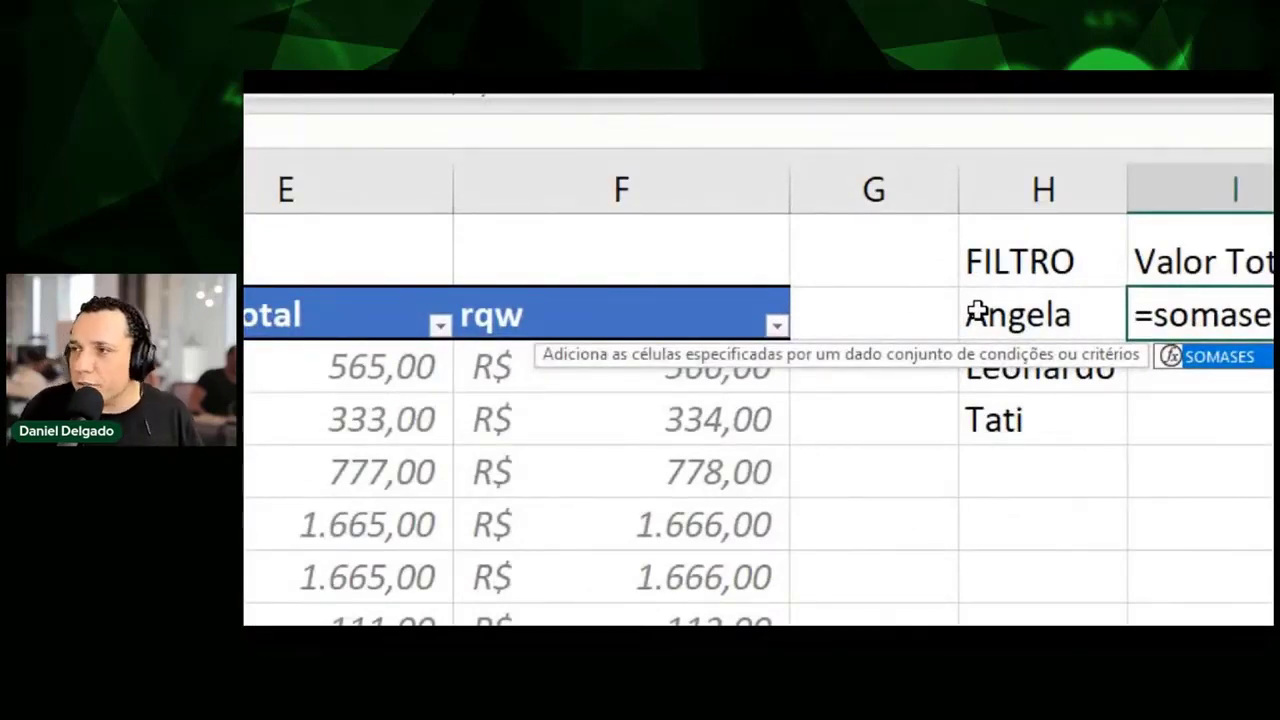
left_click(1177, 560)
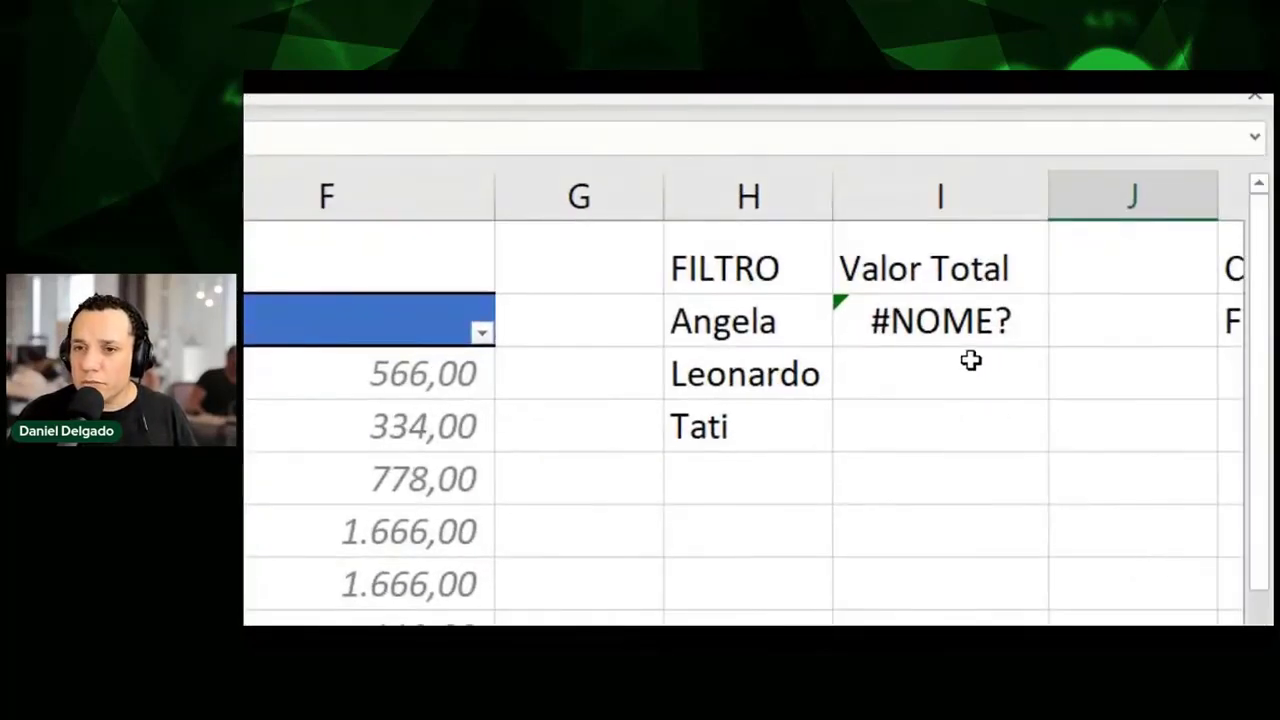
left_click(966, 334)
type("=")
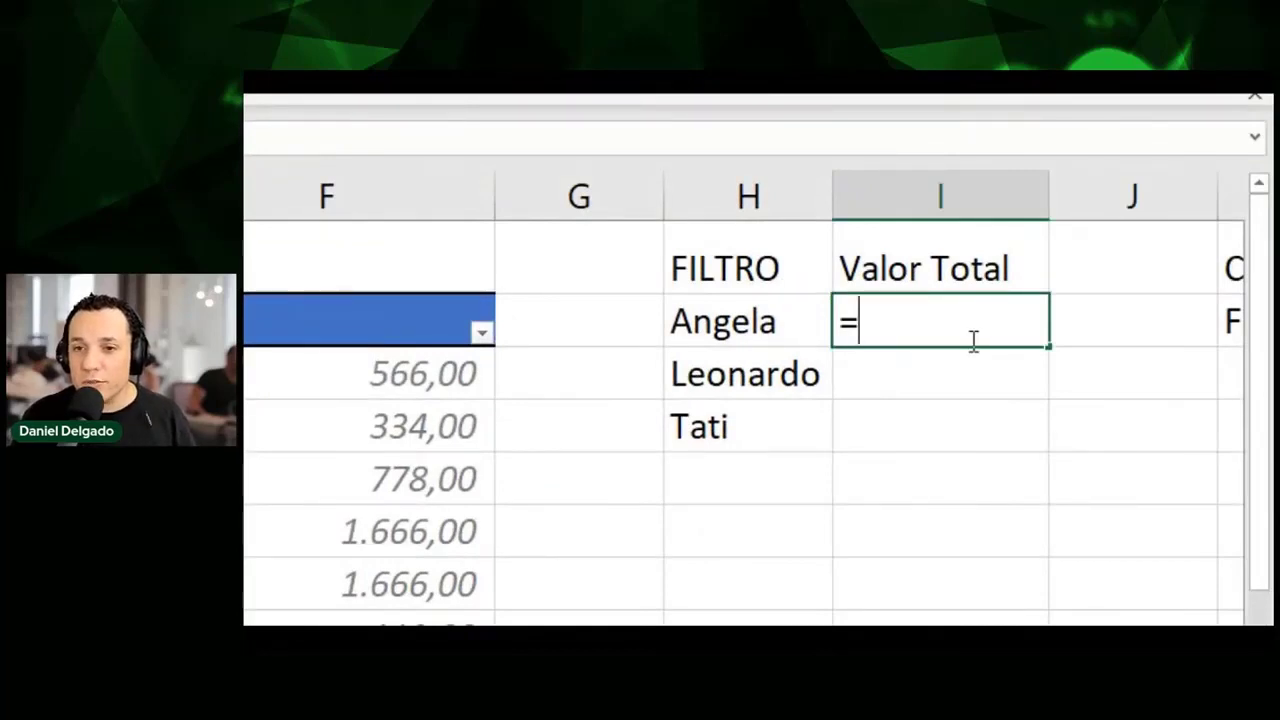
type("somases")
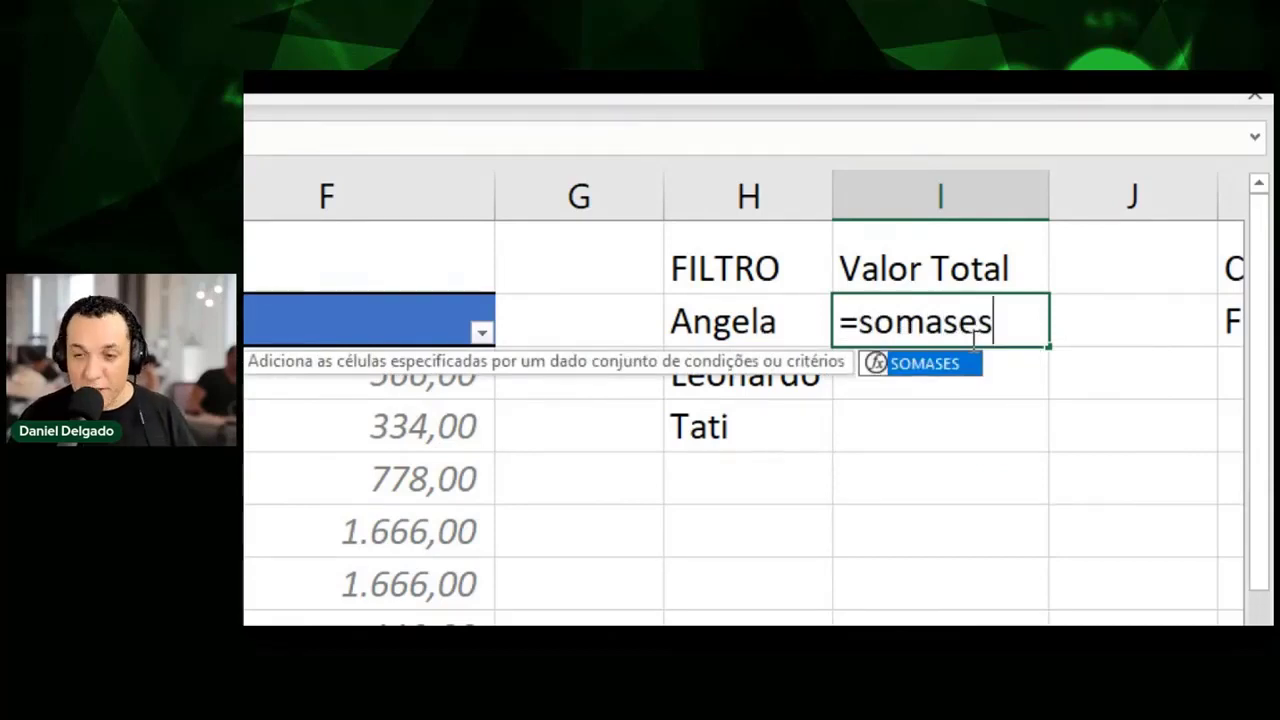
type("(")
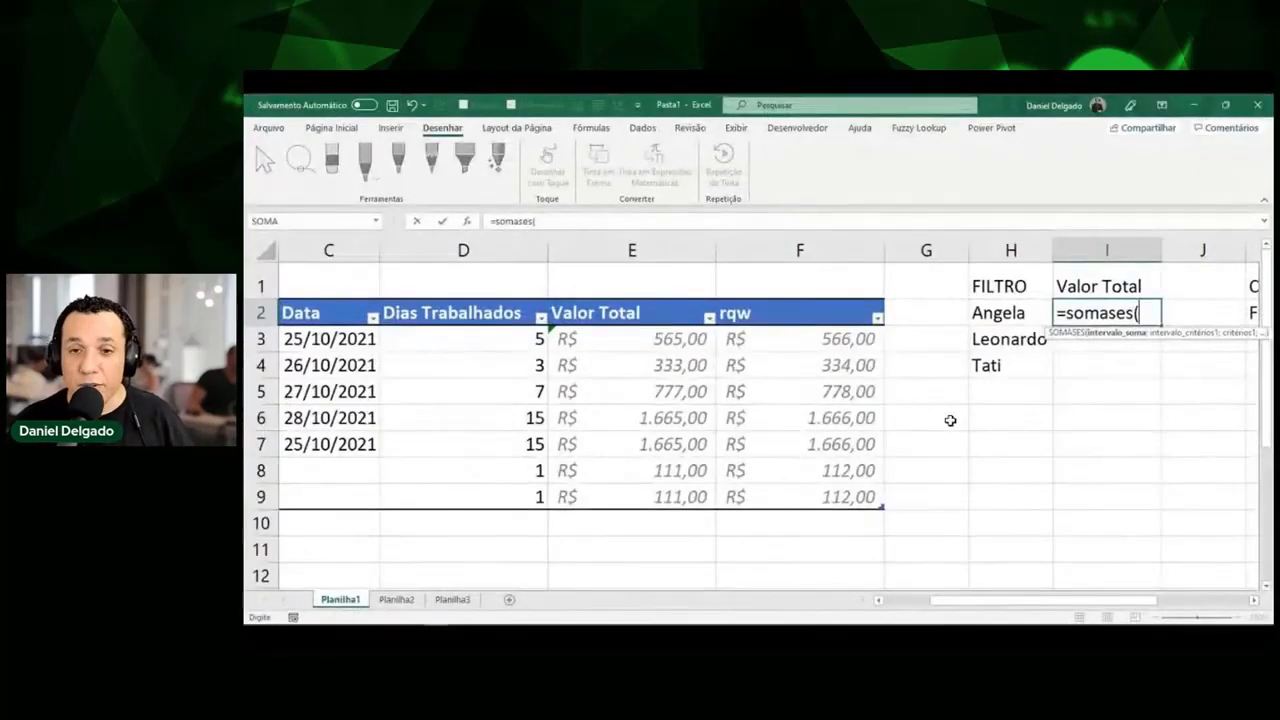
Complete =SOMASES(TabFolgas[Valor Total];TabFolgas[Funcionário];H2) in I2, returning 1665 for Angela.
left_click_drag(669, 343, 683, 491)
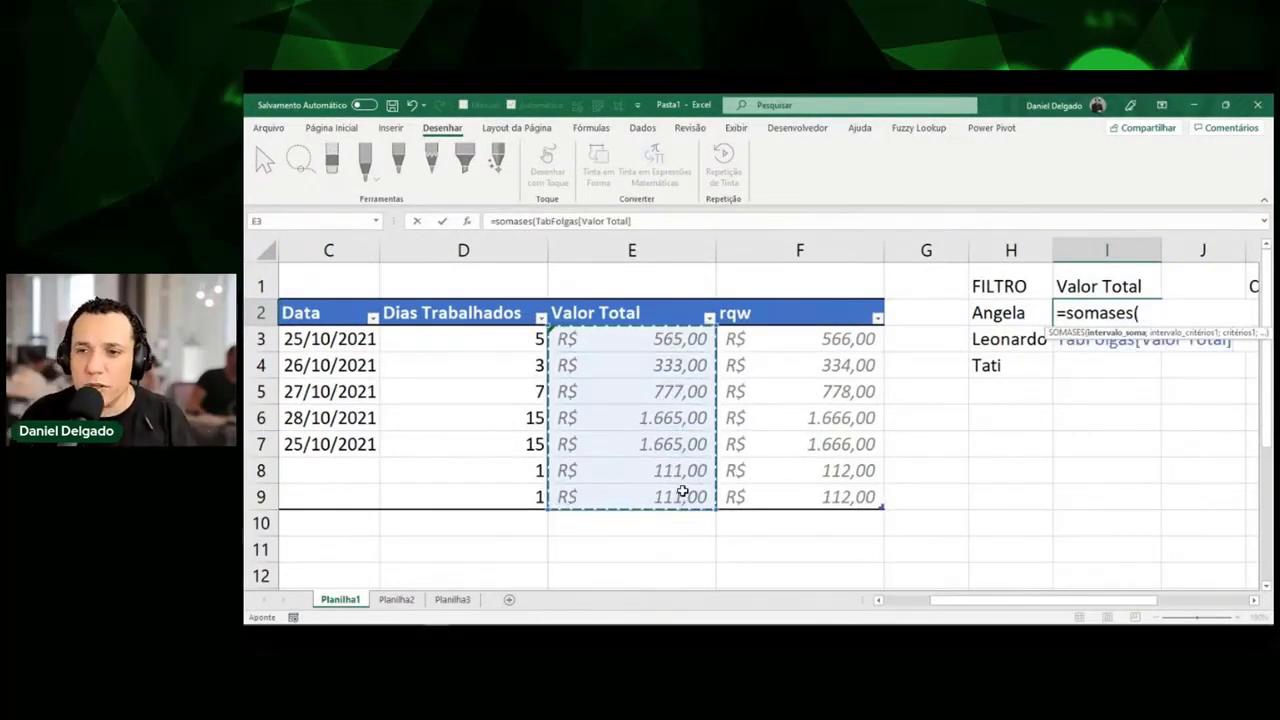
type(";")
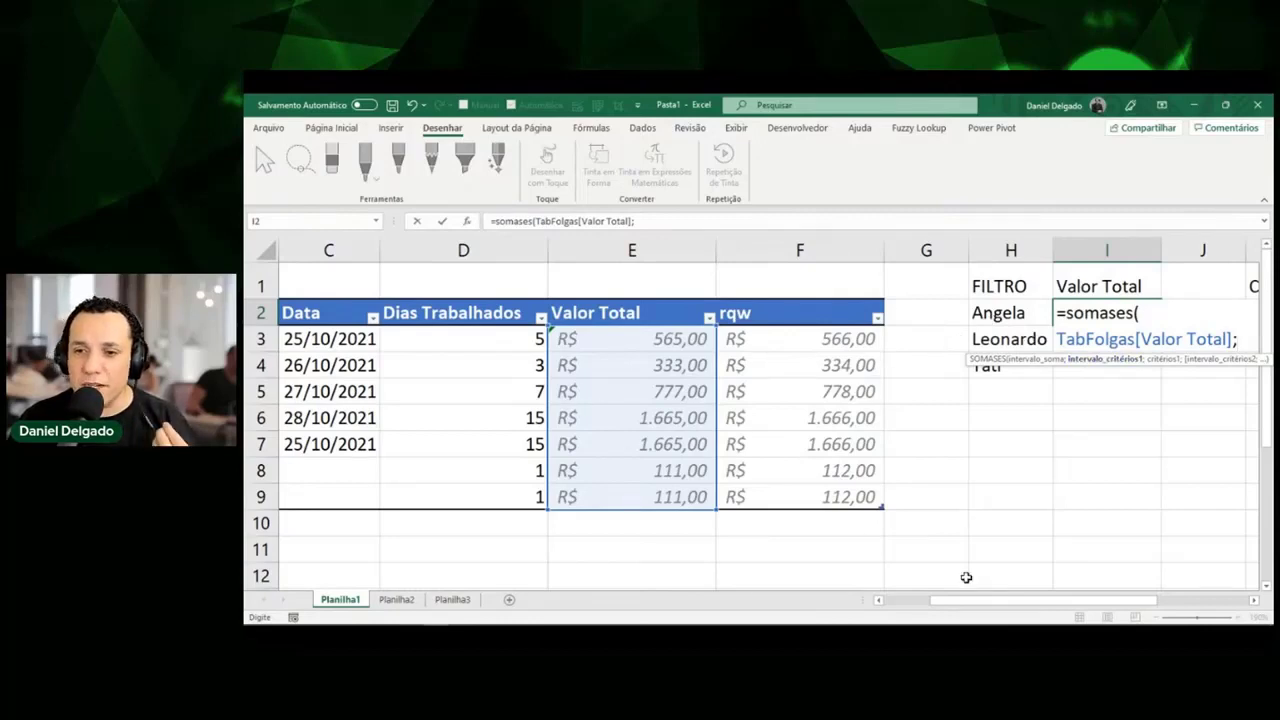
left_click_drag(960, 600, 910, 600)
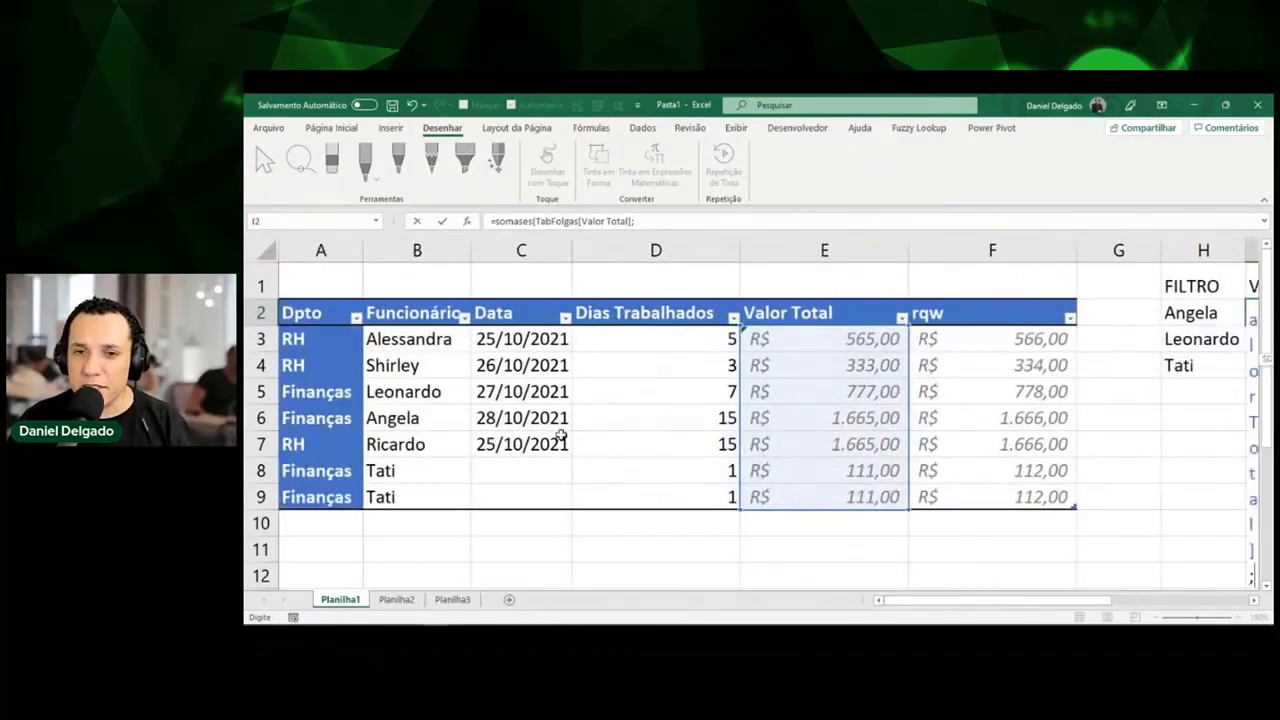
left_click_drag(443, 340, 440, 491)
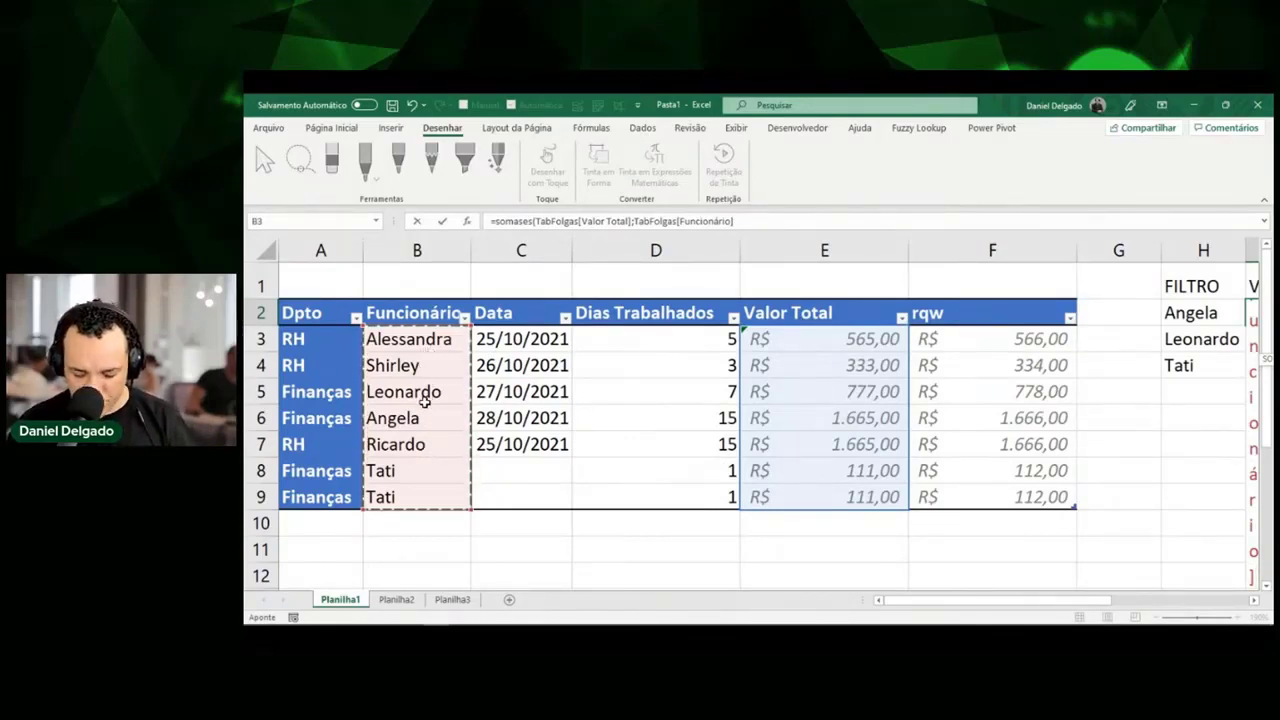
type(";")
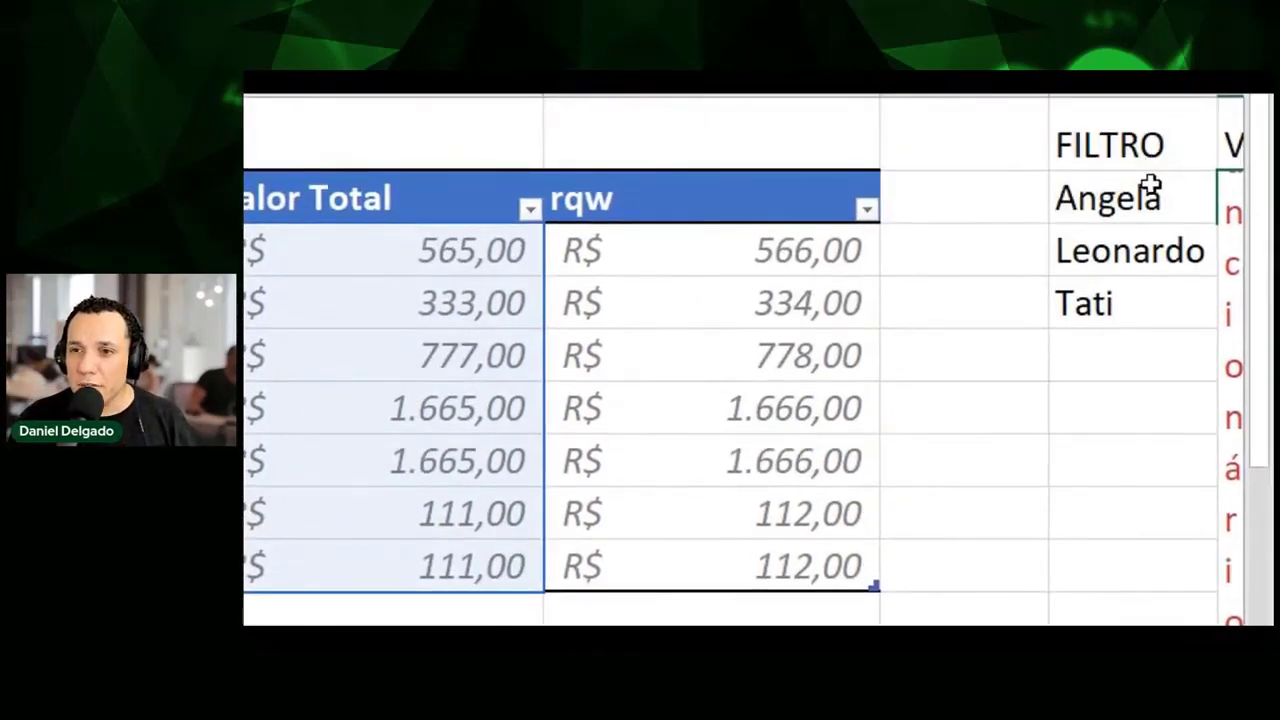
left_click(1143, 189)
key("ctrl+c")
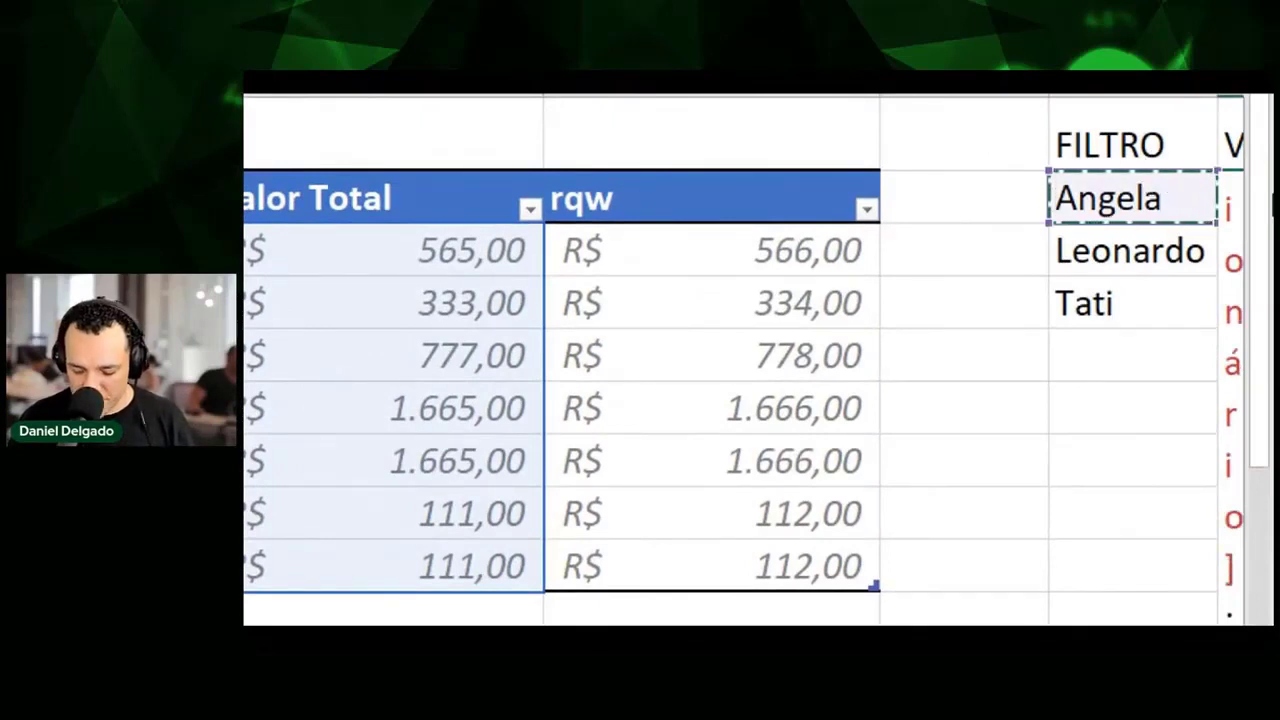
key("Return")
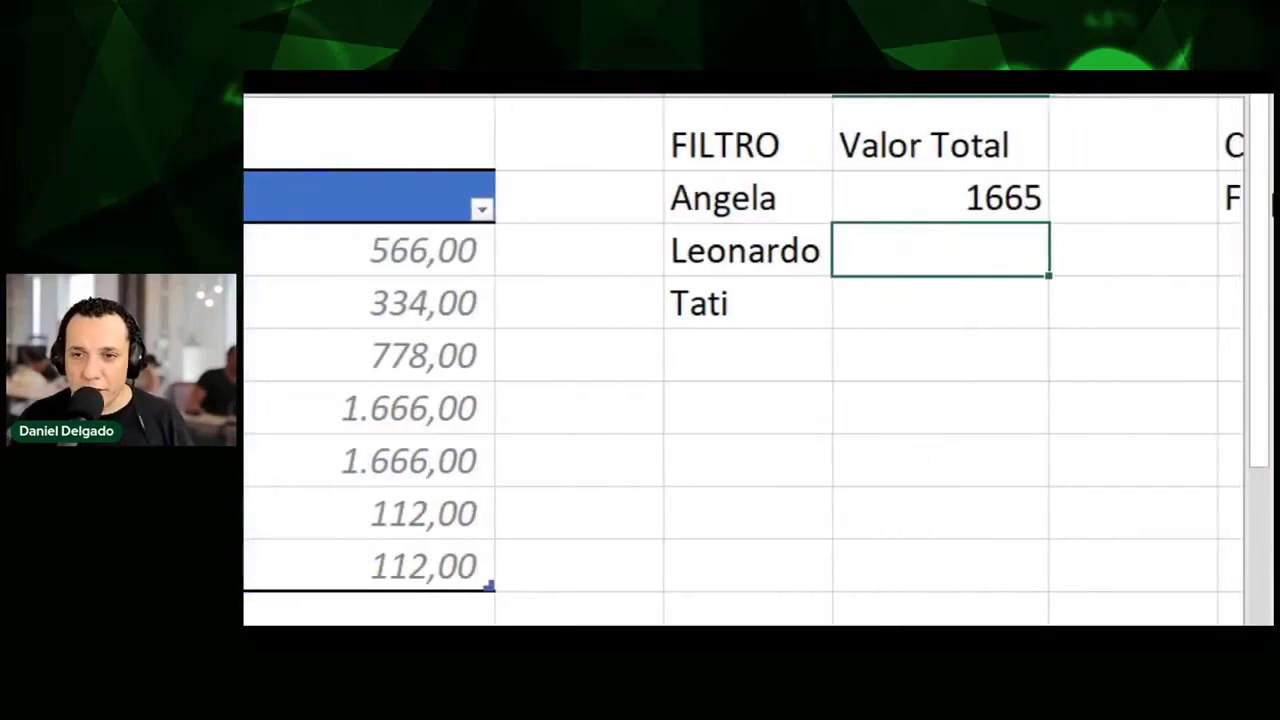
key("Up")
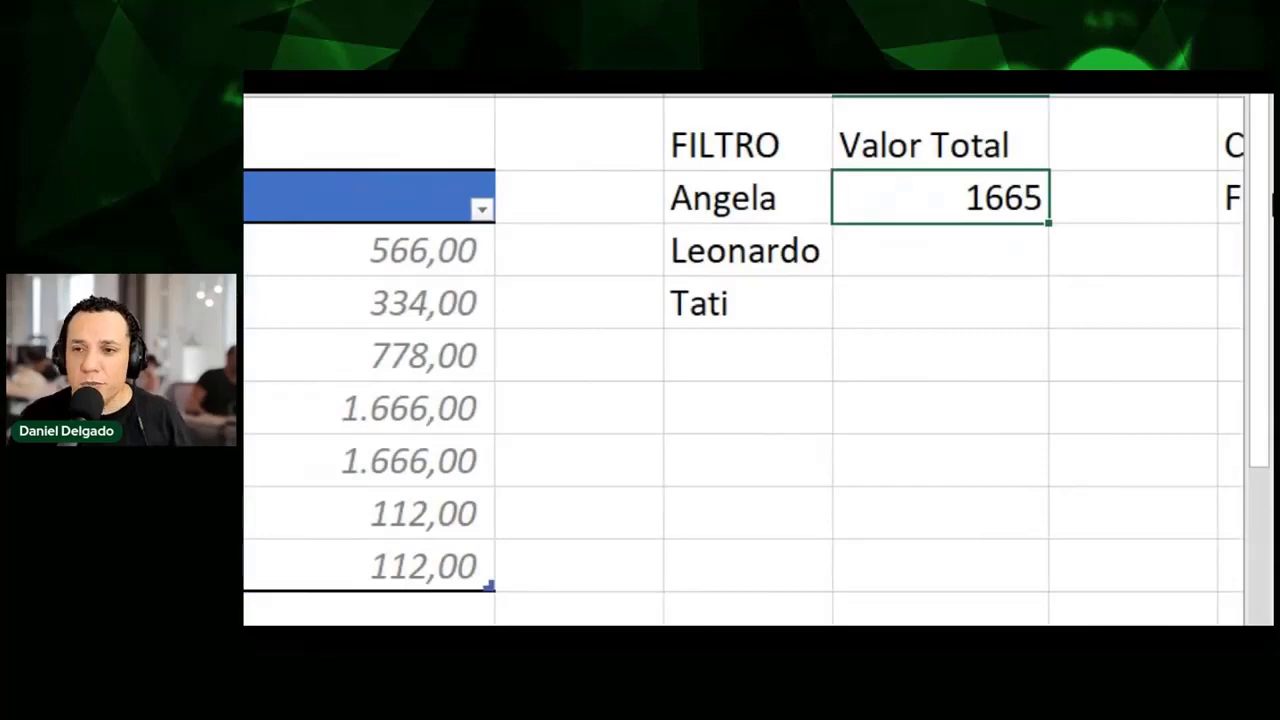
key("Left")
key("Left")
key("Left")
key("Left")
key("Left")
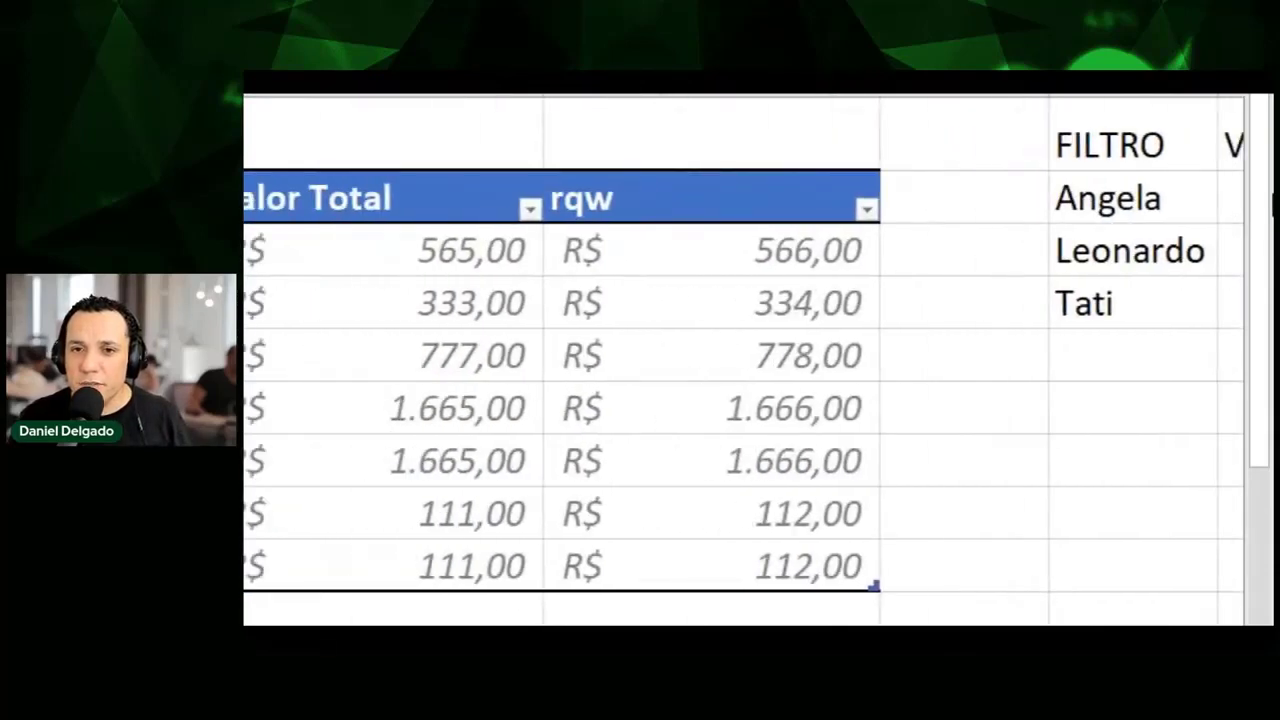
key("Down")
key("Down")
key("Down")
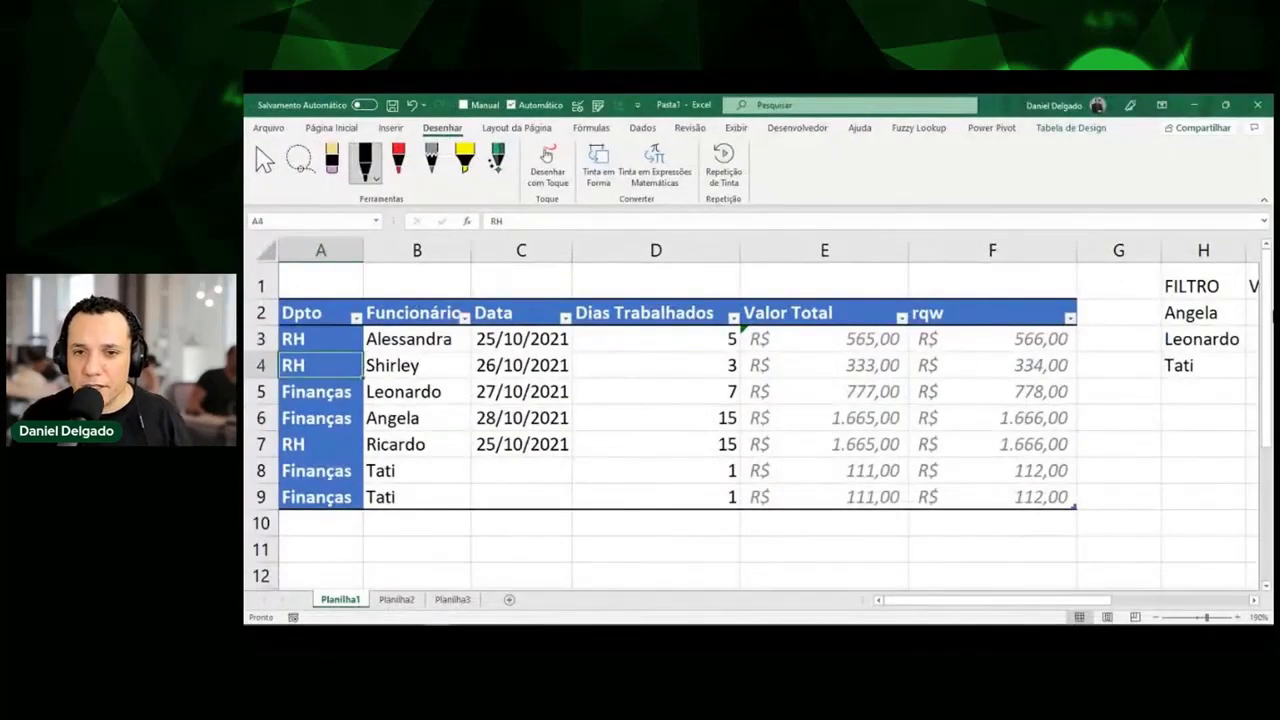
key("Right")
key("Right")
key("Right")
key("Right")
key("Right")
key("Left")
key("Left")
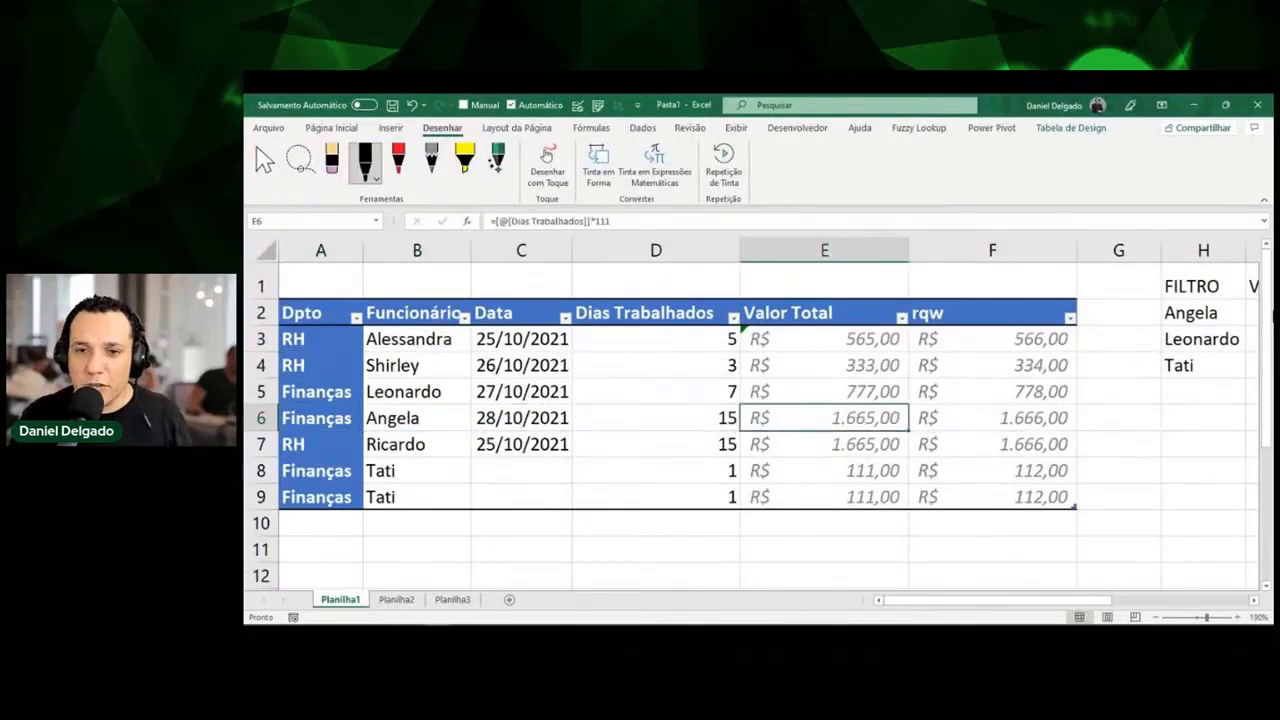
key("Right")
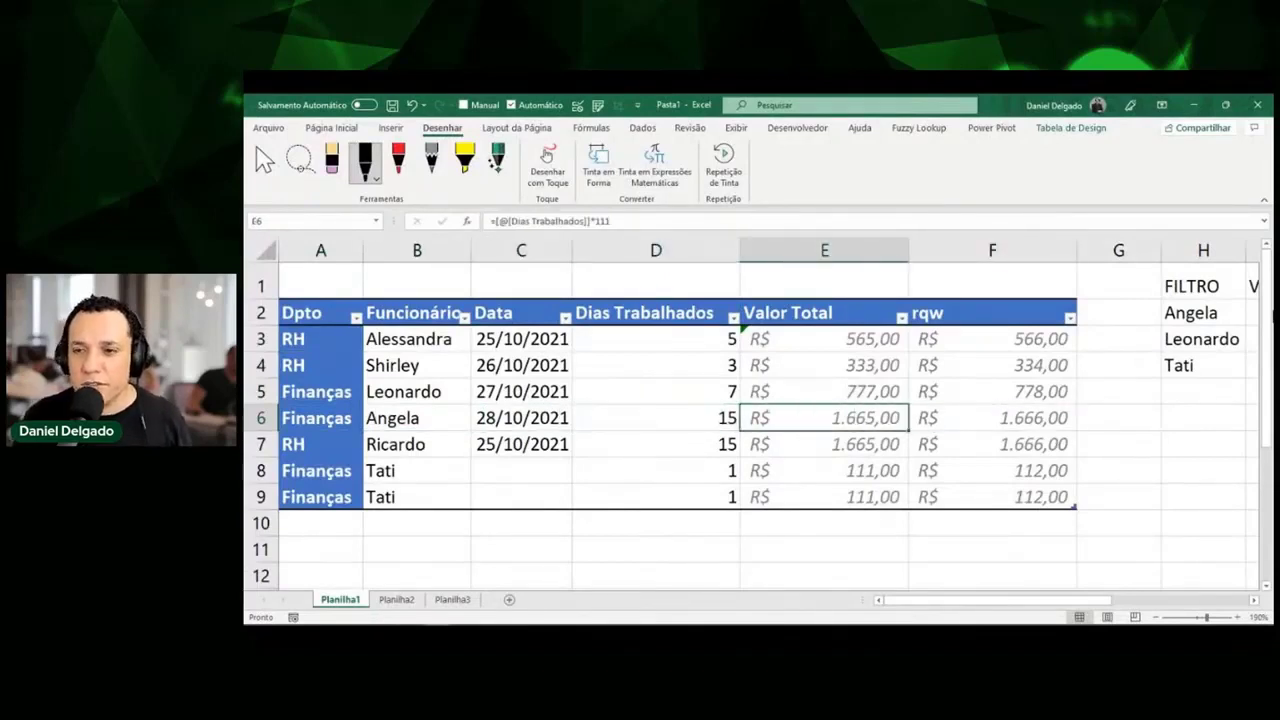
key("Right")
key("Right")
key("Right")
key("Right")
key("Right")
key("Left")
key("Up")
key("Up")
key("Up")
key("Up")
key("Up")
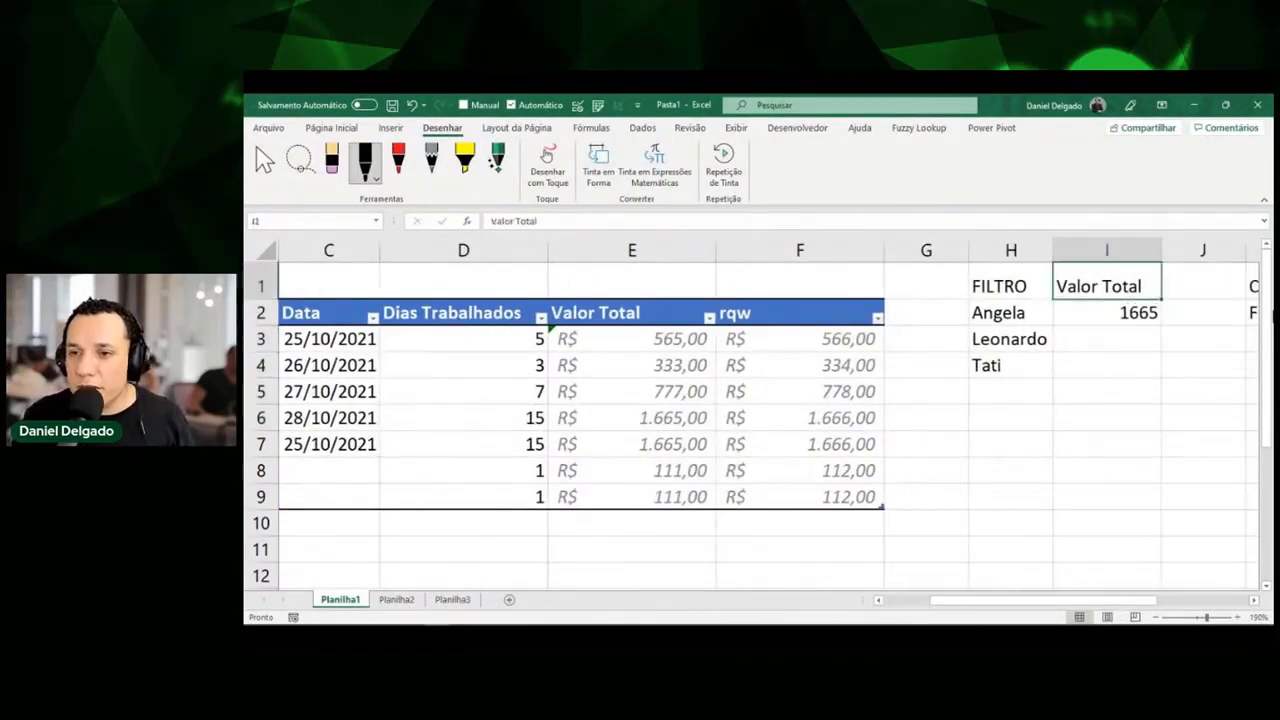
key("Down")
key("shift+Down")
key("shift+Down")
key("shift+Down")
key("shift+Up")
key("shift+Up")
key("shift+Up")
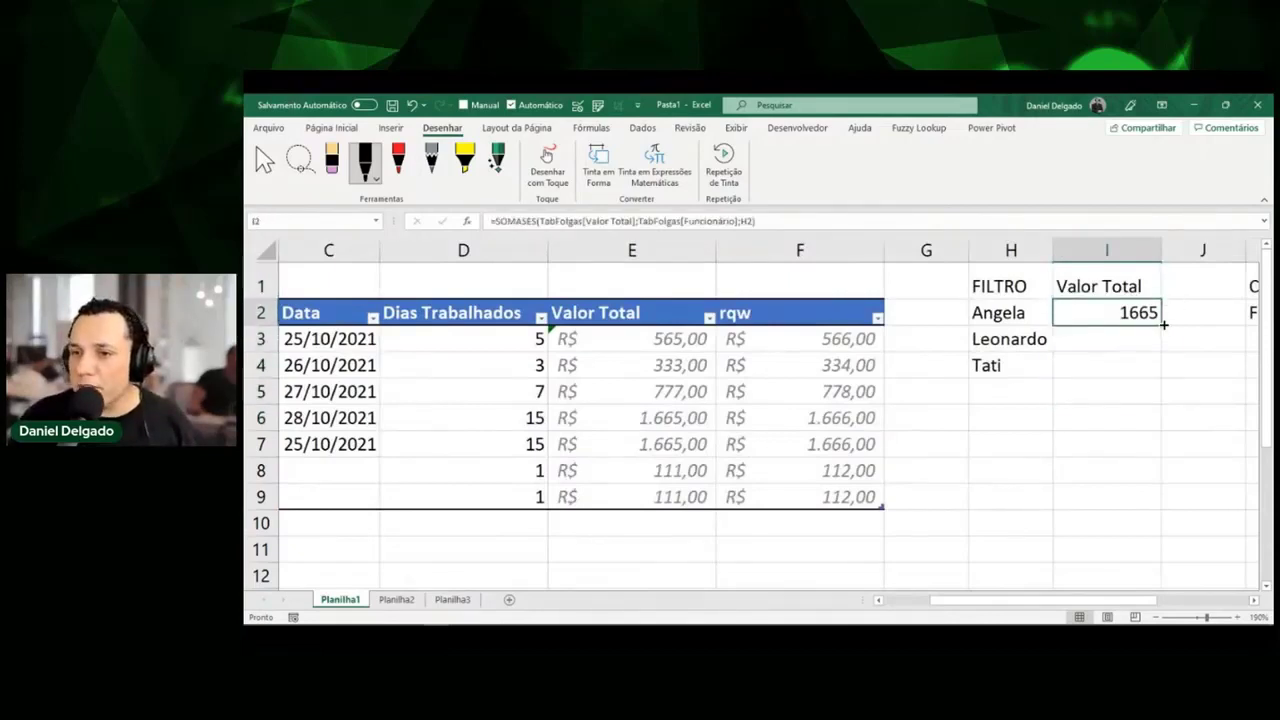
left_click_drag(1164, 324, 1157, 374)
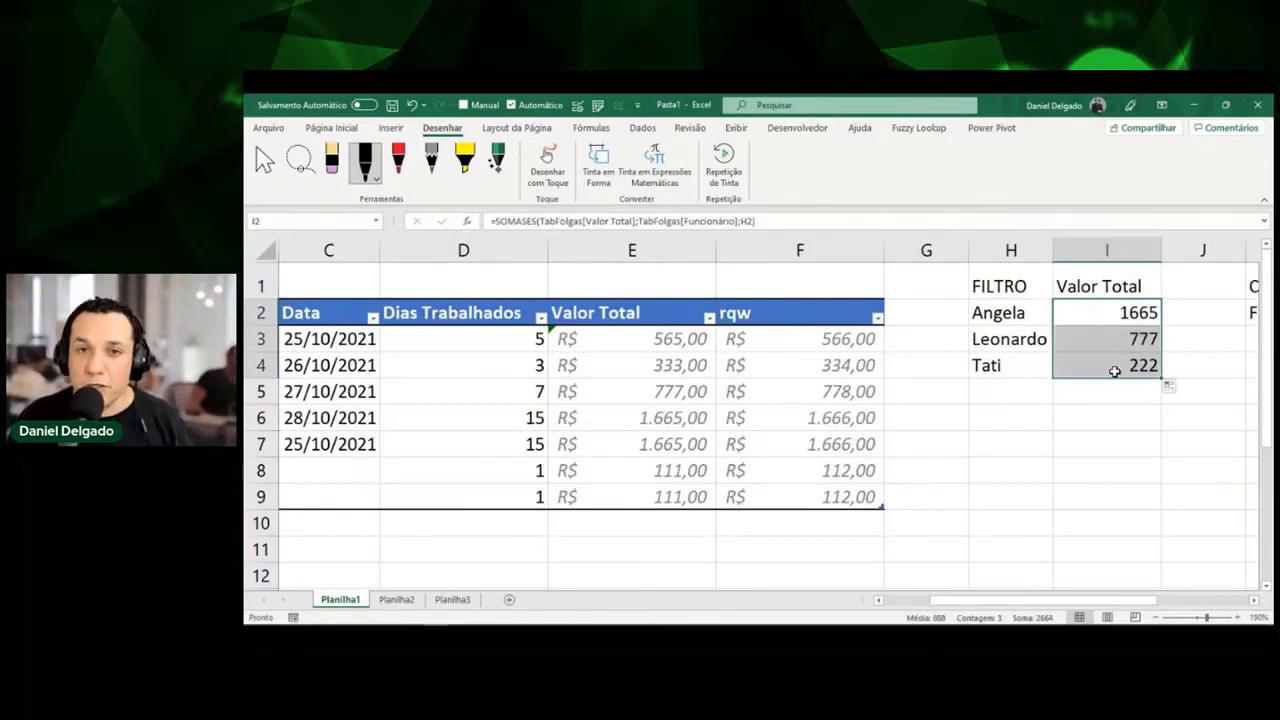
left_click(1114, 371)
key("Delete")
Clear Leonardo's copied Valor Total formula, leaving only Angela's formula in I2.
key("Up")
key("Delete")
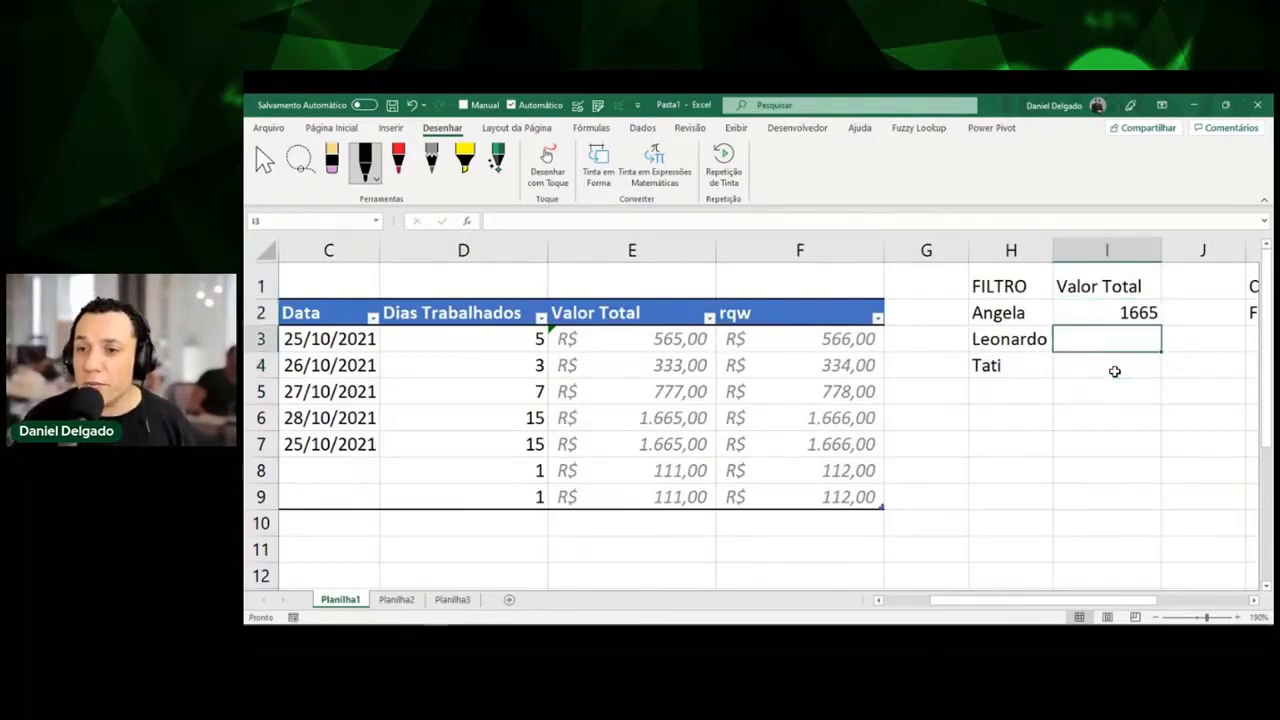
key("Up")
Change the SOMASES criterion in I2 from H2 to H2# so 1665, 777 and 222 spill.
key("F2")
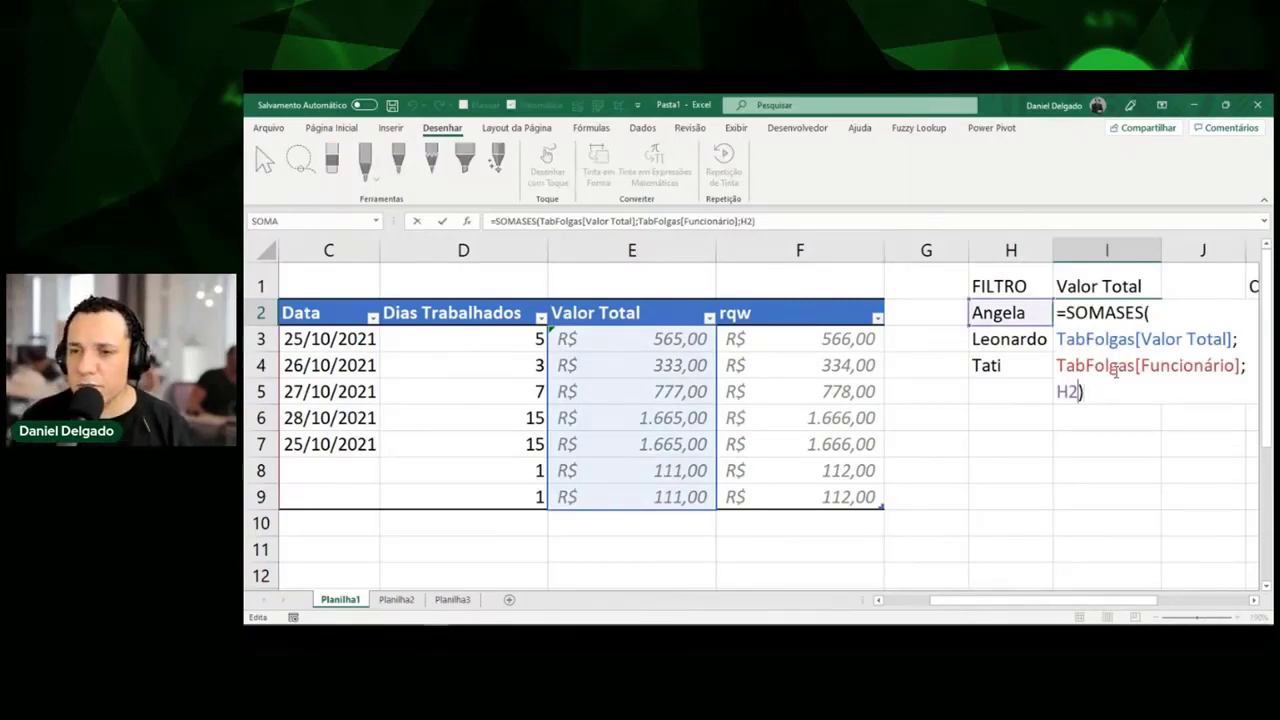
key("Left")
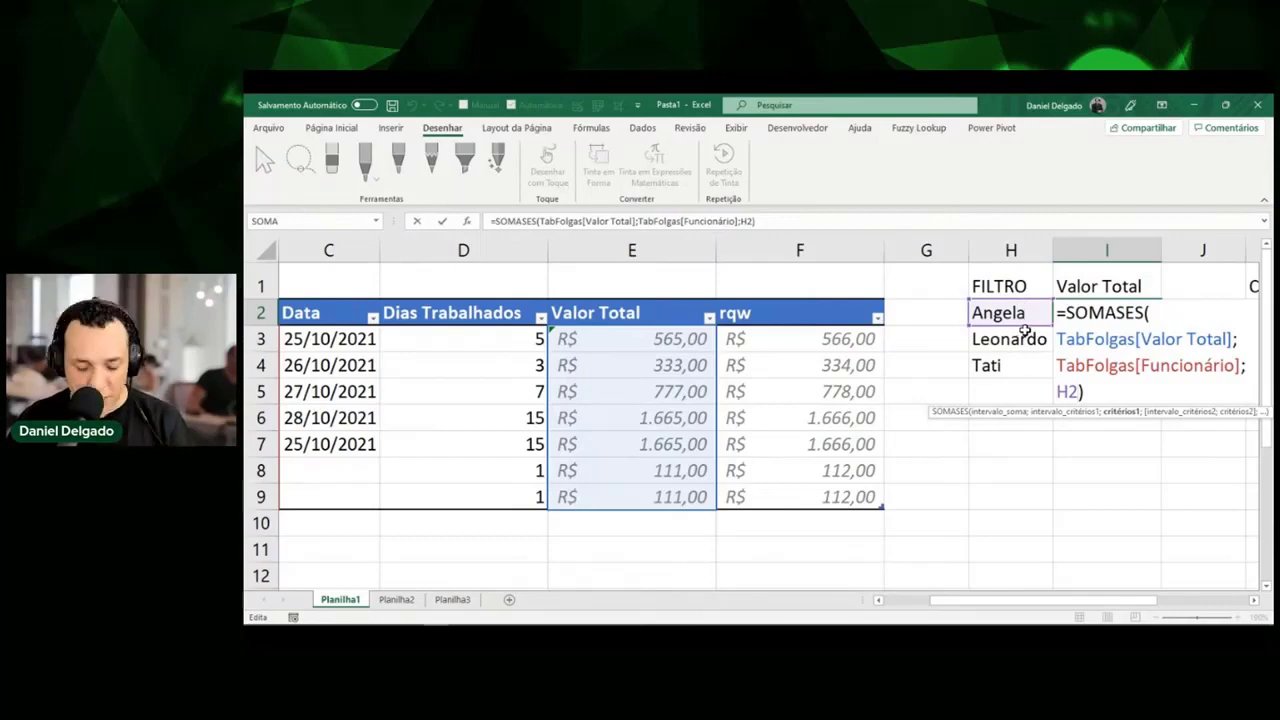
type("#")
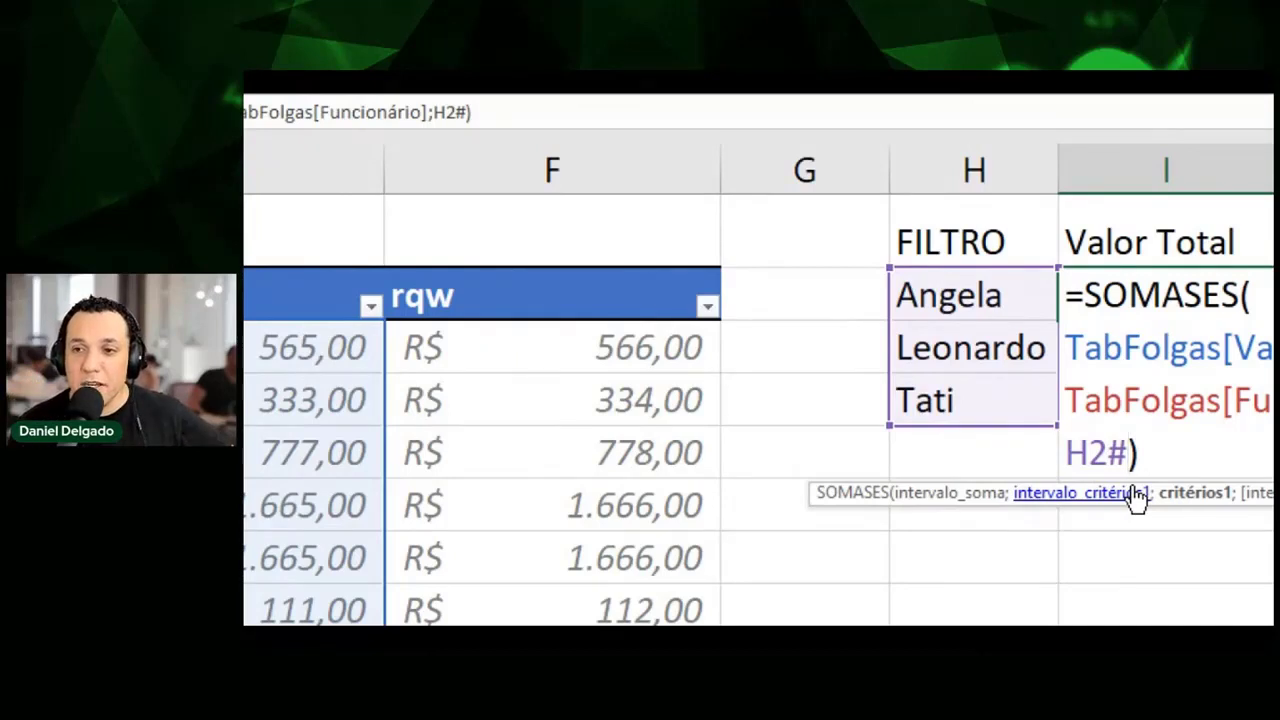
key("Return")
key("Right")
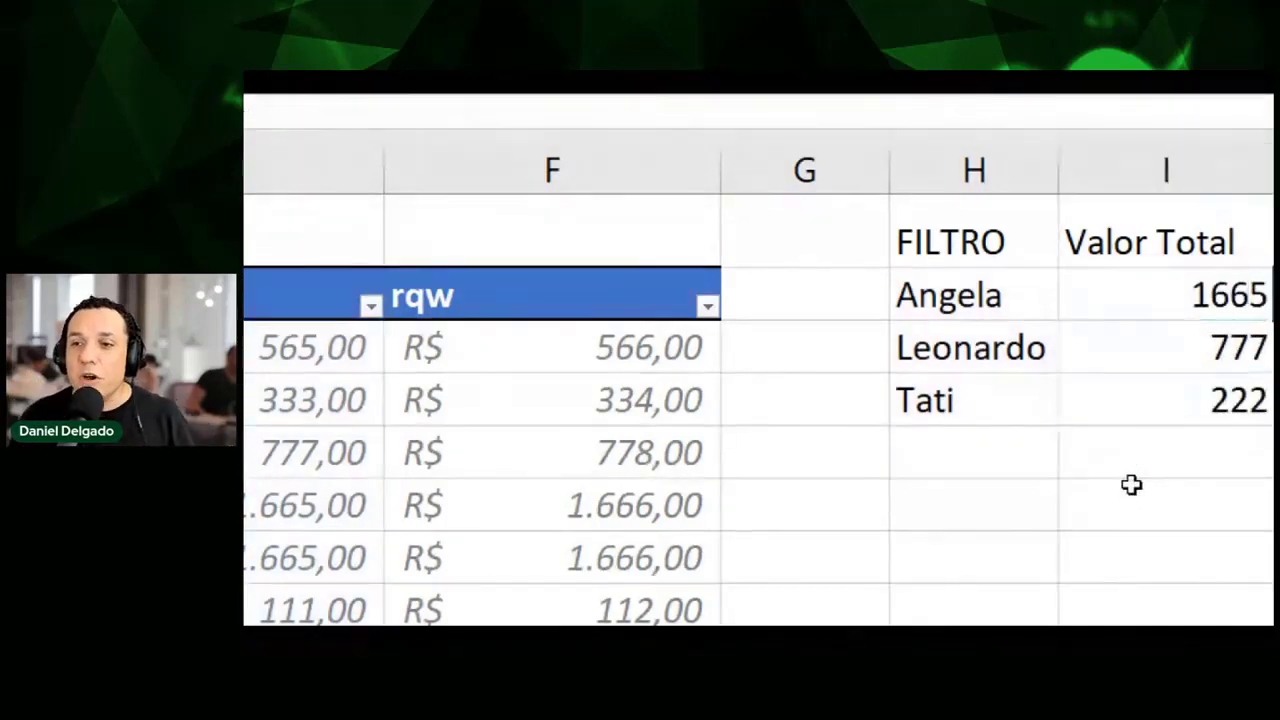
key("Up")
key("Left")
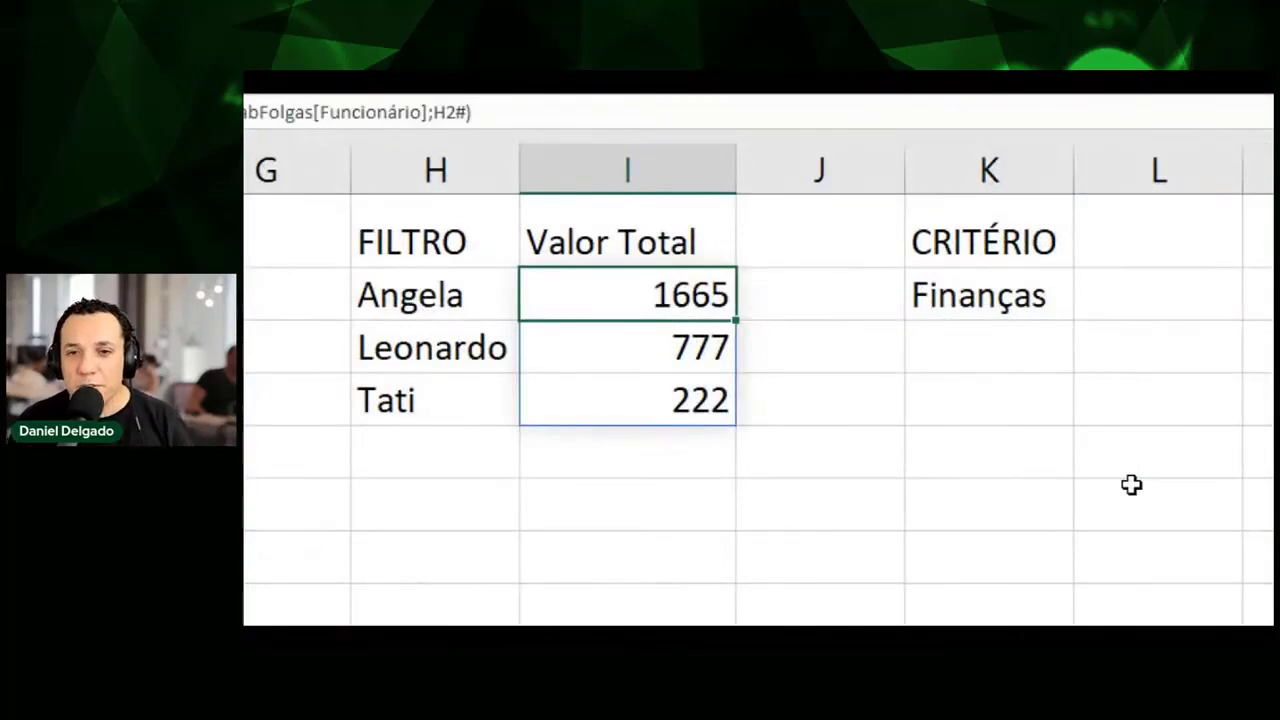
key("Right")
key("Right")
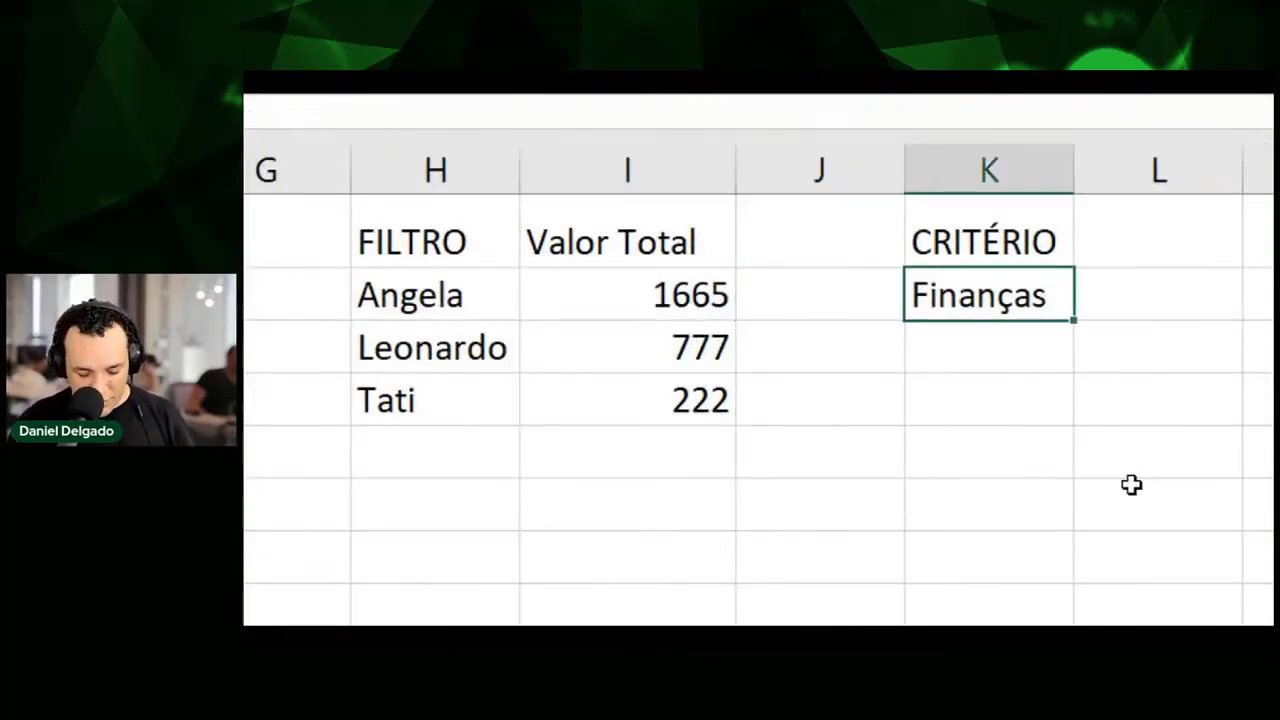
type("rh")
key("Return")
key("Up")
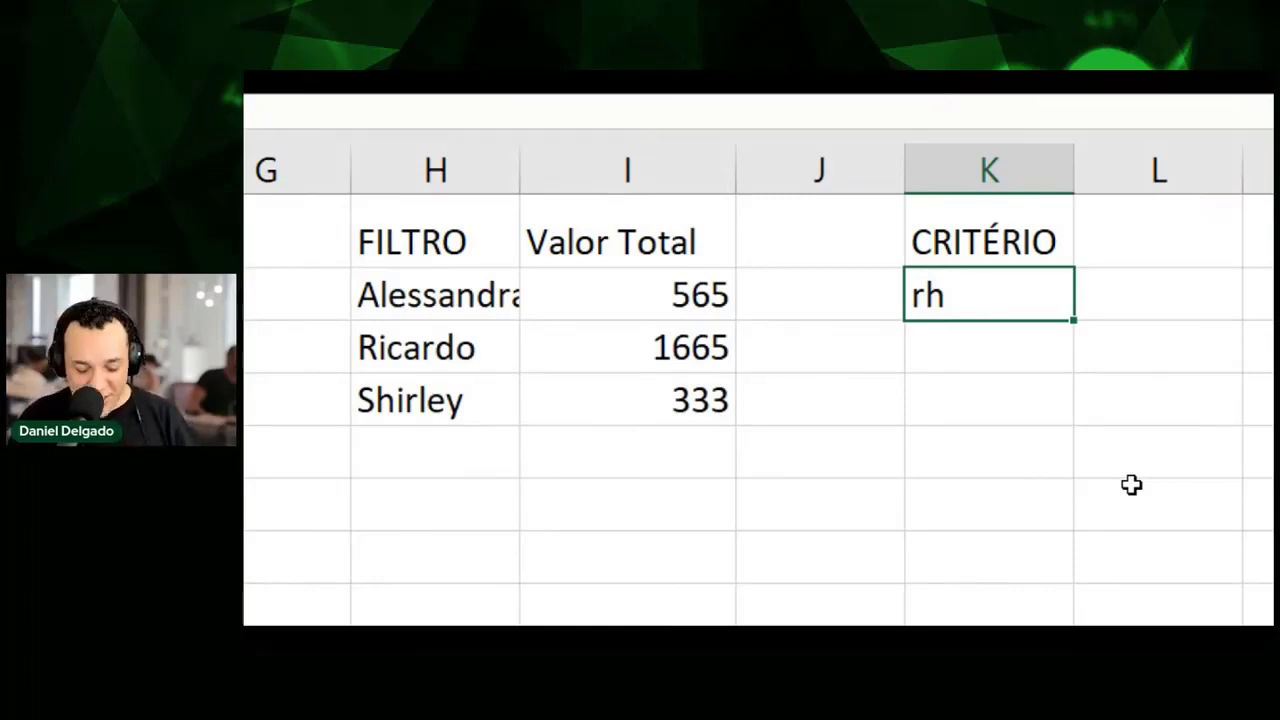
type("financeiro")
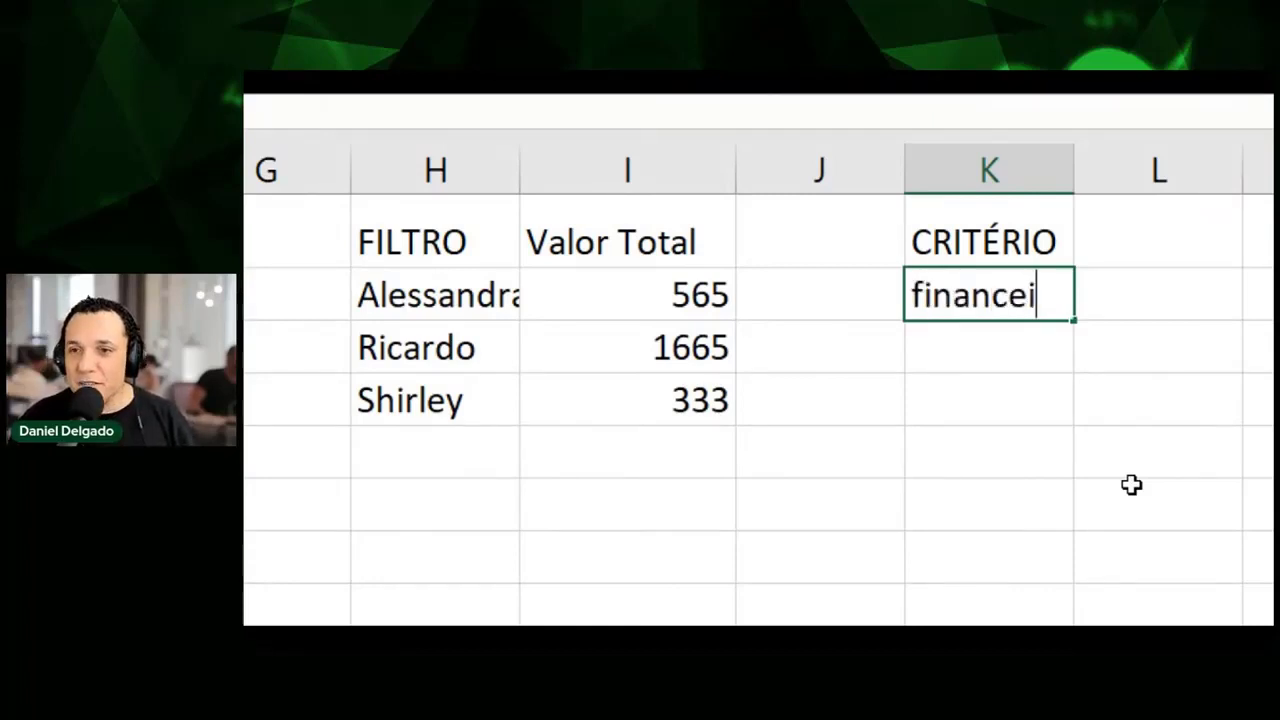
key("Return")
key("Up")
key("Left")
key("Left")
key("Left")
key("Left")
key("Left")
key("Left")
key("Left")
key("Left")
key("Left")
key("Left")
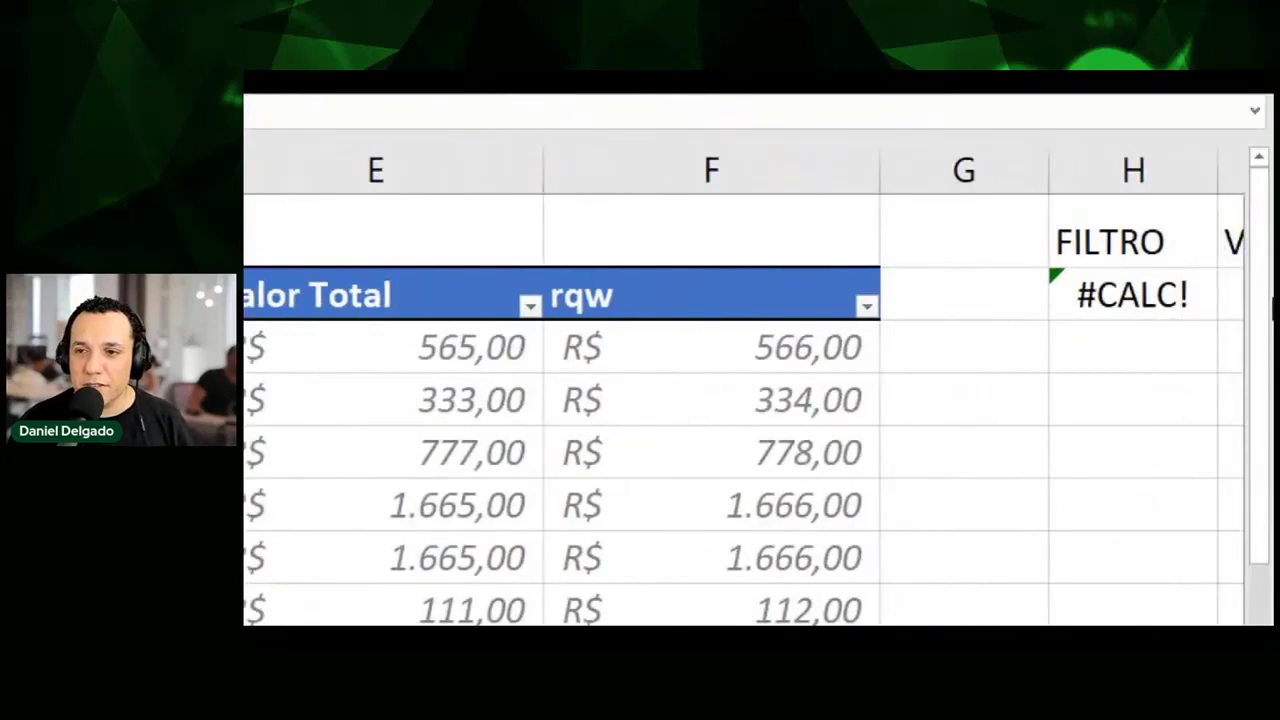
left_click(1034, 288)
key("Right")
key("Right")
key("Right")
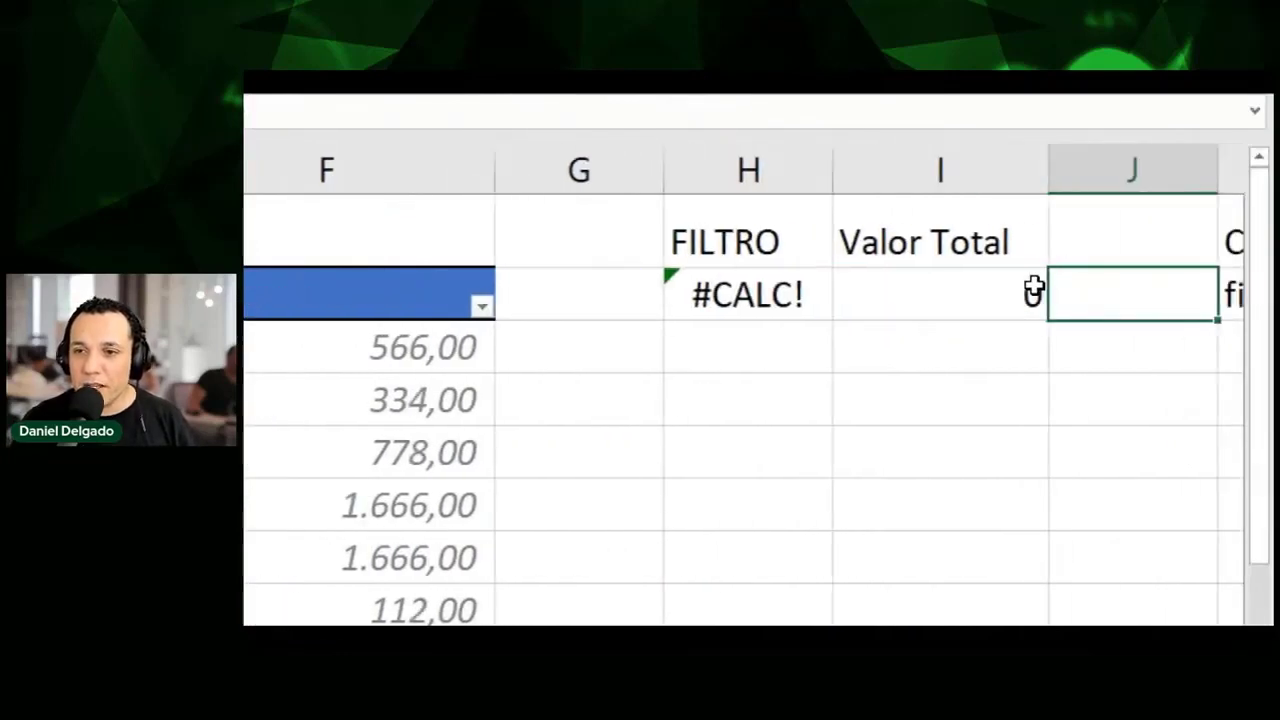
key("Right")
type("finanças")
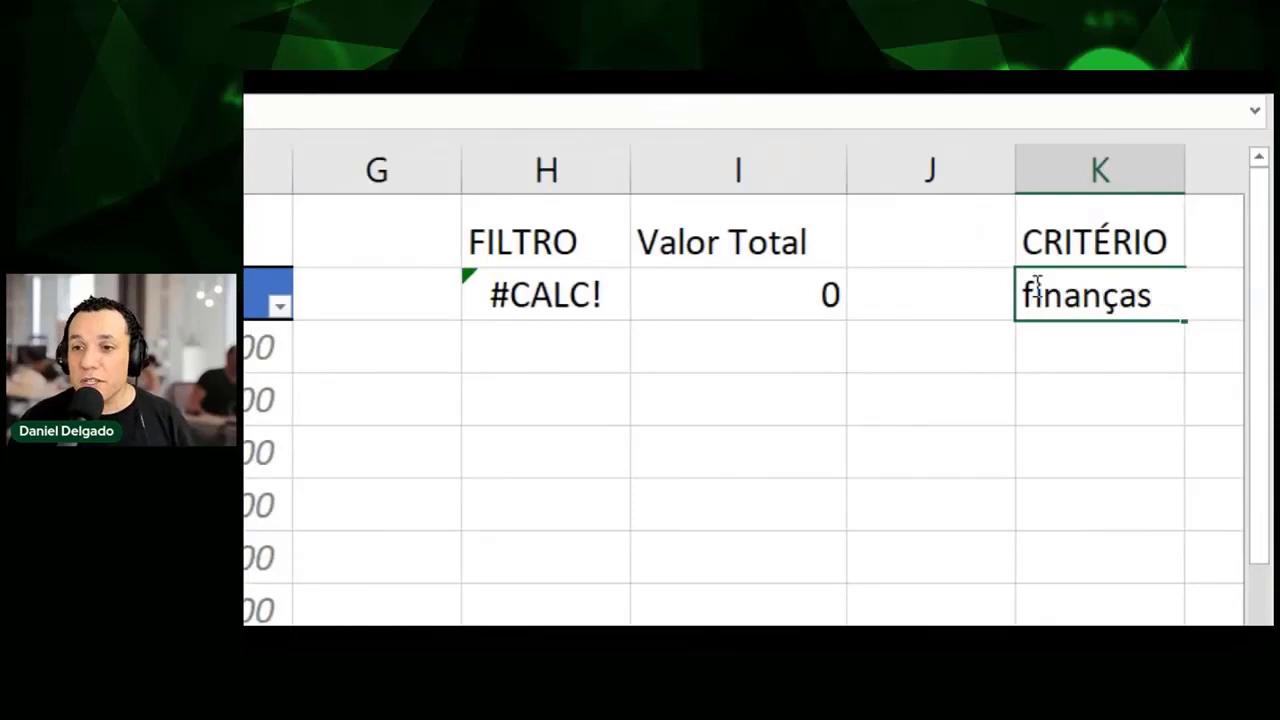
key("Return")
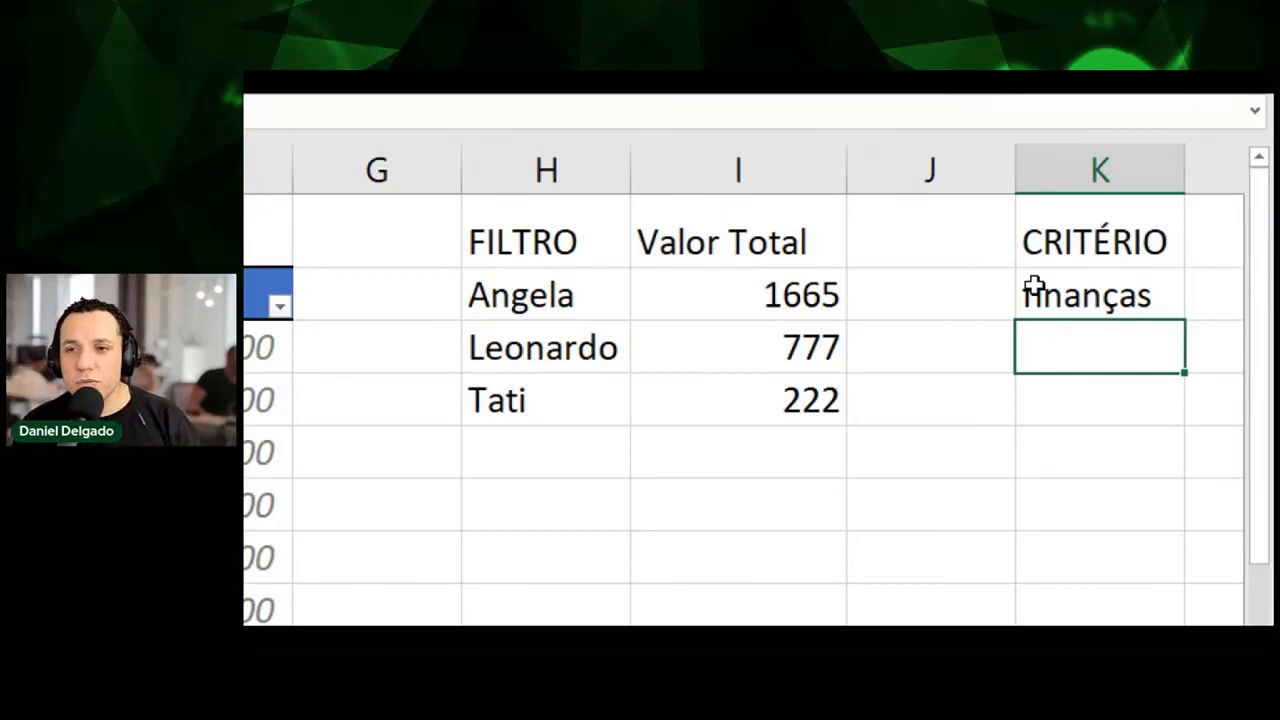
key("Left")
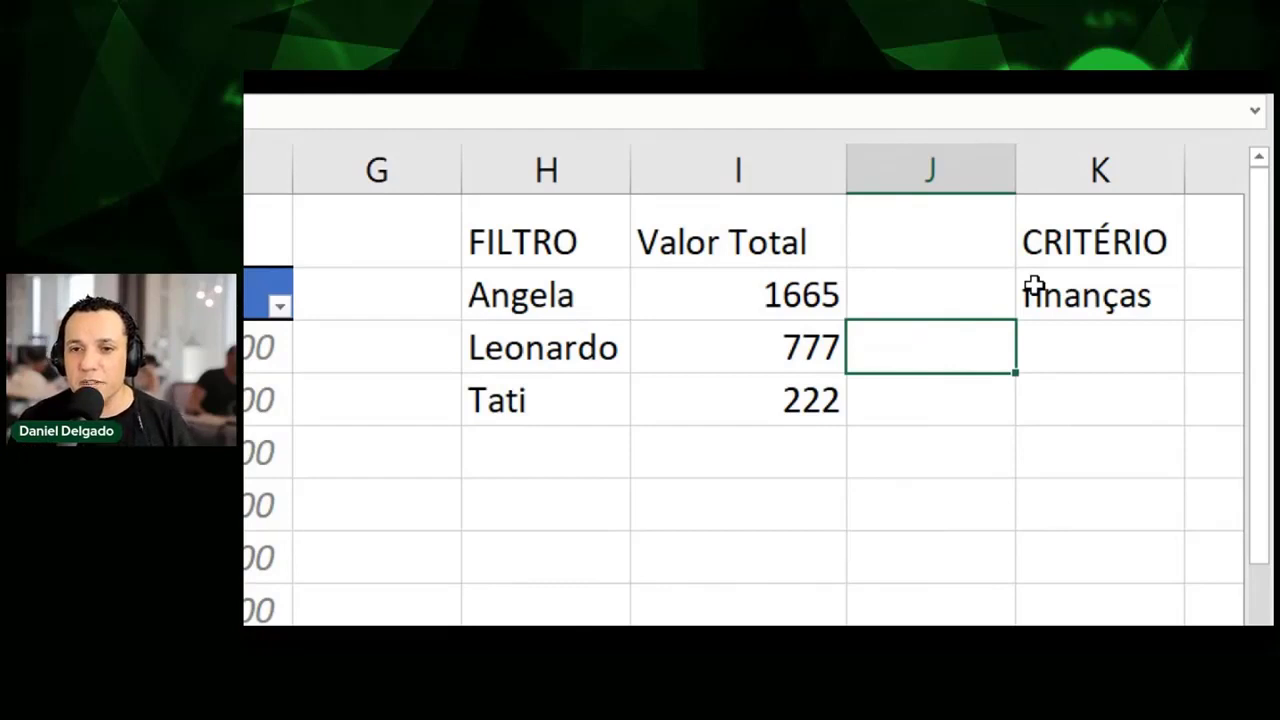
key("Left")
key("Left")
key("Up")
key("F2")
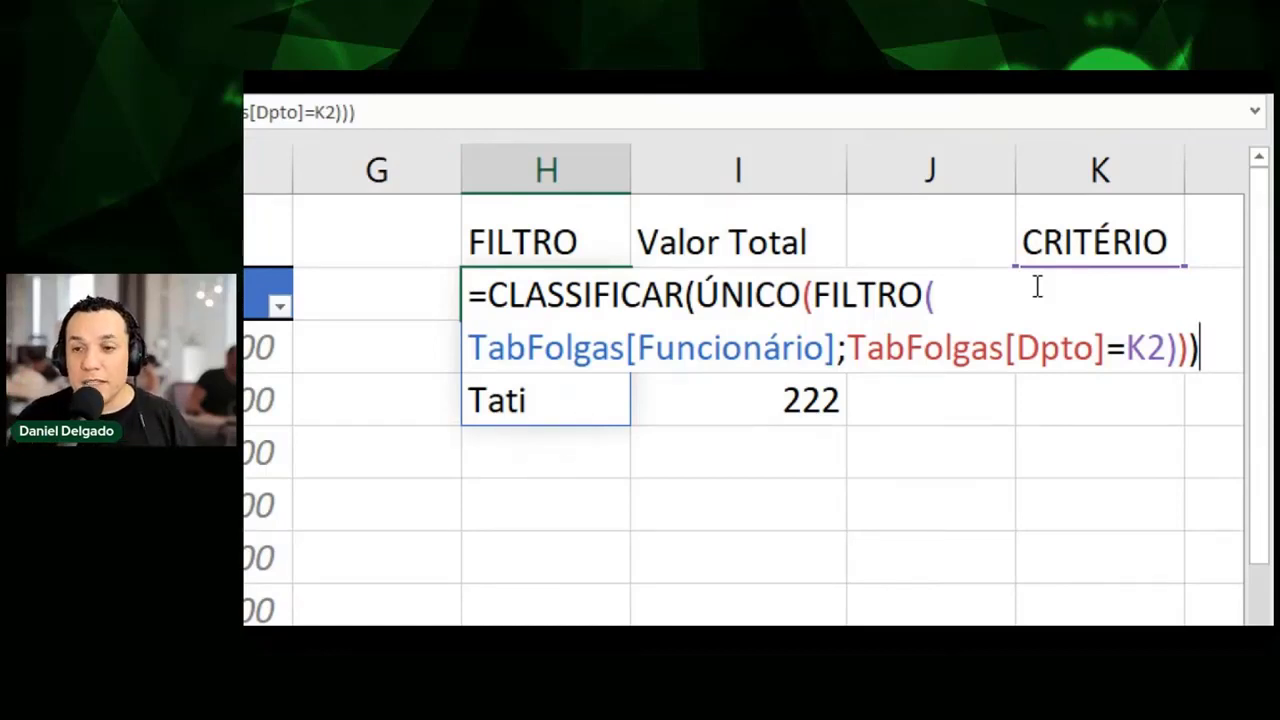
key("ctrl+Return")
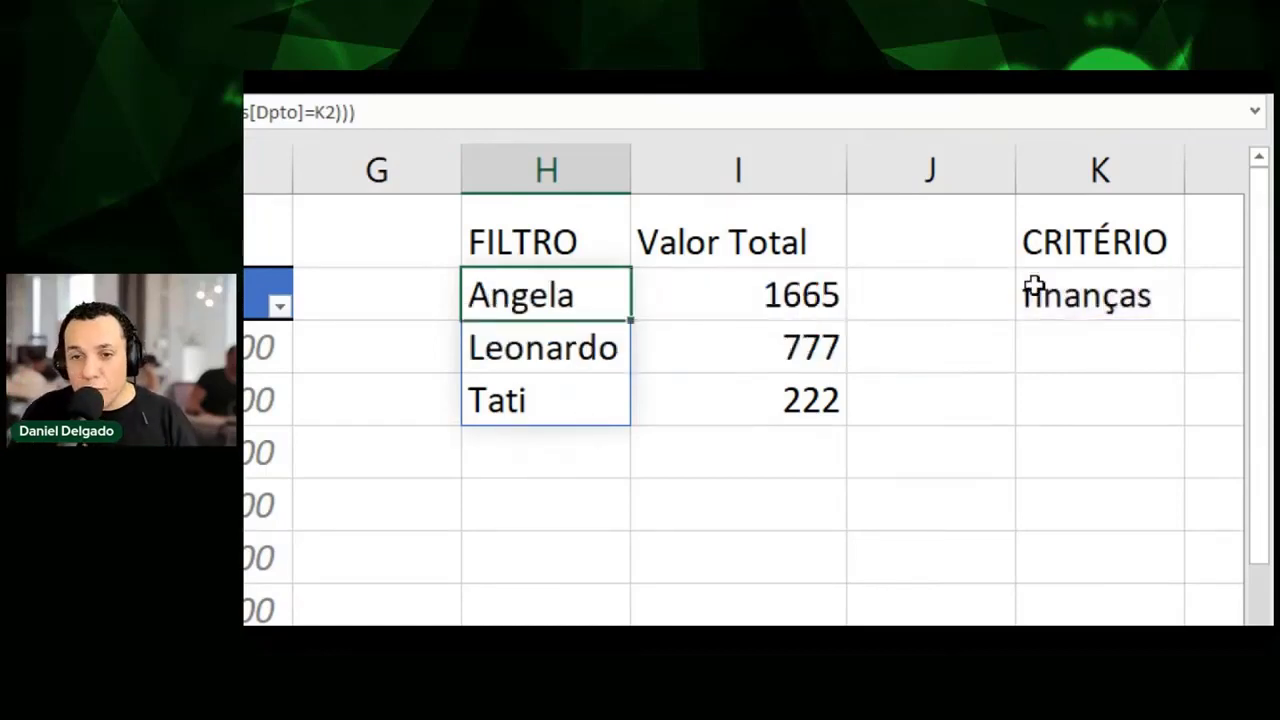
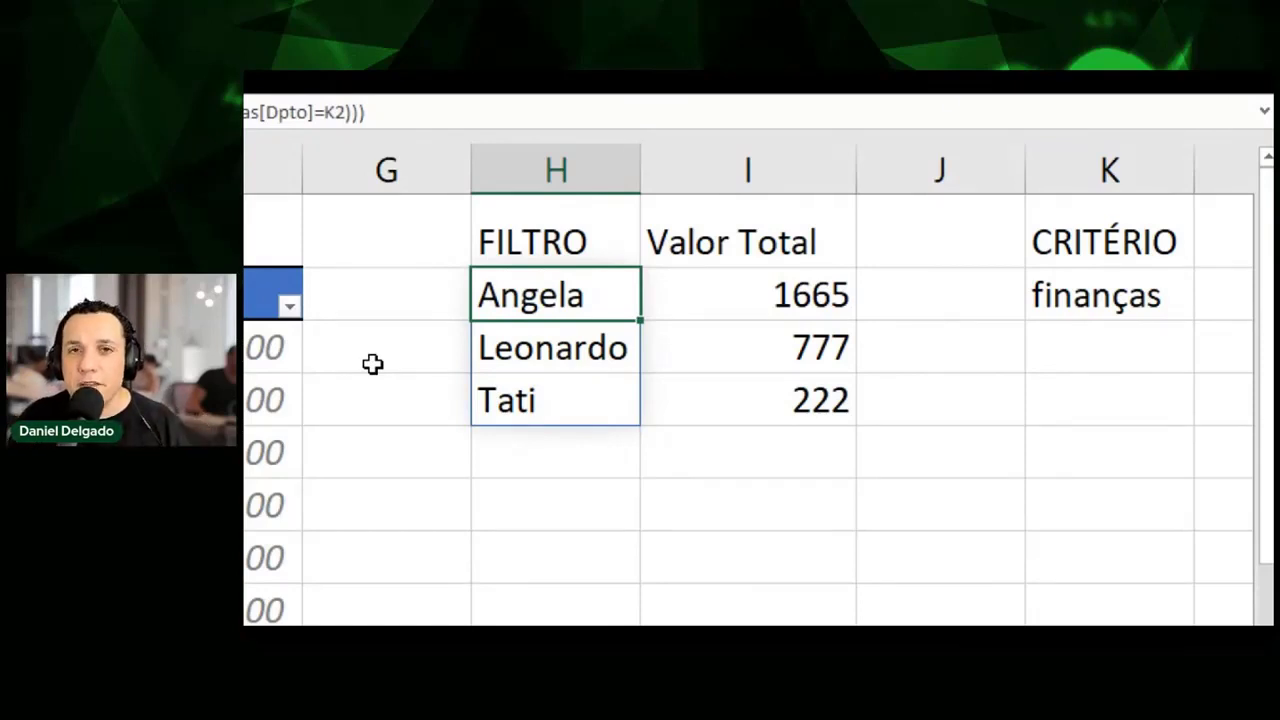
key("F2")
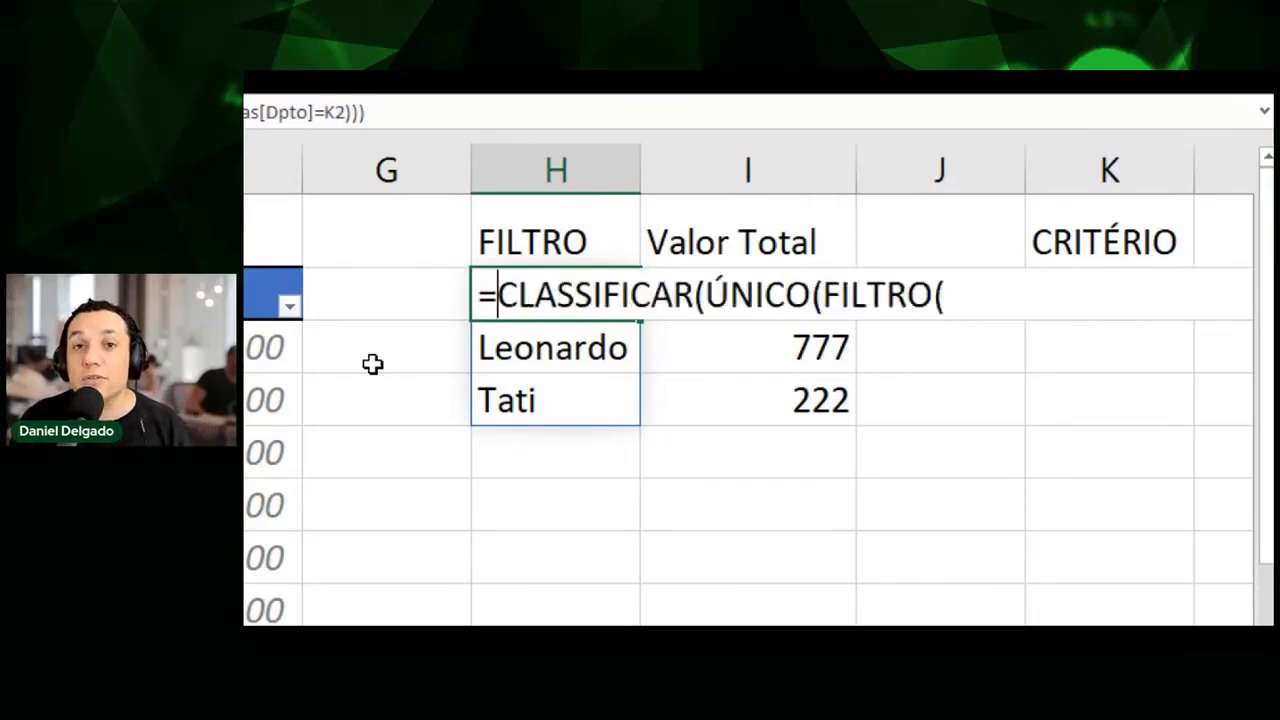
key("Escape")
type("5")
key("Escape")
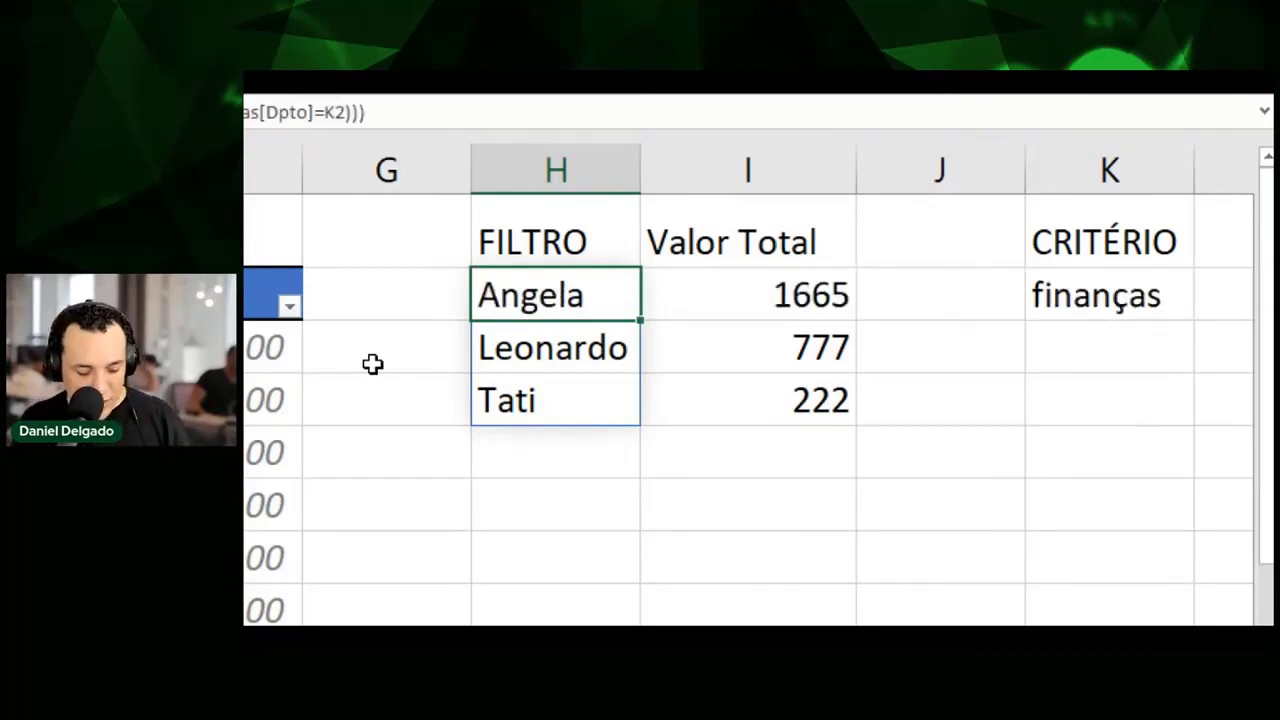
key("F2")
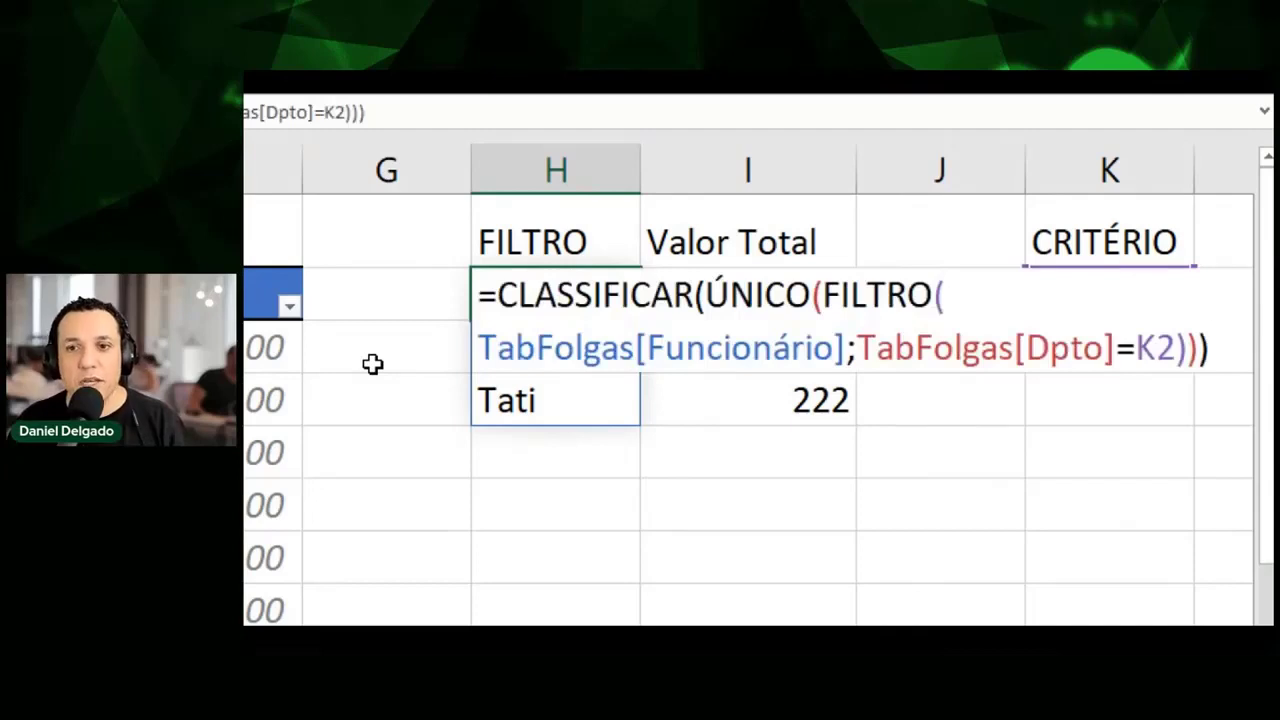
key("ctrl+Return")
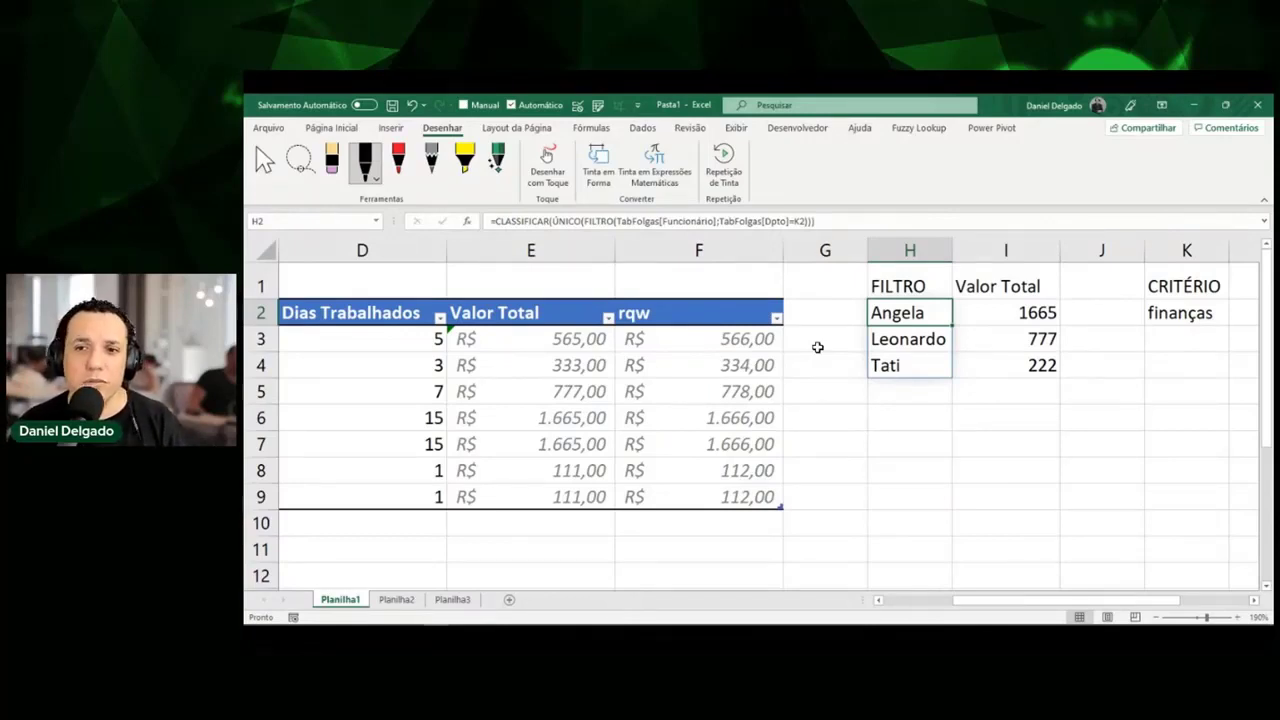
key("Right")
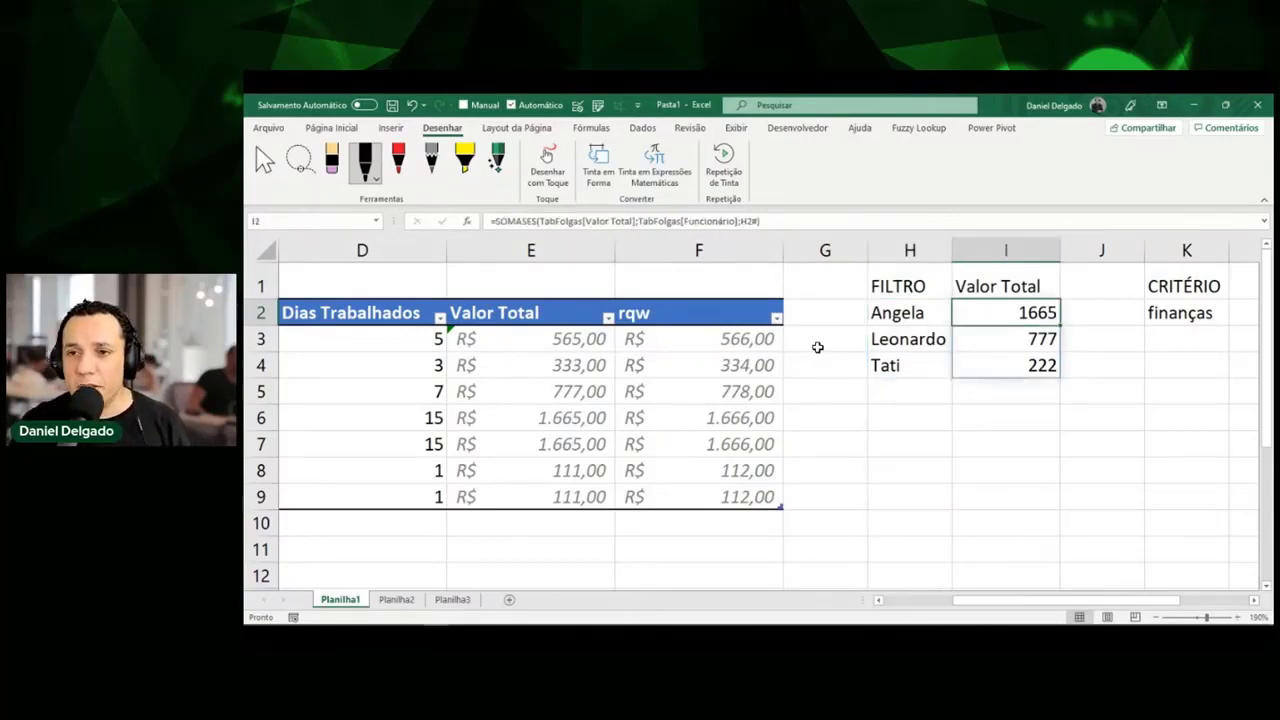